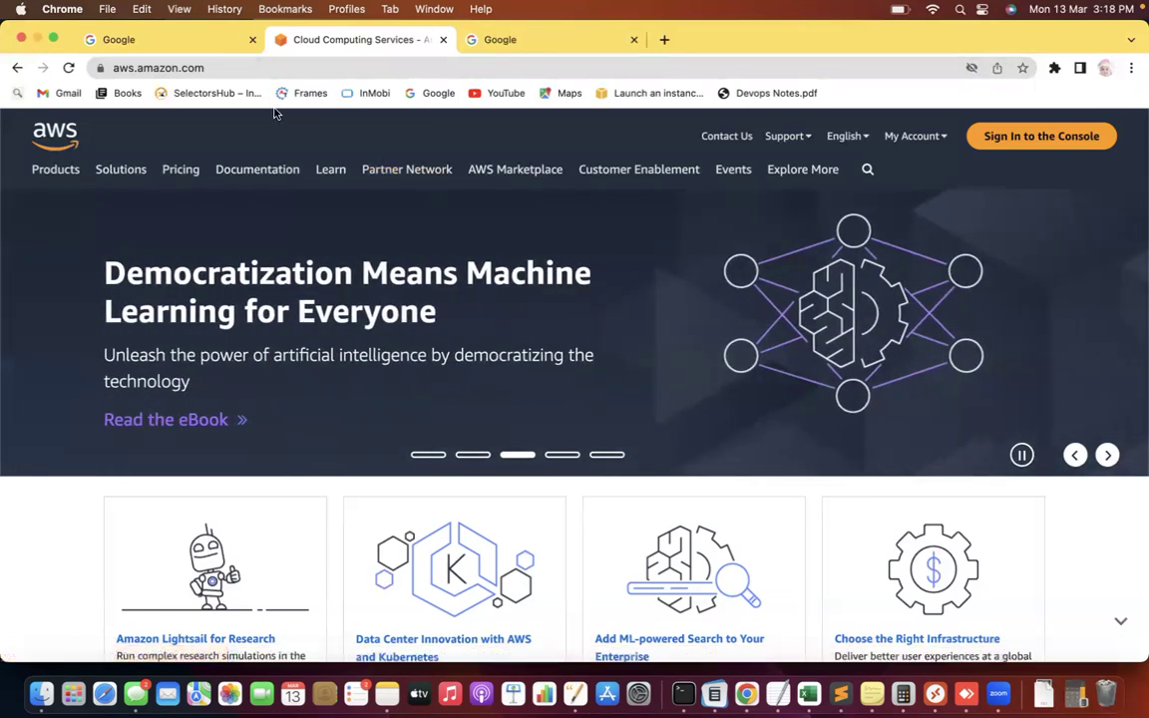
Step: Sign in to the AWS Management Console from the AWS home page
{"action": "left_click", "coordinate": [1041, 136]}
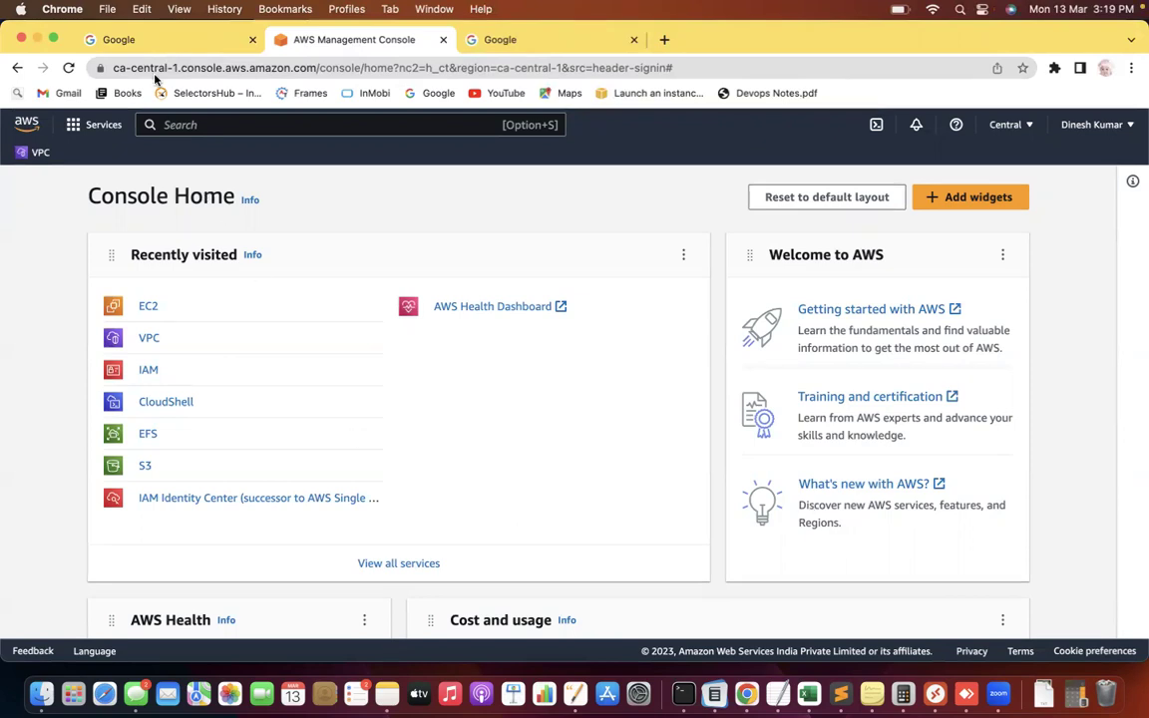
Step: Go to miro.com in the spare Google tab and open the board "February 06 - 3 PM - AWS & DEVOPS"
{"action": "left_click", "coordinate": [478, 39]}
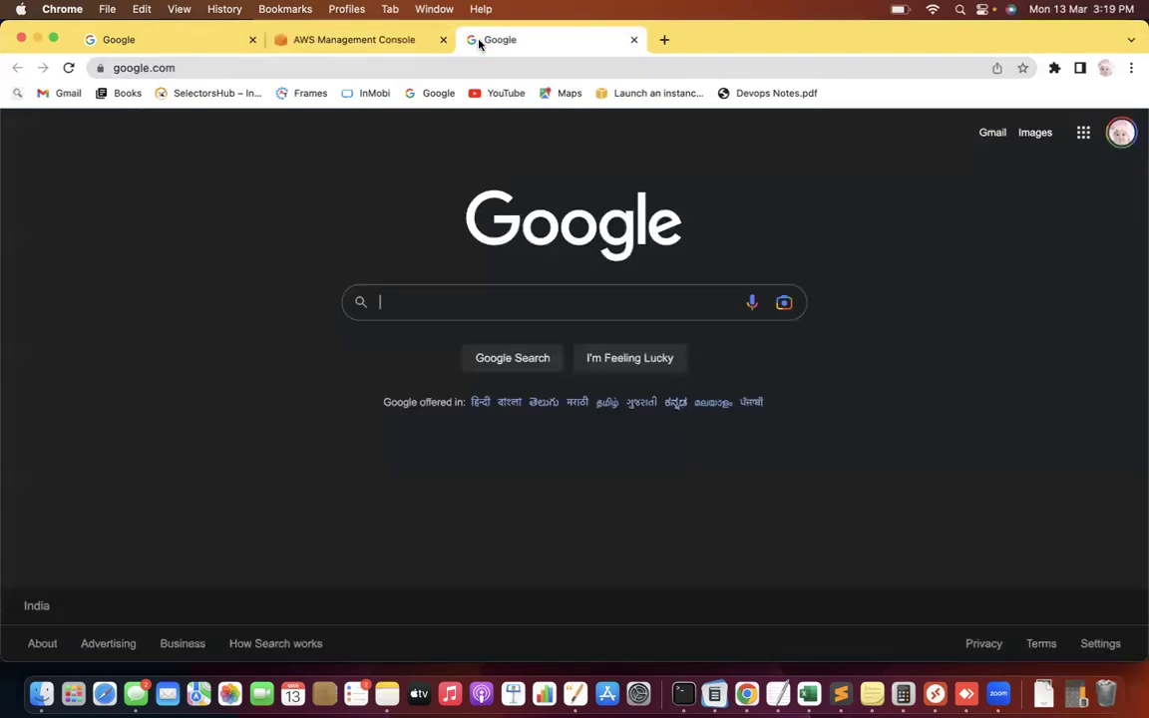
{"action": "left_click", "coordinate": [190, 68]}
{"action": "type", "text": "mir"}
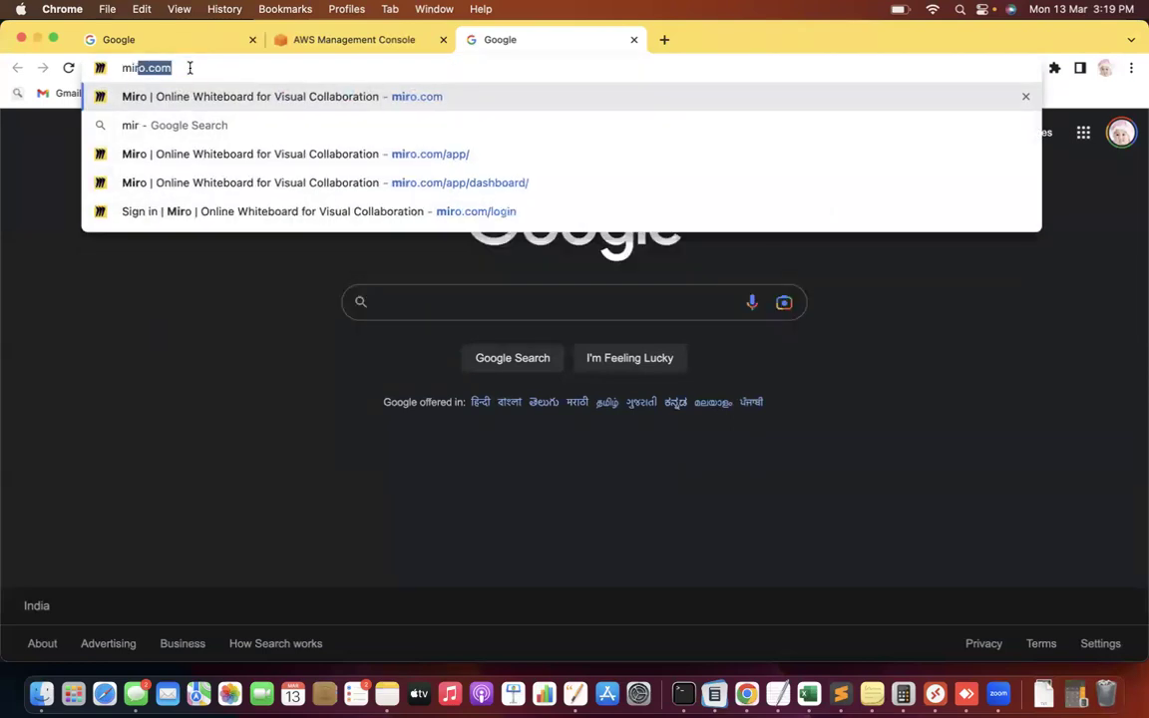
{"action": "key", "text": "Return"}
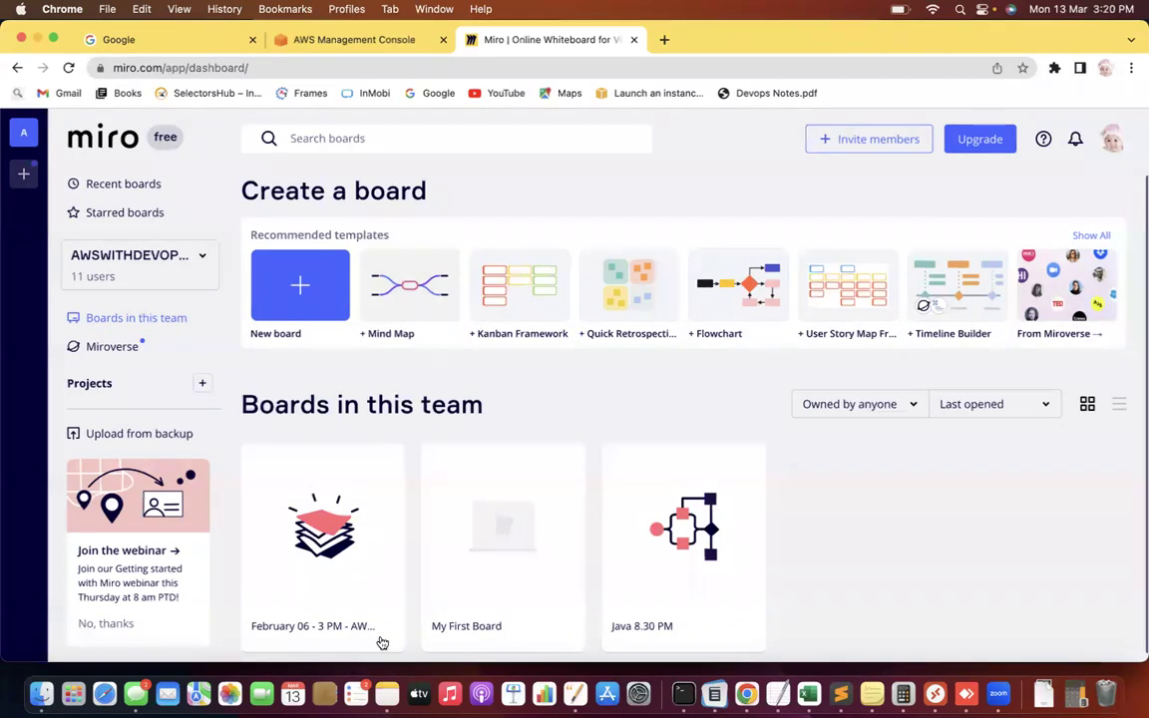
{"action": "left_click", "coordinate": [306, 506]}
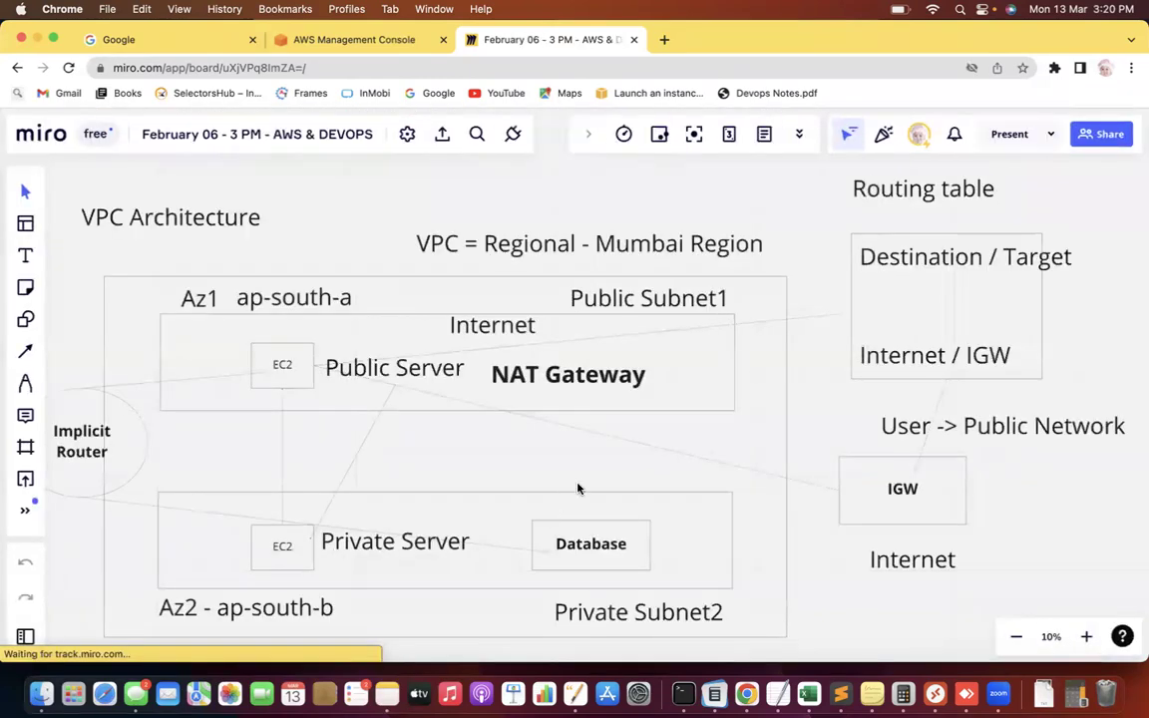
Step: Look beyond the VPC Architecture diagram and the other existing notes for an empty area of the board
{"action": "left_click", "coordinate": [708, 441]}
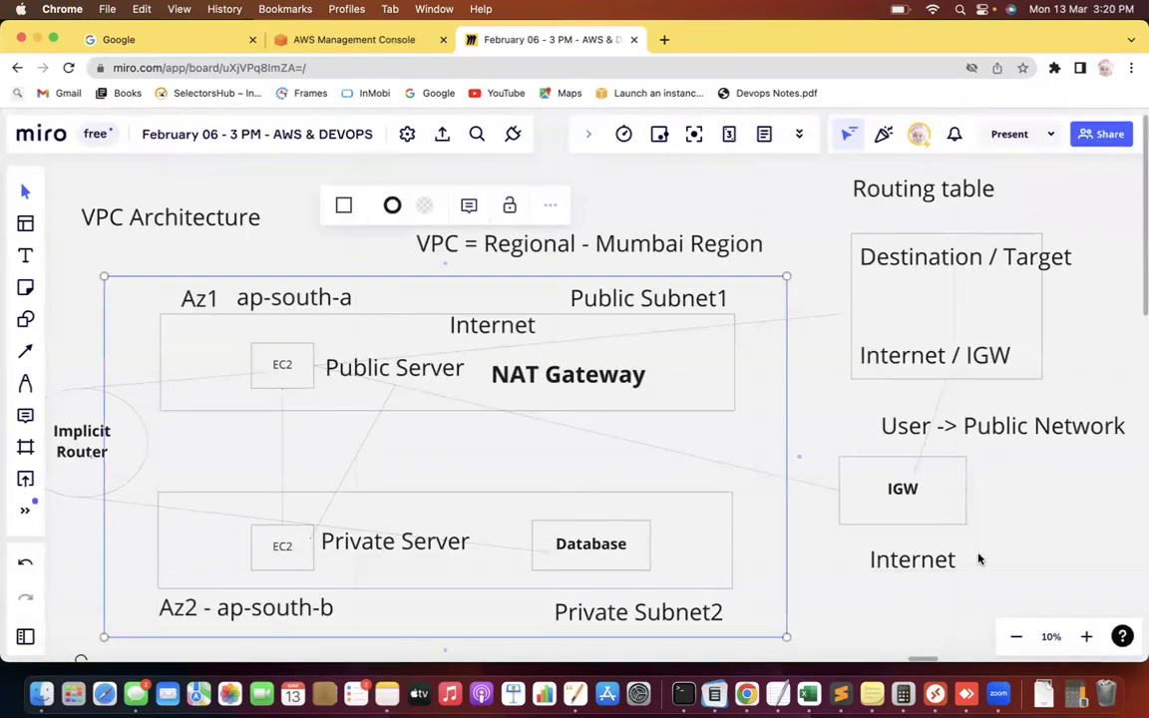
{"action": "left_click", "coordinate": [901, 610]}
{"action": "scroll", "coordinate": [902, 613], "scroll_direction": "right", "scroll_amount": 5}
{"action": "scroll", "coordinate": [902, 612], "scroll_direction": "right", "scroll_amount": 20}
{"action": "scroll", "coordinate": [902, 613], "scroll_direction": "right", "scroll_amount": 20}
{"action": "scroll", "coordinate": [902, 613], "scroll_direction": "right", "scroll_amount": 12}
{"action": "scroll", "coordinate": [902, 612], "scroll_direction": "right", "scroll_amount": 17}
{"action": "scroll", "coordinate": [902, 612], "scroll_direction": "down", "scroll_amount": 10}
{"action": "scroll", "coordinate": [902, 612], "scroll_direction": "right", "scroll_amount": 8}
{"action": "scroll", "coordinate": [902, 613], "scroll_direction": "up", "scroll_amount": 4}
{"action": "scroll", "coordinate": [902, 612], "scroll_direction": "left", "scroll_amount": 5}
{"action": "scroll", "coordinate": [902, 613], "scroll_direction": "right", "scroll_amount": 3}
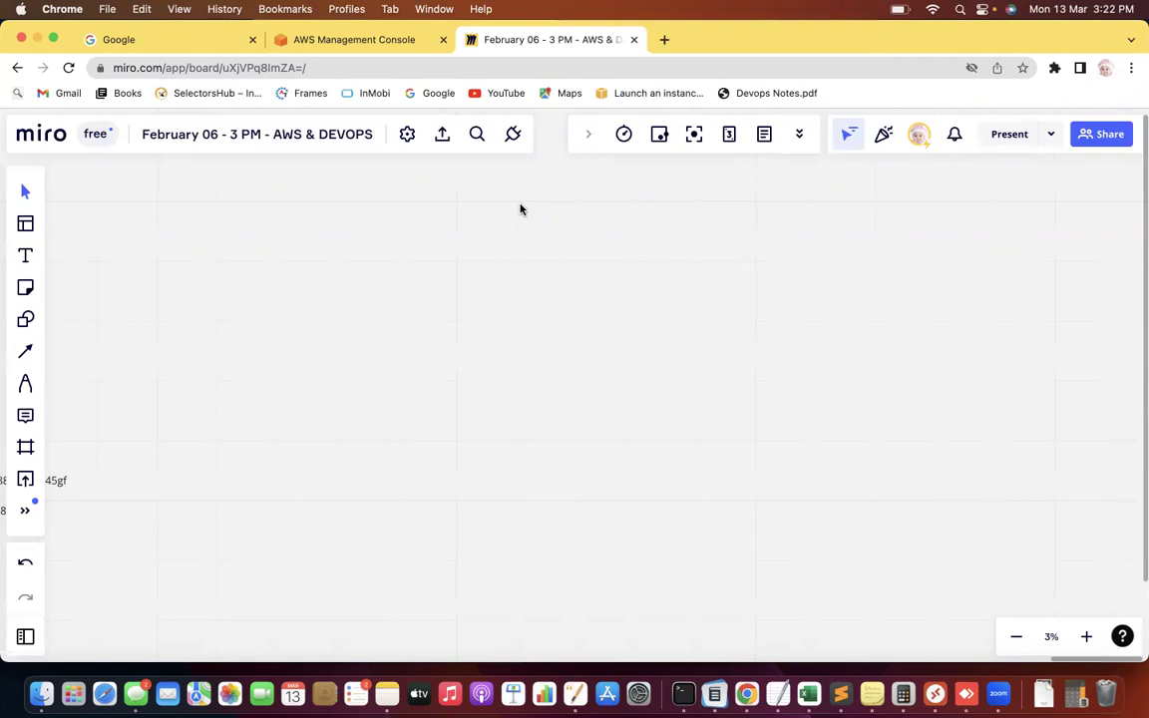
Step: Start a text object in the empty area and set its font size to 288
{"action": "left_click", "coordinate": [26, 255]}
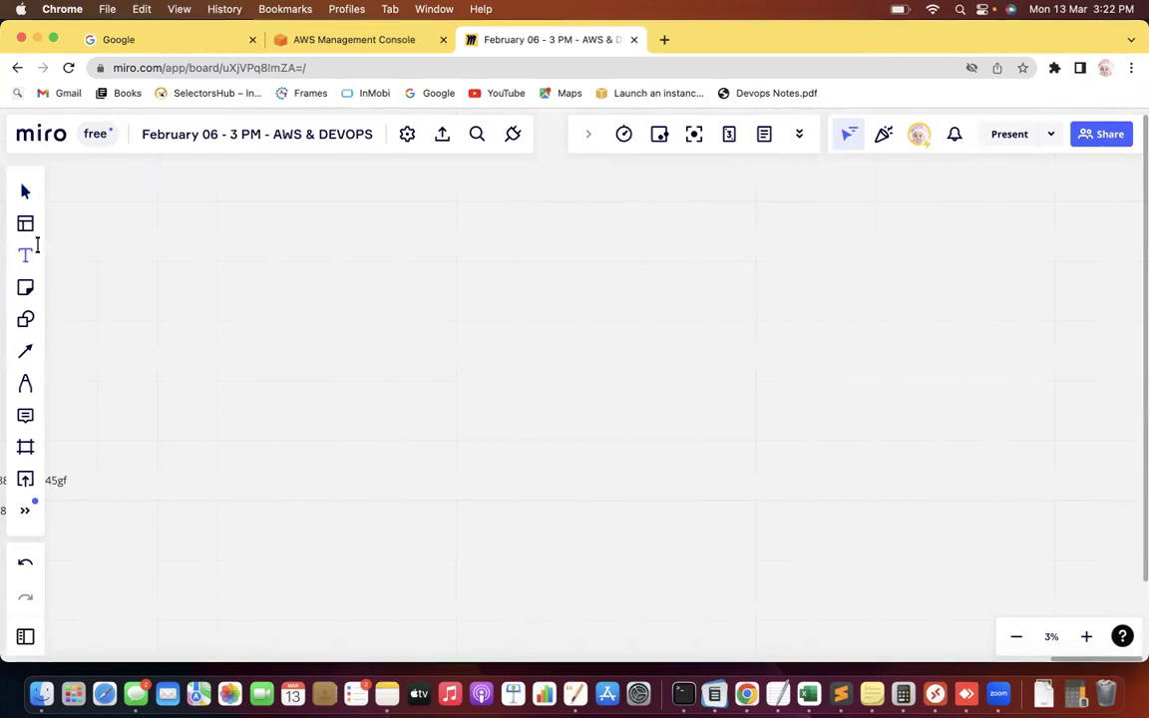
{"action": "left_click", "coordinate": [116, 234]}
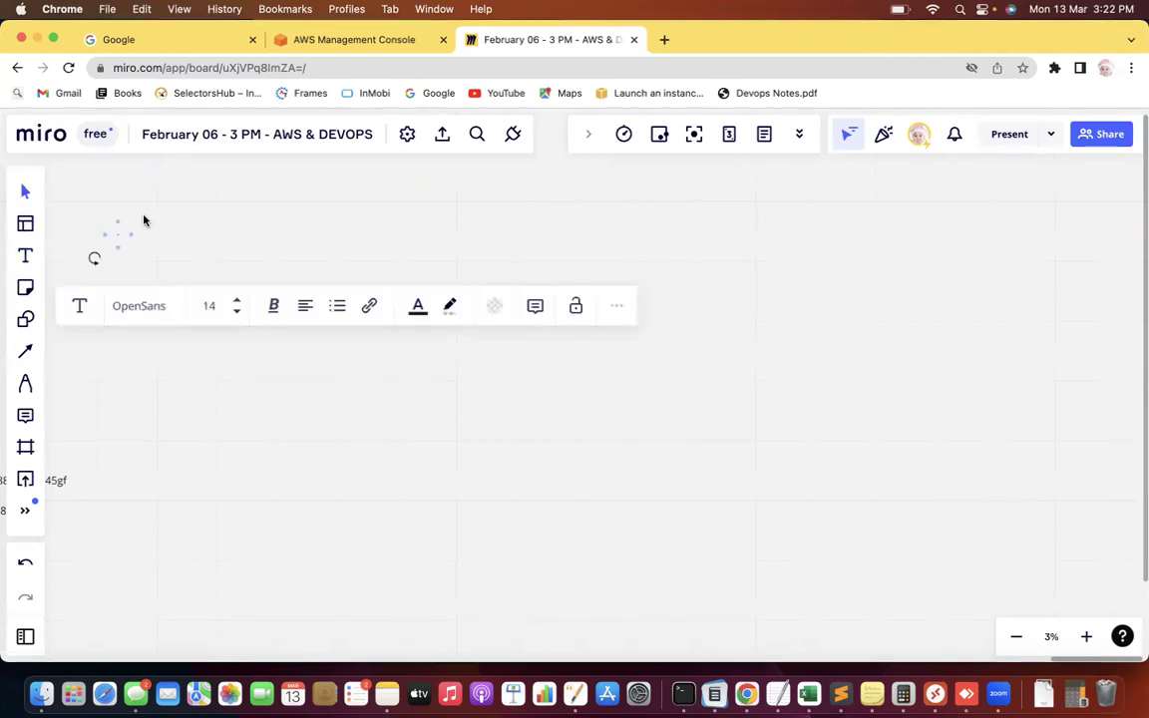
{"action": "left_click", "coordinate": [238, 301]}
{"action": "left_click", "coordinate": [238, 302]}
{"action": "left_click", "coordinate": [237, 301]}
{"action": "left_click", "coordinate": [237, 302]}
{"action": "left_click", "coordinate": [238, 301]}
{"action": "left_click", "coordinate": [238, 301]}
{"action": "left_click", "coordinate": [237, 301]}
{"action": "left_click", "coordinate": [238, 301]}
{"action": "left_click", "coordinate": [238, 301]}
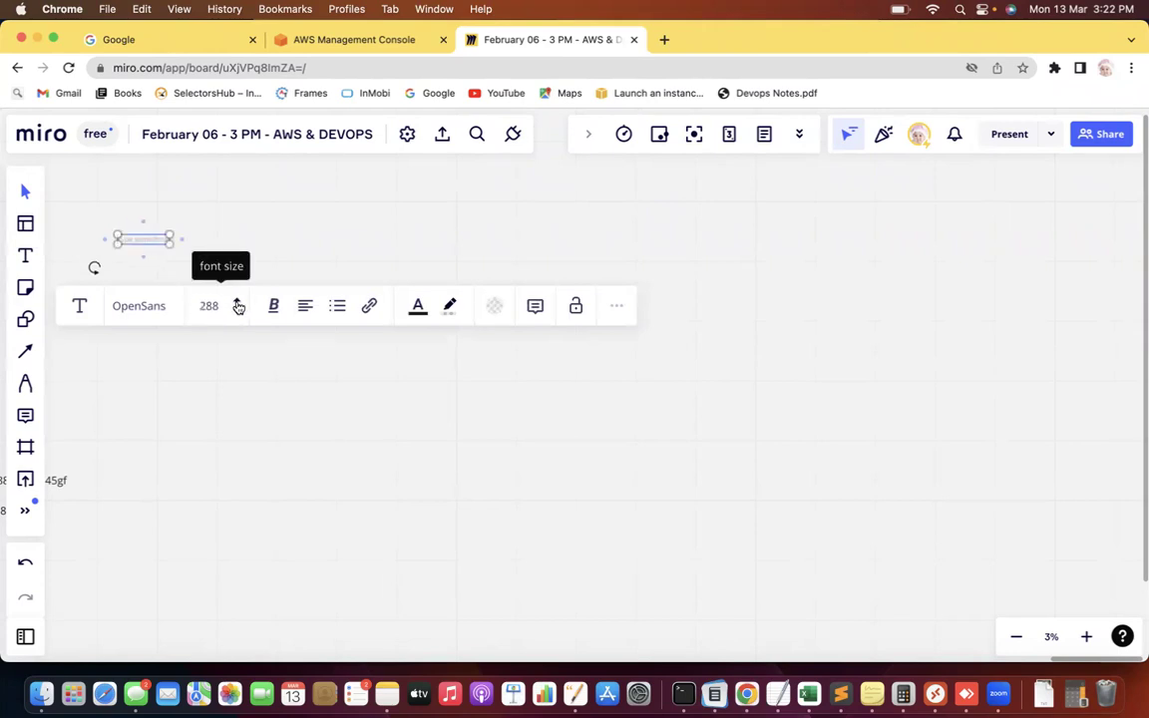
{"action": "left_click", "coordinate": [138, 236]}
Step: Add the text "Subnet" in the empty area and make it bold as a heading
{"action": "key", "text": "t"}
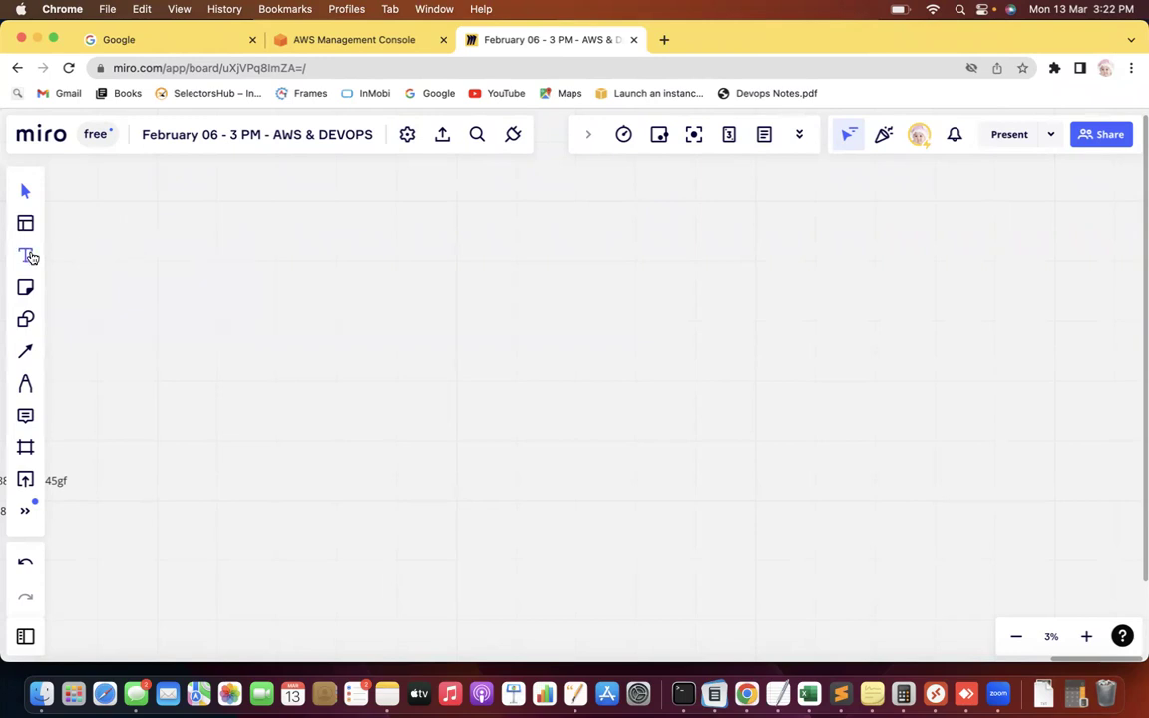
{"action": "left_click", "coordinate": [115, 239]}
{"action": "type", "text": "Subnet"}
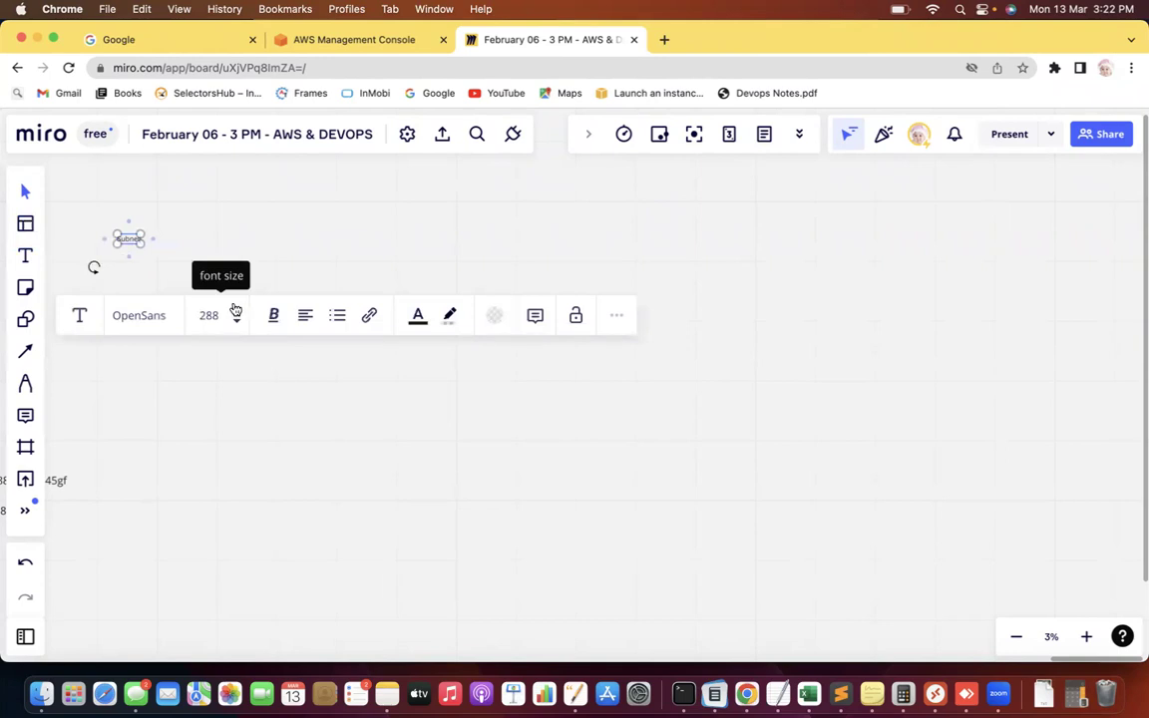
{"action": "key", "text": "super+a"}
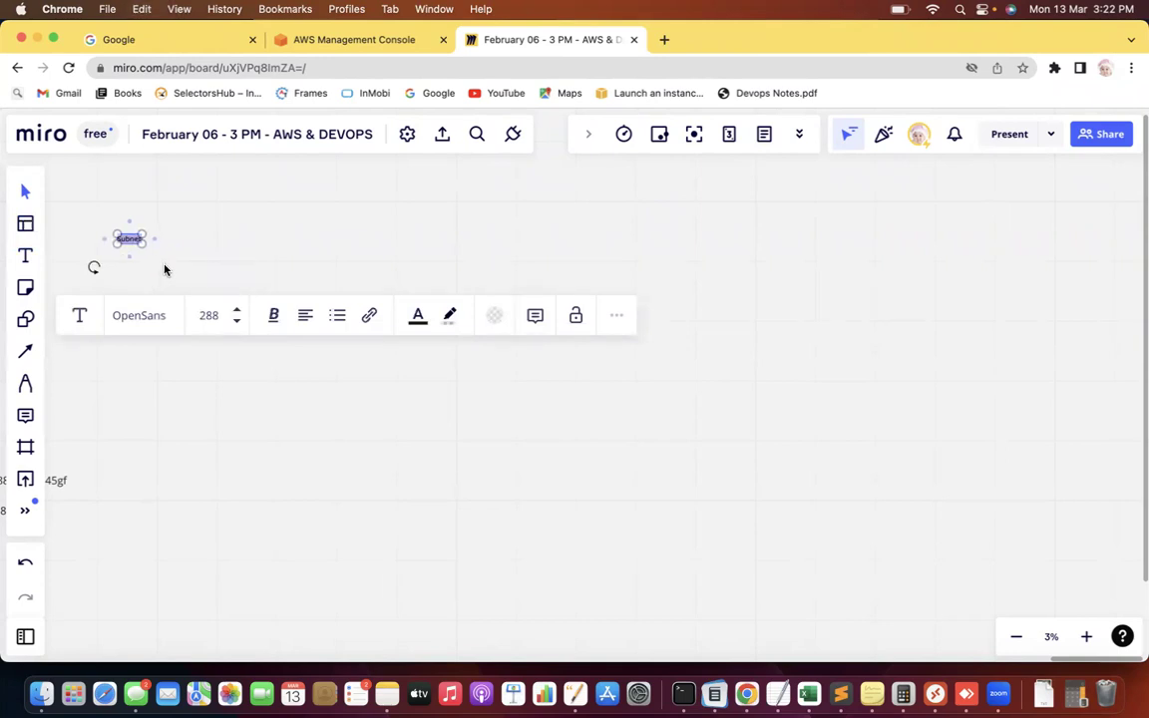
{"action": "scroll", "coordinate": [165, 269], "scroll_direction": "up", "scroll_amount": 2}
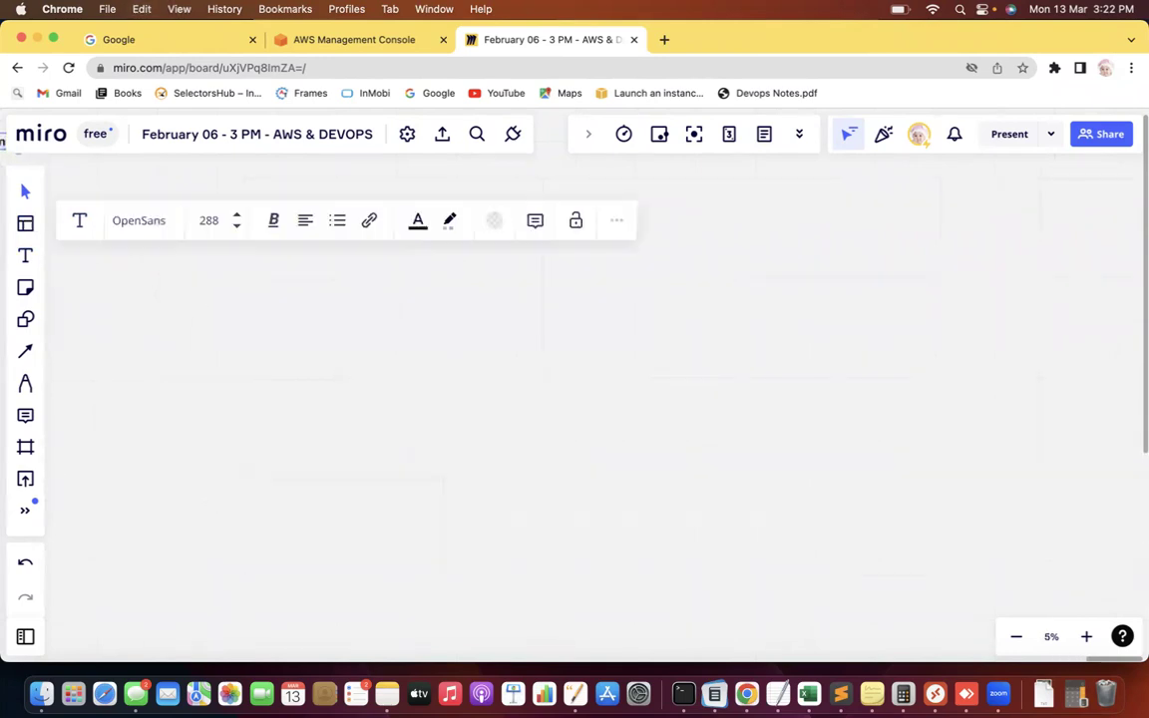
{"action": "scroll", "coordinate": [165, 270], "scroll_direction": "up", "scroll_amount": 5}
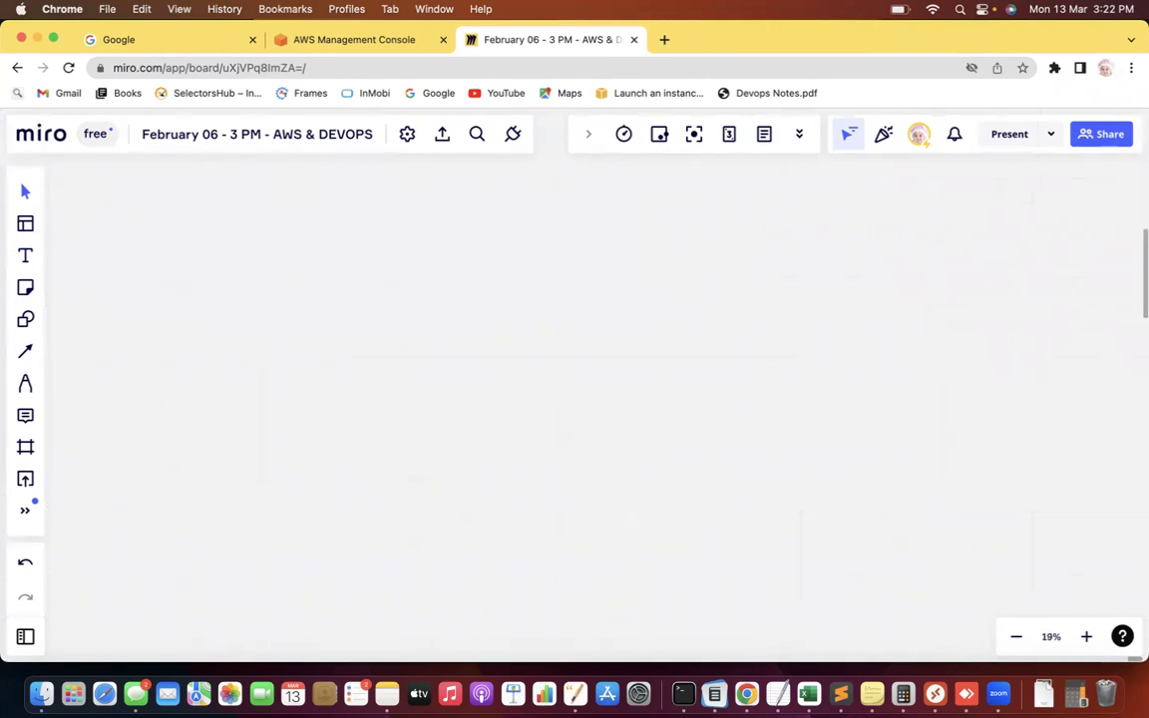
{"action": "scroll", "coordinate": [256, 302], "scroll_direction": "up", "scroll_amount": 5}
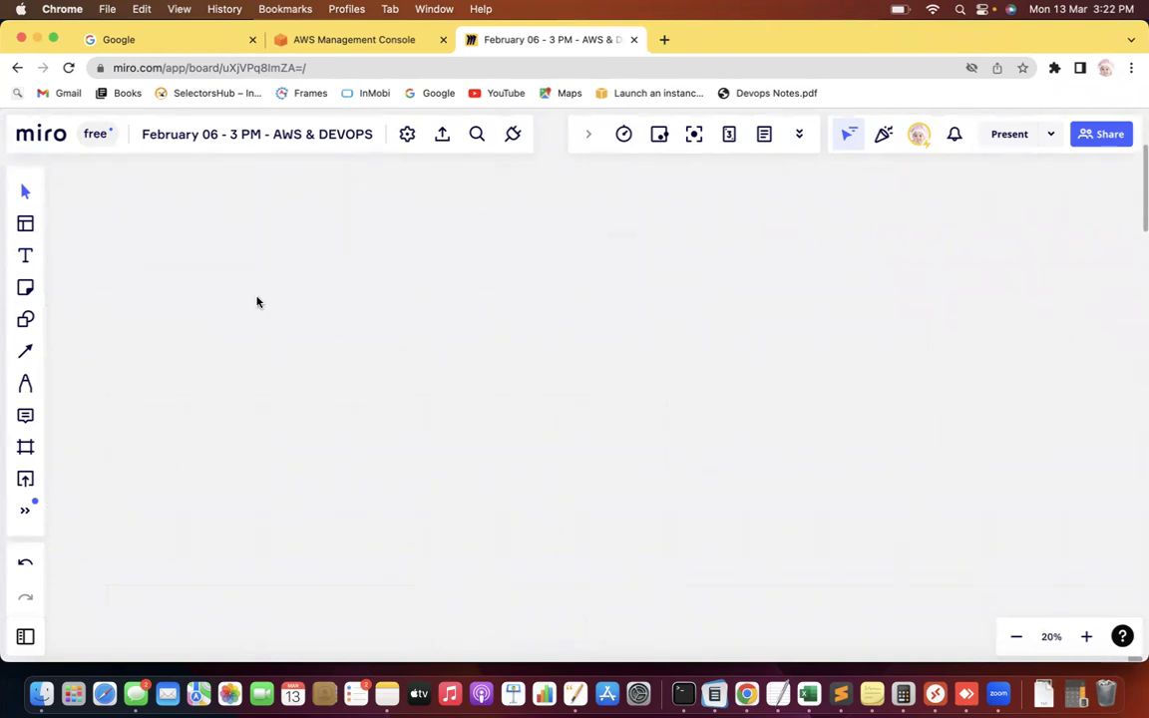
{"action": "scroll", "coordinate": [257, 301], "scroll_direction": "down", "scroll_amount": 5}
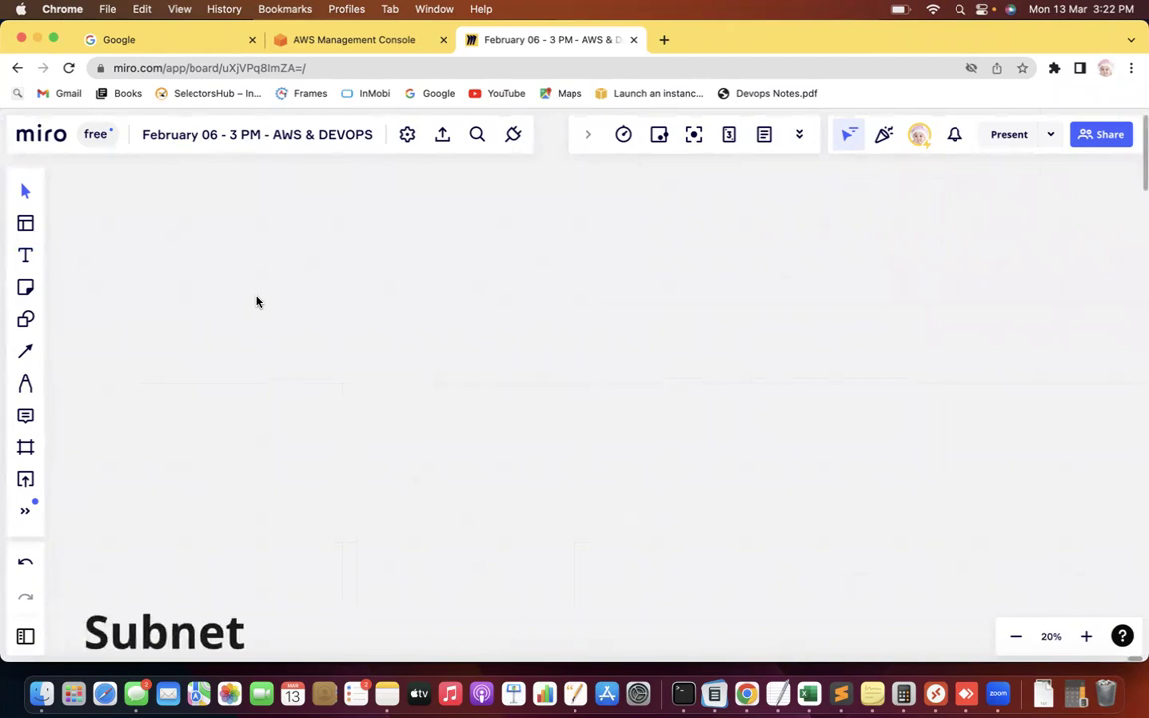
{"action": "scroll", "coordinate": [256, 301], "scroll_direction": "down", "scroll_amount": 5}
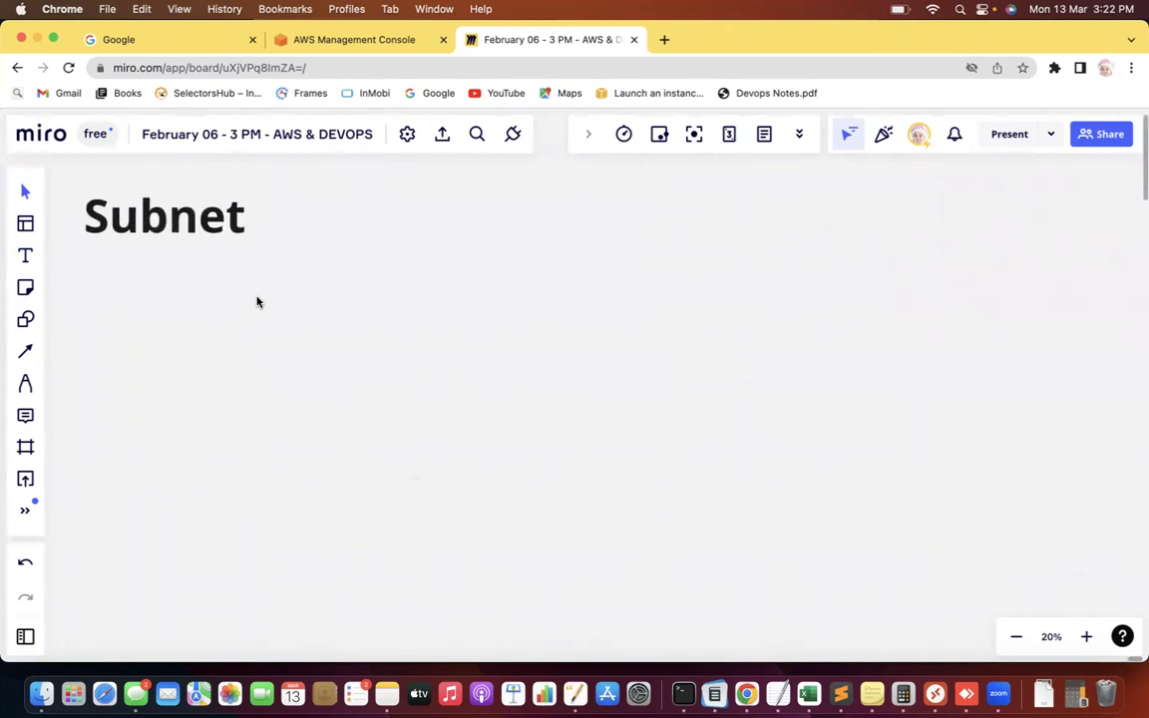
Step: Start a numbered list below the Subnet heading with the item "Public subnet" and widen the text box to fit it on one line
{"action": "double_click", "coordinate": [215, 218]}
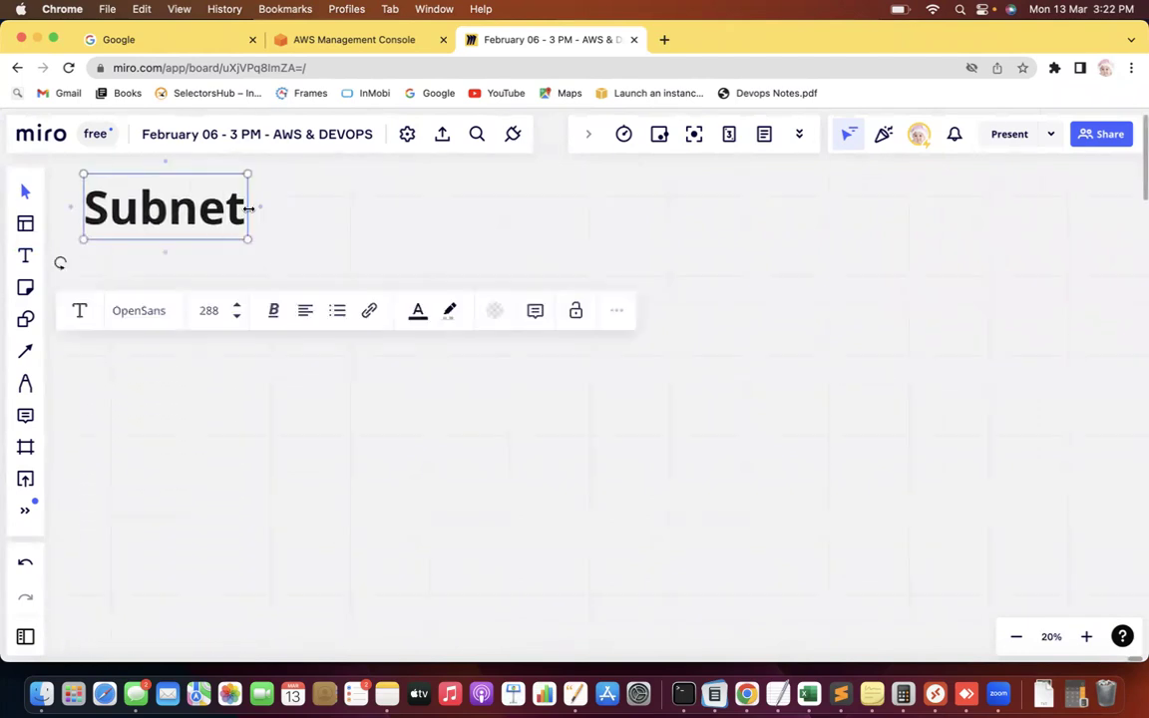
{"action": "scroll", "coordinate": [308, 247], "scroll_direction": "down", "scroll_amount": 2}
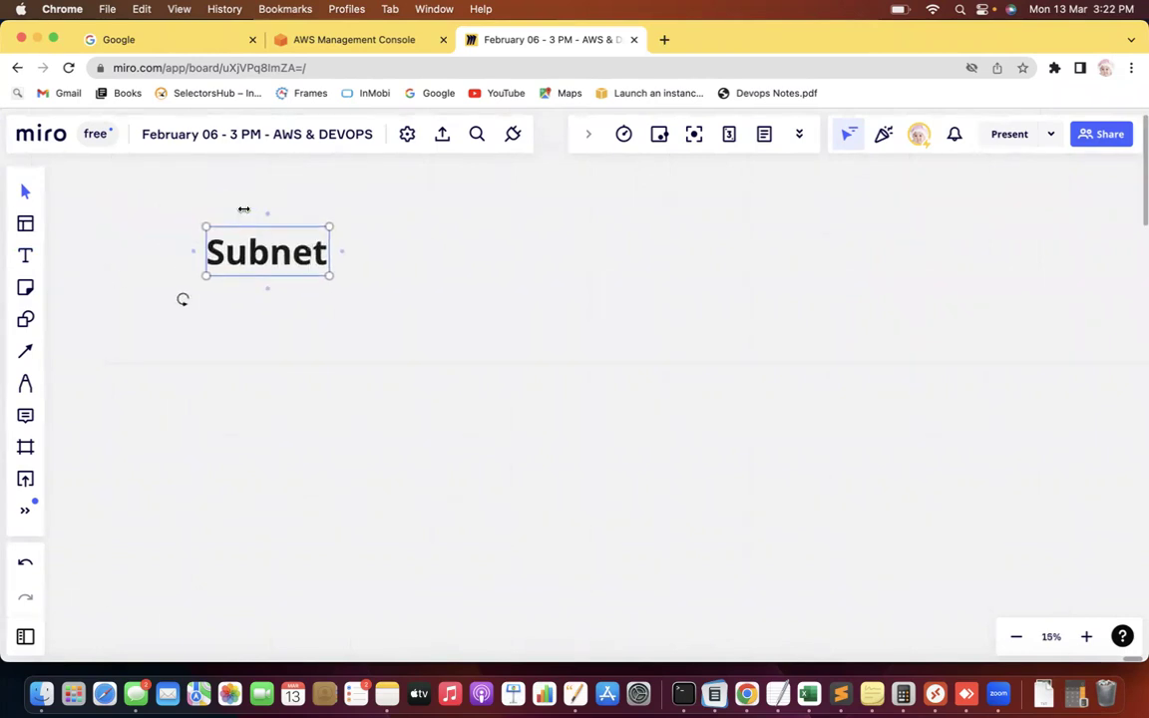
{"action": "key", "text": "Return"}
{"action": "key", "text": "Return"}
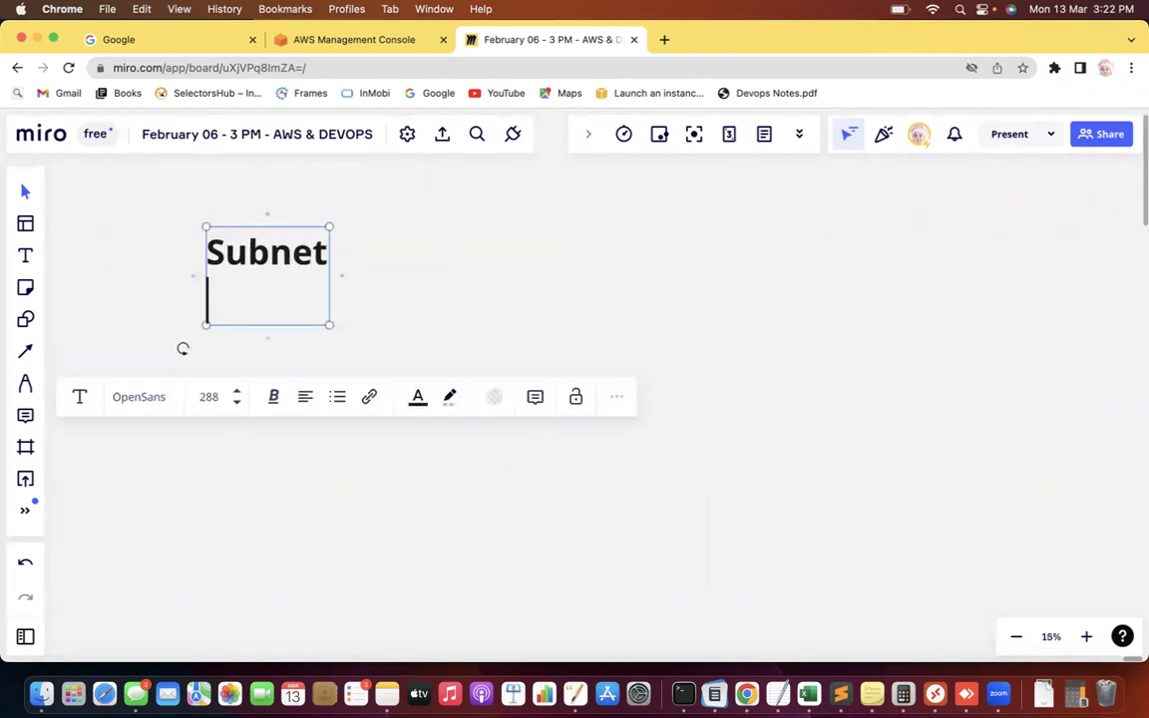
{"action": "type", "text": "1."}
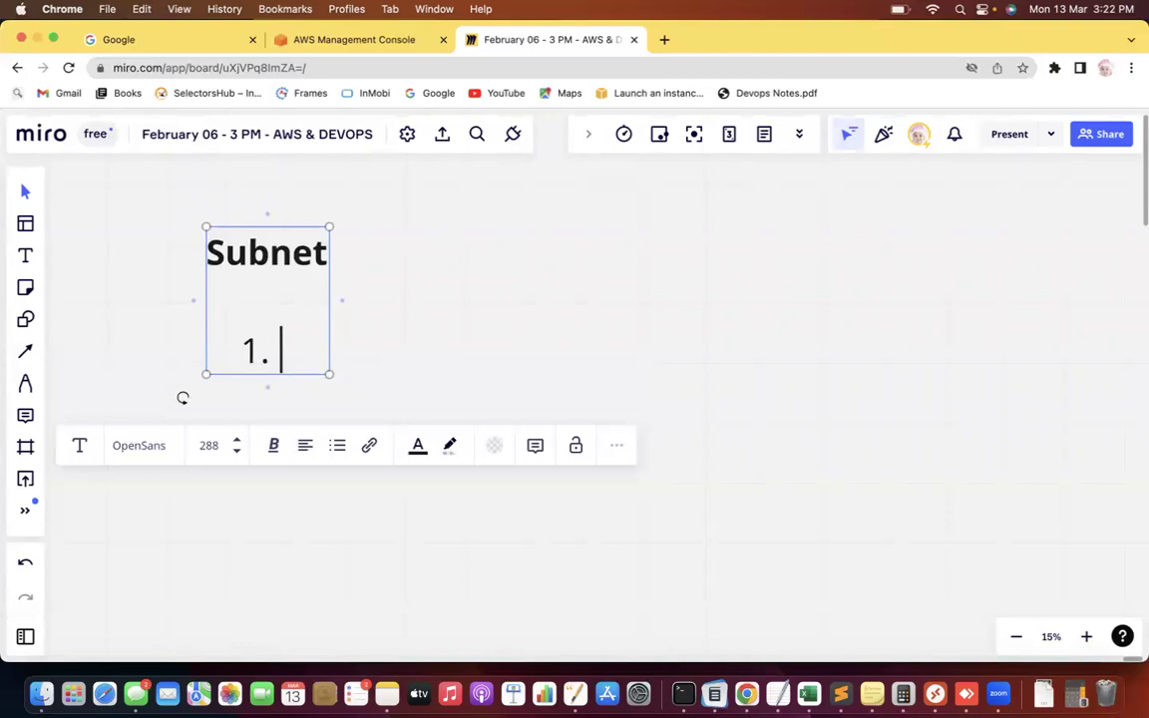
{"action": "type", "text": " Public subnet"}
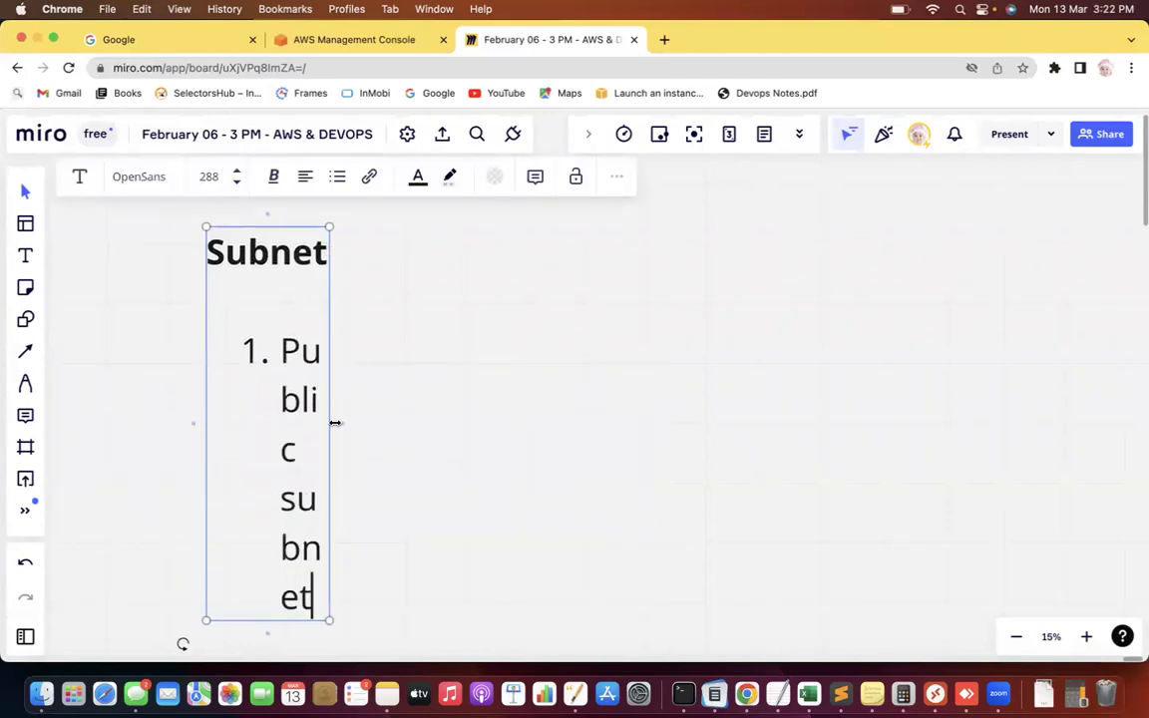
{"action": "left_click_drag", "start_coordinate": [333, 423], "coordinate": [792, 388]}
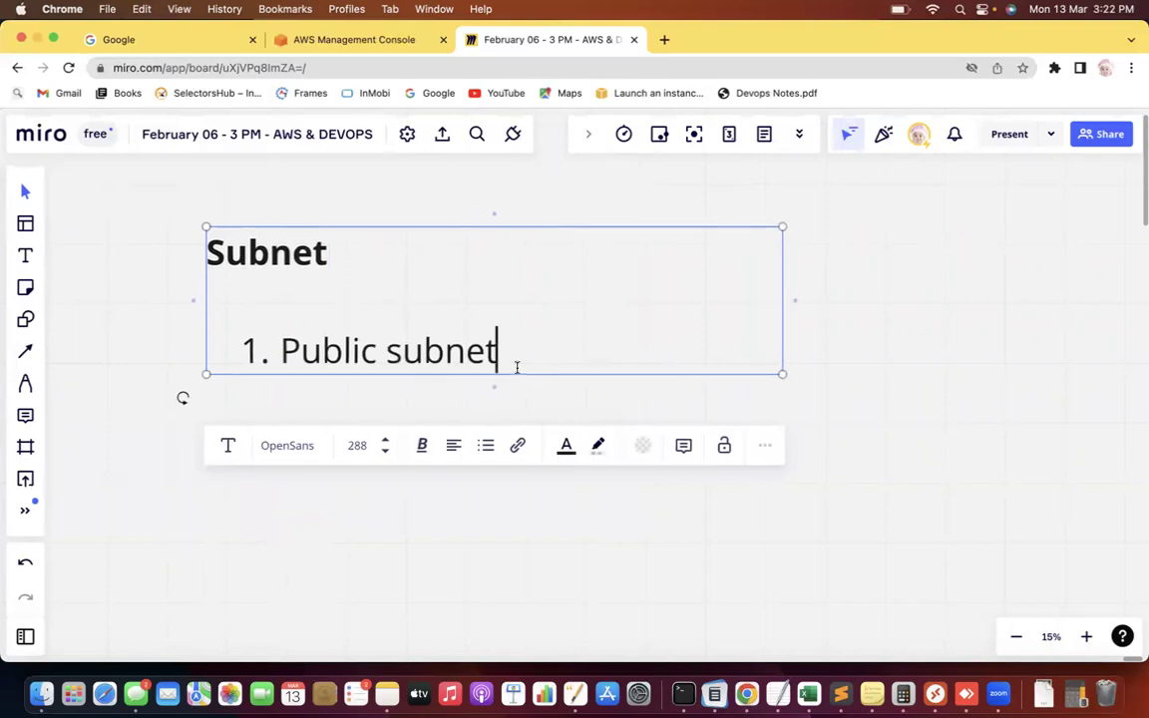
Step: Add "Private Subnet" as the second item of the numbered list
{"action": "key", "text": "super+minus"}
{"action": "key", "text": "Return"}
{"action": "type", "text": "Pri"}
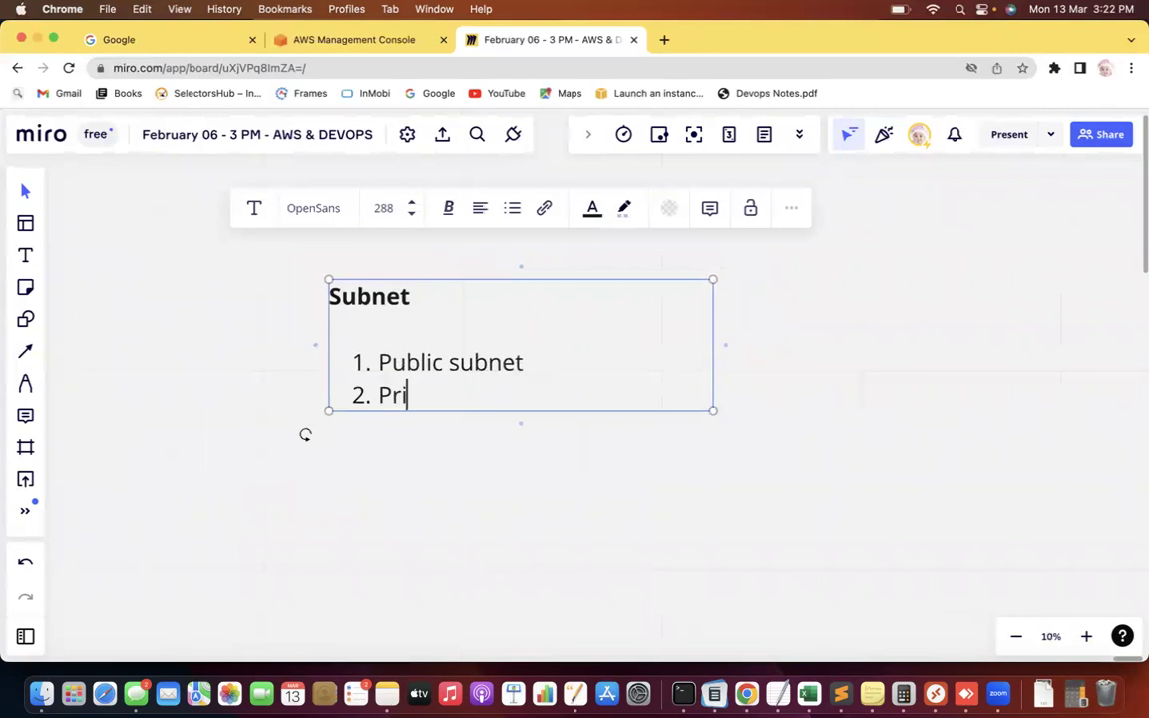
{"action": "type", "text": "vate Subnet"}
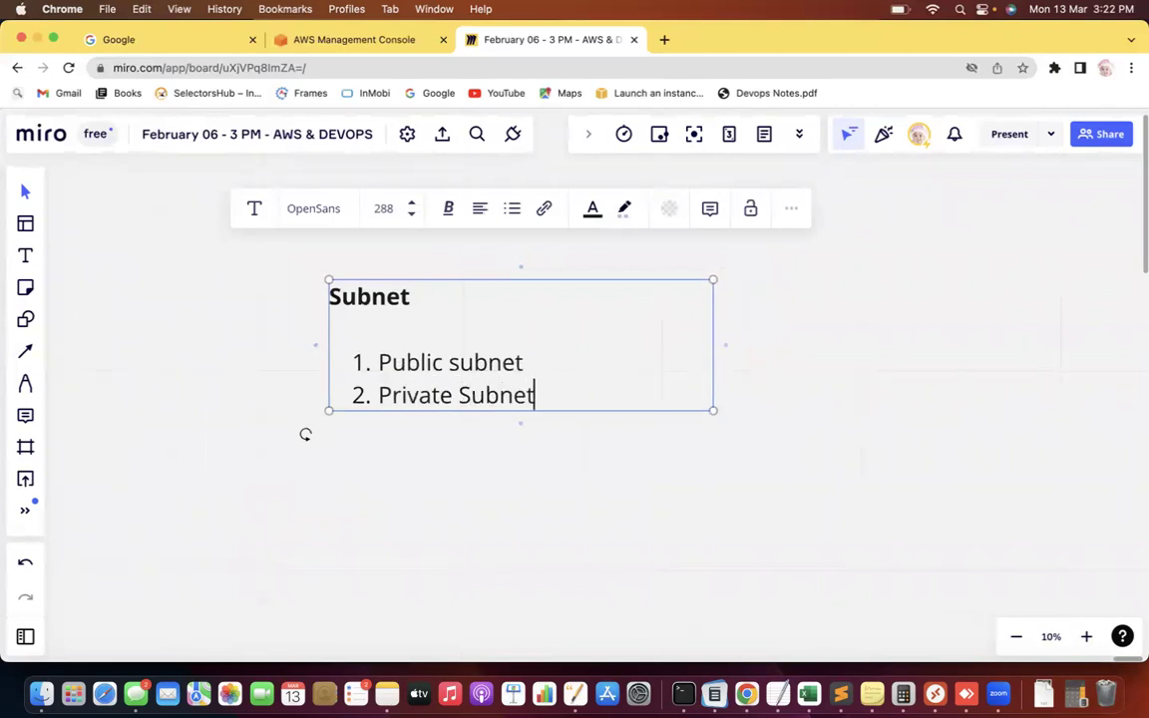
Step: Extend the Public subnet item with "- Public resources - Direct Internet" and widen the text box
{"action": "left_click", "coordinate": [527, 362]}
{"action": "type", "text": "- Public r"}
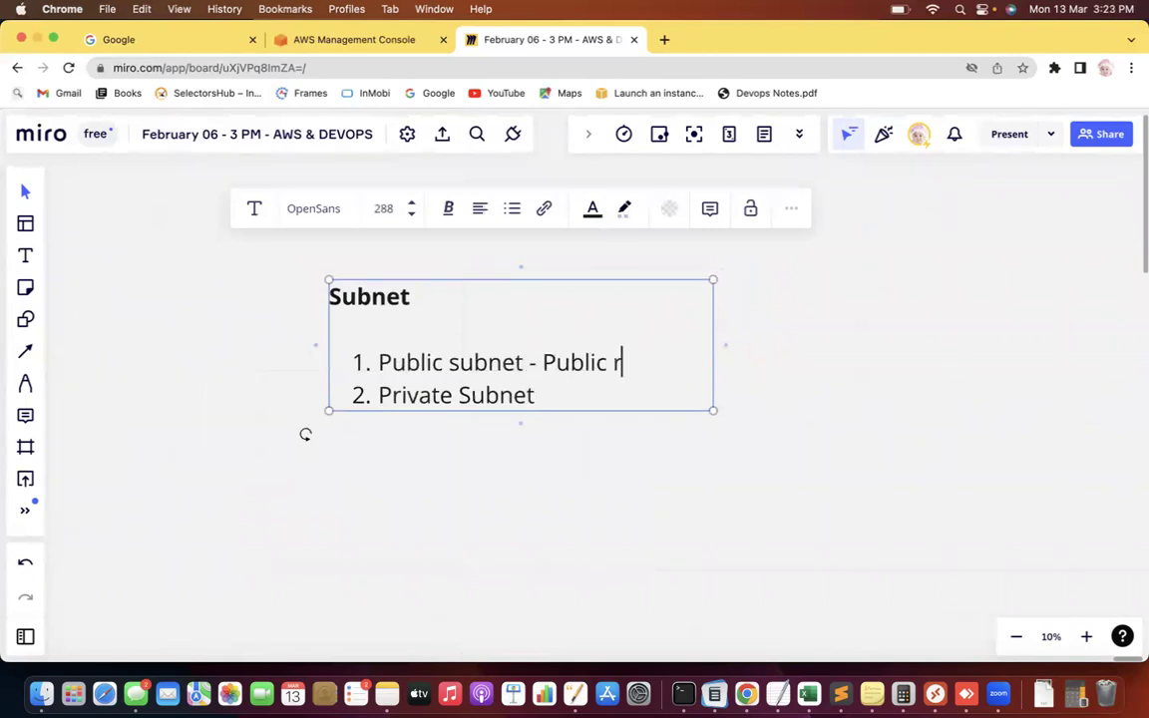
{"action": "type", "text": "esources"}
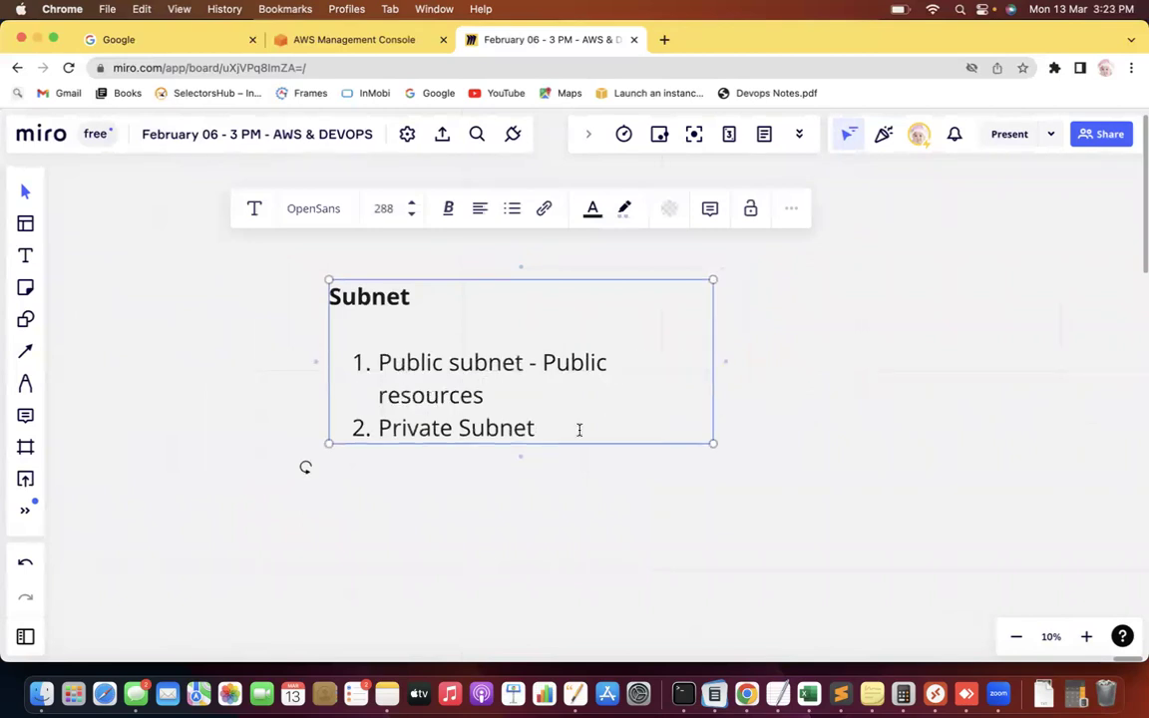
{"action": "left_click_drag", "start_coordinate": [715, 372], "coordinate": [840, 362]}
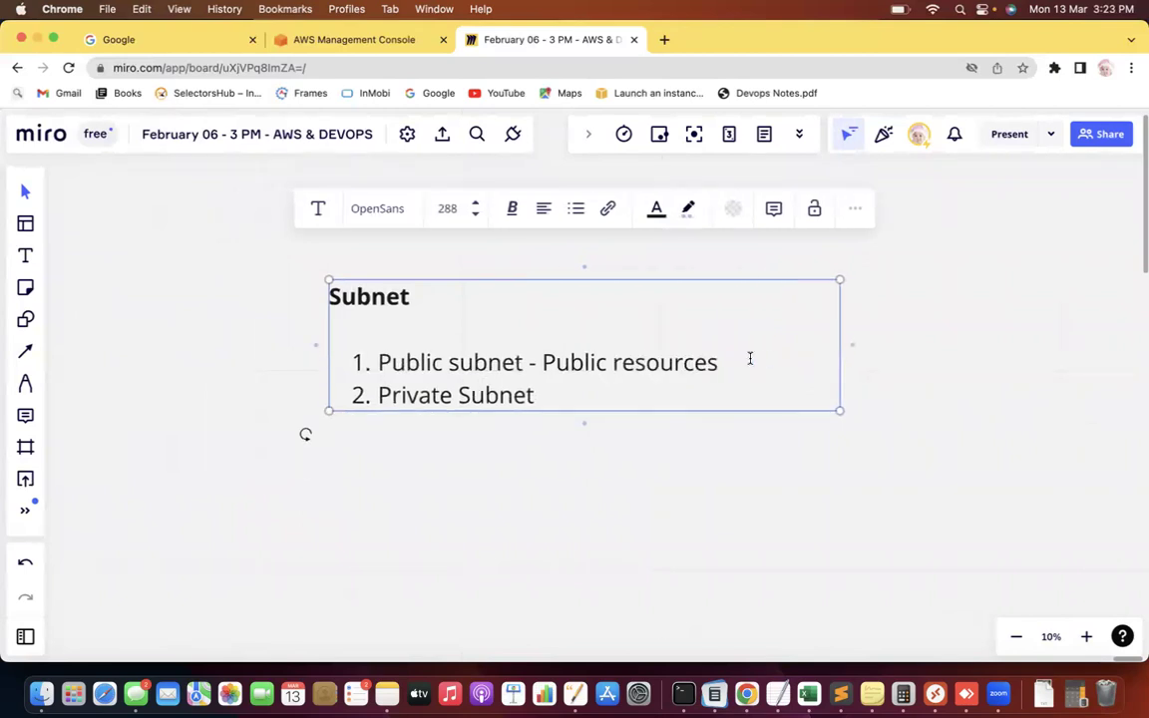
{"action": "type", "text": "- Direct Inter"}
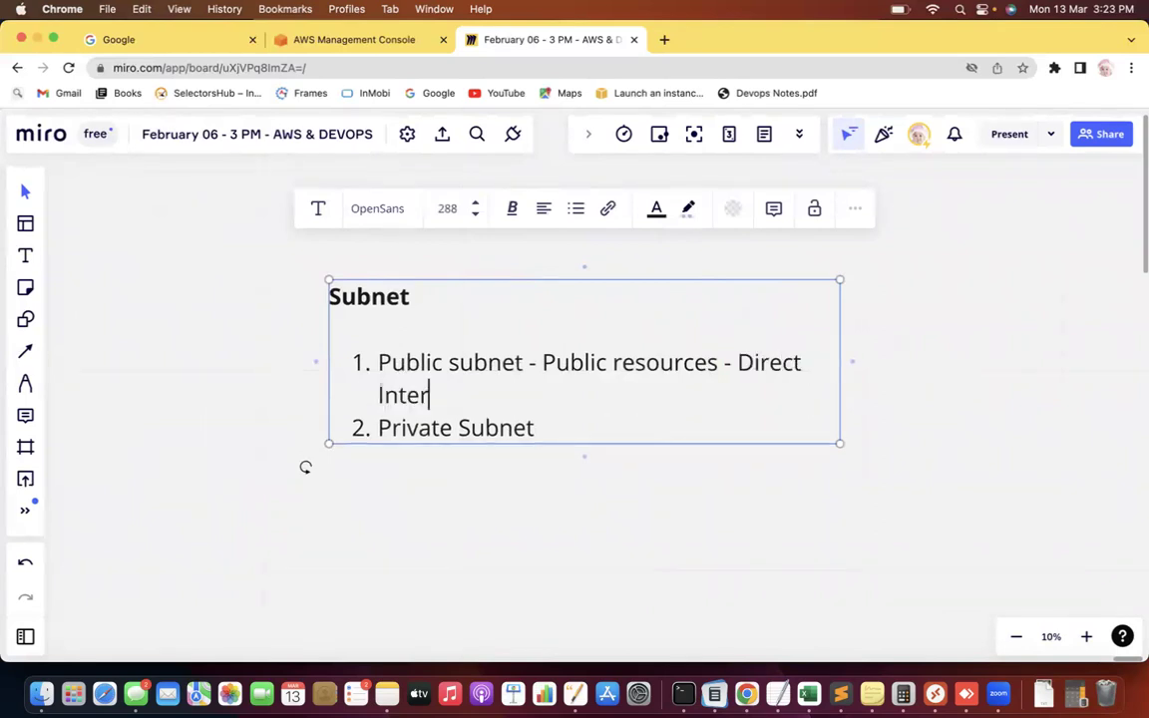
{"action": "type", "text": "net"}
Step: Extend the Private Subnet item with "- Private resources - Indirect" and widen the text box so each item fits on one line
{"action": "left_click", "coordinate": [575, 431]}
{"action": "type", "text": "- "}
{"action": "type", "text": "Private "}
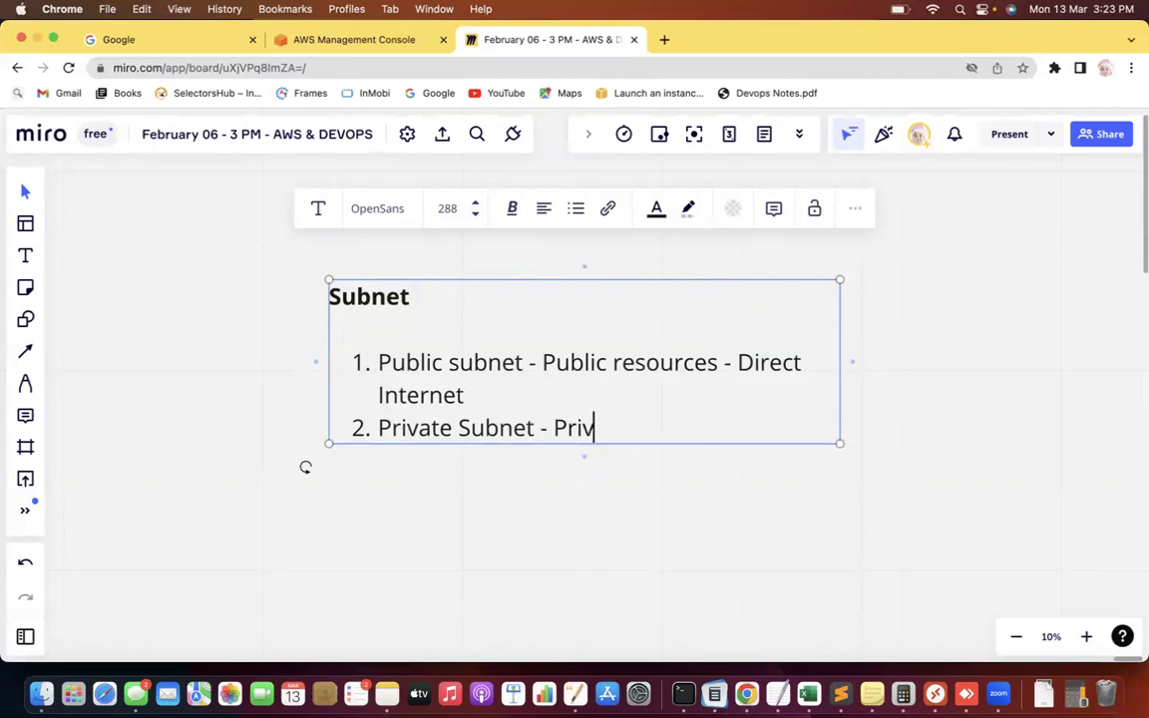
{"action": "type", "text": "res"}
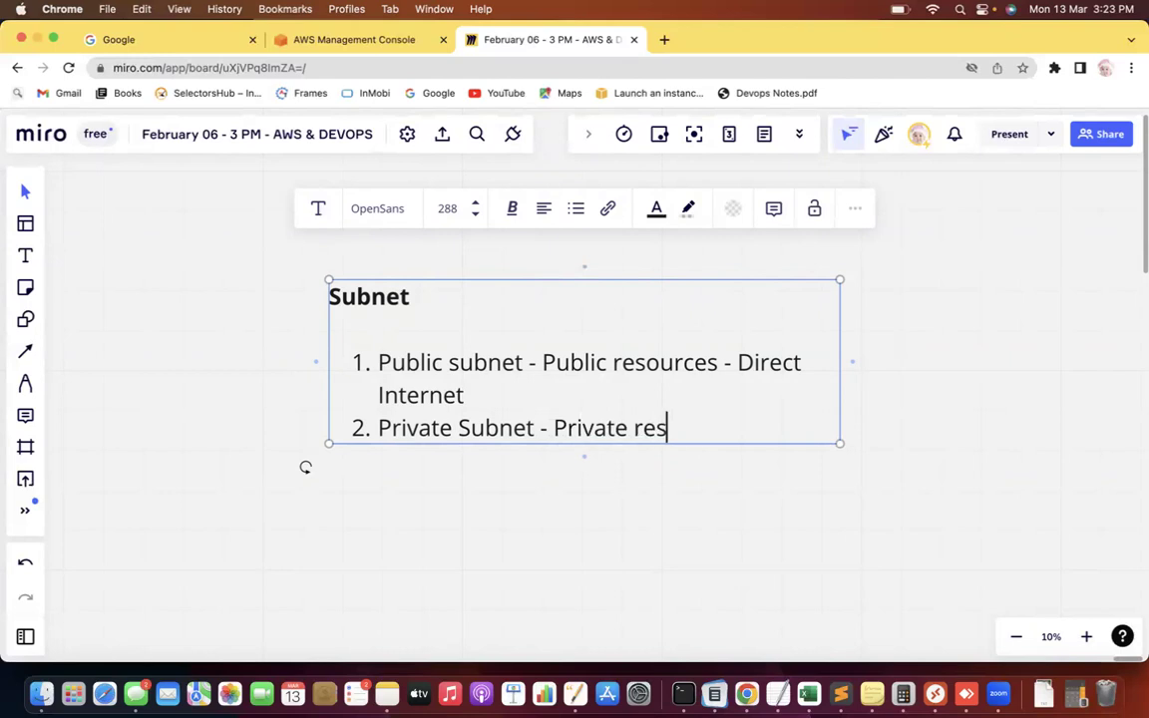
{"action": "type", "text": "ources - "}
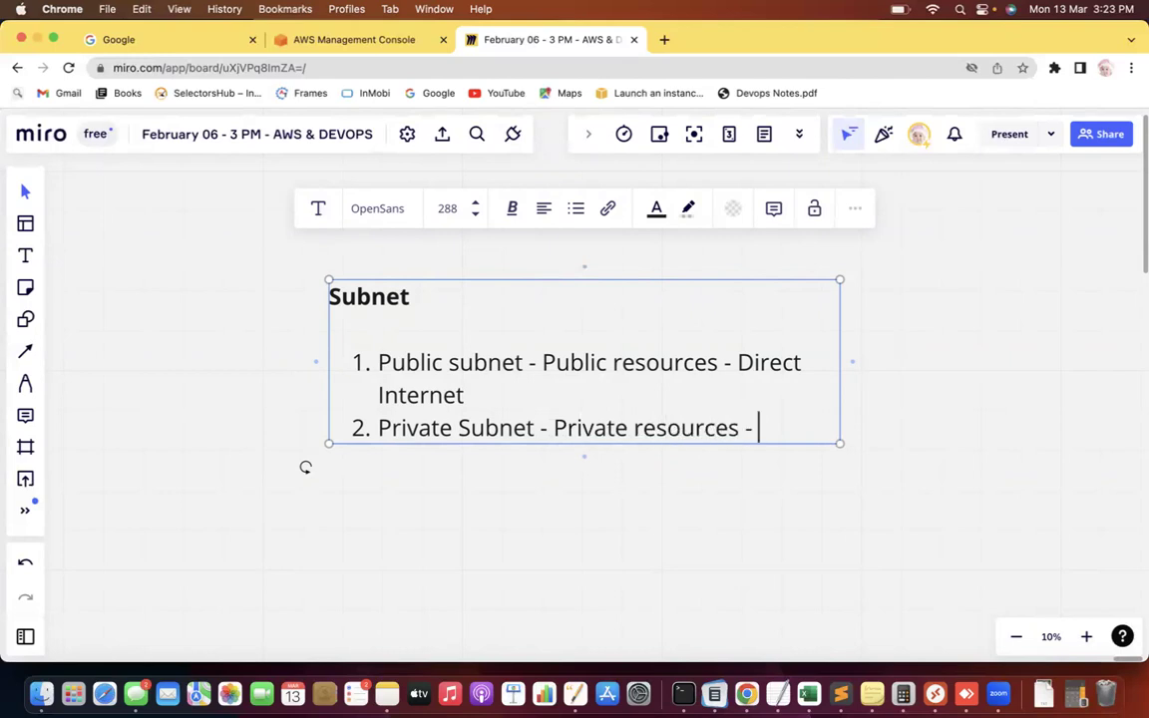
{"action": "type", "text": "Indirect"}
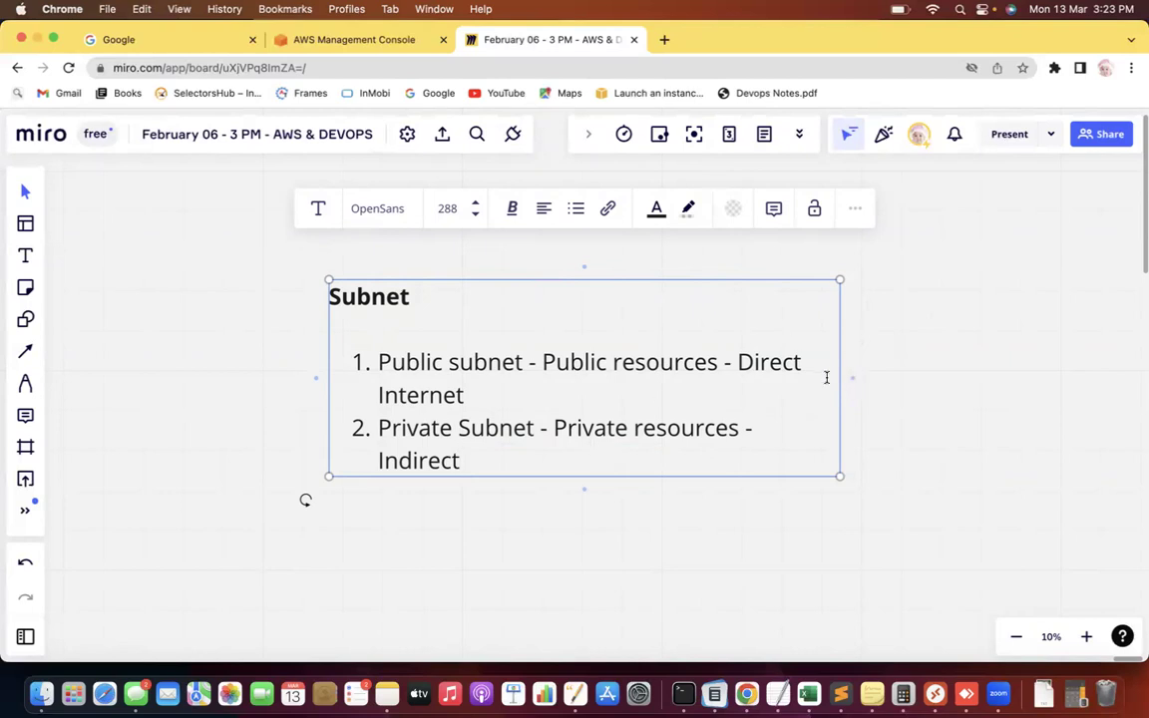
{"action": "left_click_drag", "start_coordinate": [860, 372], "coordinate": [968, 360]}
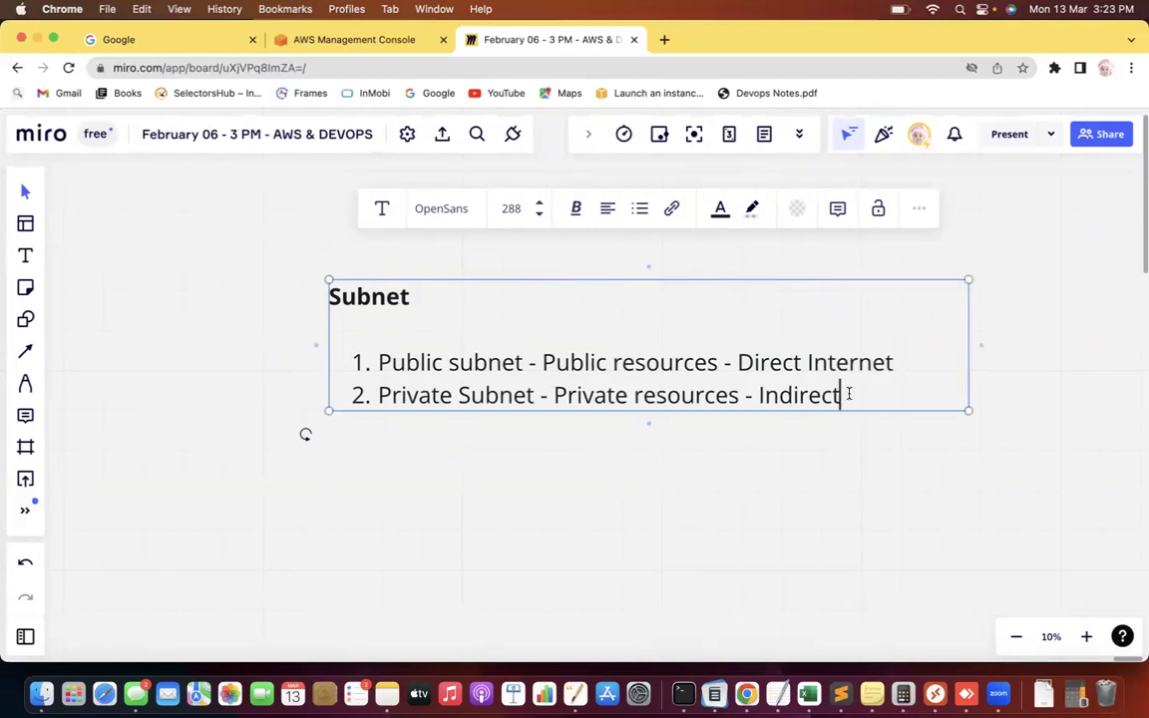
Step: Add the line "Subnet will be launched in an AZ" below the numbered list, separated by a blank line
{"action": "key", "text": "Return"}
{"action": "key", "text": "Return"}
{"action": "key", "text": "Return"}
{"action": "type", "text": "Subnet will be lka"}
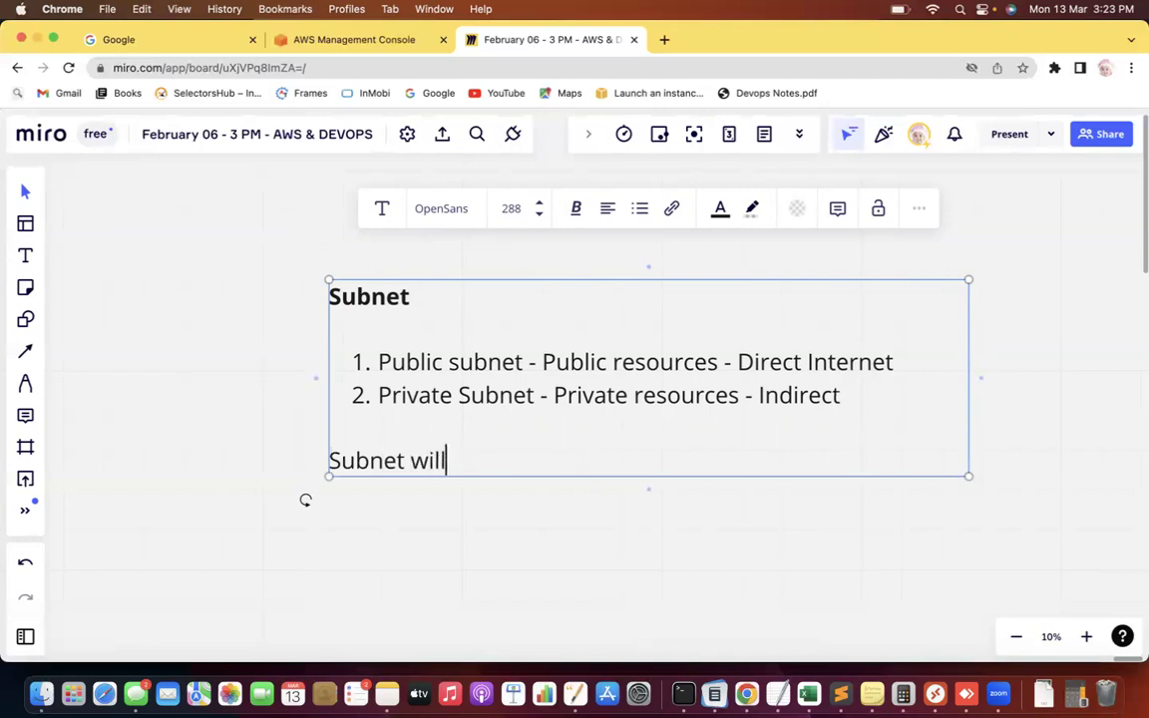
{"action": "key", "text": "BackSpace"}
{"action": "key", "text": "BackSpace"}
{"action": "type", "text": "aunches i"}
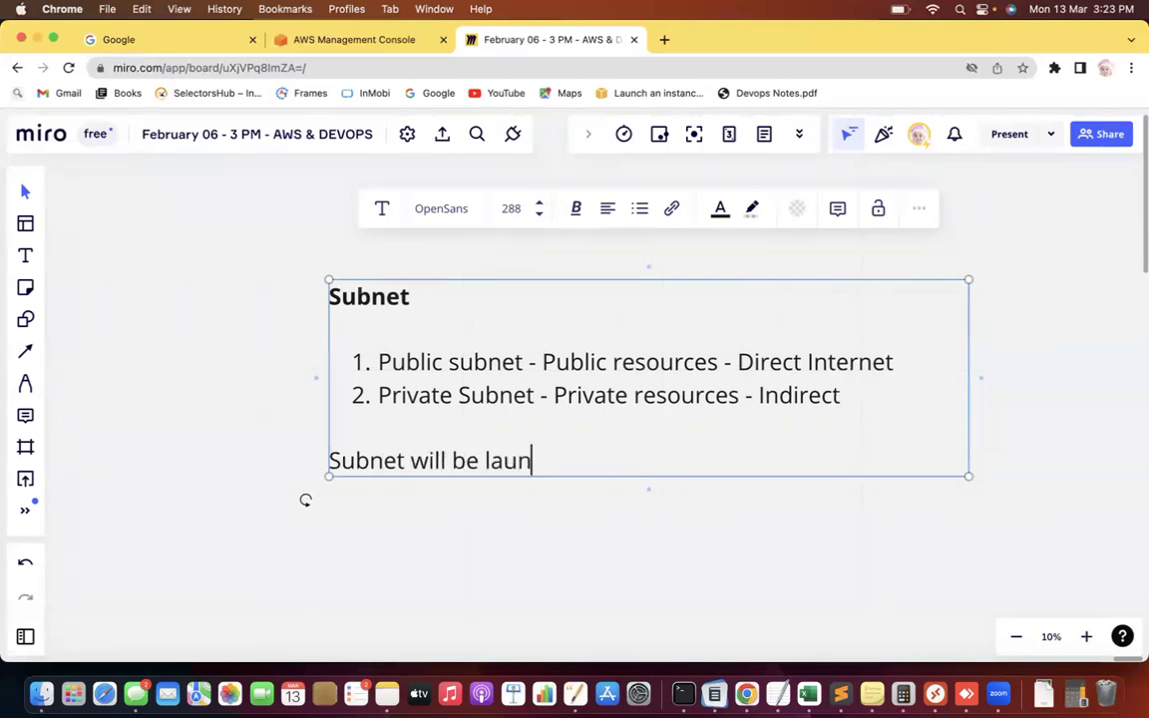
{"action": "key", "text": "BackSpace"}
{"action": "type", "text": "d in ana"}
{"action": "key", "text": "BackSpace"}
{"action": "key", "text": "BackSpace"}
{"action": "type", "text": "AZ"}
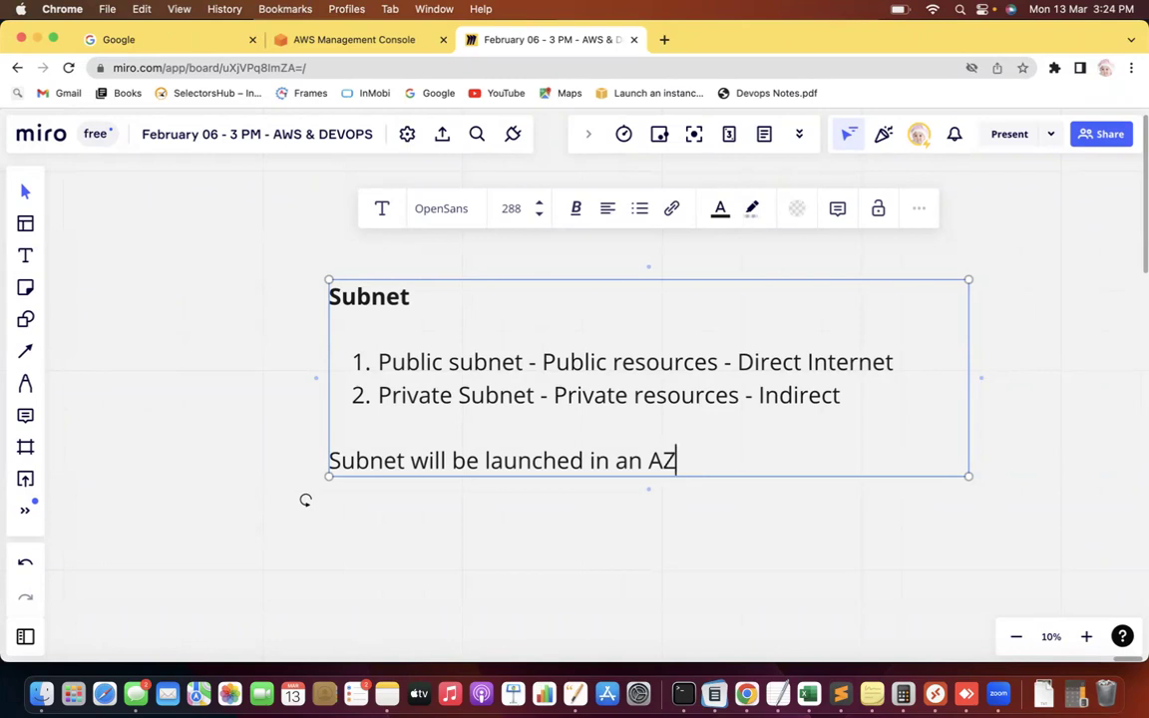
Step: Add the line "VPC -> Multiple Subnet" below the AZ sentence, leaving a blank line between them
{"action": "key", "text": "Return"}
{"action": "key", "text": "Return"}
{"action": "type", "text": "VPC "}
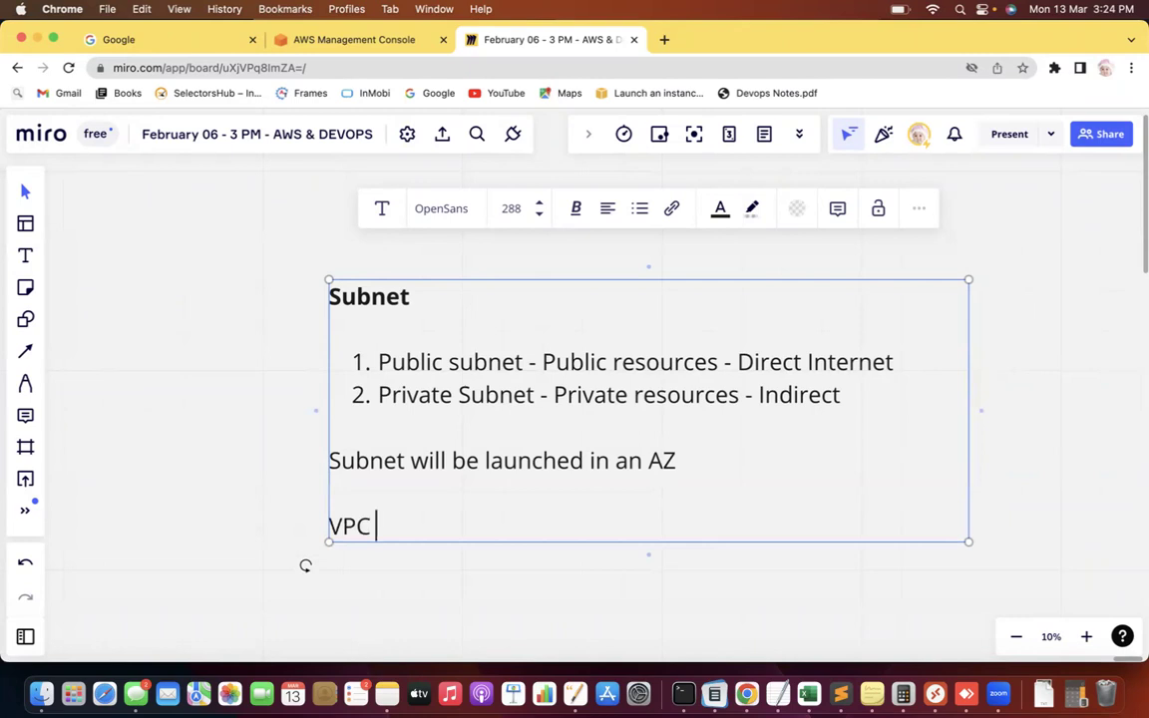
{"action": "type", "text": "-> Multiple Subnet"}
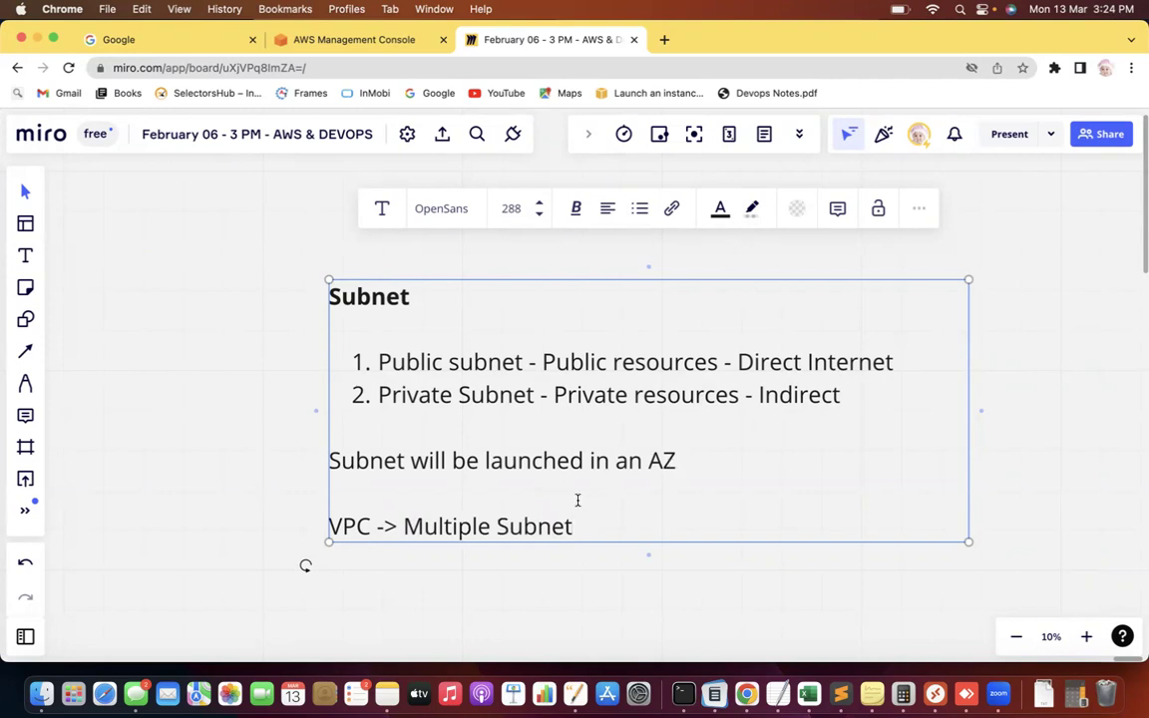
Step: Move "-> Multiple Subnet" onto its own line and put "-> Range of IP Addresses" after VPC
{"action": "left_click", "coordinate": [376, 526]}
{"action": "key", "text": "Return"}
{"action": "type", "text": "->"}
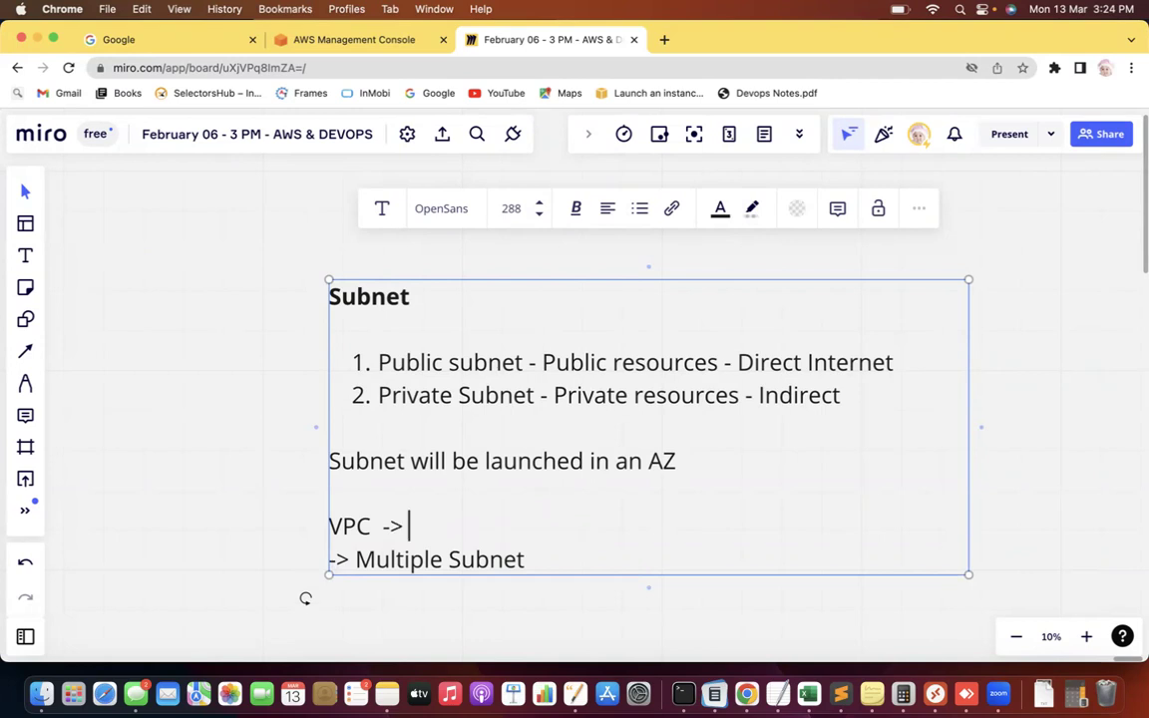
{"action": "type", "text": " Range of IPS"}
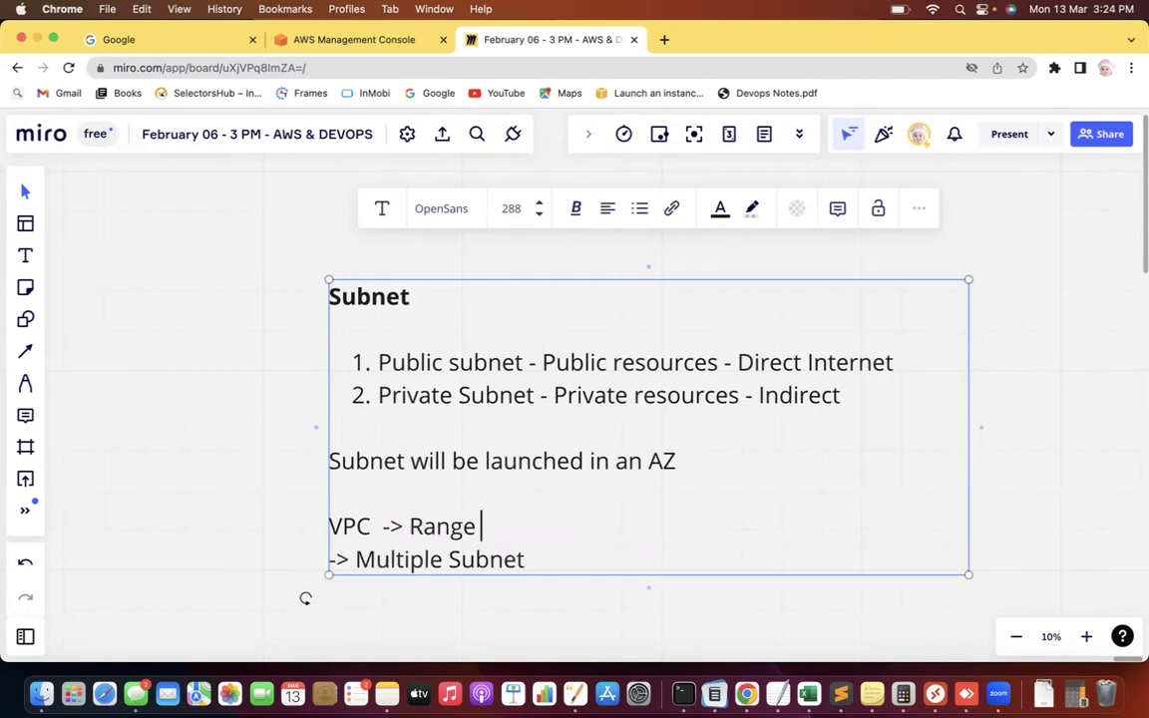
{"action": "key", "text": "BackSpace"}
{"action": "type", "text": "Addresses"}
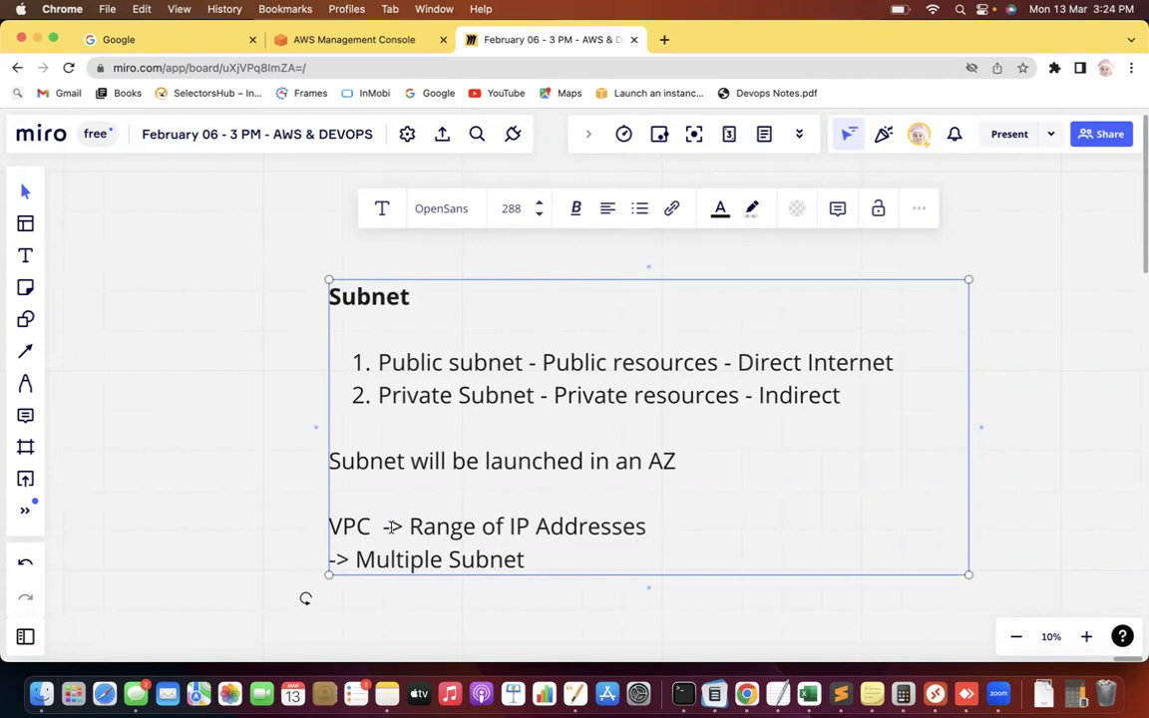
Step: Extend the VPC line with "- CIDR (Block of IP address)"
{"action": "type", "text": " - Cl"}
{"action": "type", "text": "DR"}
{"action": "type", "text": "("}
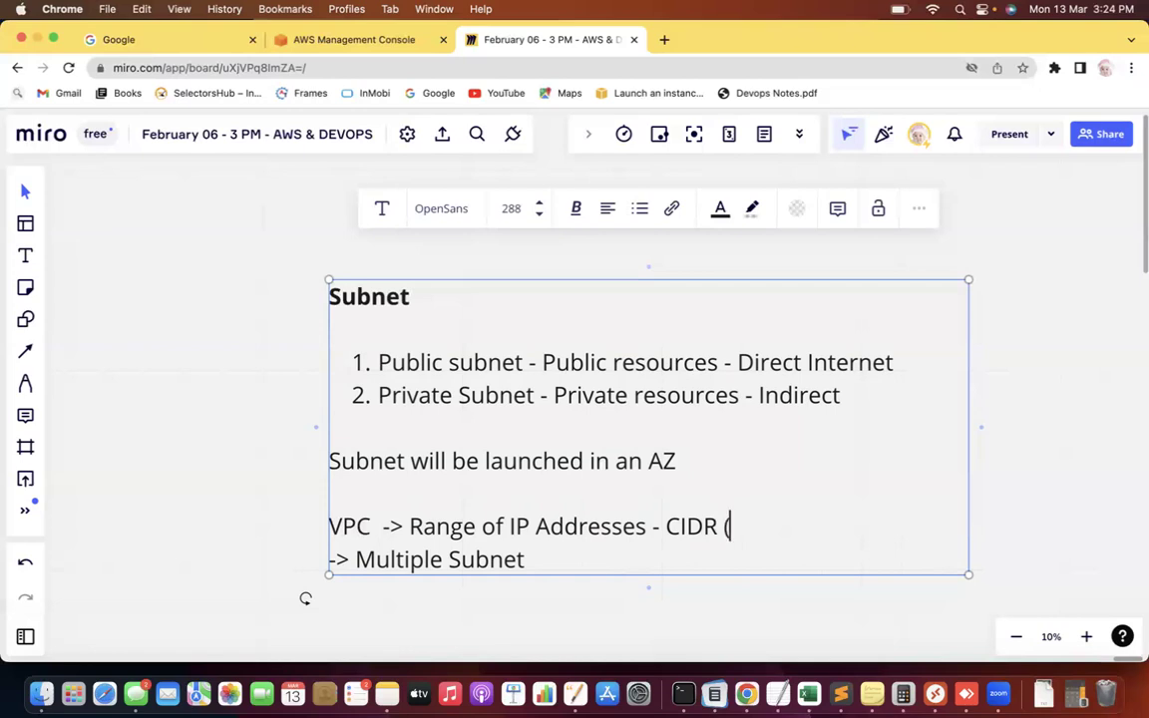
{"action": "type", "text": "Block of "}
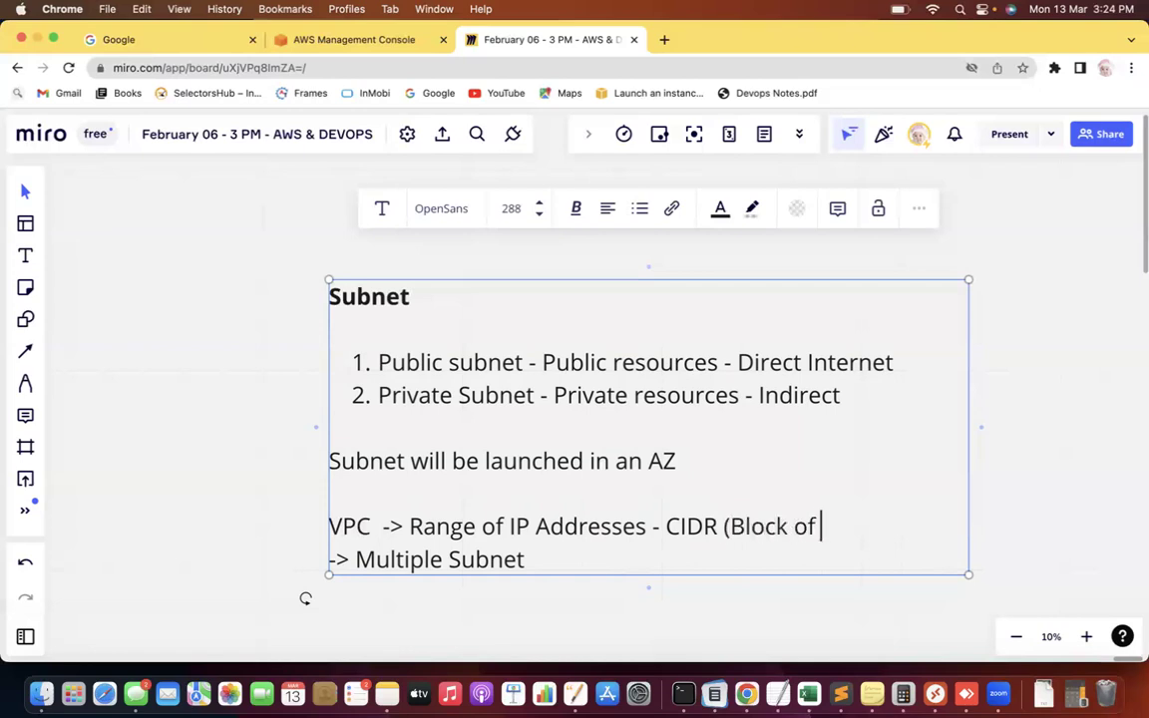
{"action": "type", "text": "IP address)"}
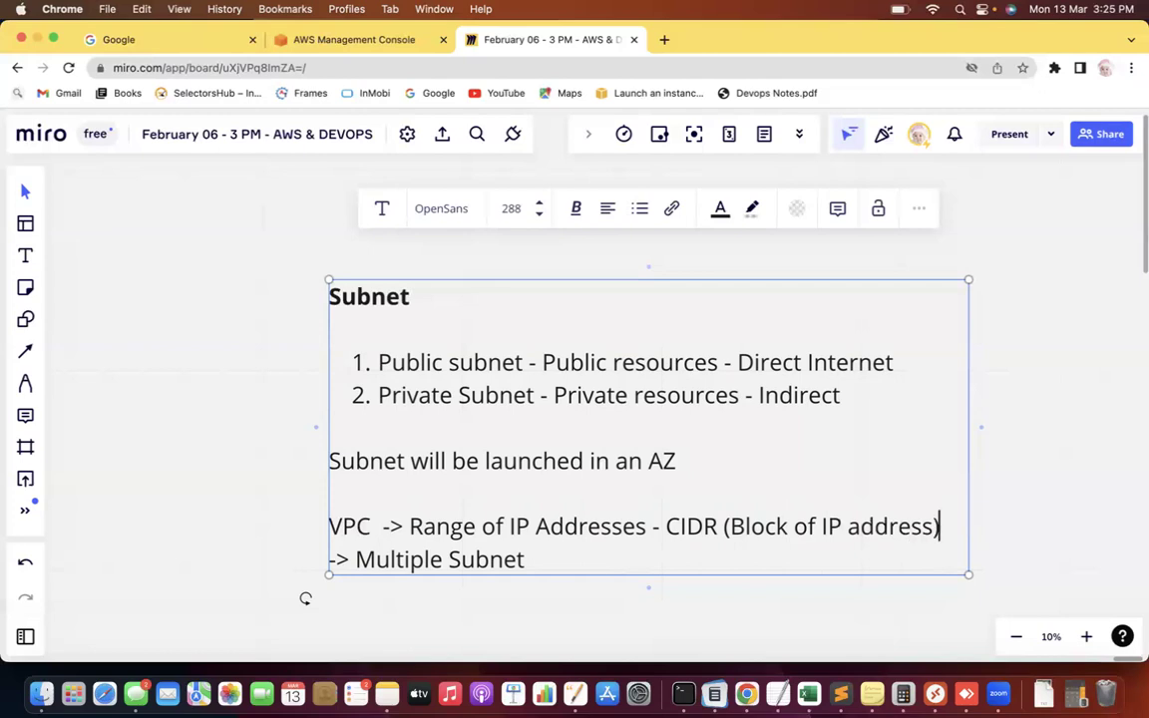
Step: Rewrite the last line as "Multiple Subnet -> Partial number of ip addresses from VPC" and finish editing the text box
{"action": "double_click", "coordinate": [330, 557]}
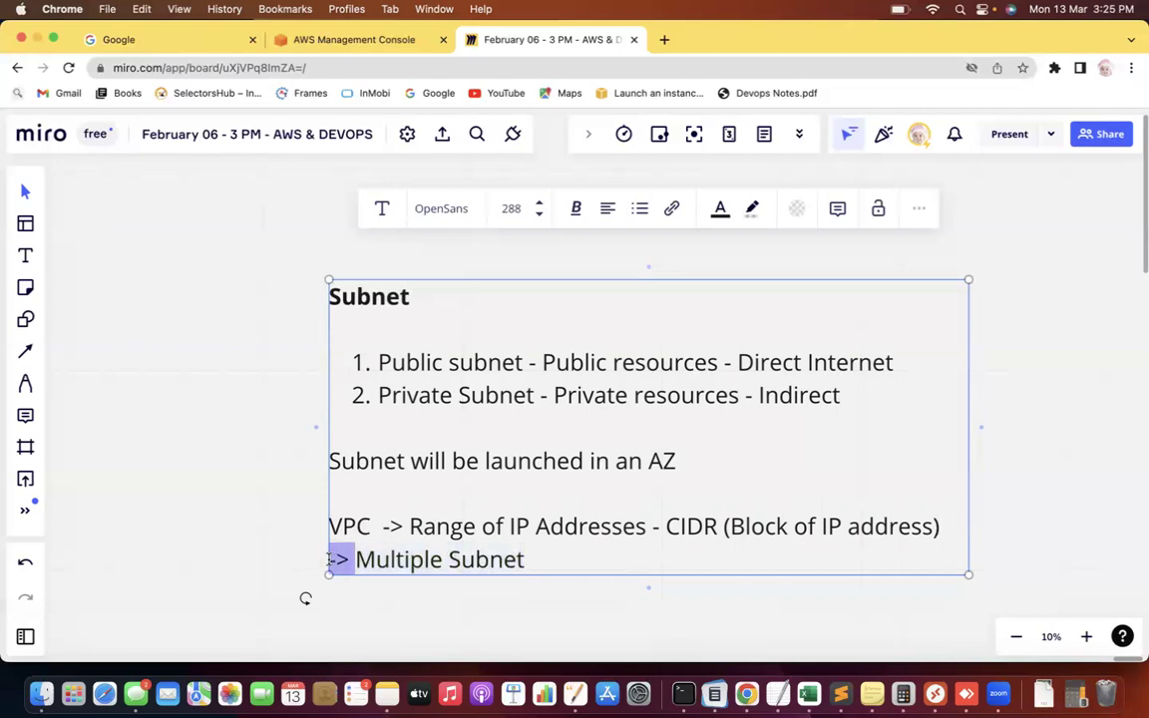
{"action": "key", "text": "BackSpace"}
{"action": "left_click", "coordinate": [506, 557]}
{"action": "type", "text": "->"}
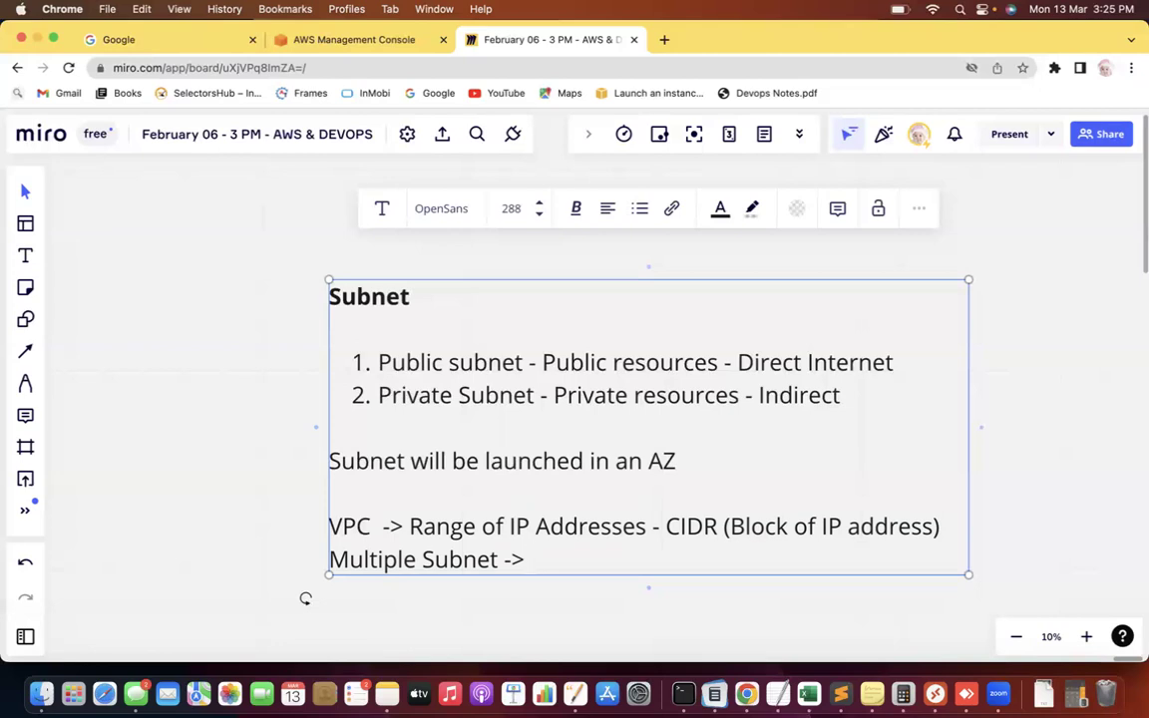
{"action": "type", "text": "Partial "}
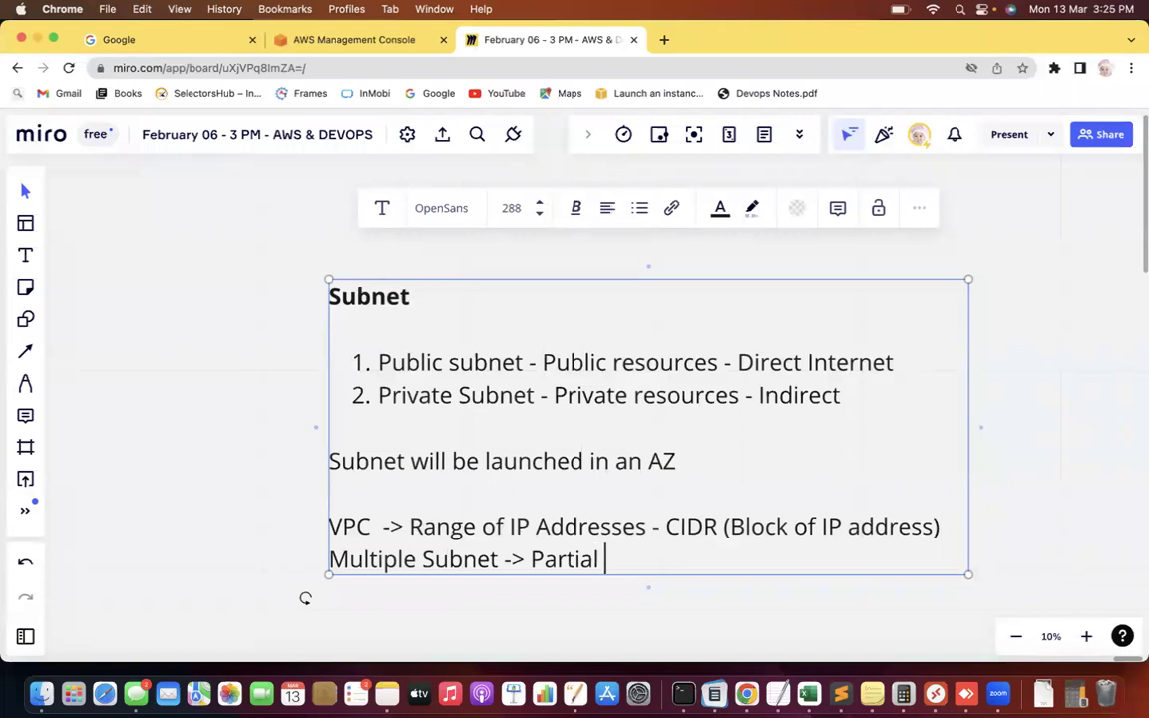
{"action": "type", "text": "number of su"}
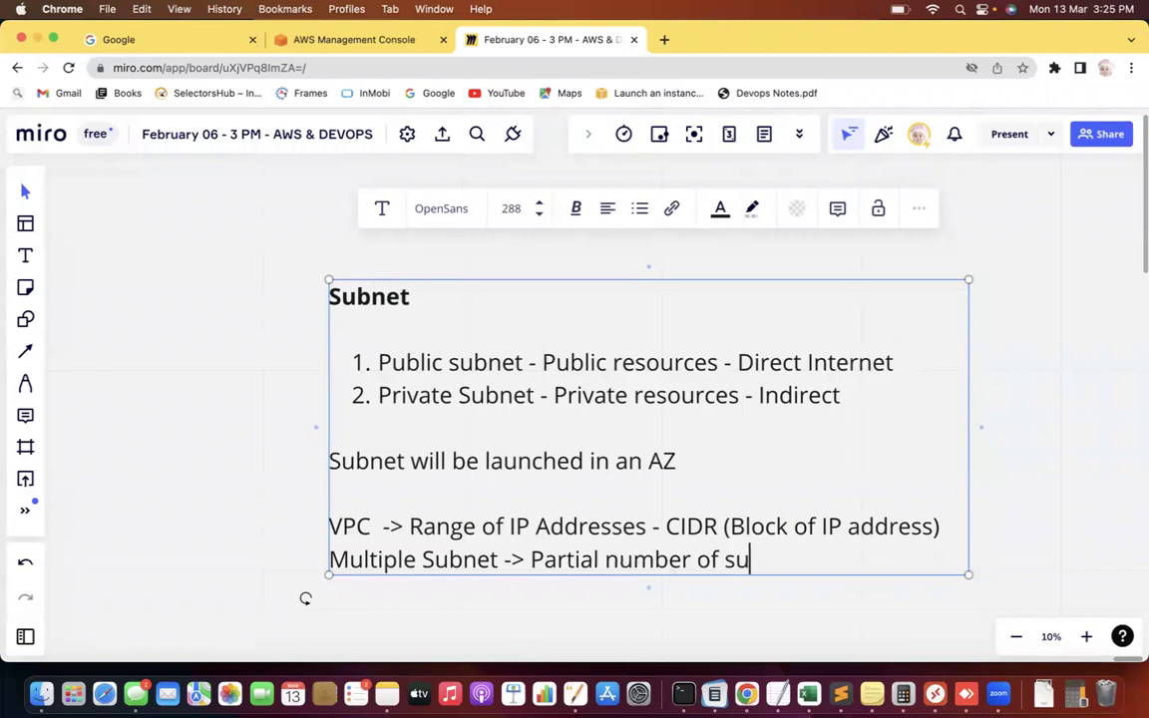
{"action": "key", "text": "BackSpace"}
{"action": "key", "text": "BackSpace"}
{"action": "type", "text": "ip addresse"}
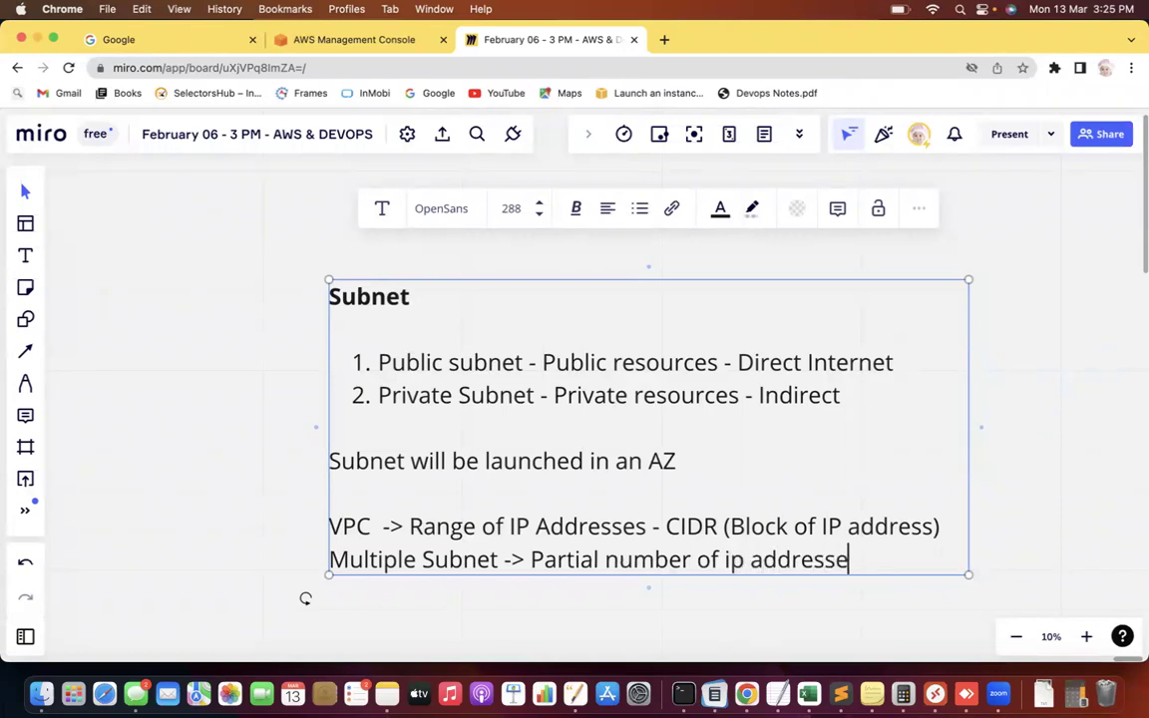
{"action": "type", "text": "s from VPC"}
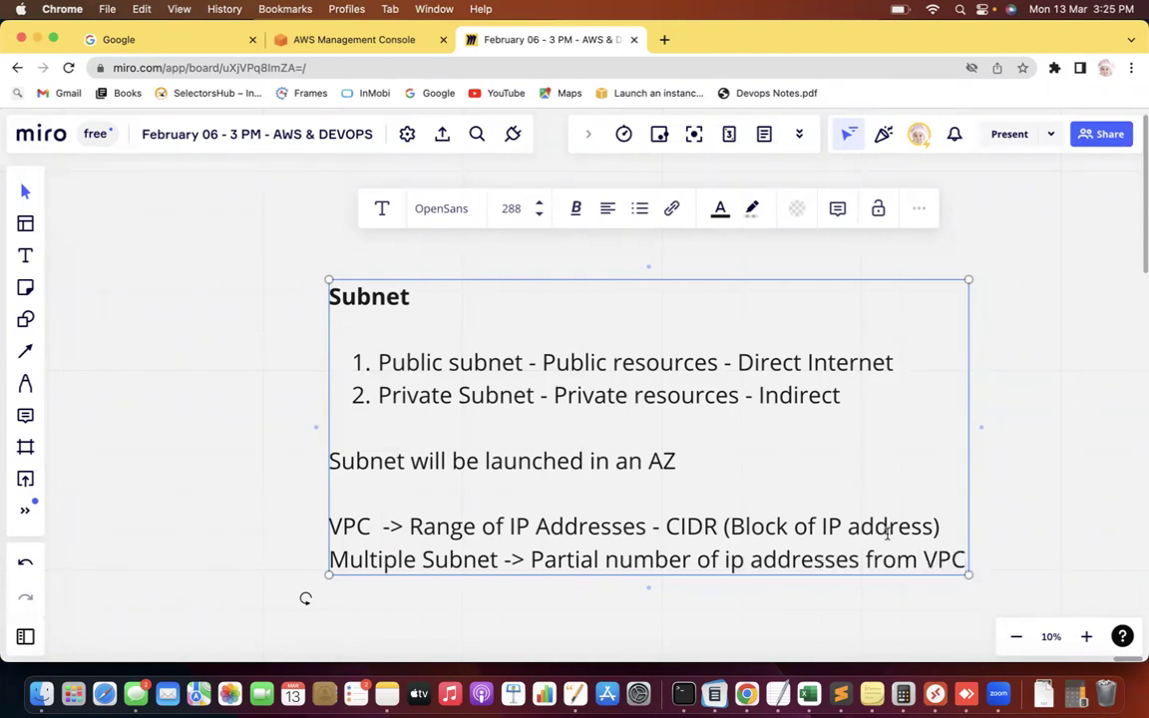
{"action": "left_click", "coordinate": [998, 471]}
Step: Create a text box right of the subnet notes with "Data base" and "EC2" separated by a blank line, and widen it
{"action": "scroll", "coordinate": [999, 471], "scroll_direction": "right", "scroll_amount": 5}
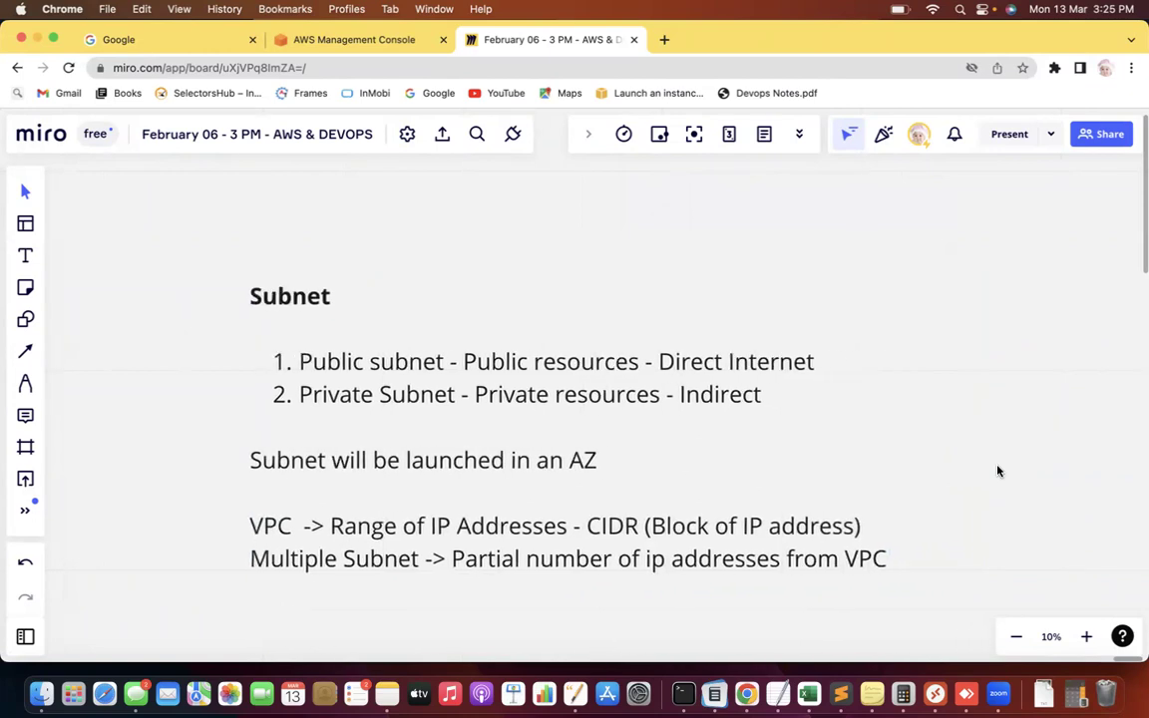
{"action": "scroll", "coordinate": [999, 471], "scroll_direction": "right", "scroll_amount": 5}
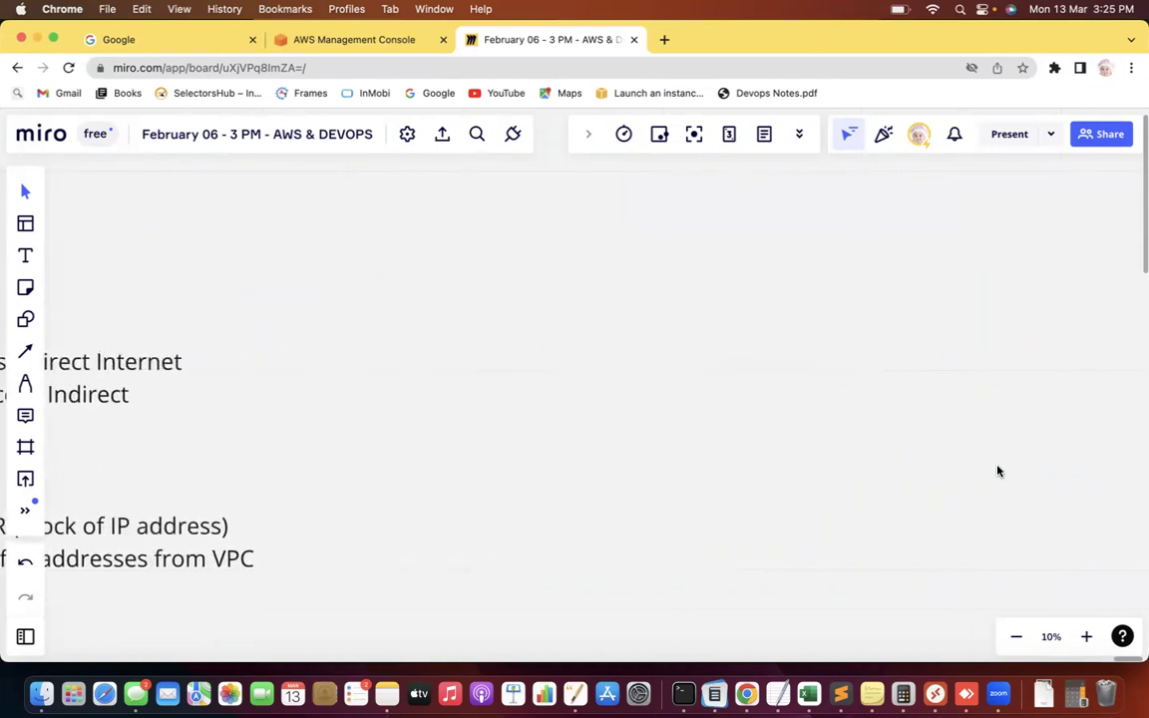
{"action": "left_click", "coordinate": [25, 254]}
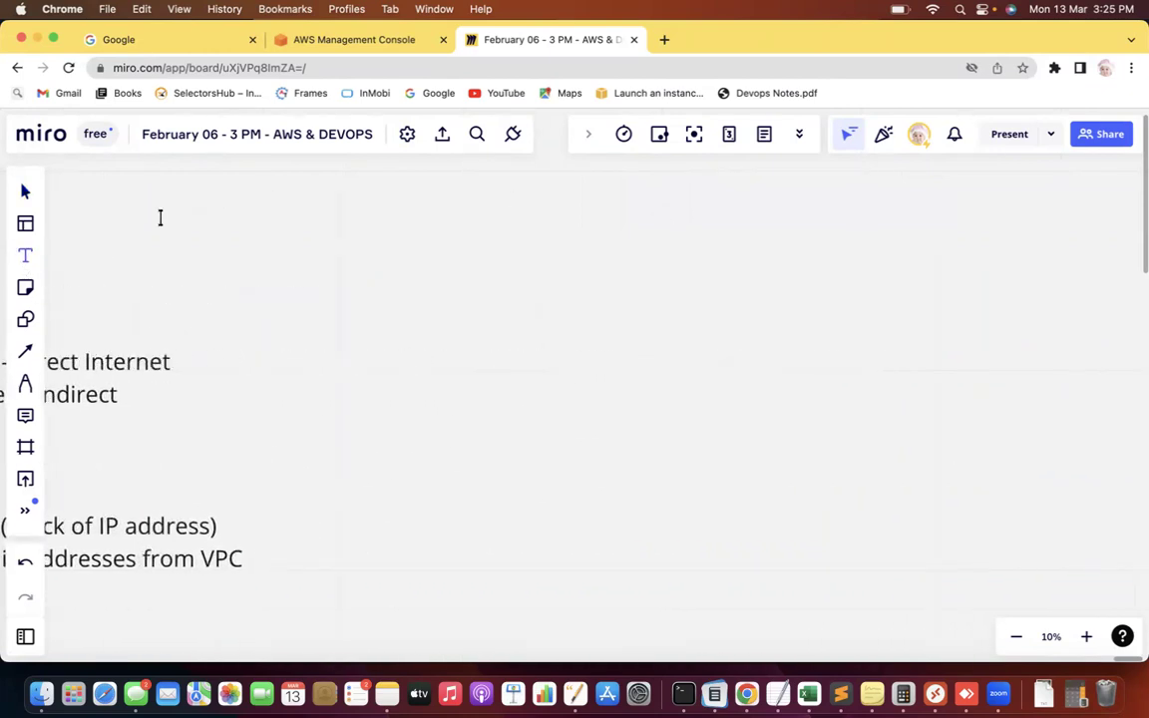
{"action": "left_click", "coordinate": [269, 206]}
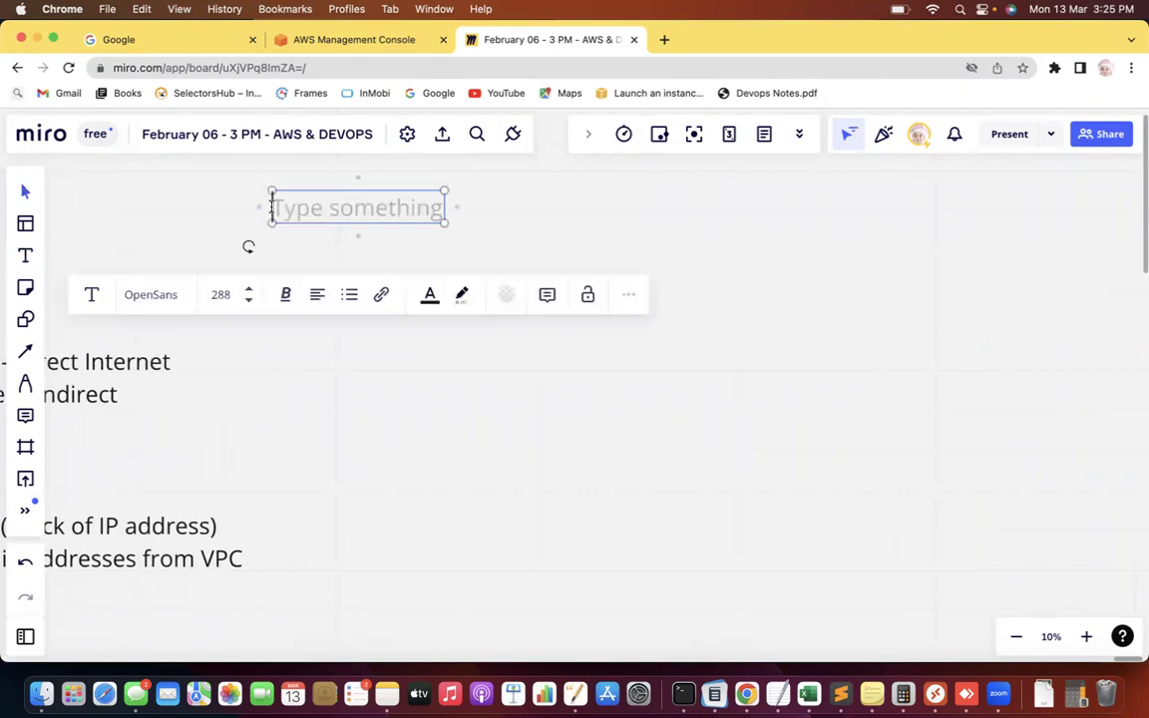
{"action": "type", "text": "Data vase"}
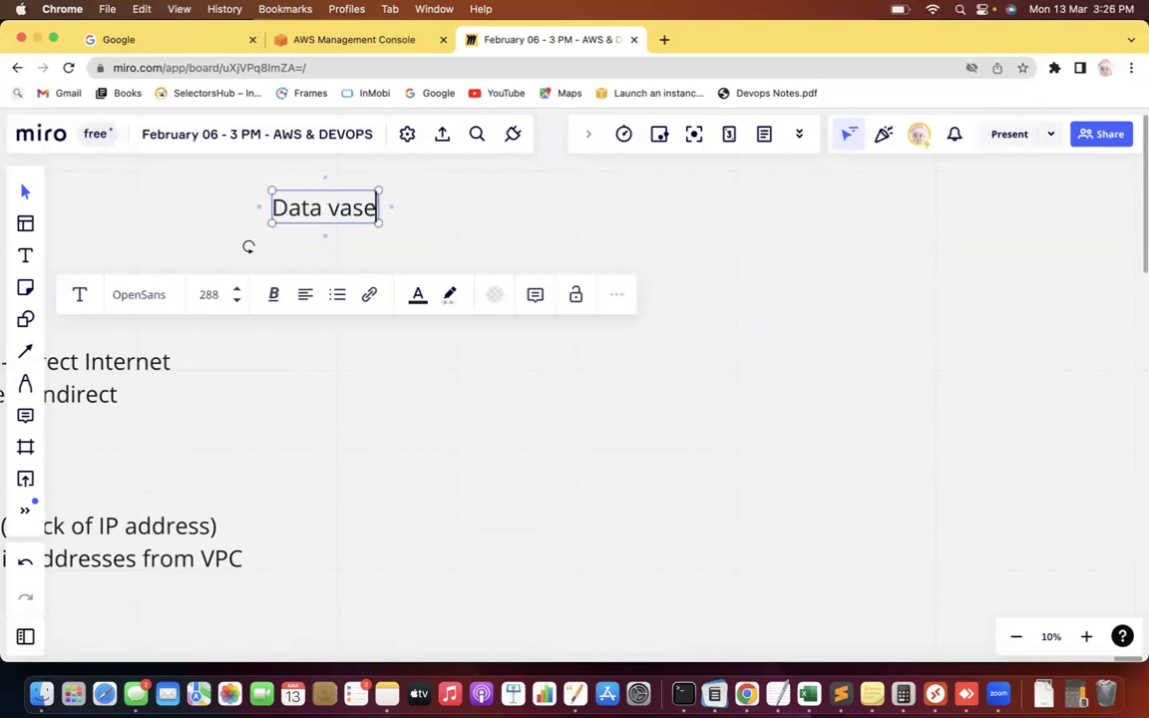
{"action": "key", "text": "BackSpace"}
{"action": "key", "text": "BackSpace"}
{"action": "key", "text": "BackSpace"}
{"action": "key", "text": "BackSpace"}
{"action": "type", "text": "base"}
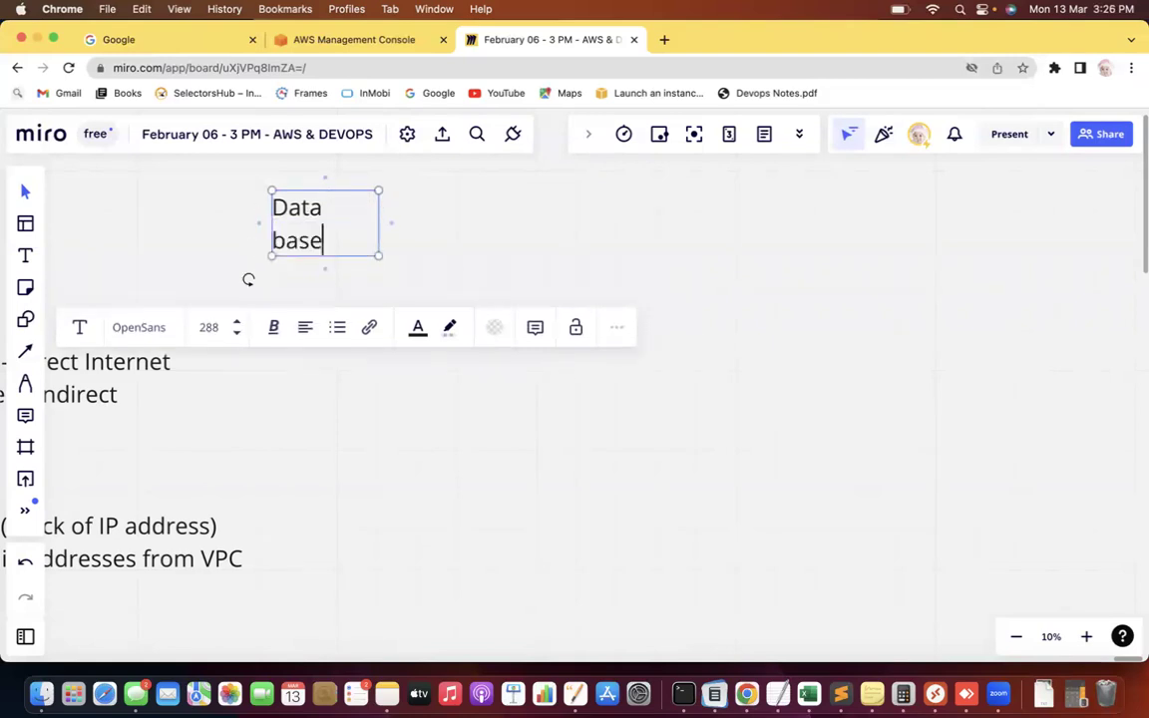
{"action": "key", "text": "Return"}
{"action": "key", "text": "Return"}
{"action": "type", "text": "EC2"}
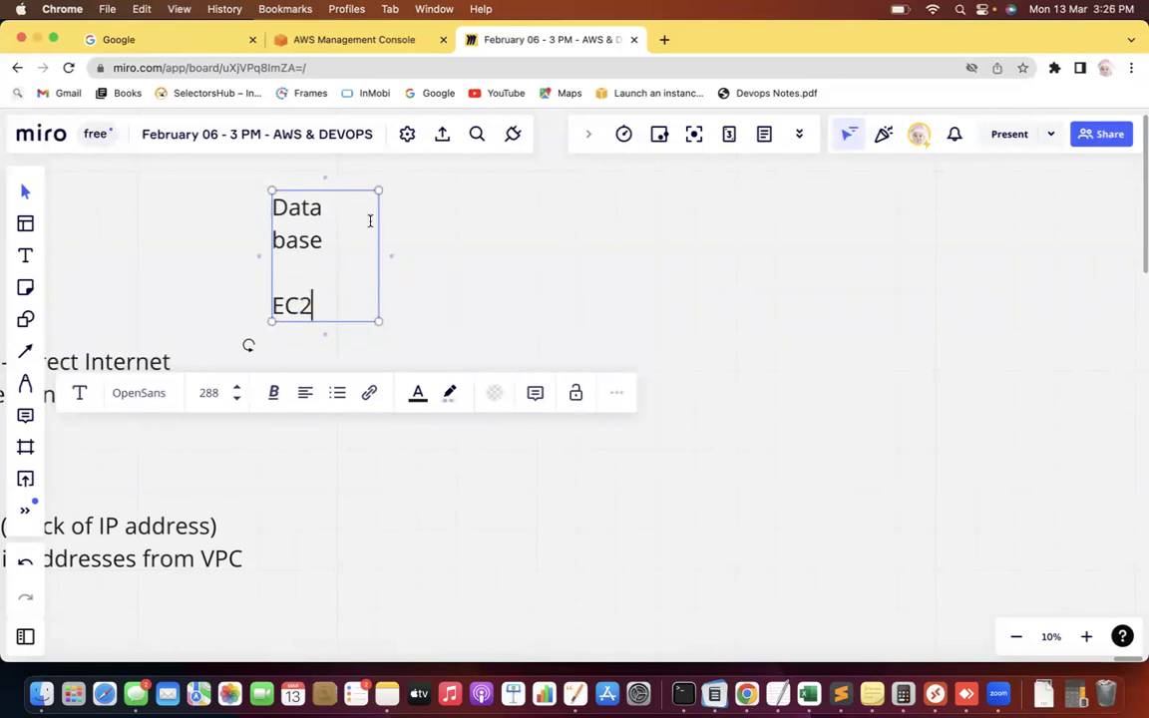
{"action": "left_click_drag", "start_coordinate": [380, 256], "coordinate": [673, 214]}
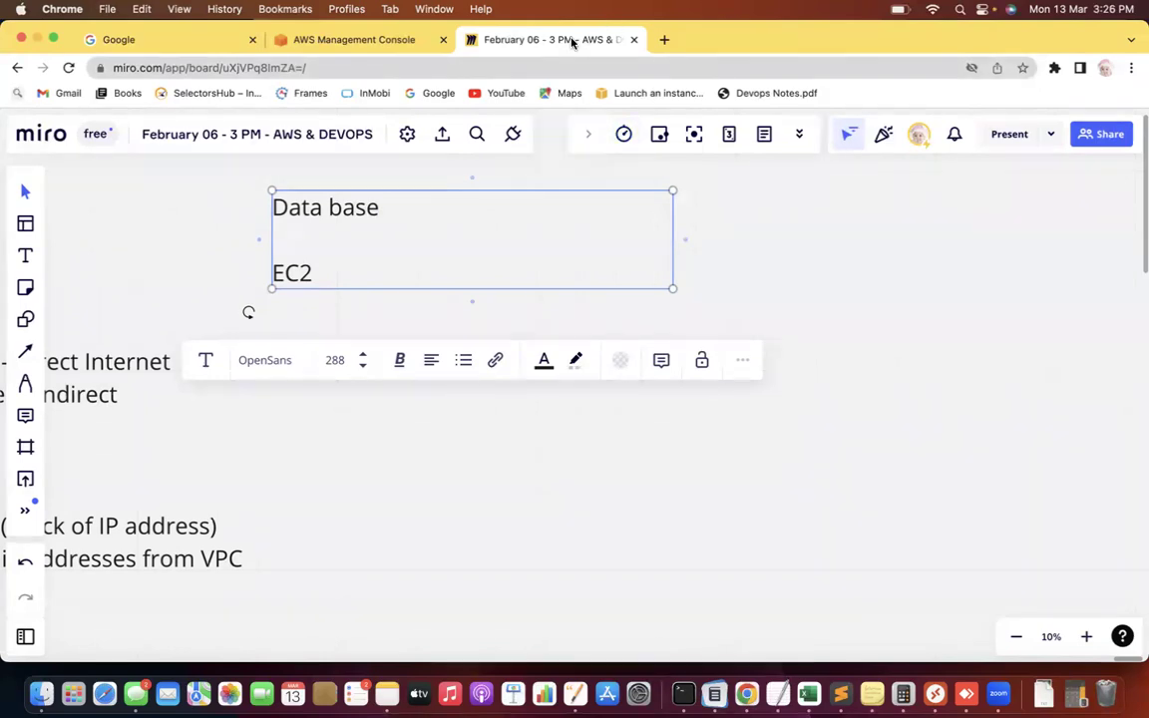
Step: Append "- Private" to the Data base line and "- Public" to the EC2 line
{"action": "left_click", "coordinate": [389, 208]}
{"action": "type", "text": "- Private"}
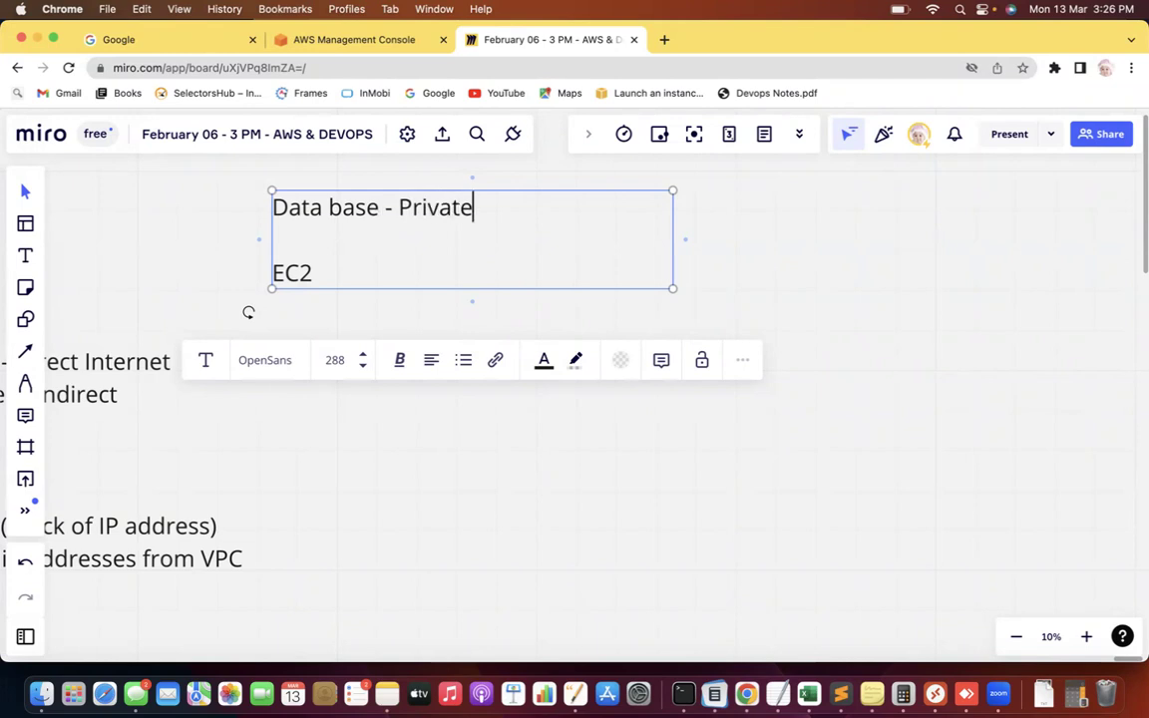
{"action": "left_click", "coordinate": [328, 267]}
{"action": "type", "text": "- Pr"}
{"action": "key", "text": "BackSpace"}
{"action": "type", "text": "ublic"}
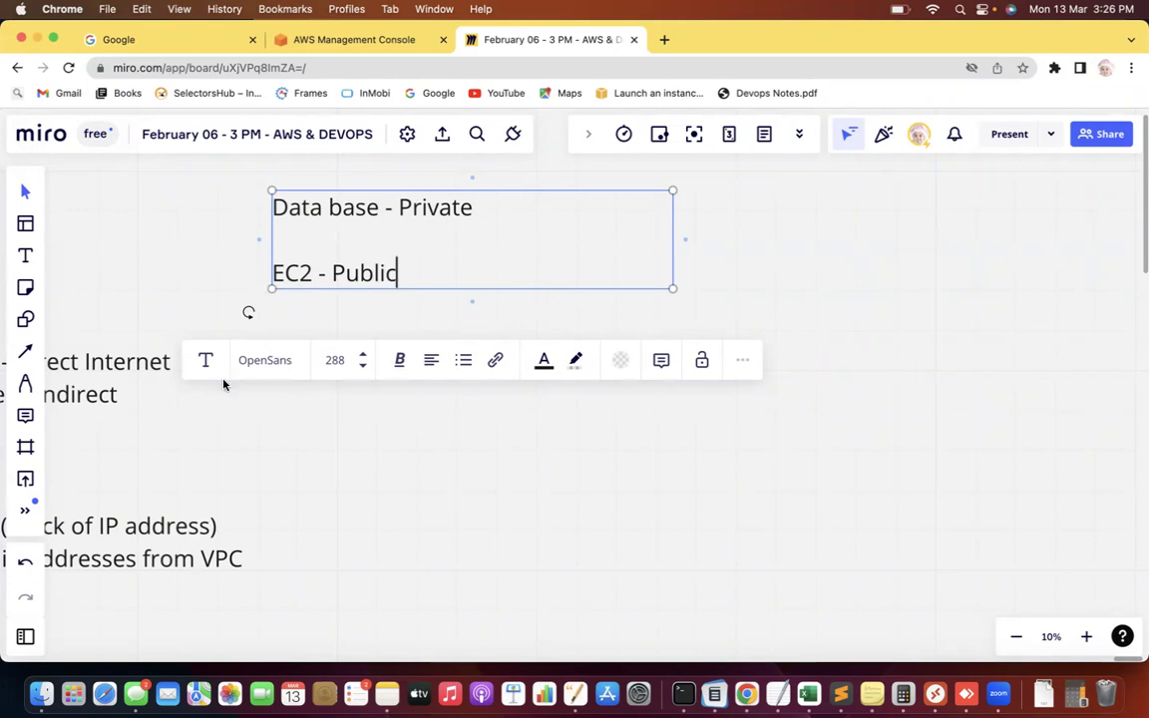
Step: Create a text box below the EC2 - Public line reading "Elastic load balancer -> Balance the load"
{"action": "left_click", "coordinate": [26, 257]}
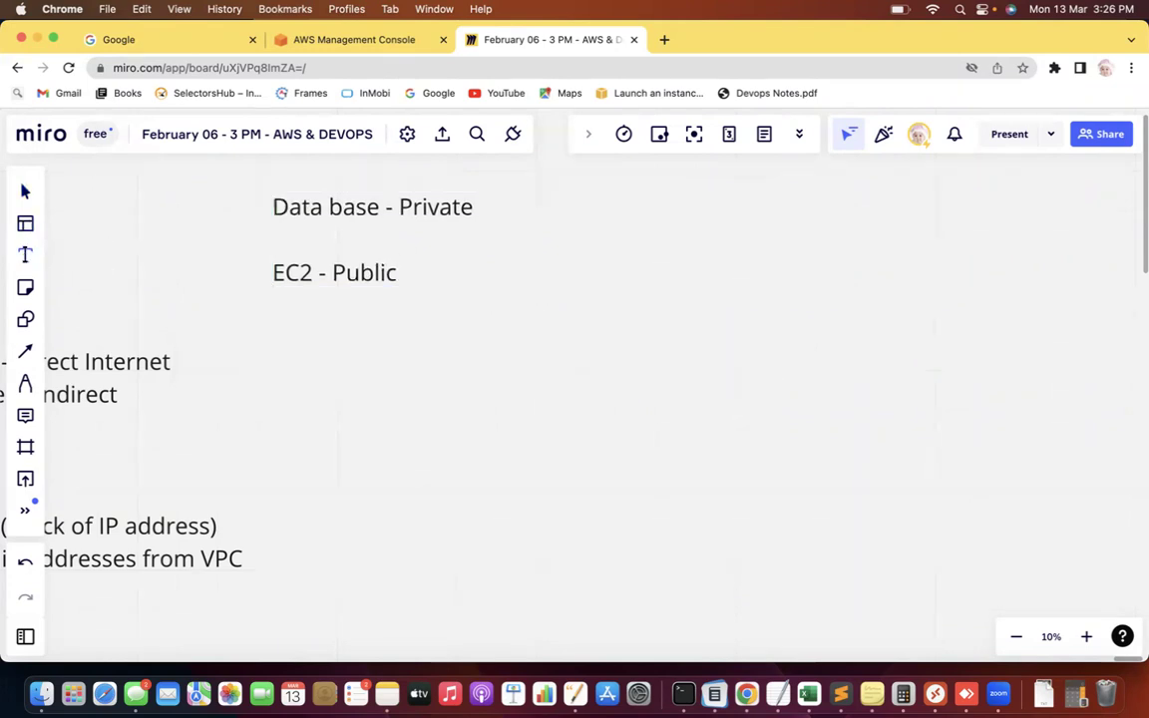
{"action": "left_click", "coordinate": [303, 374]}
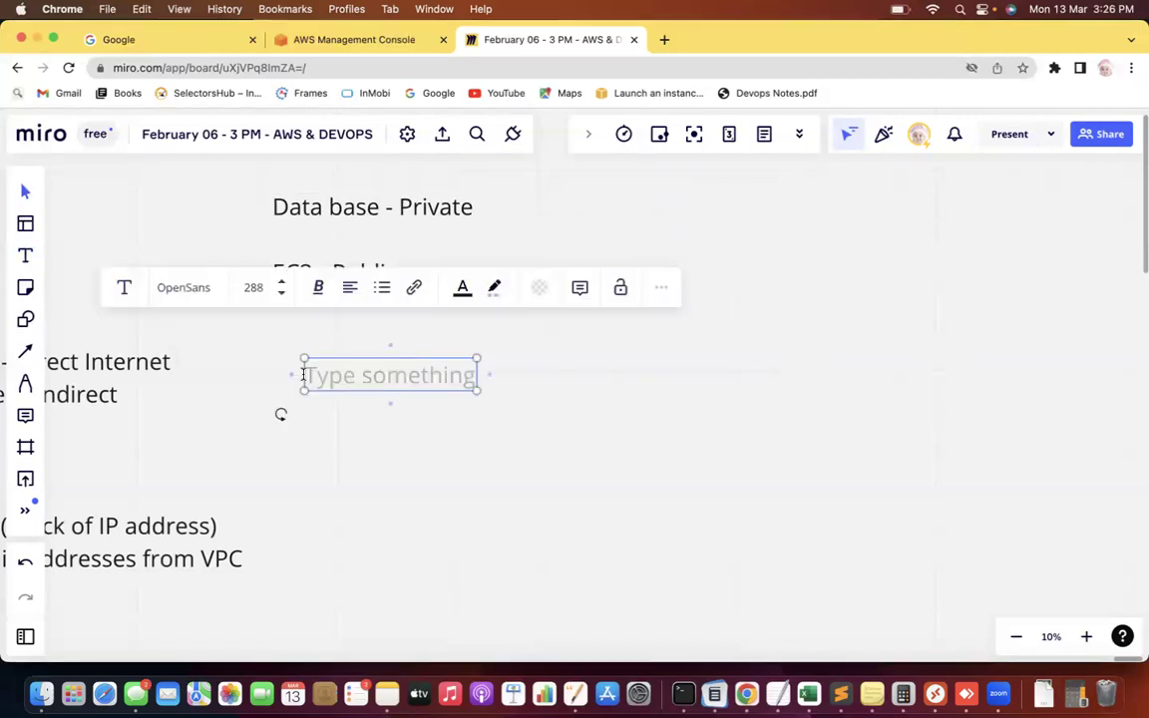
{"action": "type", "text": "Loabd"}
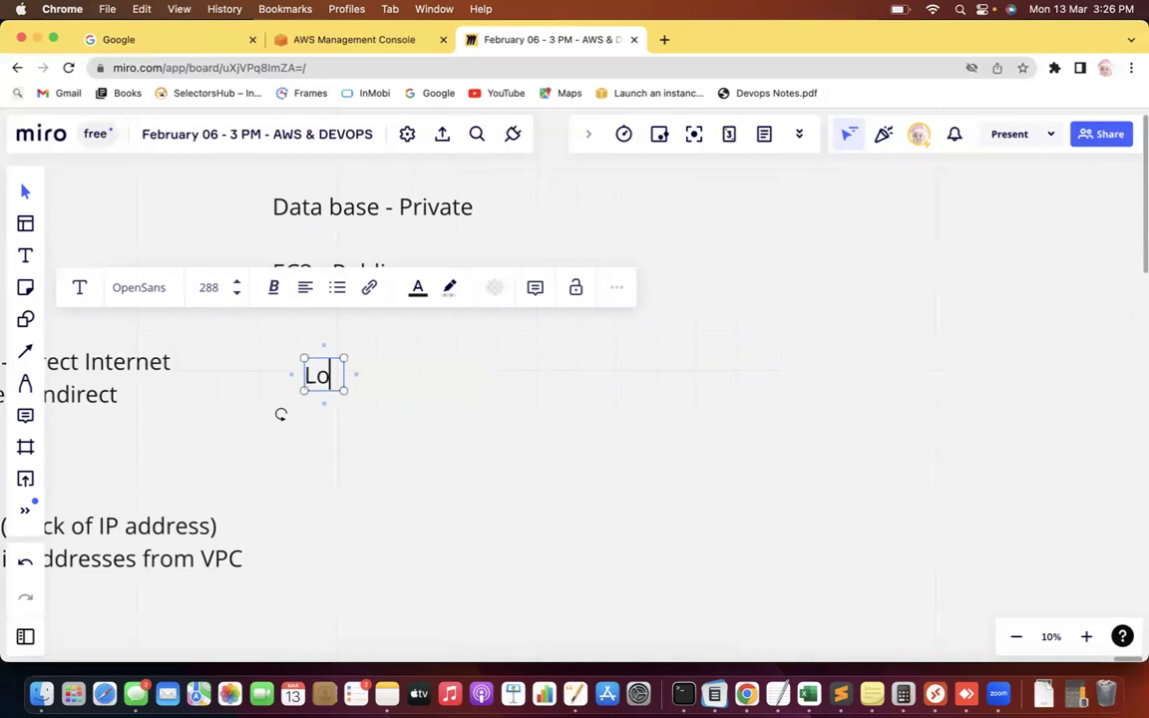
{"action": "key", "text": "BackSpace"}
{"action": "key", "text": "BackSpace"}
{"action": "key", "text": "BackSpace"}
{"action": "key", "text": "BackSpace"}
{"action": "key", "text": "BackSpace"}
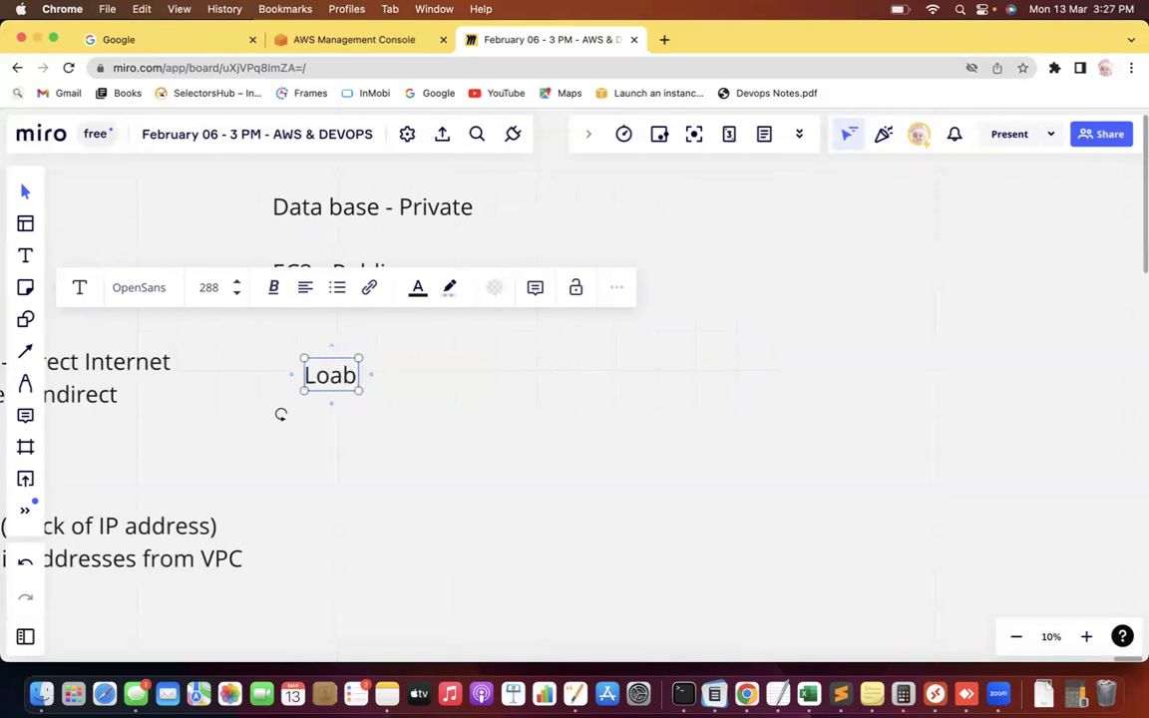
{"action": "type", "text": "Elas=tic"}
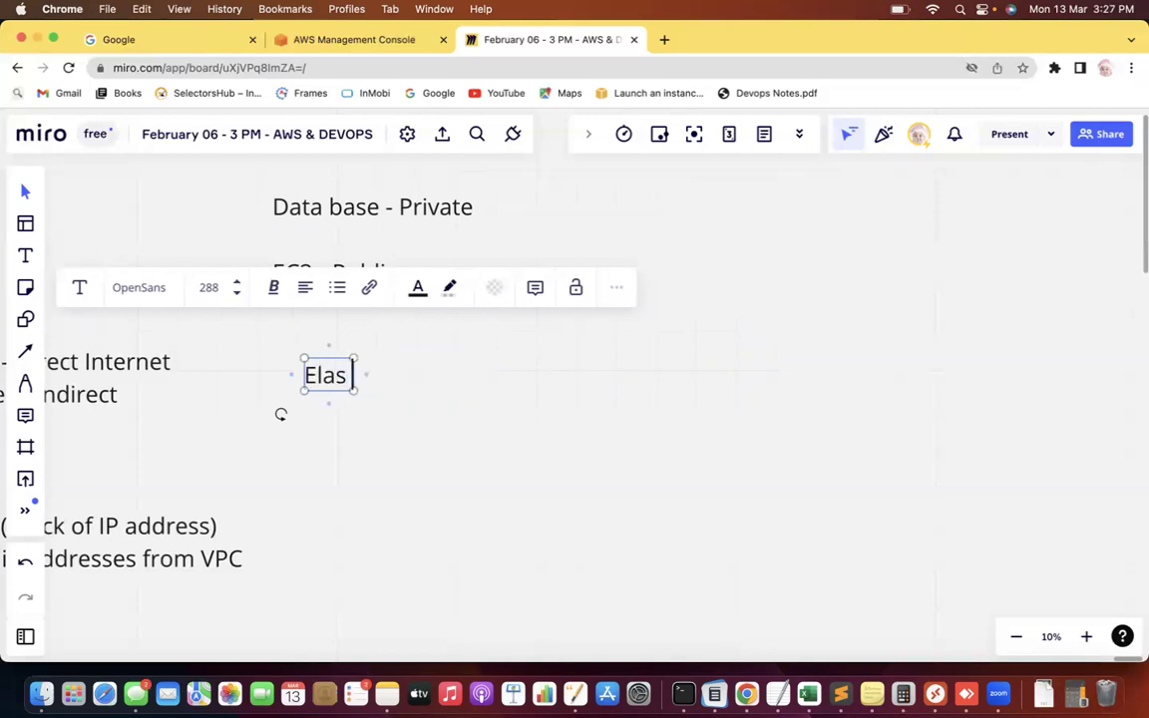
{"action": "key", "text": "BackSpace"}
{"action": "key", "text": "BackSpace"}
{"action": "key", "text": "BackSpace"}
{"action": "key", "text": "BackSpace"}
{"action": "key", "text": "BackSpace"}
{"action": "type", "text": "t"}
{"action": "key", "text": "BackSpace"}
{"action": "type", "text": "srtic"}
{"action": "key", "text": "BackSpace"}
{"action": "key", "text": "BackSpace"}
{"action": "key", "text": "BackSpace"}
{"action": "key", "text": "BackSpace"}
{"action": "key", "text": "BackSpace"}
{"action": "type", "text": "tic load"}
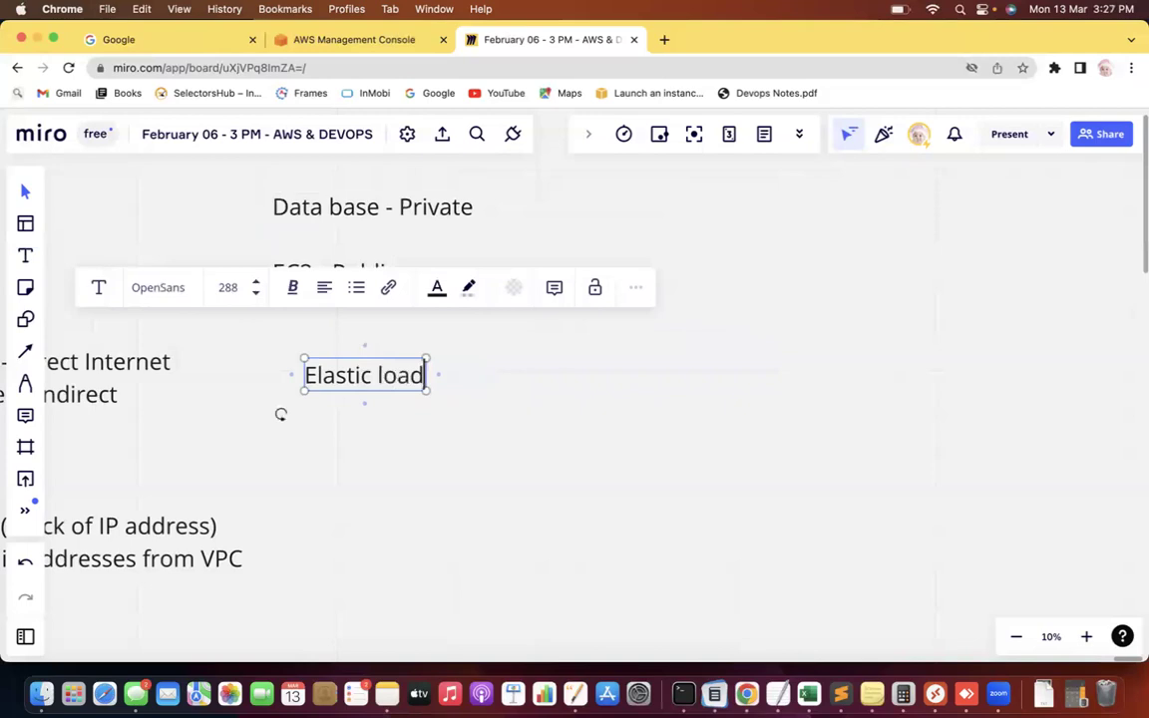
{"action": "type", "text": " balance"}
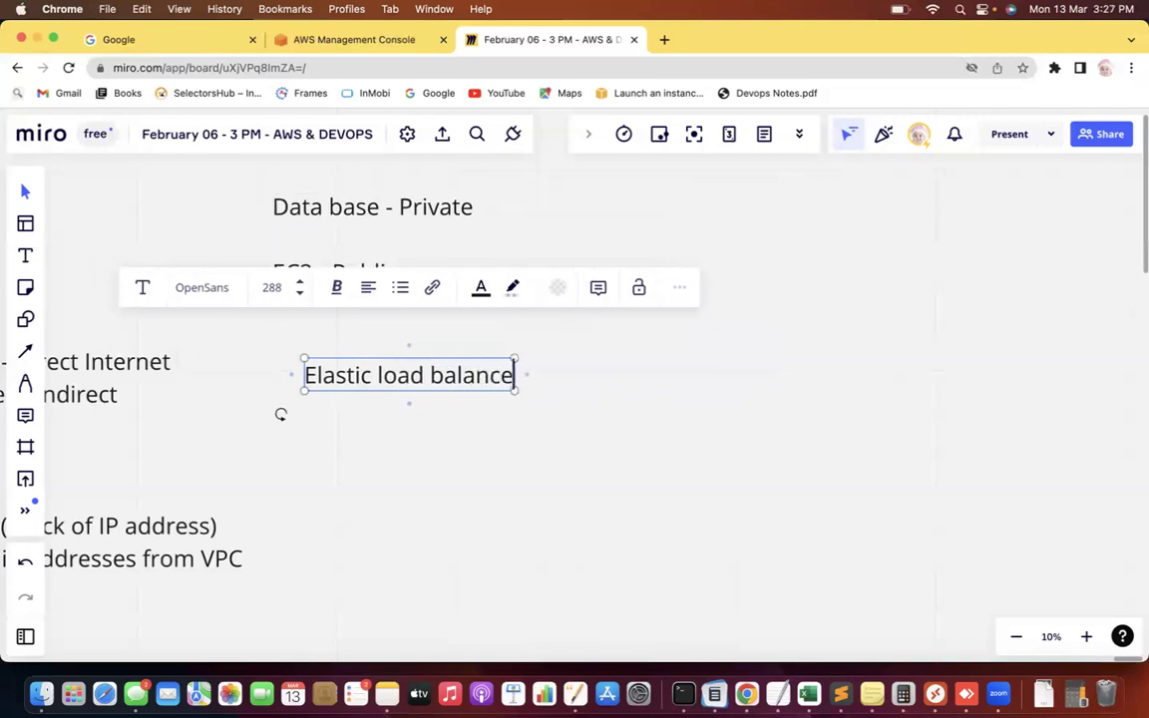
{"action": "type", "text": "r -> B"}
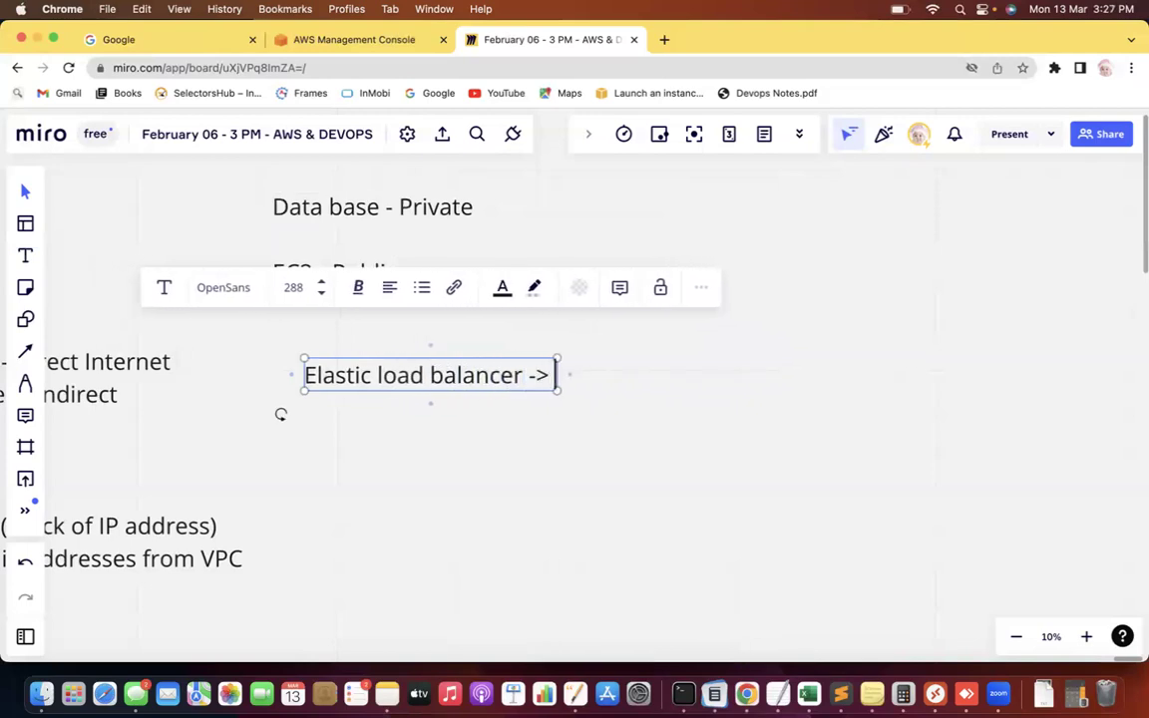
{"action": "type", "text": "alance"}
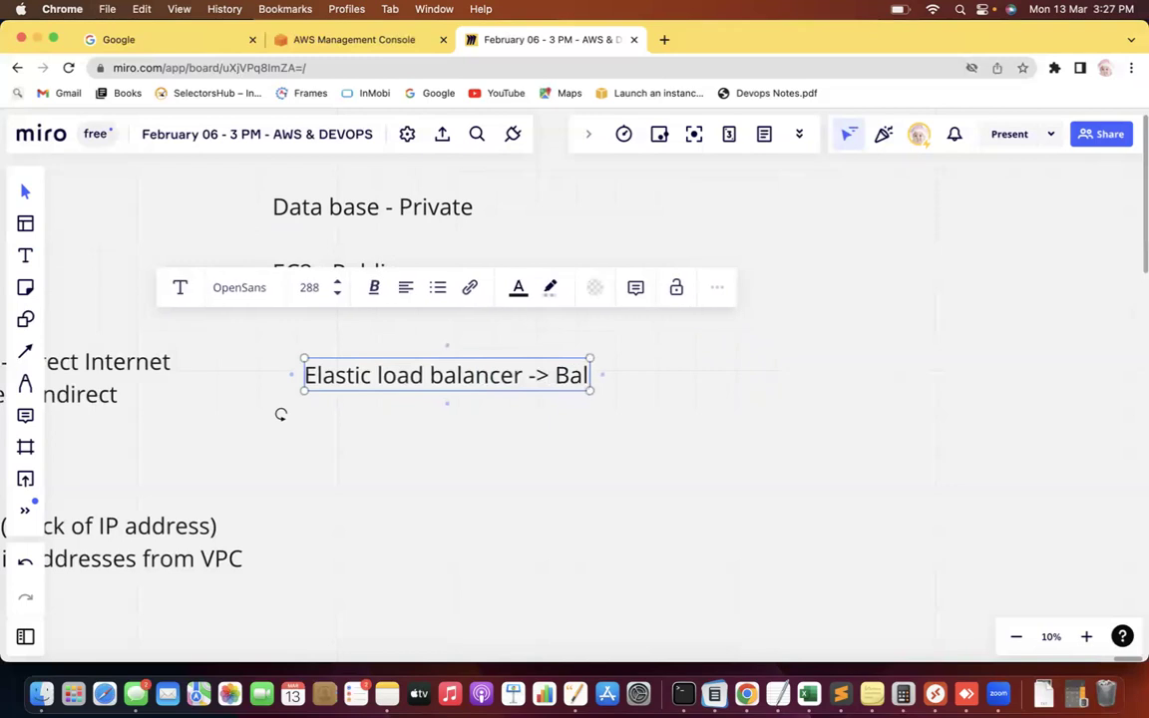
{"action": "type", "text": " the load"}
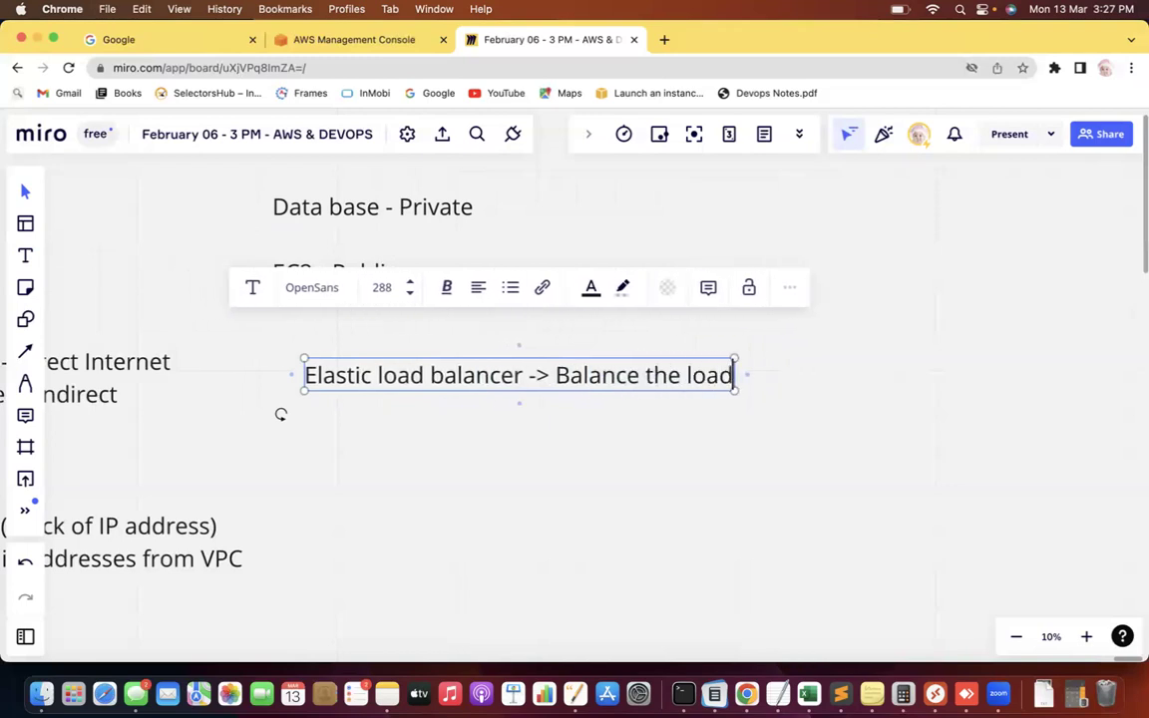
Step: Add the line "User --> Load balancer --> EC2" below the load balancer line, separated by a blank line
{"action": "key", "text": "Return"}
{"action": "key", "text": "Return"}
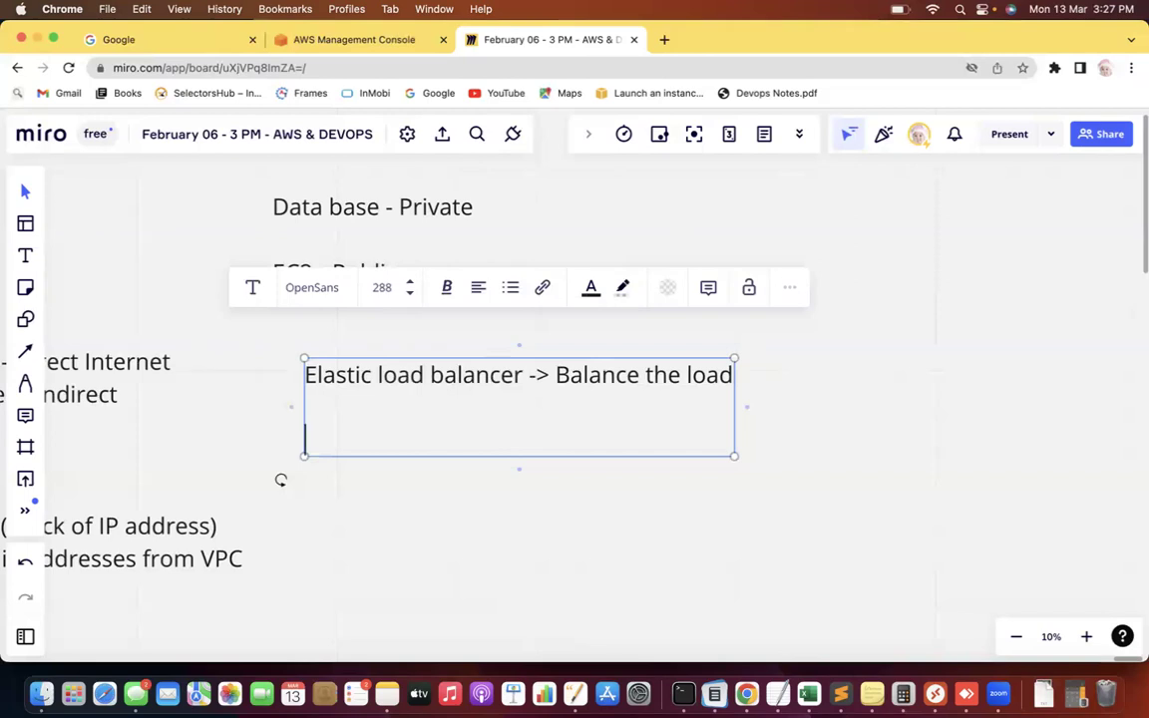
{"action": "left_click_drag", "start_coordinate": [375, 374], "coordinate": [524, 372]}
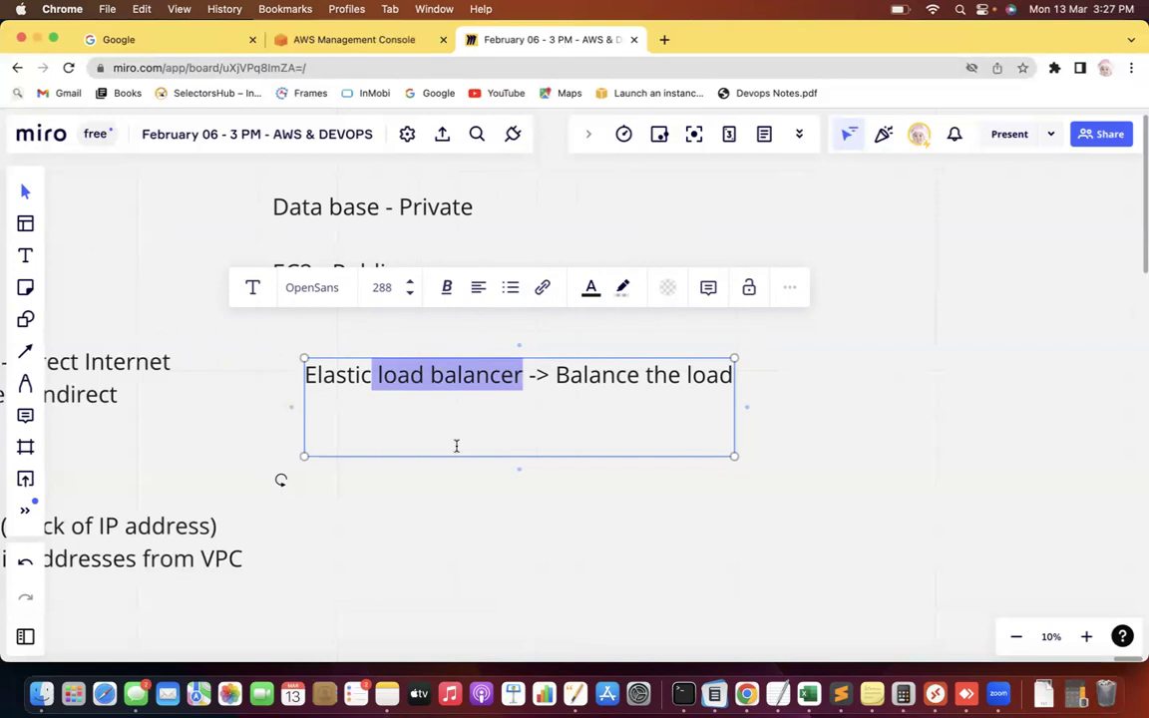
{"action": "left_click", "coordinate": [328, 439]}
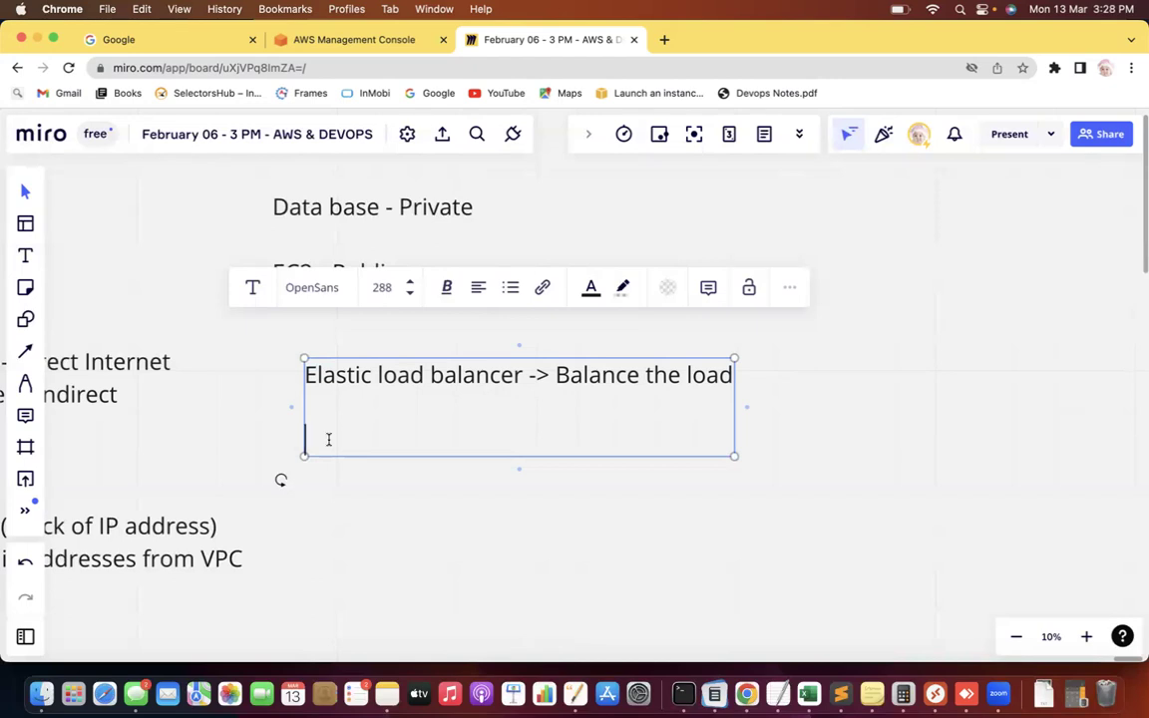
{"action": "type", "text": "User --> "}
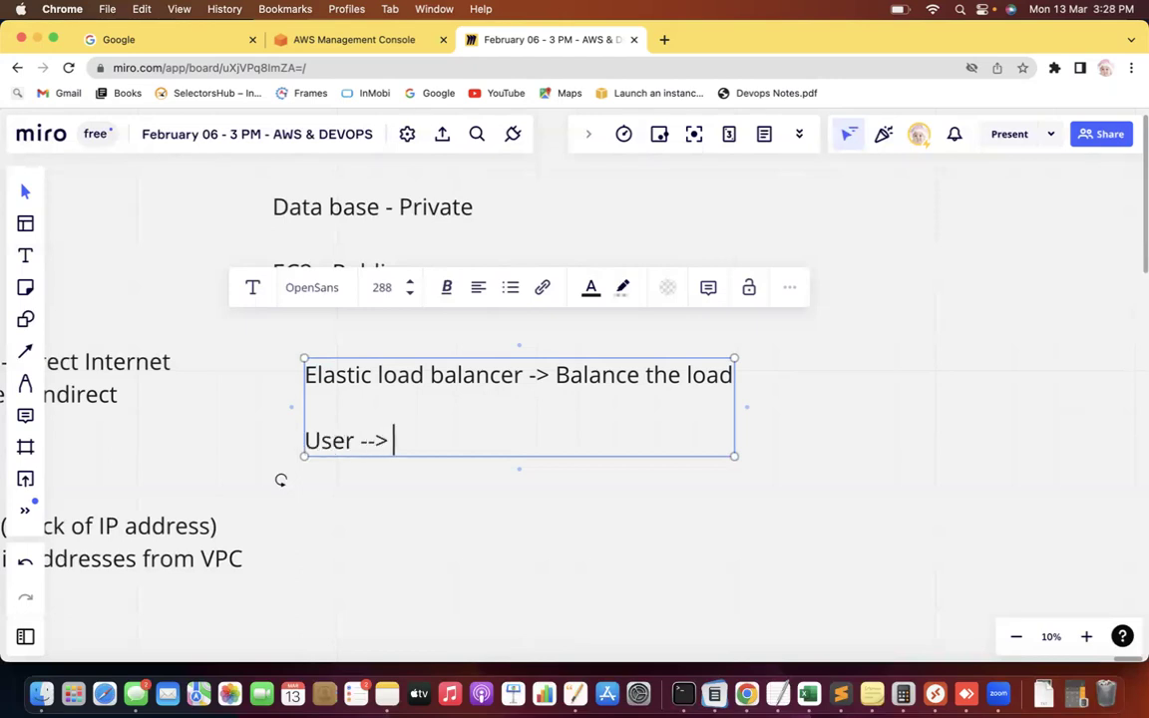
{"action": "type", "text": "Ec2"}
{"action": "key", "text": "BackSpace"}
{"action": "key", "text": "BackSpace"}
{"action": "key", "text": "BackSpace"}
{"action": "type", "text": "Load"}
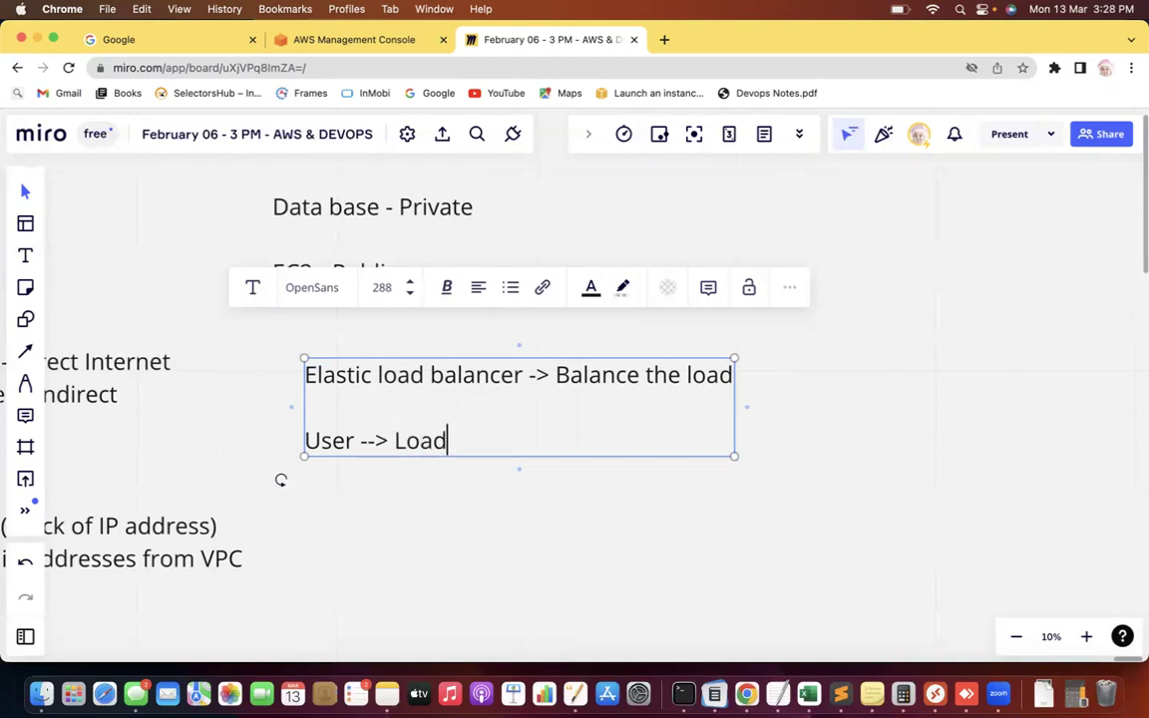
{"action": "type", "text": " balanc"}
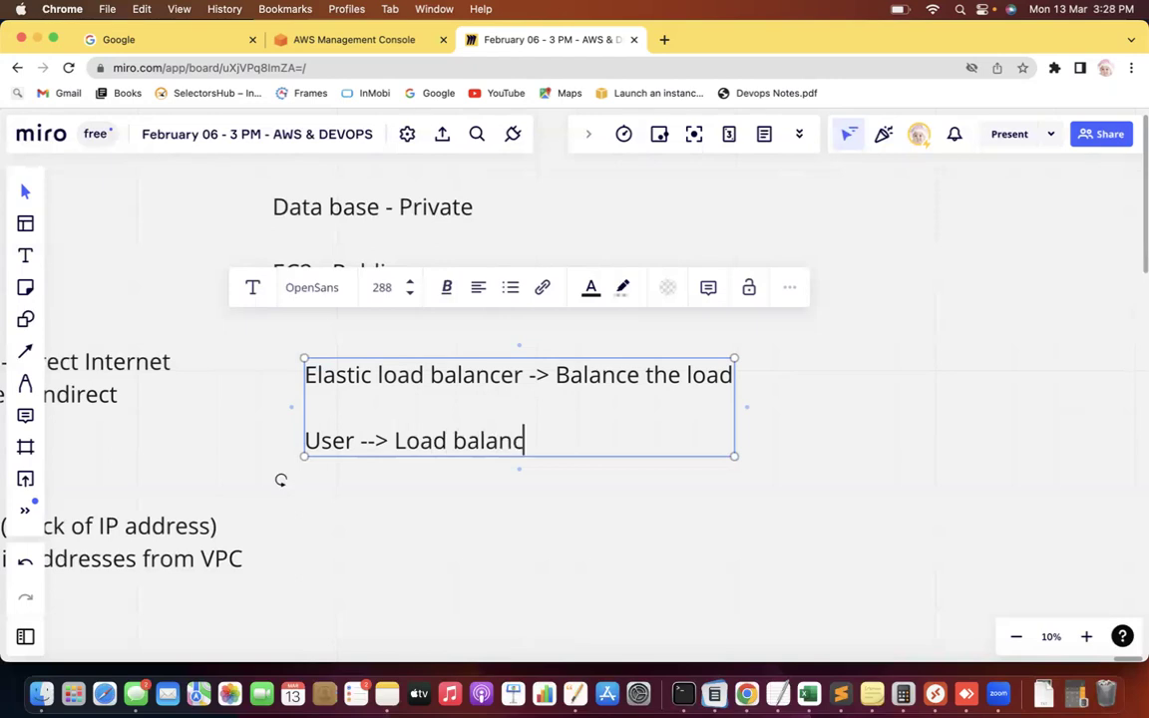
{"action": "type", "text": "er --> EC2"}
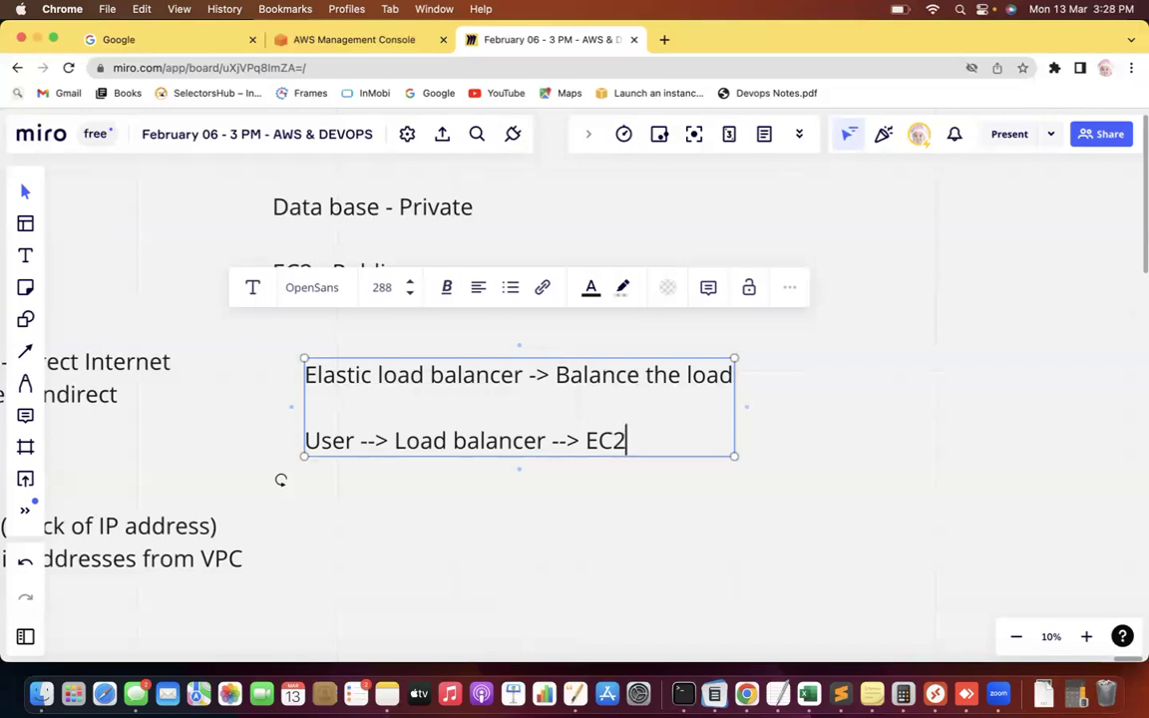
Step: Add an indented line "--> Public ---> Private" after a blank line under the User flow and finish editing the text box
{"action": "key", "text": "Return"}
{"action": "key", "text": "Return"}
{"action": "type", "text": "--> Public ---> Private"}
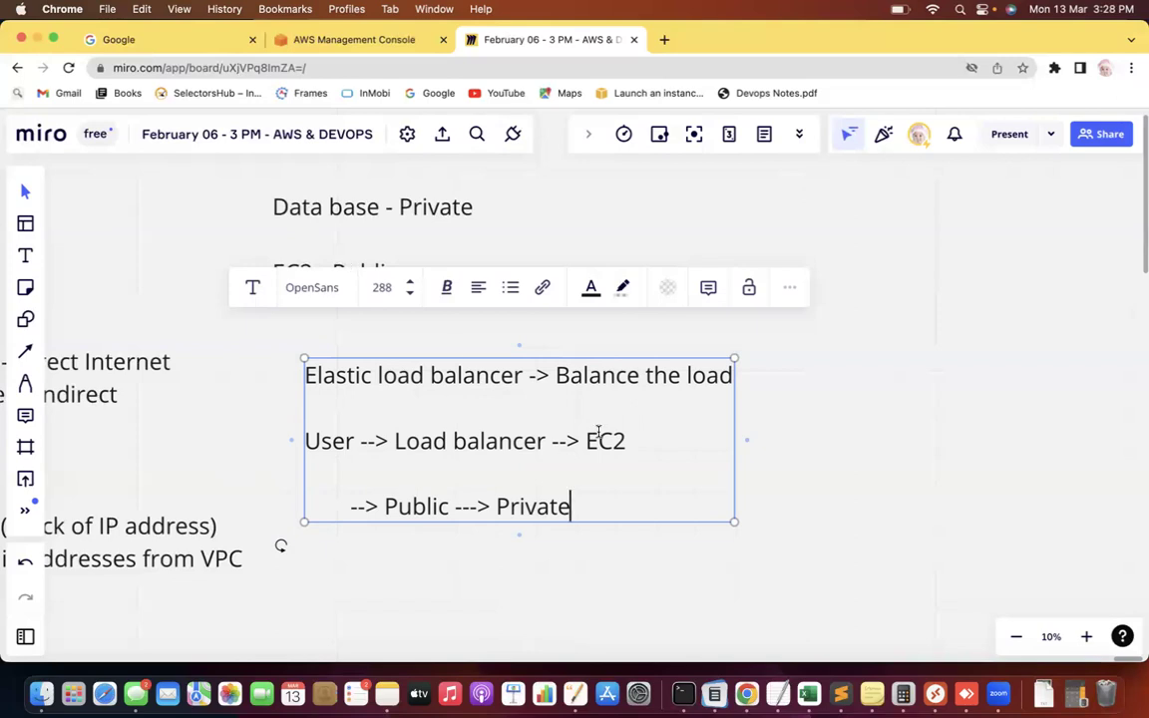
{"action": "left_click", "coordinate": [393, 441]}
{"action": "left_click_drag", "start_coordinate": [393, 441], "coordinate": [546, 441]}
{"action": "double_click", "coordinate": [416, 507]}
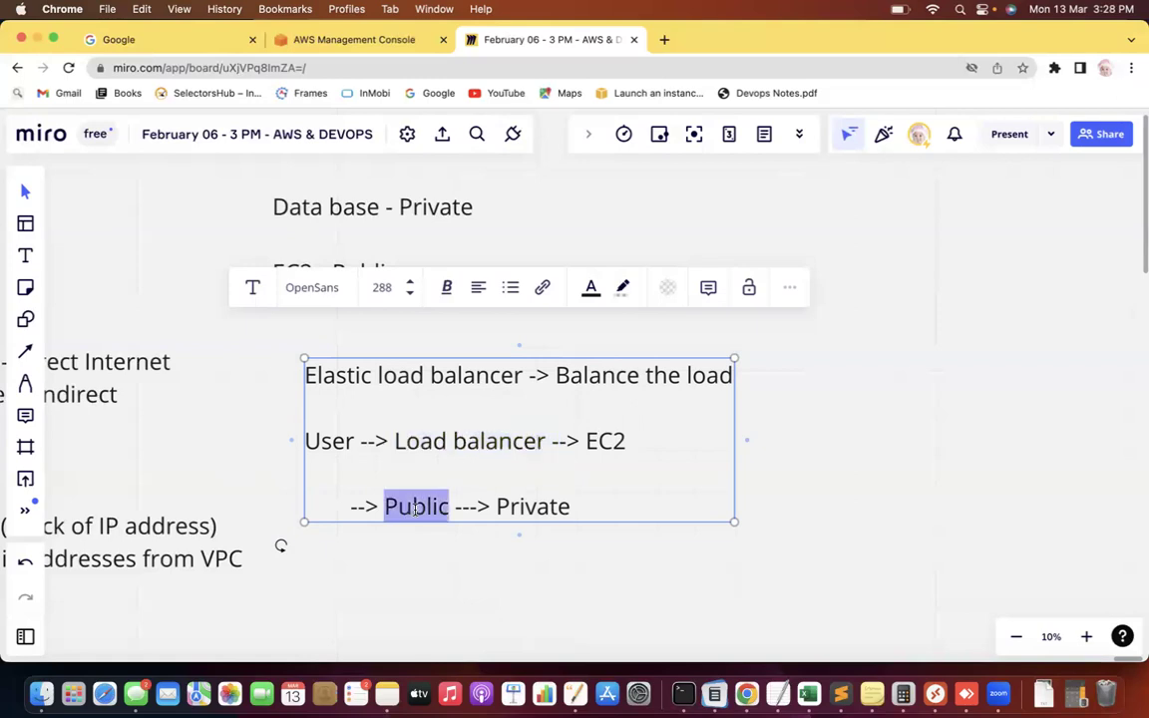
{"action": "left_click", "coordinate": [811, 468]}
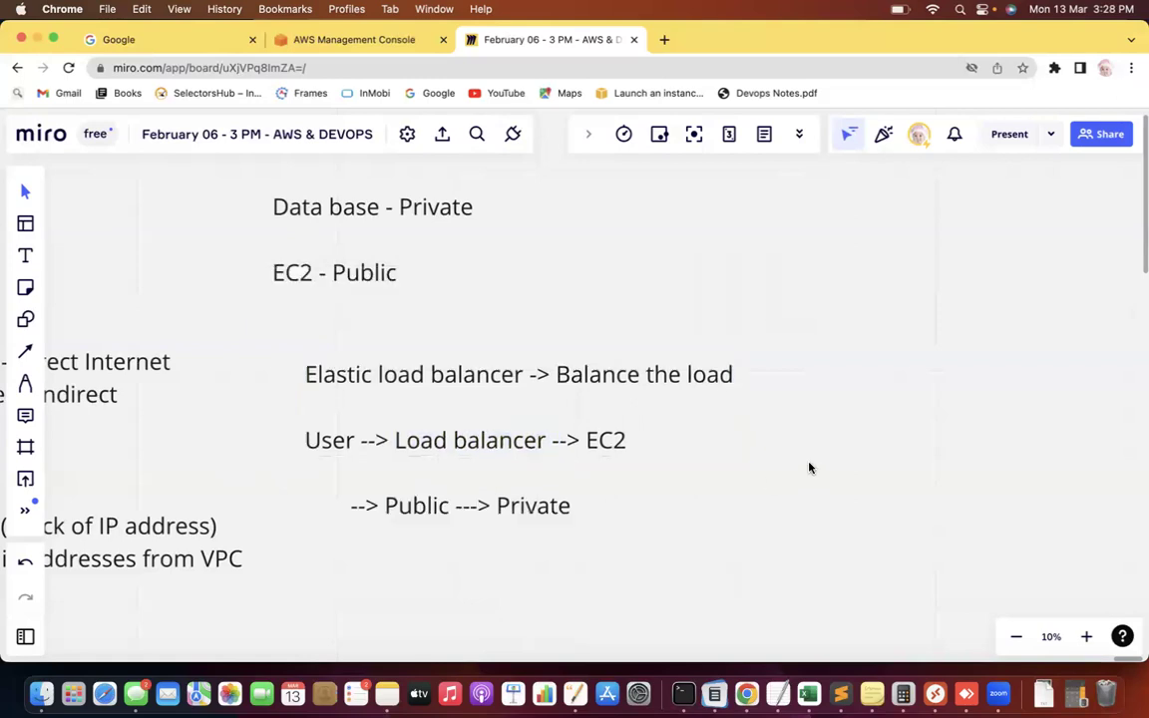
Step: Create a text box below the Multiple Subnet line reading "AZ can have one or more subnets" and finish editing it
{"action": "scroll", "coordinate": [810, 468], "scroll_direction": "right", "scroll_amount": 10}
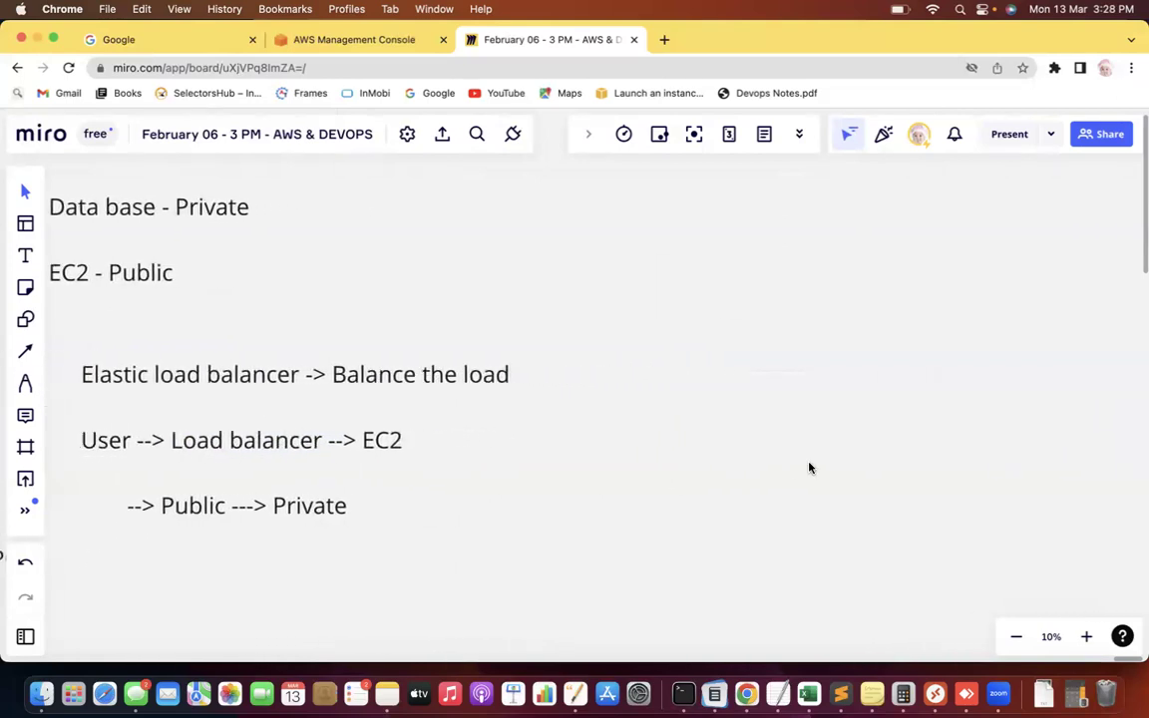
{"action": "scroll", "coordinate": [810, 468], "scroll_direction": "right", "scroll_amount": 2}
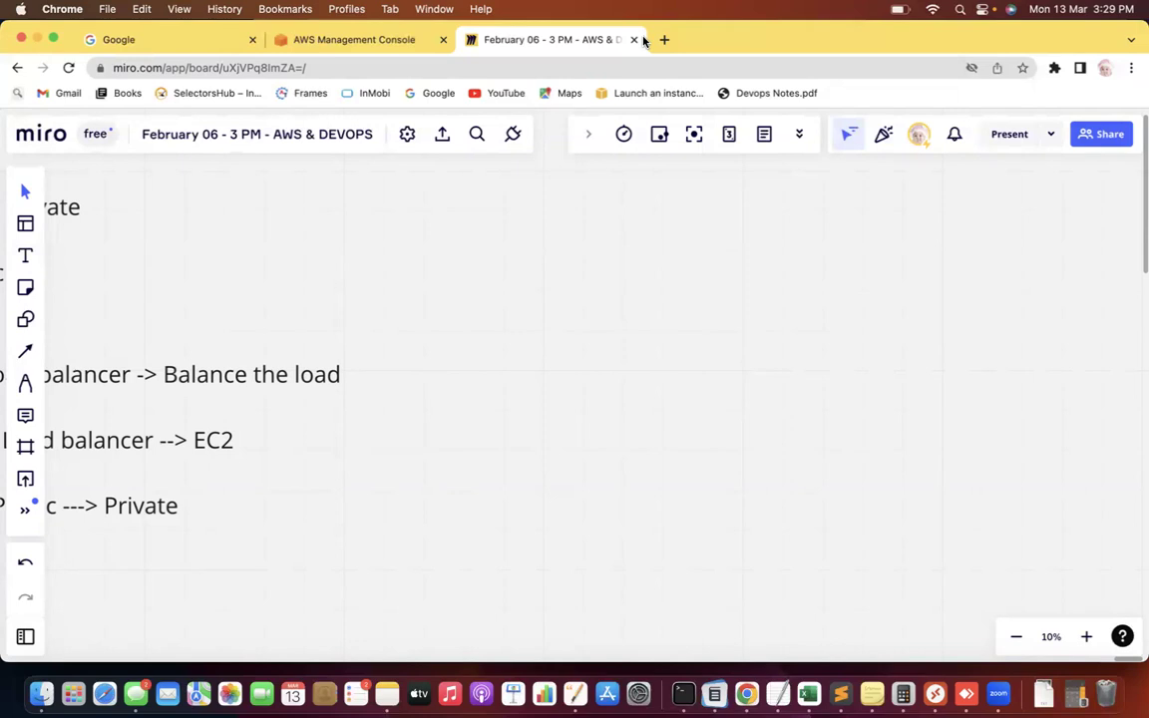
{"action": "scroll", "coordinate": [463, 419], "scroll_direction": "left", "scroll_amount": 5}
{"action": "scroll", "coordinate": [463, 420], "scroll_direction": "left", "scroll_amount": 15}
{"action": "scroll", "coordinate": [463, 419], "scroll_direction": "down", "scroll_amount": 2}
{"action": "scroll", "coordinate": [463, 419], "scroll_direction": "left", "scroll_amount": 2}
{"action": "scroll", "coordinate": [463, 419], "scroll_direction": "left", "scroll_amount": 7}
{"action": "scroll", "coordinate": [463, 419], "scroll_direction": "down", "scroll_amount": 3}
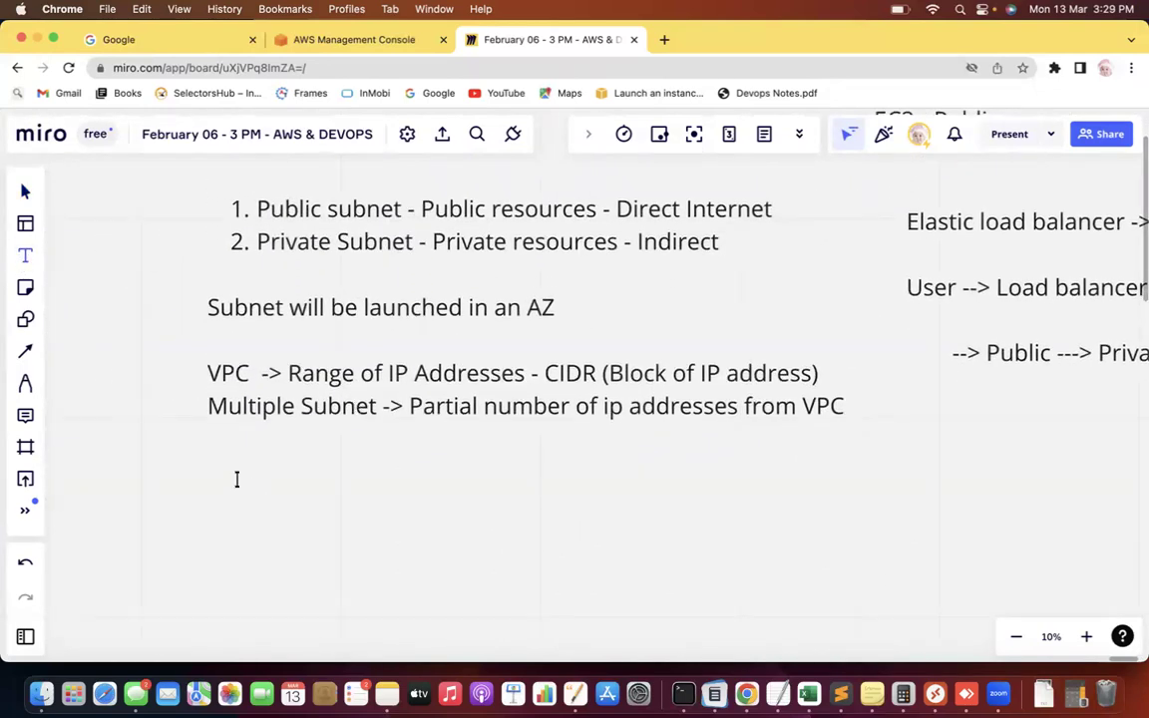
{"action": "left_click", "coordinate": [211, 462]}
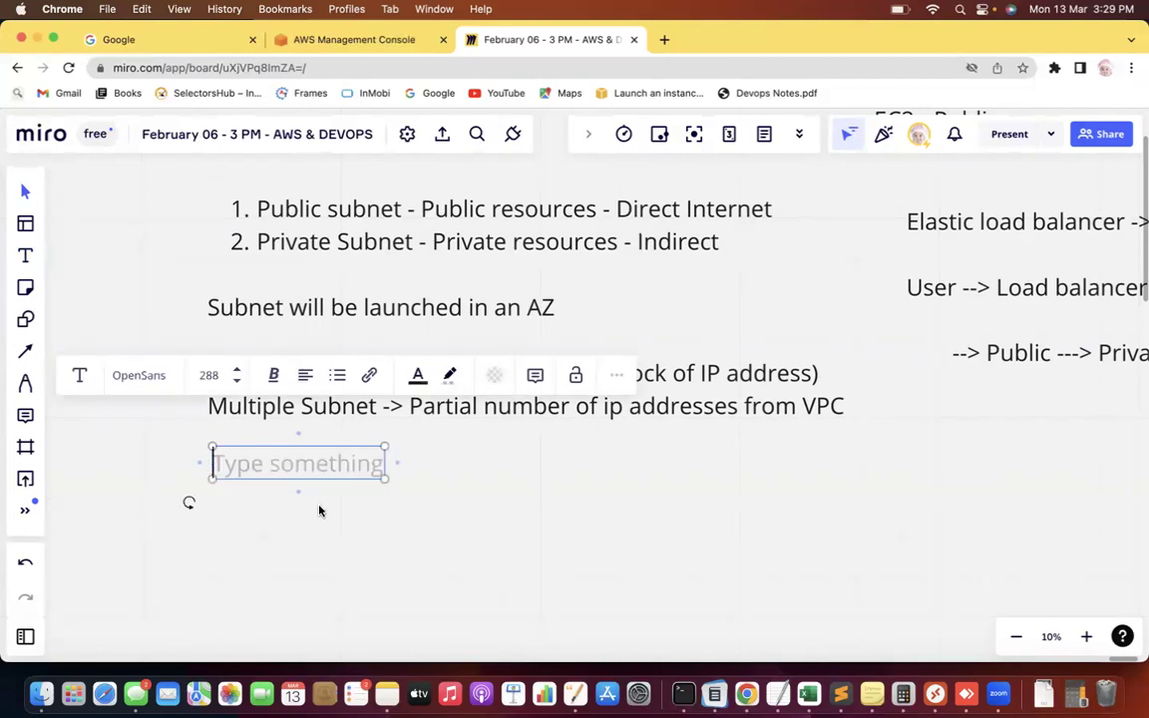
{"action": "type", "text": "A"}
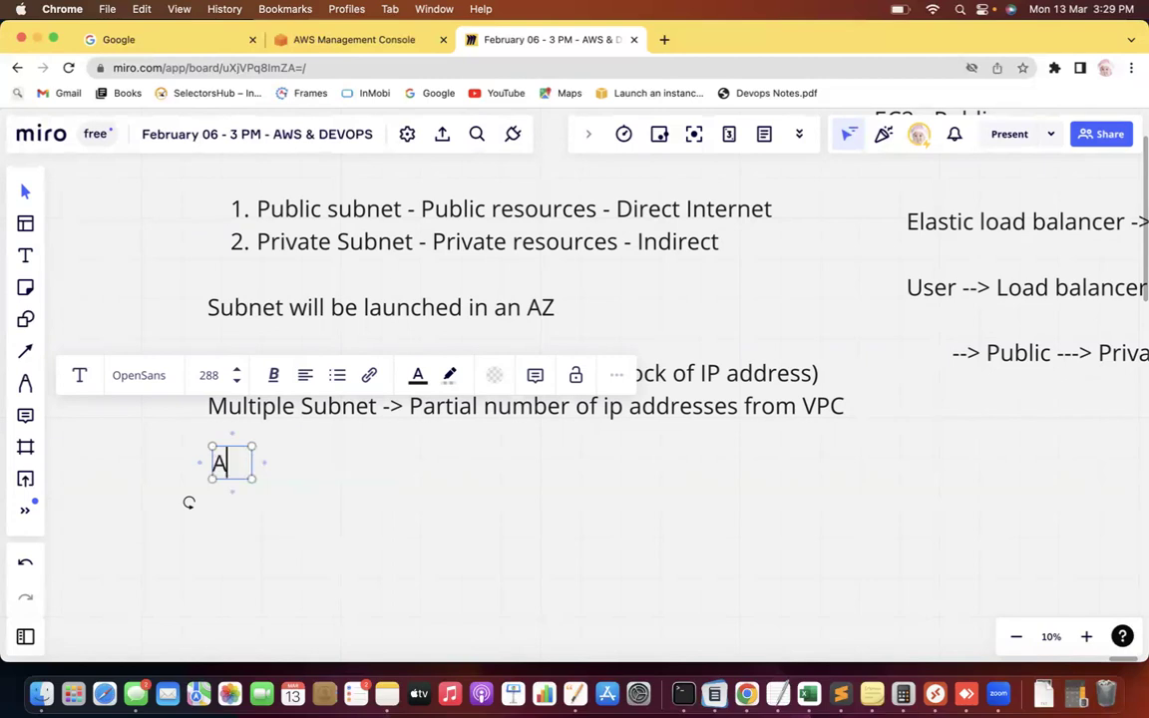
{"action": "type", "text": "Z can"}
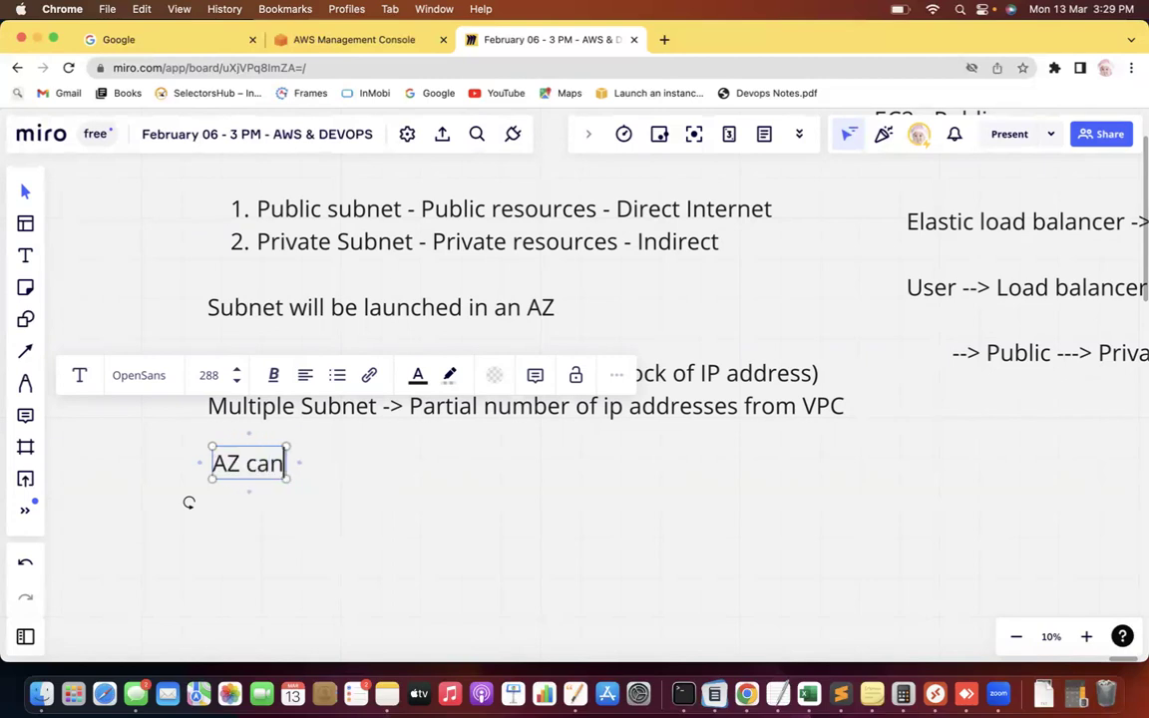
{"action": "type", "text": " have one or"}
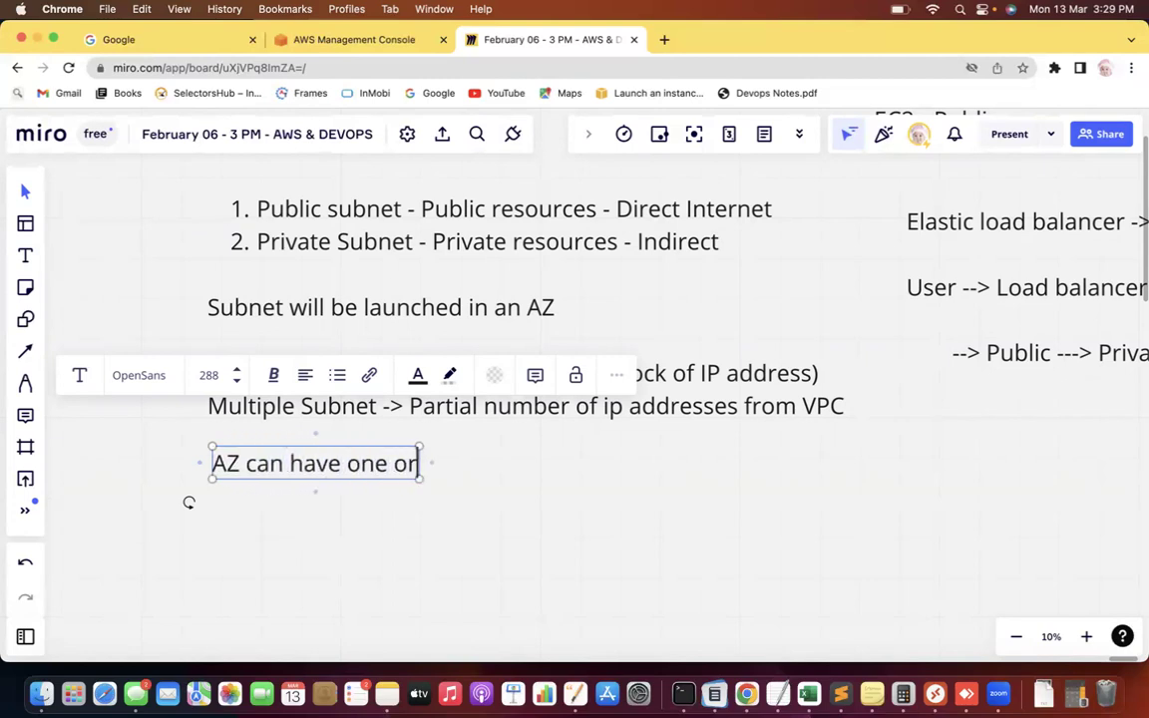
{"action": "type", "text": " more subnet"}
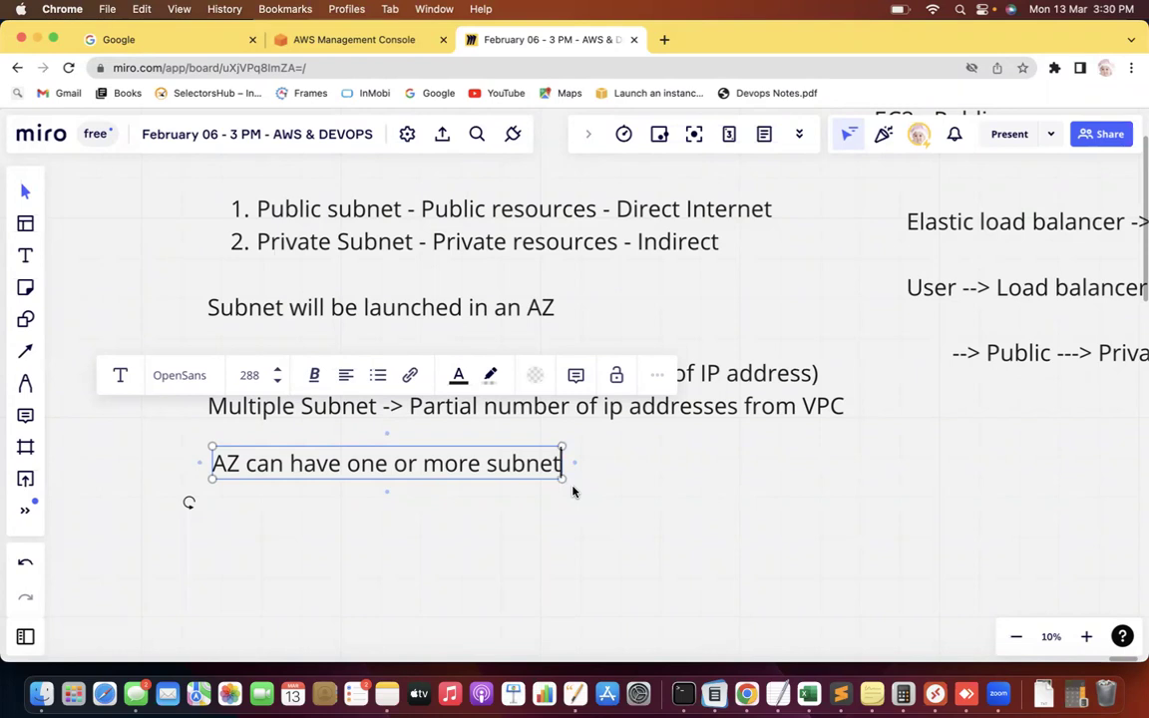
{"action": "type", "text": "s"}
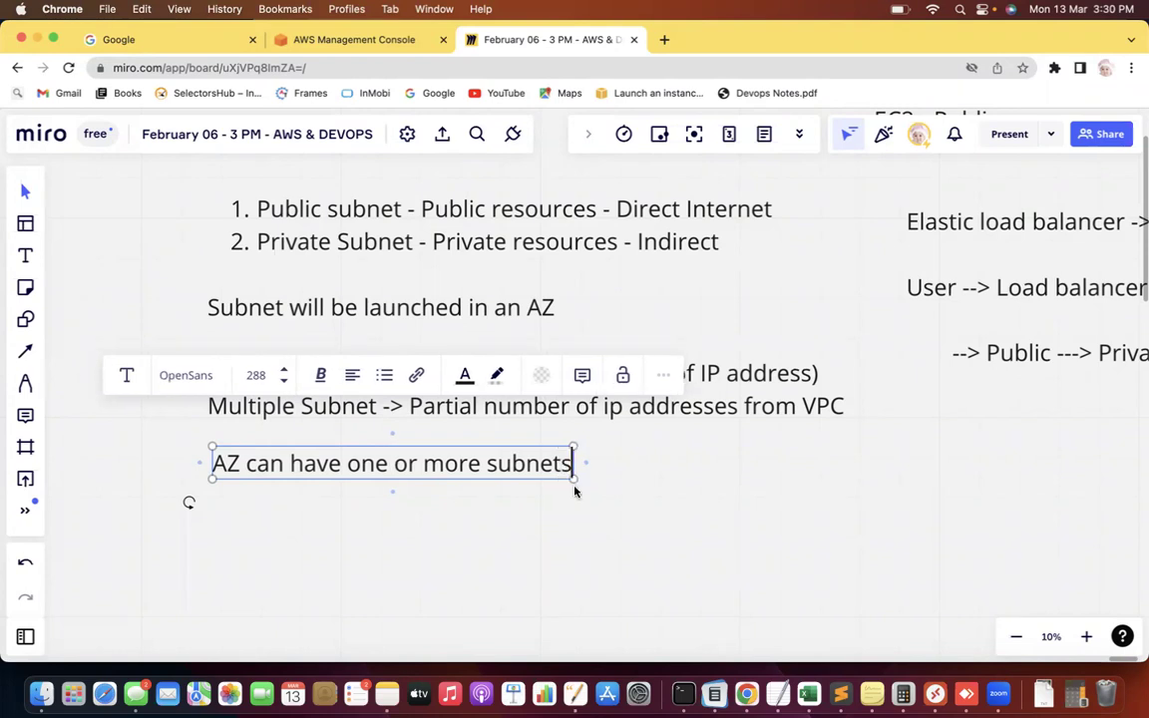
{"action": "left_click", "coordinate": [847, 472]}
Step: Create a text box with "Best practice" above and to the right of the load balancer notes
{"action": "scroll", "coordinate": [844, 472], "scroll_direction": "right", "scroll_amount": 2}
{"action": "scroll", "coordinate": [844, 473], "scroll_direction": "right", "scroll_amount": 10}
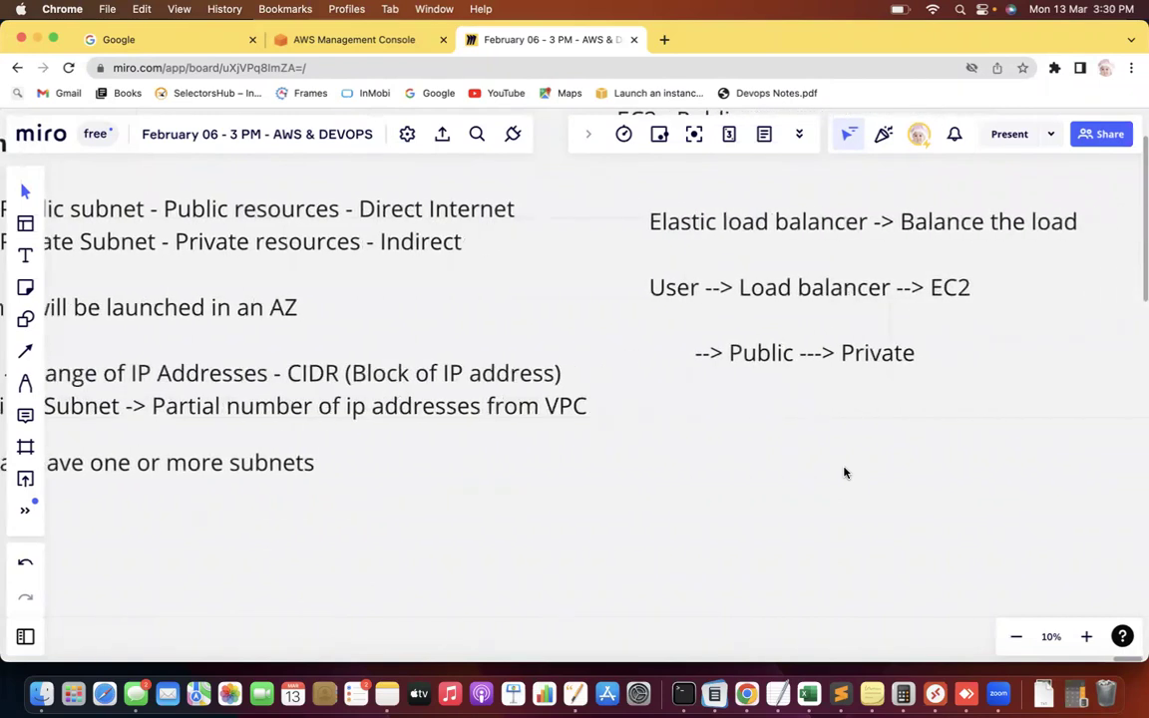
{"action": "scroll", "coordinate": [844, 473], "scroll_direction": "right", "scroll_amount": 3}
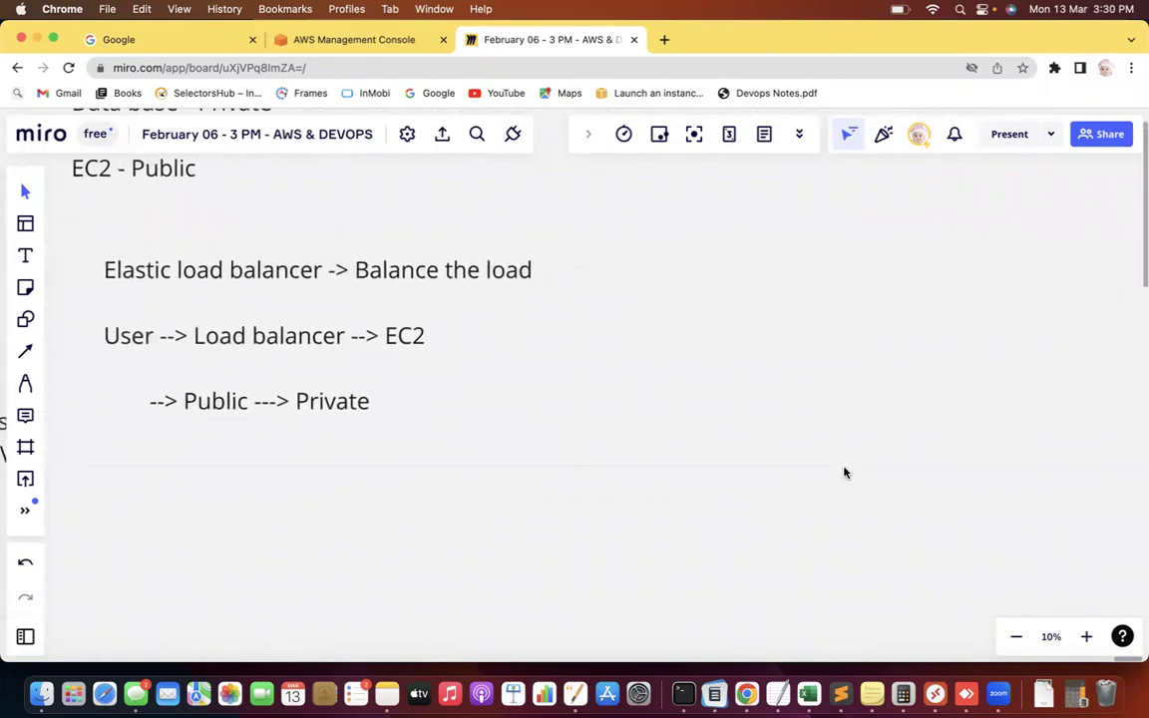
{"action": "scroll", "coordinate": [844, 473], "scroll_direction": "up", "scroll_amount": 2}
{"action": "scroll", "coordinate": [844, 473], "scroll_direction": "up", "scroll_amount": 1}
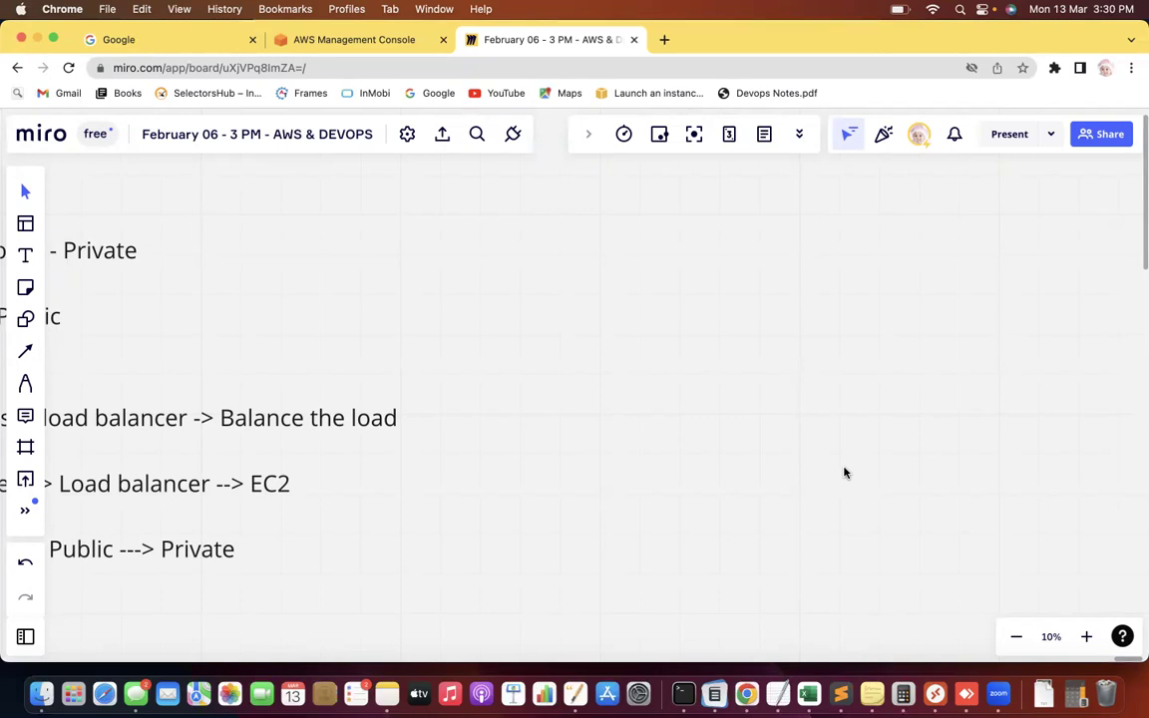
{"action": "left_click", "coordinate": [25, 256]}
{"action": "left_click", "coordinate": [434, 208]}
{"action": "type", "text": "B"}
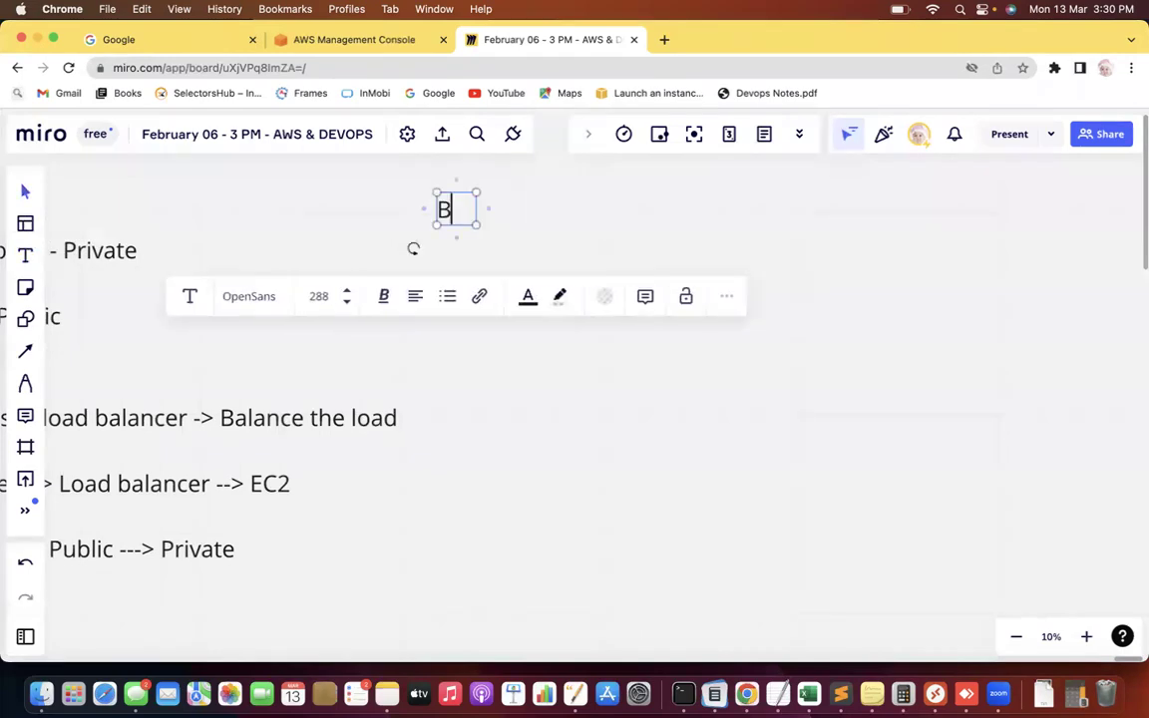
{"action": "type", "text": "est pr"}
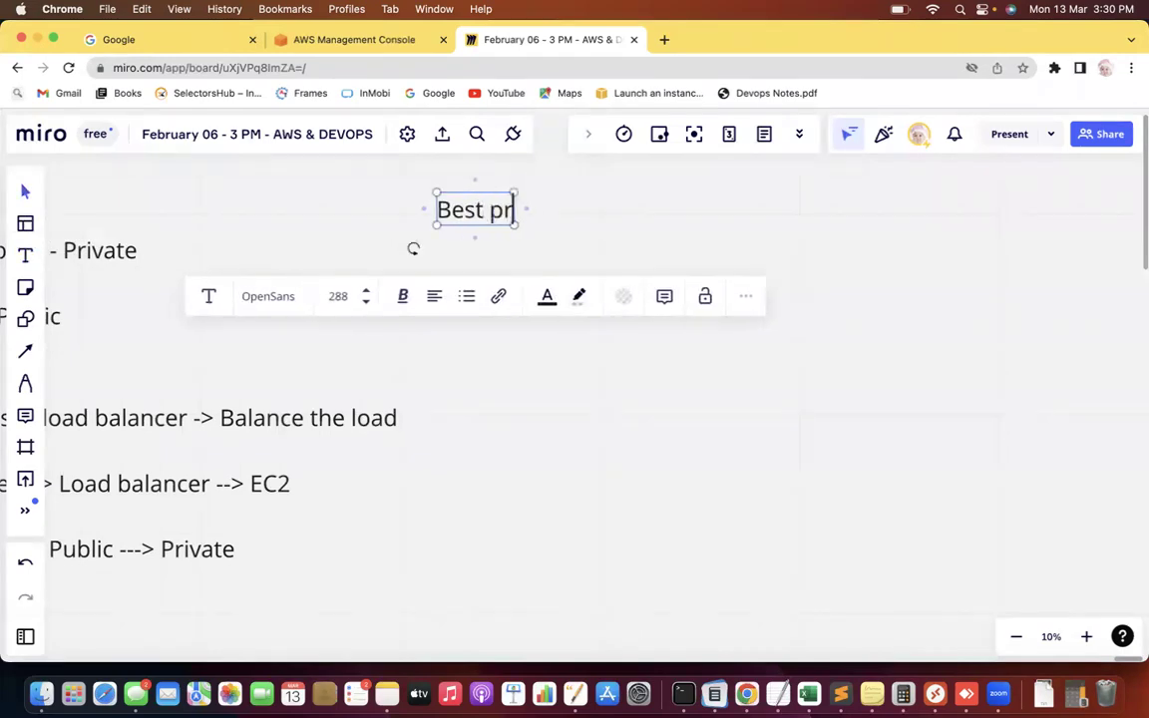
{"action": "type", "text": "actice"}
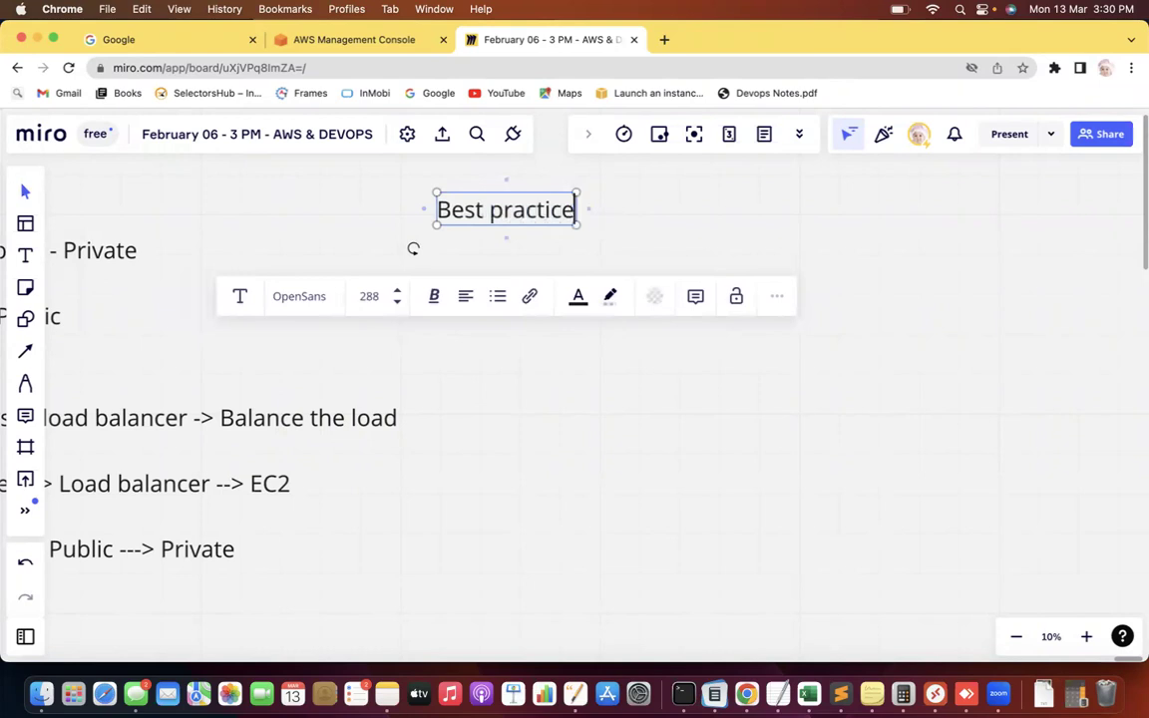
Step: Add numbered item 1 "you should reserve more IP addresses to private subnet" after a blank line under the "Best practice" heading
{"action": "key", "text": "Return"}
{"action": "key", "text": "Return"}
{"action": "type", "text": "1. you shouyld"}
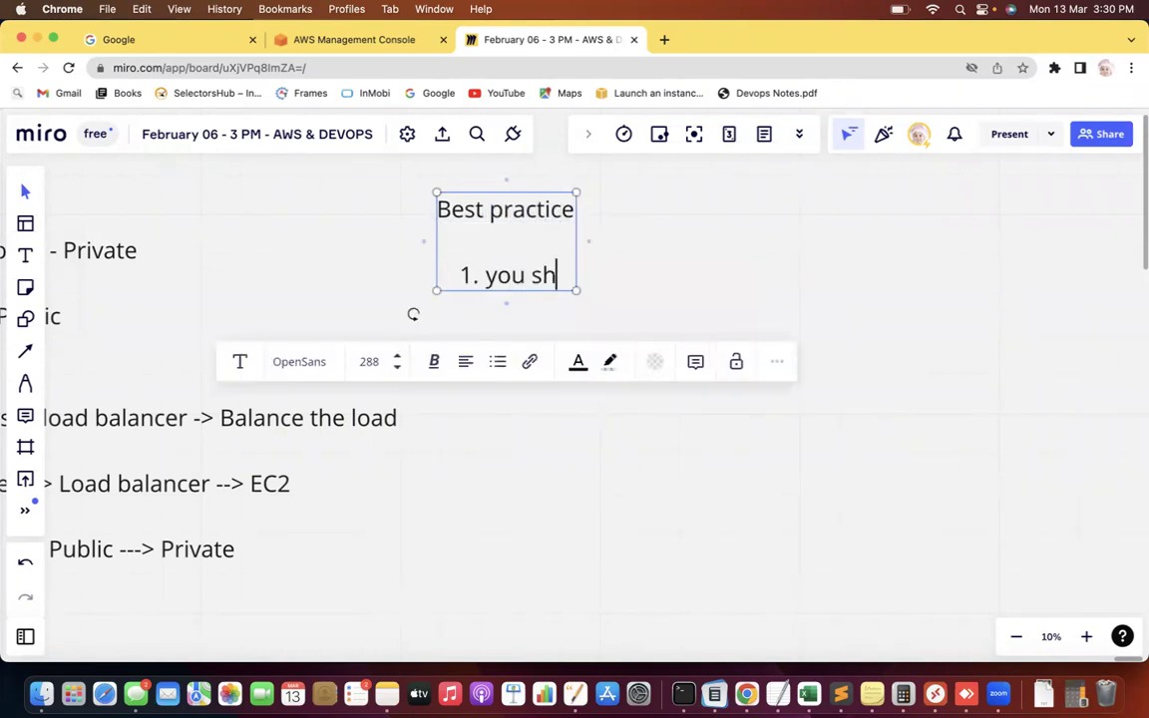
{"action": "key", "text": "BackSpace"}
{"action": "key", "text": "BackSpace"}
{"action": "key", "text": "BackSpace"}
{"action": "type", "text": "l"}
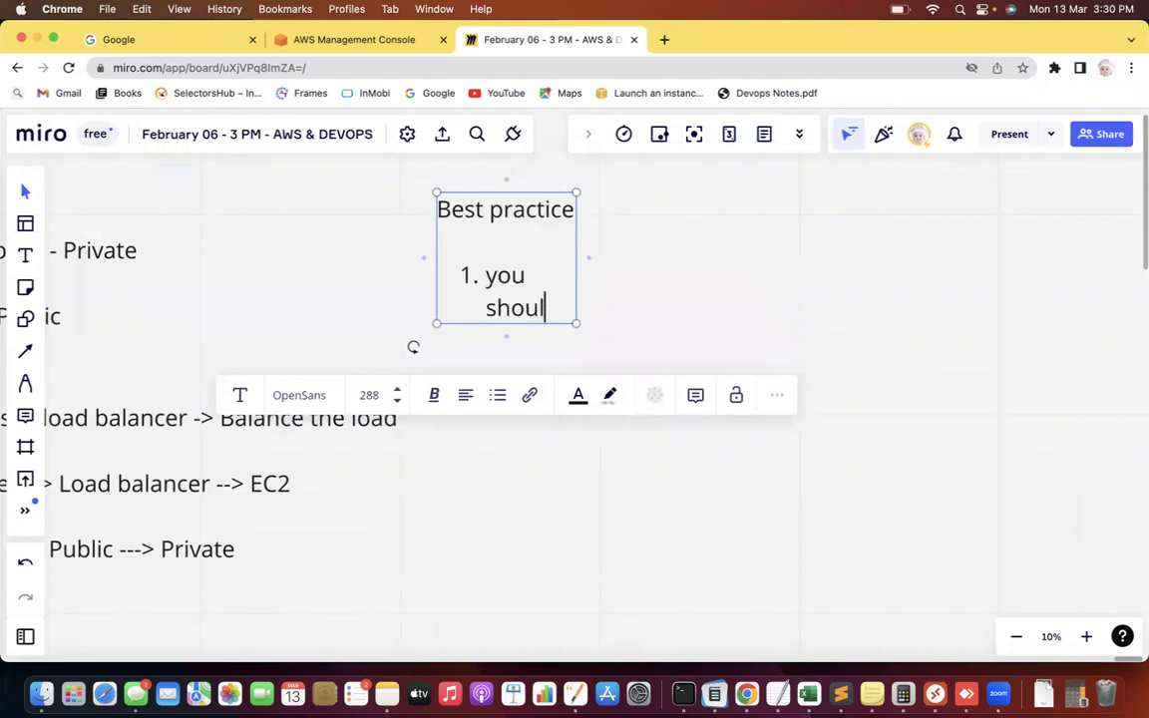
{"action": "type", "text": "d re"}
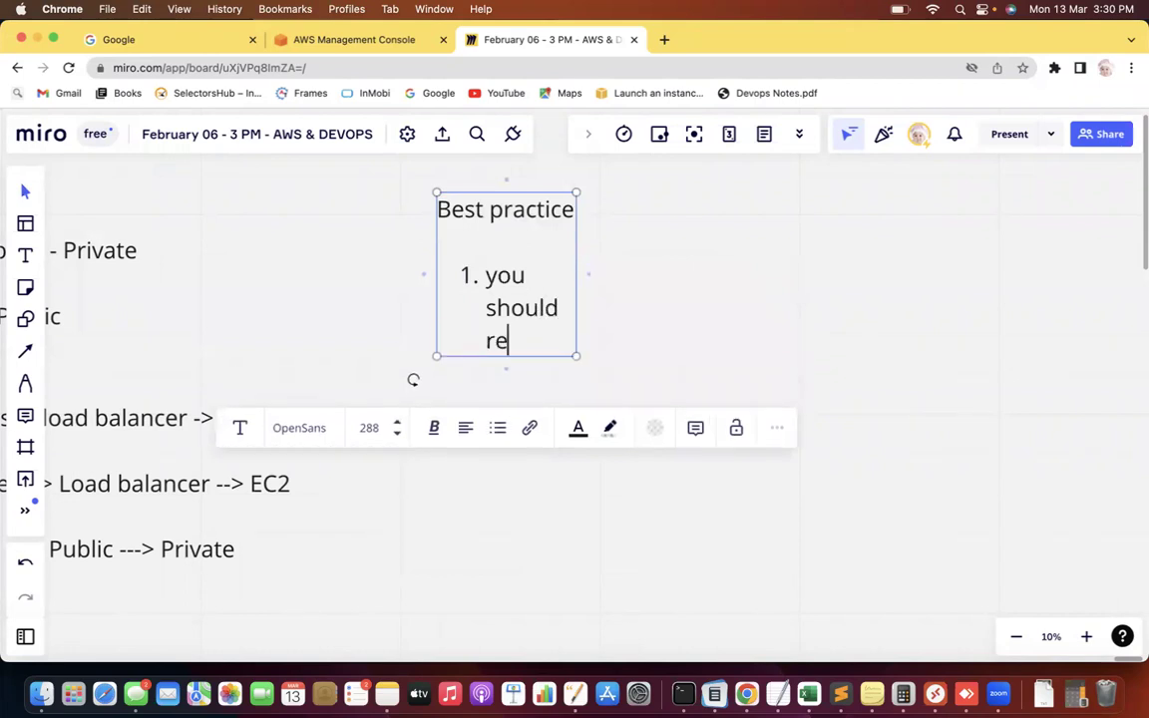
{"action": "type", "text": "serve "}
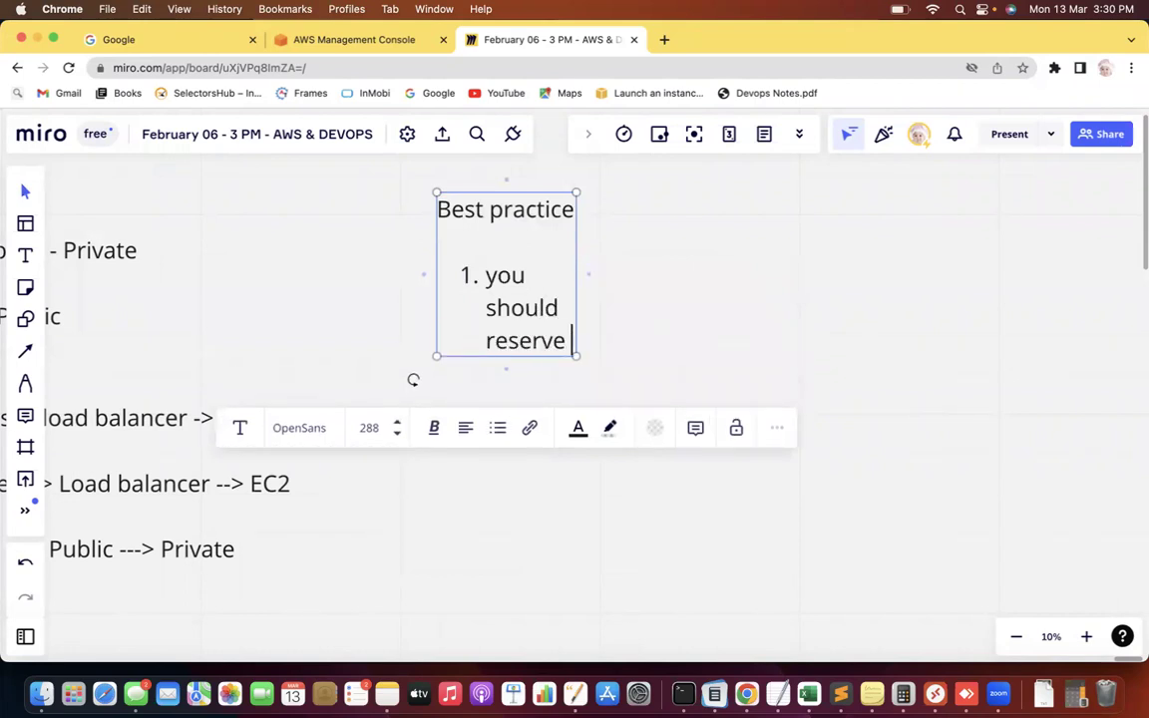
{"action": "type", "text": "more"}
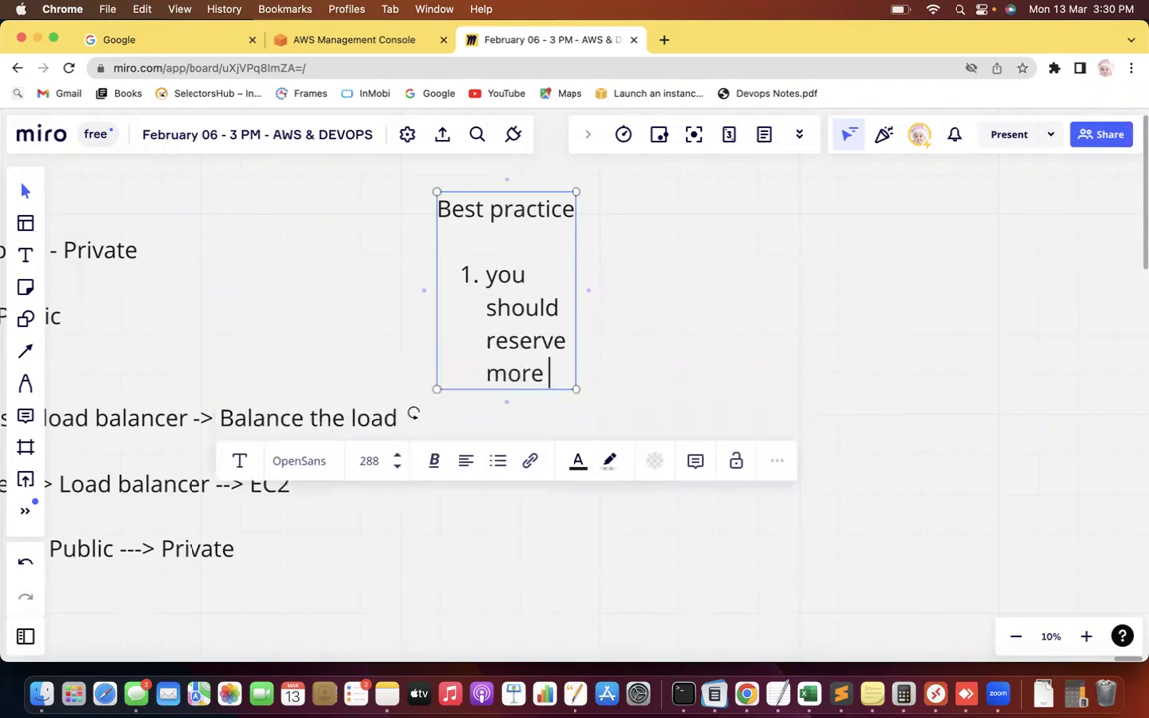
{"action": "type", "text": " IP addr"}
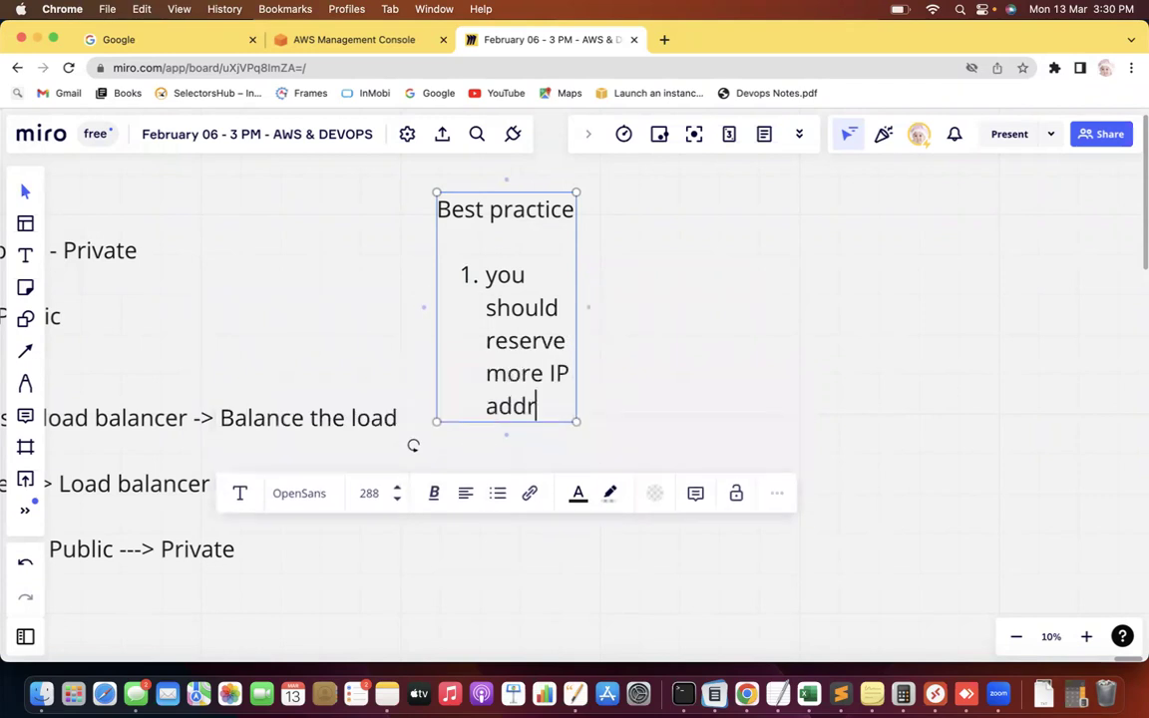
{"action": "type", "text": "ess s"}
{"action": "key", "text": "BackSpace"}
{"action": "type", "text": "es tp"}
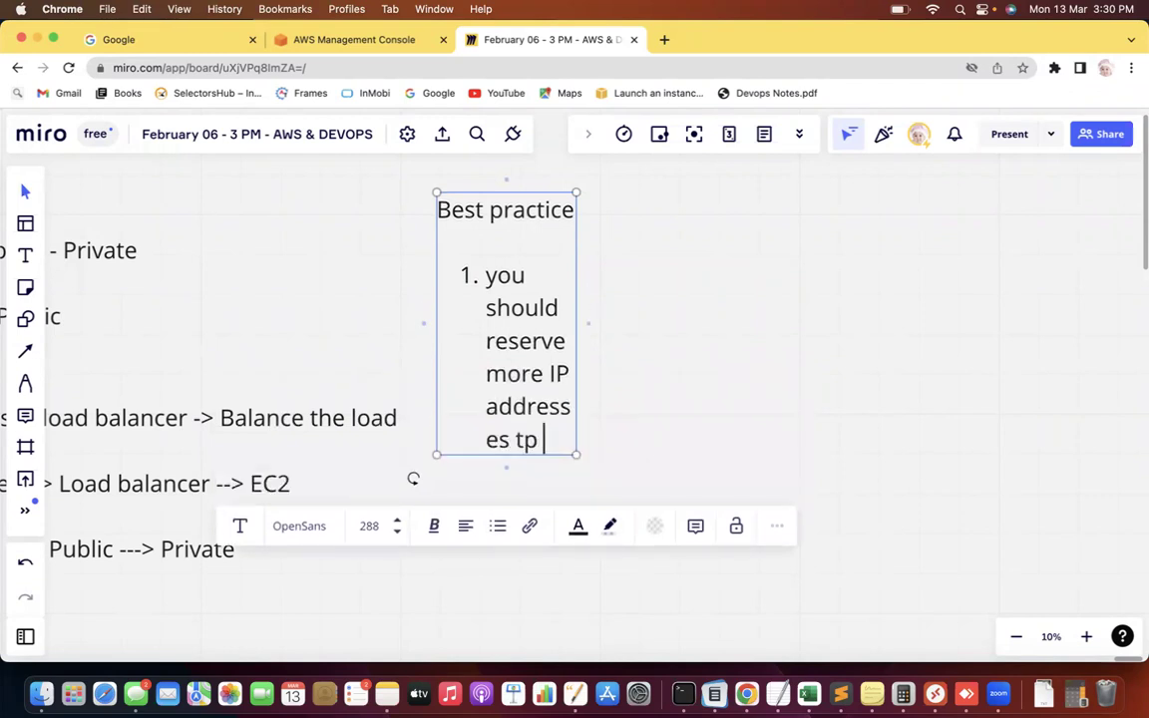
{"action": "key", "text": "BackSpace"}
{"action": "type", "text": "o priov"}
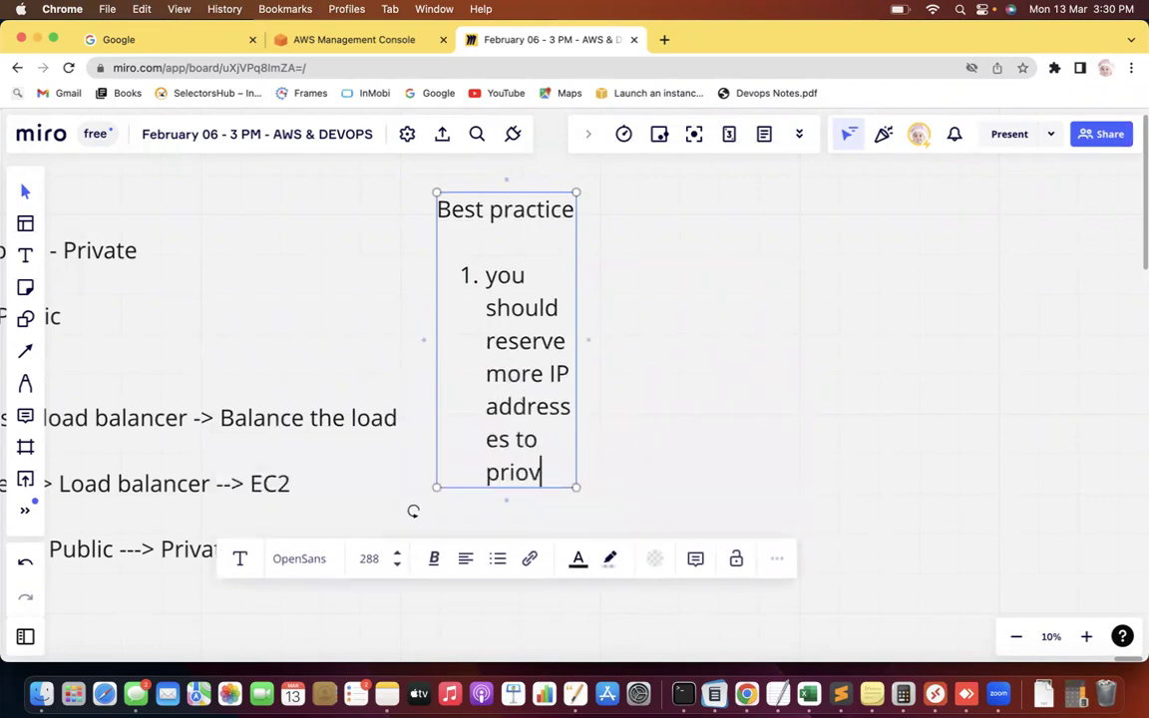
{"action": "key", "text": "BackSpace"}
{"action": "key", "text": "BackSpace"}
{"action": "type", "text": "vate sy"}
{"action": "key", "text": "BackSpace"}
{"action": "type", "text": "ubnet"}
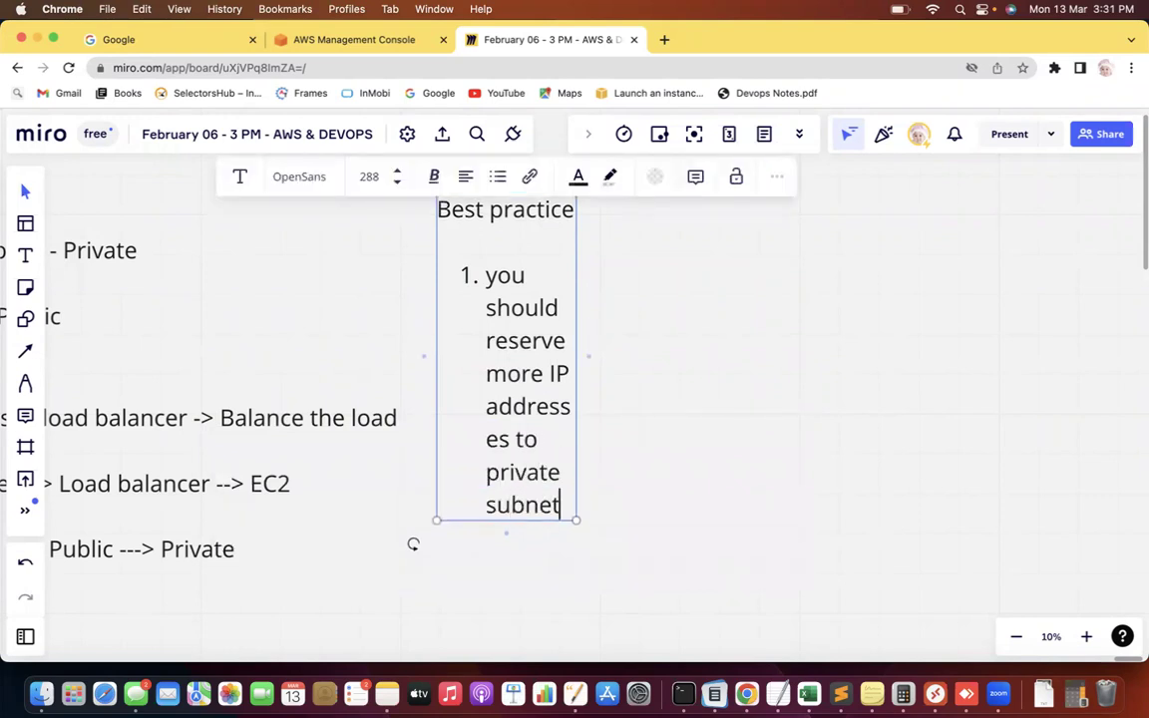
Step: Widen the Best practice text box, append "-> Security" to item 1 and finish editing
{"action": "left_click_drag", "start_coordinate": [579, 351], "coordinate": [859, 291]}
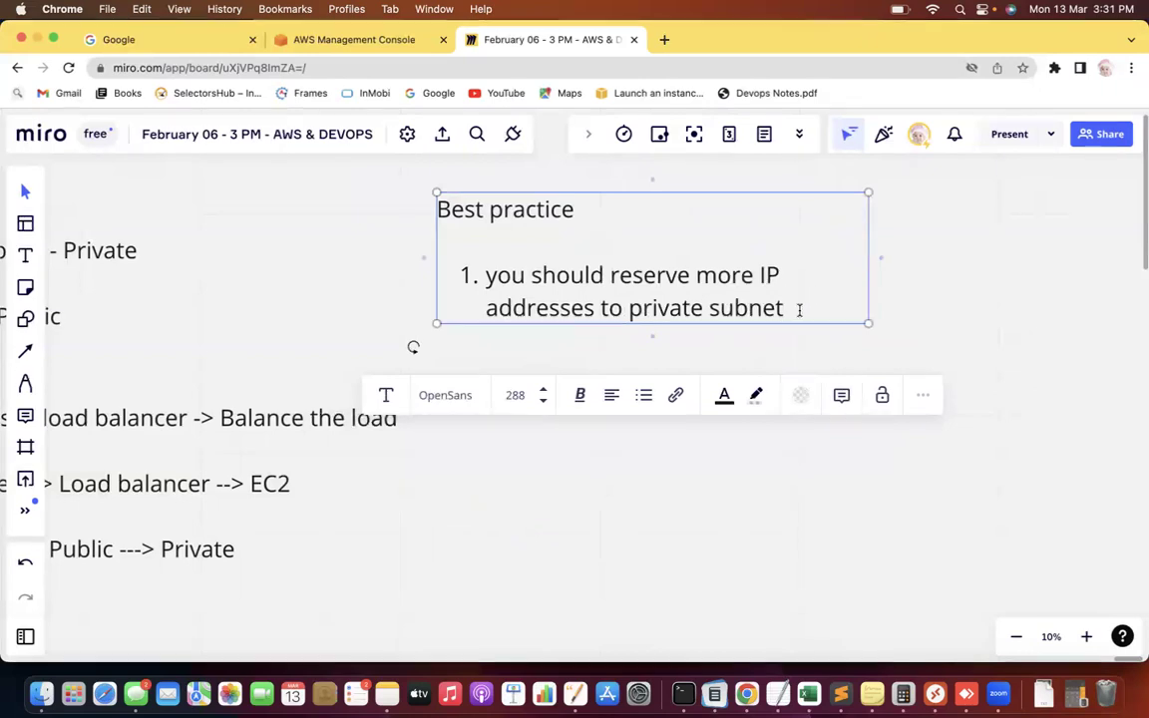
{"action": "type", "text": "-> Security"}
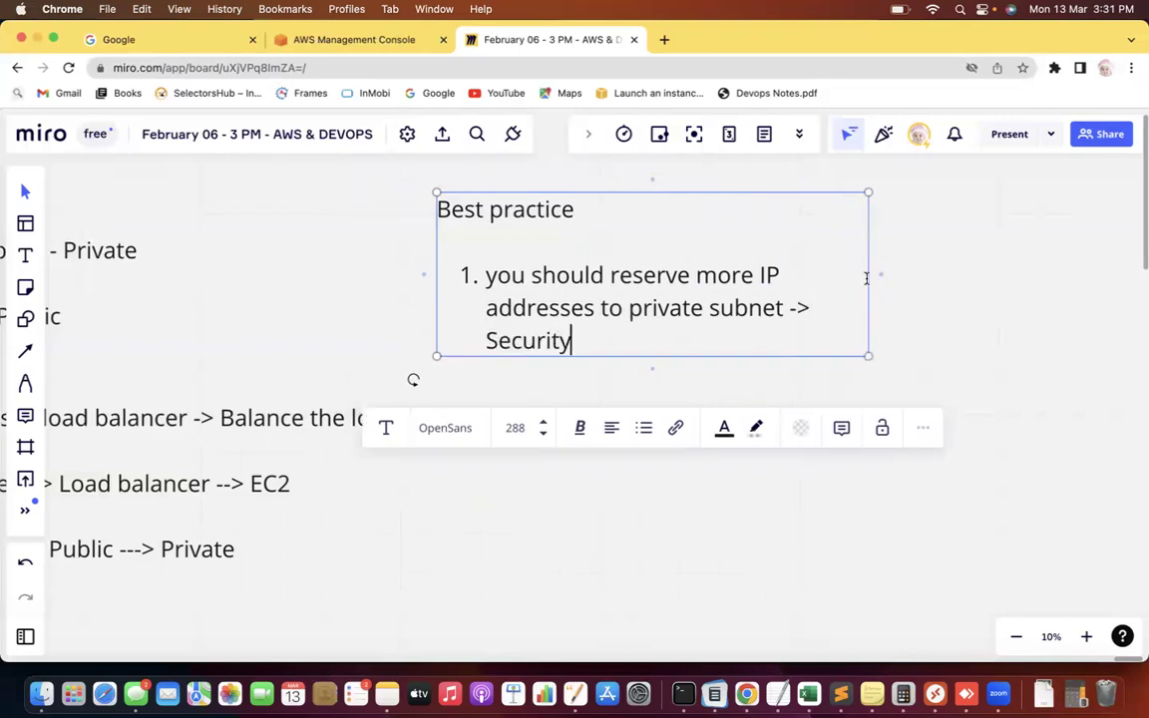
{"action": "left_click_drag", "start_coordinate": [867, 277], "coordinate": [1009, 255]}
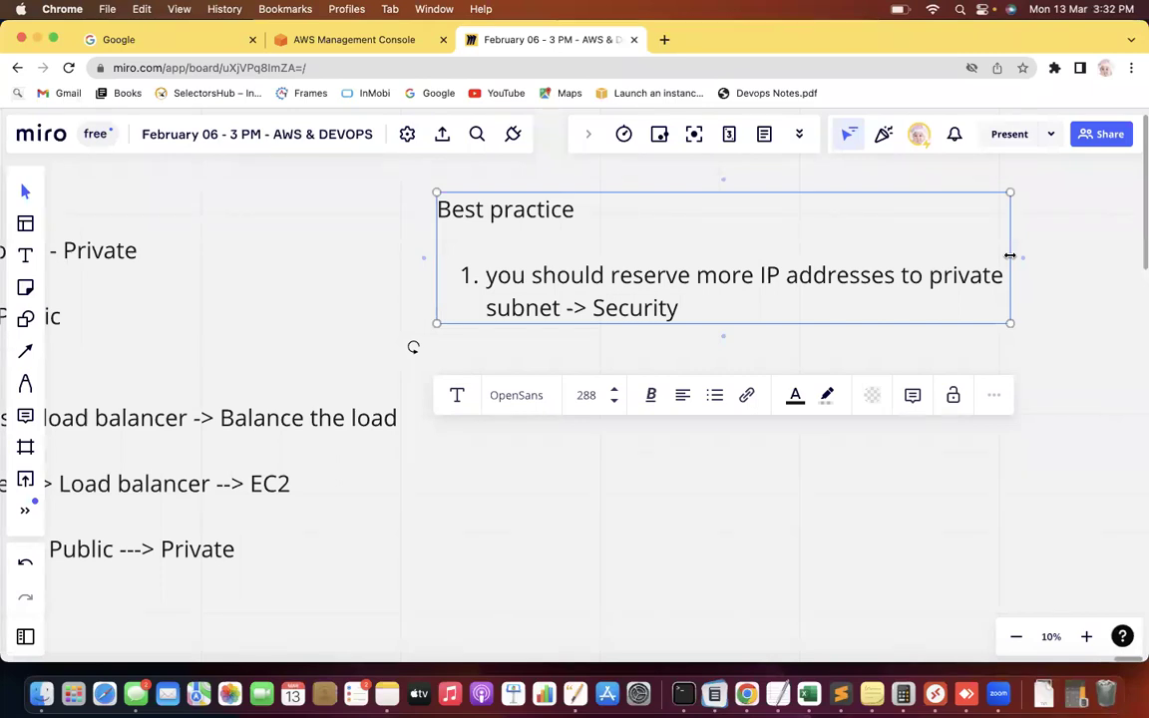
{"action": "left_click", "coordinate": [374, 357]}
Step: Create a text box below the Best practice notes reading "can VPC span across AZs?"
{"action": "left_click", "coordinate": [25, 255]}
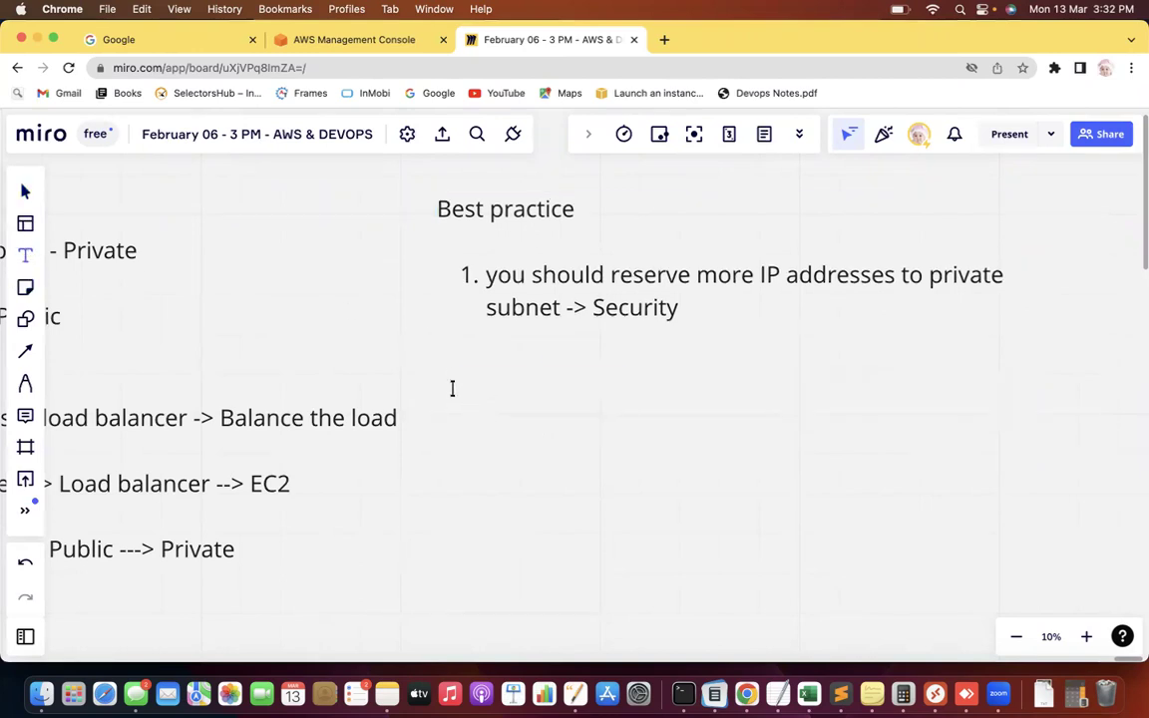
{"action": "left_click", "coordinate": [451, 388]}
{"action": "type", "text": "can "}
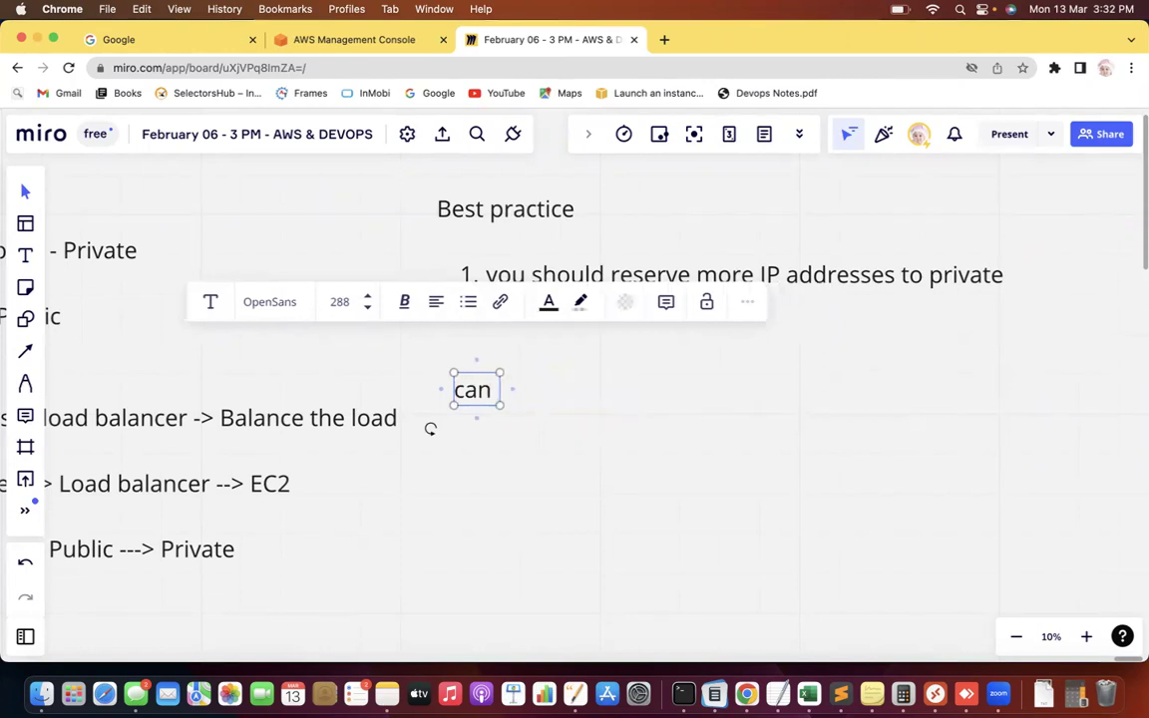
{"action": "type", "text": "VPC"}
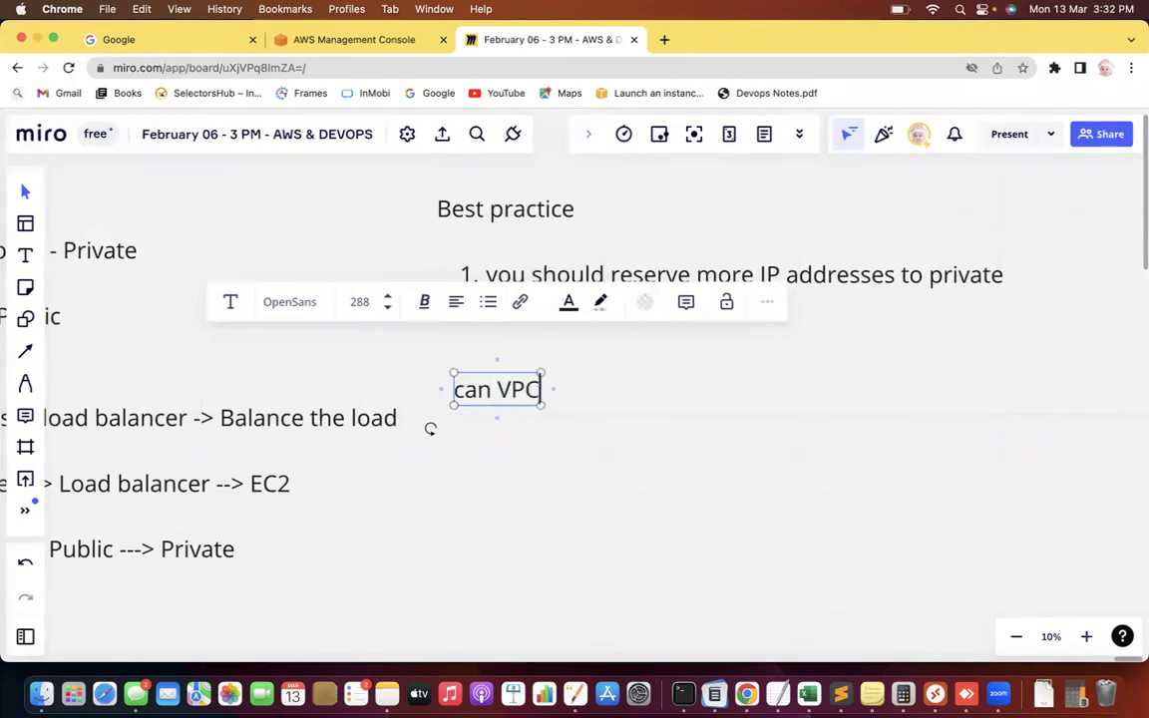
{"action": "type", "text": " span acress the"}
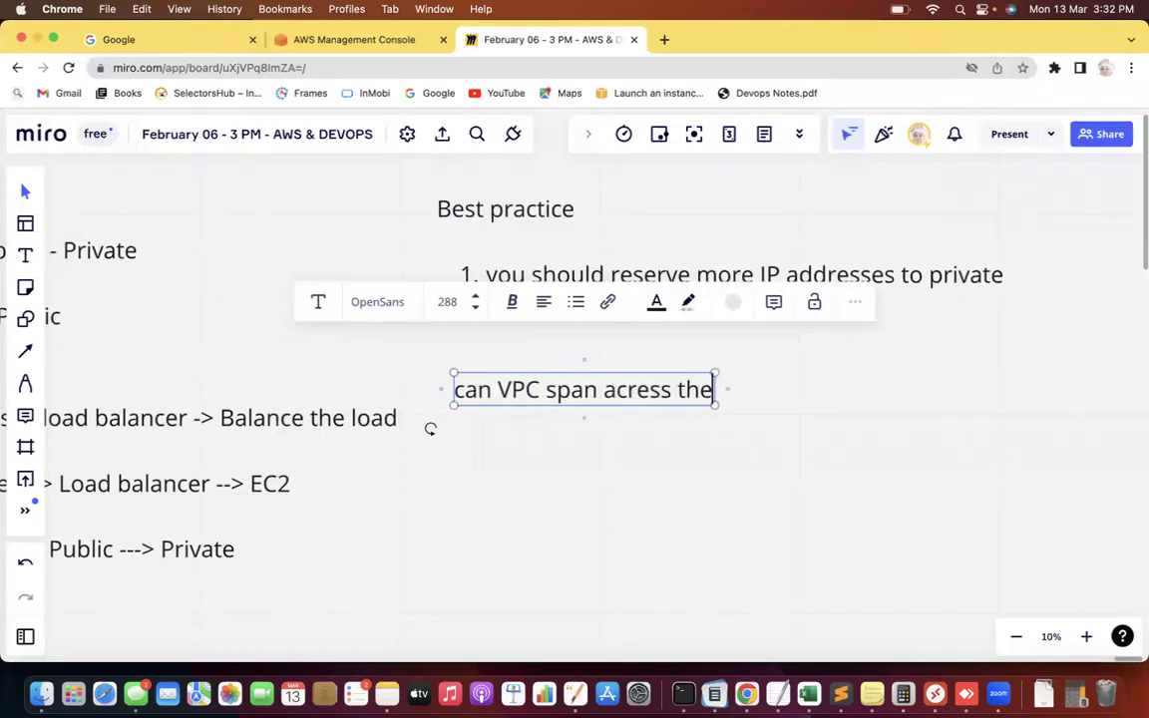
{"action": "key", "text": "BackSpace"}
{"action": "key", "text": "BackSpace"}
{"action": "key", "text": "BackSpace"}
{"action": "key", "text": "BackSpace"}
{"action": "key", "text": "BackSpace"}
{"action": "key", "text": "BackSpace"}
{"action": "key", "text": "BackSpace"}
{"action": "type", "text": "orss"}
{"action": "key", "text": "BackSpace"}
{"action": "key", "text": "BackSpace"}
{"action": "key", "text": "BackSpace"}
{"action": "type", "text": "ss "}
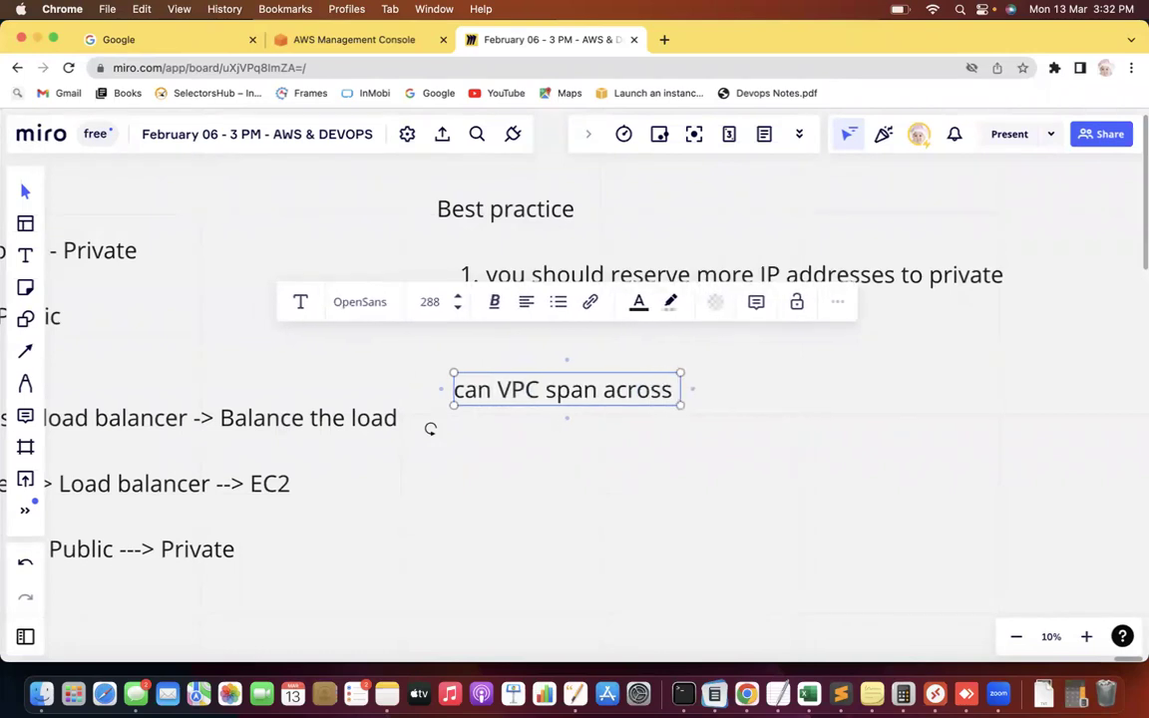
{"action": "type", "text": "AZs?"}
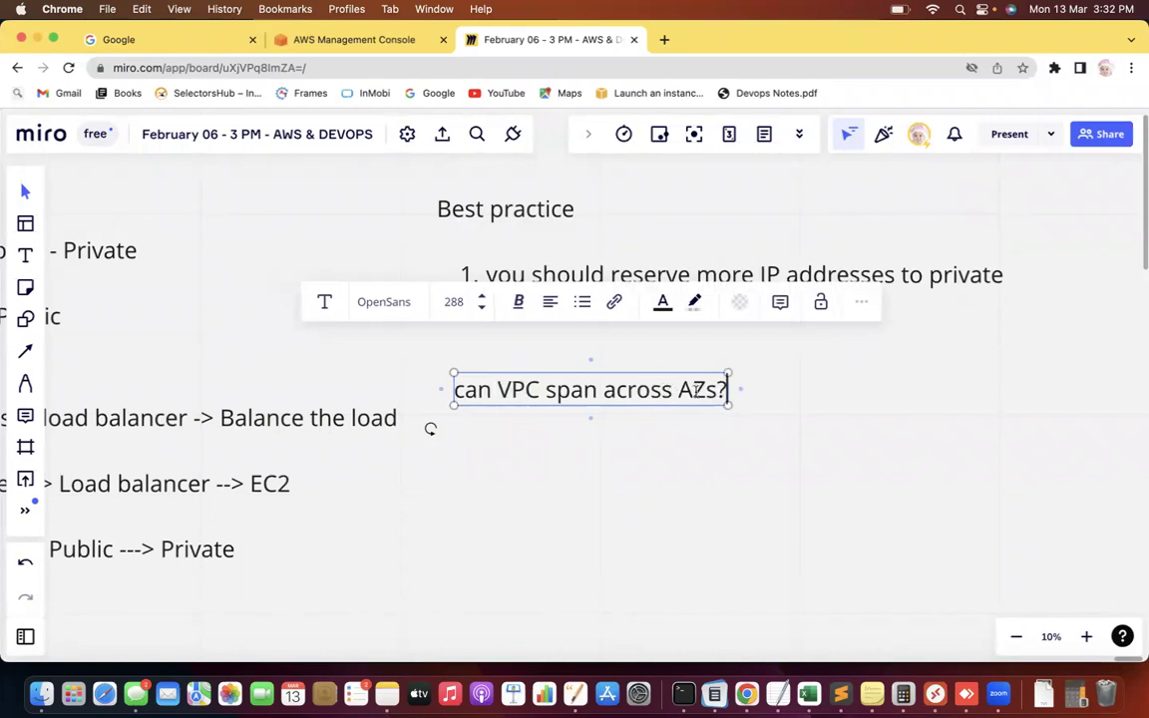
Step: Widen the VPC question's text box and append the answer "-> Subnet. yes" to the question
{"action": "left_click_drag", "start_coordinate": [730, 387], "coordinate": [895, 379]}
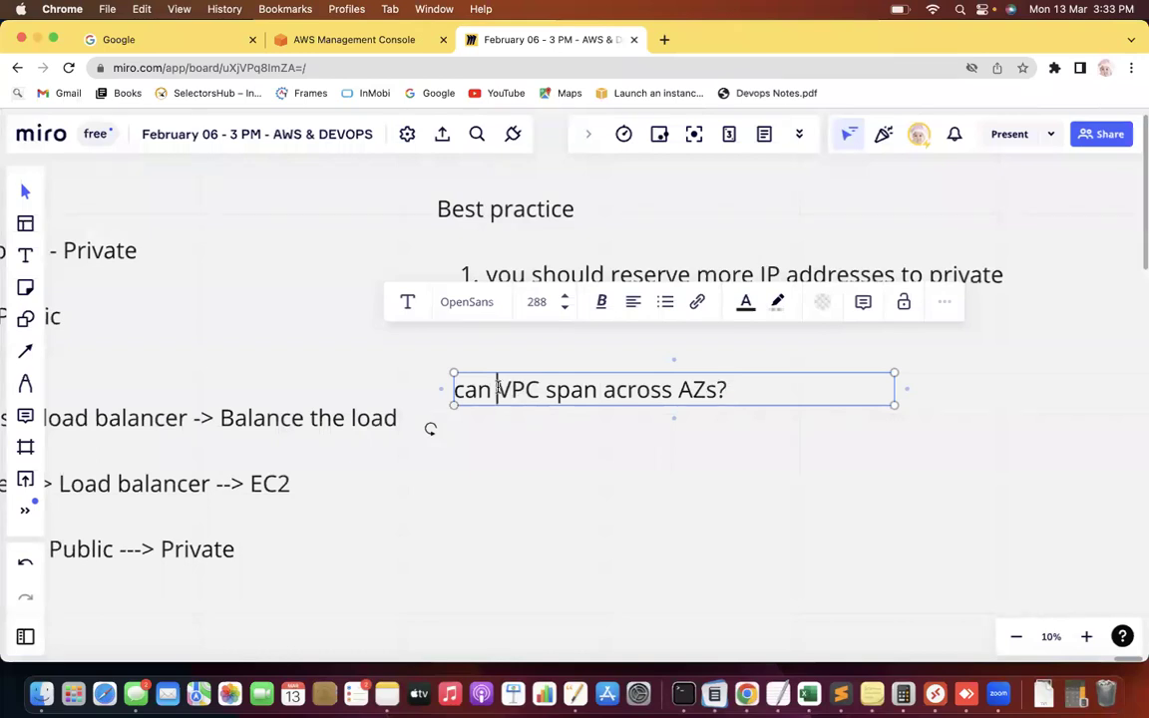
{"action": "left_click_drag", "start_coordinate": [498, 389], "coordinate": [539, 388]}
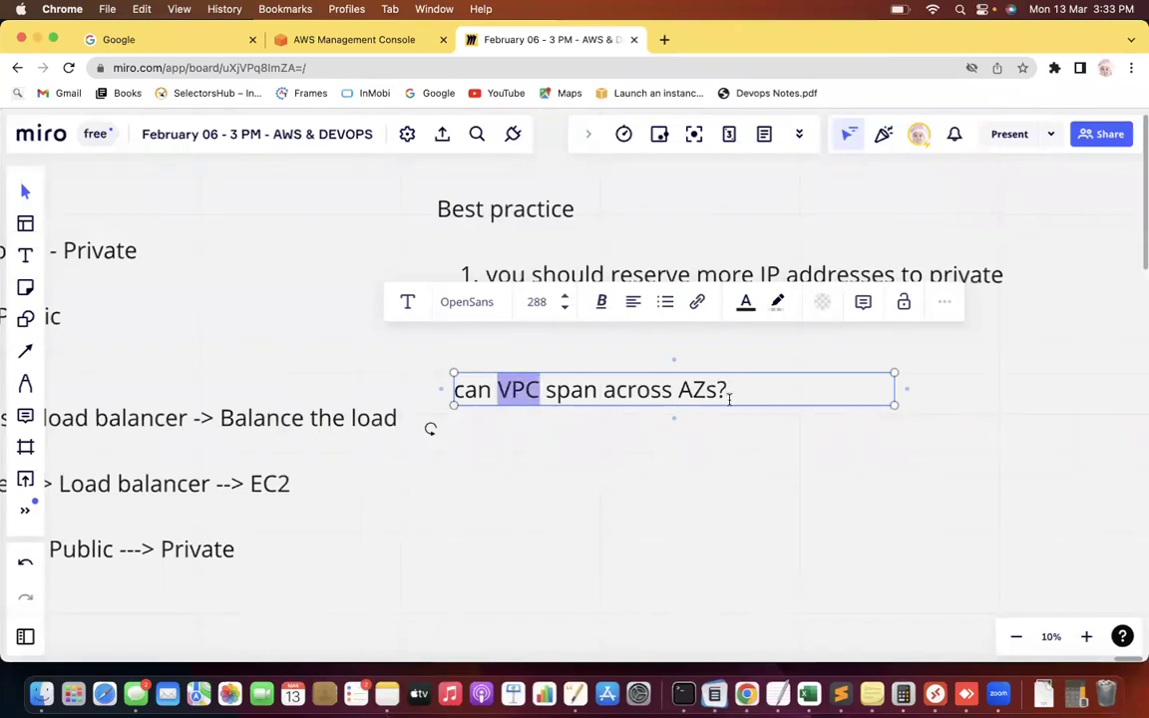
{"action": "left_click", "coordinate": [571, 390]}
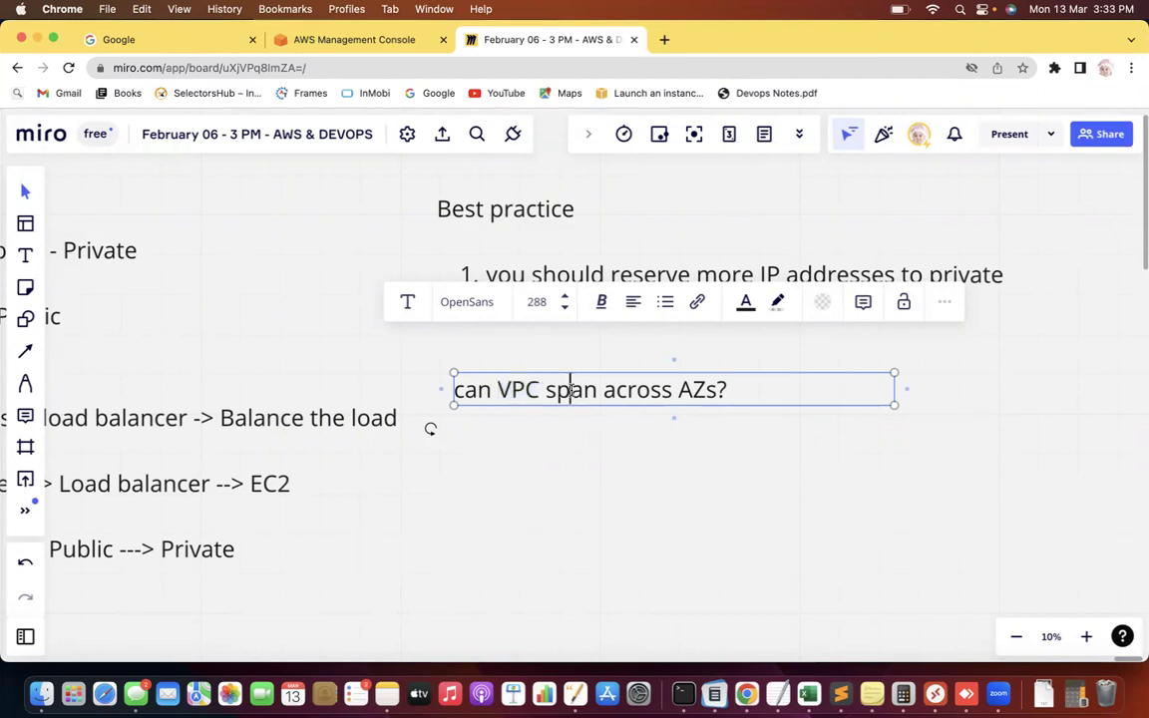
{"action": "left_click", "coordinate": [739, 389]}
{"action": "type", "text": "-> Subnet"}
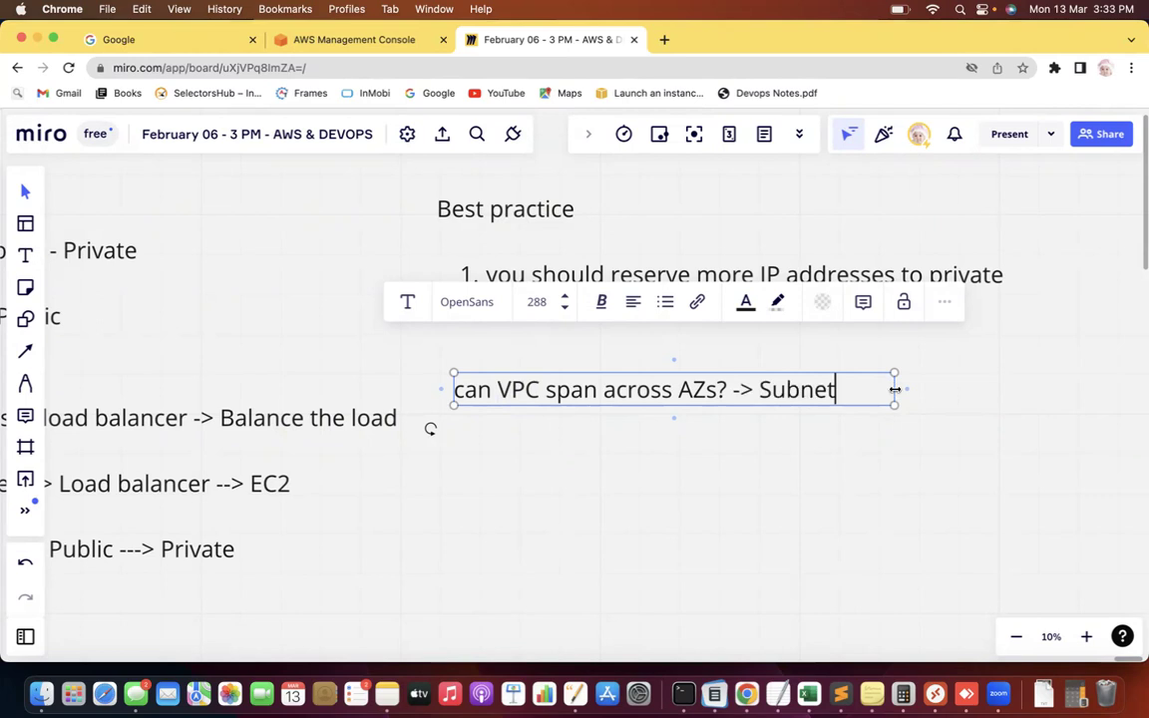
{"action": "left_click_drag", "start_coordinate": [894, 389], "coordinate": [986, 389]}
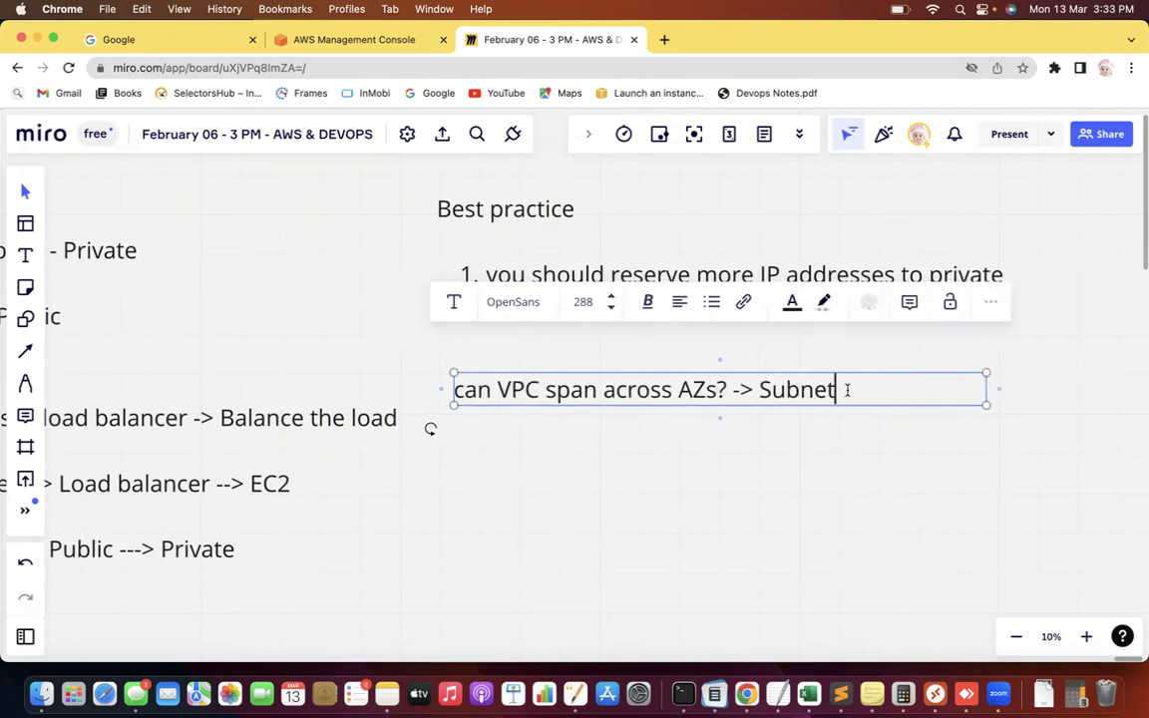
{"action": "type", "text": ". yes"}
{"action": "key", "text": "Left"}
{"action": "key", "text": "Left"}
{"action": "key", "text": "Left"}
{"action": "key", "text": "Right"}
{"action": "key", "text": "Right"}
{"action": "key", "text": "Right"}
Step: Add the line "Can subnet span acess AZs? No" below the VPC question, separated by a blank line
{"action": "key", "text": "Return"}
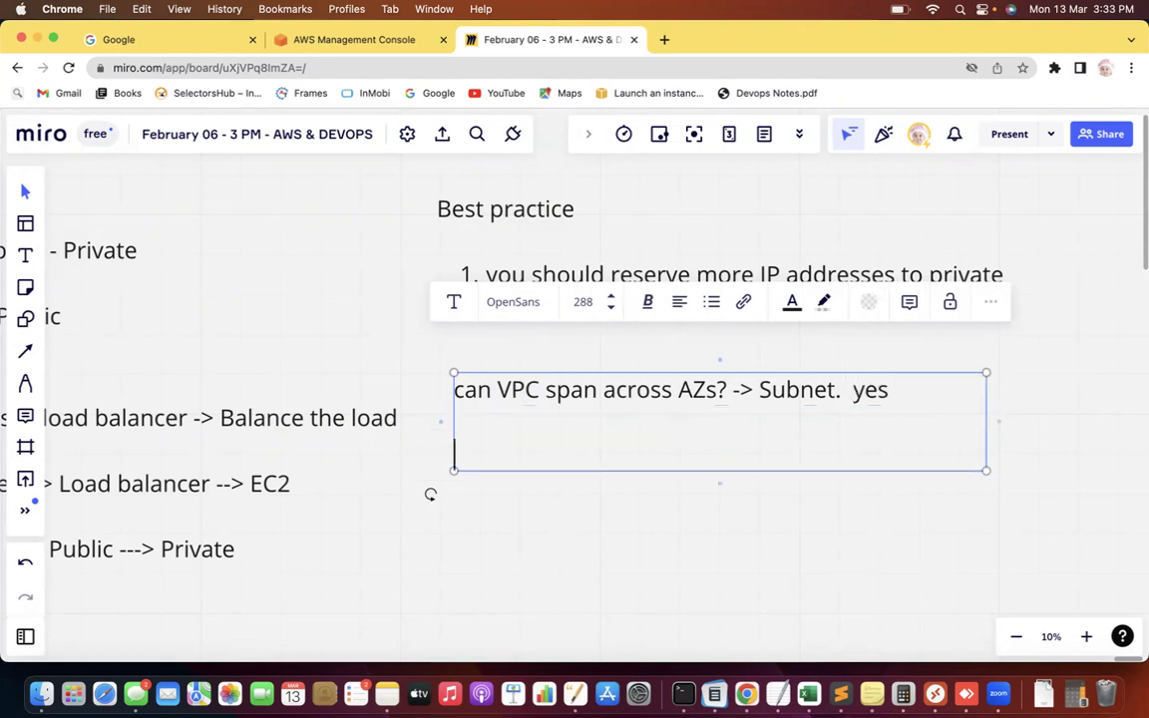
{"action": "type", "text": "Can subnet span acess AZs?"}
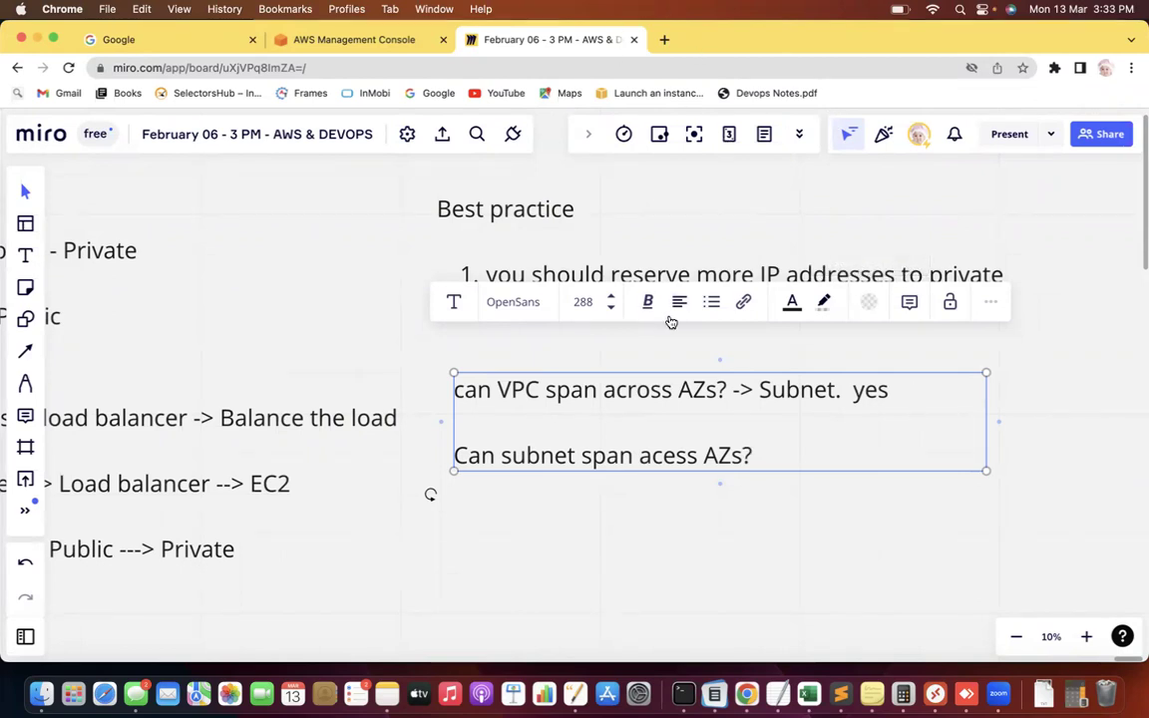
{"action": "left_click_drag", "start_coordinate": [526, 456], "coordinate": [565, 455]}
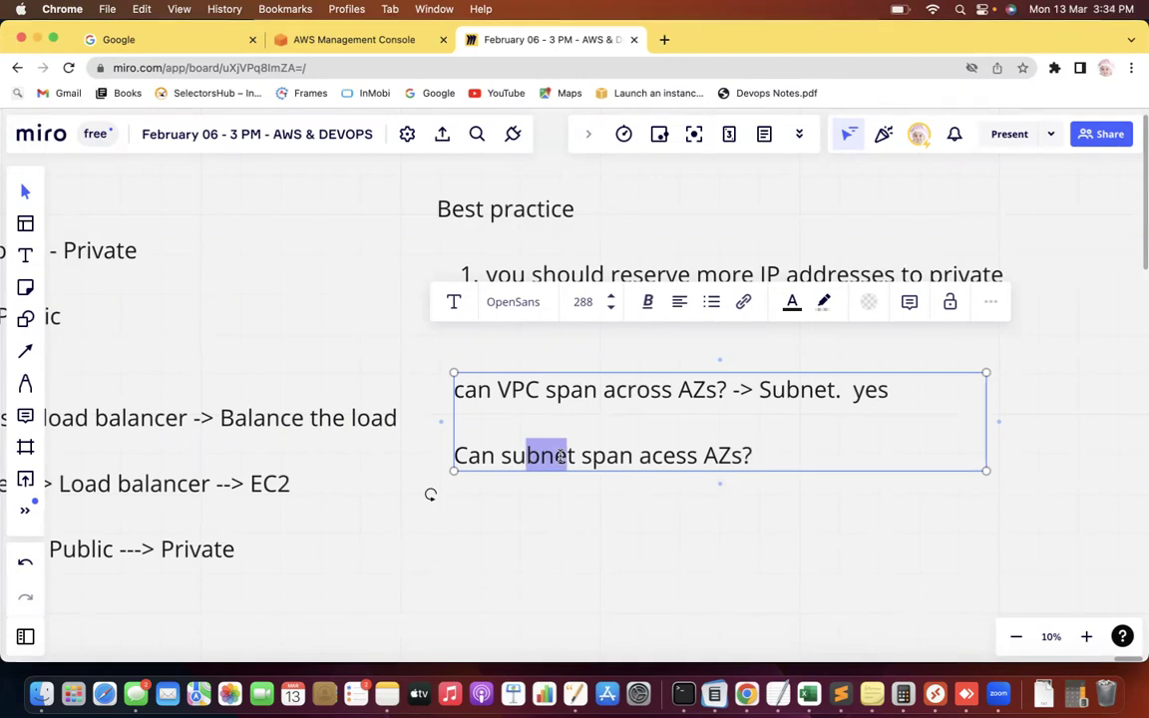
{"action": "left_click", "coordinate": [758, 455]}
{"action": "type", "text": "No"}
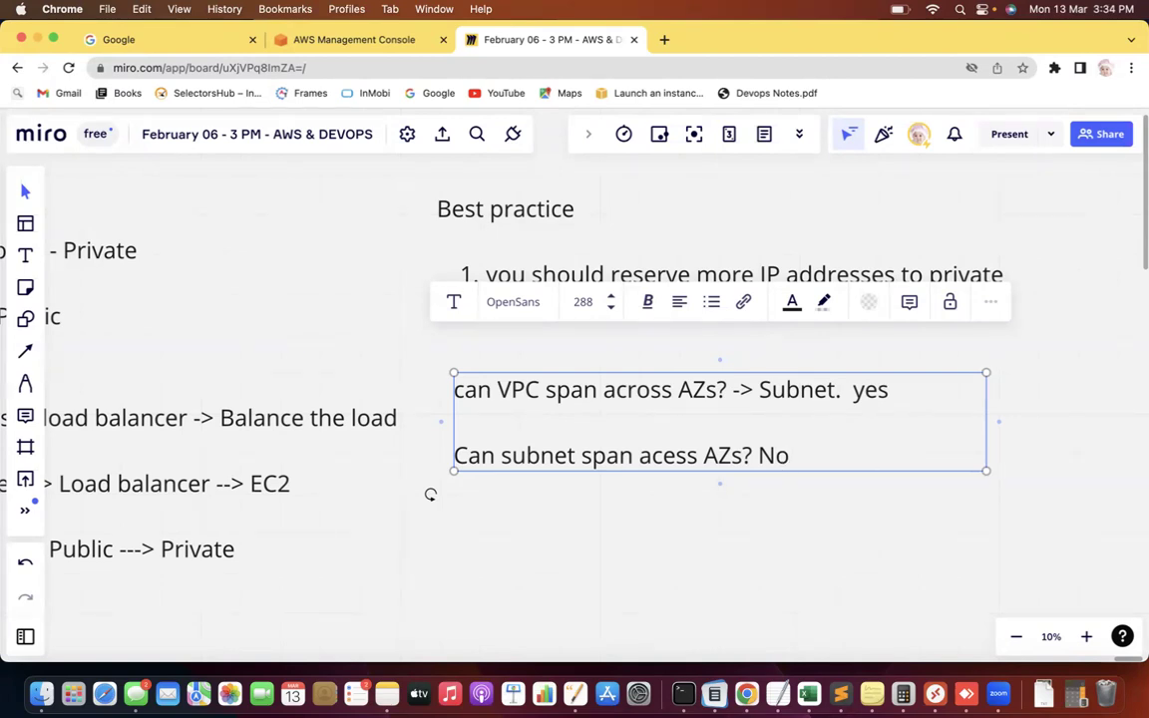
Step: Below the subnet question, add numbered item 1: "IP addresses (CIDR block) of public & private should not overlap with each other."
{"action": "key", "text": "Return"}
{"action": "key", "text": "Return"}
{"action": "type", "text": "1."}
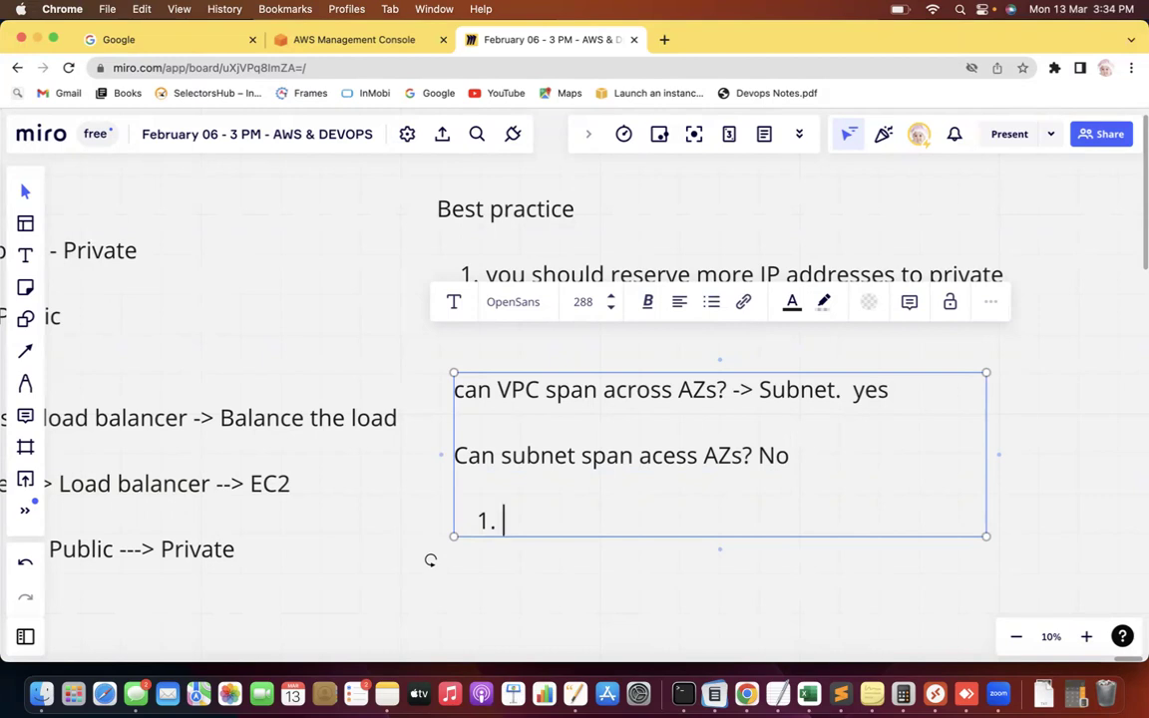
{"action": "type", "text": "IP add"}
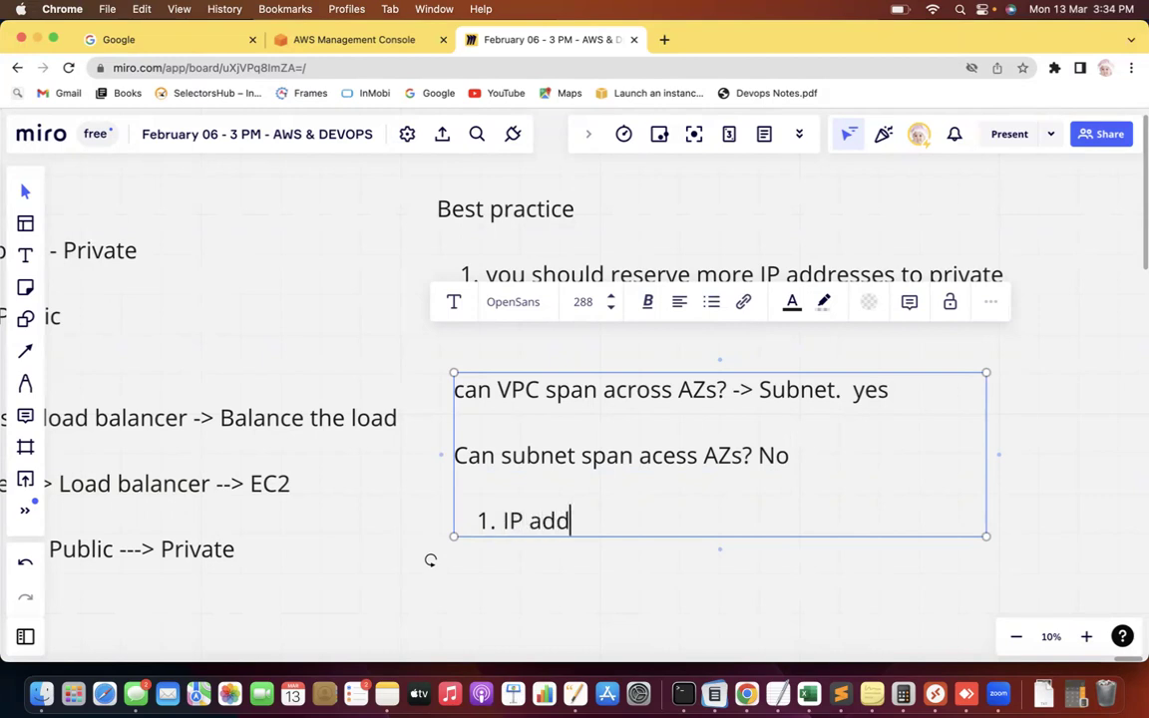
{"action": "type", "text": "ressesse"}
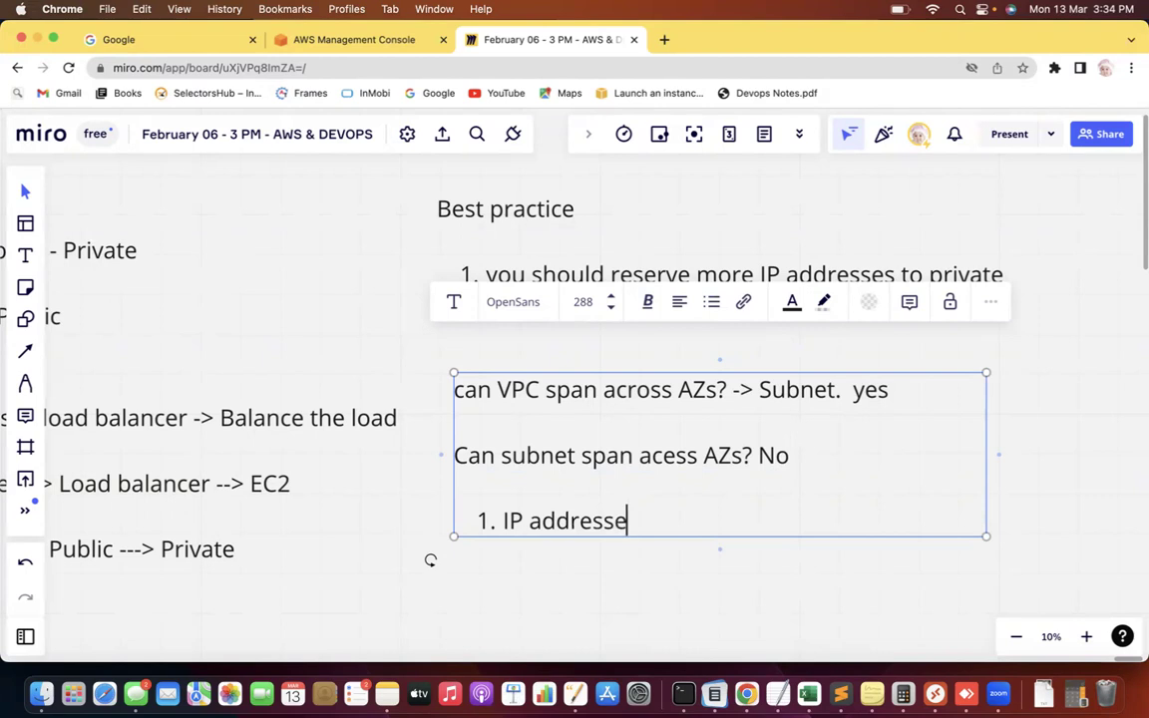
{"action": "type", "text": "(CIDR block) "}
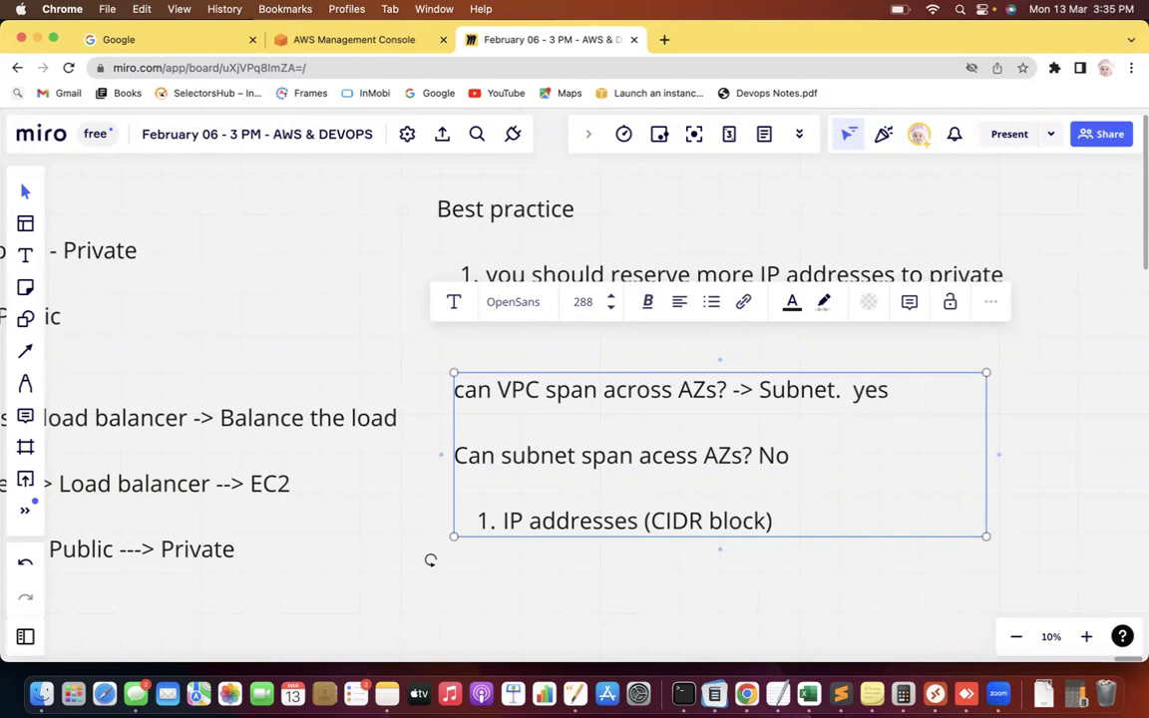
{"action": "type", "text": "of public & private "}
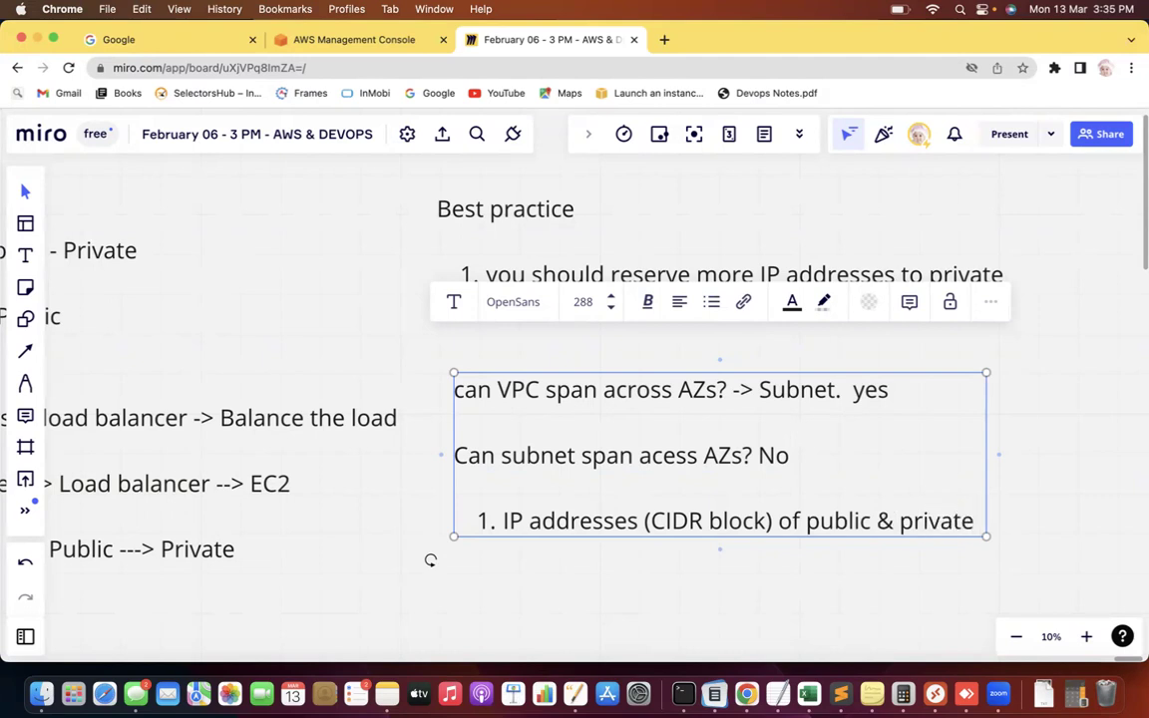
{"action": "type", "text": "shoul"}
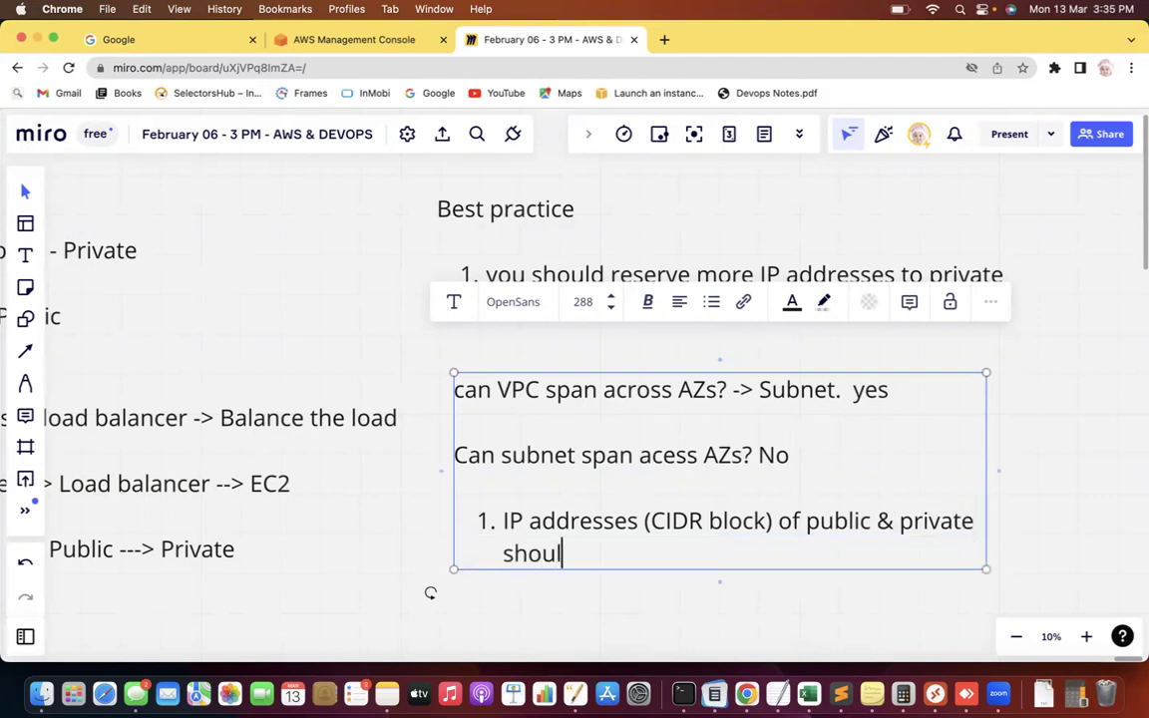
{"action": "type", "text": "d not over"}
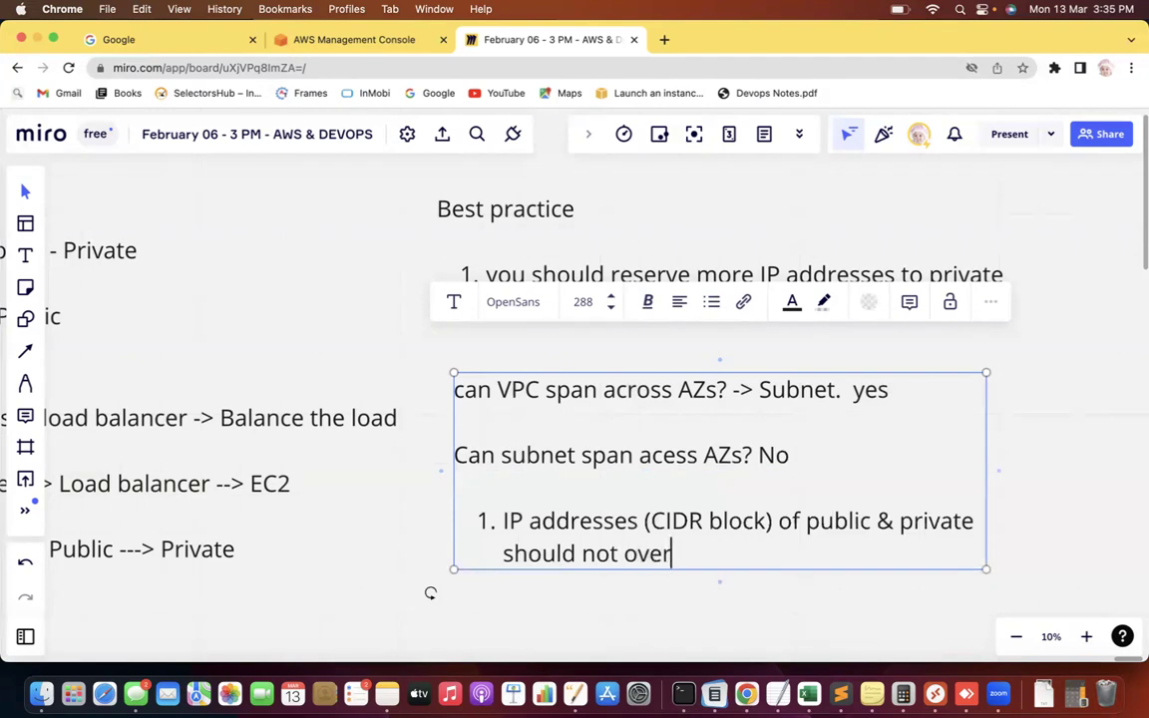
{"action": "type", "text": "lap with each "}
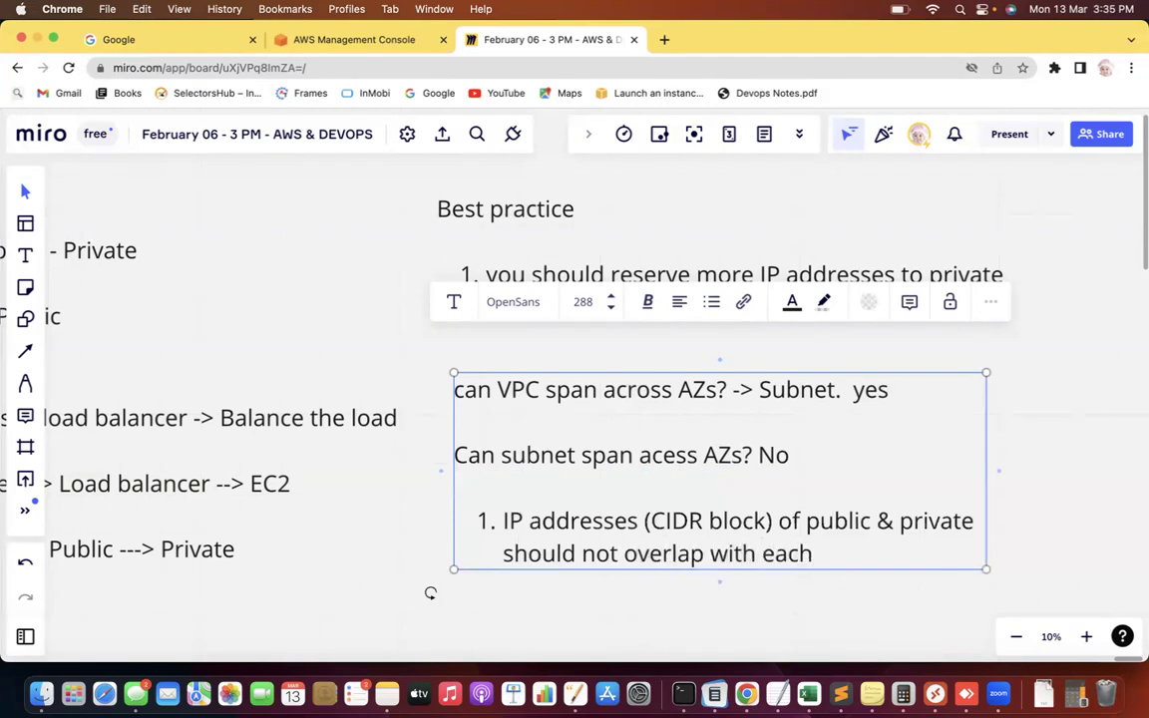
{"action": "type", "text": "other."}
Step: Add blank lines after the CIDR overlap item, ending the numbered list, and widen the text box
{"action": "key", "text": "Return"}
{"action": "key", "text": "Return"}
{"action": "key", "text": "Return"}
{"action": "key", "text": "Return"}
{"action": "key", "text": "super+minus"}
{"action": "key", "text": "super+minus"}
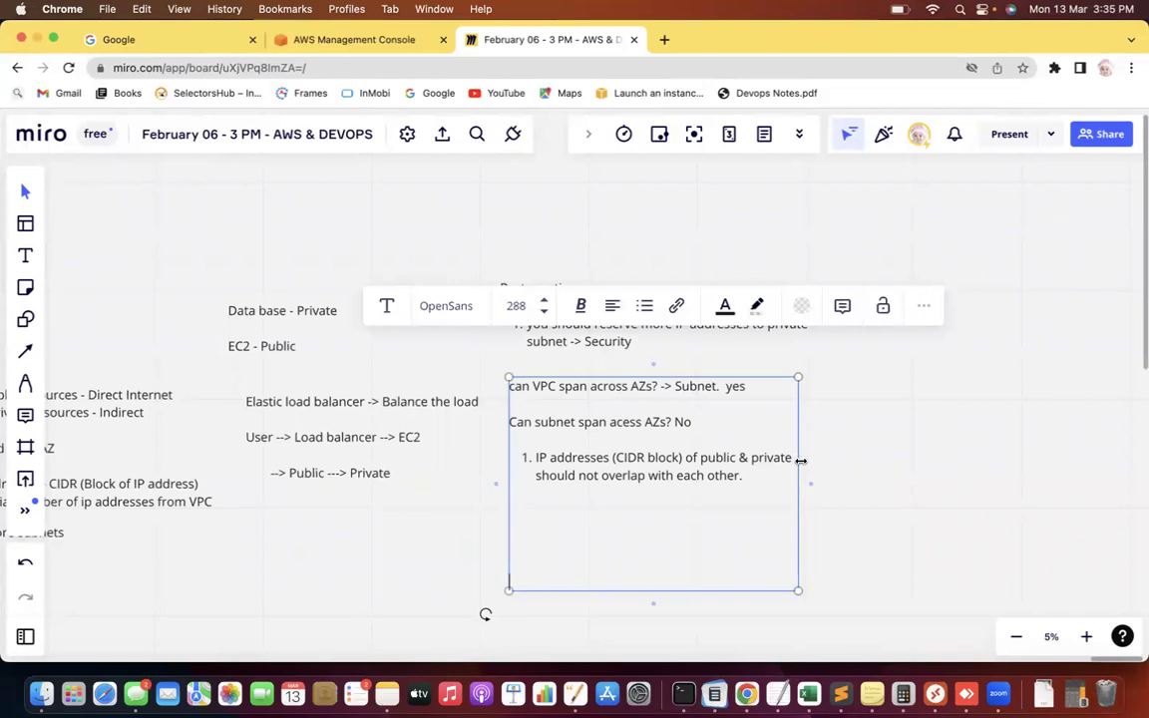
{"action": "left_click_drag", "start_coordinate": [798, 462], "coordinate": [847, 462]}
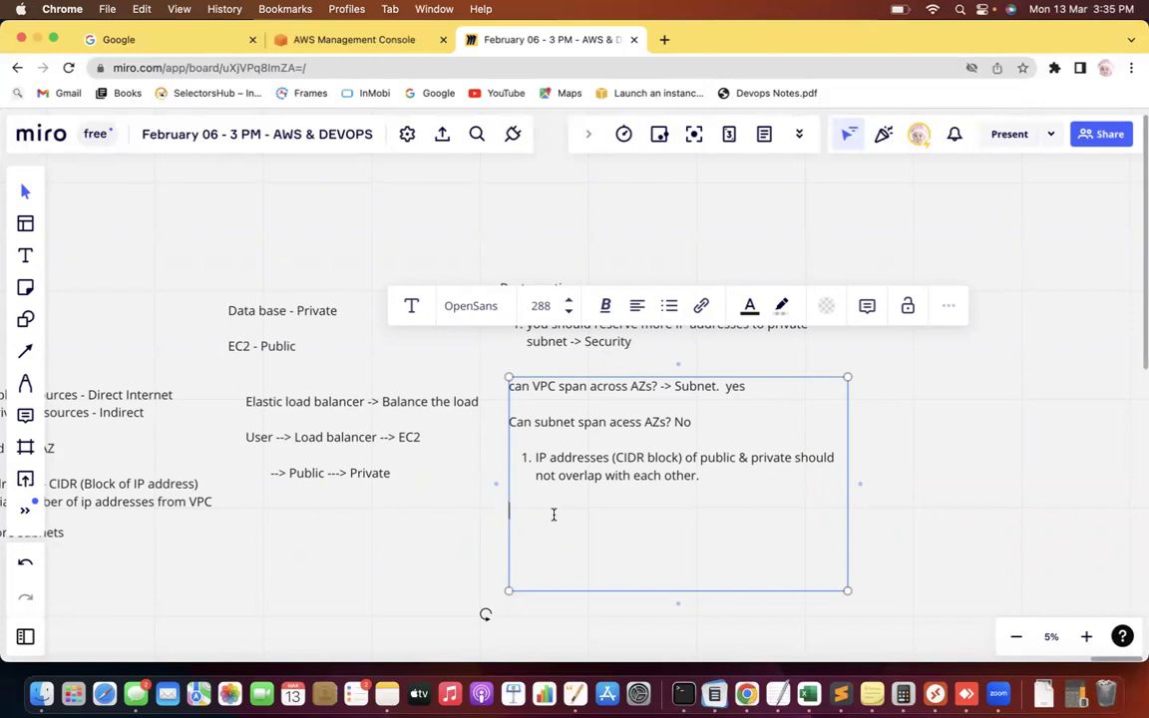
Step: Add the line "10 Ec2" below the CIDR item, then after a blank line "5 public" and "5 private" on separate lines
{"action": "type", "text": "10 Ec2"}
{"action": "key", "text": "Return"}
{"action": "key", "text": "Return"}
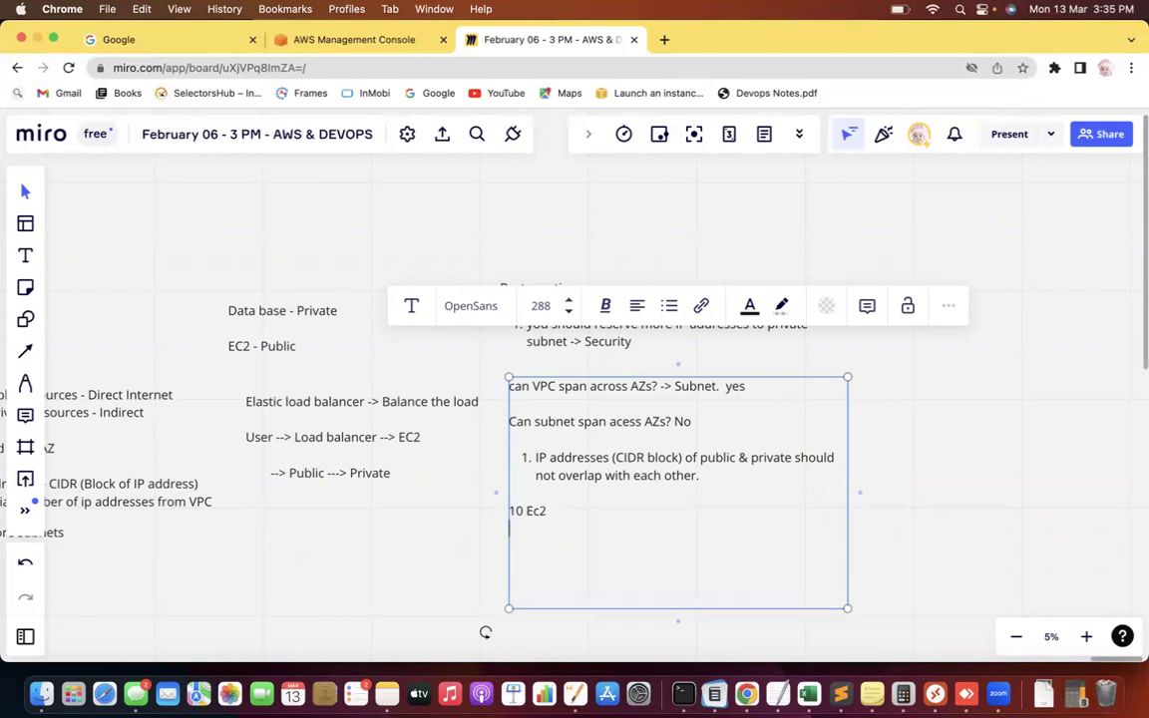
{"action": "type", "text": "5 public"}
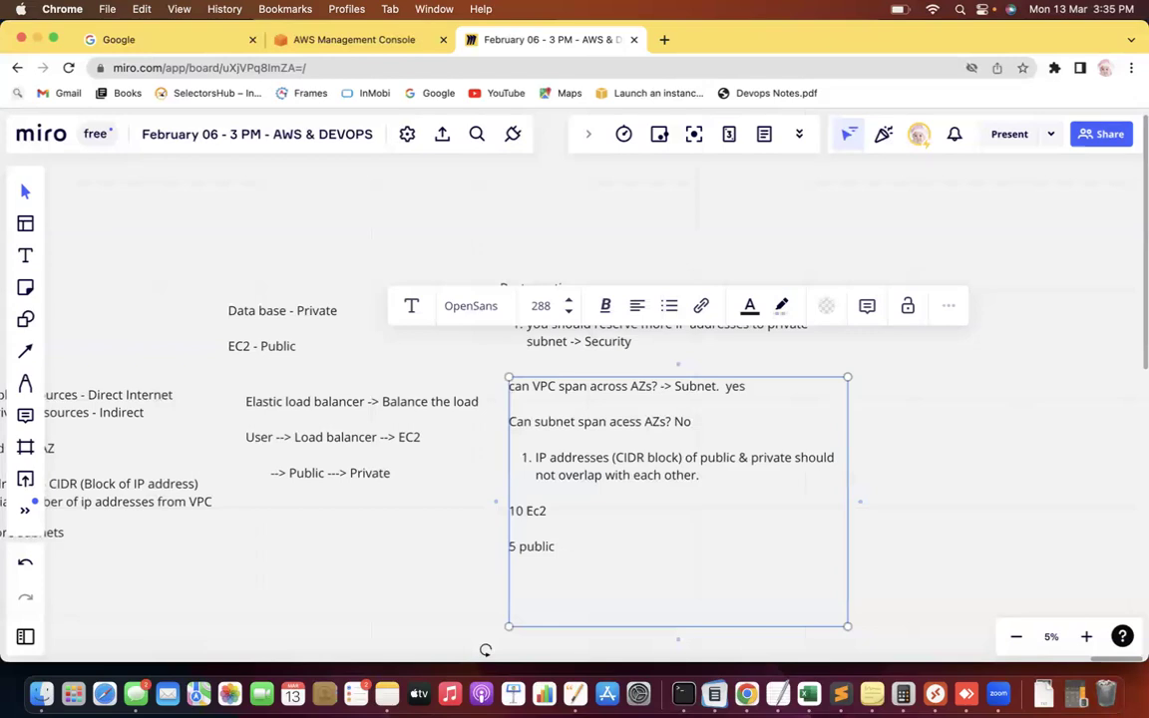
{"action": "key", "text": "Return"}
{"action": "type", "text": "5 private"}
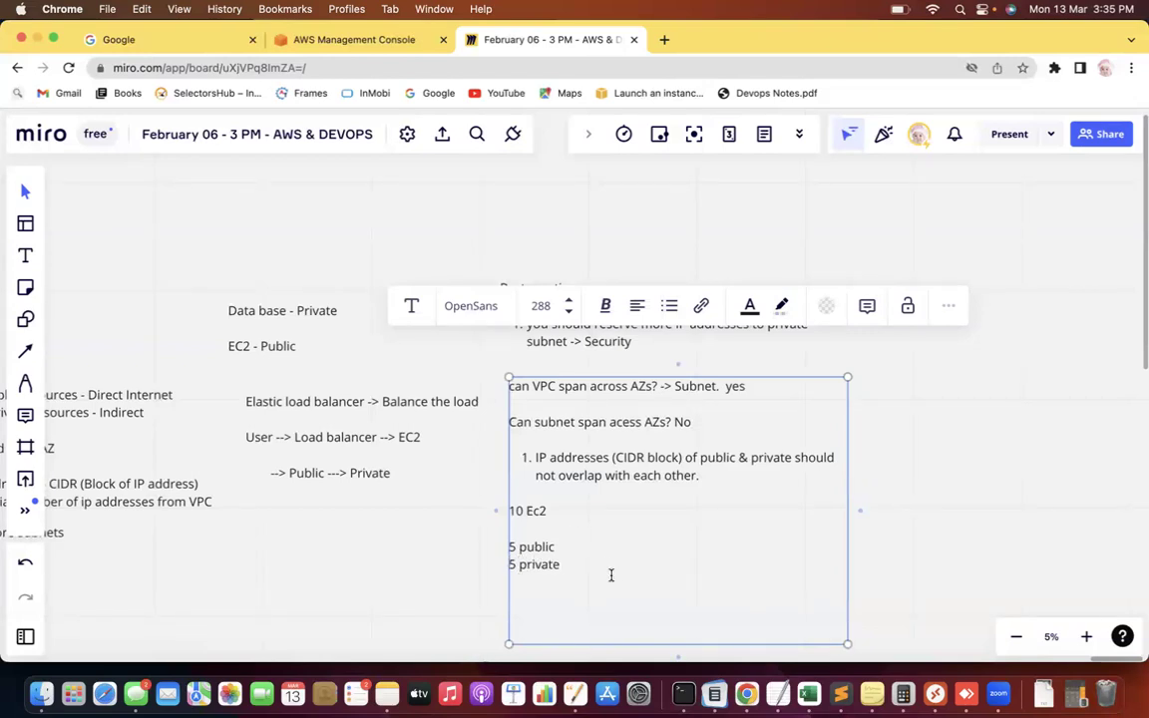
Step: Append the address 10.0.0.1 to the "5 public" line and finish editing the text box
{"action": "mouse_move", "coordinate": [556, 546]}
{"action": "left_mouse_down"}
{"action": "mouse_move", "coordinate": [508, 546]}
{"action": "mouse_move", "coordinate": [557, 566]}
{"action": "left_mouse_up"}
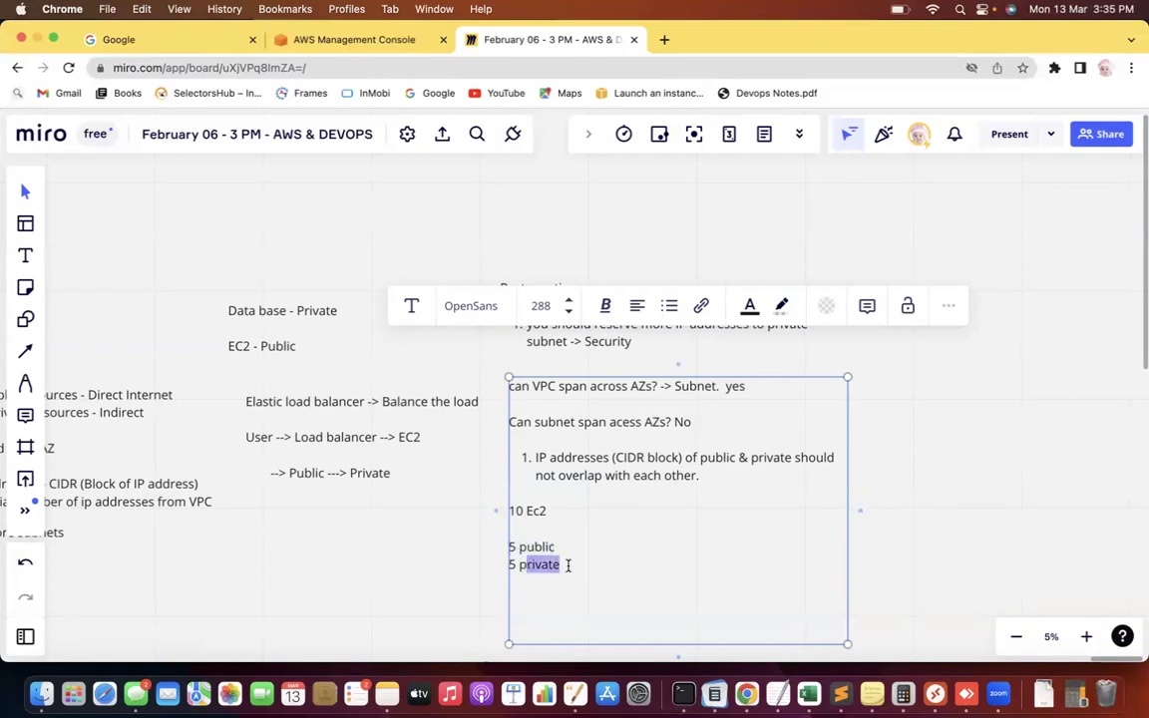
{"action": "left_click", "coordinate": [559, 547]}
{"action": "type", "text": "10"}
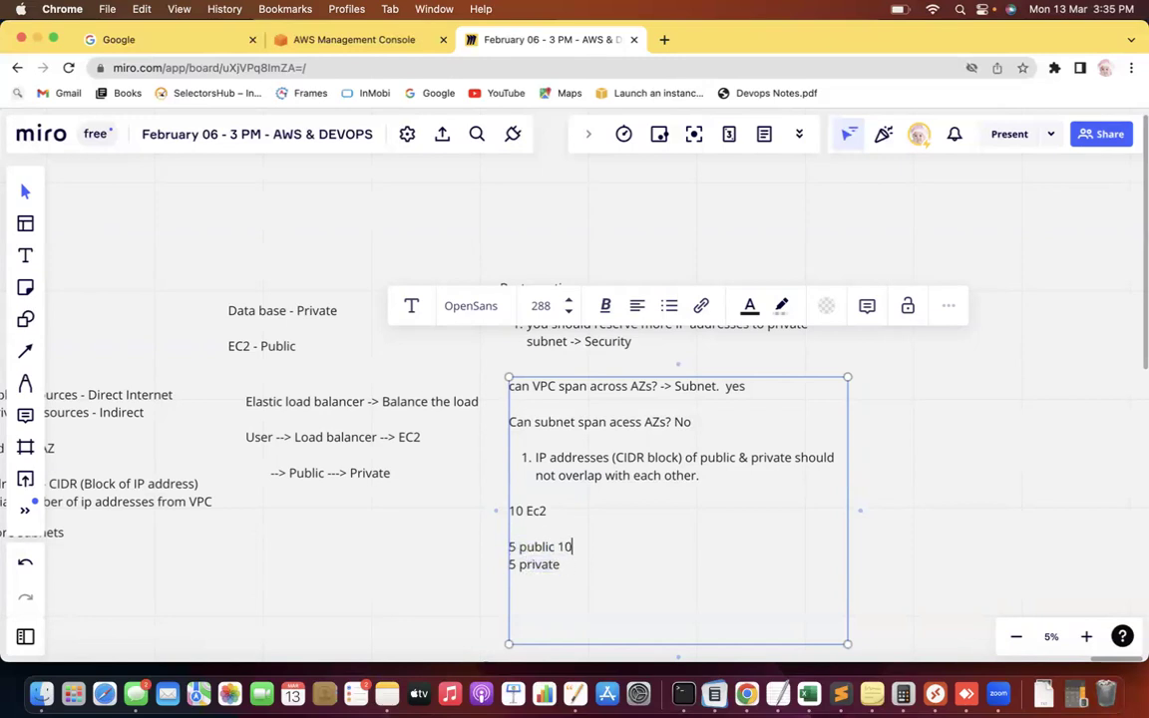
{"action": "type", "text": ".0.0.1"}
{"action": "left_click_drag", "start_coordinate": [599, 548], "coordinate": [551, 547]}
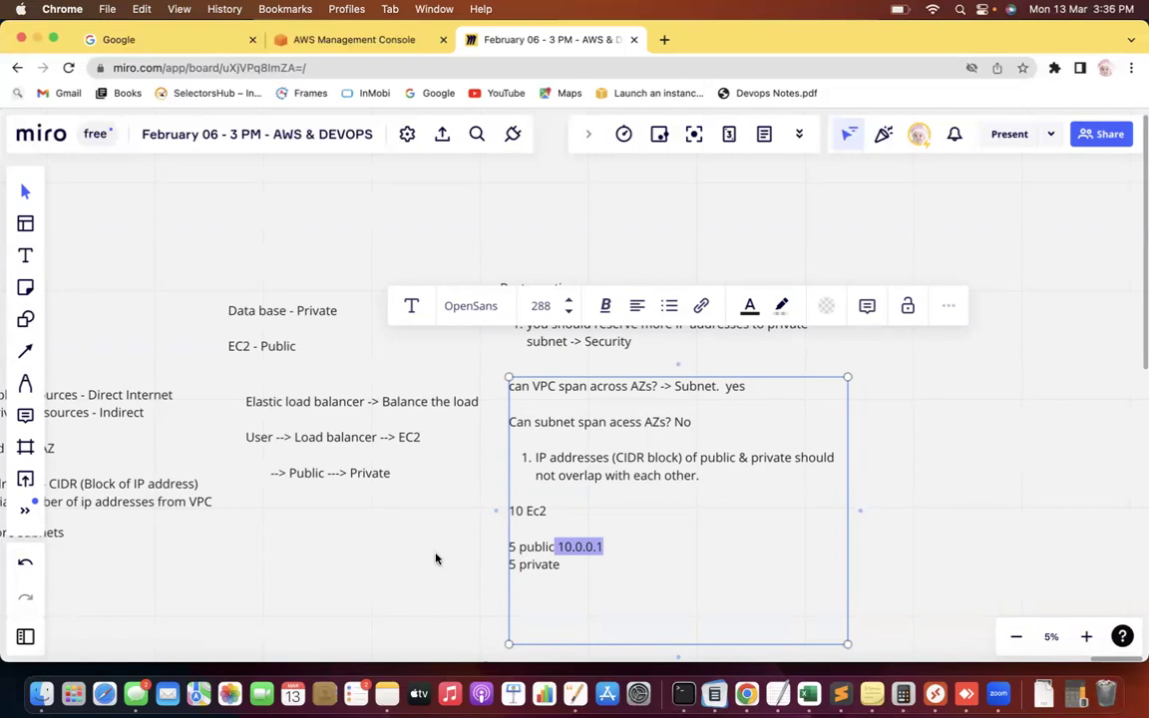
{"action": "left_click", "coordinate": [407, 570]}
{"action": "scroll", "coordinate": [407, 570], "scroll_direction": "up", "scroll_amount": 1}
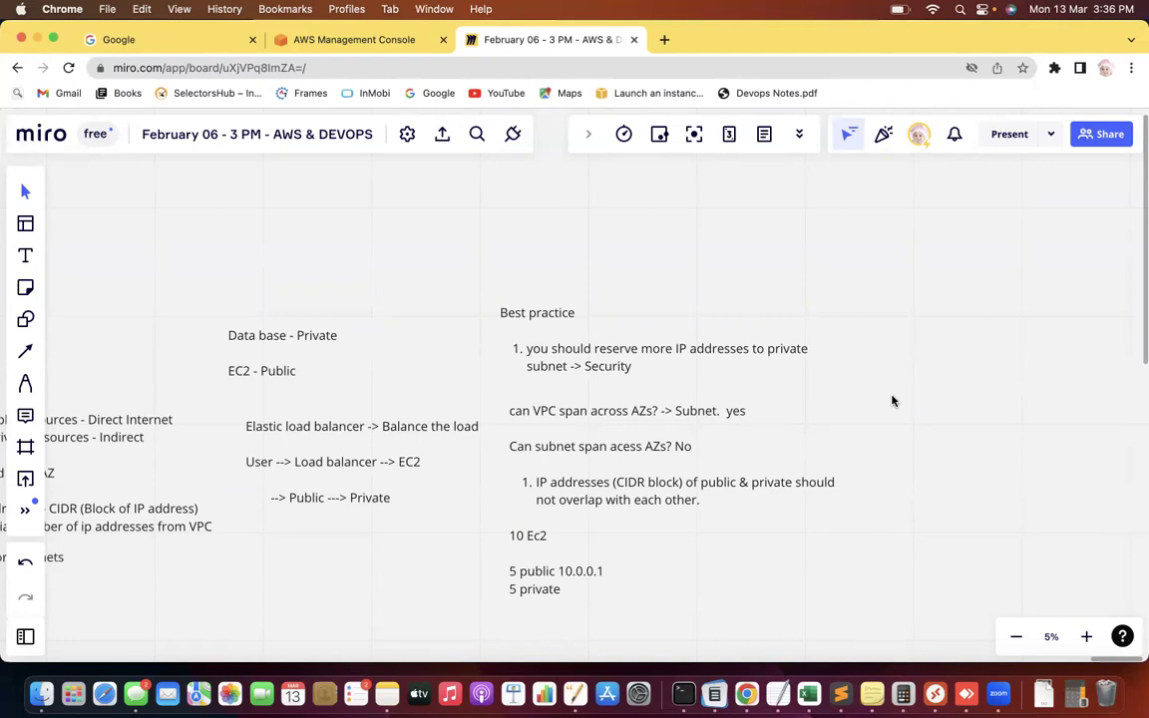
{"action": "key", "text": "super+plus"}
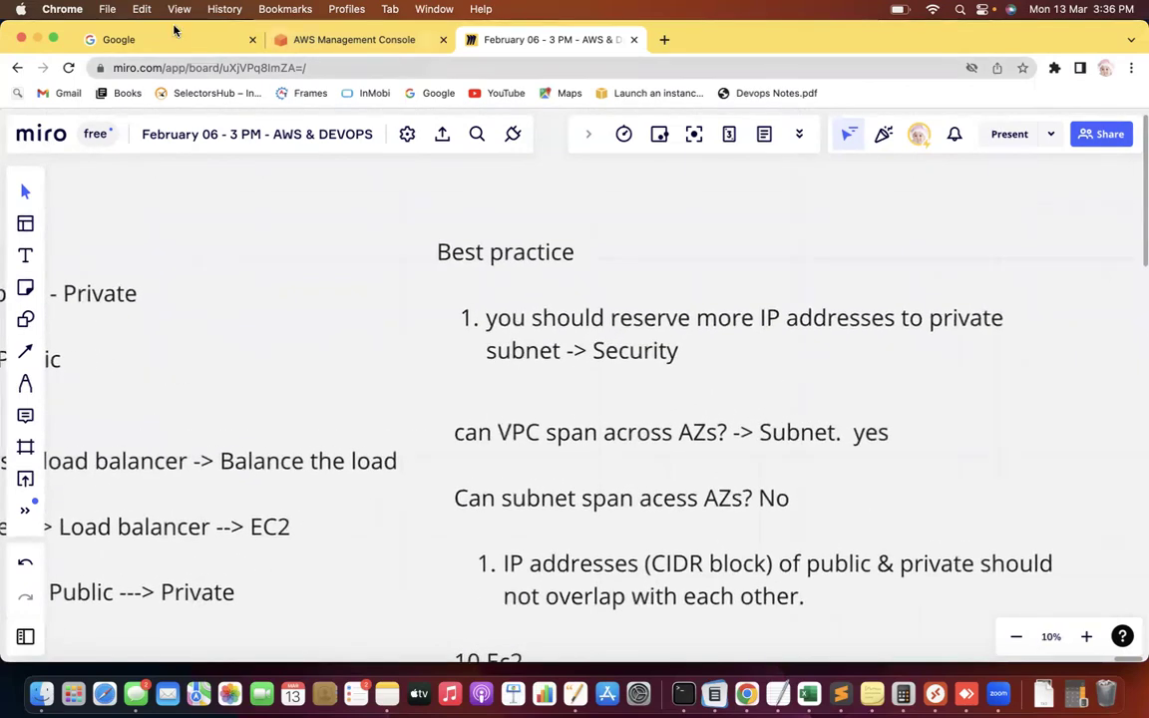
Step: Switch to the AWS Management Console, search for VPC and open the VPC service
{"action": "left_click", "coordinate": [353, 39]}
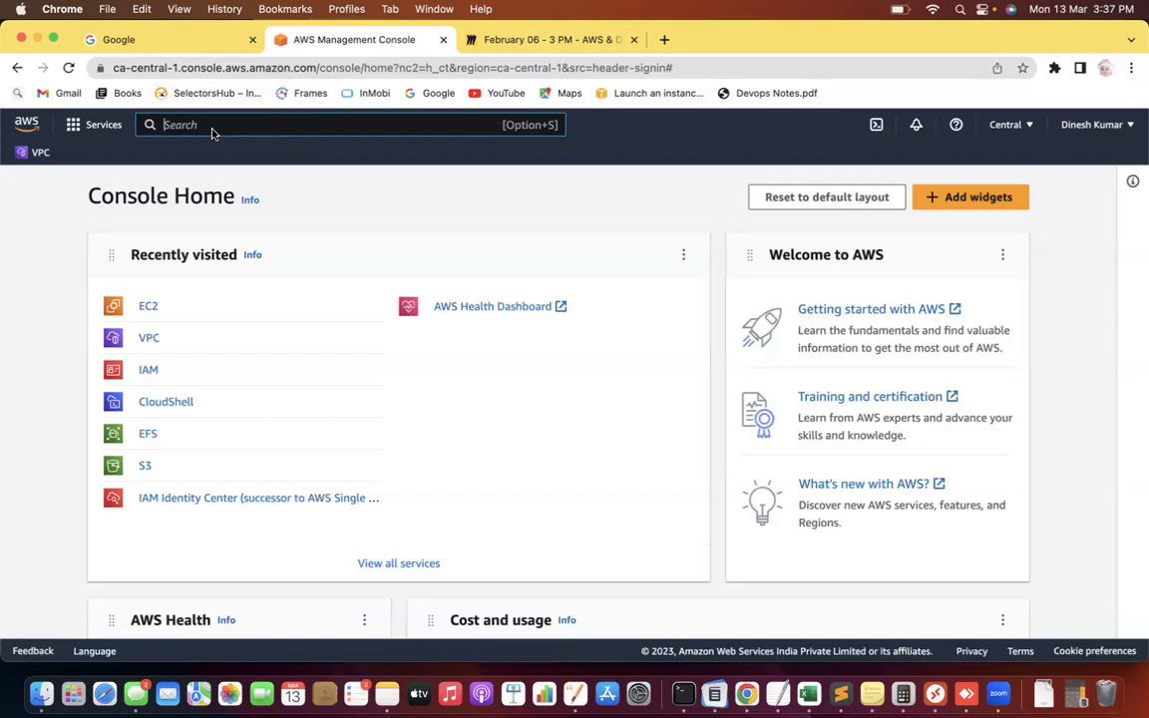
{"action": "type", "text": "VPC"}
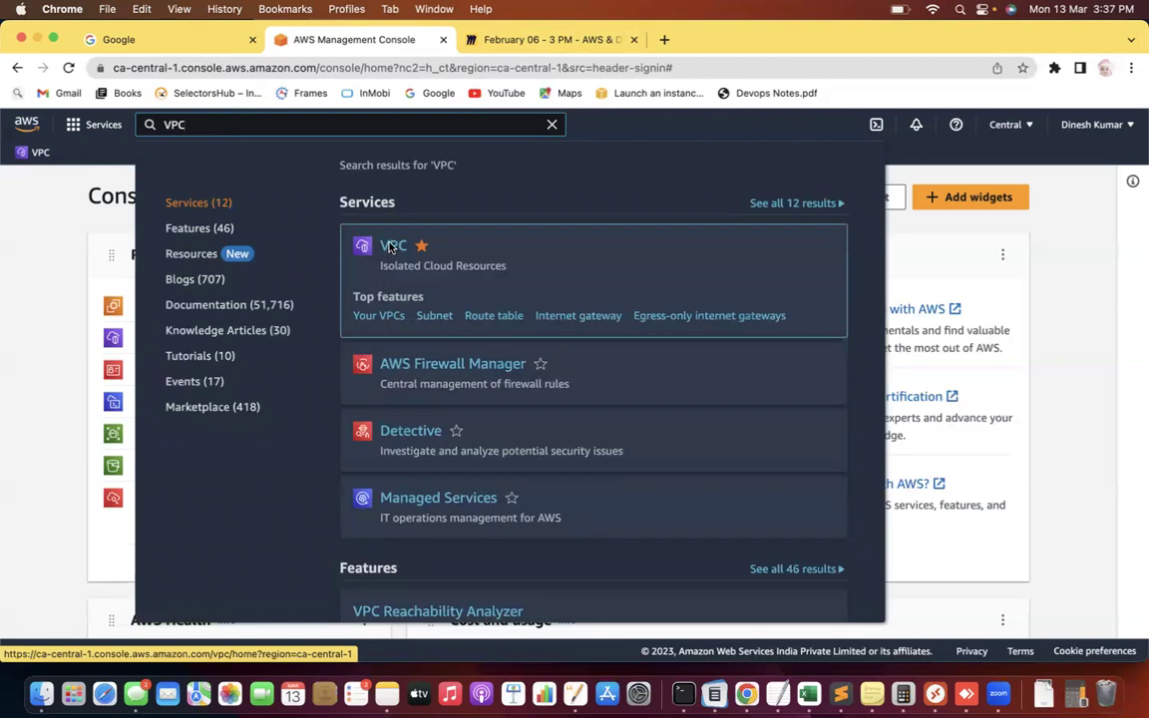
{"action": "left_click", "coordinate": [391, 249]}
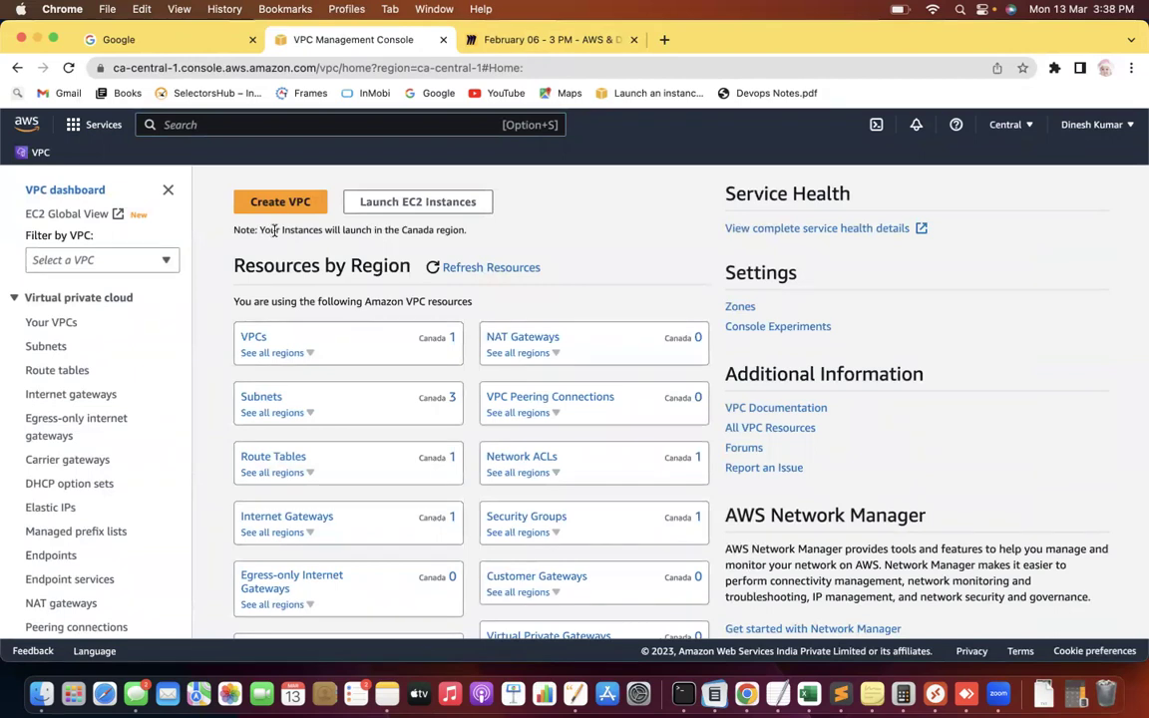
Step: Start creating a new VPC and set the resources to create to VPC only
{"action": "left_click", "coordinate": [289, 201]}
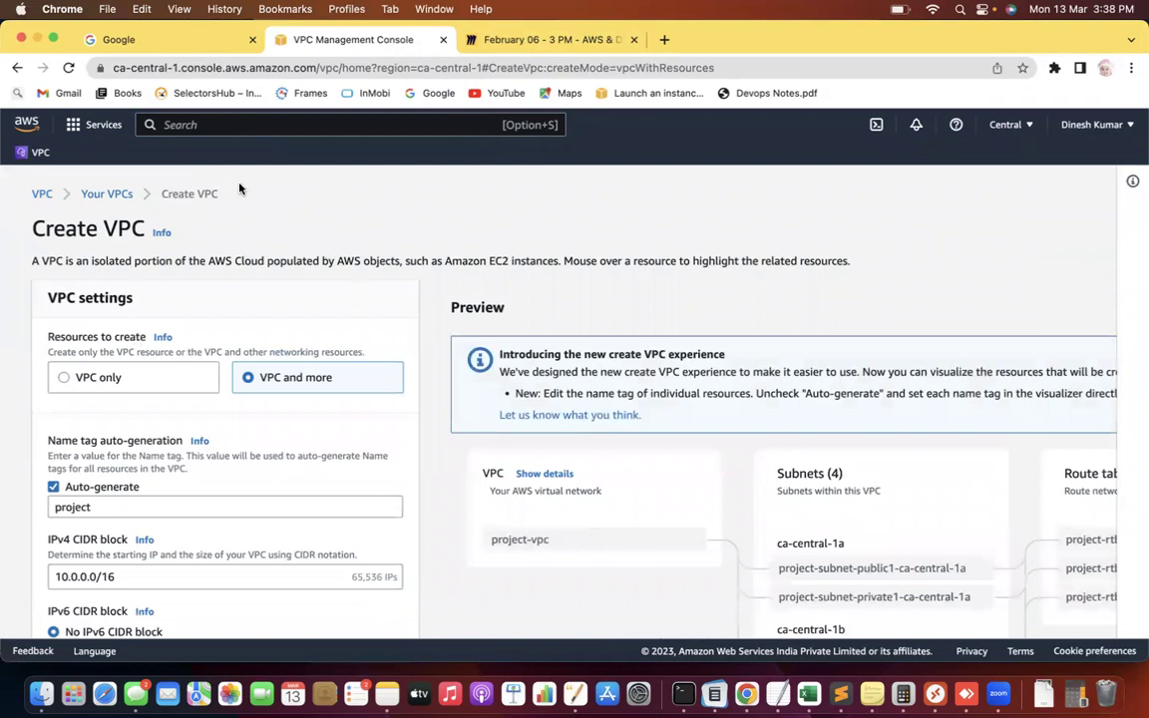
{"action": "scroll", "coordinate": [317, 206], "scroll_direction": "down", "scroll_amount": 1}
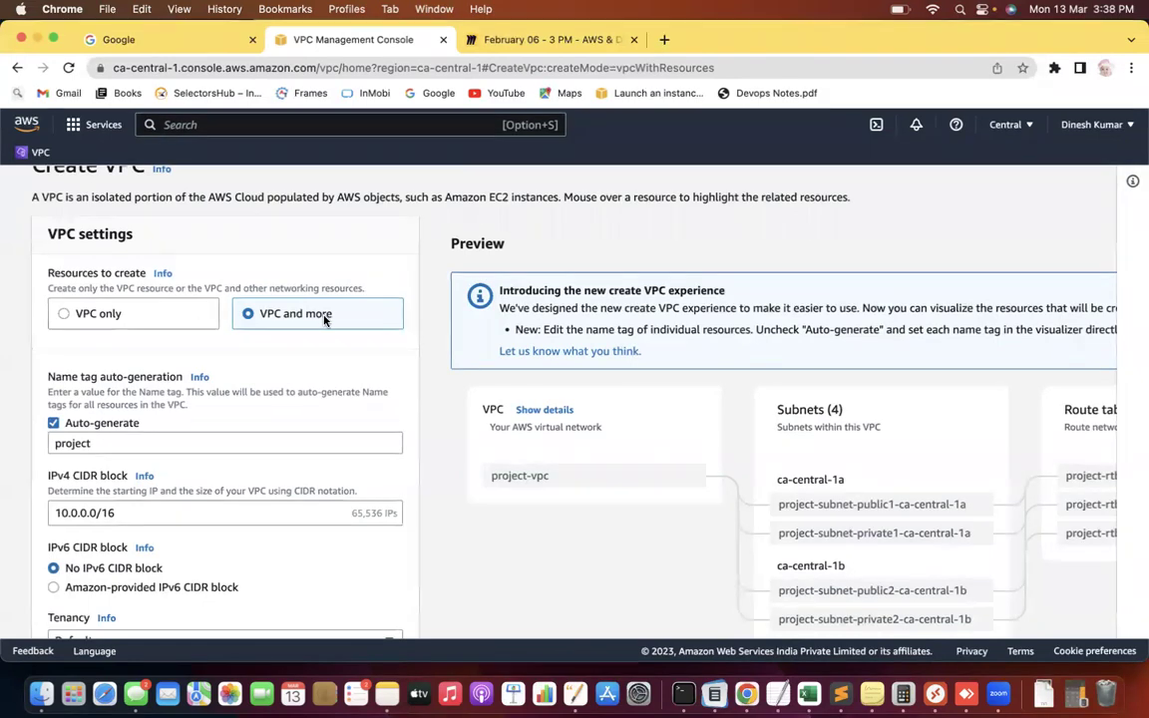
{"action": "left_click", "coordinate": [63, 312]}
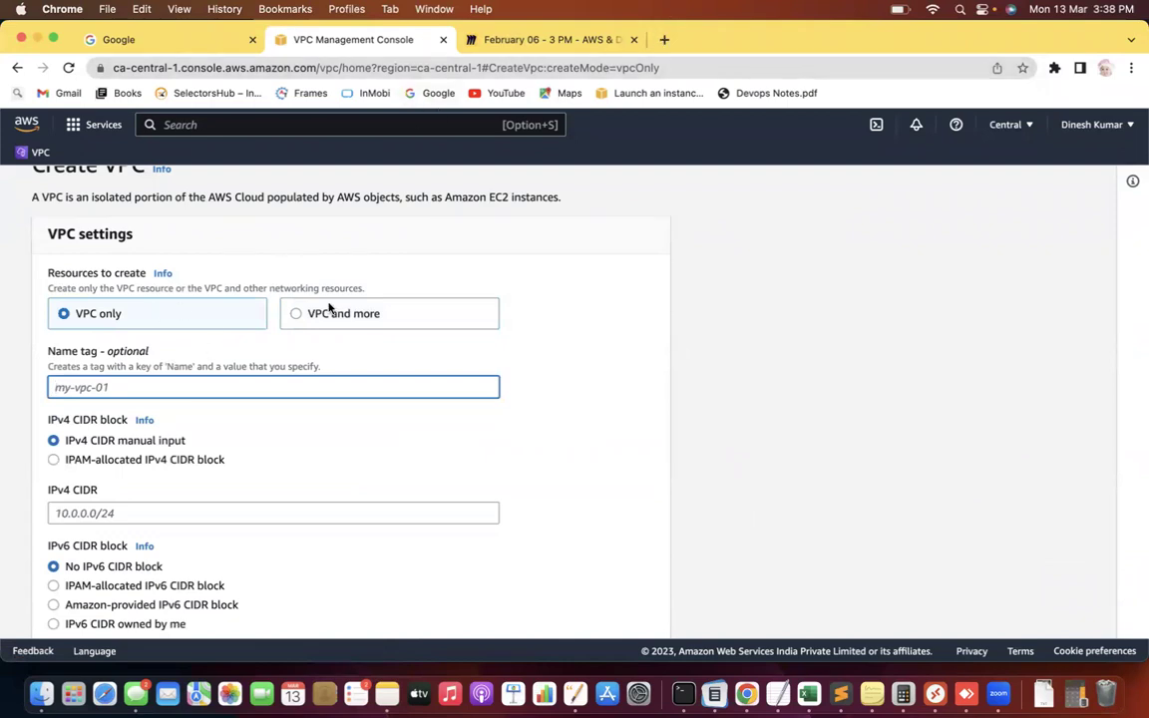
Step: Enter my-vpc-01 as the name tag of the new VPC
{"action": "left_click", "coordinate": [317, 271]}
{"action": "scroll", "coordinate": [310, 234], "scroll_direction": "down", "scroll_amount": 2}
{"action": "left_click", "coordinate": [52, 326]}
{"action": "type", "text": "my-vpc-01"}
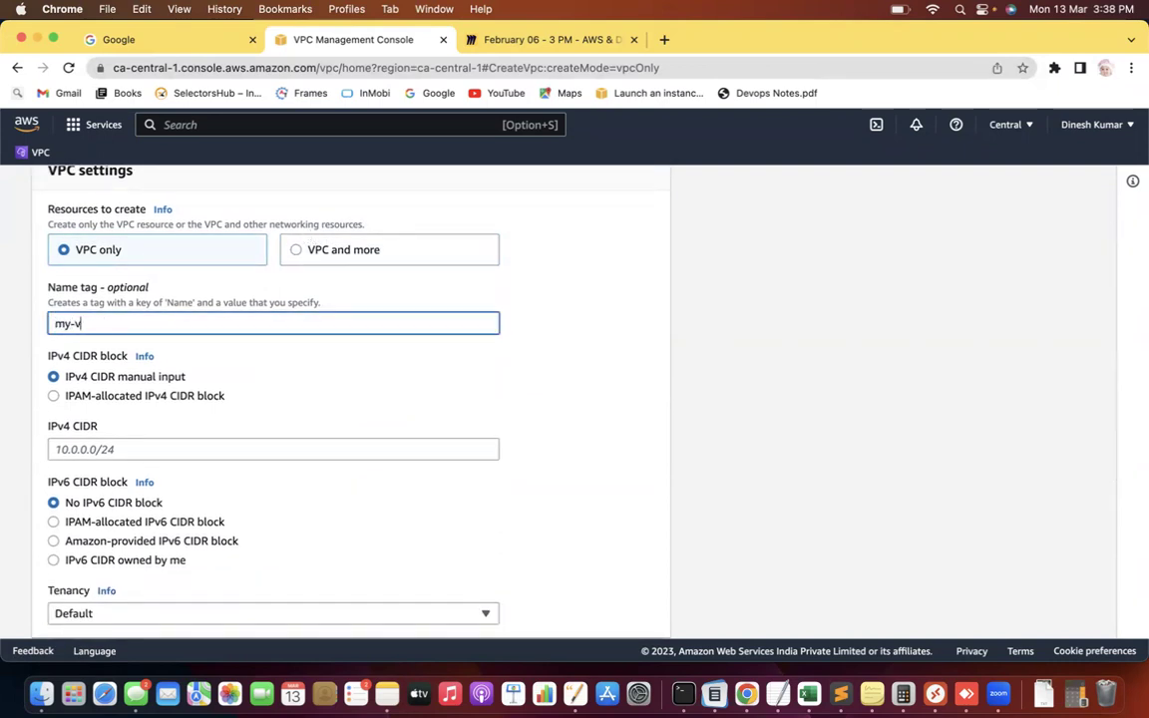
{"action": "left_click", "coordinate": [560, 374]}
{"action": "scroll", "coordinate": [560, 374], "scroll_direction": "down", "scroll_amount": 2}
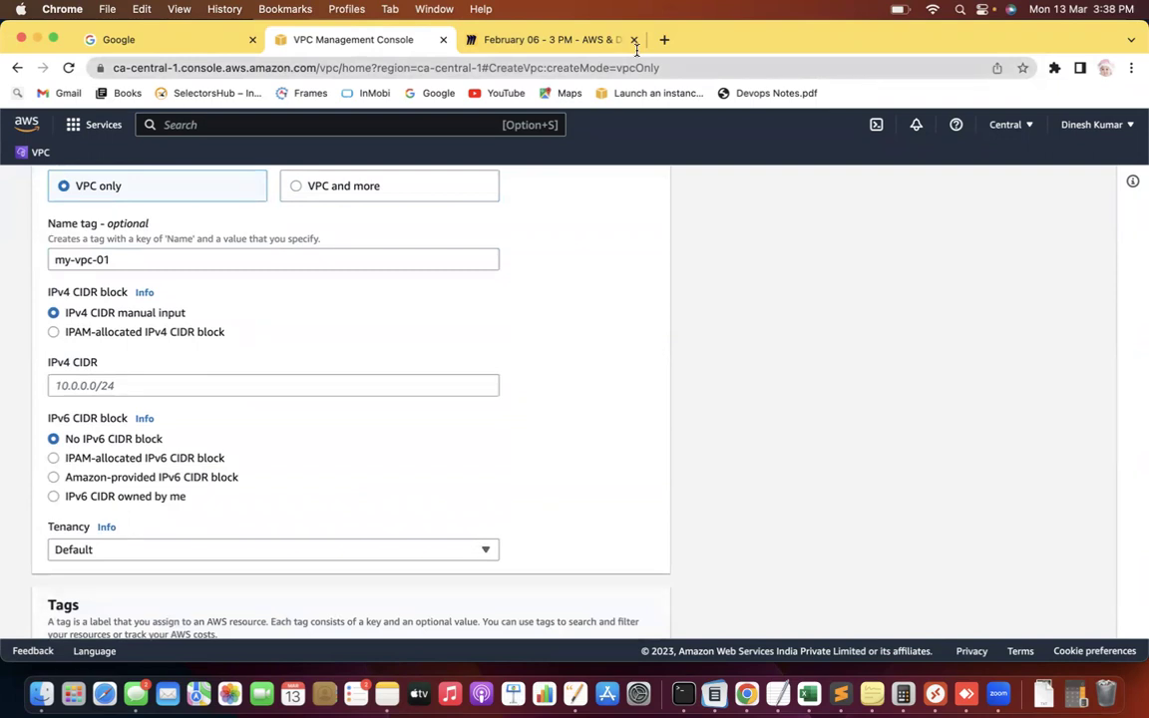
Step: Examine the two IPv4 CIDR block options, manual input and IPAM-allocated, in the VPC settings
{"action": "left_click_drag", "start_coordinate": [81, 313], "coordinate": [161, 319]}
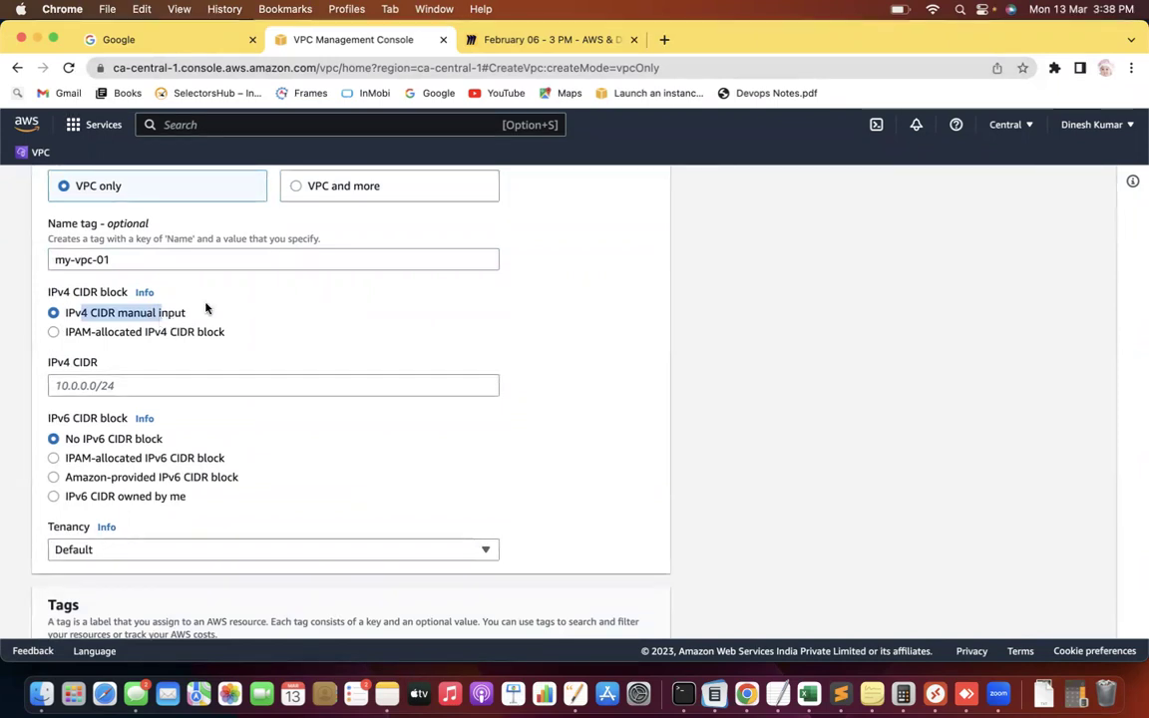
{"action": "left_click", "coordinate": [206, 309]}
{"action": "left_click_drag", "start_coordinate": [70, 336], "coordinate": [223, 338]}
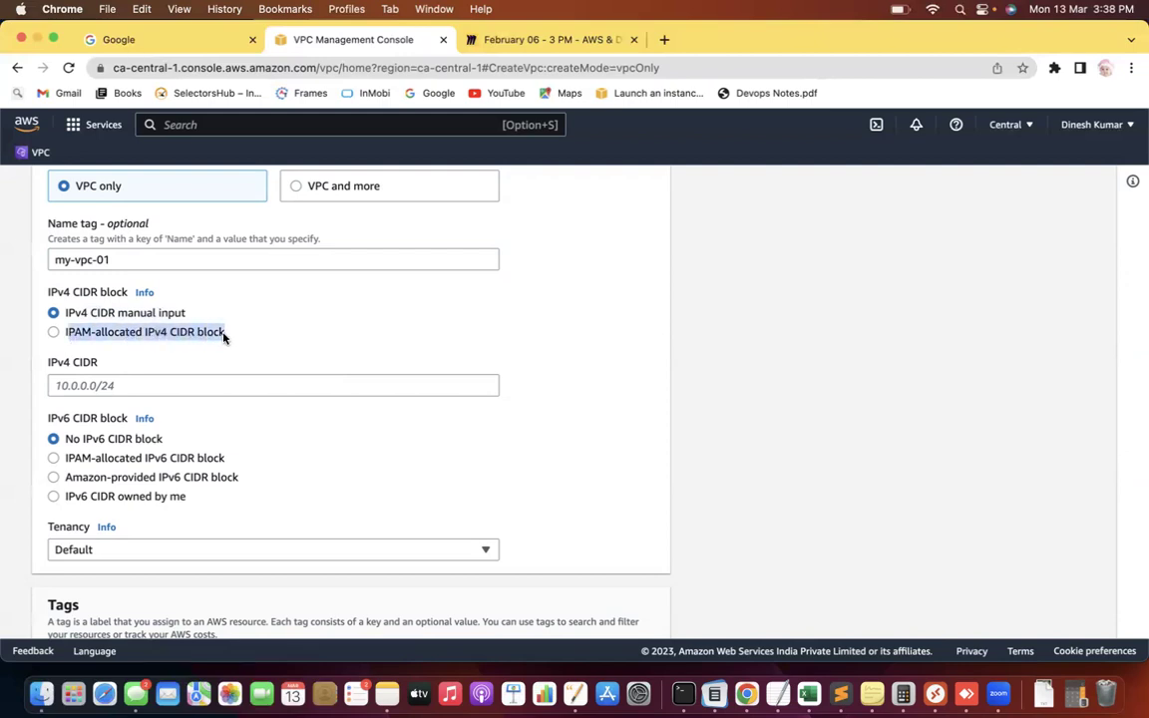
{"action": "left_click", "coordinate": [203, 324]}
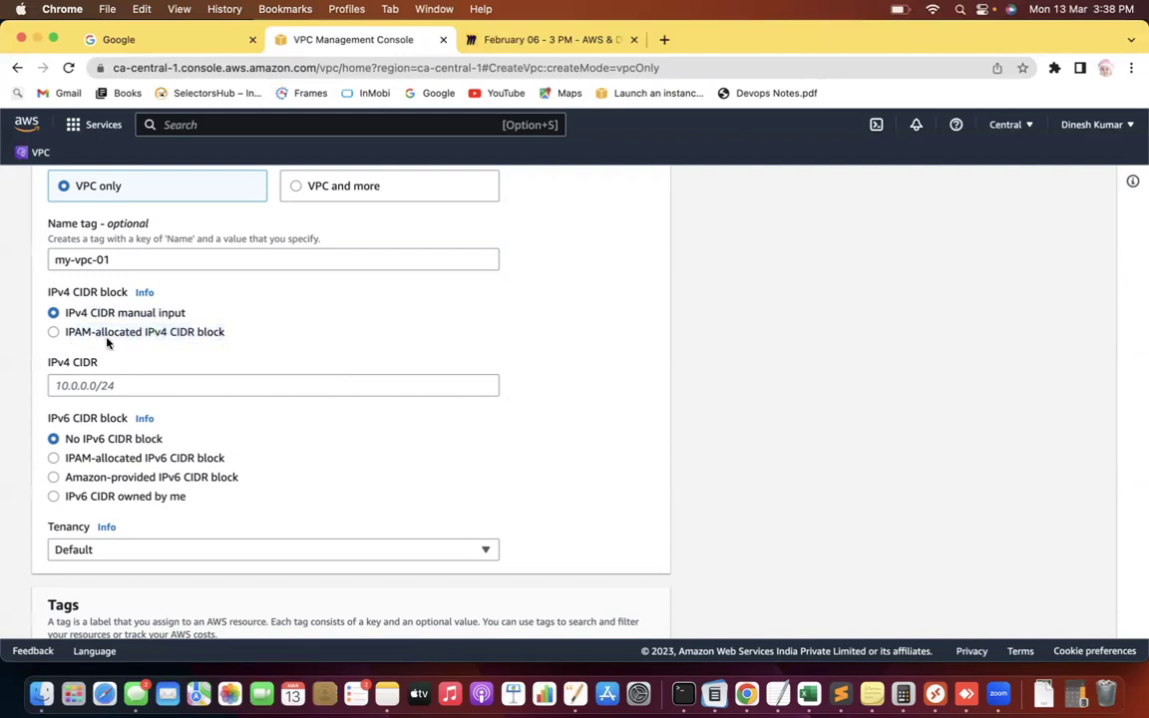
{"action": "left_click_drag", "start_coordinate": [84, 315], "coordinate": [199, 311]}
{"action": "left_click_drag", "start_coordinate": [90, 331], "coordinate": [228, 337]}
{"action": "left_click", "coordinate": [76, 315]}
{"action": "left_click_drag", "start_coordinate": [101, 316], "coordinate": [240, 320]}
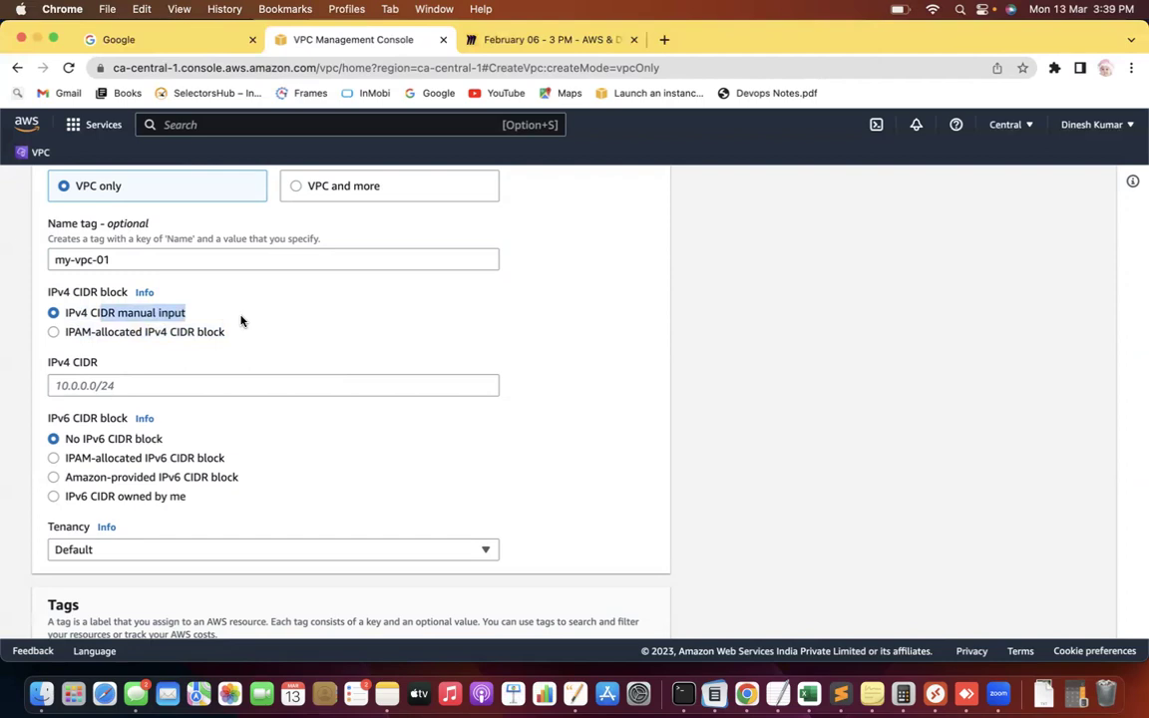
{"action": "left_click", "coordinate": [67, 436]}
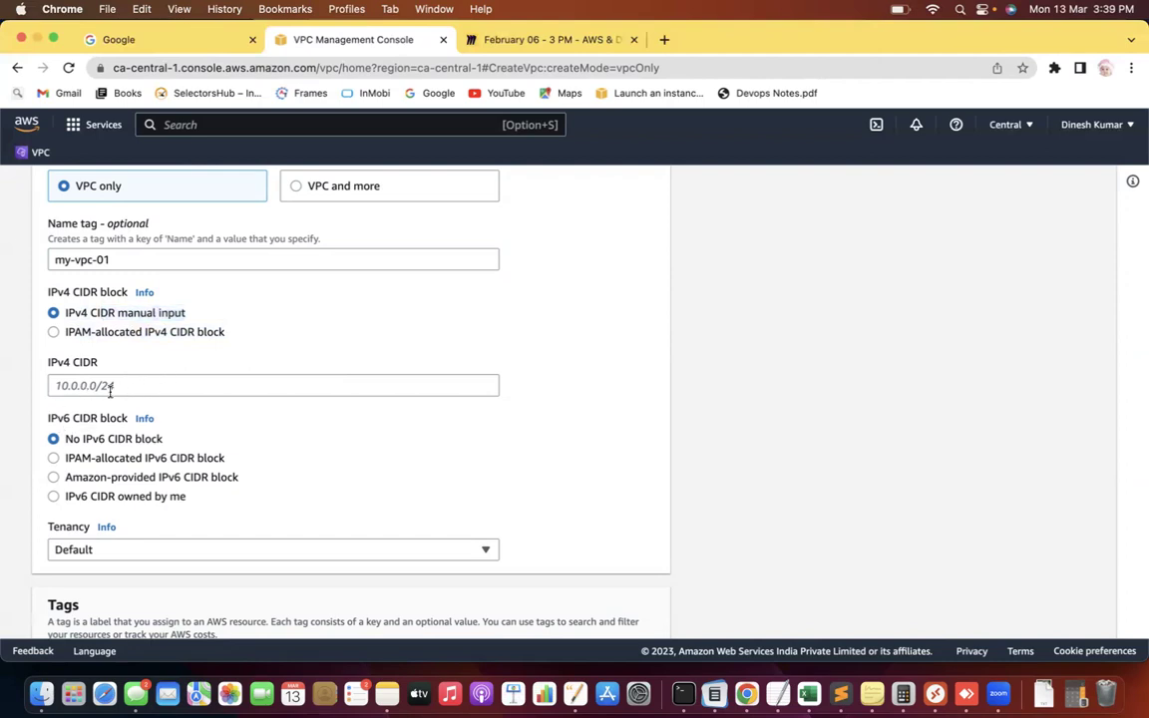
Step: Set the IPv4 CIDR of the new VPC to 10.0.0.0/24
{"action": "left_click", "coordinate": [56, 385]}
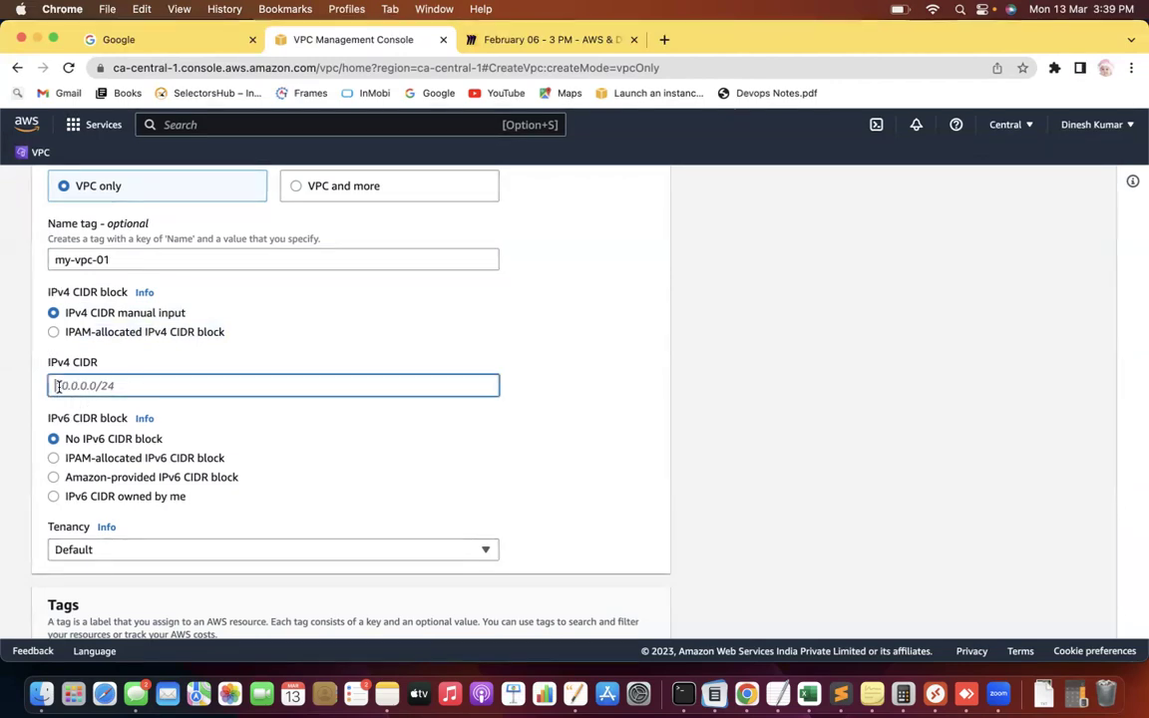
{"action": "type", "text": "10.0.0.0/24"}
{"action": "left_click", "coordinate": [271, 417]}
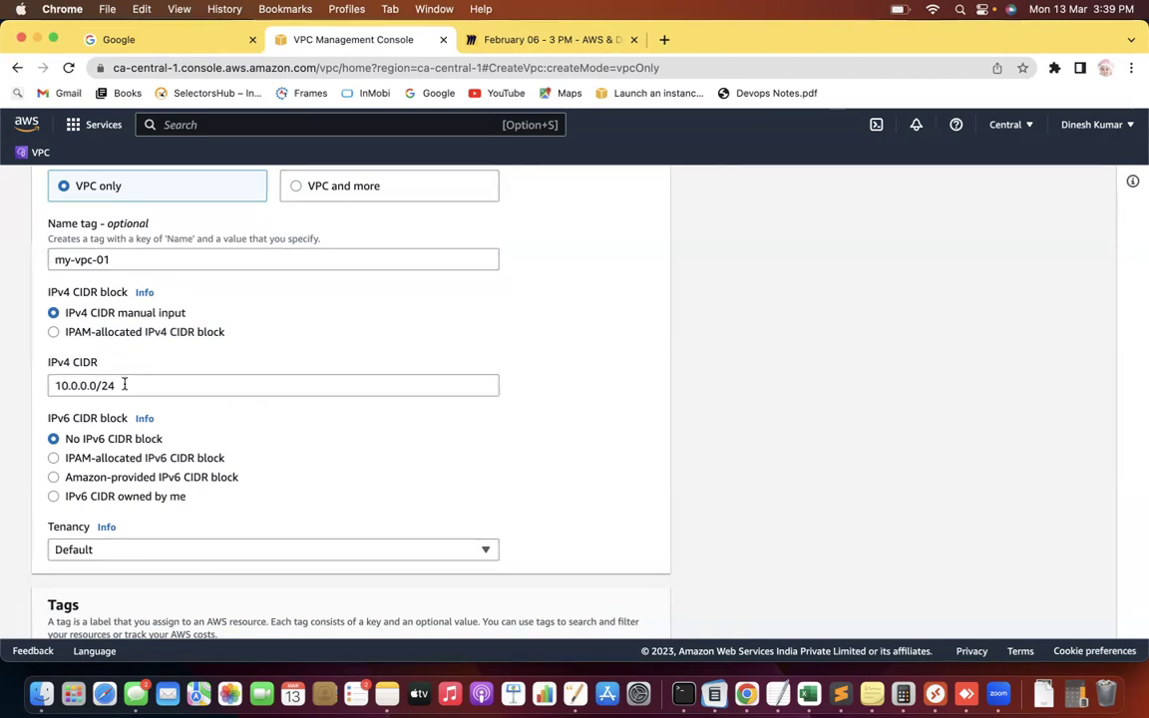
Step: Search Google for ipaddressguide in a new browser tab to look up the VPC's CIDR range
{"action": "left_click_drag", "start_coordinate": [123, 386], "coordinate": [88, 385]}
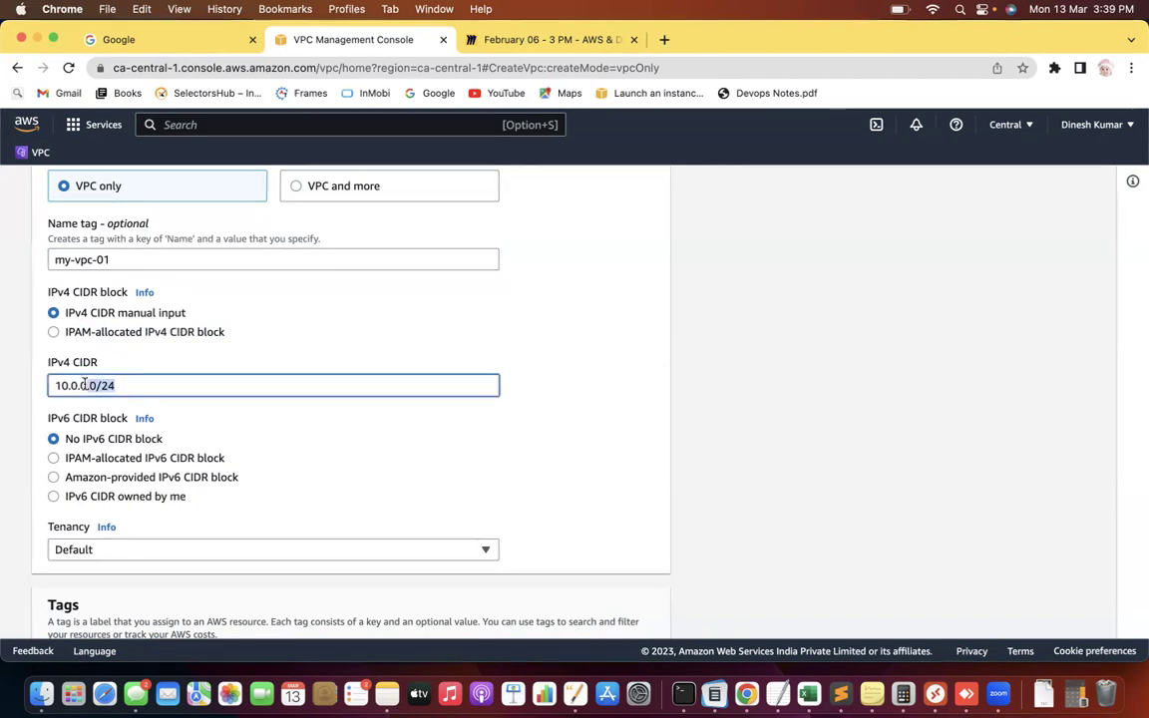
{"action": "left_click", "coordinate": [664, 40]}
{"action": "type", "text": "ipa"}
{"action": "key", "text": "Return"}
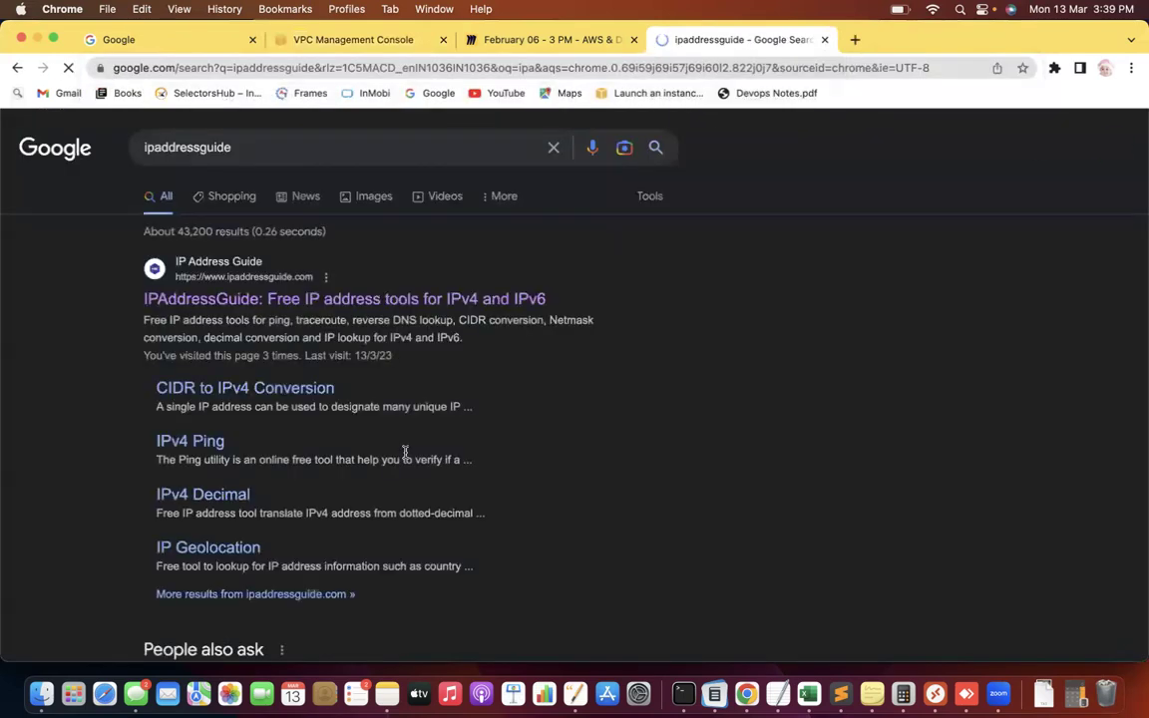
Step: Open the IPAddressGuide site and convert the CIDR 10.0.0.0/24 to its IPv4 range, checking the total host value
{"action": "left_click", "coordinate": [385, 300]}
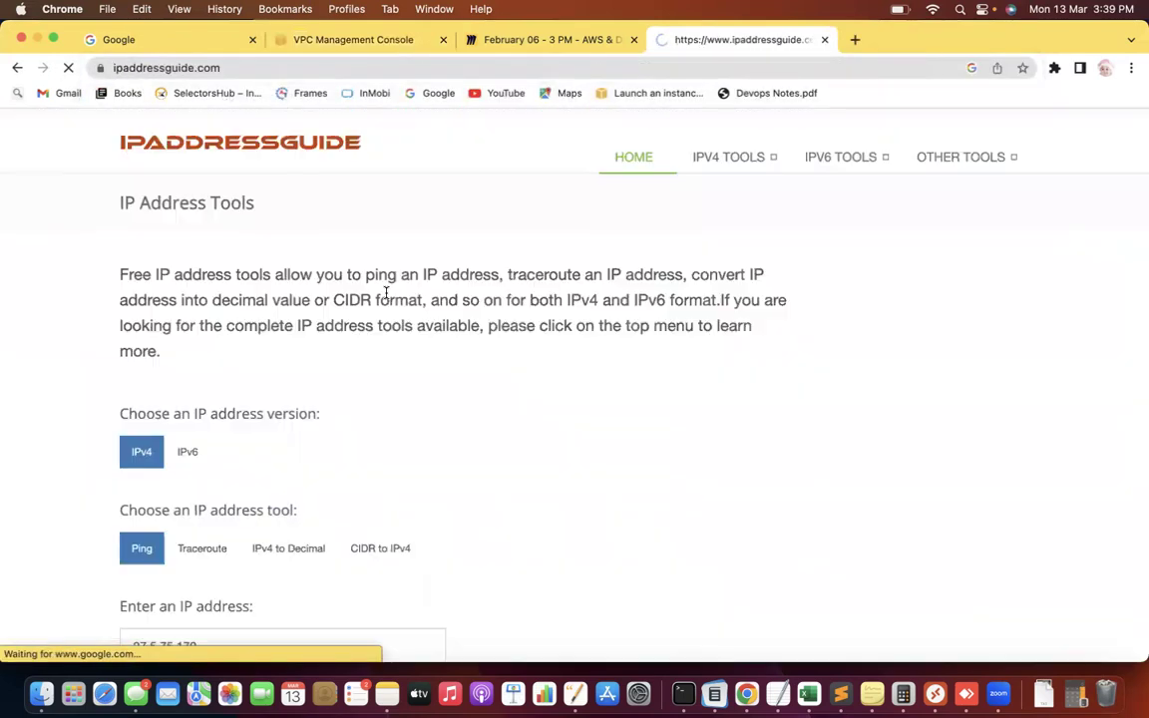
{"action": "left_click", "coordinate": [723, 604]}
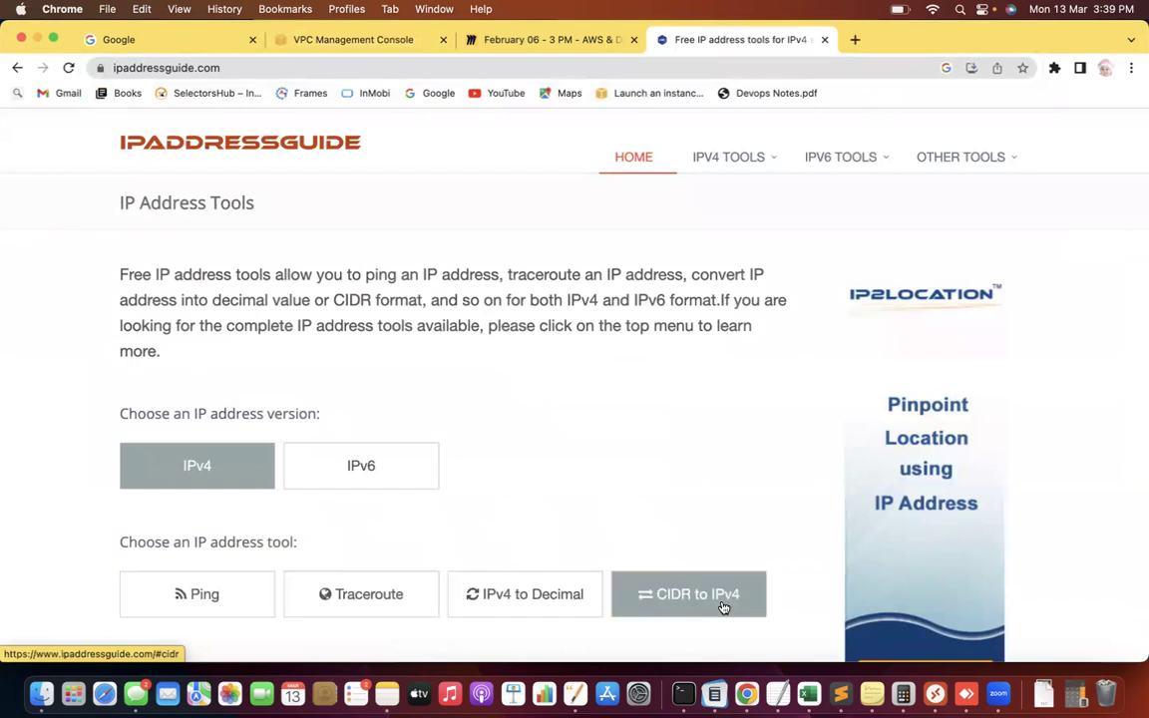
{"action": "scroll", "coordinate": [451, 325], "scroll_direction": "down", "scroll_amount": 3}
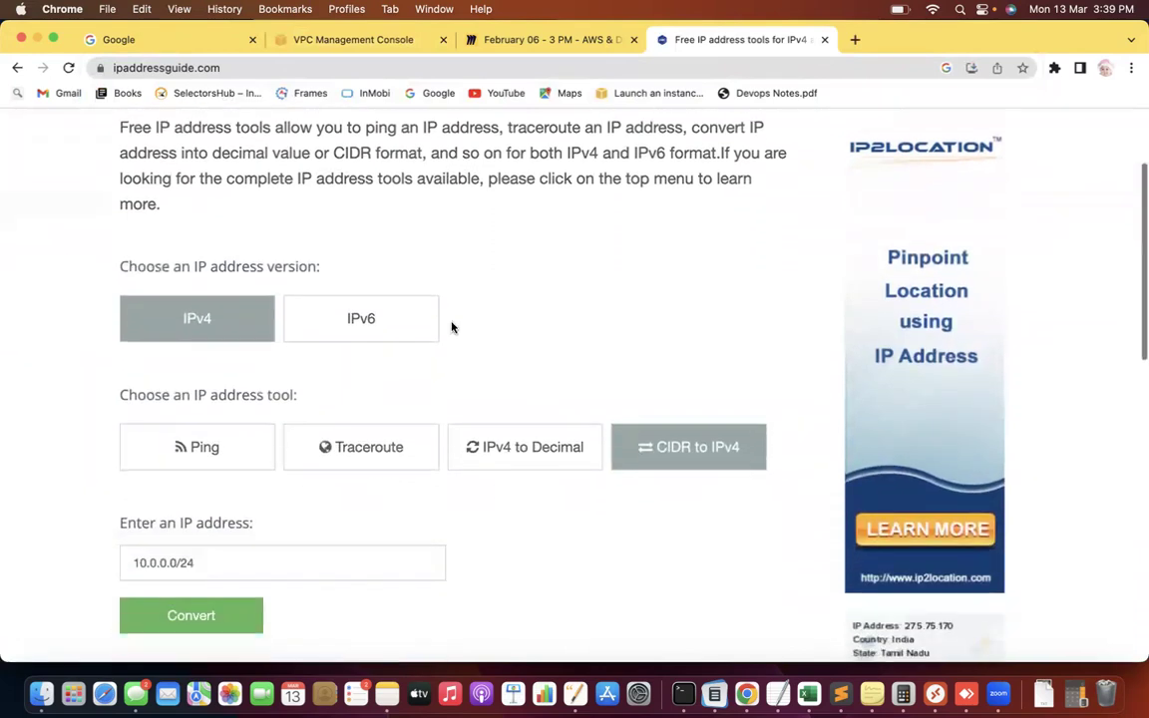
{"action": "triple_click", "coordinate": [212, 513]}
{"action": "key", "text": "BackSpace"}
{"action": "type", "text": "10.0.0.0/24"}
{"action": "left_click", "coordinate": [195, 576]}
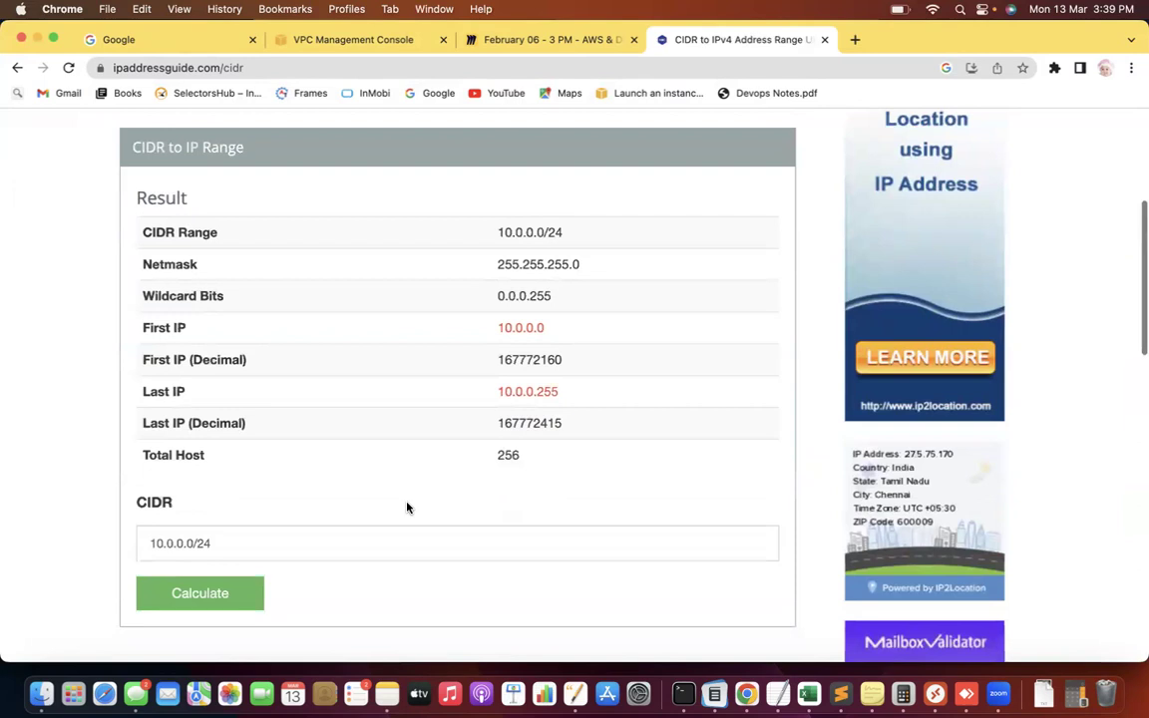
{"action": "left_click_drag", "start_coordinate": [521, 455], "coordinate": [423, 467]}
{"action": "scroll", "coordinate": [423, 467], "scroll_direction": "up", "scroll_amount": 2}
{"action": "scroll", "coordinate": [424, 469], "scroll_direction": "up", "scroll_amount": 5}
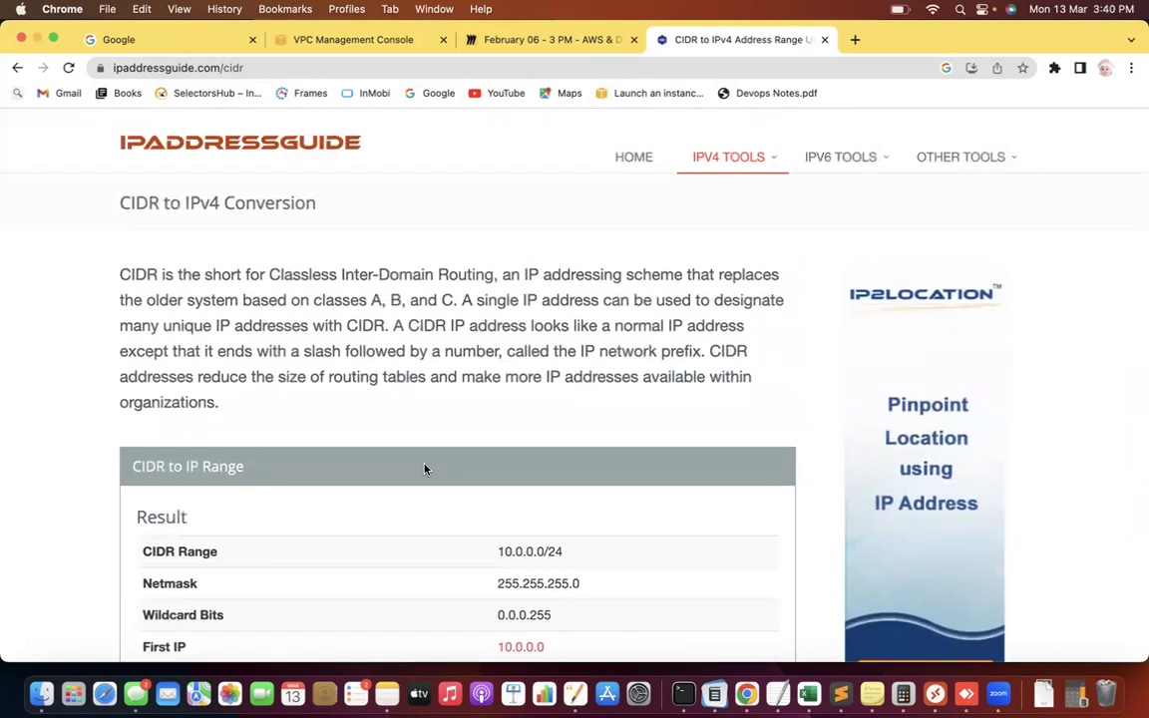
Step: Calculate the IP range for the CIDR 10.0.0.0/16 and check its total host value
{"action": "scroll", "coordinate": [424, 468], "scroll_direction": "down", "scroll_amount": 9}
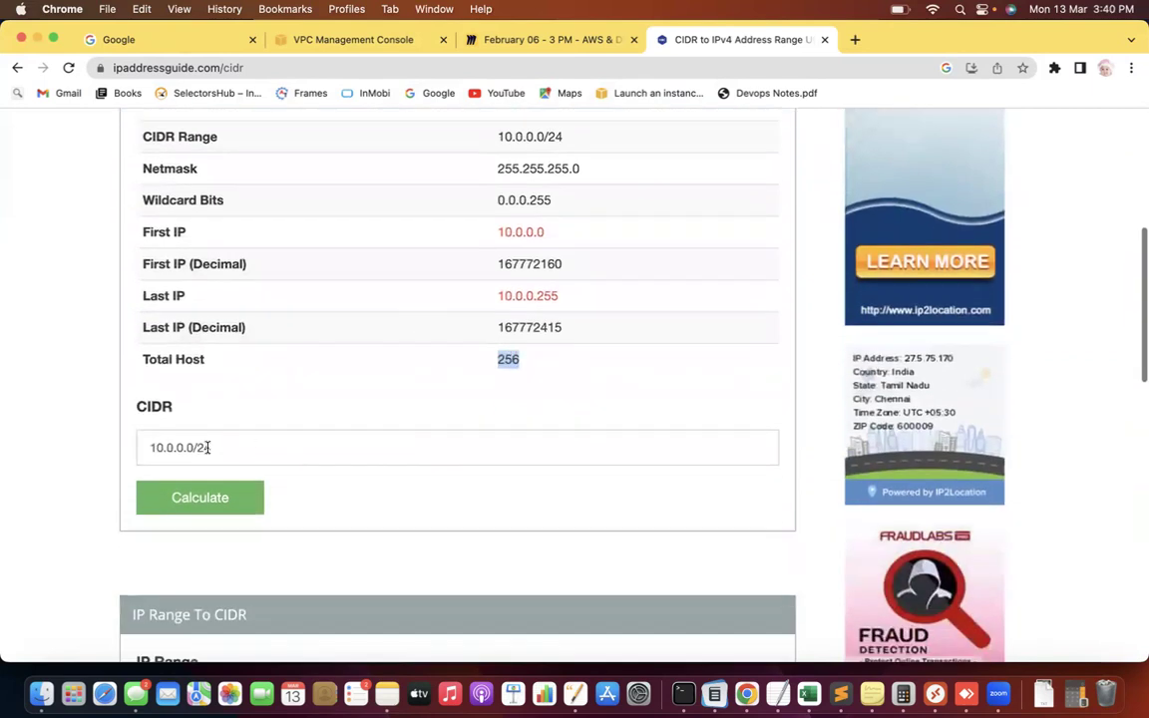
{"action": "left_click", "coordinate": [206, 448]}
{"action": "key", "text": "BackSpace"}
{"action": "key", "text": "BackSpace"}
{"action": "type", "text": "16"}
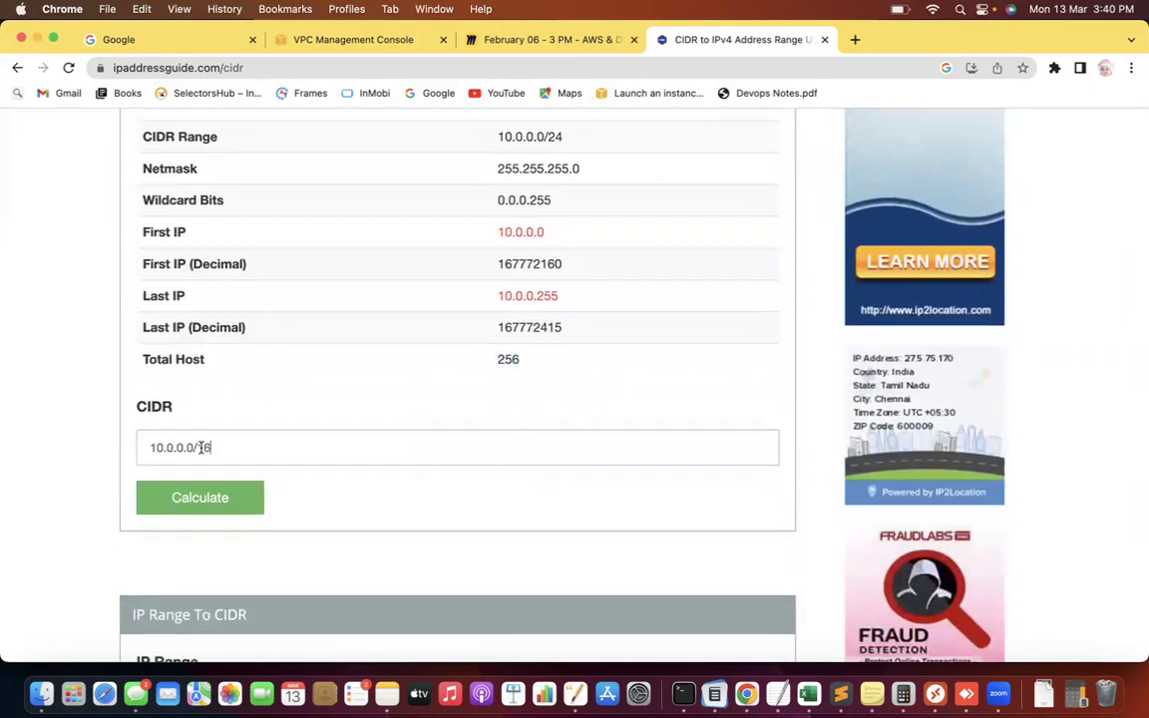
{"action": "left_click", "coordinate": [238, 501]}
{"action": "scroll", "coordinate": [238, 506], "scroll_direction": "down", "scroll_amount": 9}
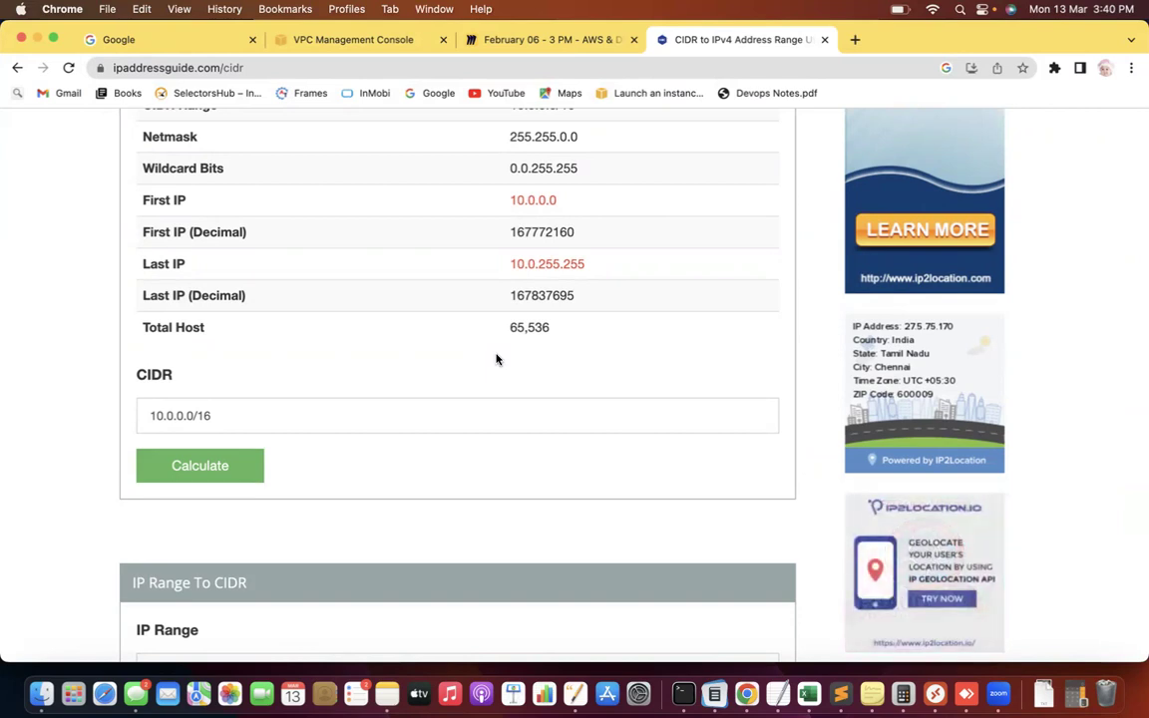
{"action": "left_click_drag", "start_coordinate": [553, 331], "coordinate": [468, 335]}
Step: Return to the VPC creation form in AWS and change the IPv4 CIDR of the new VPC to 10.0.0.0/16
{"action": "left_click", "coordinate": [333, 42]}
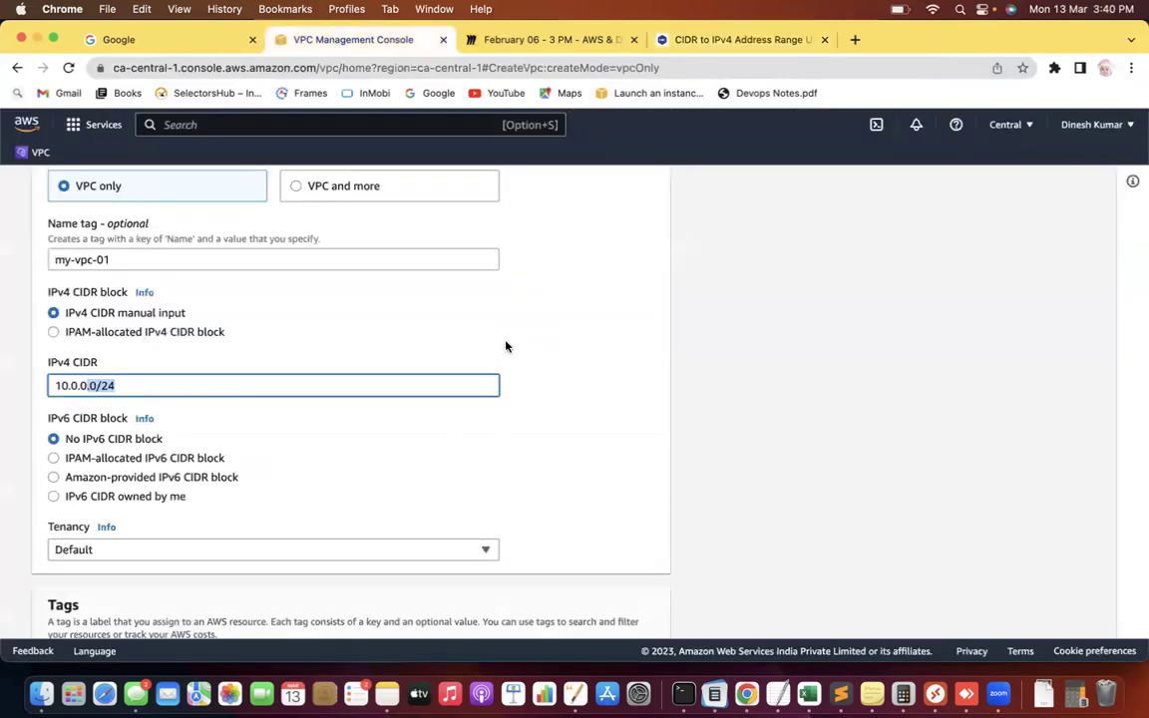
{"action": "double_click", "coordinate": [106, 385]}
{"action": "type", "text": "16"}
{"action": "left_click", "coordinate": [576, 335]}
{"action": "scroll", "coordinate": [575, 333], "scroll_direction": "down", "scroll_amount": 3}
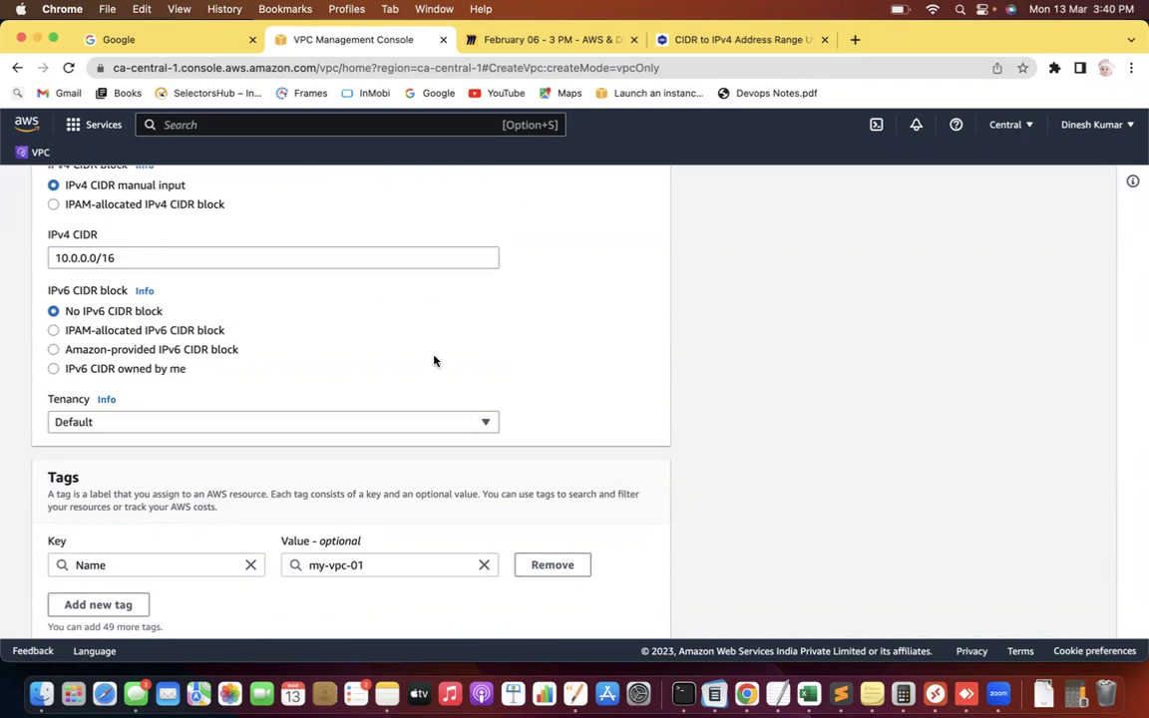
Step: Try out the Dedicated and Default tenancy options for the new VPC
{"action": "scroll", "coordinate": [434, 361], "scroll_direction": "down", "scroll_amount": 2}
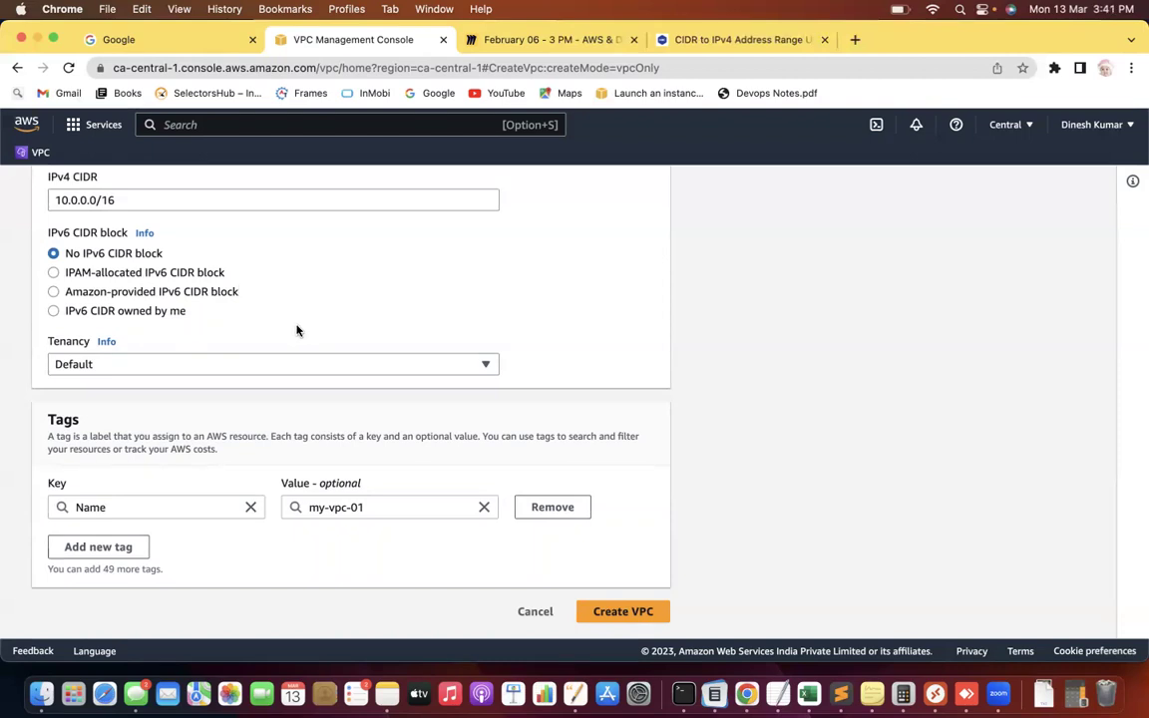
{"action": "left_click_drag", "start_coordinate": [47, 341], "coordinate": [83, 346]}
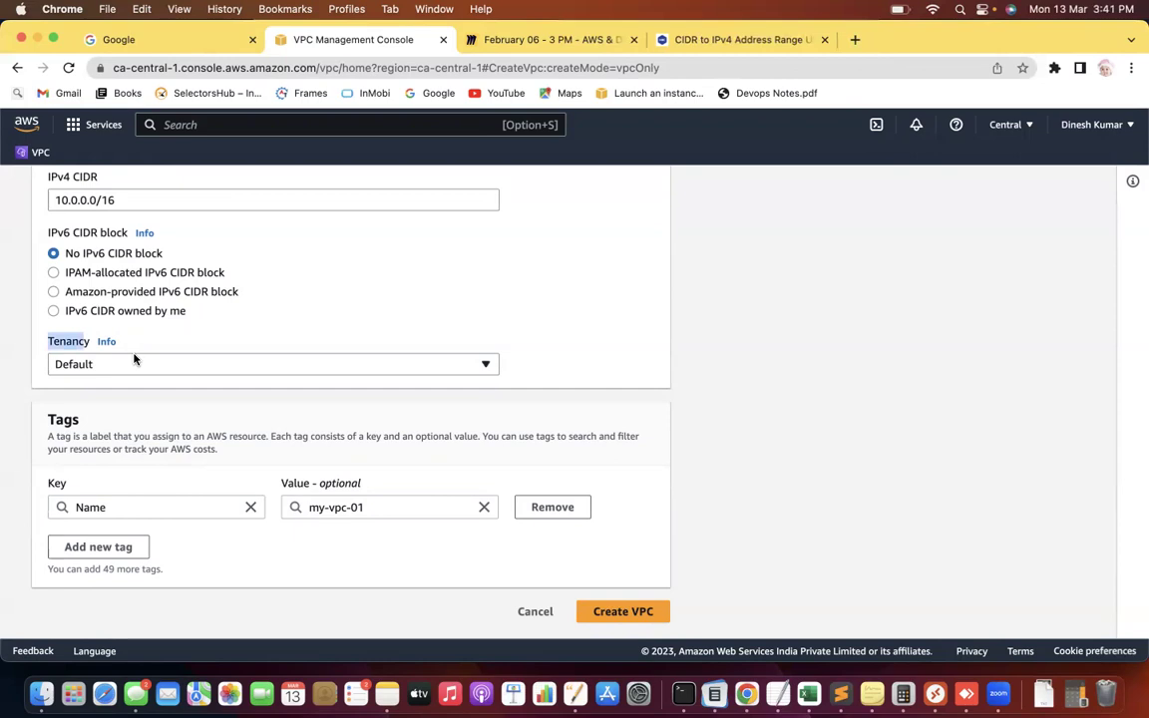
{"action": "left_click", "coordinate": [198, 364]}
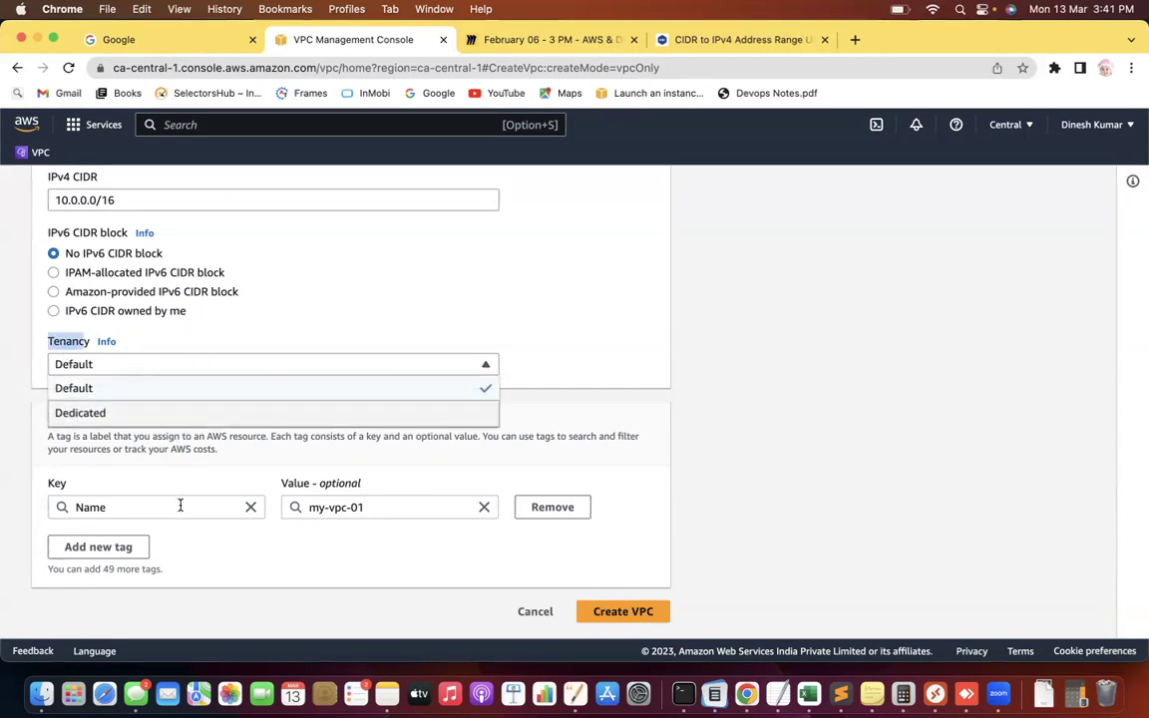
{"action": "left_click", "coordinate": [107, 418]}
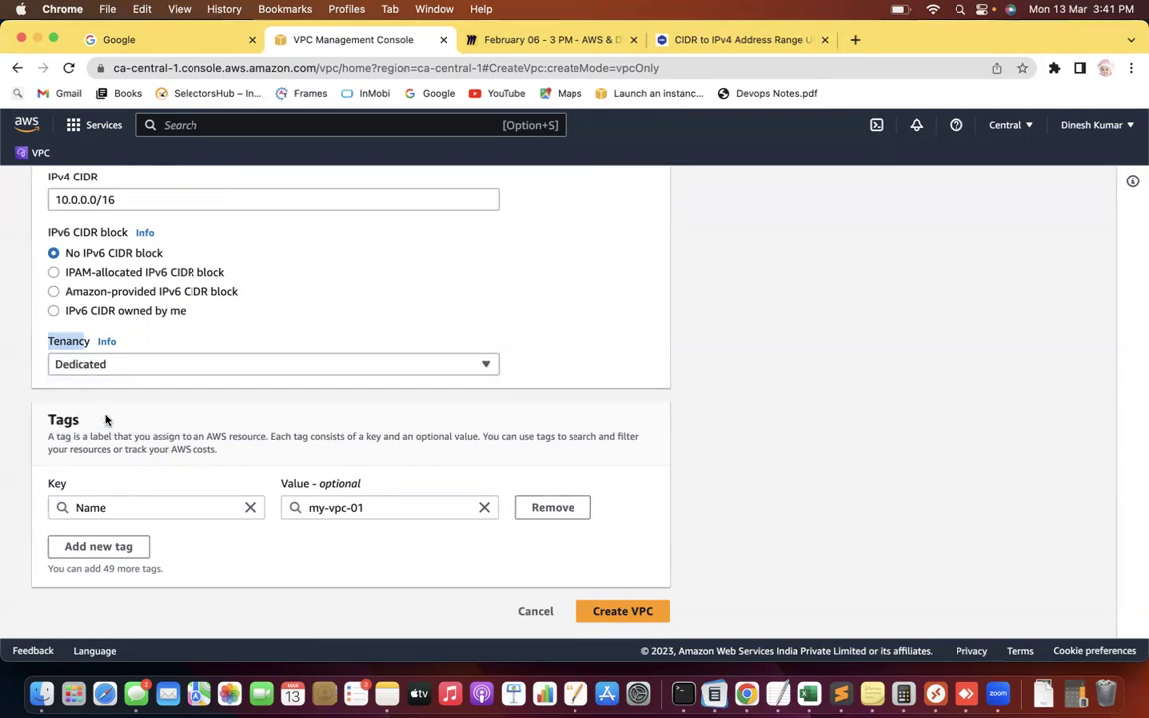
{"action": "left_click", "coordinate": [197, 365]}
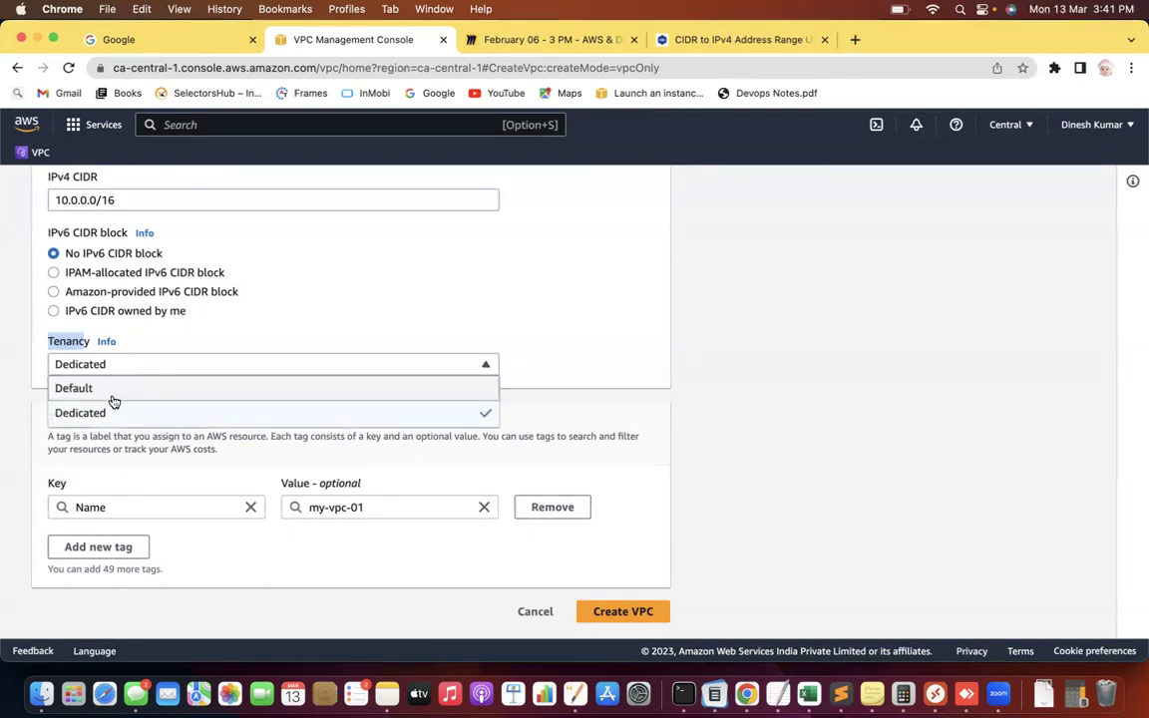
{"action": "left_click", "coordinate": [110, 393]}
{"action": "left_click", "coordinate": [133, 366]}
{"action": "left_click", "coordinate": [148, 415]}
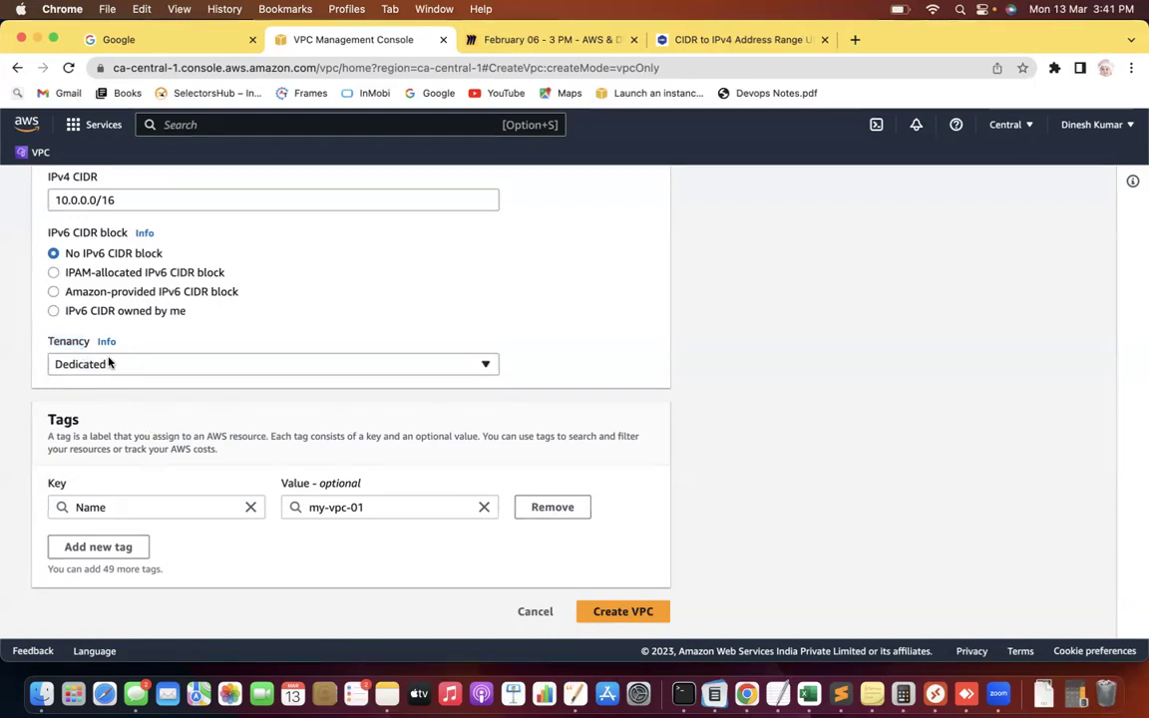
{"action": "left_click", "coordinate": [106, 363]}
{"action": "left_click", "coordinate": [73, 389]}
{"action": "left_click", "coordinate": [240, 369]}
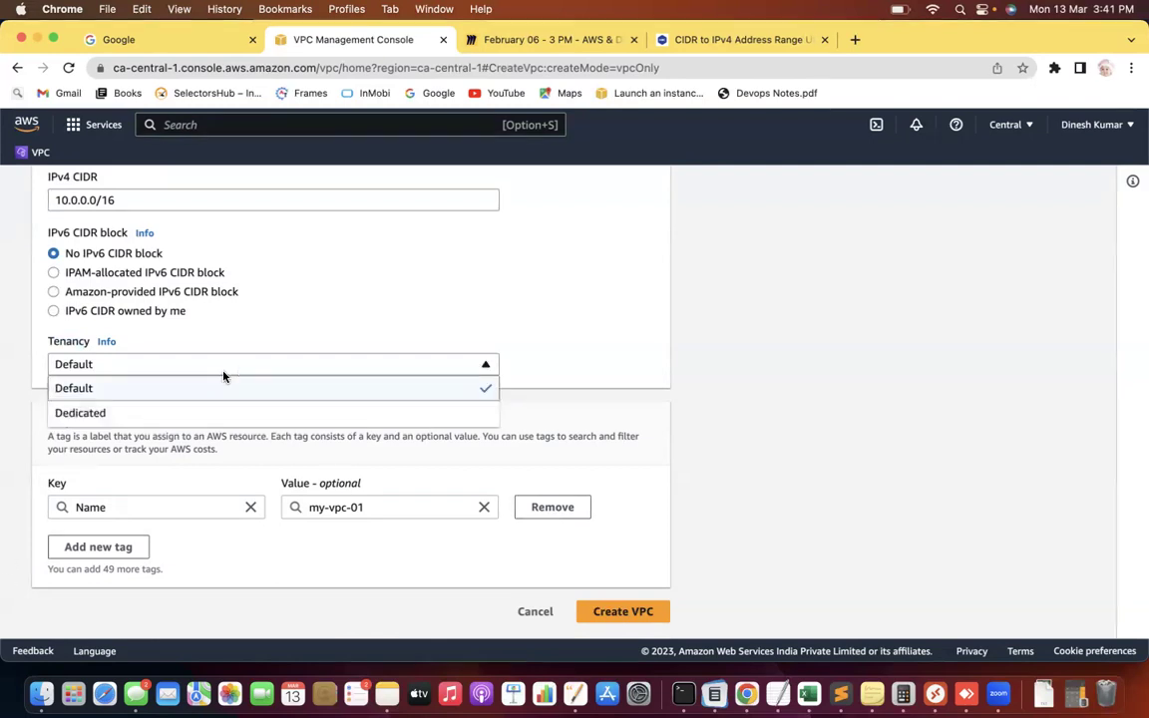
{"action": "left_click", "coordinate": [146, 414]}
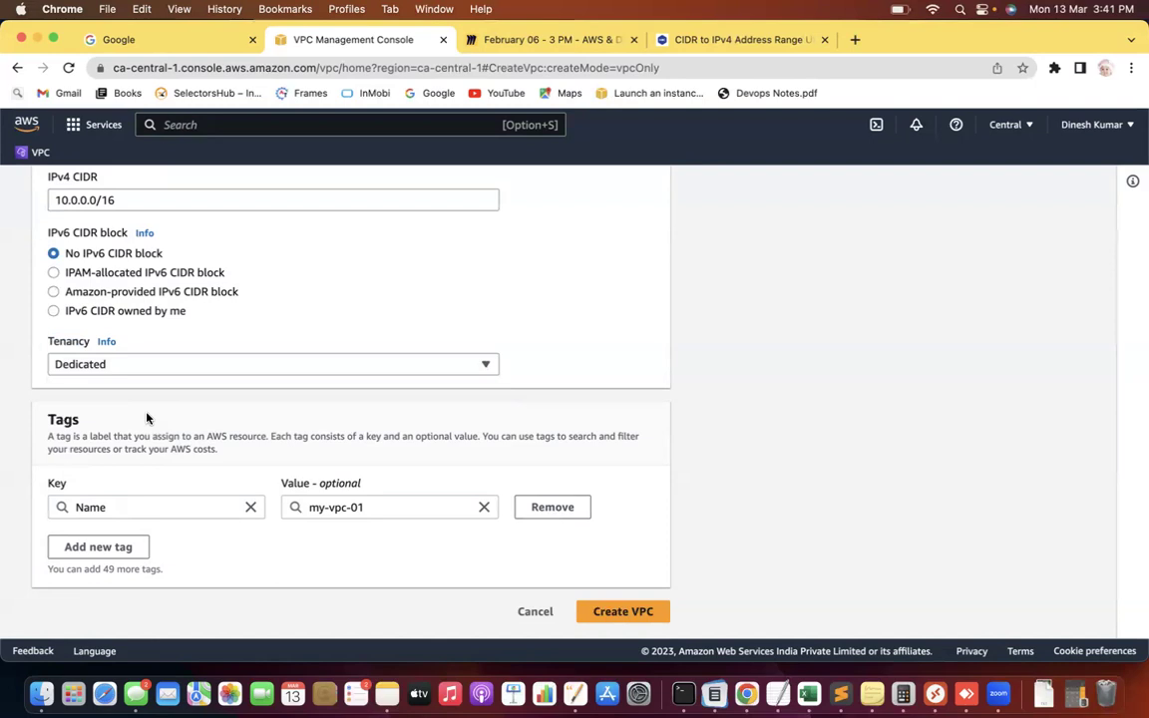
Step: Set the tenancy to Default and create the VPC my-vpc-01
{"action": "left_click", "coordinate": [184, 373]}
{"action": "left_click", "coordinate": [141, 389]}
{"action": "left_click", "coordinate": [621, 609]}
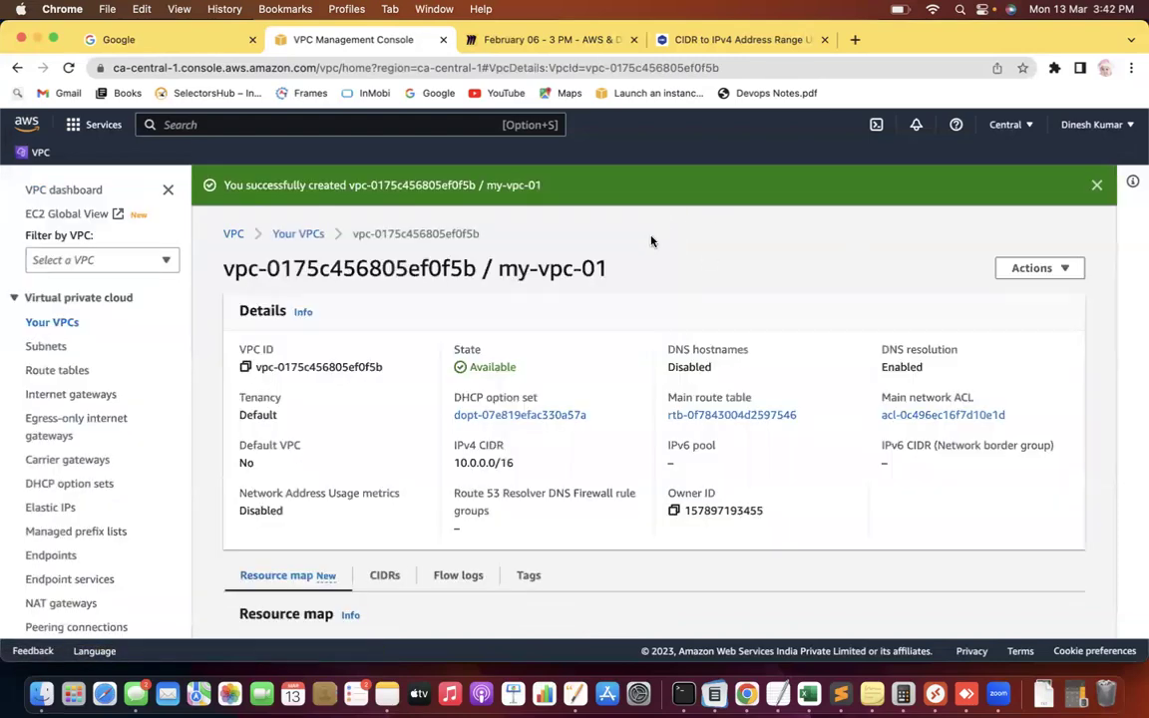
Step: Examine the ID, state and IPv4 CIDR in the new VPC's details, and the association status in its CIDRs list
{"action": "scroll", "coordinate": [651, 242], "scroll_direction": "down", "scroll_amount": 2}
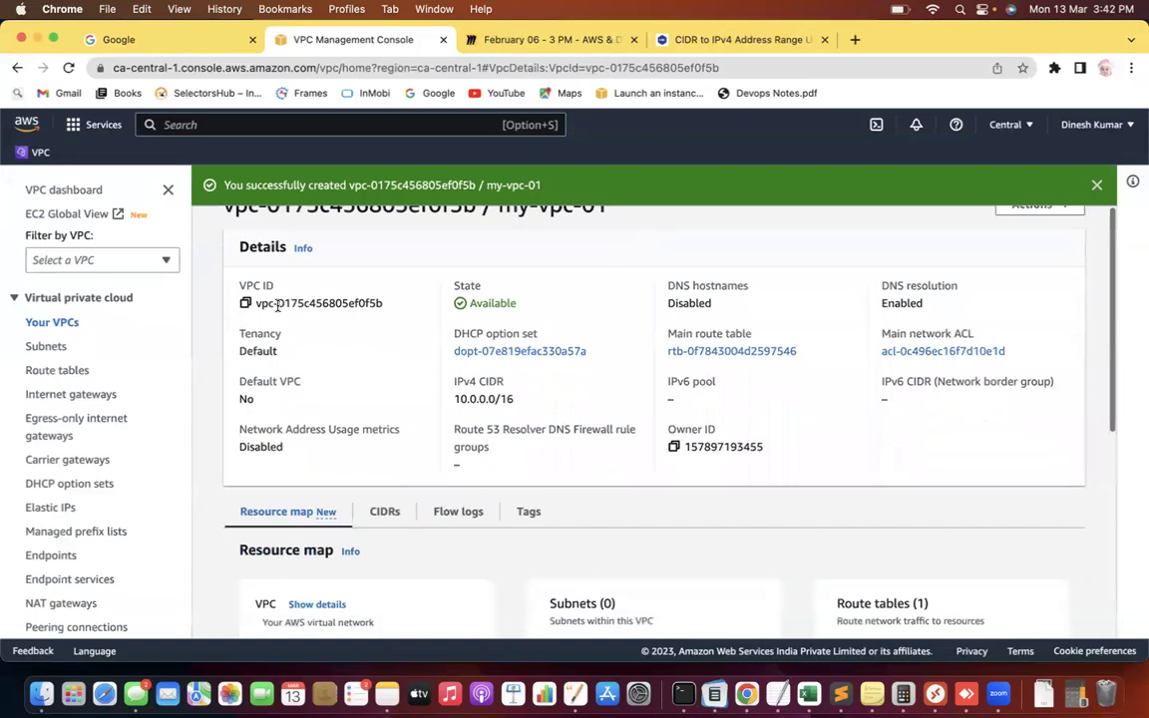
{"action": "left_click_drag", "start_coordinate": [256, 303], "coordinate": [382, 304]}
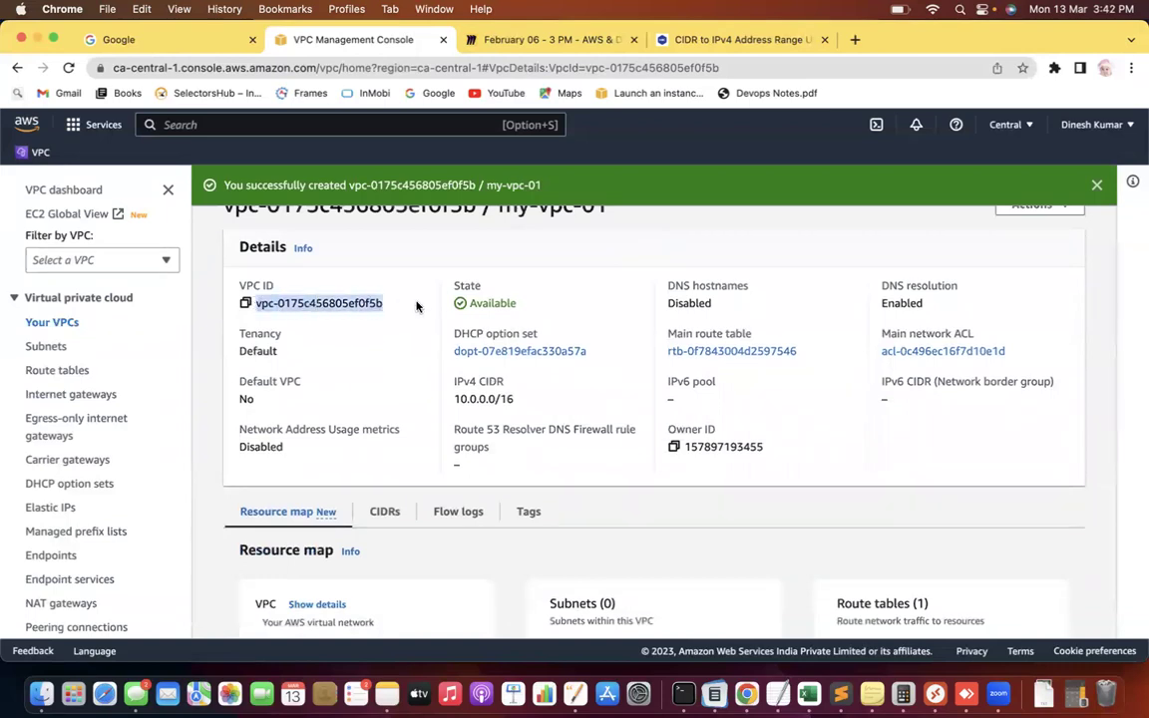
{"action": "left_click", "coordinate": [511, 313]}
{"action": "left_click_drag", "start_coordinate": [511, 313], "coordinate": [468, 304]}
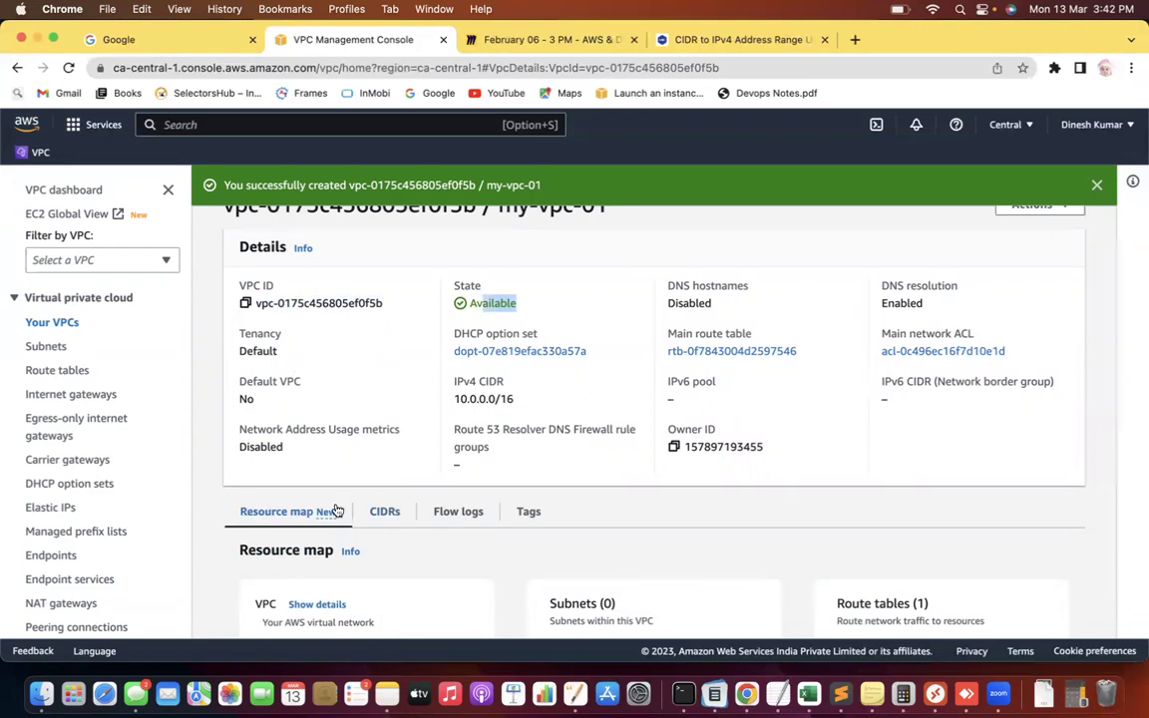
{"action": "left_click_drag", "start_coordinate": [516, 400], "coordinate": [454, 402]}
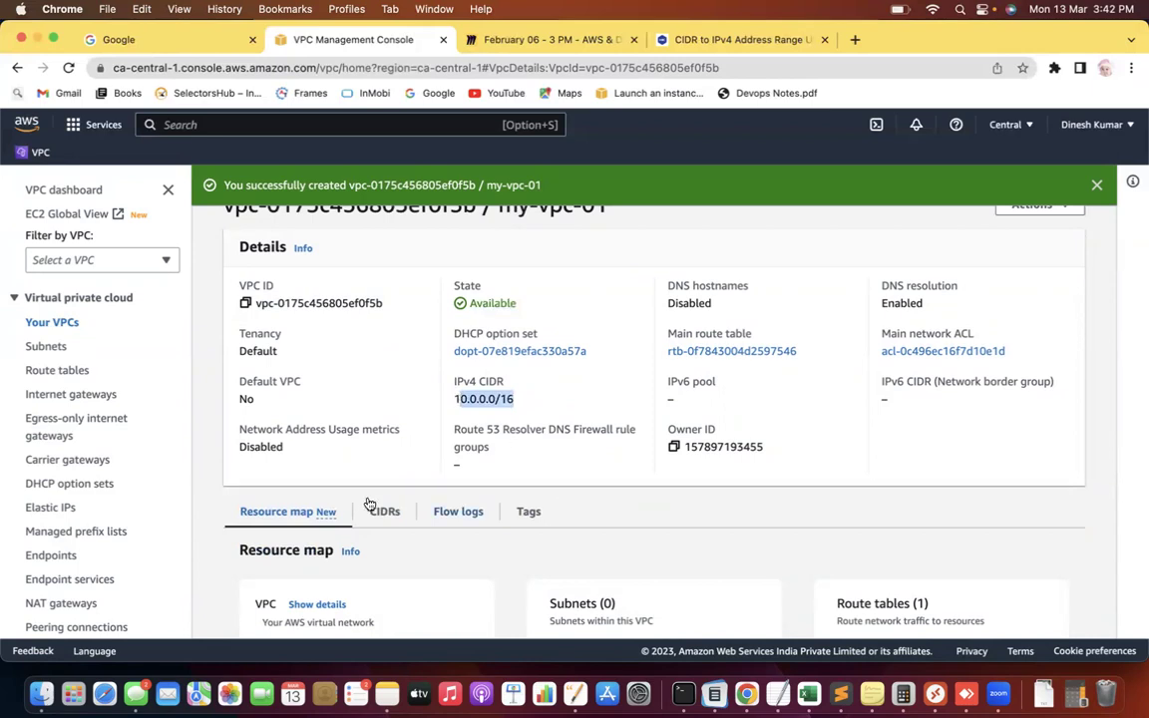
{"action": "scroll", "coordinate": [324, 457], "scroll_direction": "down", "scroll_amount": 4}
{"action": "scroll", "coordinate": [326, 457], "scroll_direction": "up", "scroll_amount": 3}
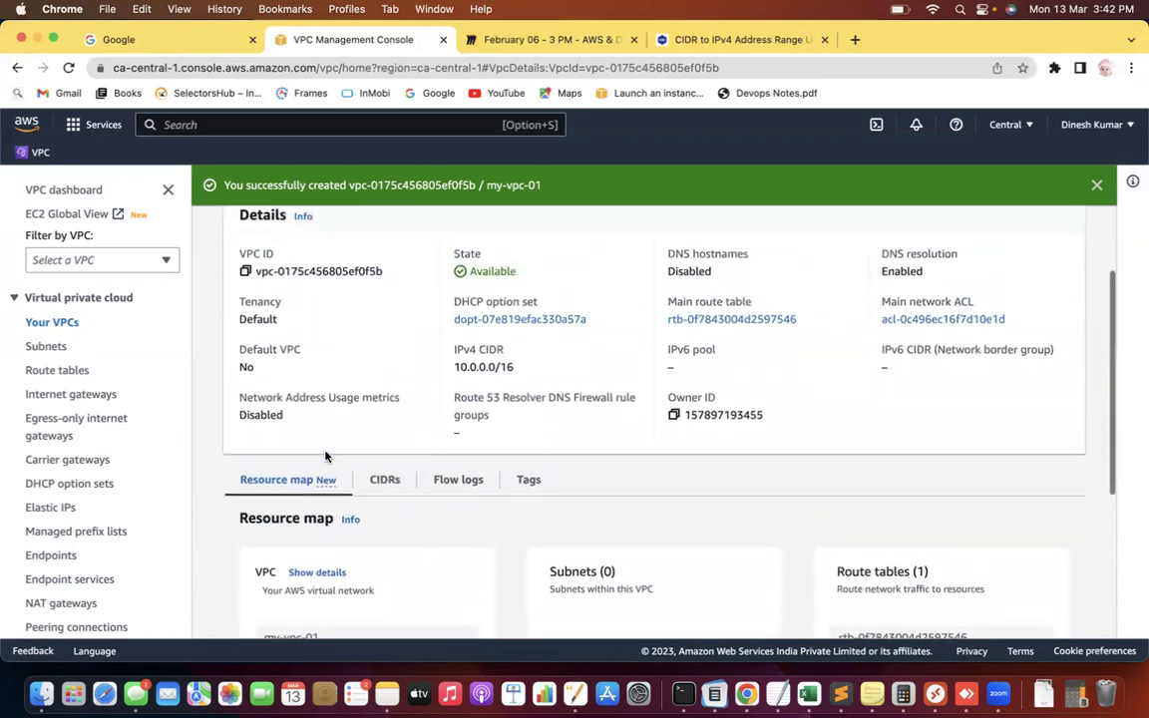
{"action": "left_click", "coordinate": [387, 480]}
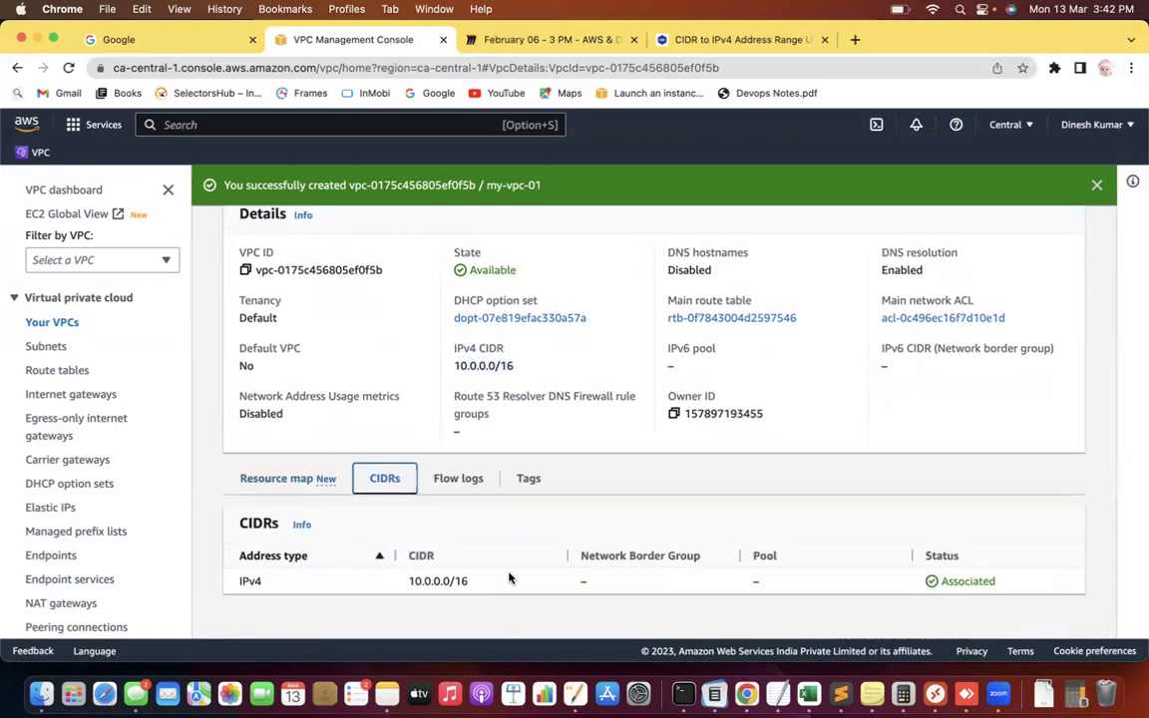
{"action": "left_click_drag", "start_coordinate": [480, 584], "coordinate": [444, 584]}
{"action": "left_click", "coordinate": [1032, 580]}
{"action": "left_click_drag", "start_coordinate": [1031, 580], "coordinate": [927, 585]}
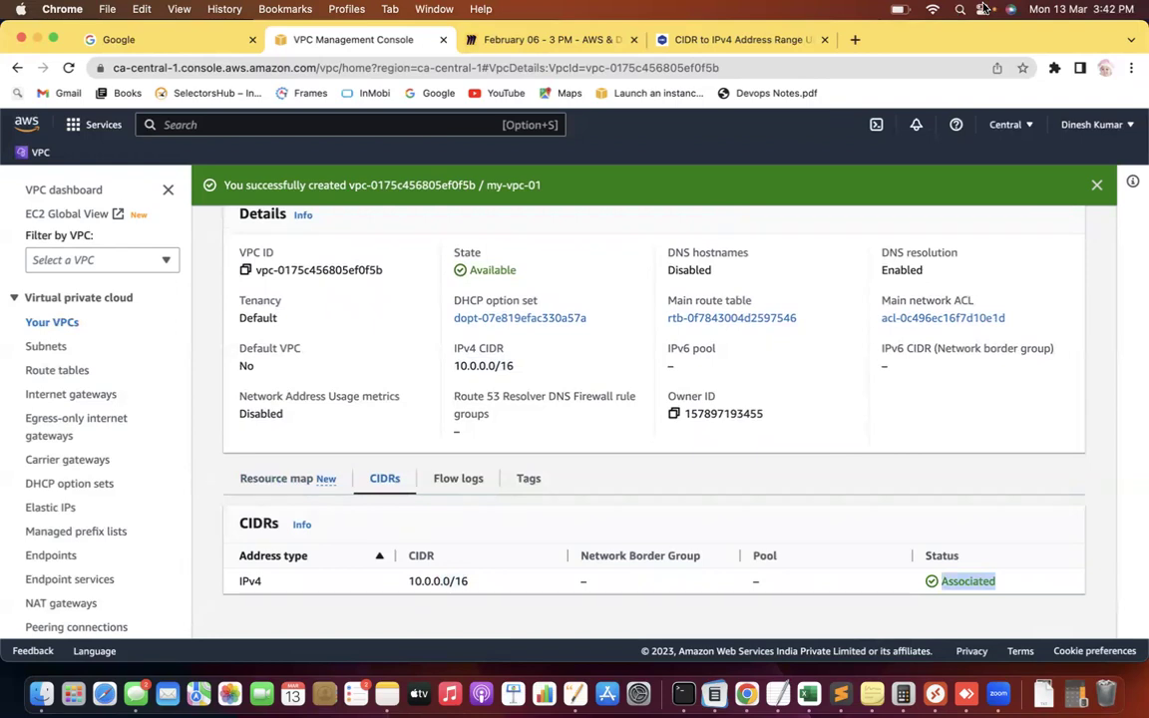
Step: Start creating another VPC from the list of VPCs and enter my-vpc-02 as its name tag
{"action": "left_click", "coordinate": [52, 324]}
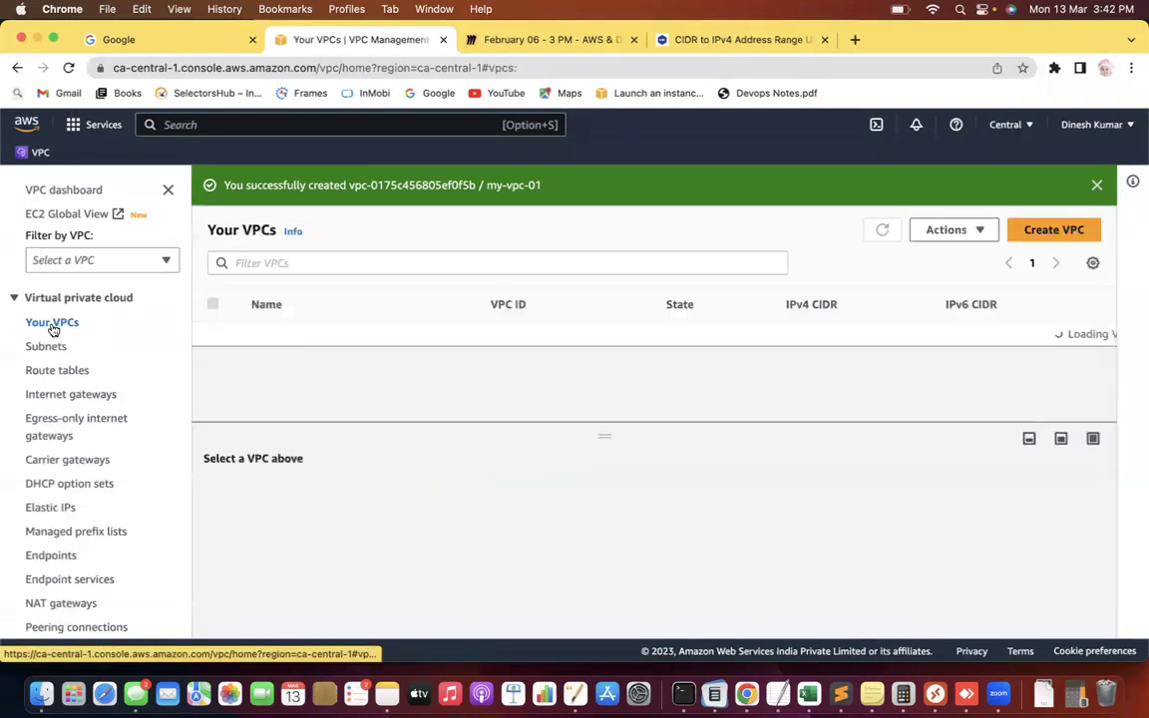
{"action": "left_click", "coordinate": [1053, 233]}
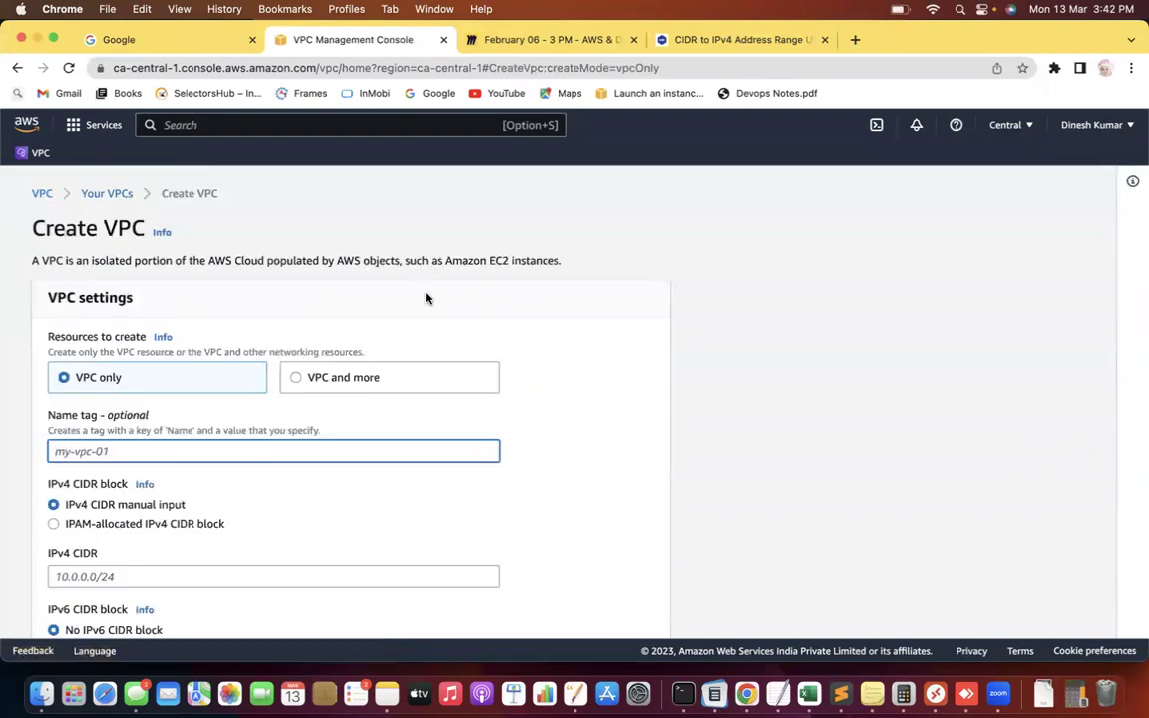
{"action": "scroll", "coordinate": [426, 299], "scroll_direction": "down", "scroll_amount": 3}
{"action": "type", "text": "my-vpc-02"}
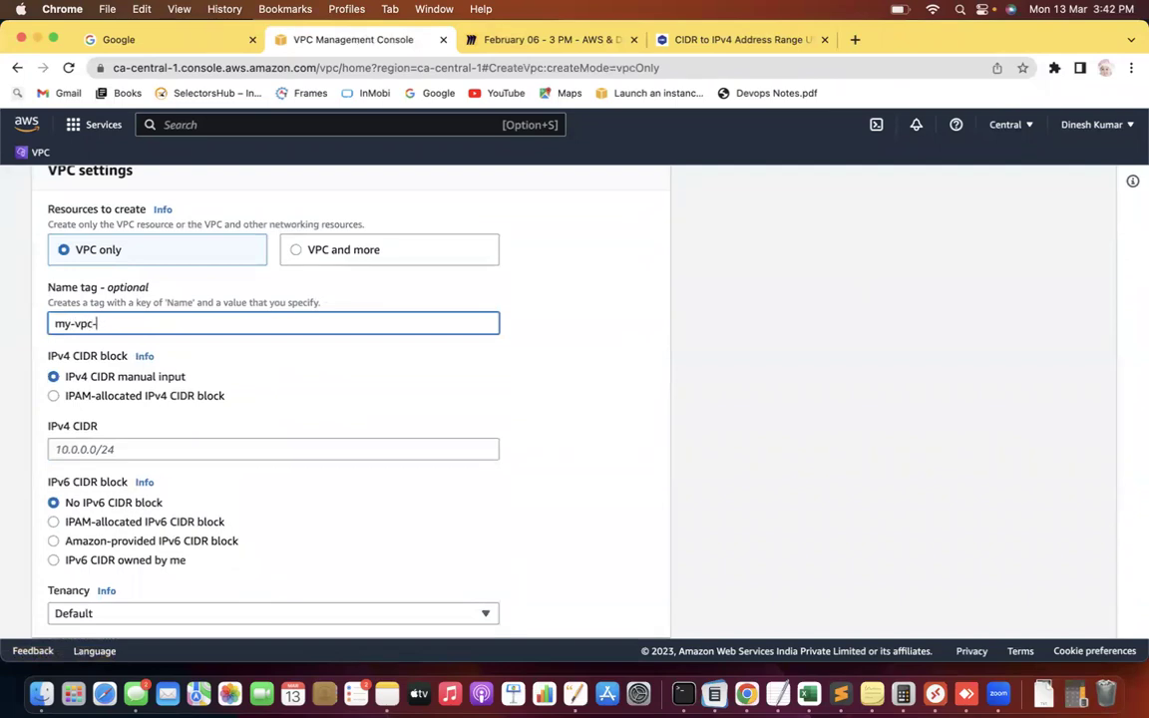
{"action": "left_click", "coordinate": [460, 417]}
{"action": "scroll", "coordinate": [460, 417], "scroll_direction": "down", "scroll_amount": 2}
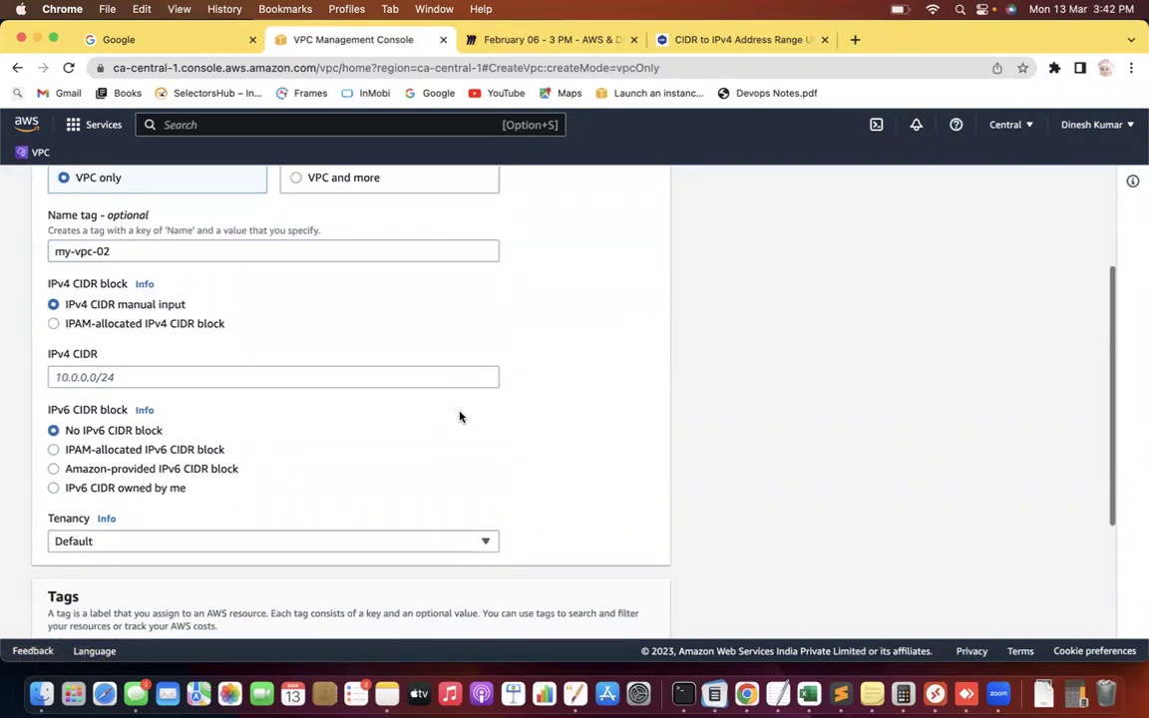
Step: Set the IPv4 CIDR of my-vpc-02 to 10.0.0.0/24 and create the VPC
{"action": "left_click", "coordinate": [128, 355]}
{"action": "type", "text": "10.0.0."}
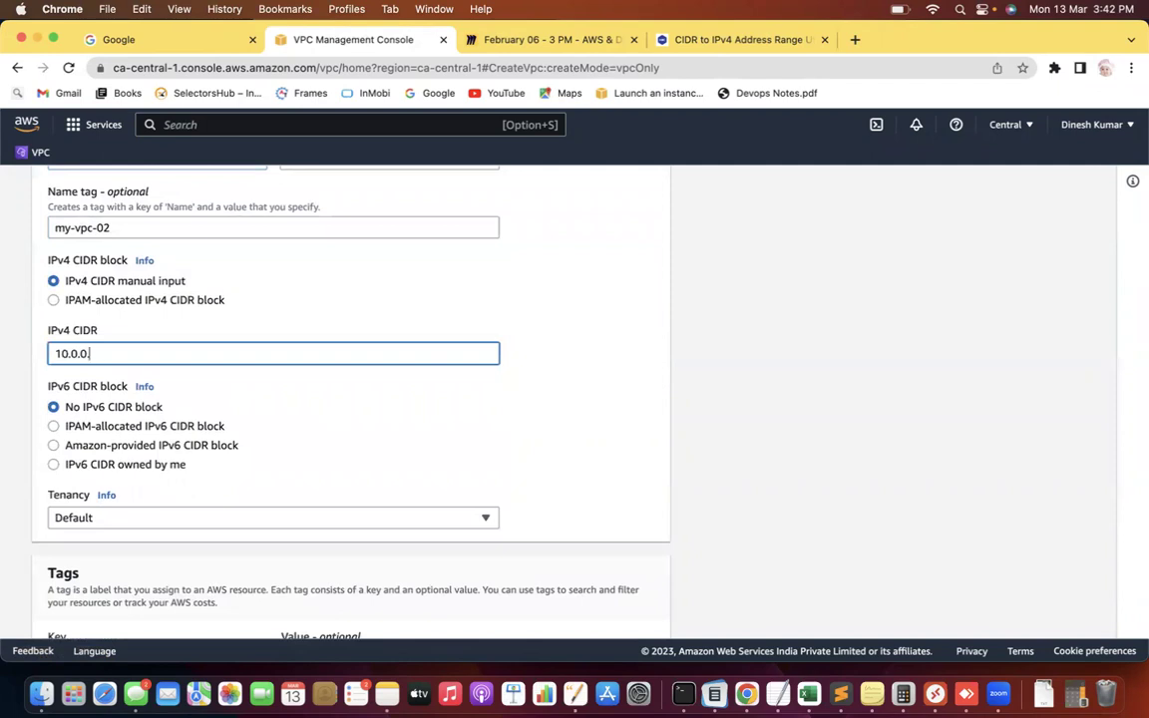
{"action": "key", "text": "BackSpace"}
{"action": "key", "text": "BackSpace"}
{"action": "type", "text": "0.0/24"}
{"action": "left_click", "coordinate": [374, 428]}
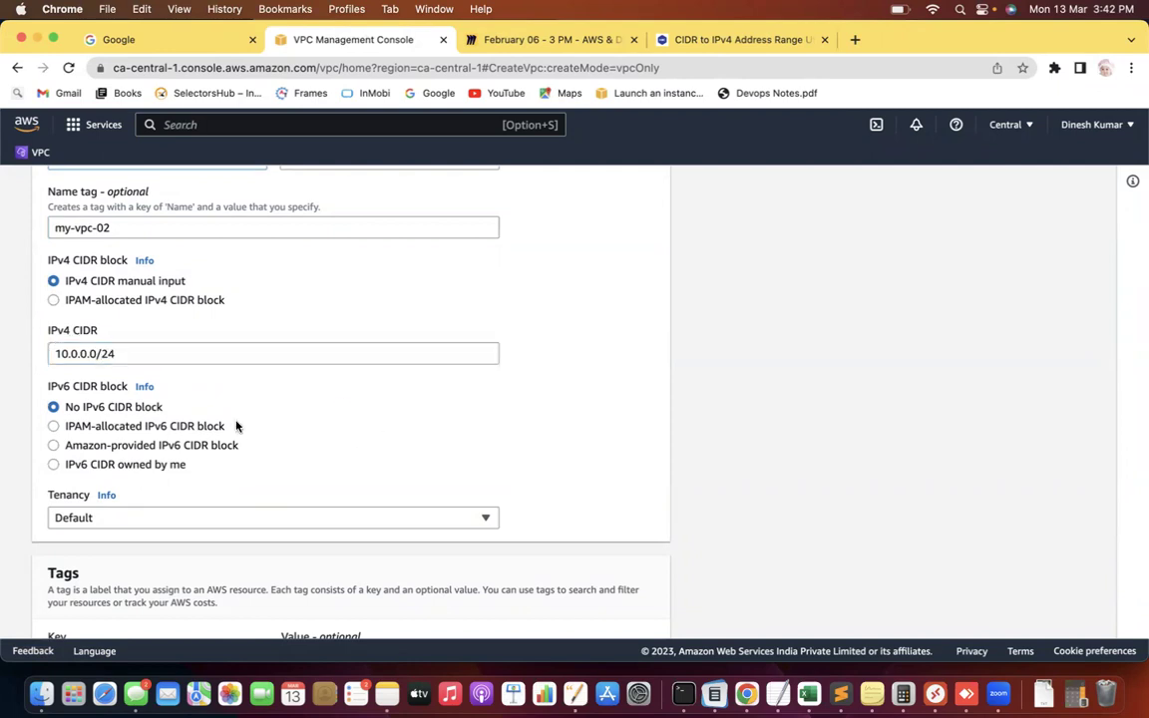
{"action": "scroll", "coordinate": [237, 426], "scroll_direction": "down", "scroll_amount": 3}
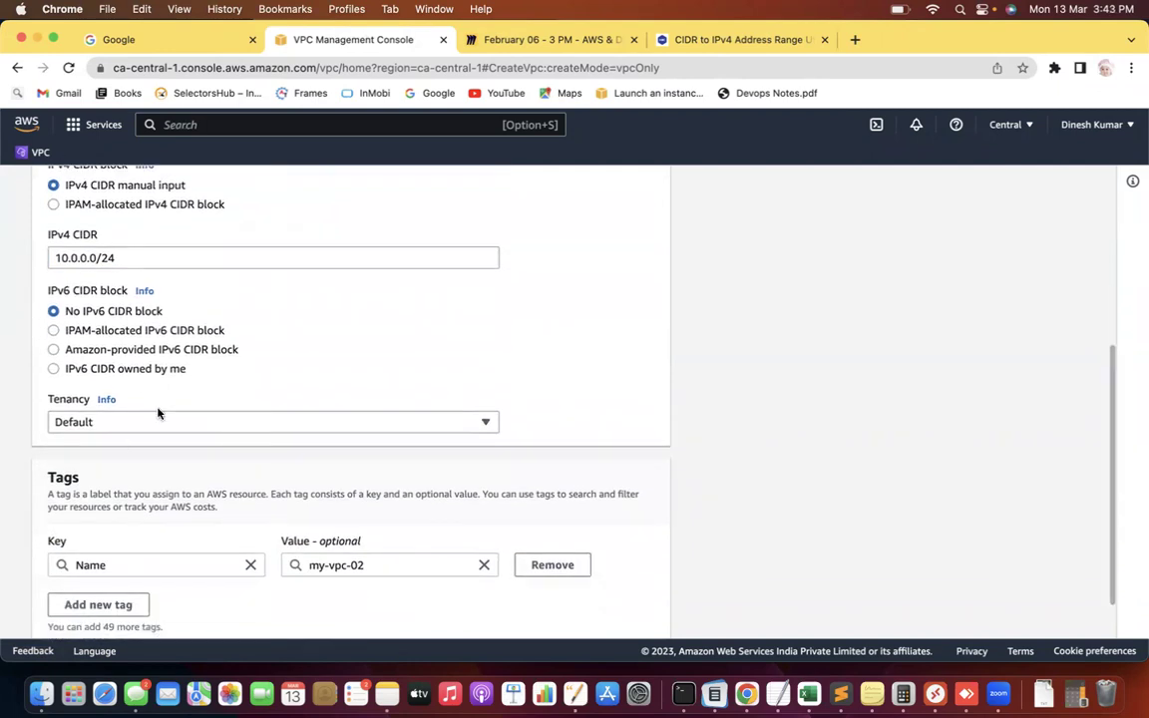
{"action": "scroll", "coordinate": [516, 309], "scroll_direction": "down", "scroll_amount": 2}
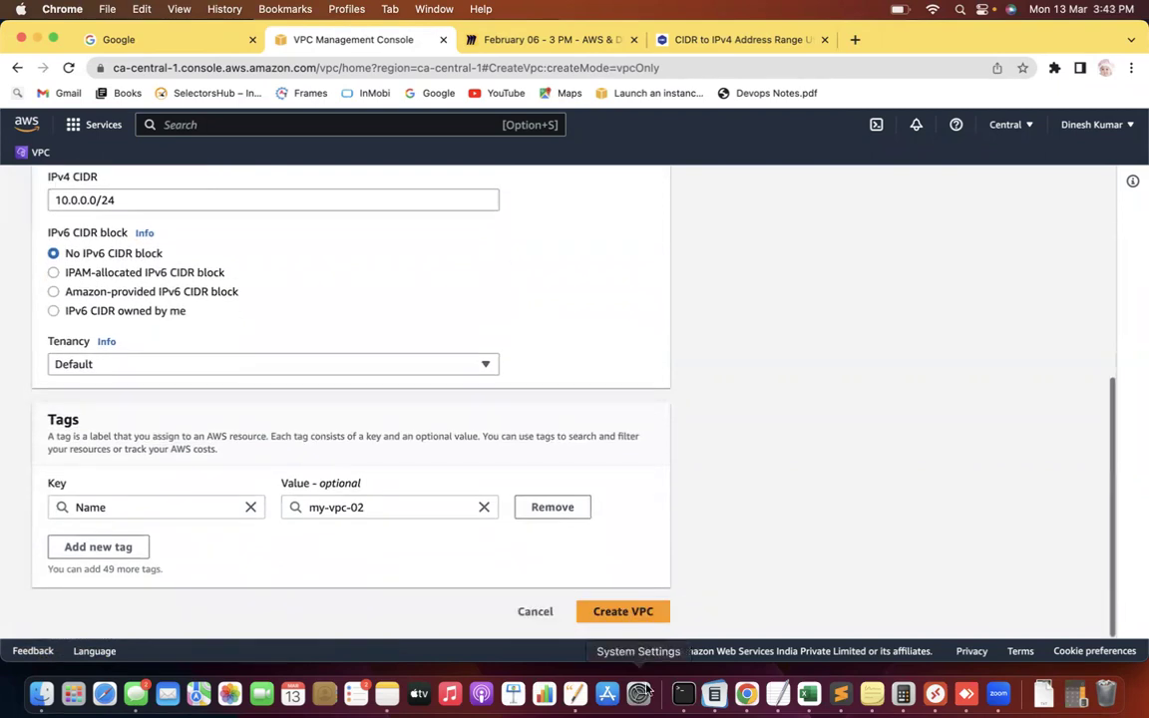
{"action": "left_click", "coordinate": [613, 612]}
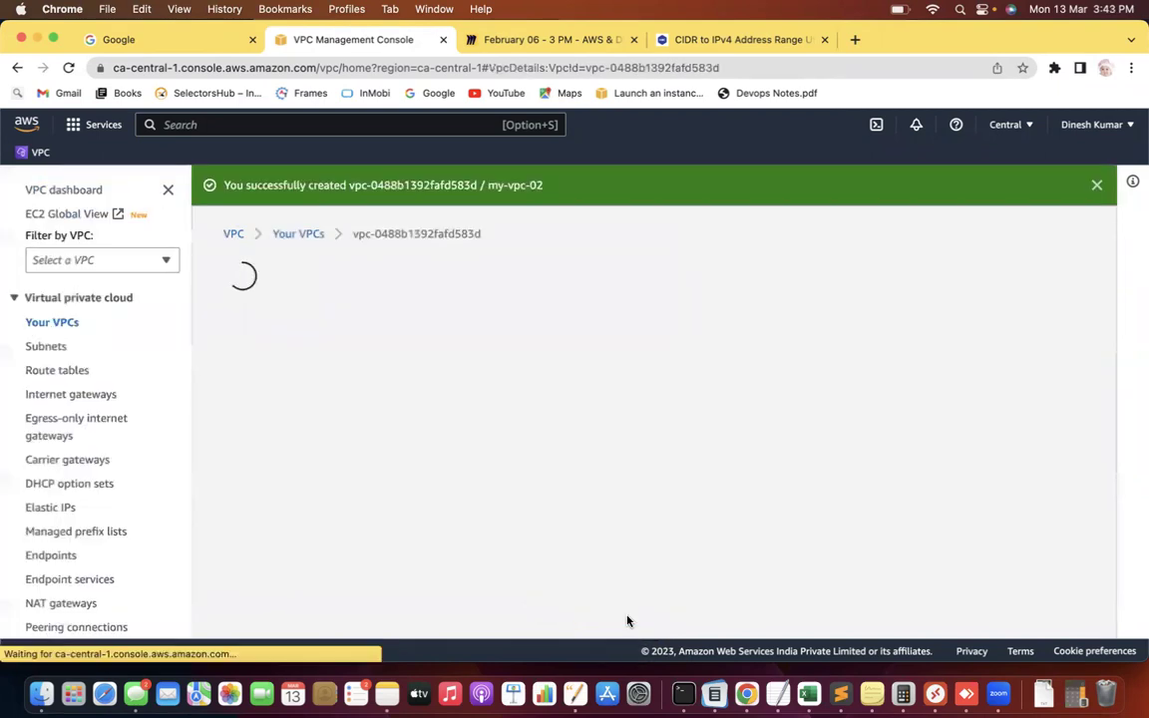
Step: Start creating a subnet, choose my-vpc-01 as its VPC and check the associated IPv4 CIDR
{"action": "left_click", "coordinate": [305, 232]}
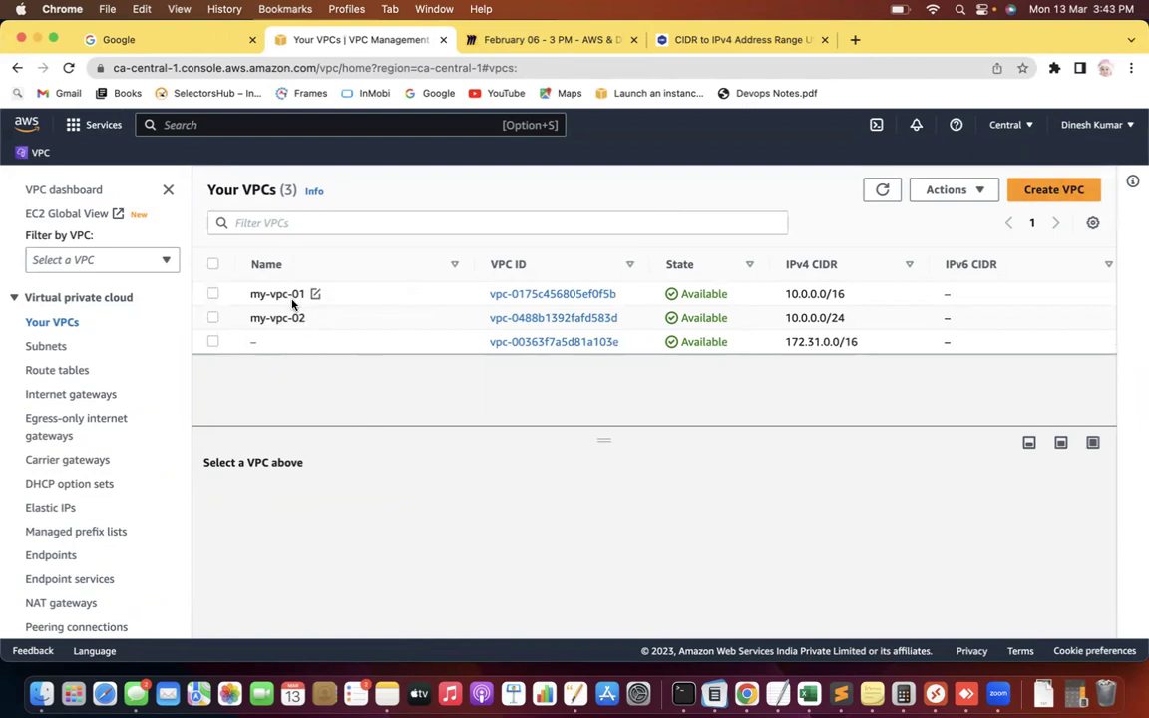
{"action": "left_click", "coordinate": [46, 349]}
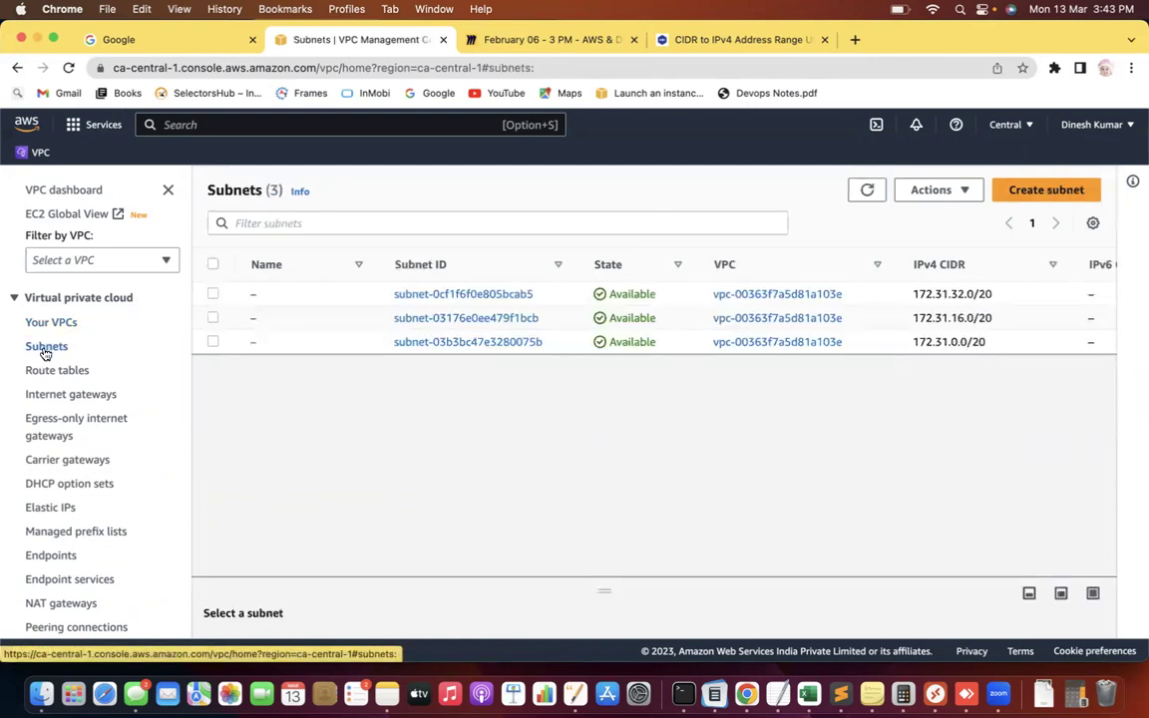
{"action": "left_click", "coordinate": [1037, 193]}
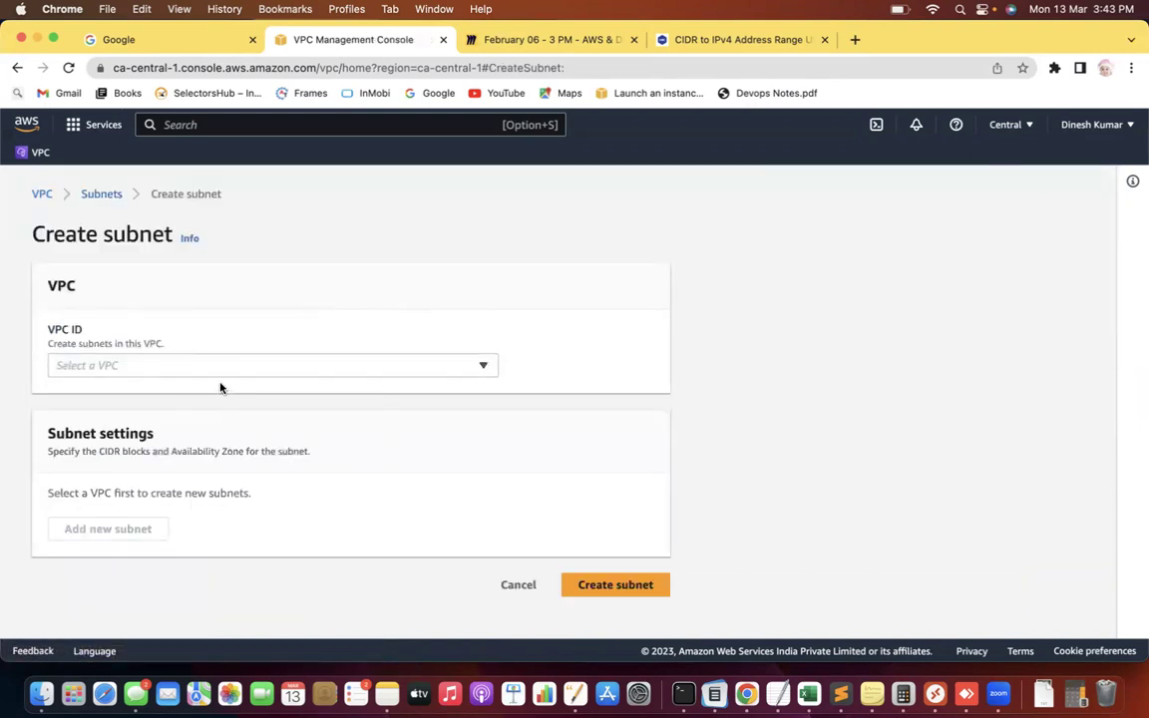
{"action": "left_click", "coordinate": [211, 367]}
{"action": "left_click", "coordinate": [231, 427]}
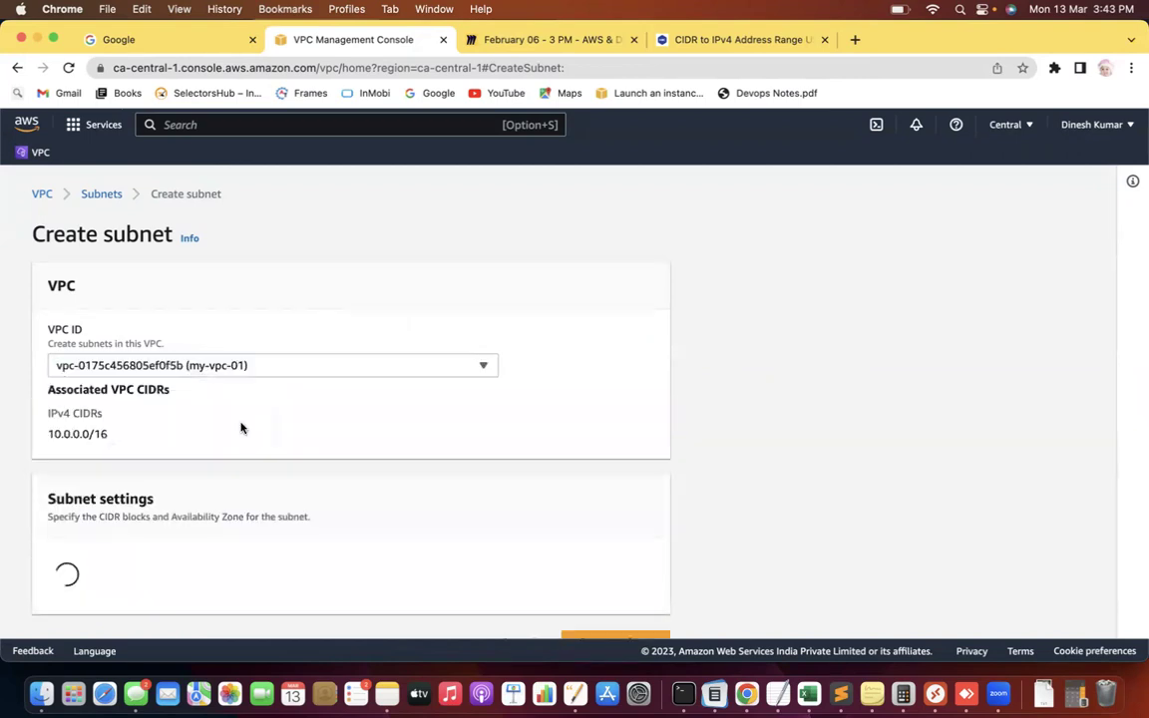
{"action": "scroll", "coordinate": [506, 298], "scroll_direction": "down", "scroll_amount": 1}
{"action": "scroll", "coordinate": [506, 298], "scroll_direction": "down", "scroll_amount": 1}
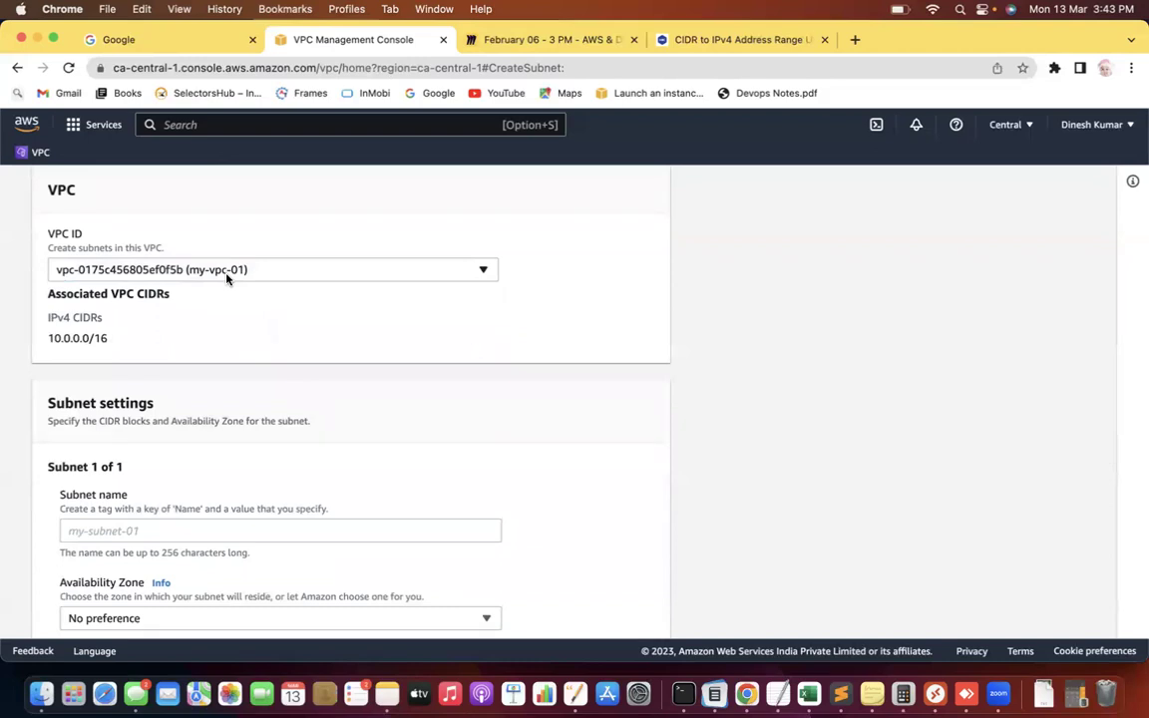
{"action": "scroll", "coordinate": [634, 241], "scroll_direction": "down", "scroll_amount": 1}
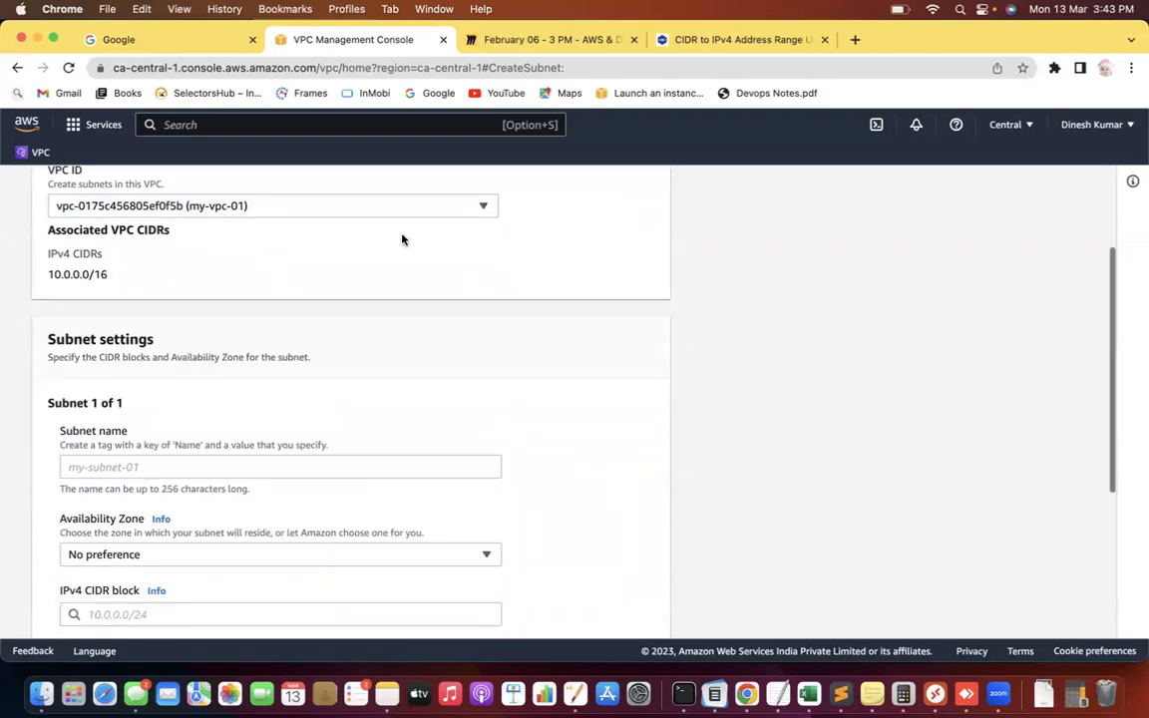
{"action": "left_click_drag", "start_coordinate": [46, 273], "coordinate": [192, 273]}
{"action": "left_click", "coordinate": [342, 276]}
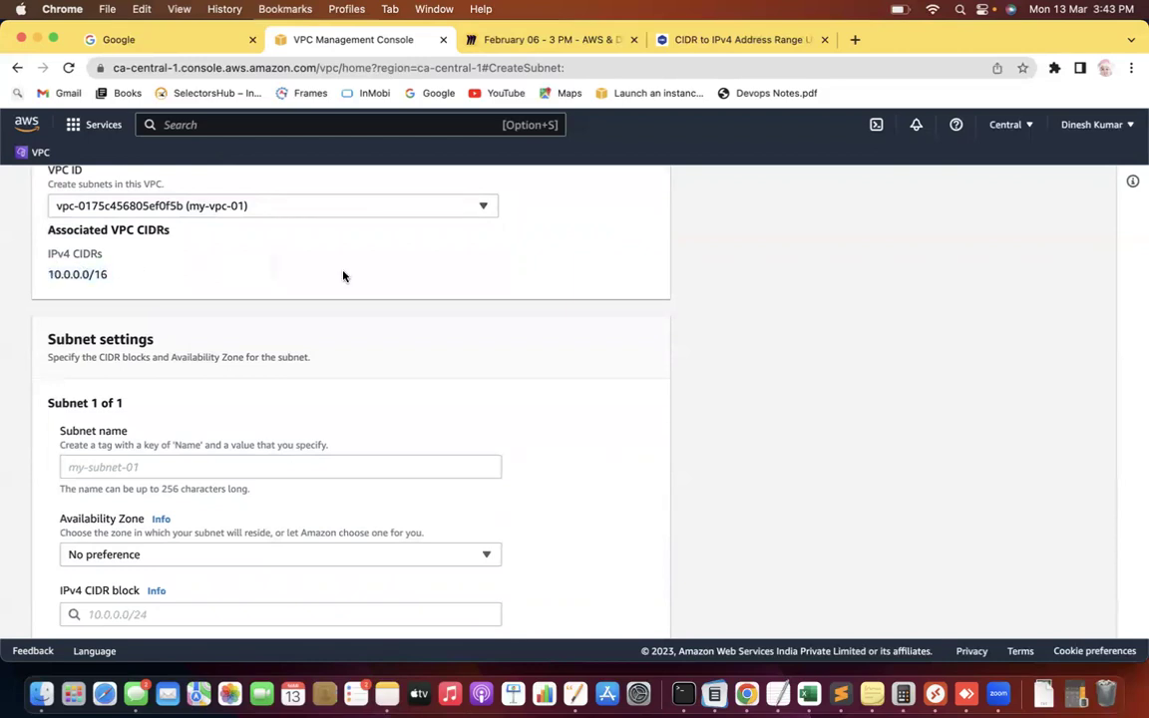
Step: Enter my-subnet-01 as the name of the new subnet
{"action": "scroll", "coordinate": [343, 277], "scroll_direction": "down", "scroll_amount": 3}
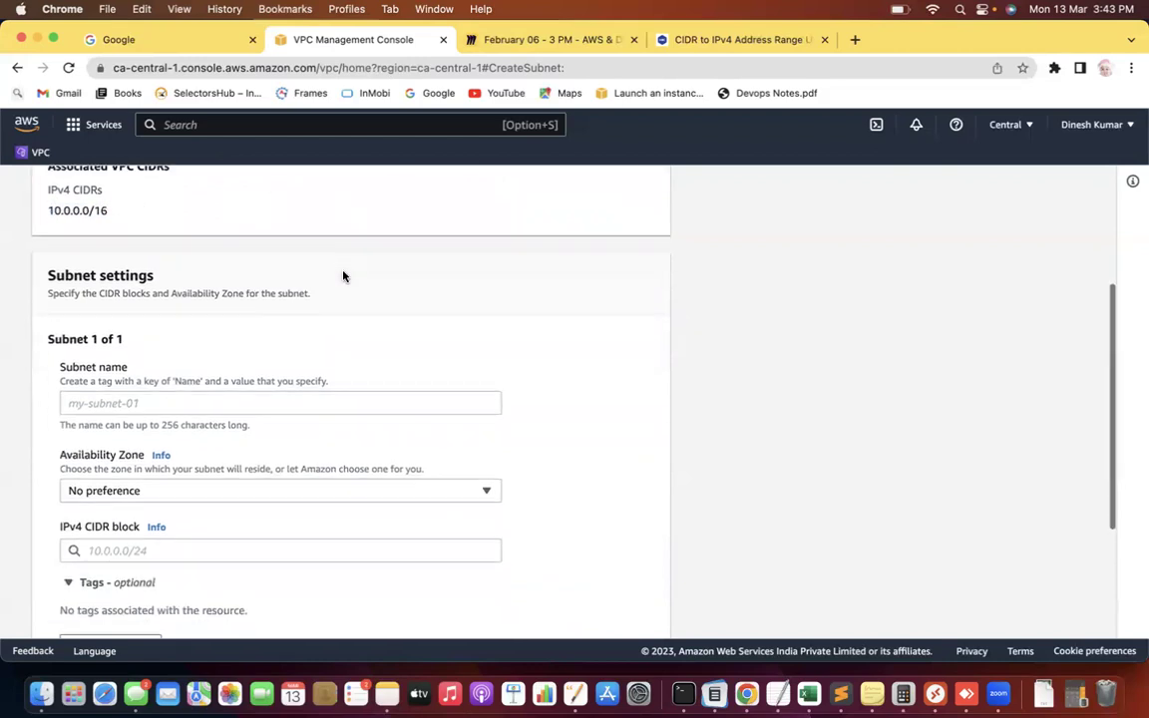
{"action": "left_click", "coordinate": [123, 306]}
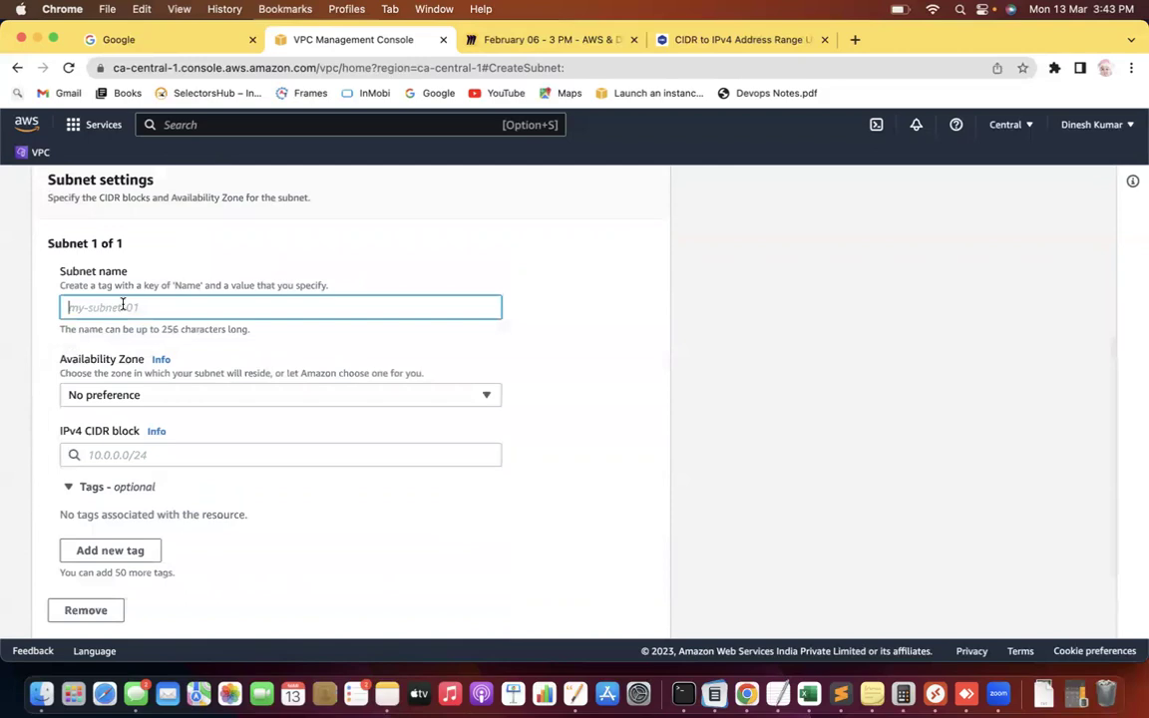
{"action": "type", "text": "my-subn"}
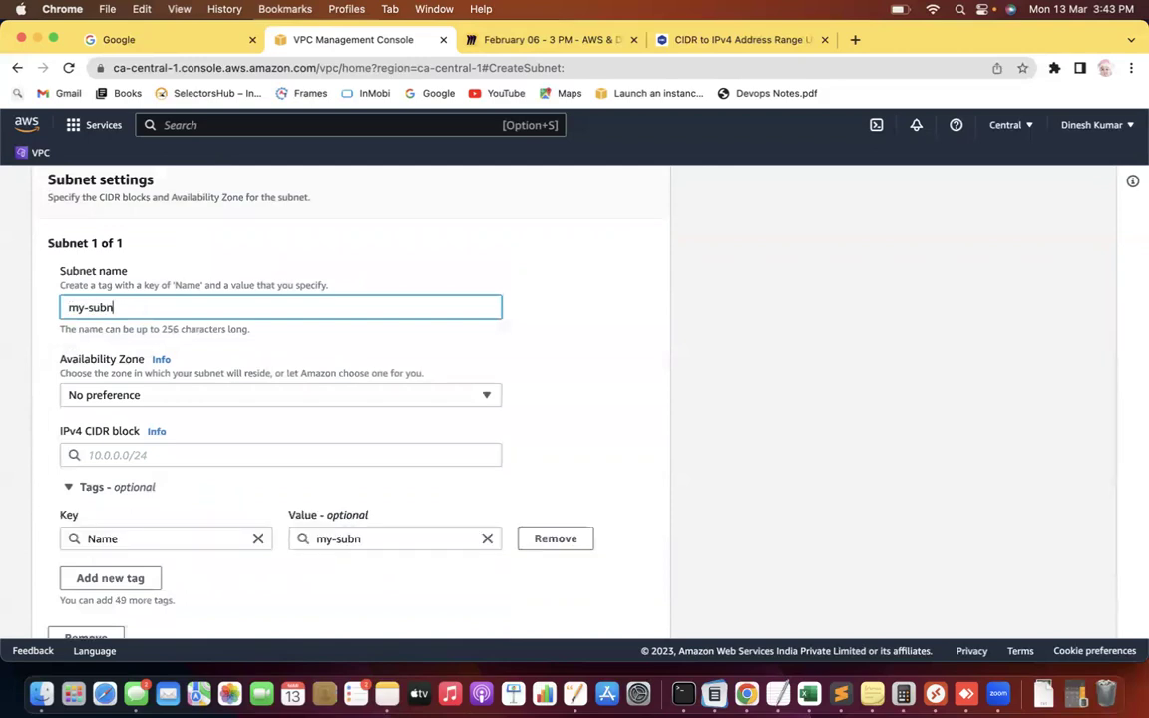
{"action": "type", "text": "et-91"}
{"action": "key", "text": "BackSpace"}
{"action": "key", "text": "BackSpace"}
{"action": "type", "text": "01"}
{"action": "left_click", "coordinate": [555, 345]}
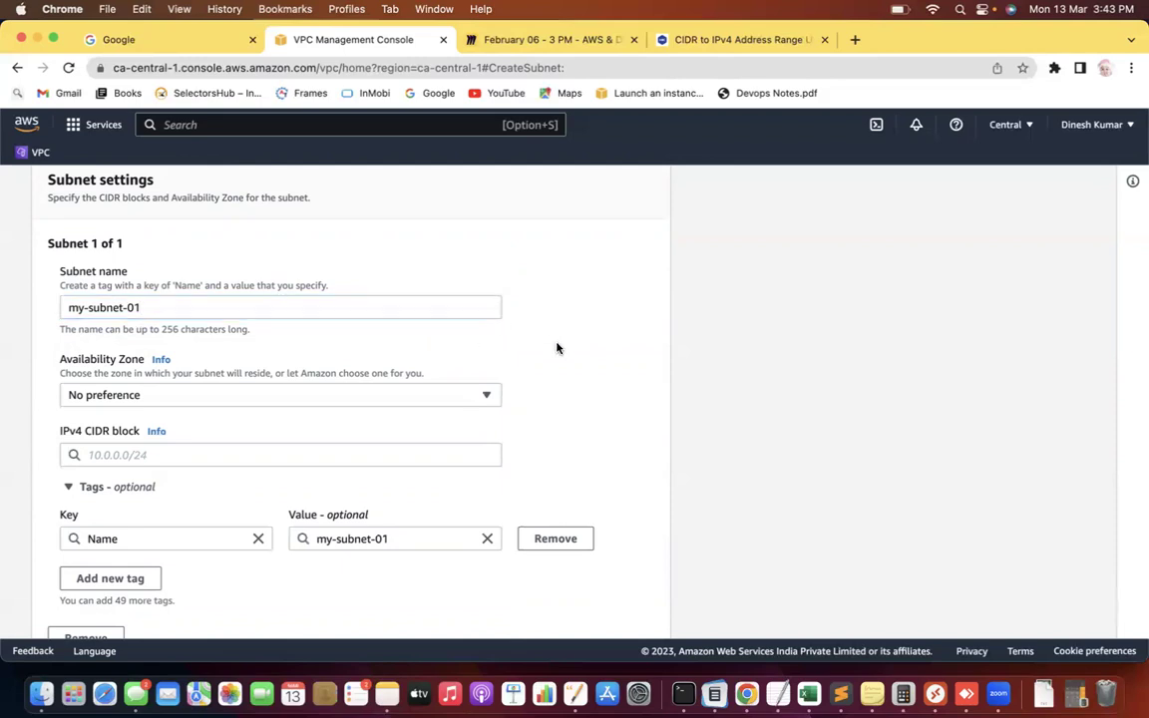
Step: Check the available regions and set the subnet's Availability Zone to Canada (Central) / ca-central-1a
{"action": "scroll", "coordinate": [555, 345], "scroll_direction": "down", "scroll_amount": 2}
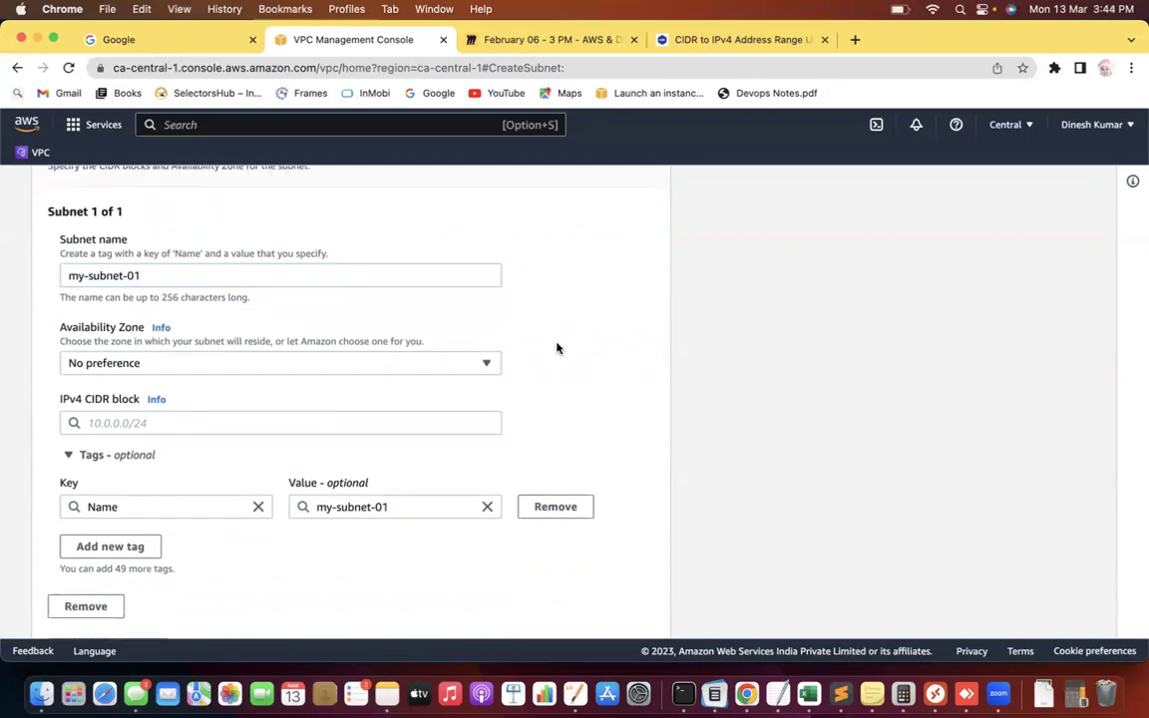
{"action": "left_click", "coordinate": [357, 335]}
{"action": "left_click", "coordinate": [1026, 130]}
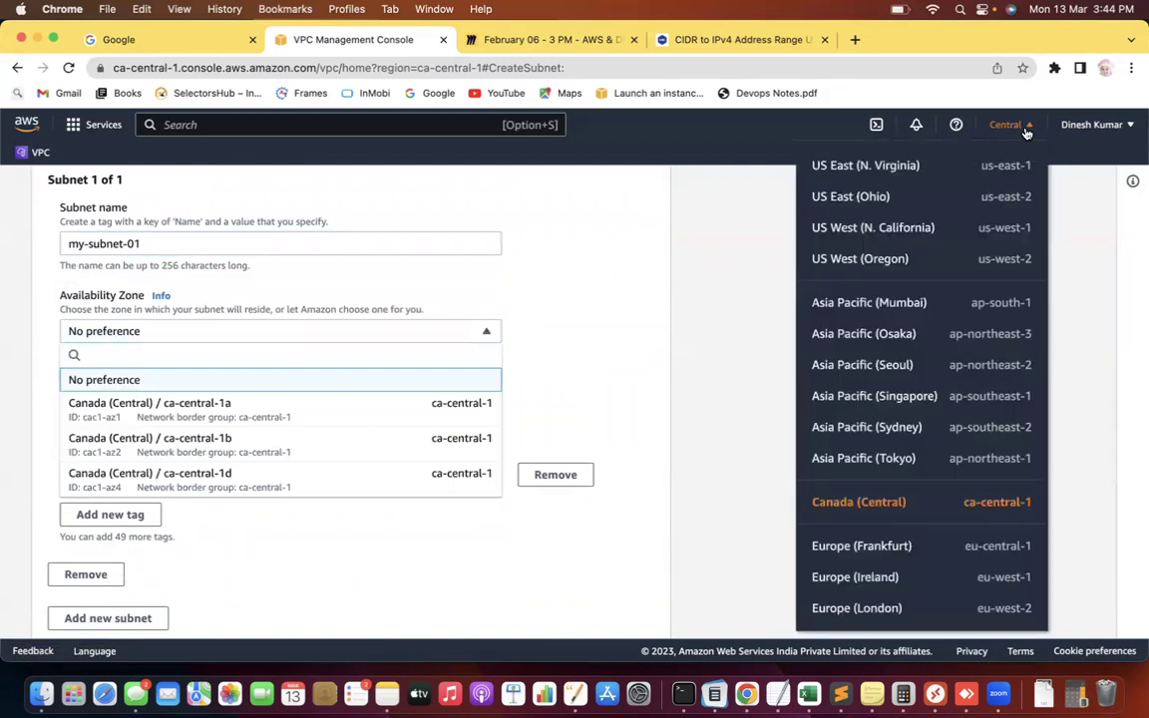
{"action": "left_click", "coordinate": [693, 347]}
{"action": "left_click", "coordinate": [470, 333]}
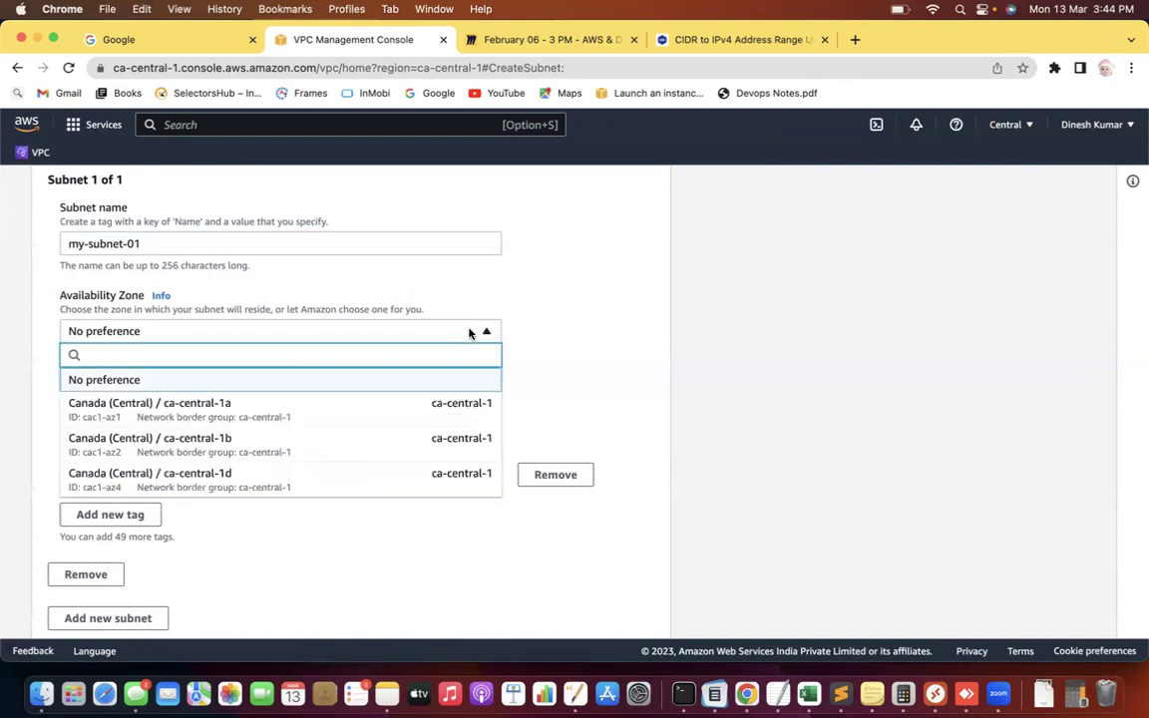
{"action": "left_click", "coordinate": [204, 411]}
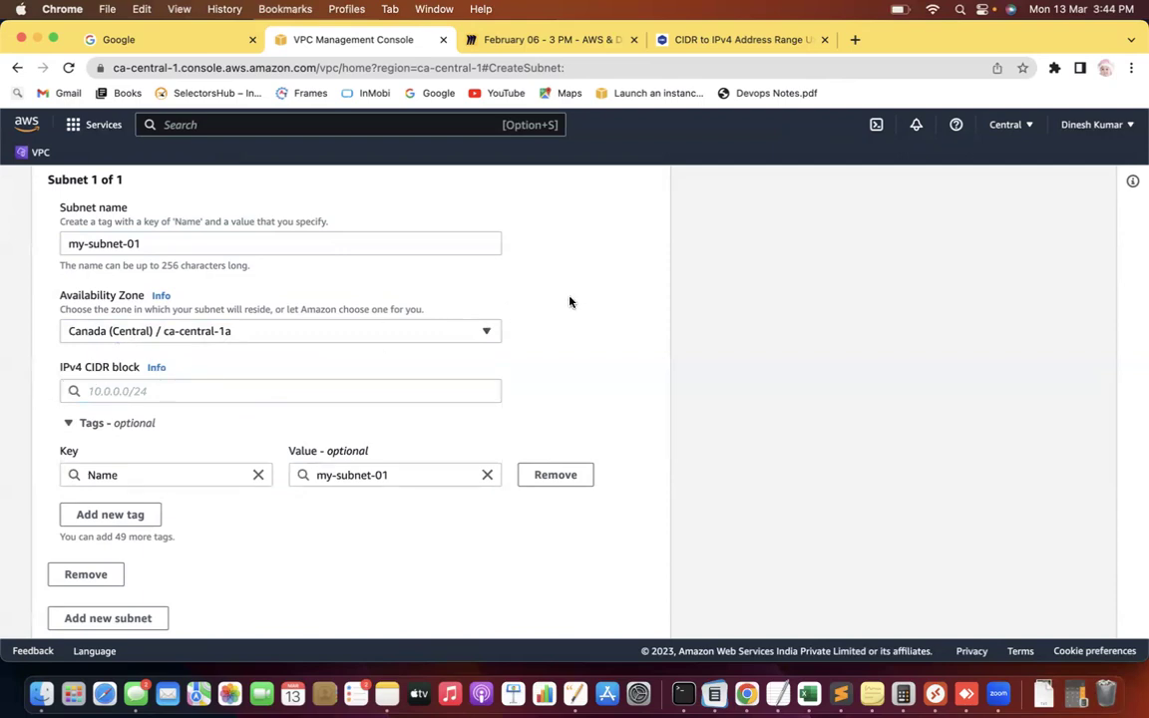
{"action": "scroll", "coordinate": [569, 301], "scroll_direction": "down", "scroll_amount": 3}
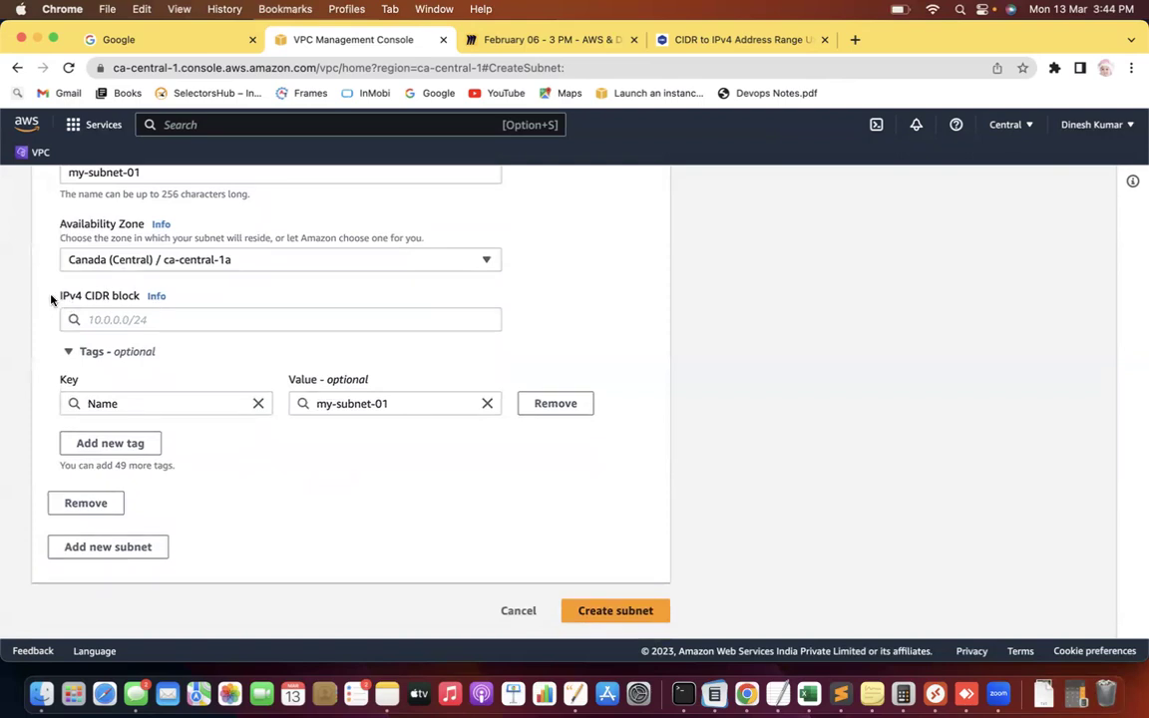
{"action": "left_click_drag", "start_coordinate": [52, 298], "coordinate": [134, 299]}
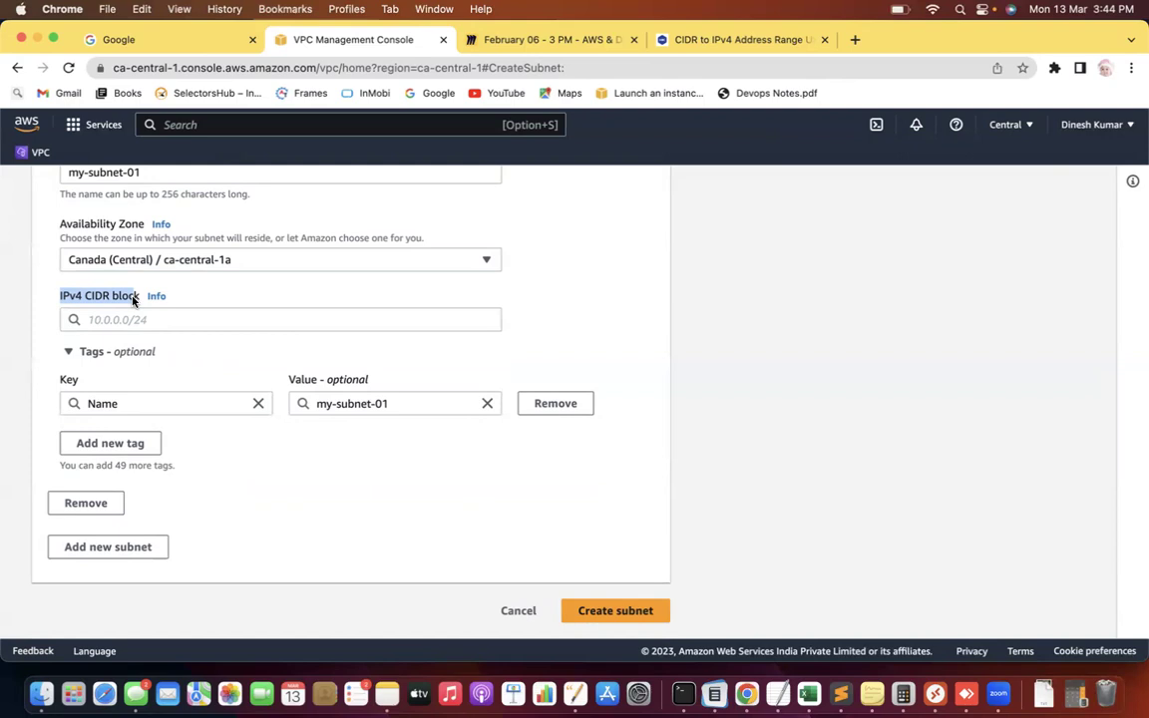
{"action": "left_click_drag", "start_coordinate": [132, 299], "coordinate": [140, 298]}
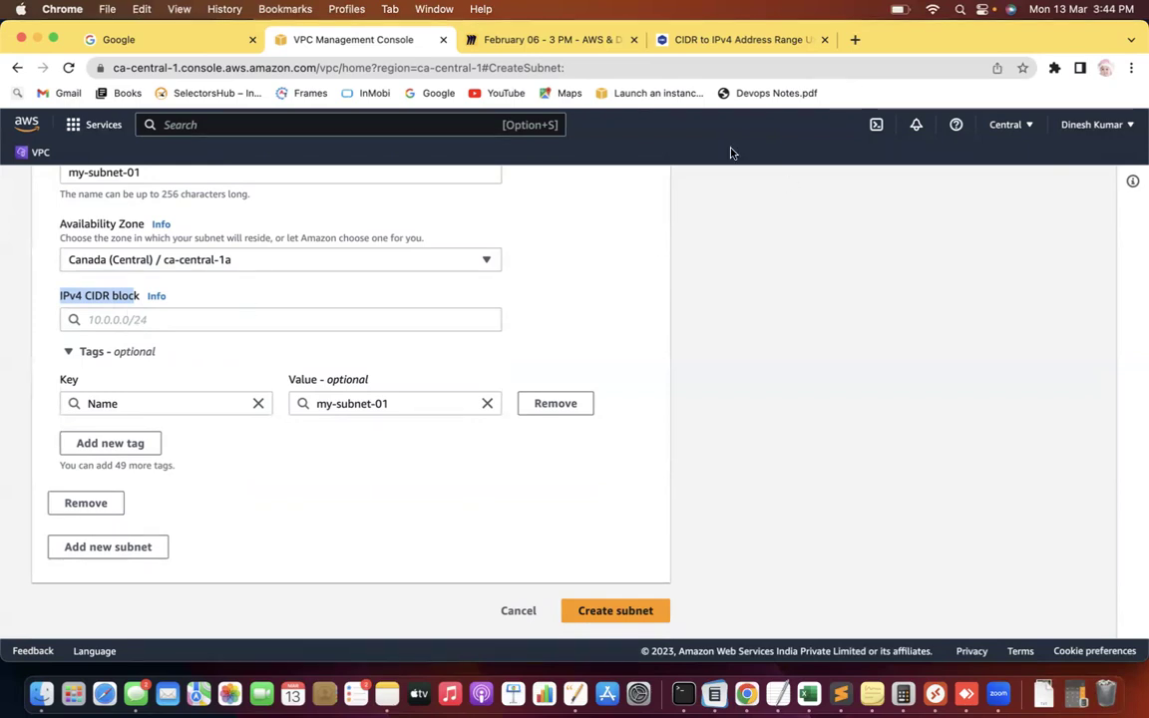
Step: Open the Site24x7 free tools page (site24x7.com/tools) alongside the subnet form
{"action": "left_click", "coordinate": [855, 40]}
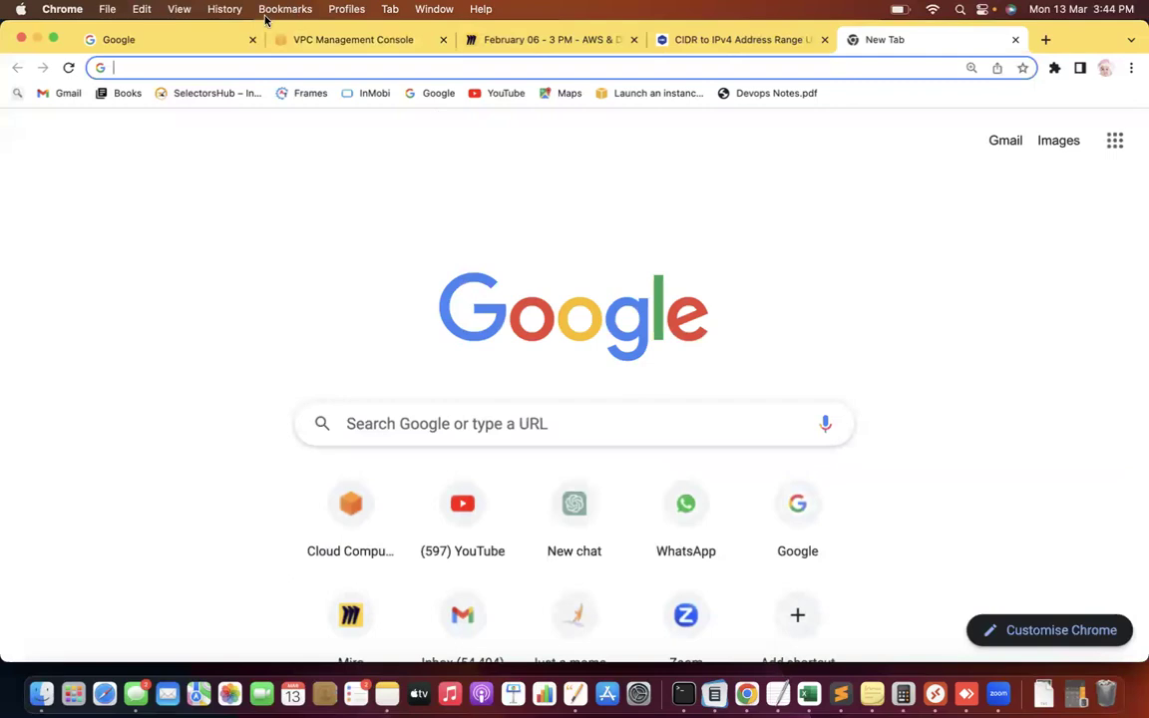
{"action": "left_click", "coordinate": [194, 66]}
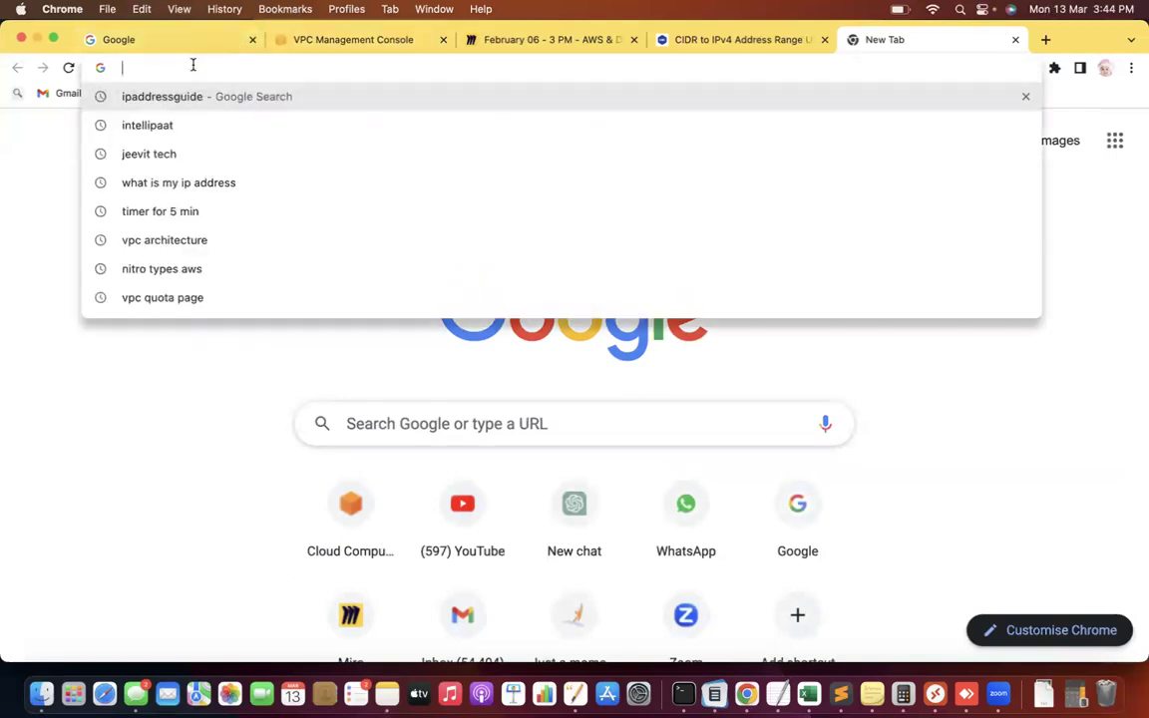
{"action": "type", "text": "fr"}
{"action": "key", "text": "Down"}
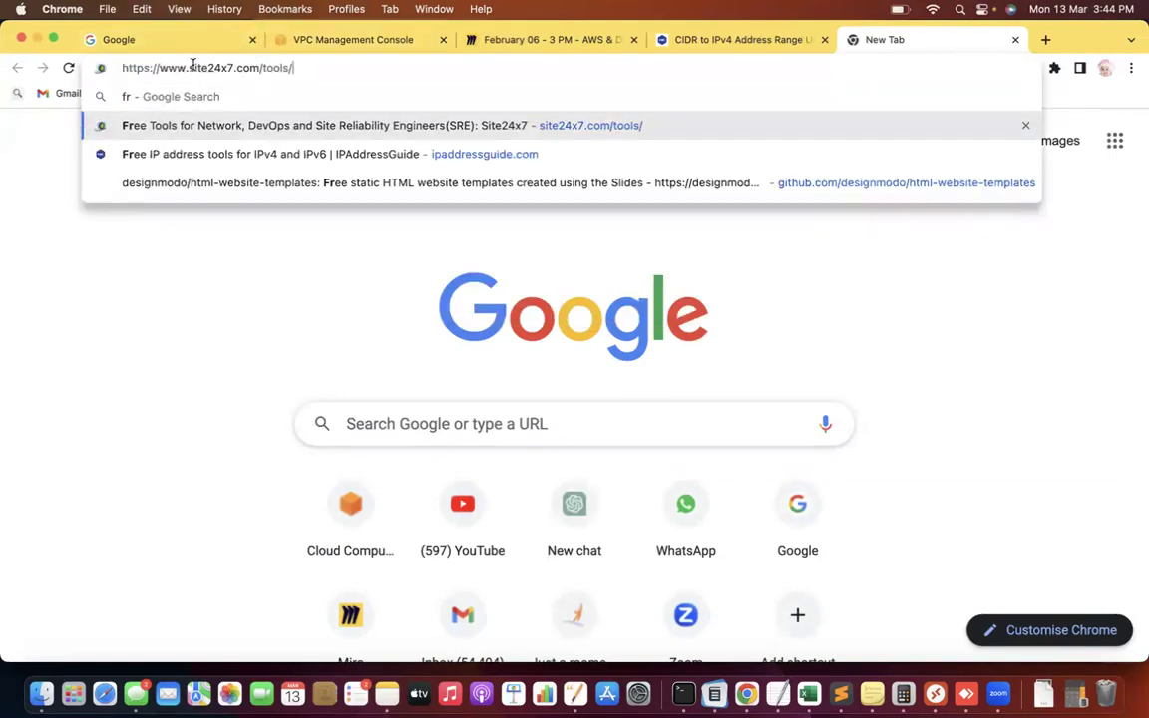
{"action": "key", "text": "Return"}
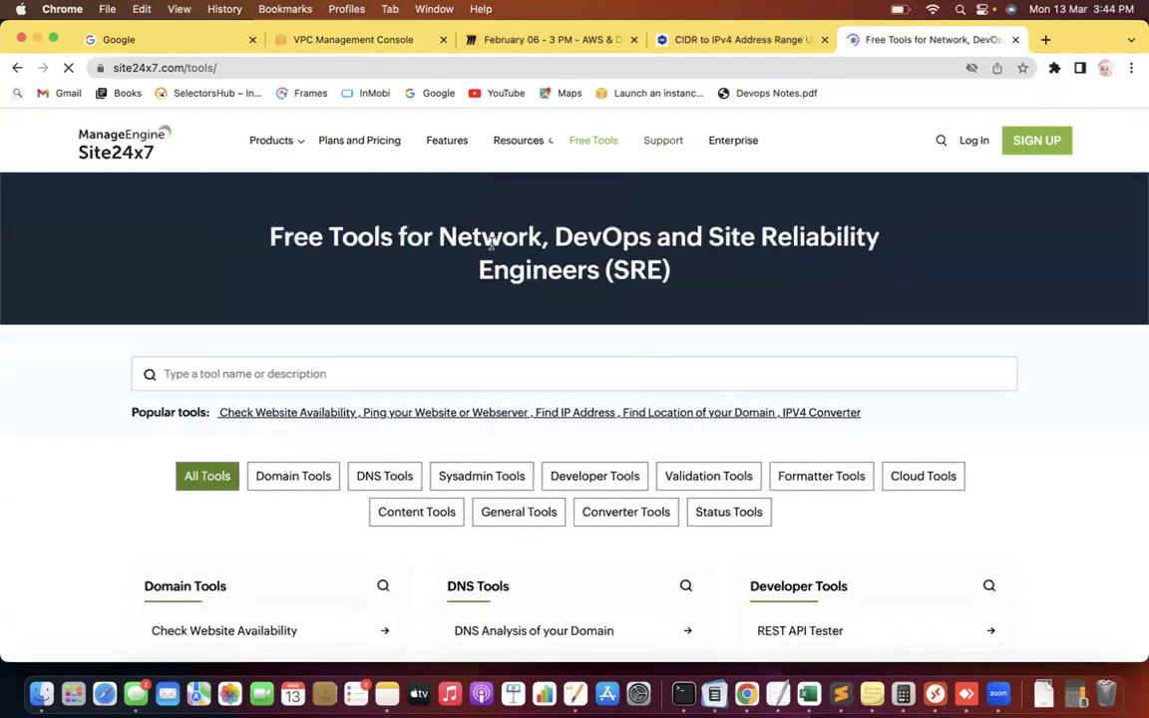
Step: Search the Site24x7 tools for a subnet tool and open the IPv4 Subnet Calculator
{"action": "left_click", "coordinate": [310, 374]}
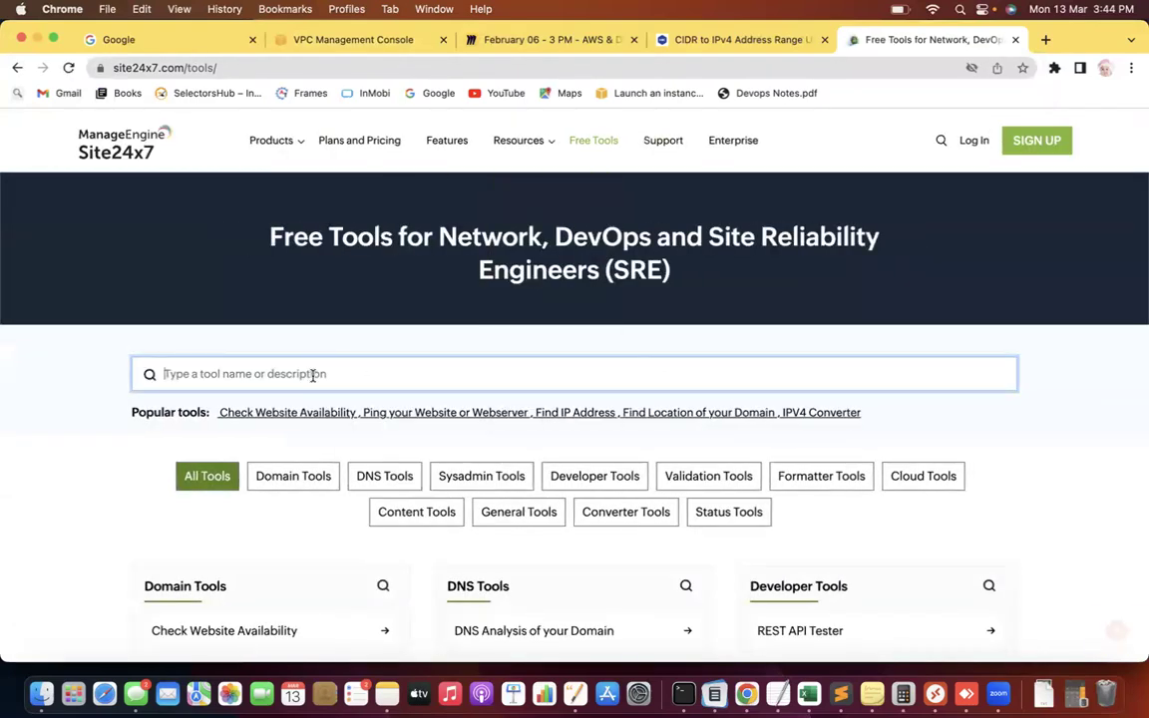
{"action": "type", "text": "subent"}
{"action": "key", "text": "BackSpace"}
{"action": "key", "text": "BackSpace"}
{"action": "key", "text": "BackSpace"}
{"action": "key", "text": "BackSpace"}
{"action": "key", "text": "BackSpace"}
{"action": "key", "text": "BackSpace"}
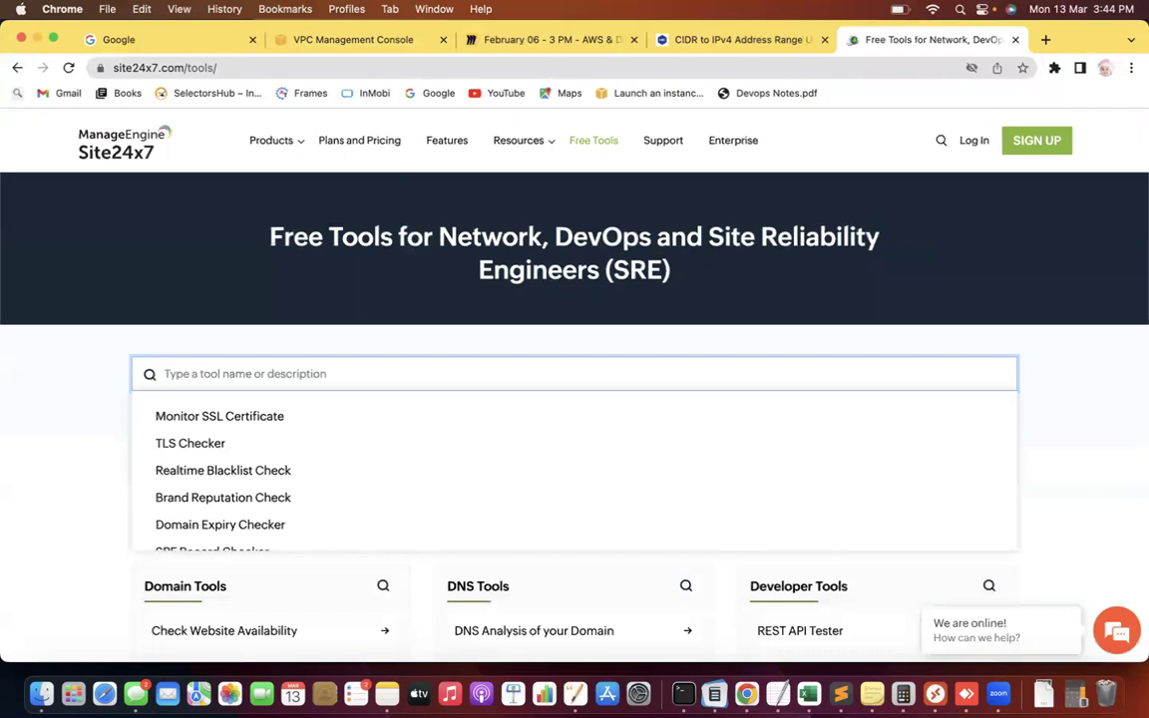
{"action": "type", "text": "subne"}
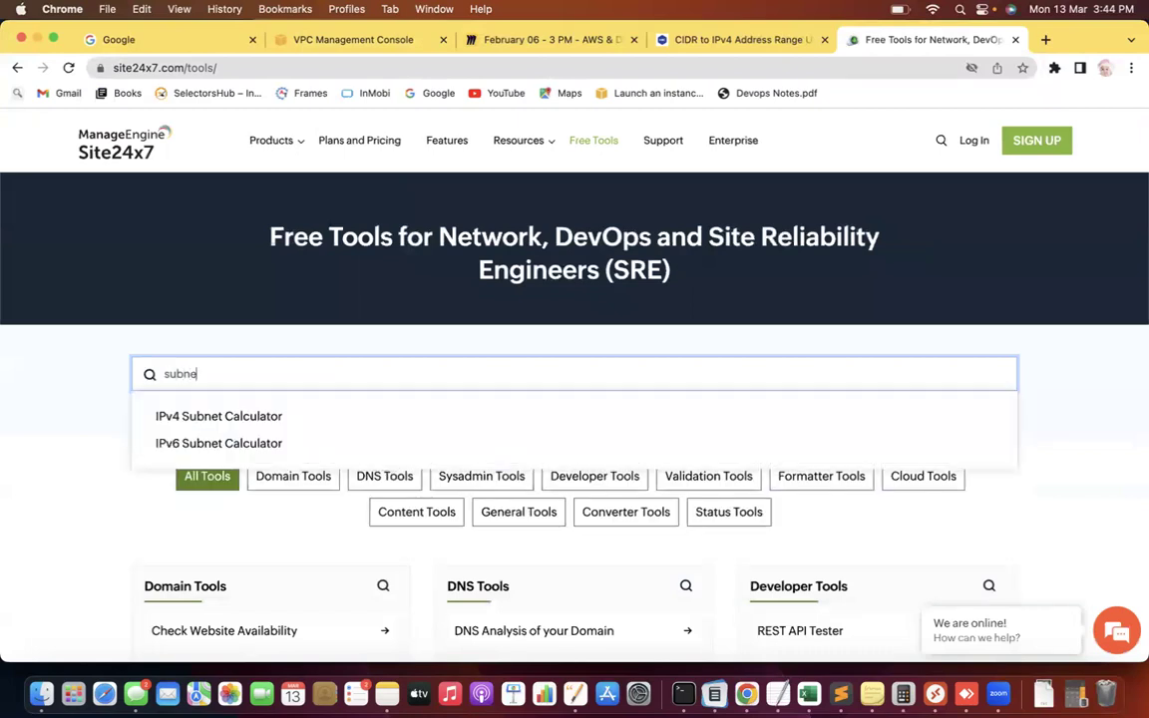
{"action": "left_click", "coordinate": [257, 416]}
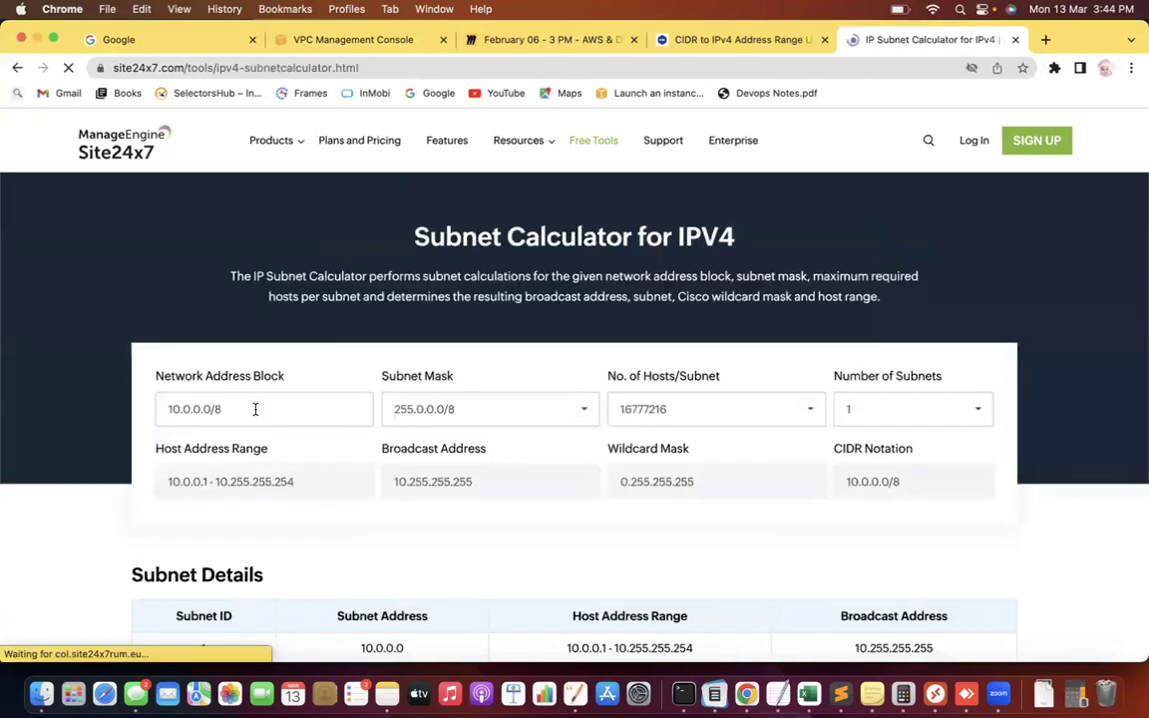
Step: Set the network address block to 10.0.0.0/16 and divide it into 2 subnets in the calculator
{"action": "left_click_drag", "start_coordinate": [226, 410], "coordinate": [213, 412]}
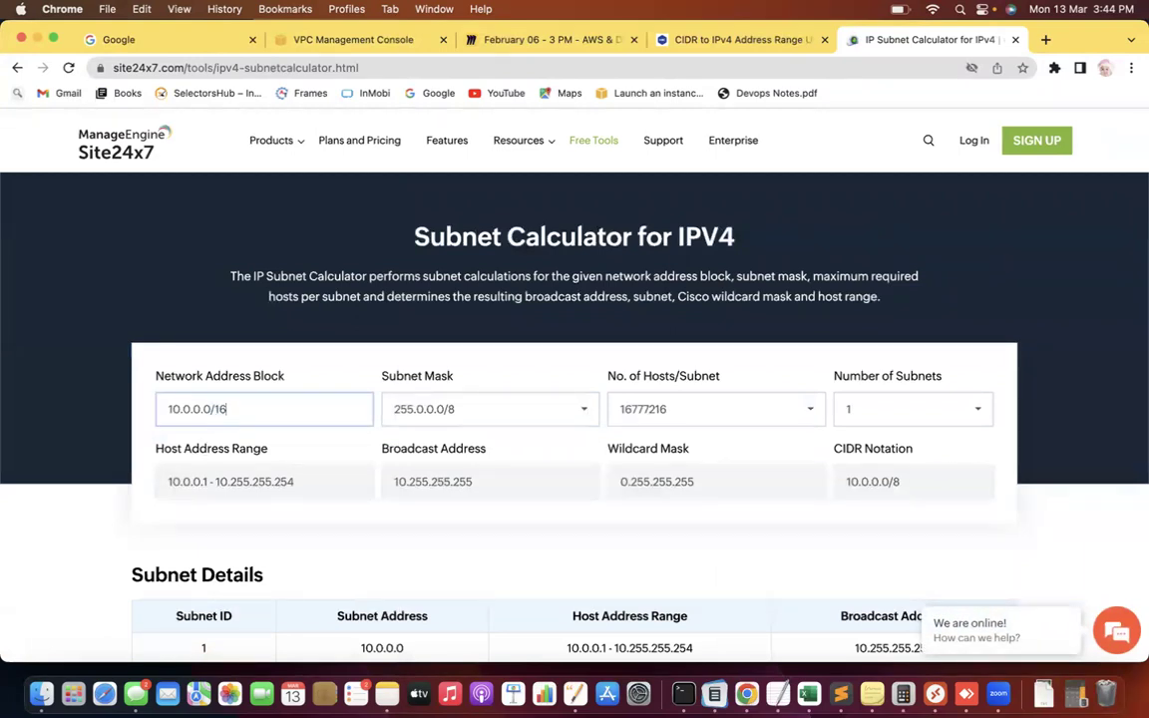
{"action": "left_click", "coordinate": [68, 371]}
{"action": "scroll", "coordinate": [69, 371], "scroll_direction": "down", "scroll_amount": 2}
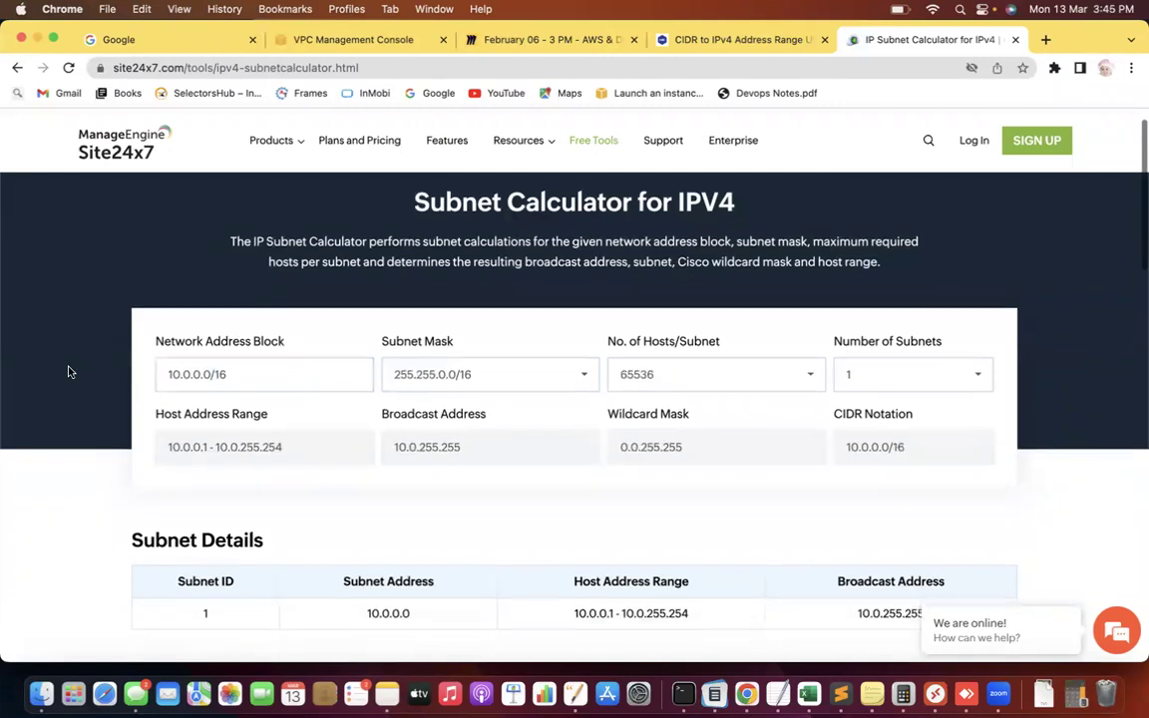
{"action": "left_click", "coordinate": [915, 351]}
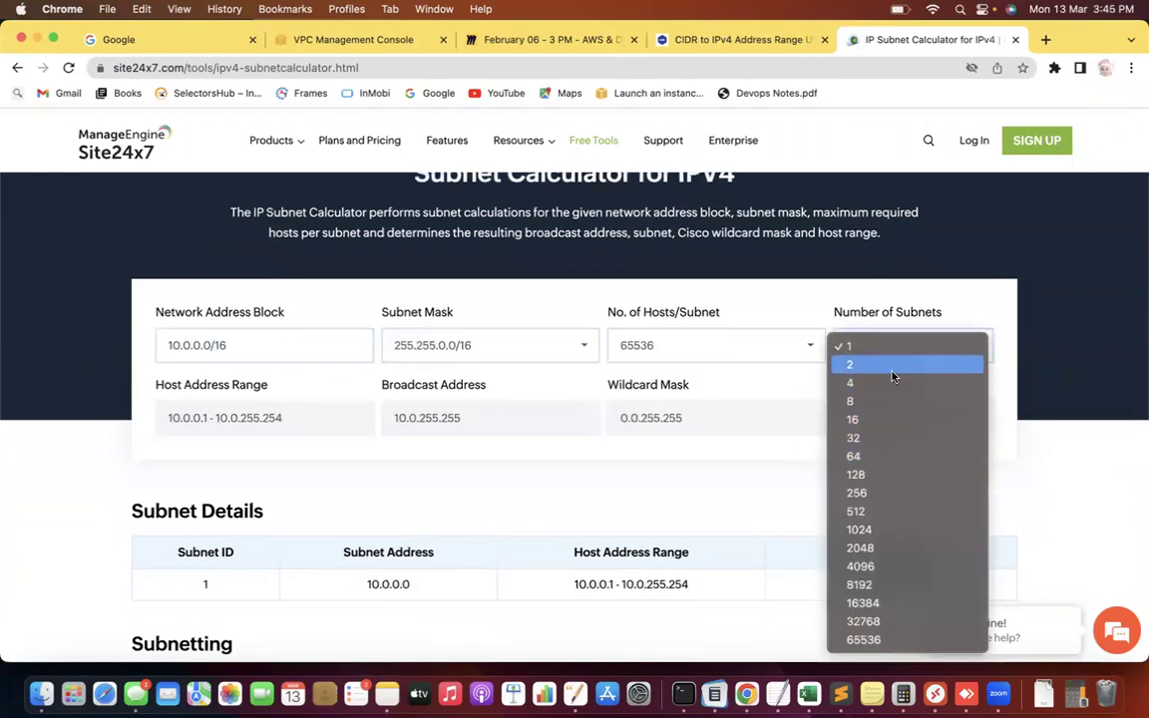
{"action": "left_click", "coordinate": [893, 365]}
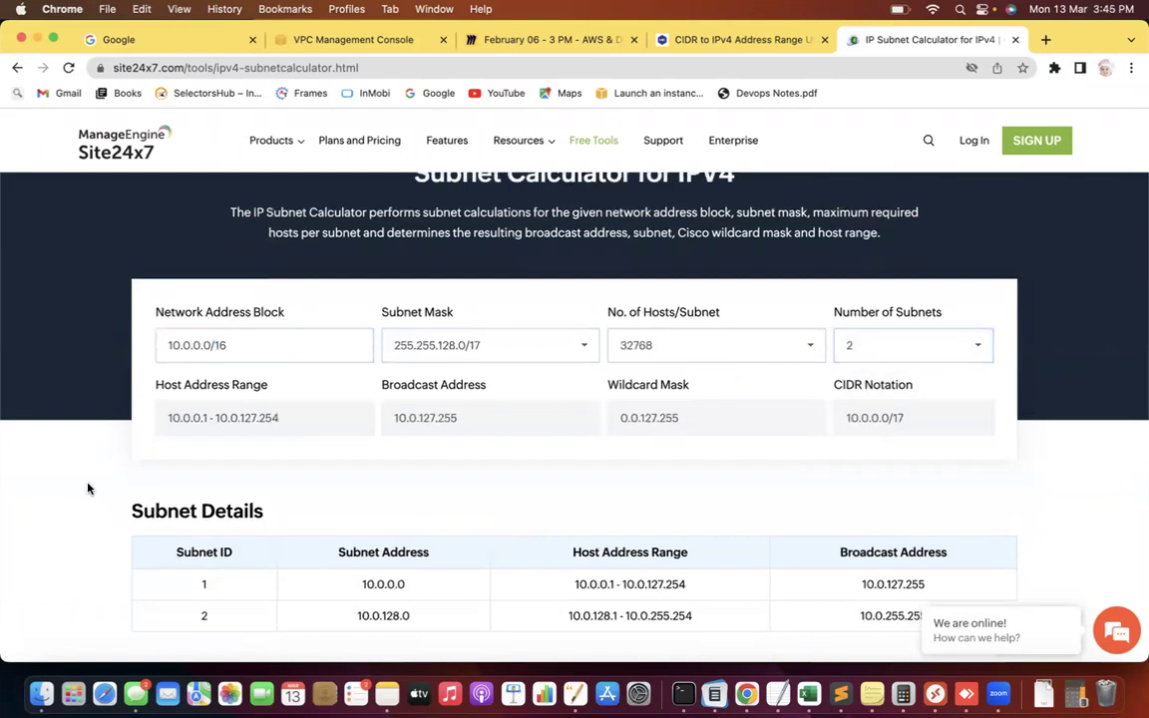
{"action": "scroll", "coordinate": [87, 489], "scroll_direction": "down", "scroll_amount": 4}
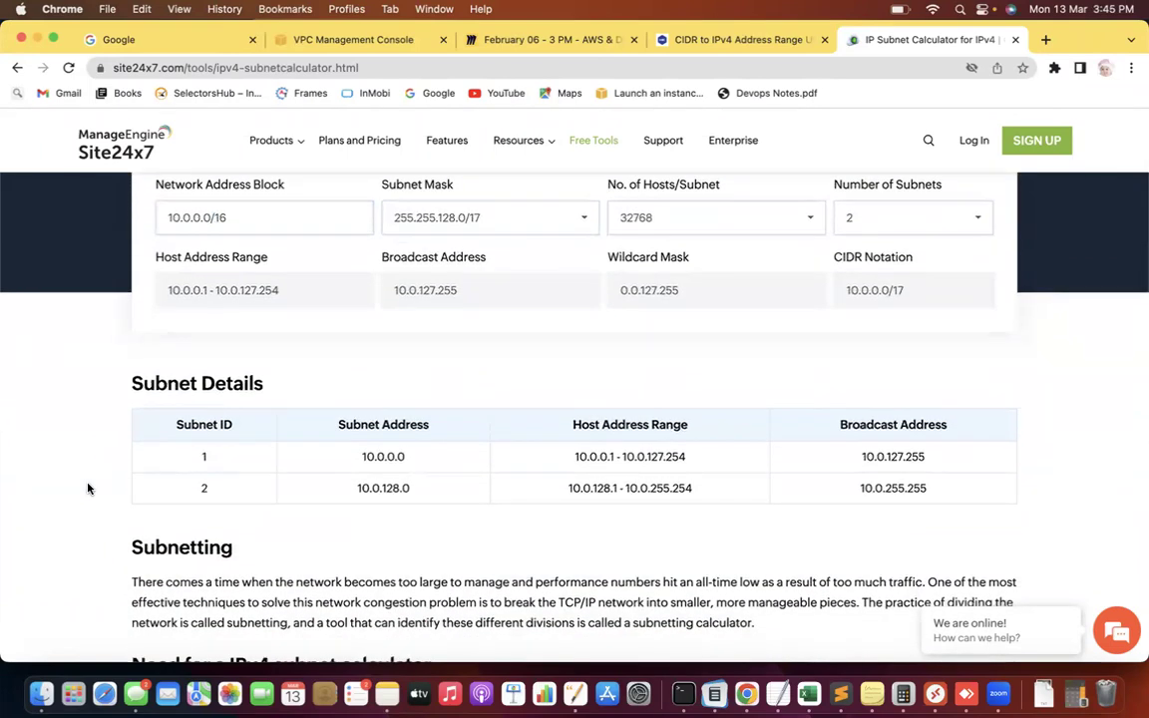
Step: Copy the first subnet's address, 10.0.0.0, from the subnet calculator into the IPv4 CIDR block of my-subnet-01
{"action": "left_click_drag", "start_coordinate": [408, 453], "coordinate": [334, 460]}
{"action": "key", "text": "super+c"}
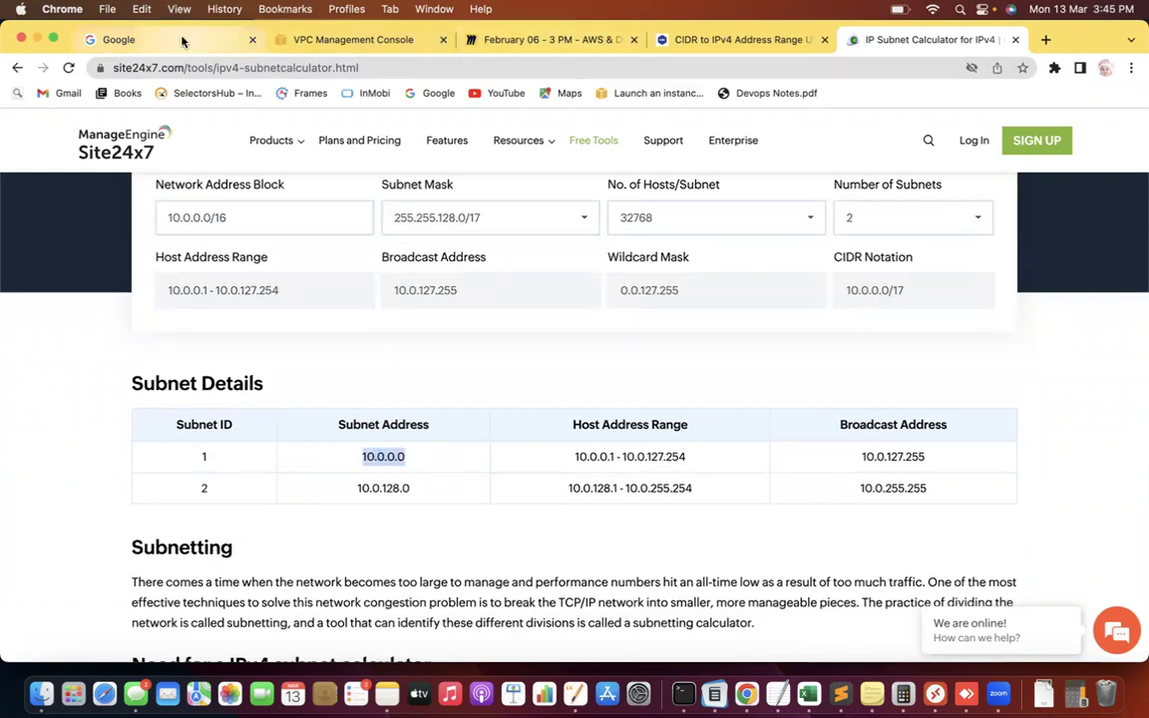
{"action": "left_click", "coordinate": [351, 40]}
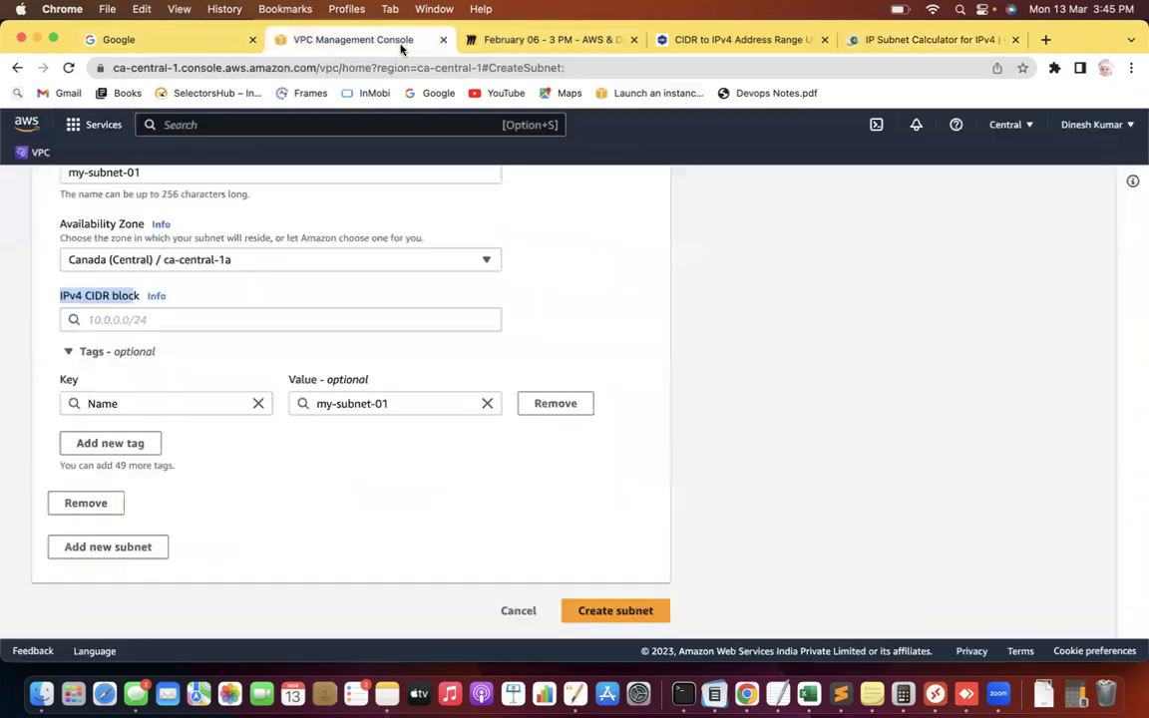
{"action": "left_click", "coordinate": [126, 319]}
{"action": "key", "text": "super+v"}
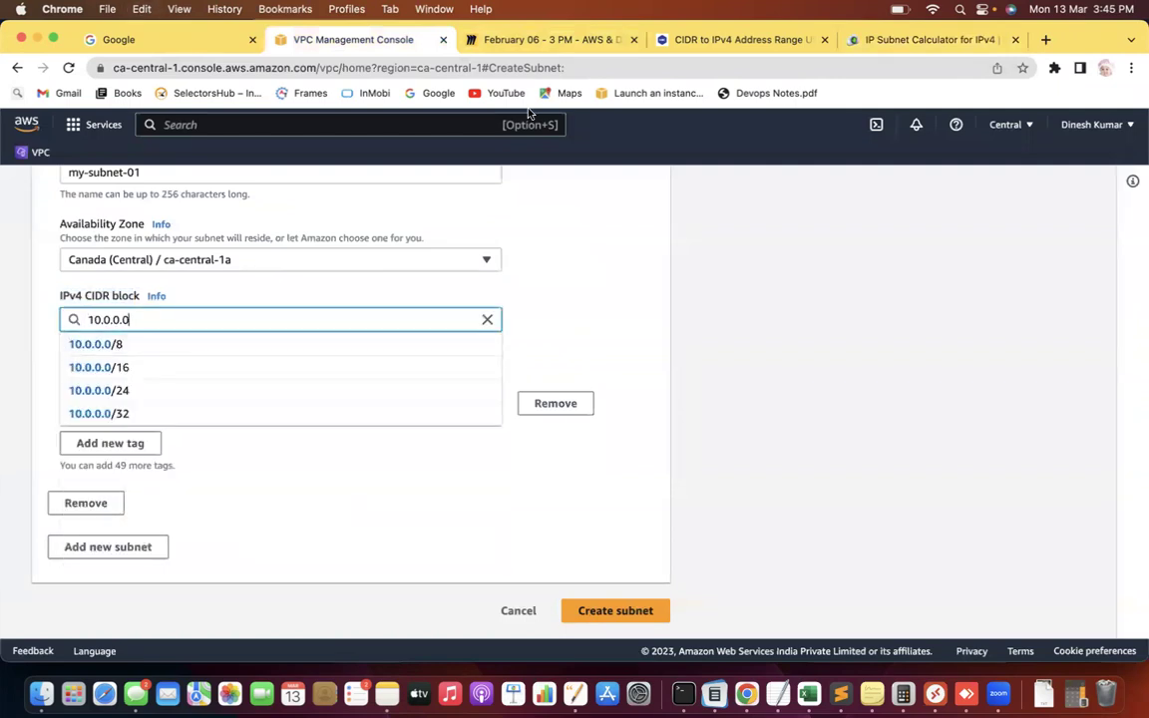
Step: Check the calculator's CIDR notation and complete the subnet's IPv4 CIDR block as 10.0.0.0/18
{"action": "left_click", "coordinate": [670, 38]}
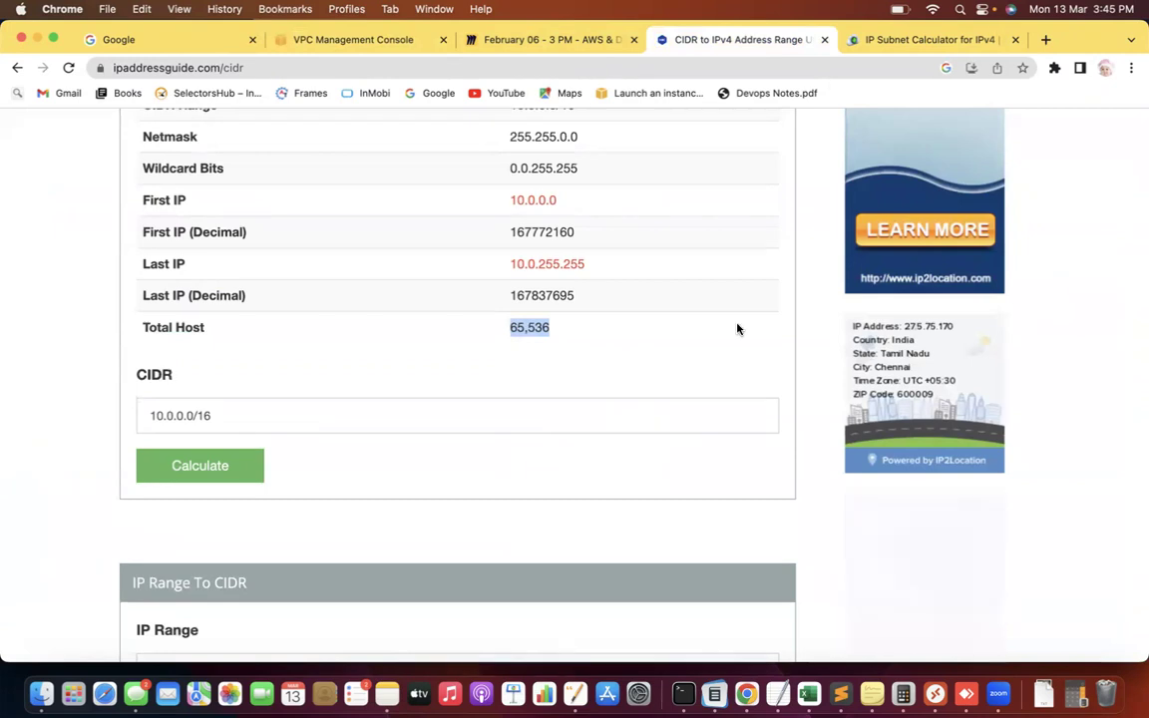
{"action": "left_click", "coordinate": [923, 42]}
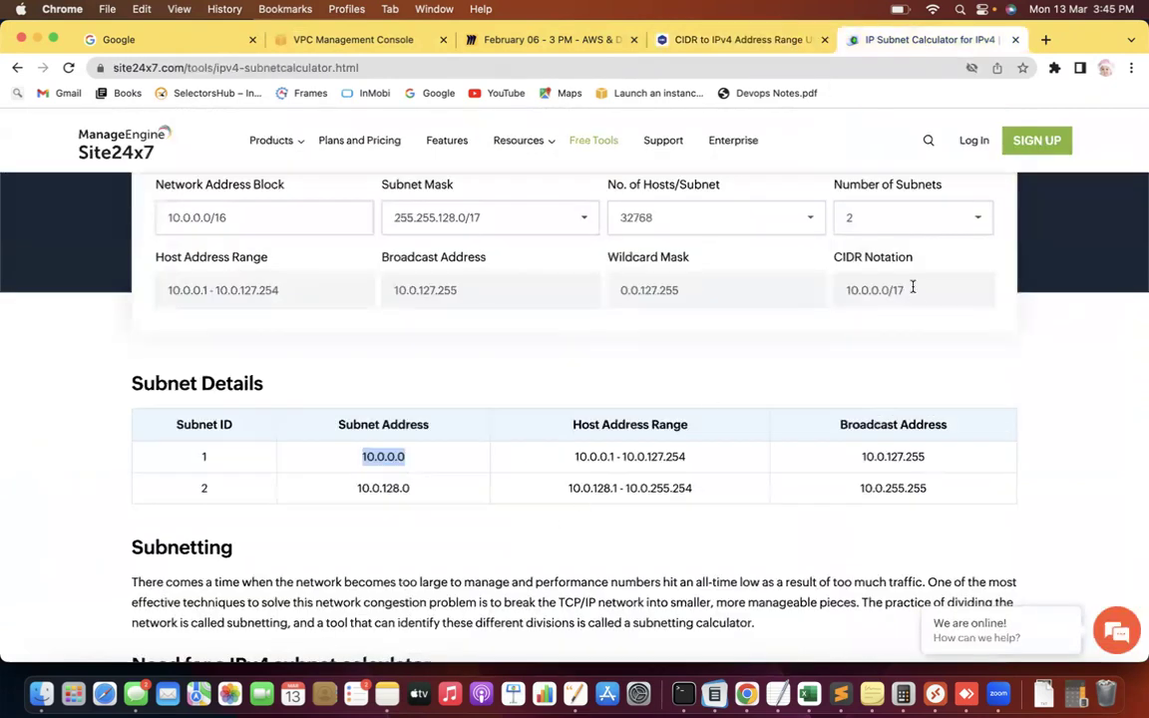
{"action": "left_click_drag", "start_coordinate": [912, 287], "coordinate": [878, 294]}
{"action": "left_click", "coordinate": [294, 37]}
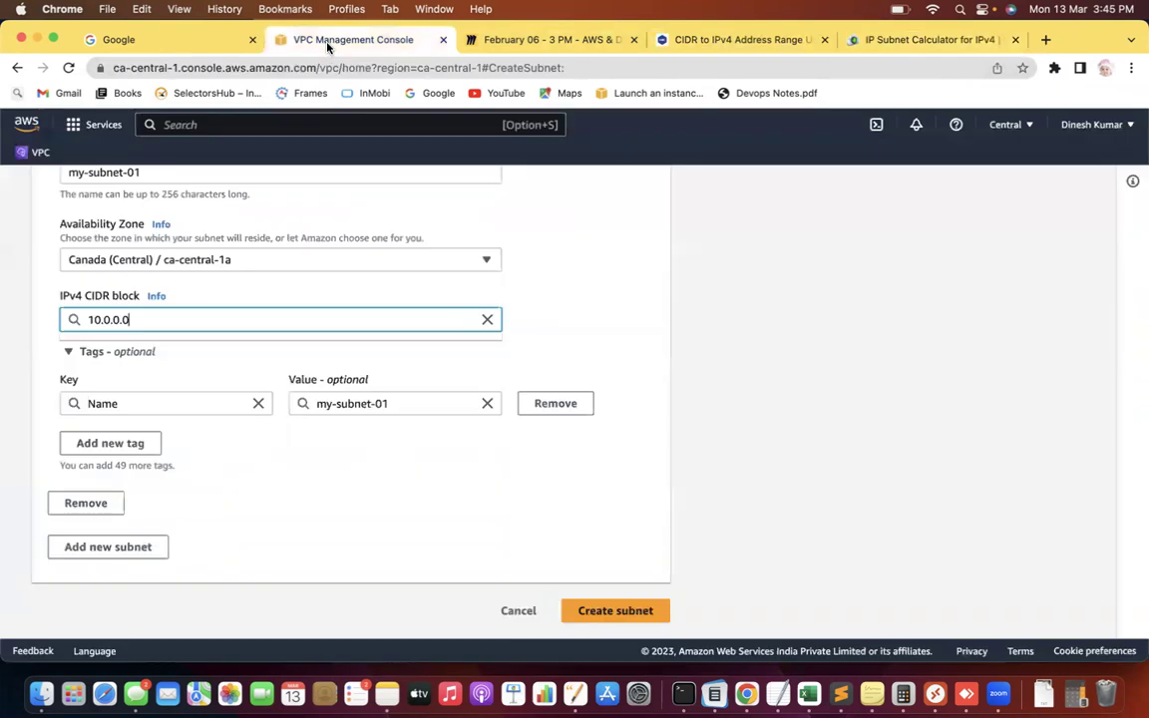
{"action": "type", "text": "/18"}
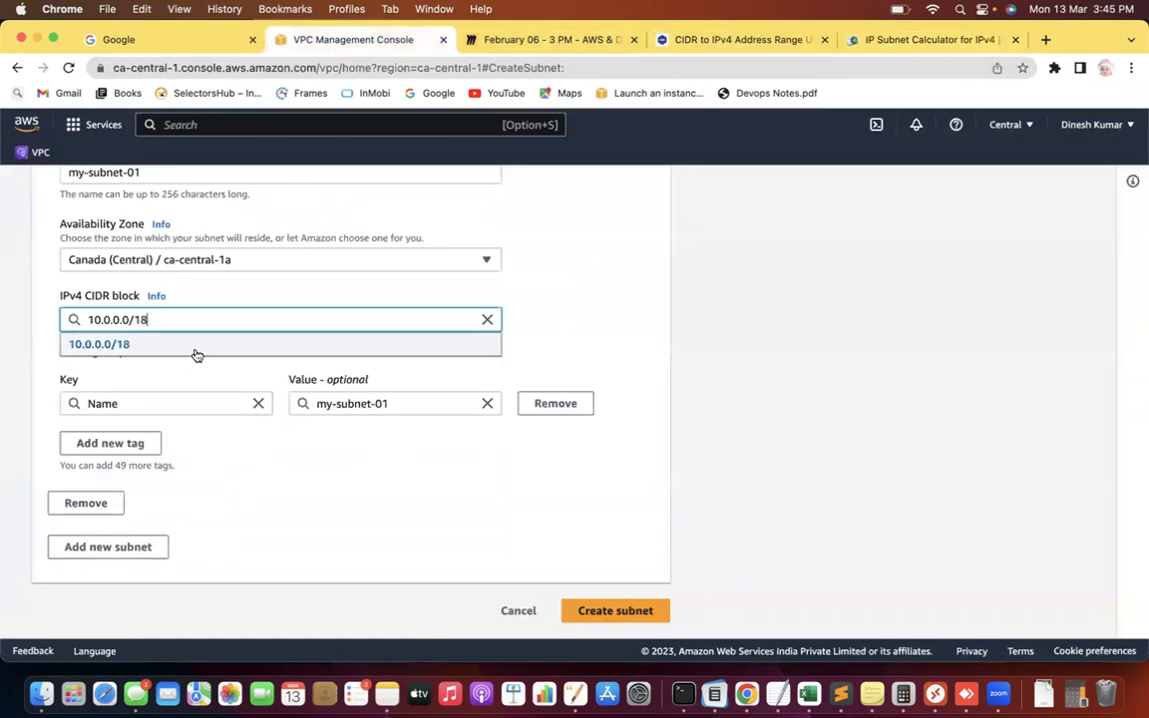
{"action": "left_click", "coordinate": [229, 345]}
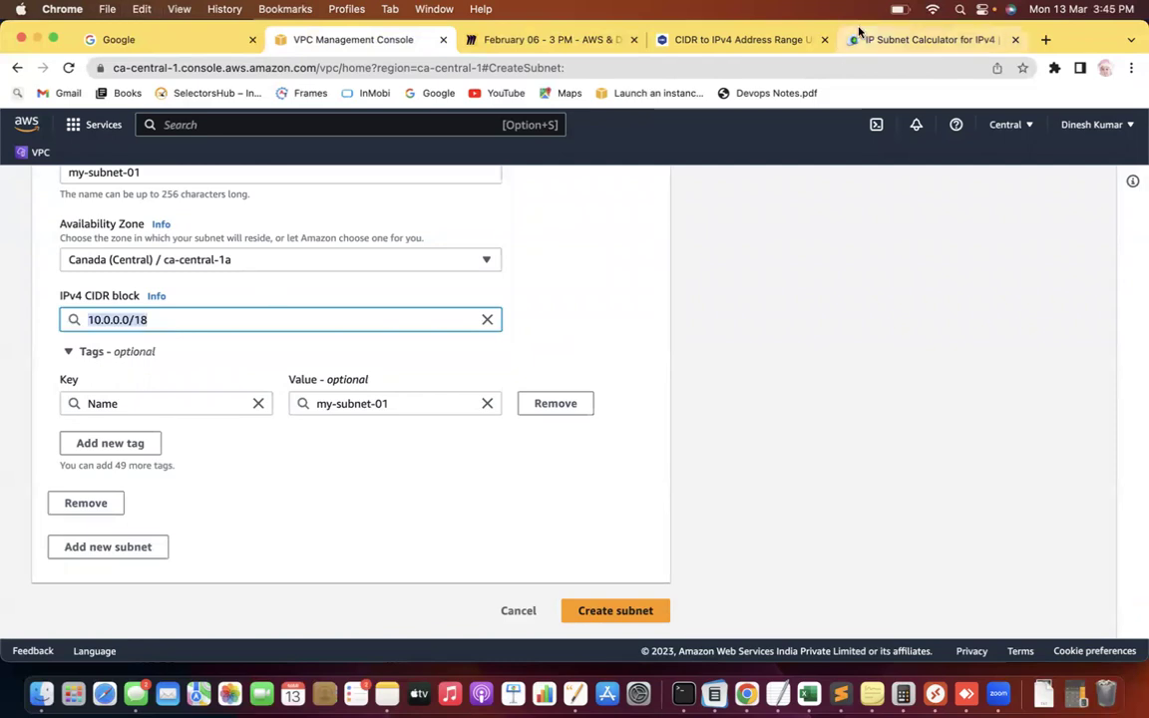
Step: Calculate the IP range for 10.0.0.0/18 on the CIDR to IPv4 page and check its total host count
{"action": "left_click", "coordinate": [682, 39]}
{"action": "left_click", "coordinate": [249, 413]}
{"action": "key", "text": "super+a"}
{"action": "type", "text": "10.0.0.0/18"}
{"action": "left_click", "coordinate": [220, 467]}
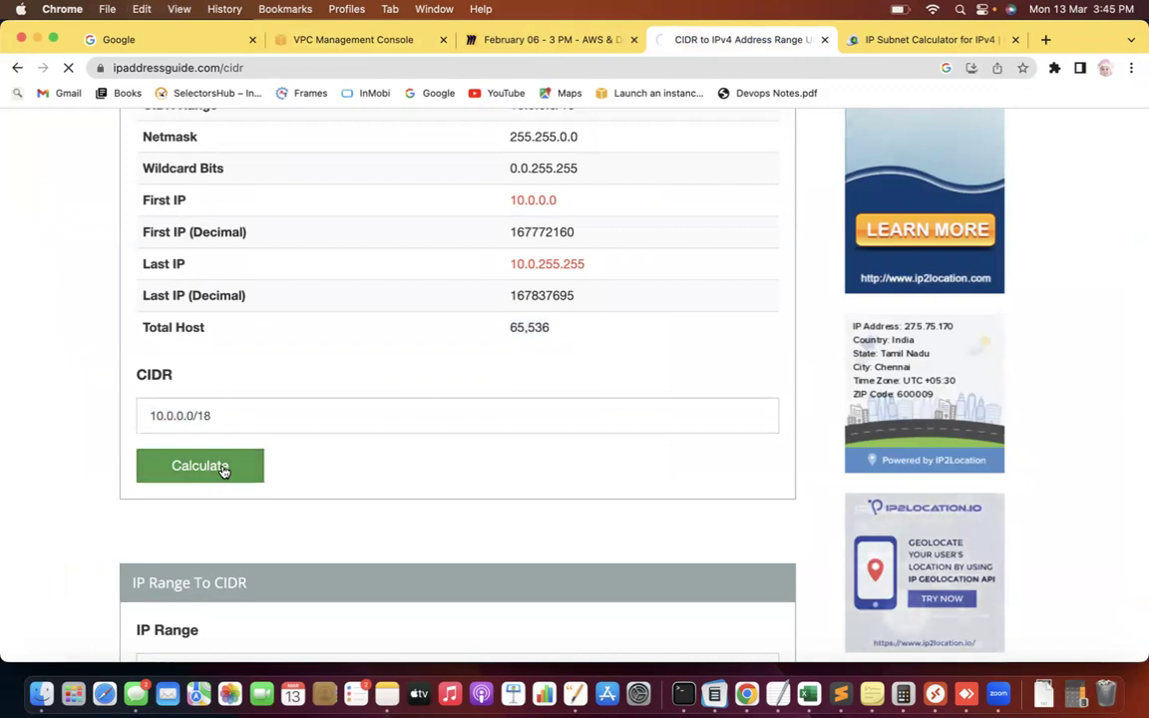
{"action": "scroll", "coordinate": [225, 468], "scroll_direction": "down", "scroll_amount": 2}
{"action": "scroll", "coordinate": [224, 472], "scroll_direction": "down", "scroll_amount": 3}
{"action": "scroll", "coordinate": [223, 469], "scroll_direction": "up", "scroll_amount": 2}
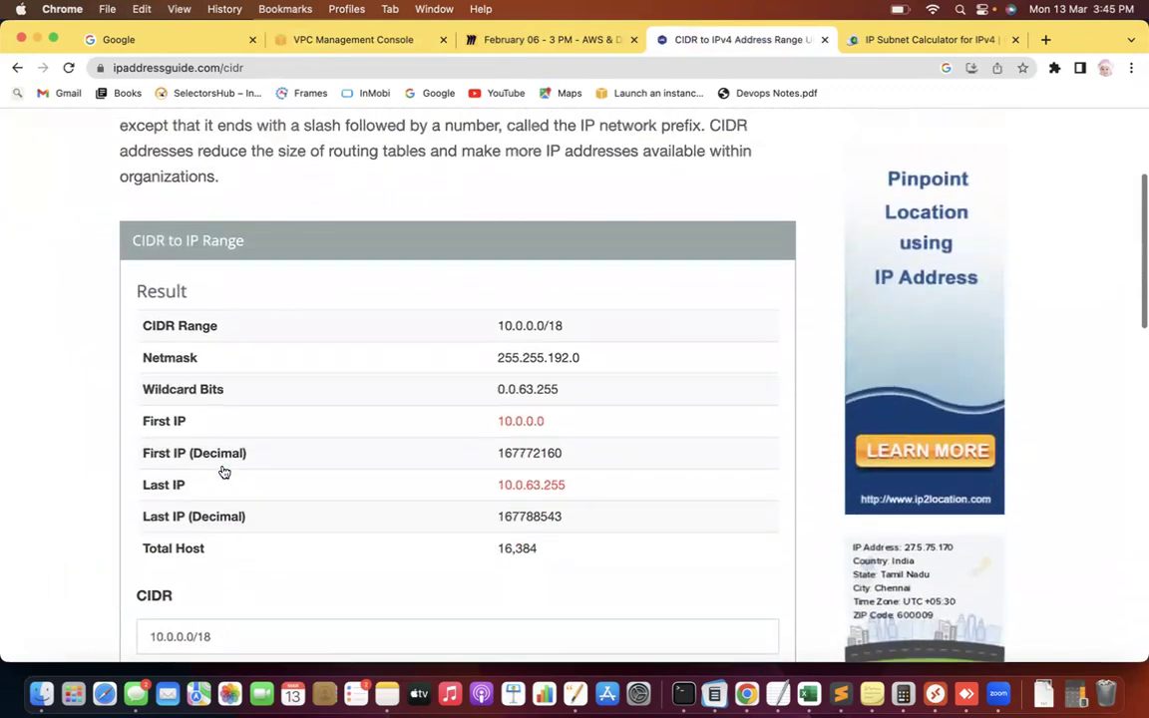
{"action": "left_click_drag", "start_coordinate": [542, 554], "coordinate": [497, 556]}
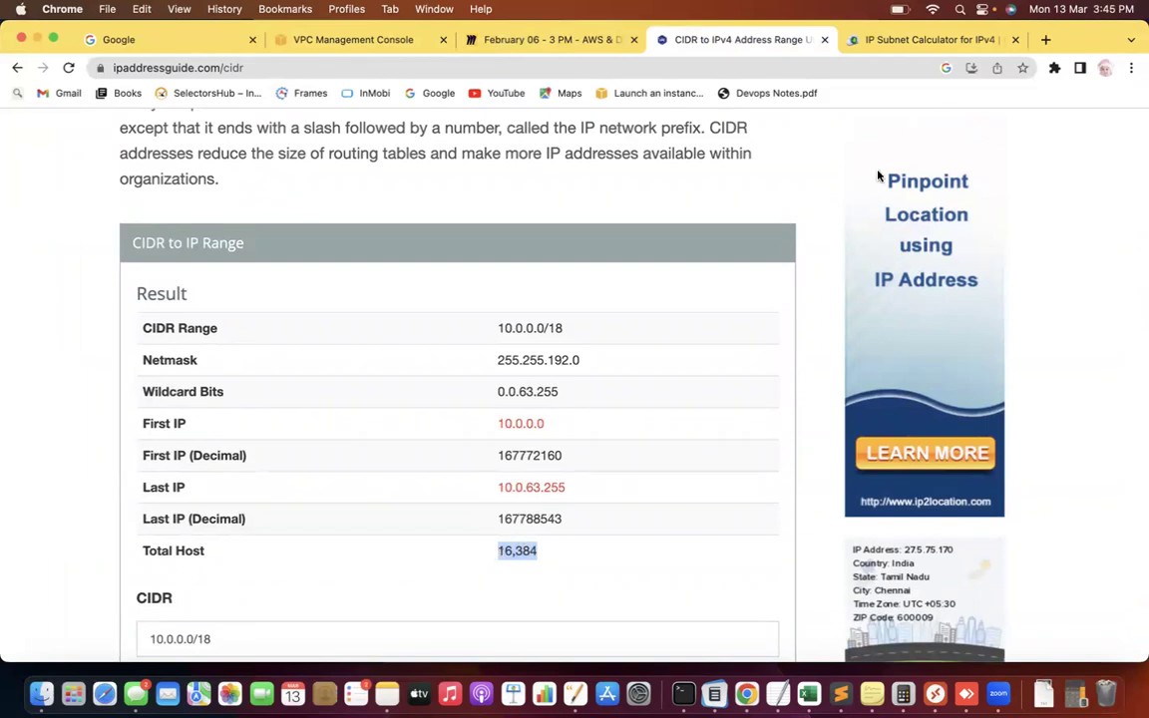
Step: Search Google for "calculator" in a new browser tab to bring up its online calculator
{"action": "left_click", "coordinate": [1046, 39]}
{"action": "type", "text": "ca"}
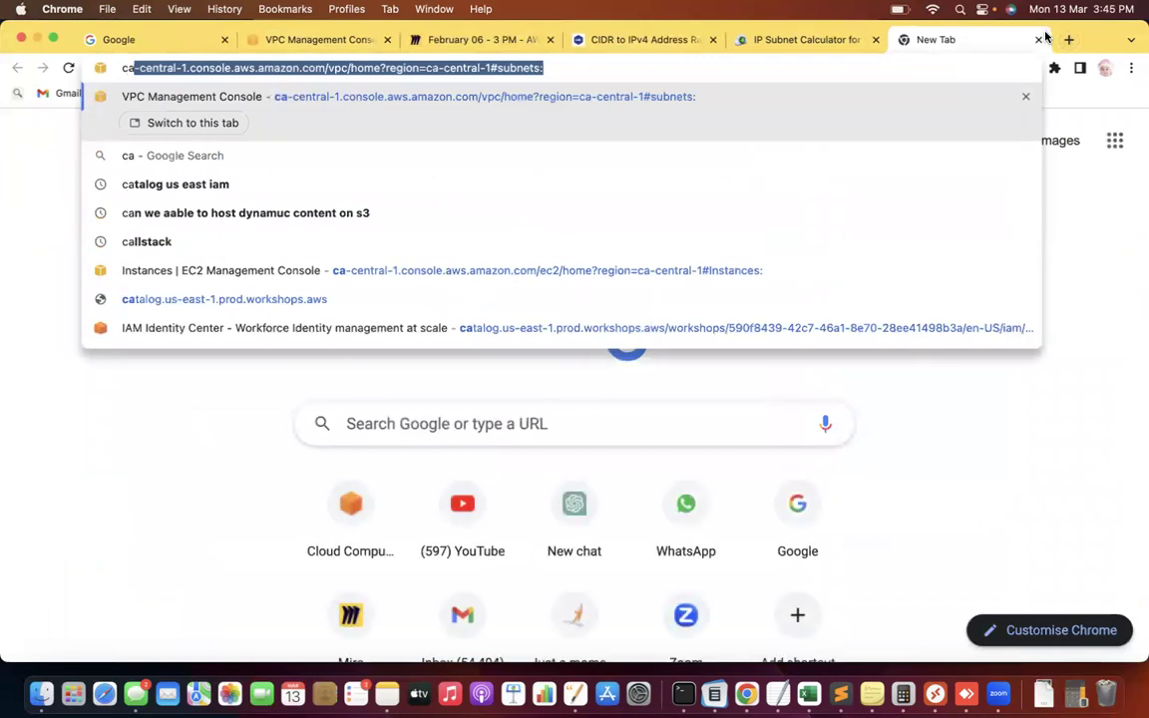
{"action": "type", "text": "lculator"}
{"action": "key", "text": "Return"}
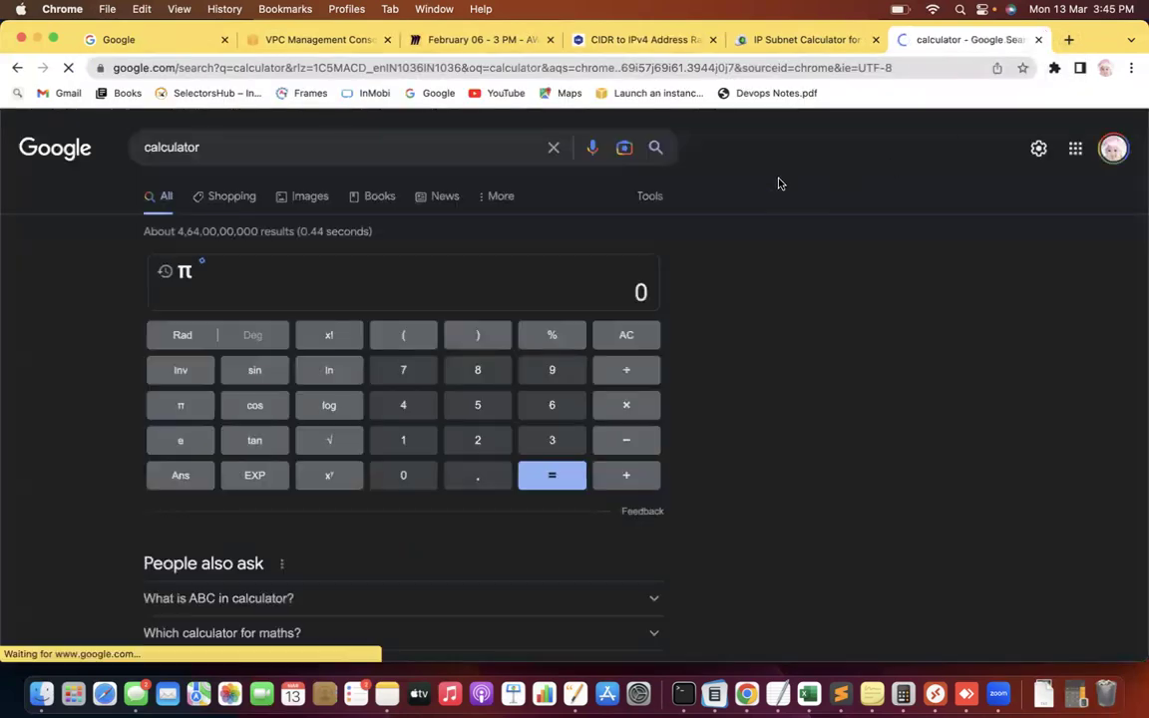
Step: Multiply 16384 by 2 in the Google calculator
{"action": "left_click", "coordinate": [411, 440]}
{"action": "left_click", "coordinate": [563, 440]}
{"action": "left_click", "coordinate": [614, 337]}
{"action": "left_click", "coordinate": [613, 336]}
{"action": "left_click", "coordinate": [408, 444]}
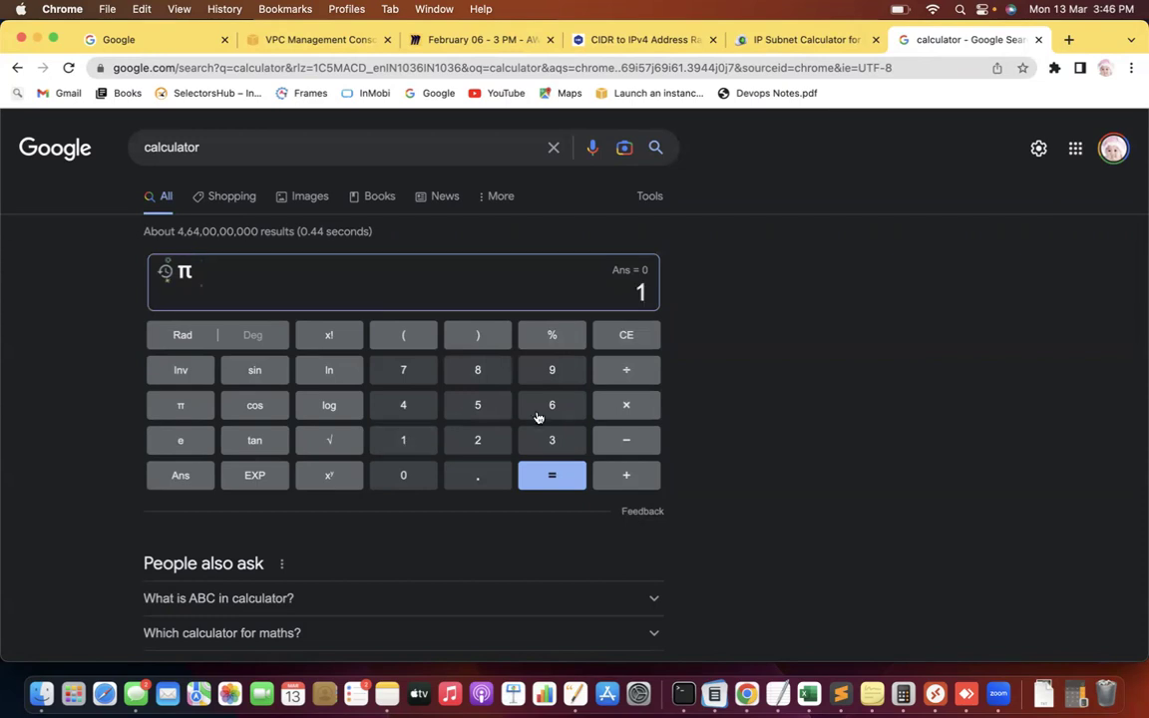
{"action": "left_click", "coordinate": [552, 404]}
{"action": "left_click", "coordinate": [552, 440]}
{"action": "left_click", "coordinate": [482, 373]}
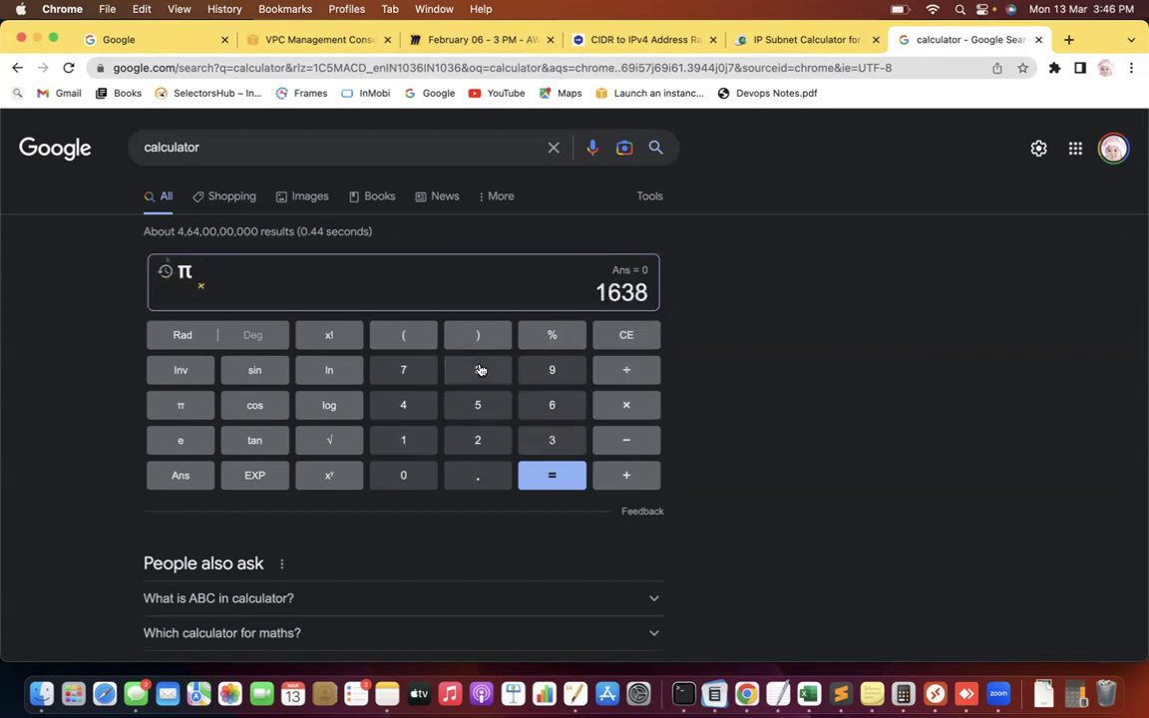
{"action": "left_click", "coordinate": [403, 404]}
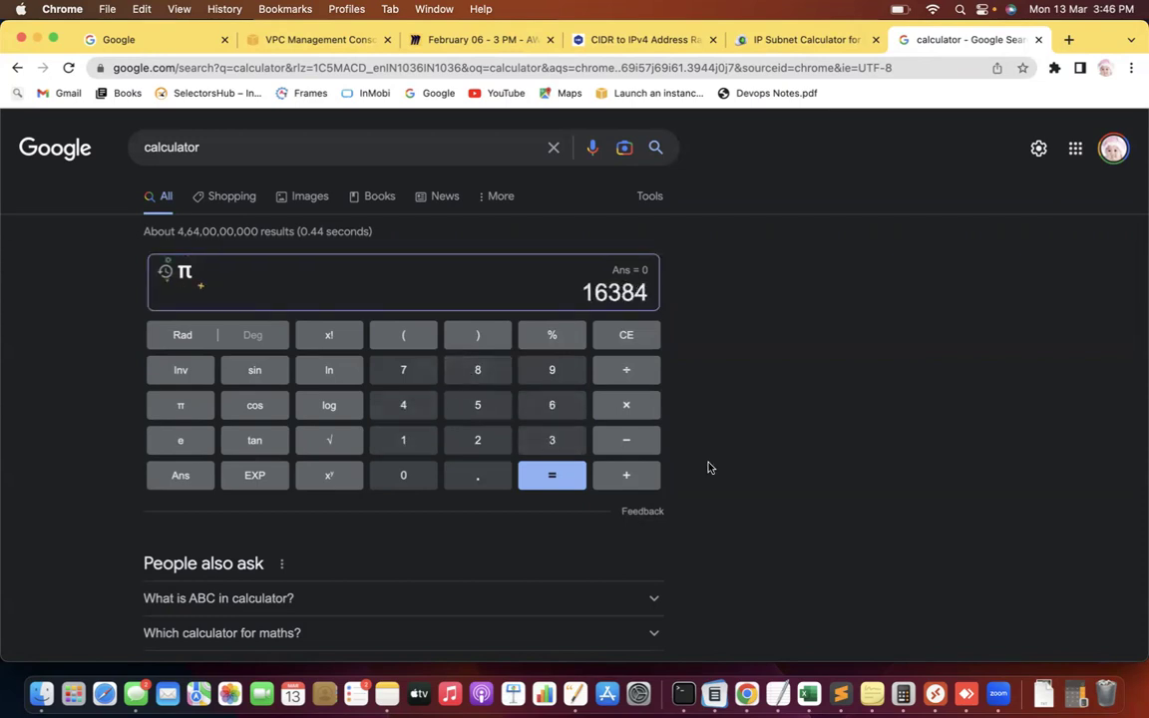
{"action": "left_click", "coordinate": [627, 406]}
{"action": "left_click", "coordinate": [481, 443]}
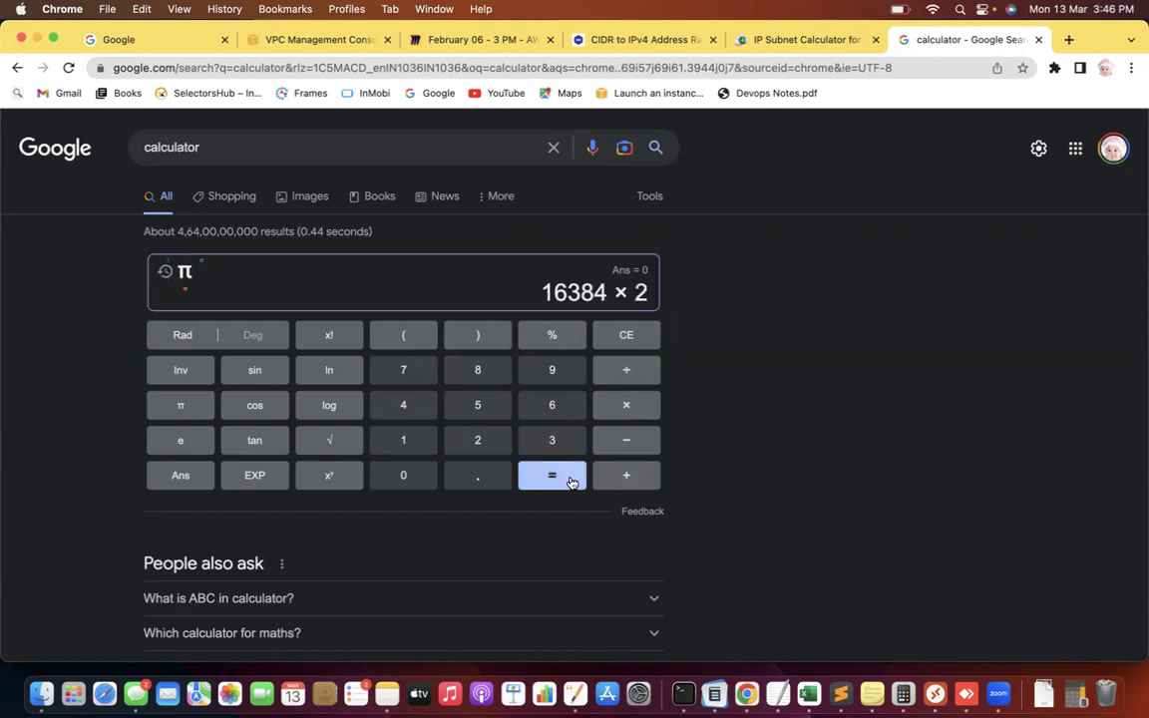
{"action": "left_click", "coordinate": [572, 477]}
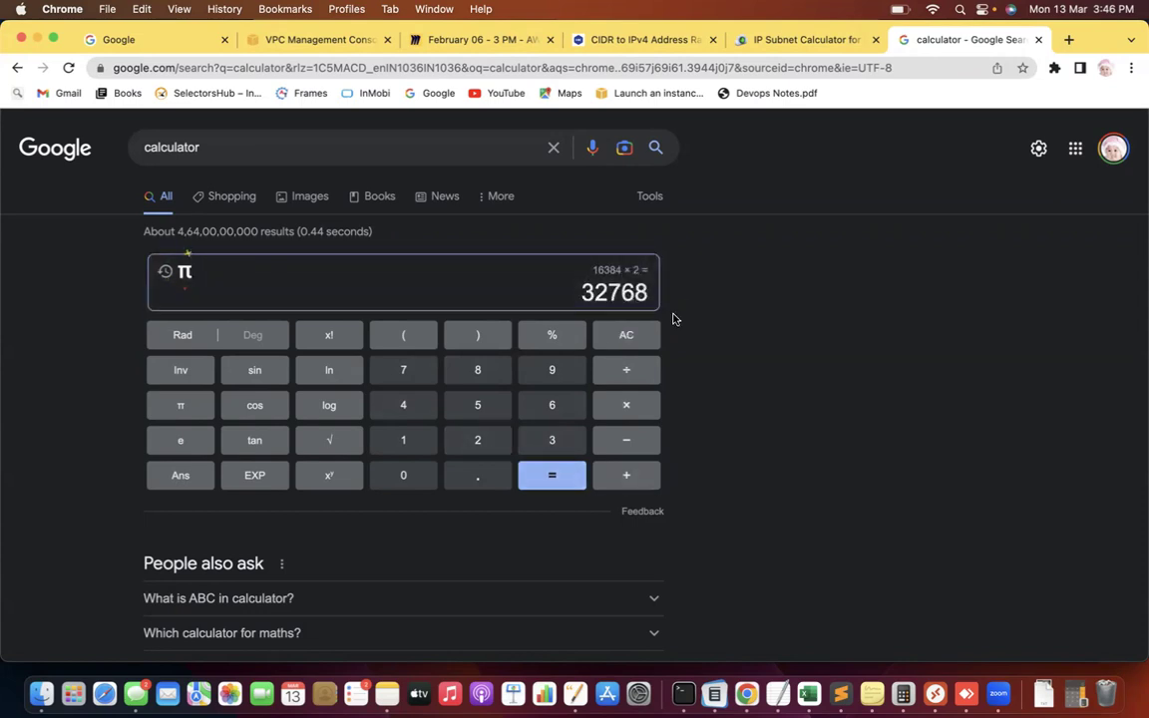
Step: Recalculate the IP range for 10.0.0.0/16 on the CIDR to IPv4 page and check its total host count
{"action": "left_click", "coordinate": [798, 40]}
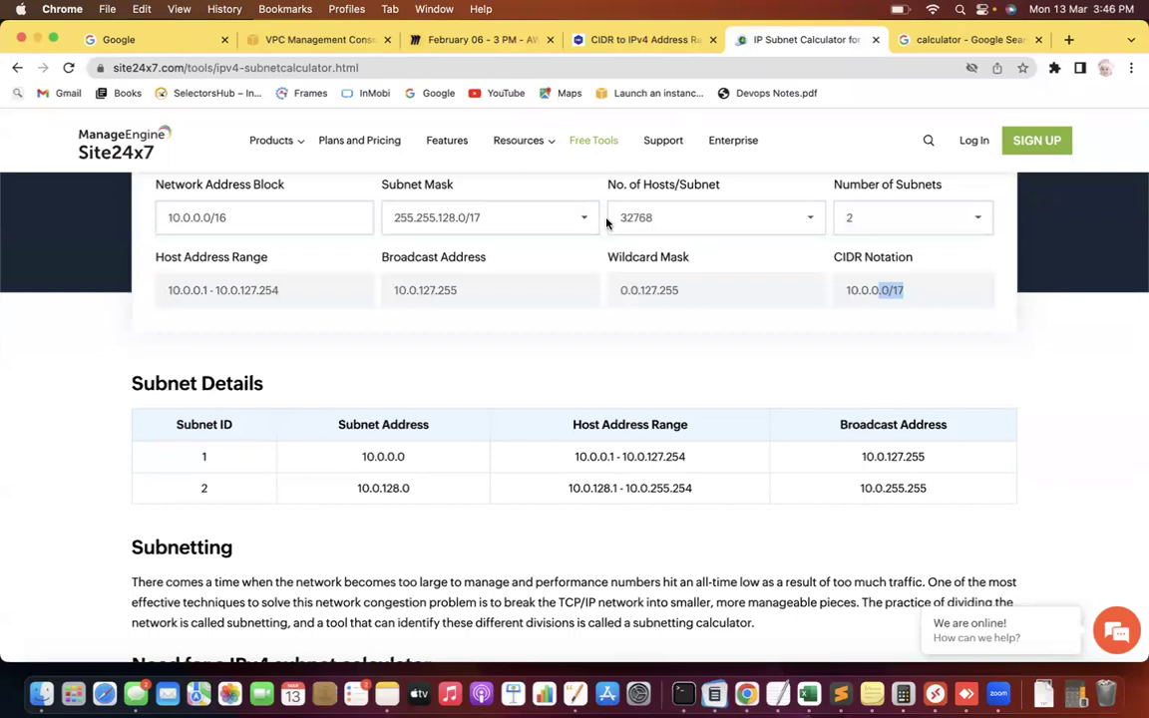
{"action": "left_click", "coordinate": [620, 42]}
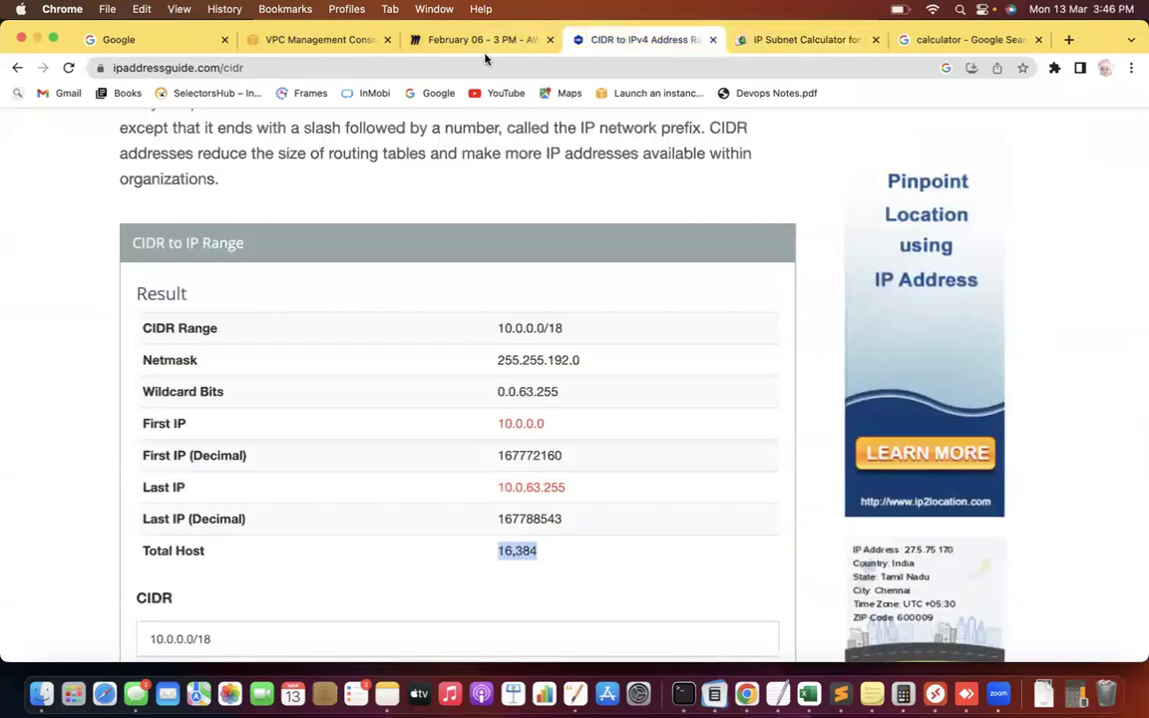
{"action": "left_click", "coordinate": [659, 524]}
{"action": "scroll", "coordinate": [660, 524], "scroll_direction": "down", "scroll_amount": 3}
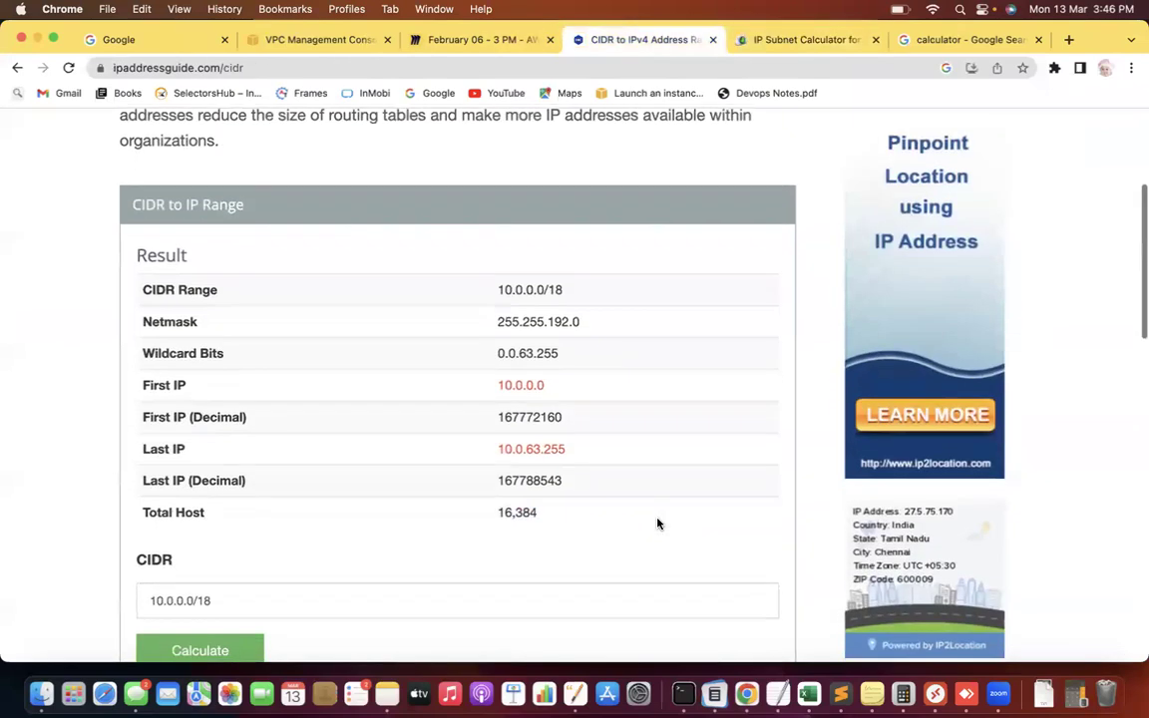
{"action": "left_click", "coordinate": [222, 480]}
{"action": "key", "text": "BackSpace"}
{"action": "type", "text": "1"}
{"action": "key", "text": "BackSpace"}
{"action": "key", "text": "BackSpace"}
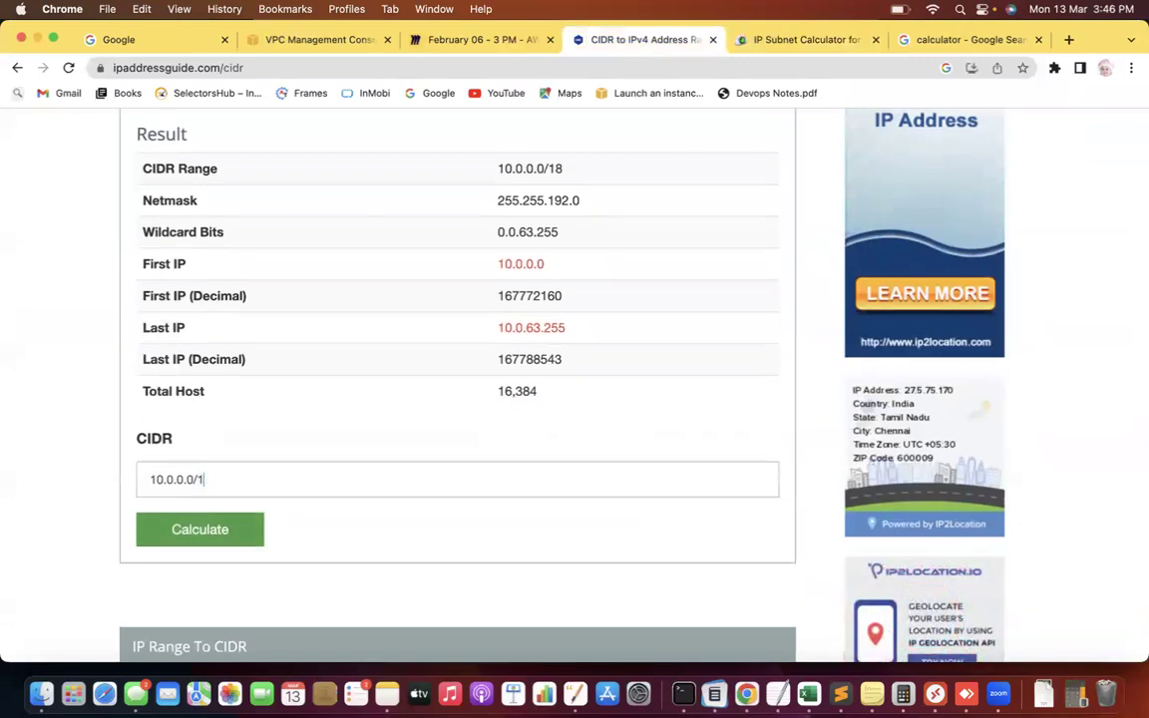
{"action": "left_click", "coordinate": [221, 539]}
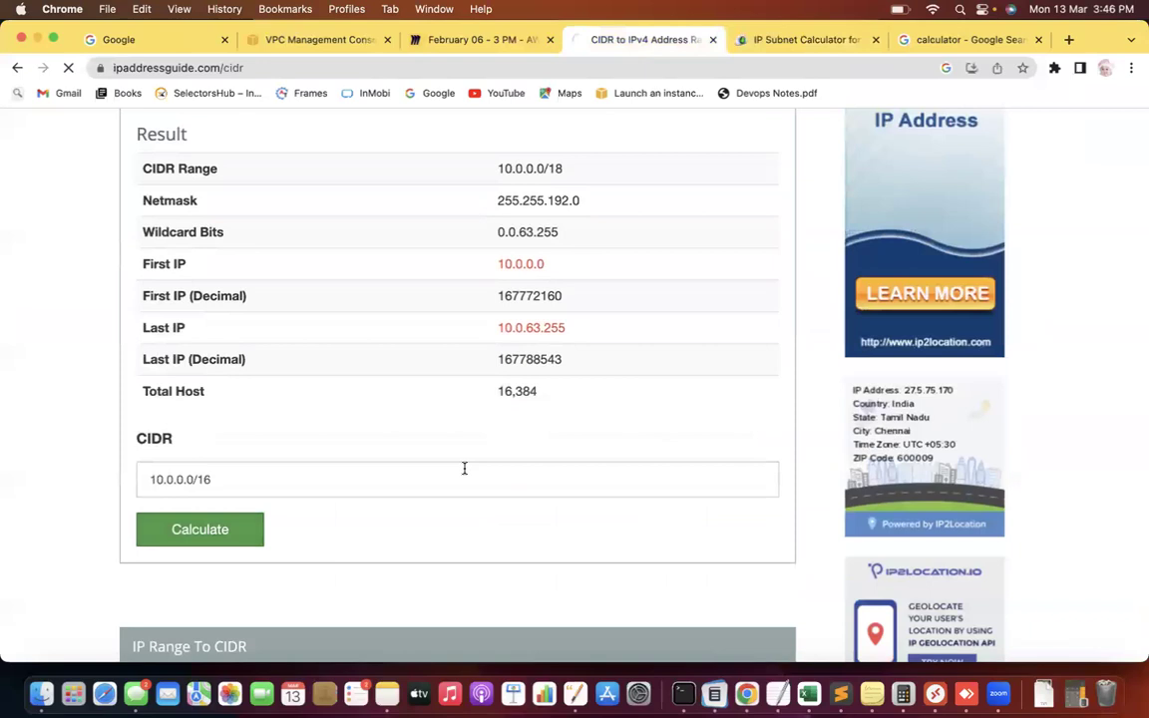
{"action": "scroll", "coordinate": [502, 573], "scroll_direction": "down", "scroll_amount": 5}
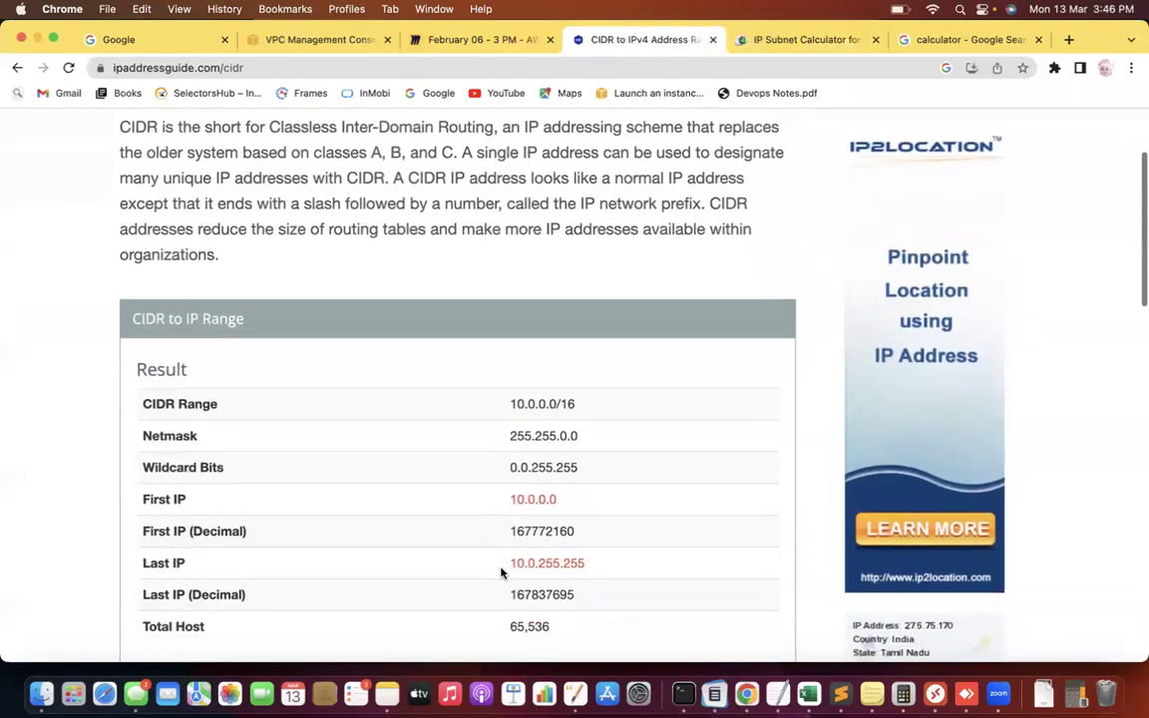
{"action": "left_click_drag", "start_coordinate": [558, 561], "coordinate": [485, 561]}
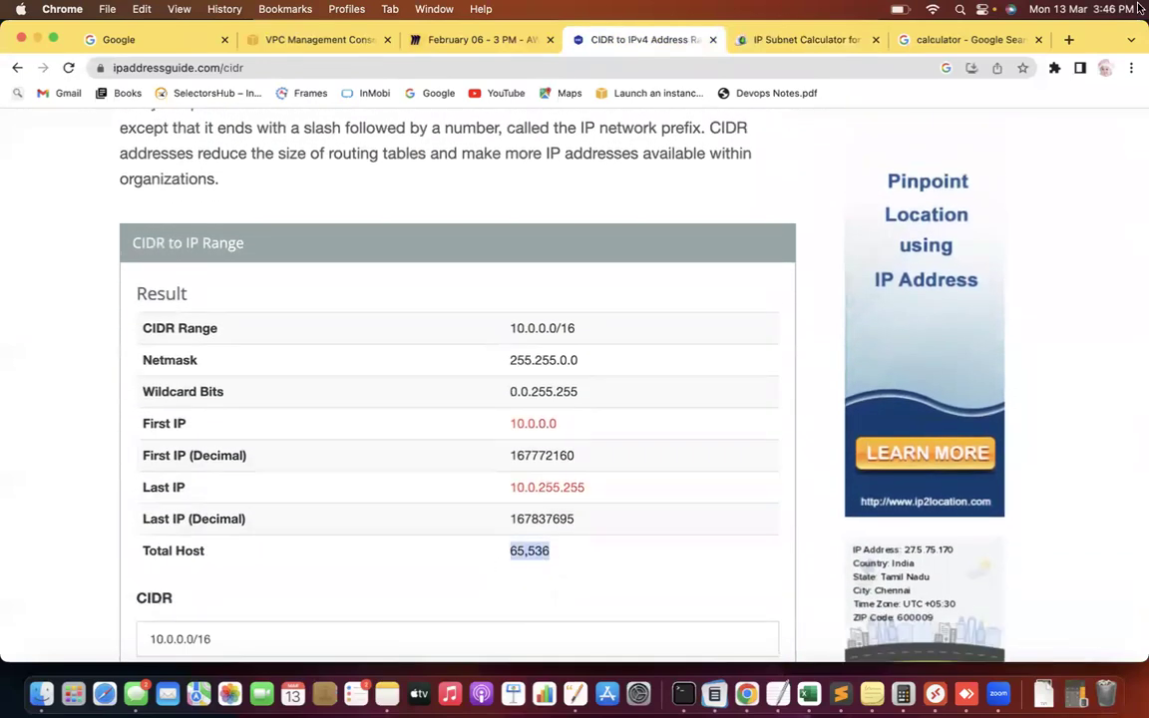
Step: Compare the multiplication result with the subnet calculator's hosts per subnet, and review the CIDR block in the subnet form
{"action": "left_click", "coordinate": [960, 41]}
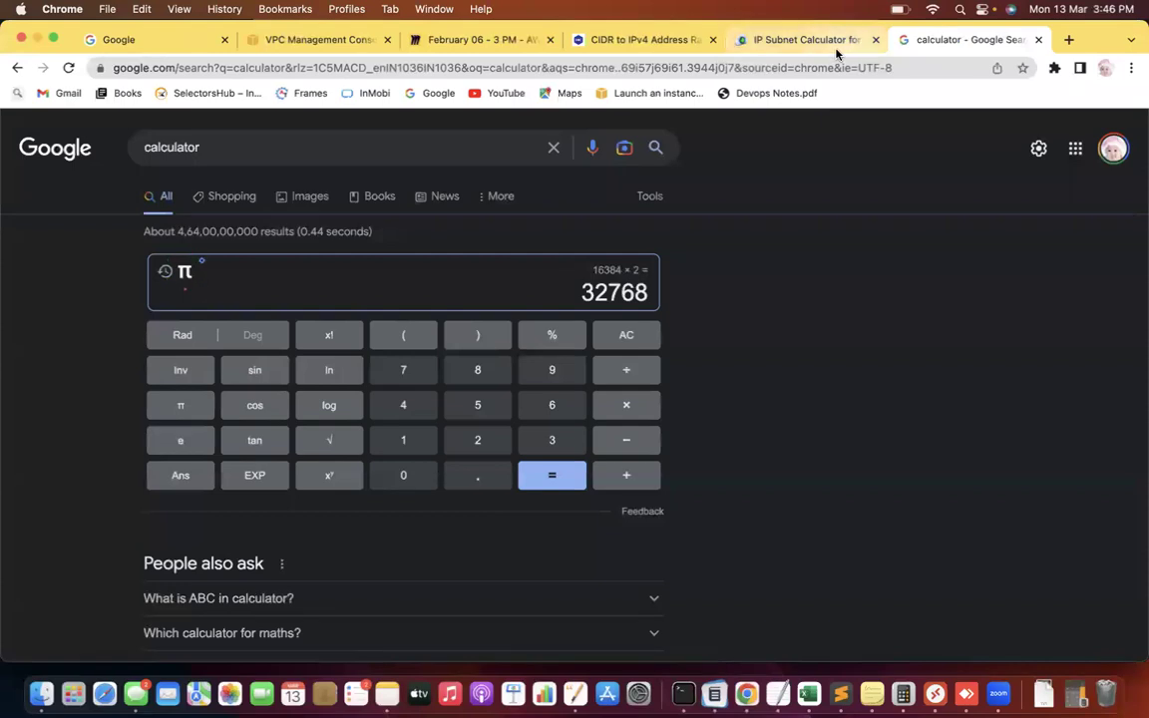
{"action": "left_click", "coordinate": [803, 42]}
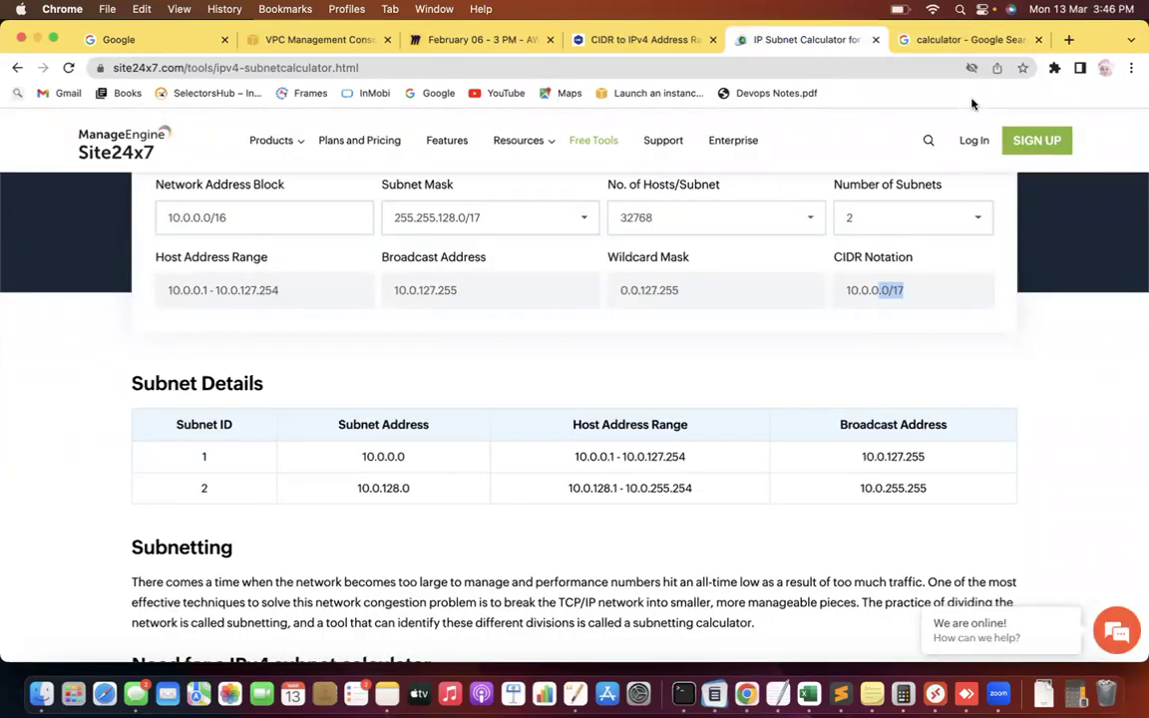
{"action": "left_click", "coordinate": [961, 41]}
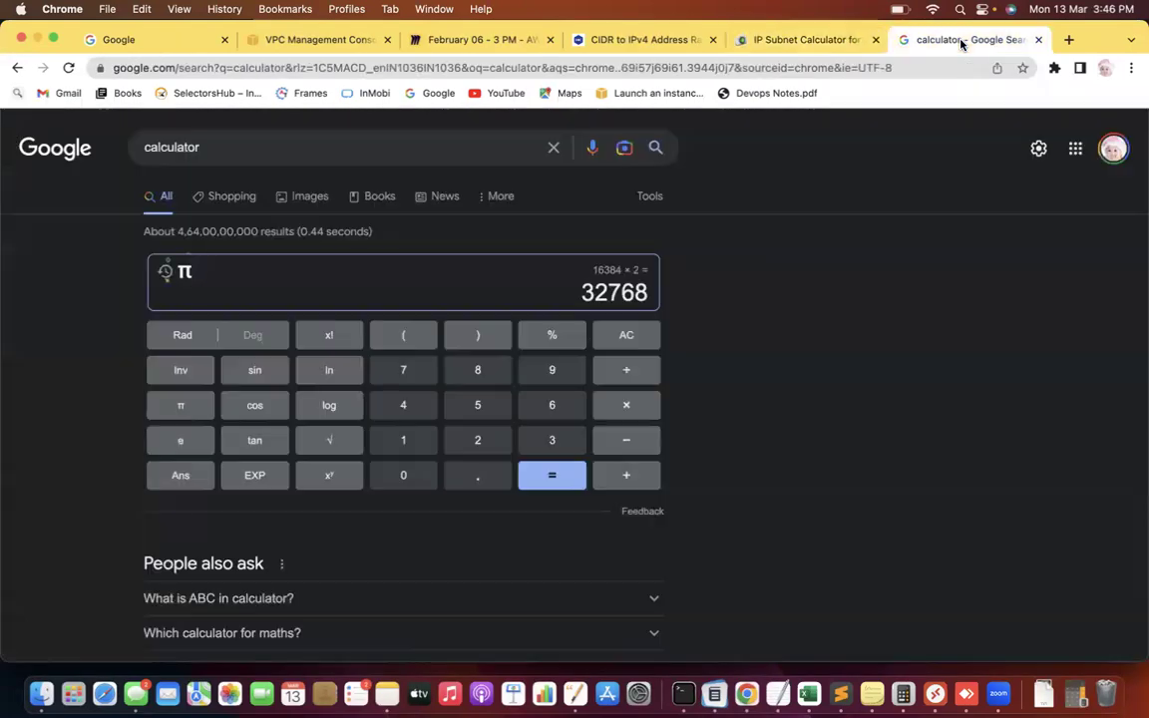
{"action": "left_click", "coordinate": [644, 41]}
{"action": "left_click", "coordinate": [778, 41]}
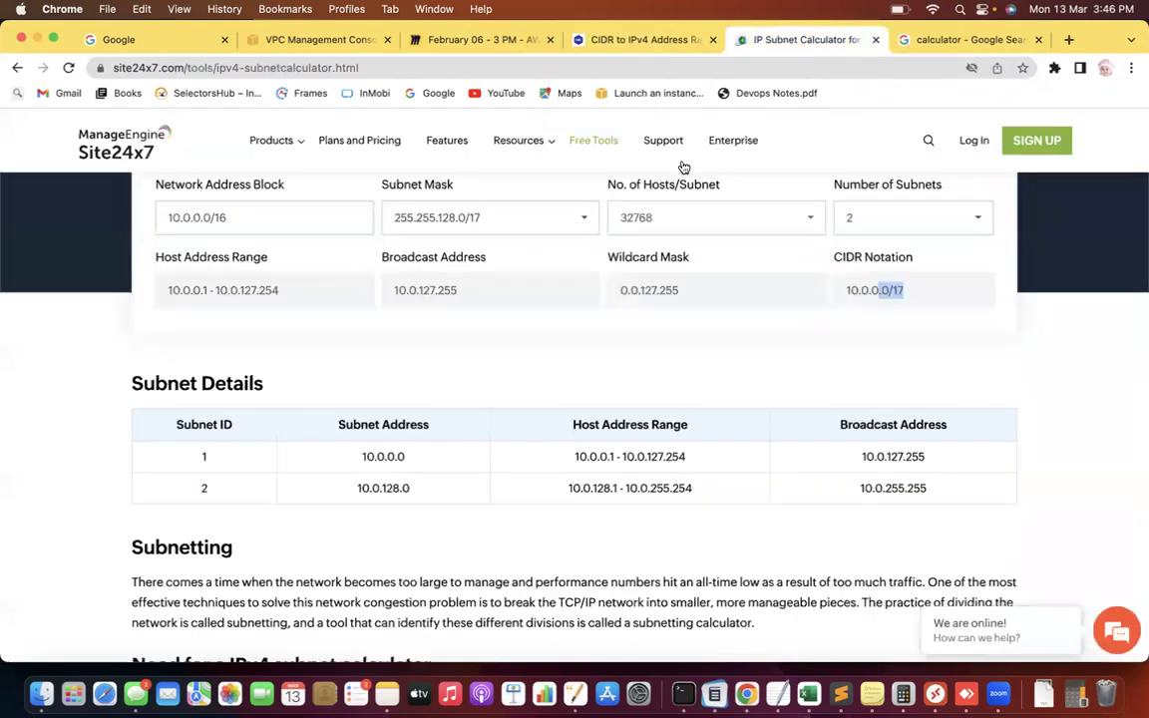
{"action": "left_click", "coordinate": [309, 39]}
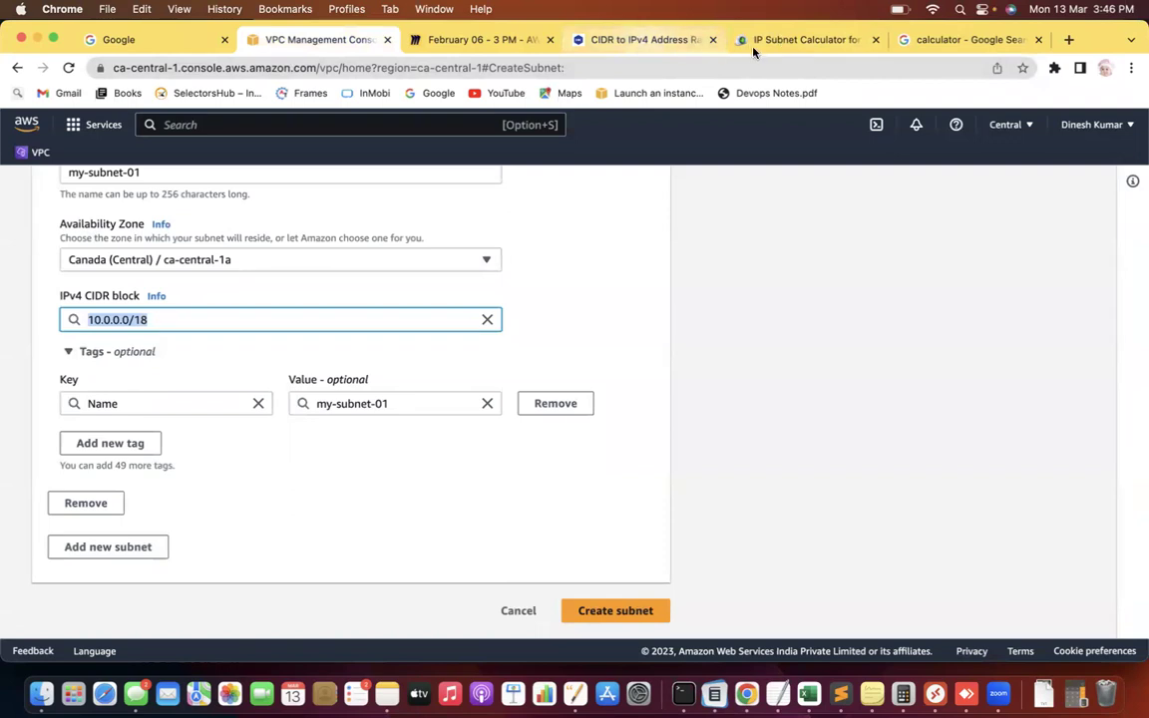
{"action": "left_click", "coordinate": [843, 38]}
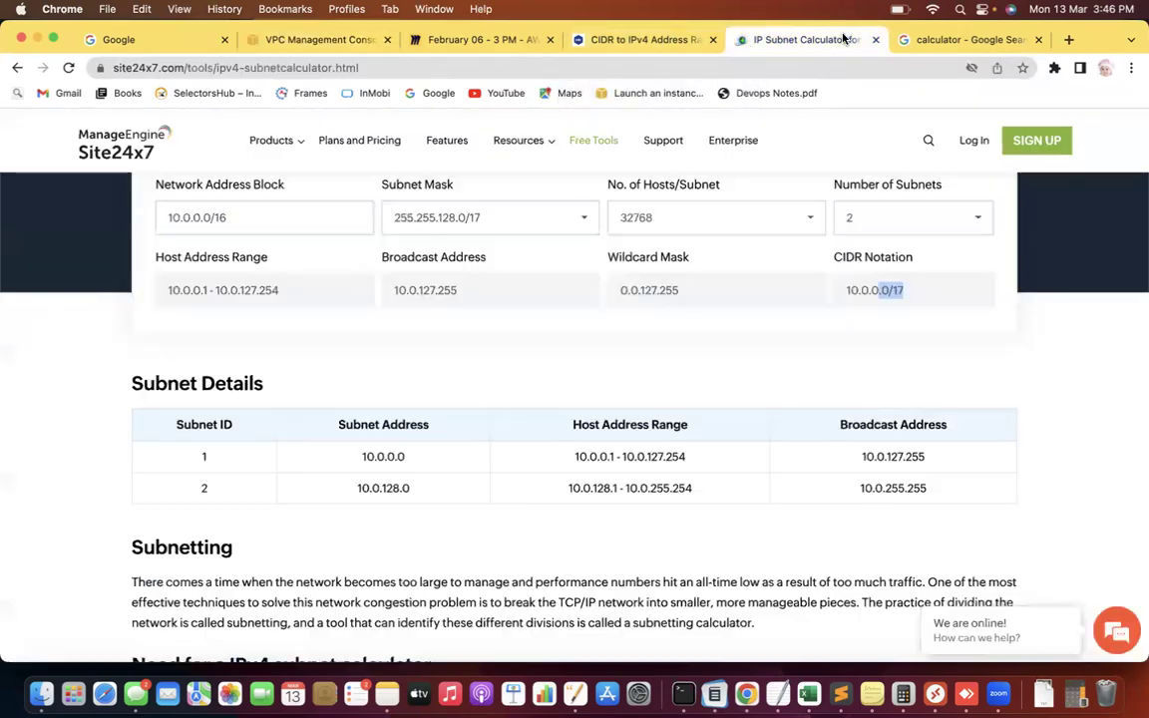
Step: Calculate the IP range for 10.0.0.0/20 on the CIDR to IPv4 page and view the result table
{"action": "left_click", "coordinate": [659, 44]}
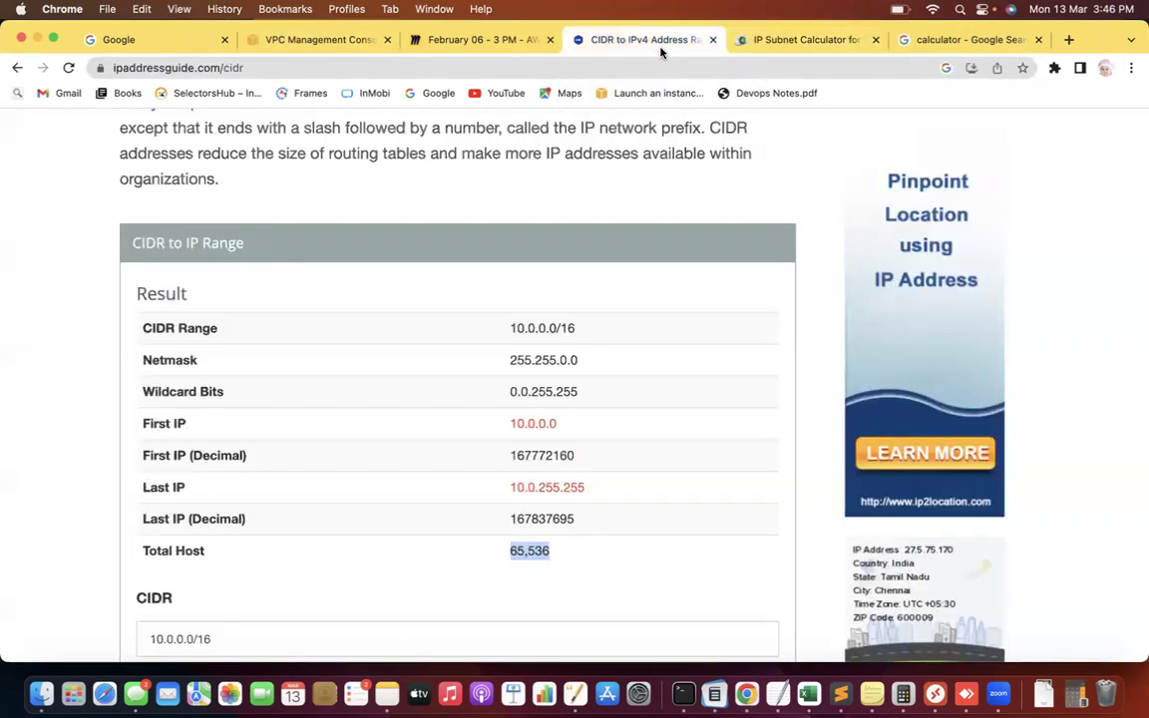
{"action": "left_click", "coordinate": [578, 606]}
{"action": "scroll", "coordinate": [585, 601], "scroll_direction": "down", "scroll_amount": 3}
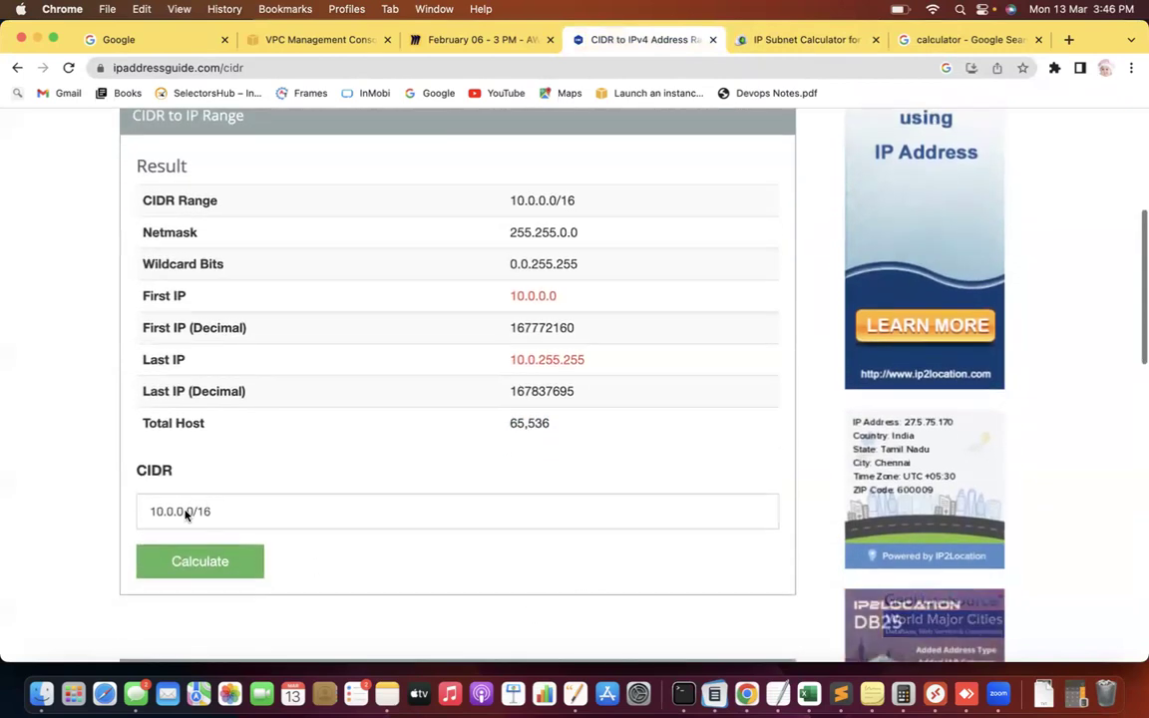
{"action": "left_click", "coordinate": [200, 512]}
{"action": "key", "text": "BackSpace"}
{"action": "key", "text": "BackSpace"}
{"action": "type", "text": "20"}
{"action": "left_click", "coordinate": [212, 558]}
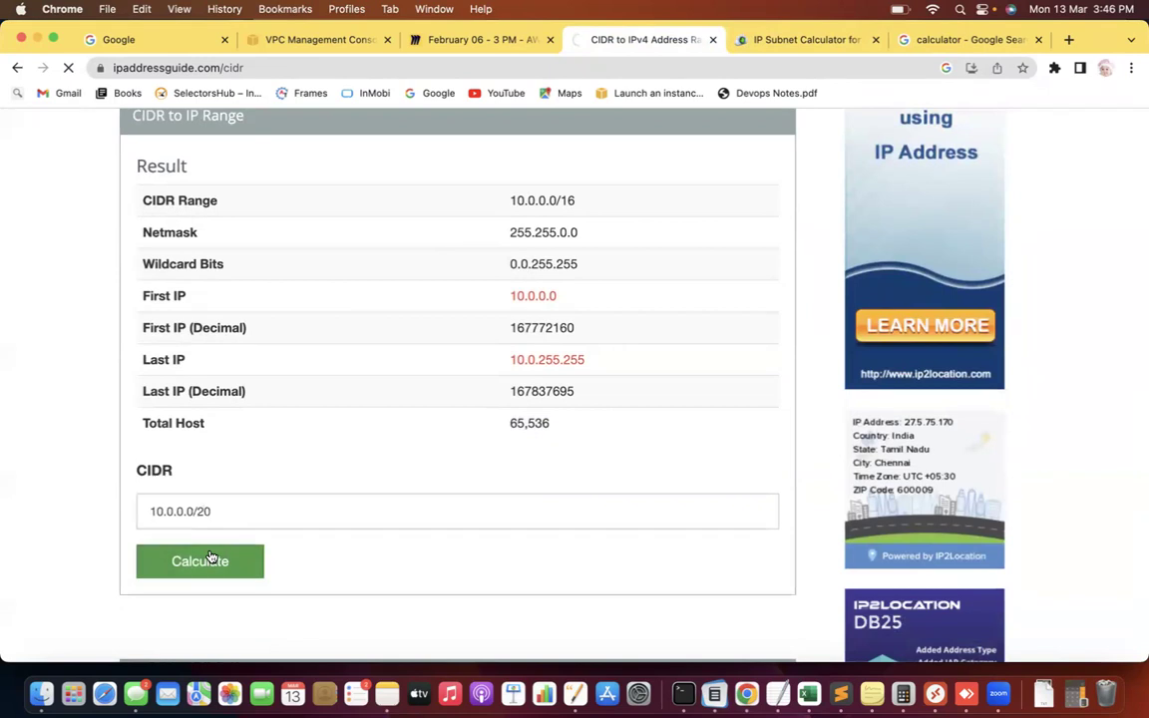
{"action": "scroll", "coordinate": [212, 556], "scroll_direction": "down", "scroll_amount": 3}
{"action": "scroll", "coordinate": [212, 556], "scroll_direction": "down", "scroll_amount": 2}
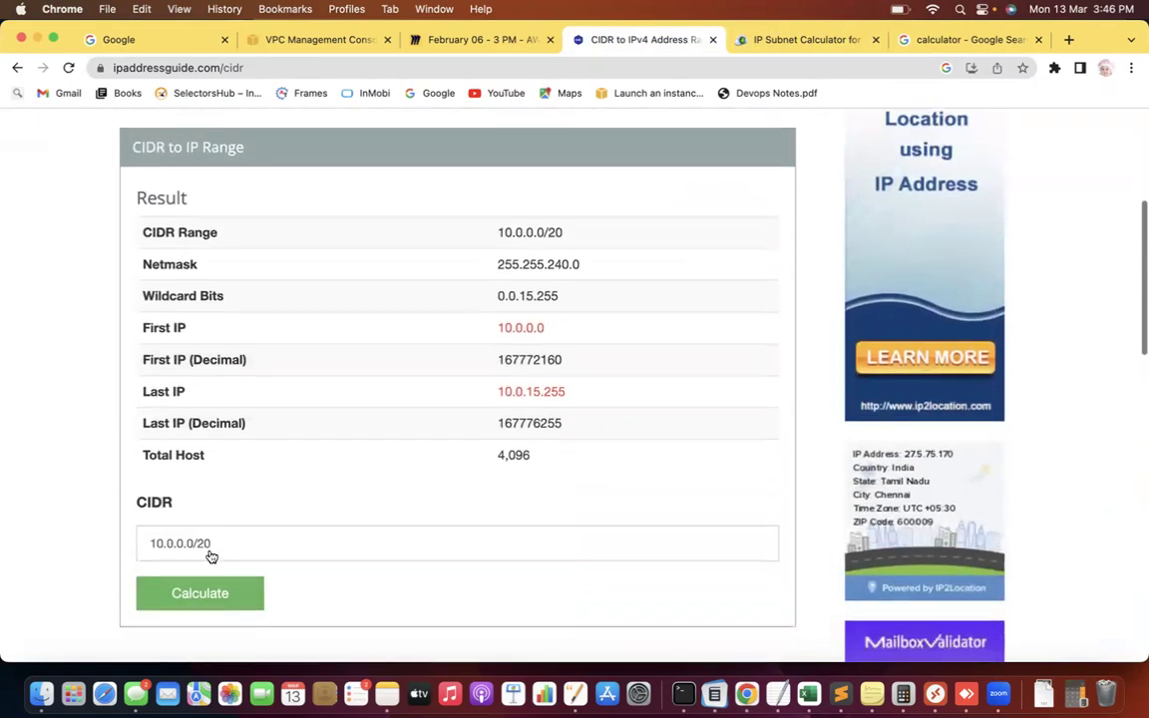
Step: Calculate the IP range for 10.0.0.0/17 on the CIDR to IPv4 page and check its total host count
{"action": "left_click_drag", "start_coordinate": [225, 544], "coordinate": [199, 546]}
{"action": "type", "text": "17"}
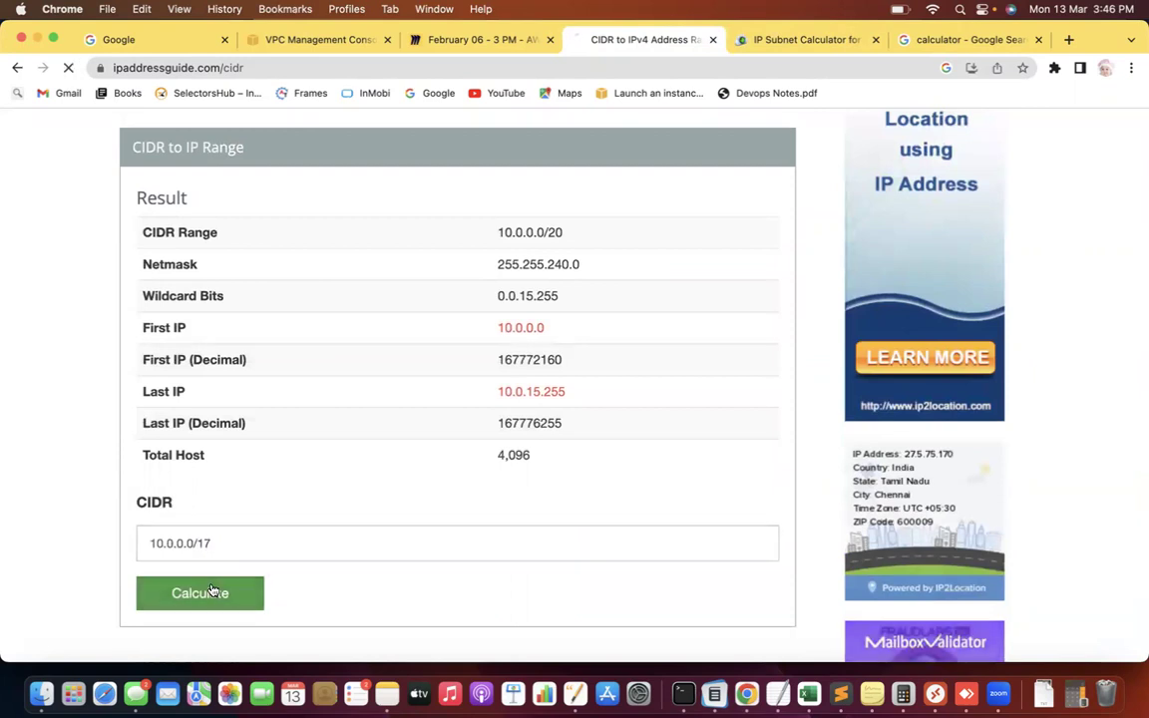
{"action": "left_click", "coordinate": [207, 590]}
{"action": "scroll", "coordinate": [211, 587], "scroll_direction": "down", "scroll_amount": 5}
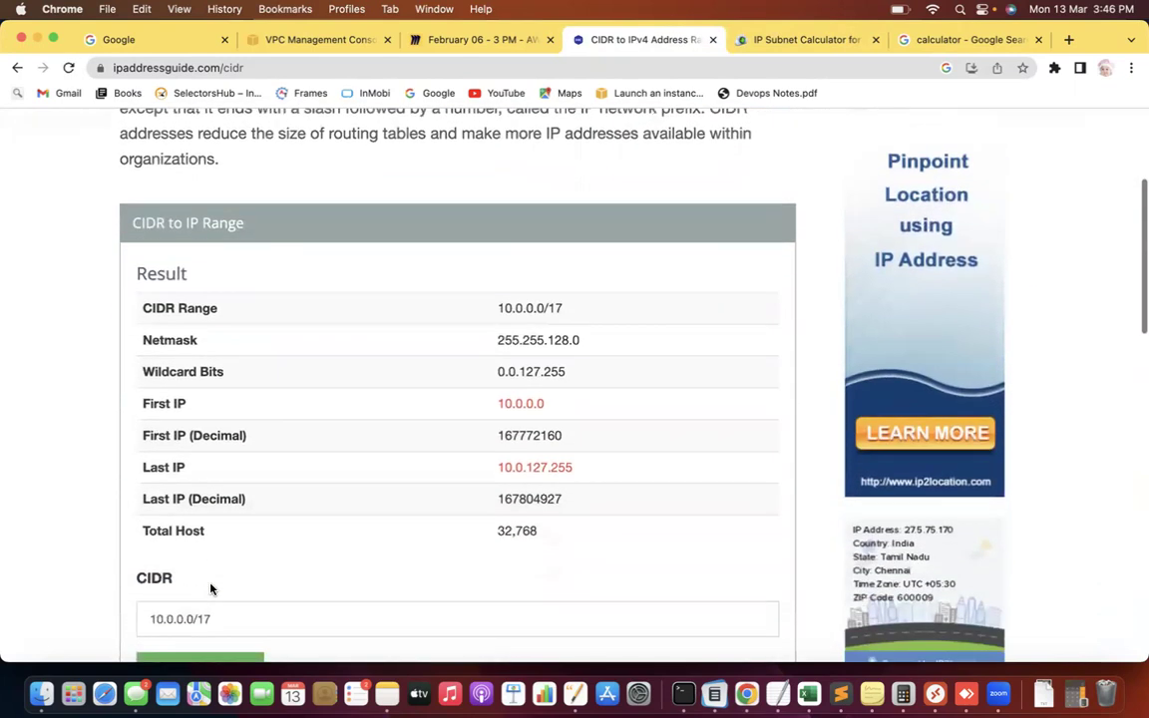
{"action": "left_click_drag", "start_coordinate": [547, 462], "coordinate": [468, 461]}
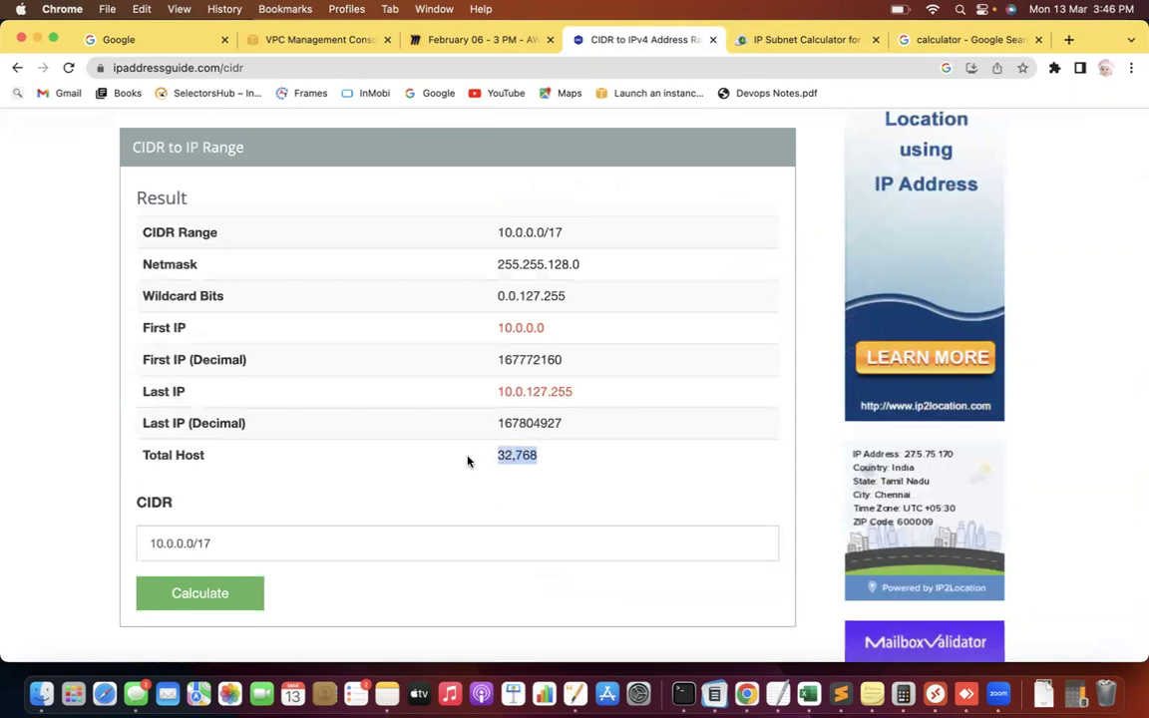
Step: Multiply 32768 by 2 in the Google calculator
{"action": "left_click", "coordinate": [806, 45]}
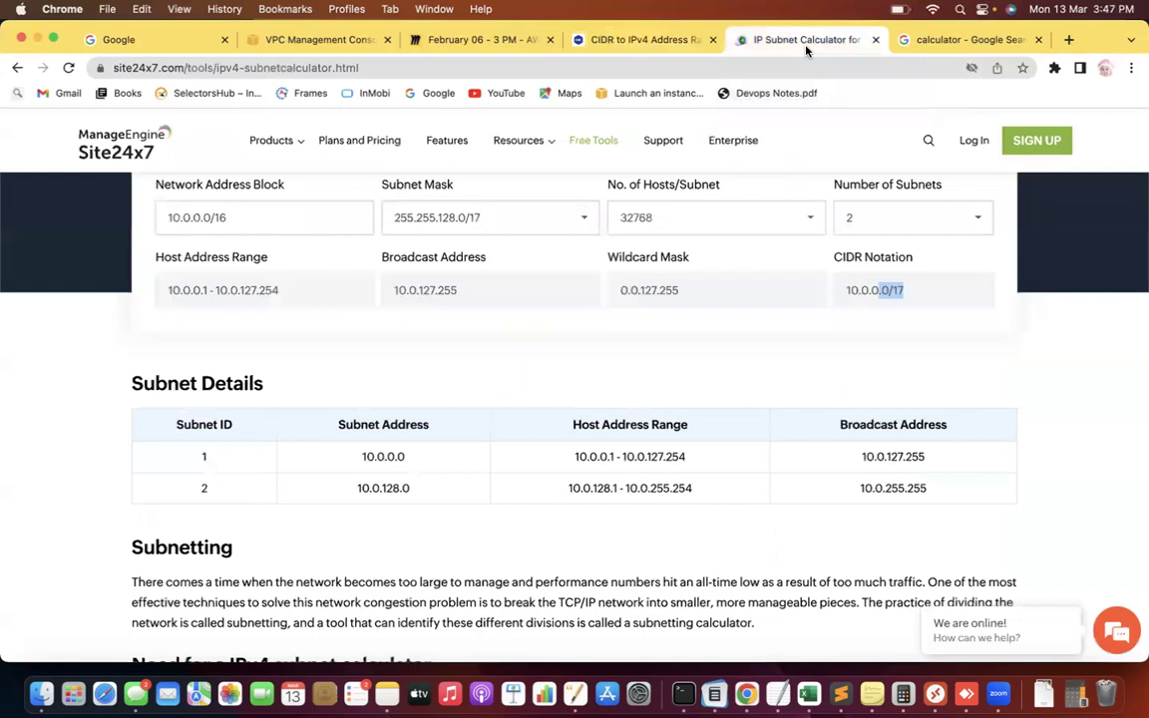
{"action": "left_click", "coordinate": [956, 38]}
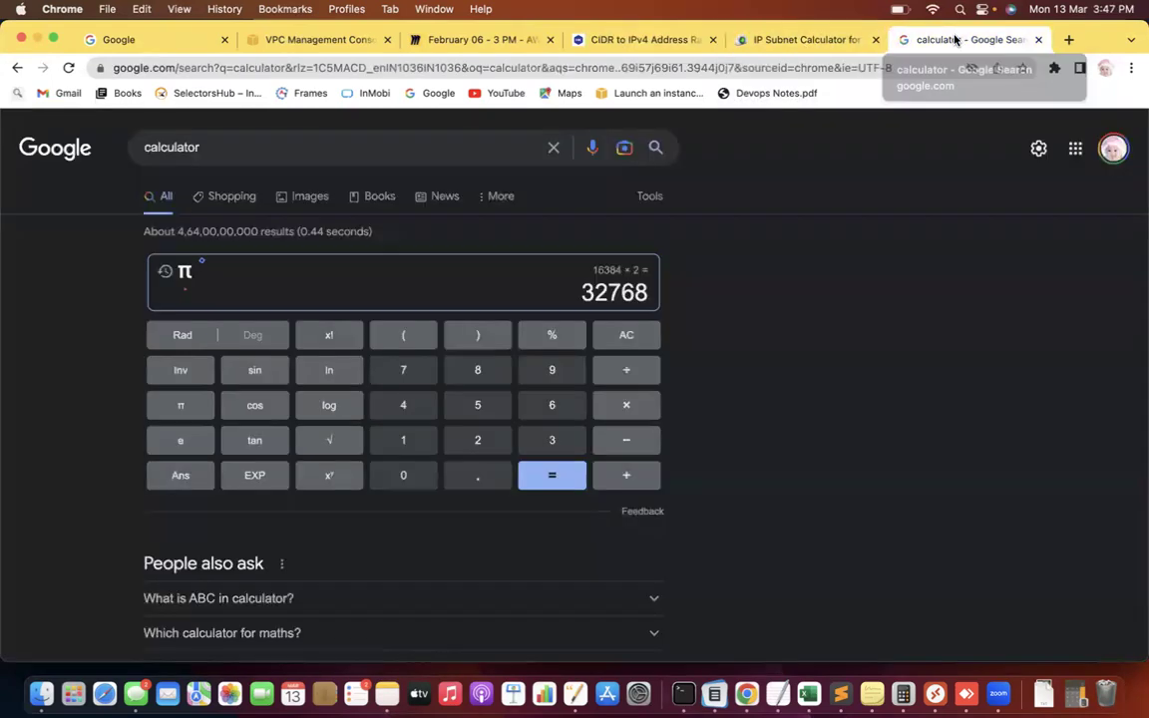
{"action": "left_click", "coordinate": [644, 334]}
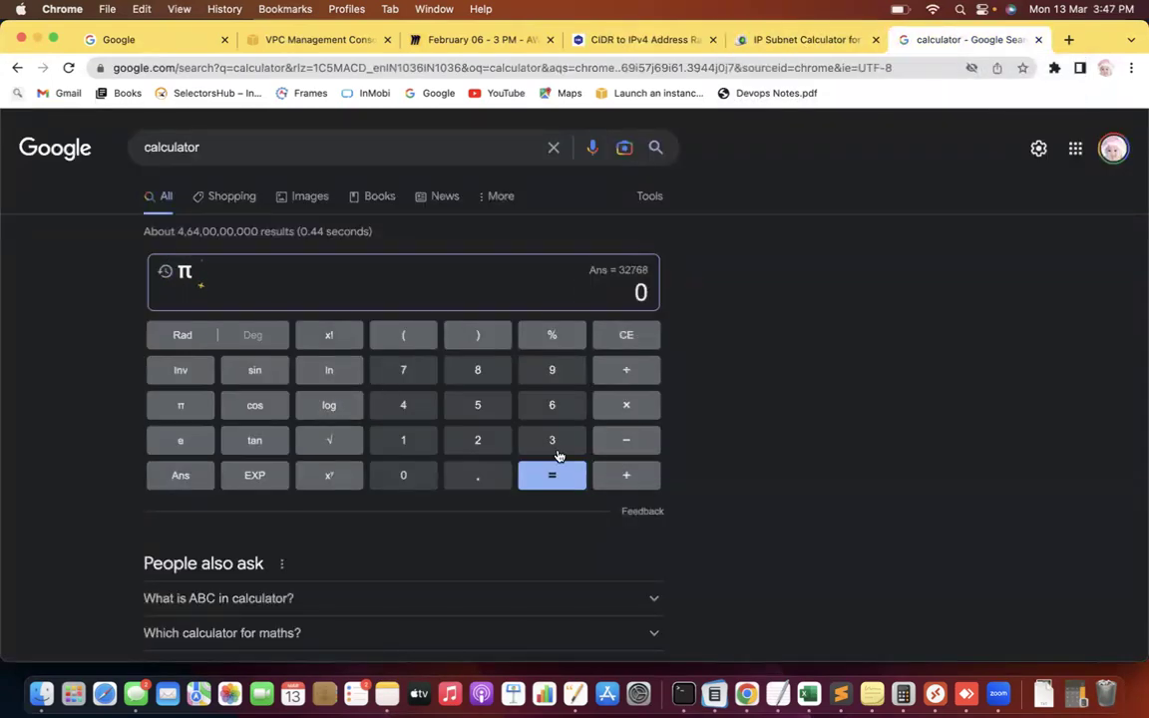
{"action": "left_click", "coordinate": [475, 441]}
{"action": "left_click", "coordinate": [409, 372]}
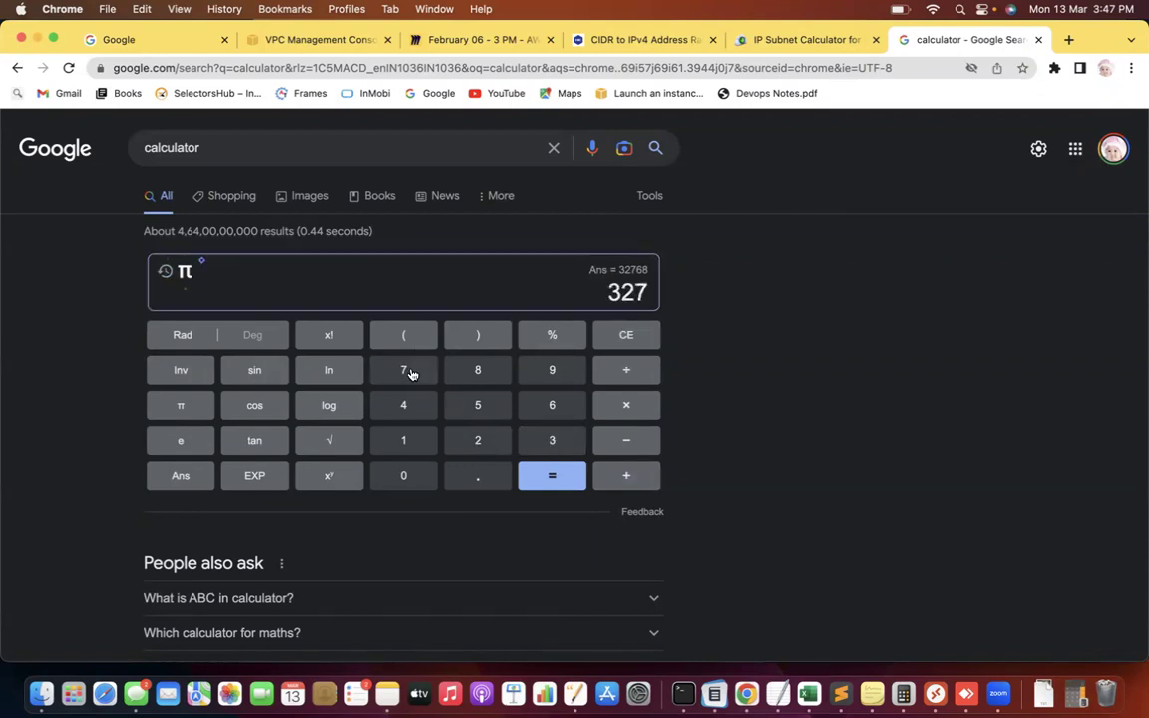
{"action": "left_click", "coordinate": [547, 415]}
{"action": "left_click", "coordinate": [487, 376]}
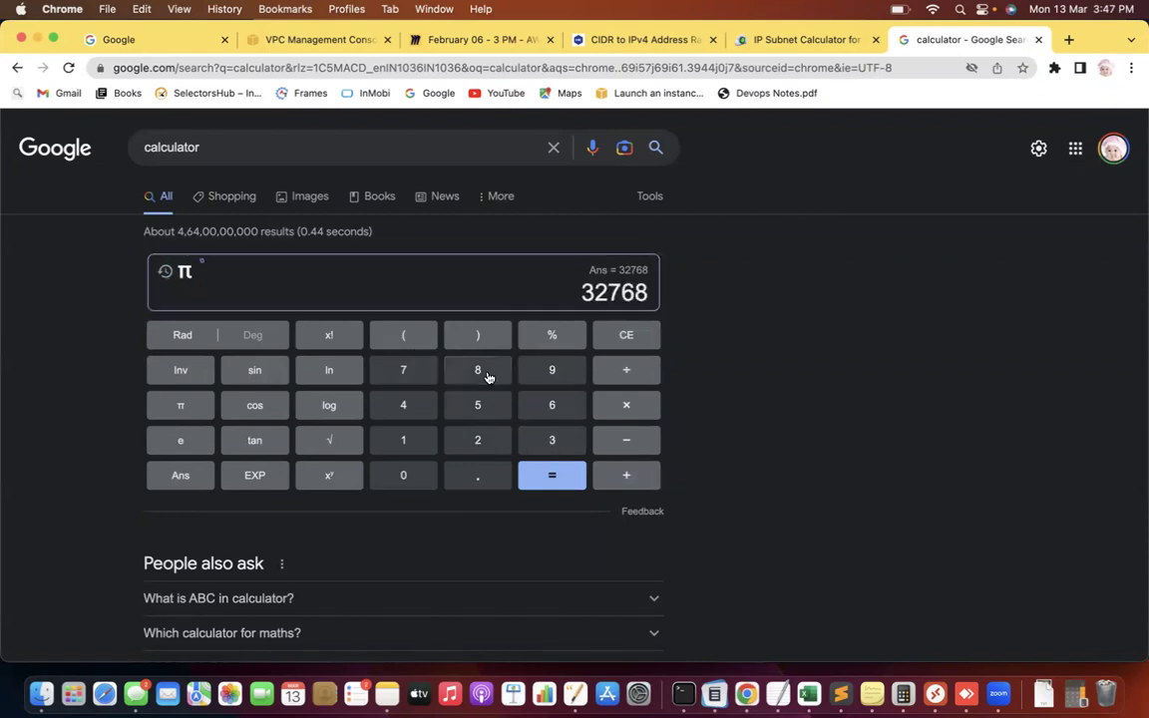
{"action": "left_click", "coordinate": [640, 404]}
{"action": "left_click", "coordinate": [494, 444]}
{"action": "key", "text": "Return"}
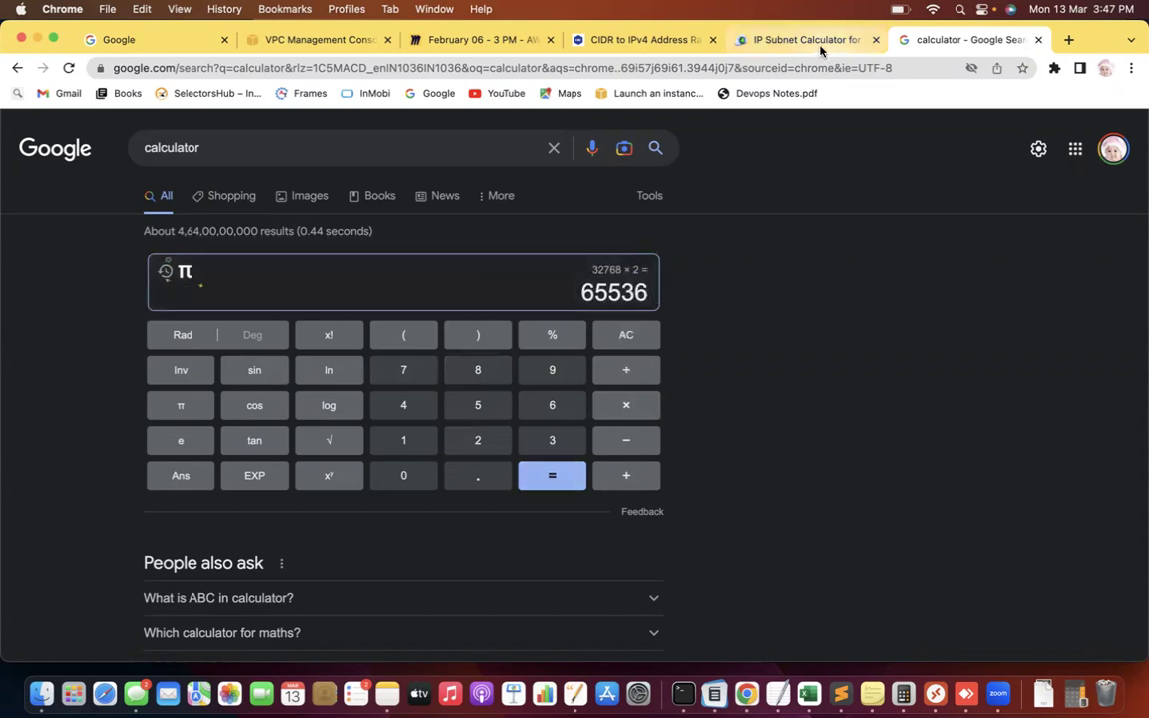
Step: Set the IPv4 CIDR block of my-subnet-01 to 10.0.0.0/17 in the VPC console and create the subnet
{"action": "left_click", "coordinate": [739, 39]}
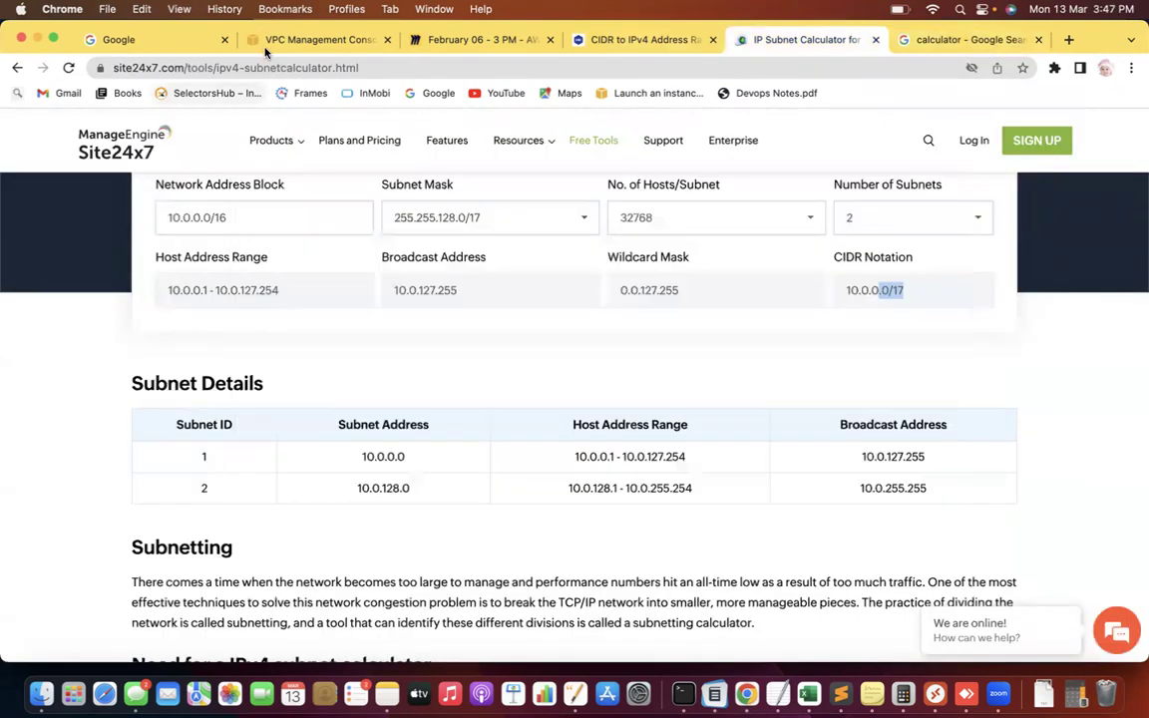
{"action": "left_click", "coordinate": [261, 45]}
{"action": "left_click", "coordinate": [160, 319]}
{"action": "key", "text": "BackSpace"}
{"action": "type", "text": "7"}
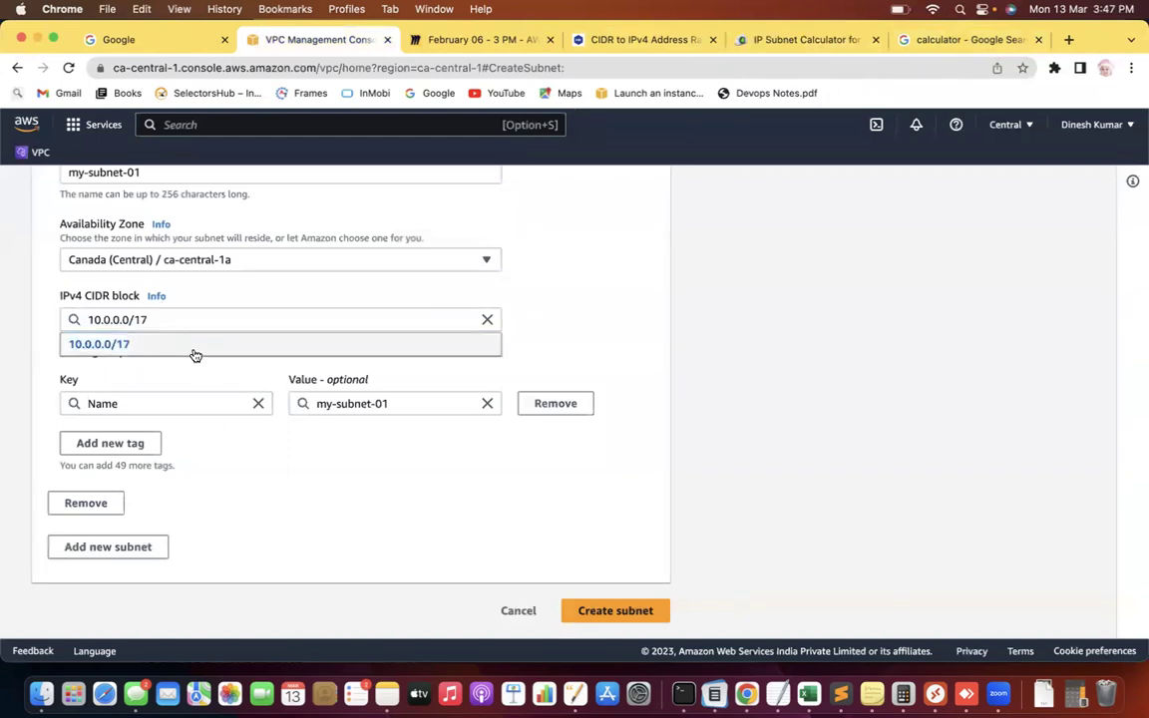
{"action": "left_click", "coordinate": [193, 350]}
{"action": "left_click", "coordinate": [696, 269]}
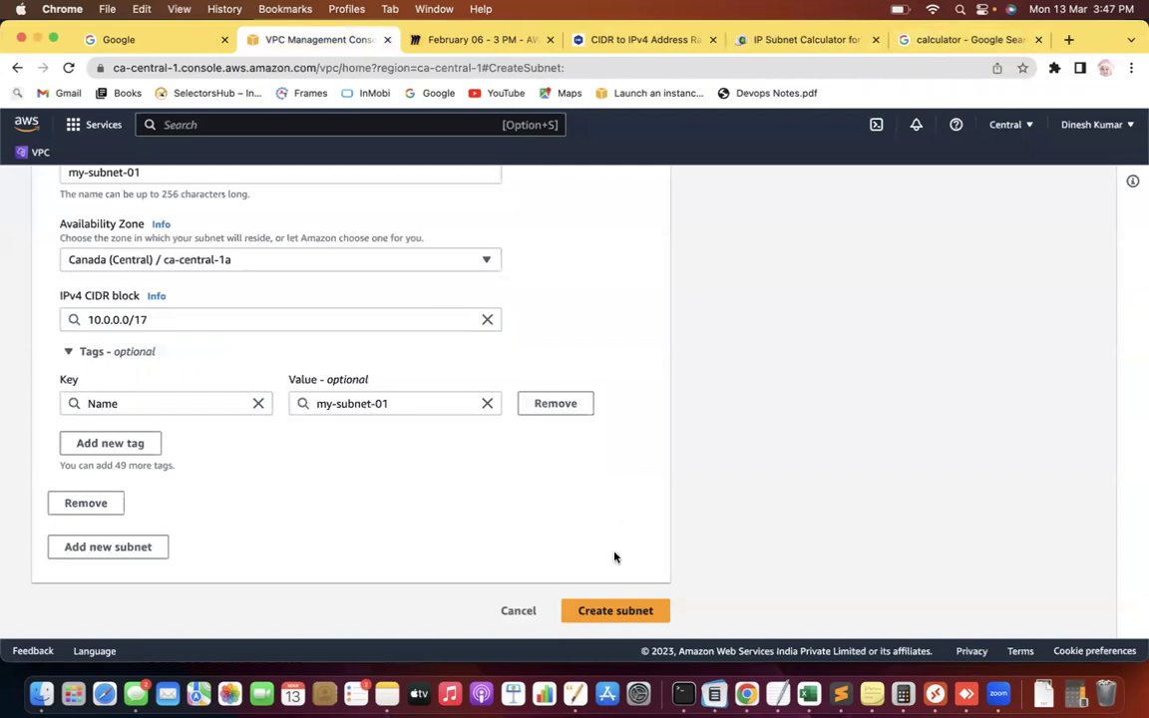
{"action": "left_click", "coordinate": [618, 609]}
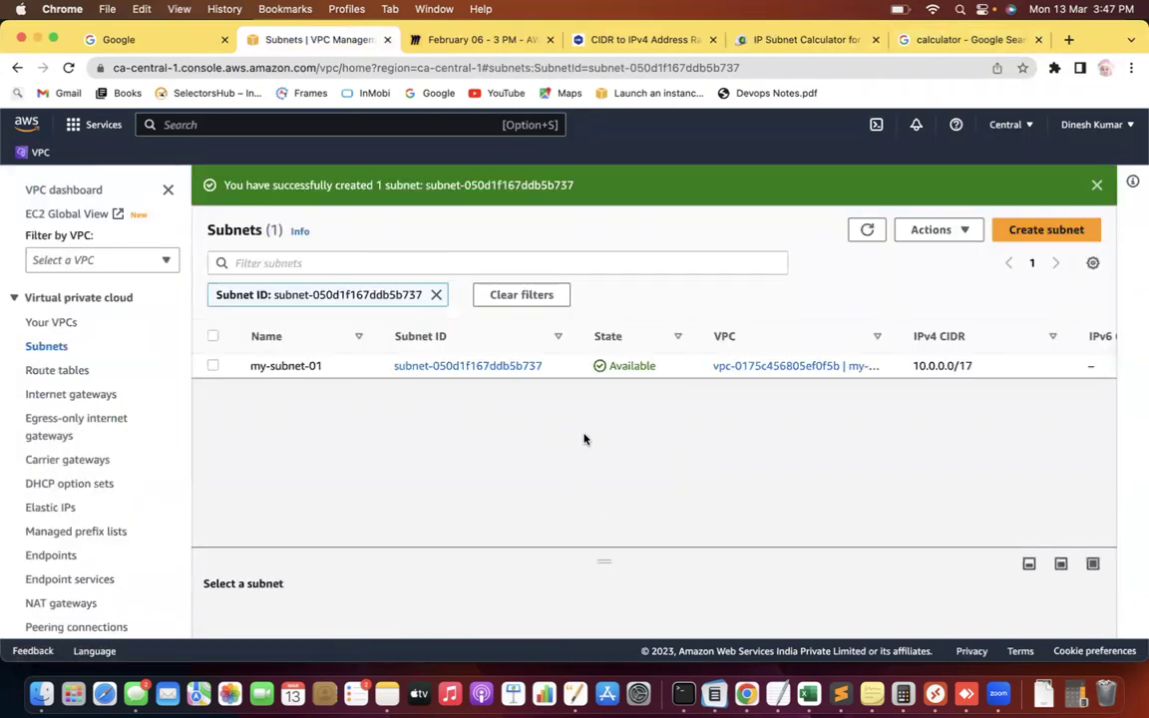
Step: Examine the CIDR, available IPv4 addresses and Availability Zone of my-subnet-01 in the subnet list
{"action": "key", "text": "super+minus"}
{"action": "key", "text": "super+minus"}
{"action": "key", "text": "super+minus"}
{"action": "key", "text": "super+minus"}
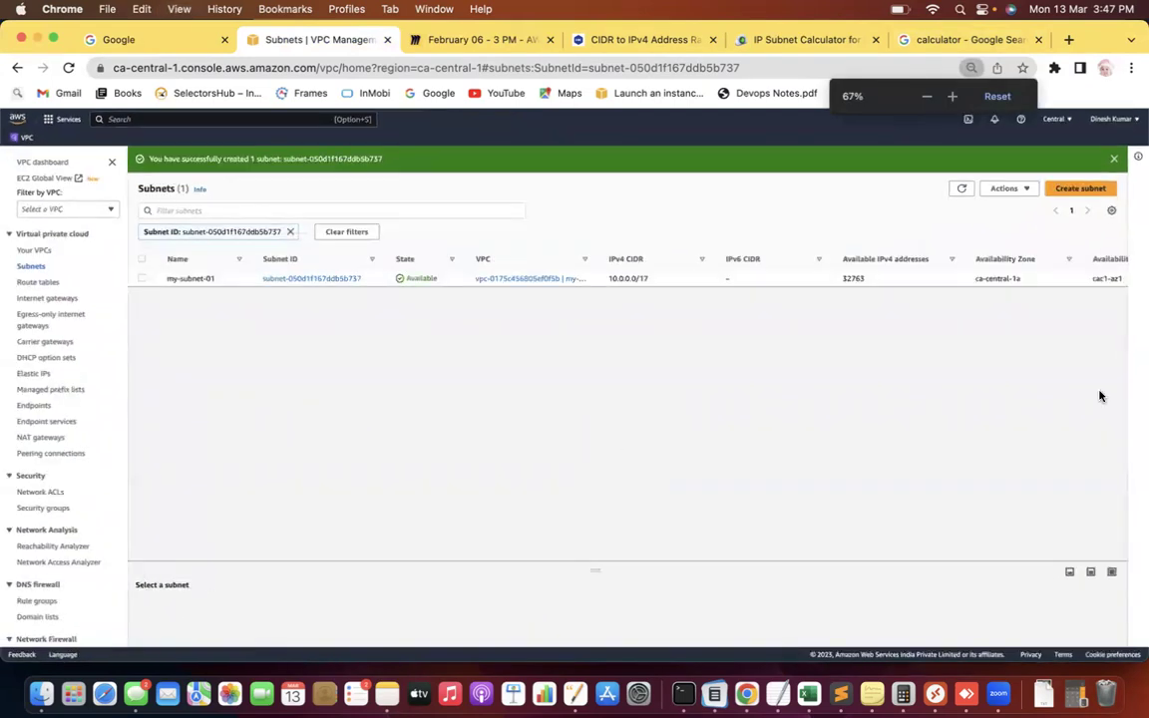
{"action": "key", "text": "super+plus"}
{"action": "key", "text": "super+plus"}
{"action": "key", "text": "super+plus"}
{"action": "key", "text": "super+plus"}
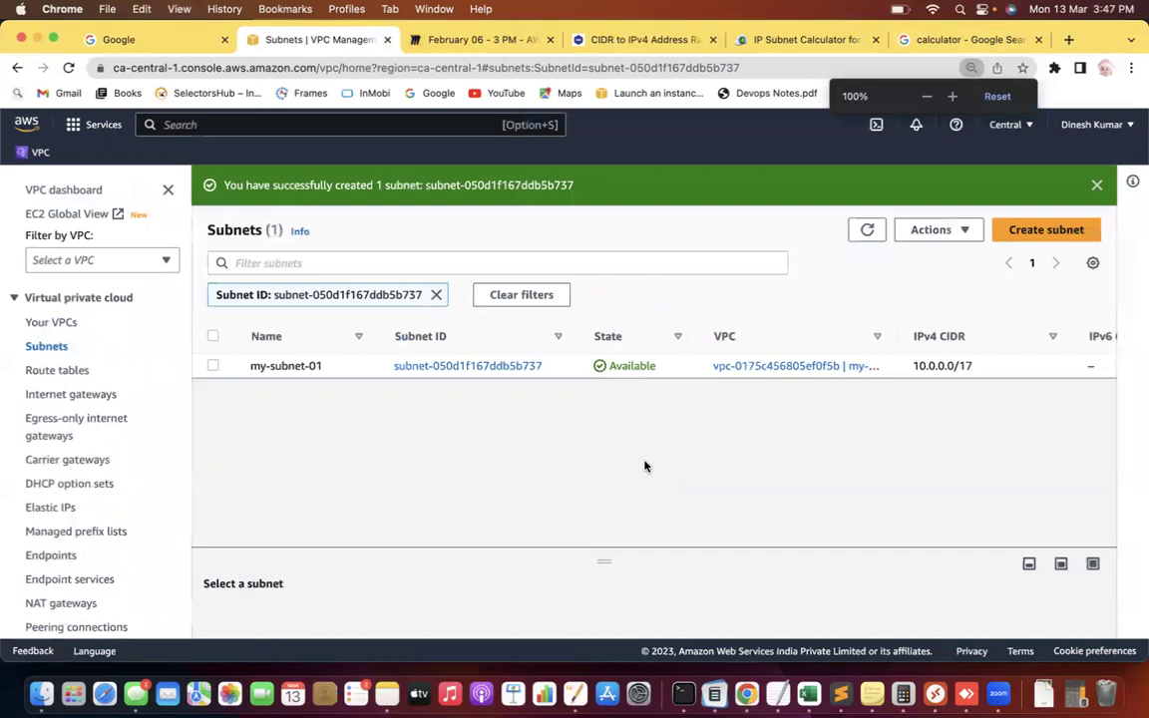
Step: Start creating another subnet with my-vpc-01 as its VPC
{"action": "left_click", "coordinate": [1024, 232]}
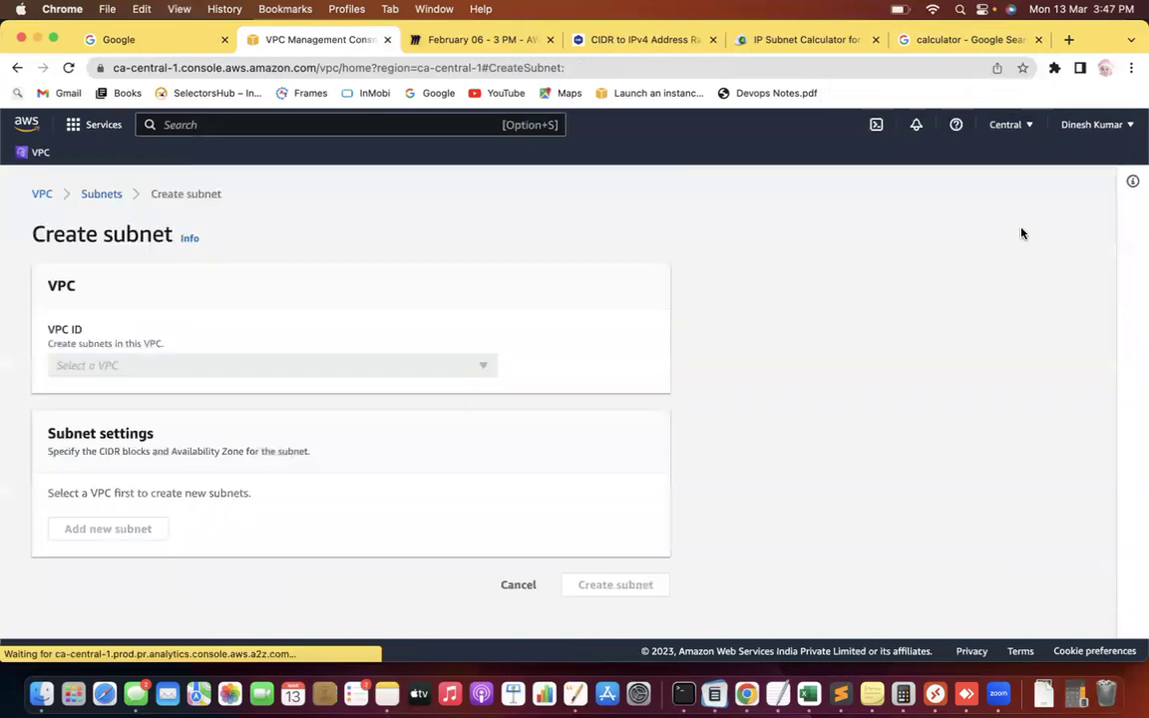
{"action": "left_click", "coordinate": [321, 367]}
{"action": "left_click", "coordinate": [241, 427]}
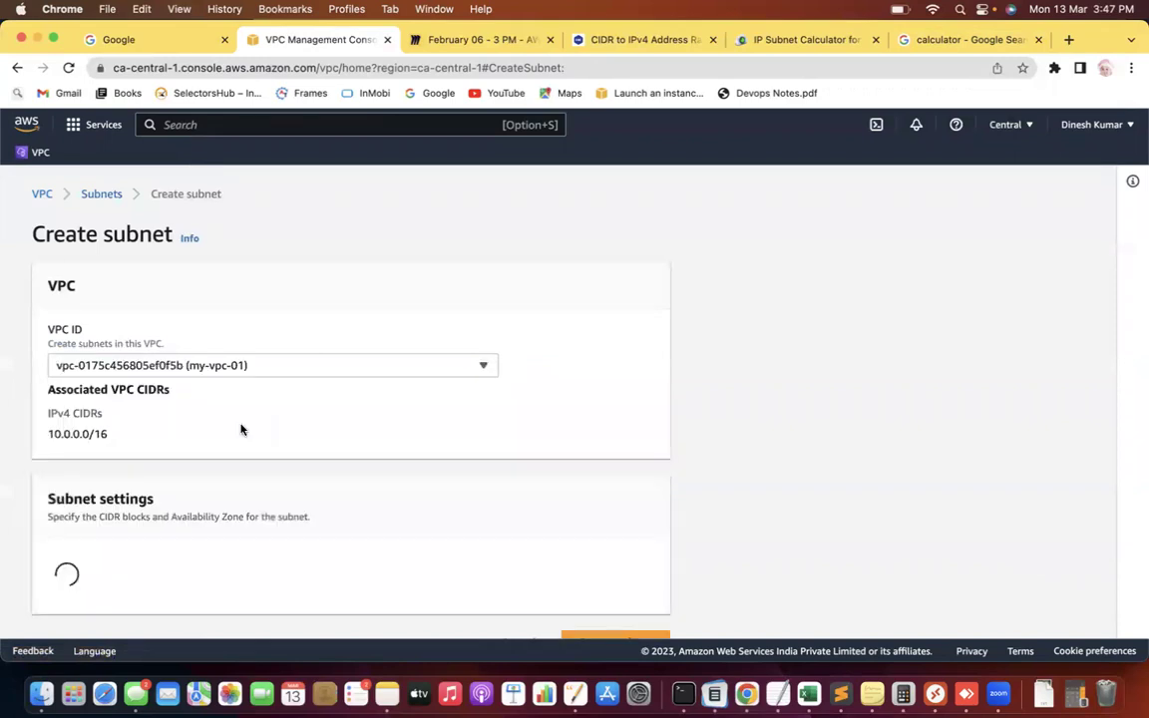
{"action": "scroll", "coordinate": [597, 330], "scroll_direction": "down", "scroll_amount": 5}
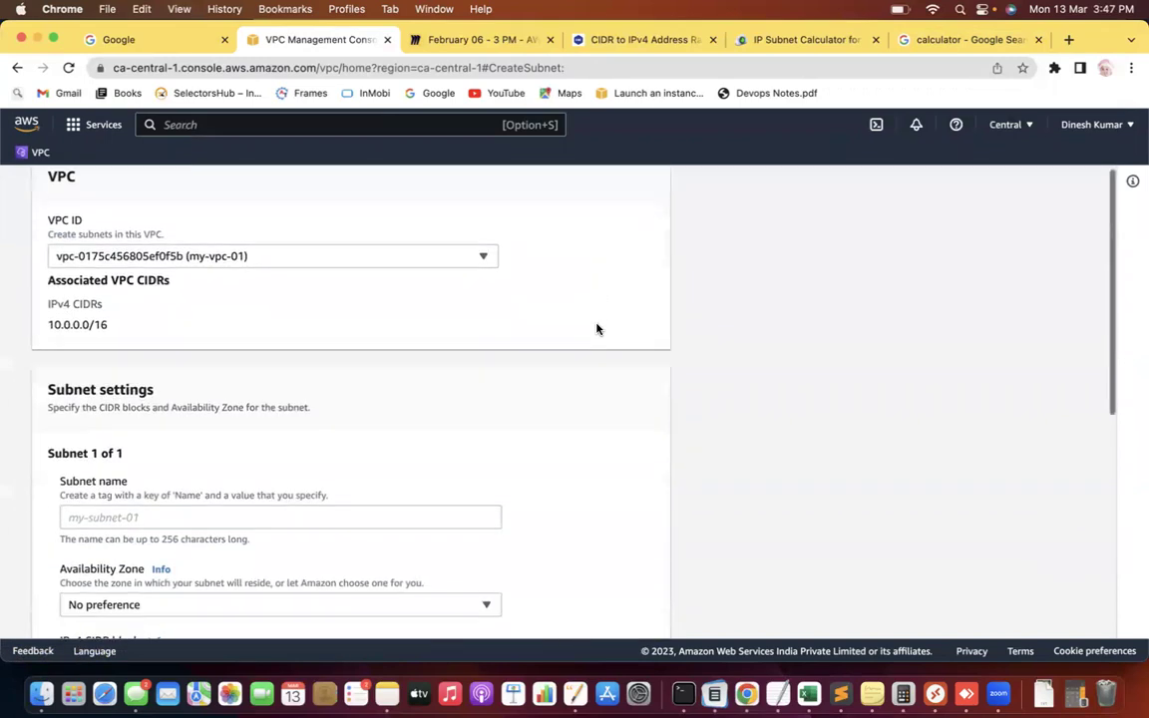
Step: Copy the second subnet's address, 10.0.128.0, from the subnet details on the IP Subnet Calculator page
{"action": "left_click", "coordinate": [793, 40]}
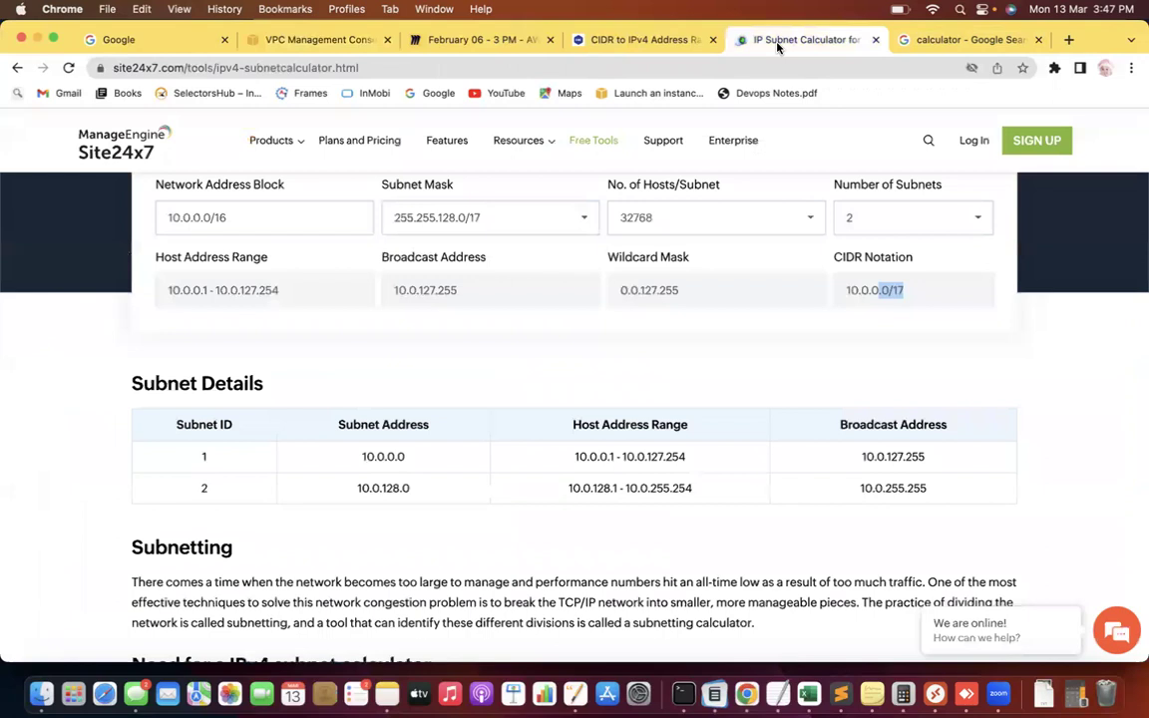
{"action": "left_click_drag", "start_coordinate": [411, 487], "coordinate": [347, 489]}
{"action": "key", "text": "super+c"}
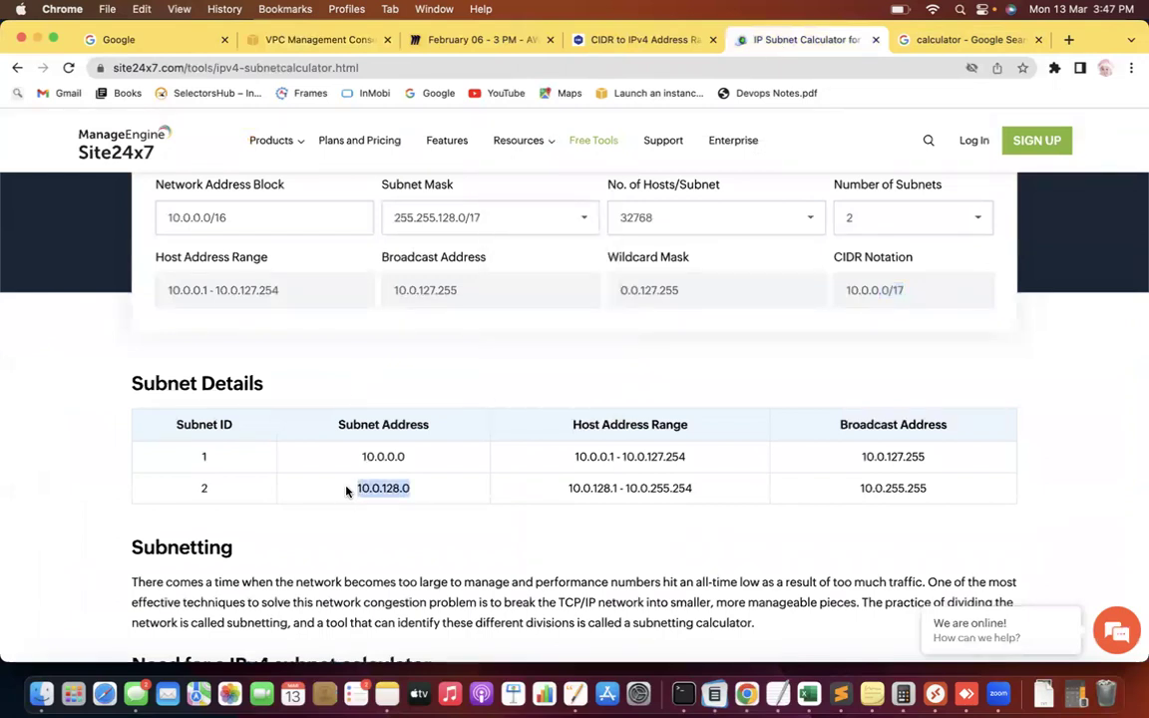
{"action": "left_click", "coordinate": [646, 39]}
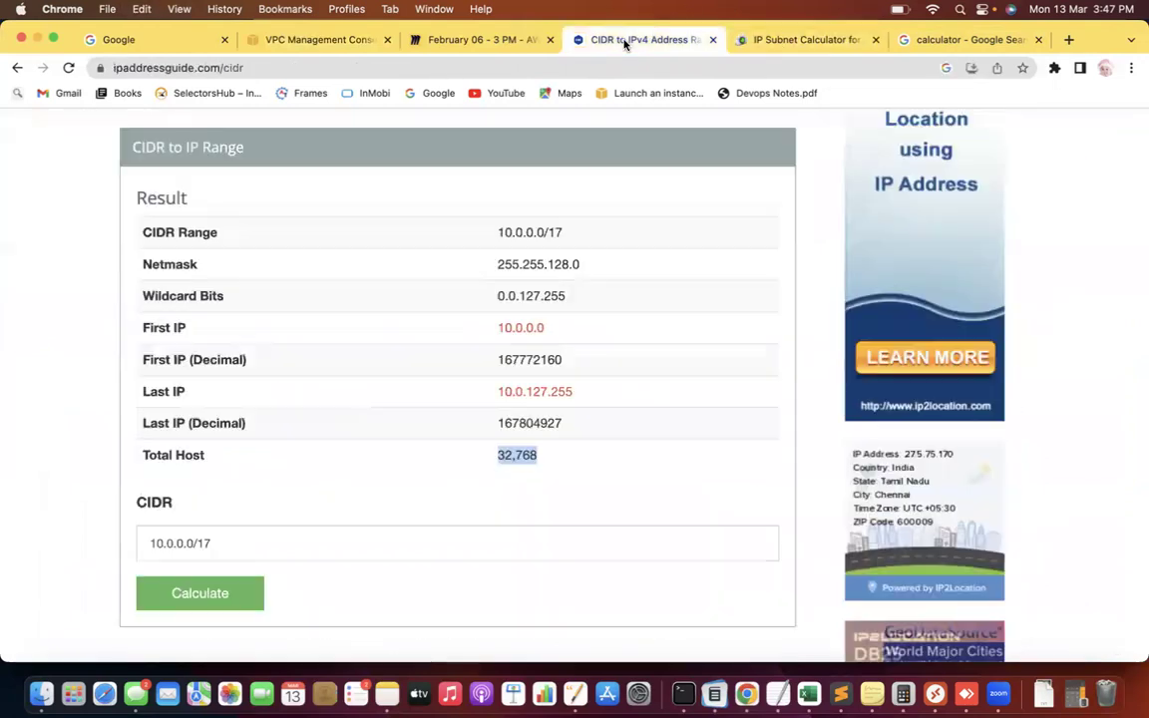
Step: Set the new subnet's Availability Zone to Canada (Central) / ca-central-1b in the VPC console
{"action": "left_click", "coordinate": [267, 40]}
{"action": "left_click", "coordinate": [152, 424]}
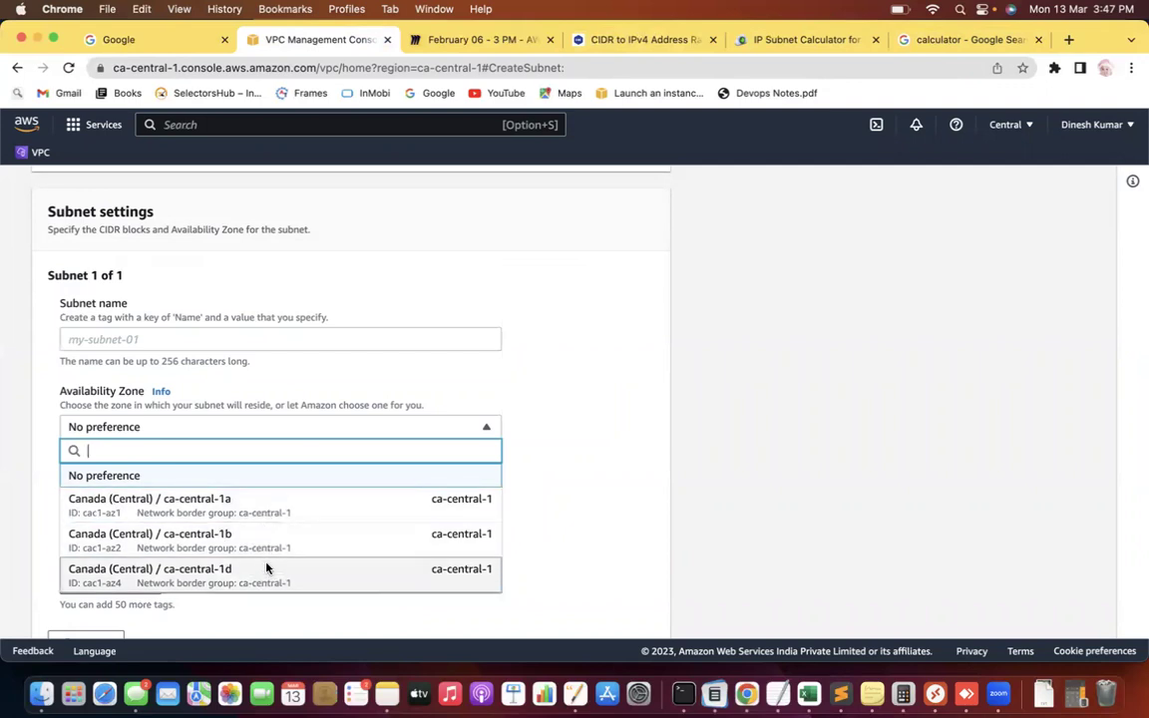
{"action": "left_click", "coordinate": [250, 536]}
{"action": "scroll", "coordinate": [609, 385], "scroll_direction": "down", "scroll_amount": 3}
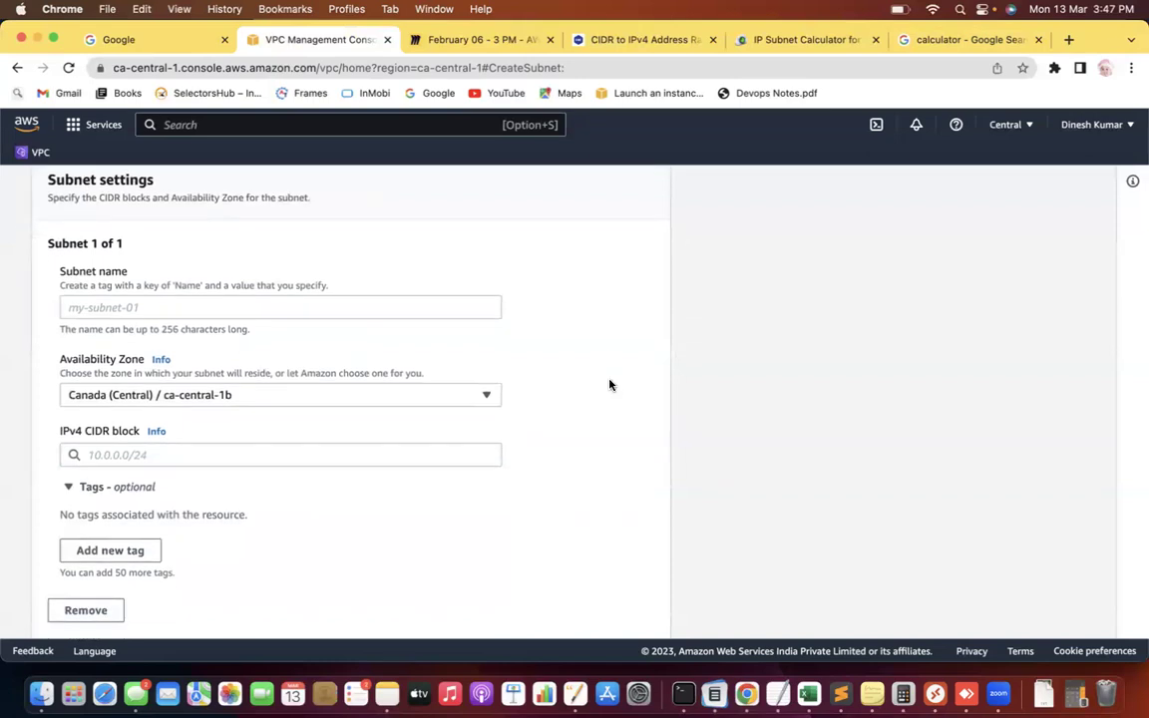
Step: Set the IPv4 CIDR block to 10.0.128.0/17 using the copied address and create the subnet without a name
{"action": "left_click", "coordinate": [148, 356]}
{"action": "key", "text": "super+v"}
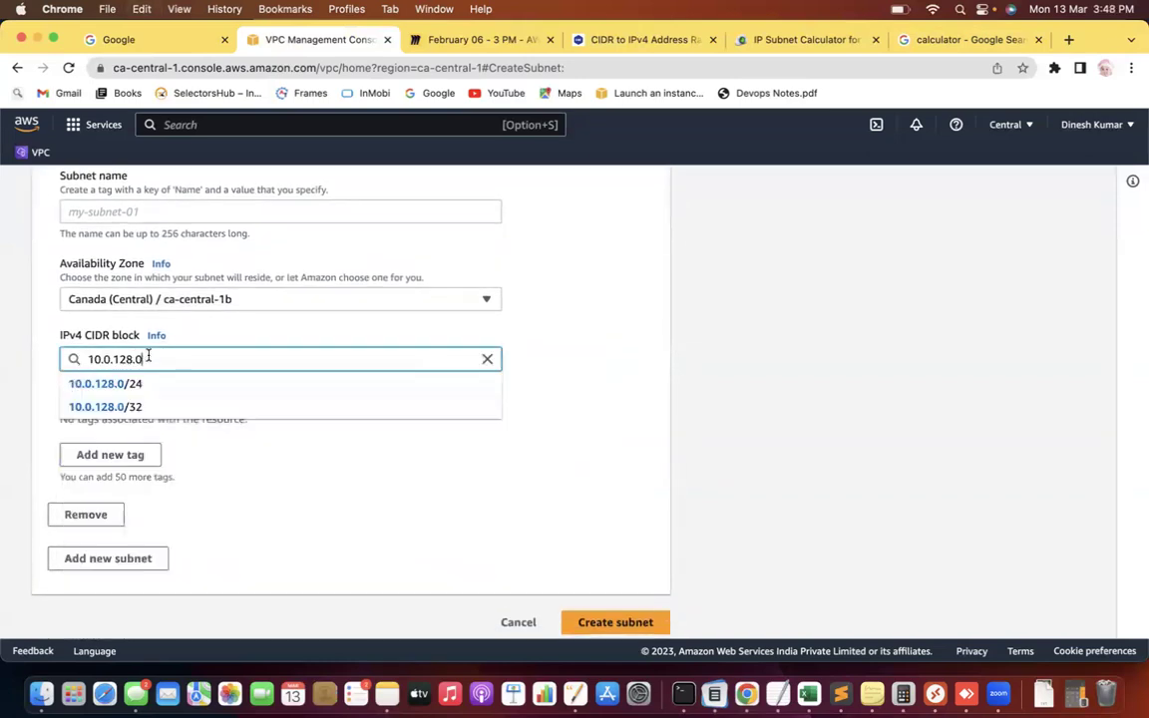
{"action": "type", "text": "/17"}
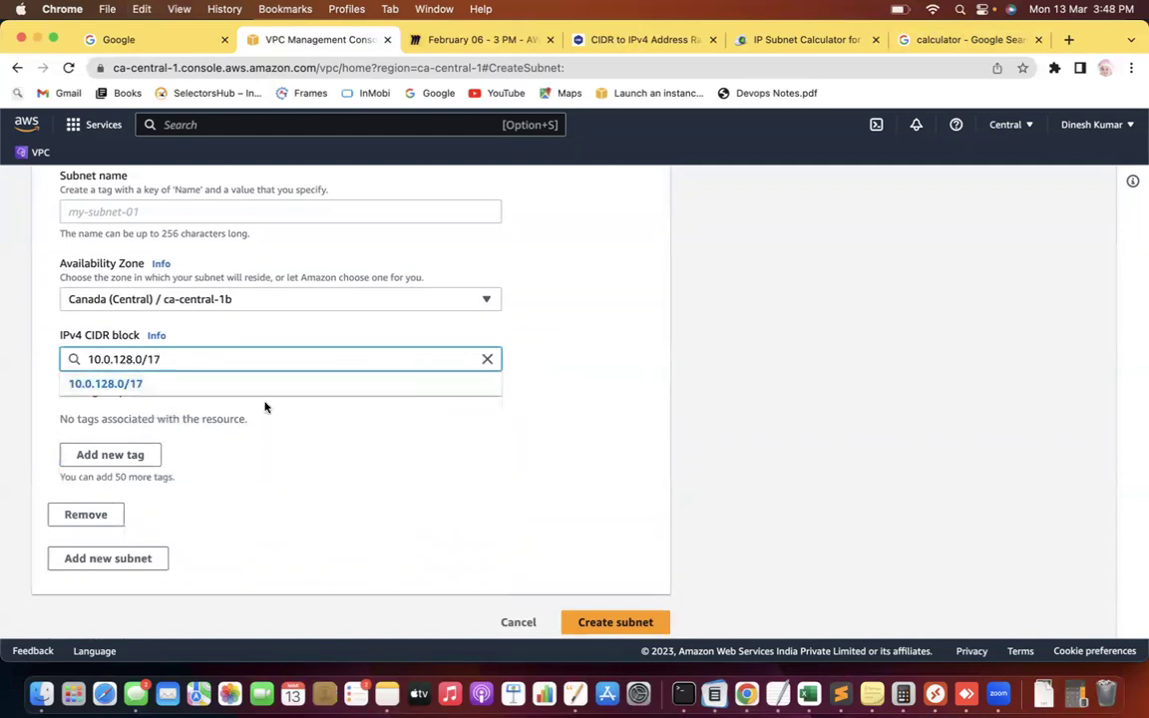
{"action": "left_click", "coordinate": [207, 388]}
{"action": "left_click", "coordinate": [558, 418]}
{"action": "left_click", "coordinate": [643, 624]}
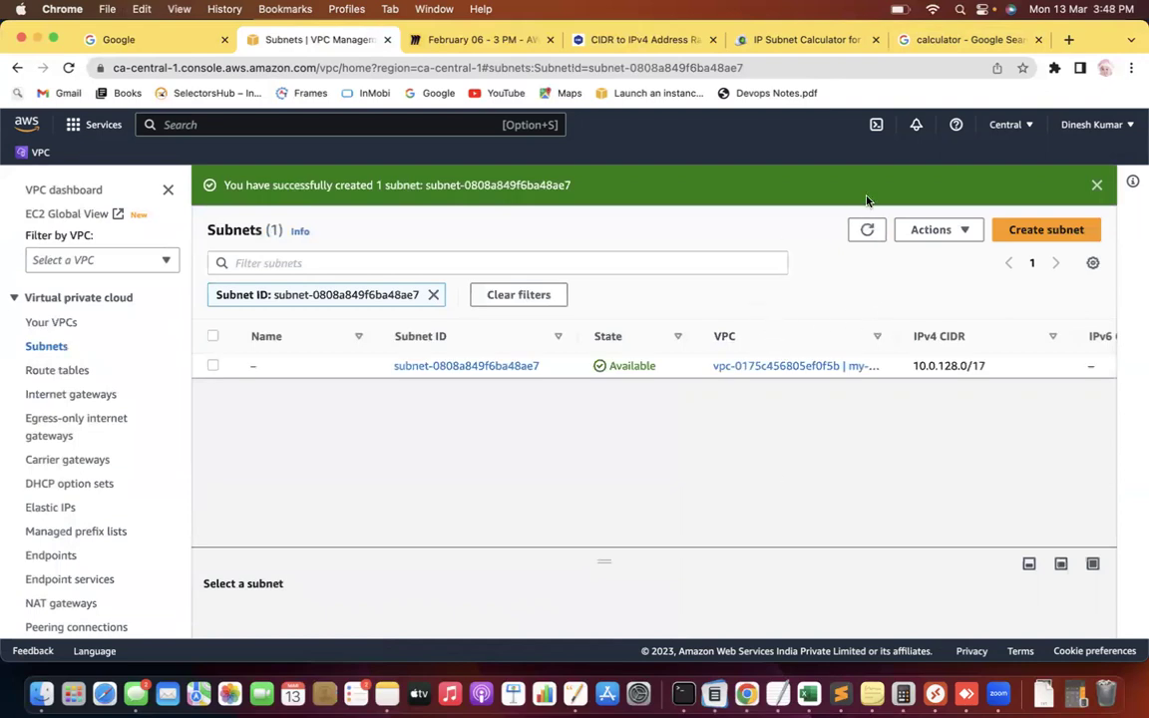
Step: Show all subnets without the ID filter and name the unnamed 10.0.128.0/17 subnet my-subnet-02
{"action": "left_click", "coordinate": [433, 294]}
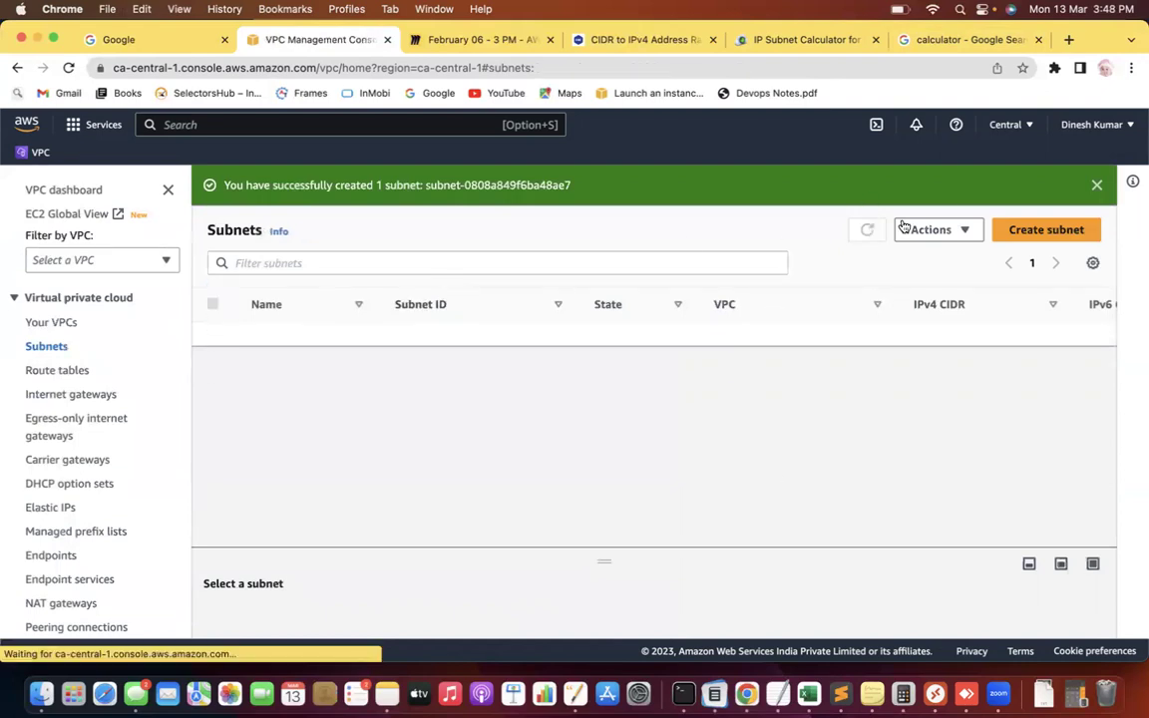
{"action": "left_click", "coordinate": [868, 231]}
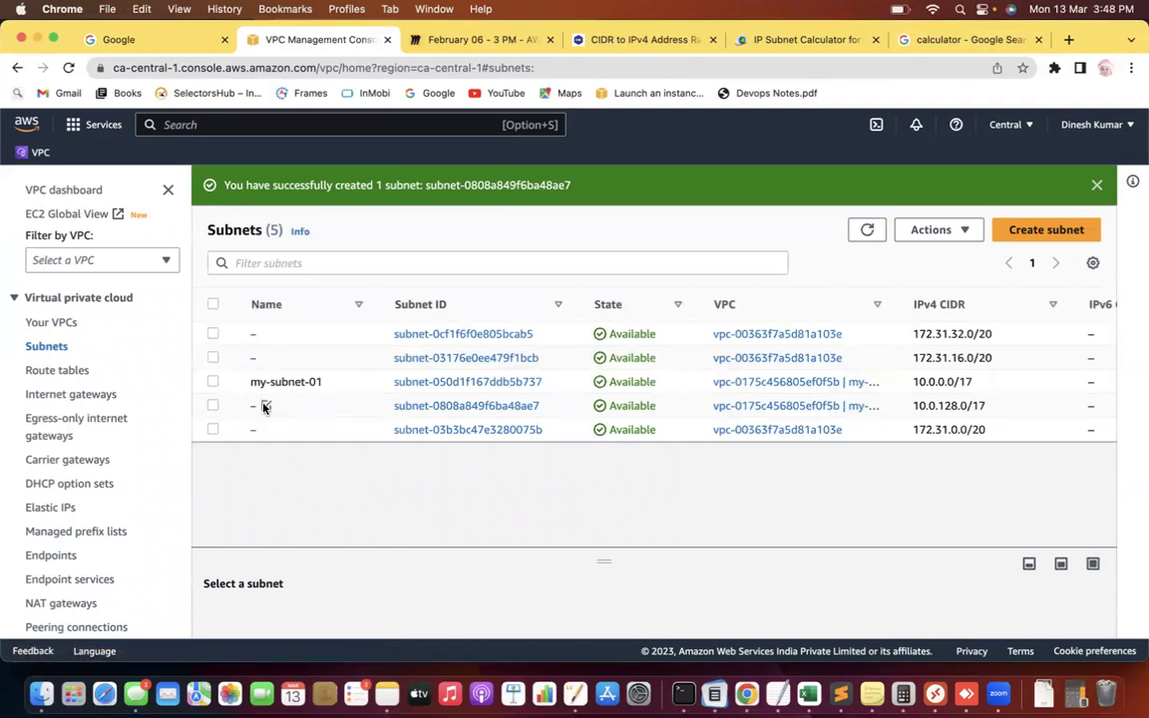
{"action": "left_click", "coordinate": [265, 406]}
{"action": "type", "text": "m"}
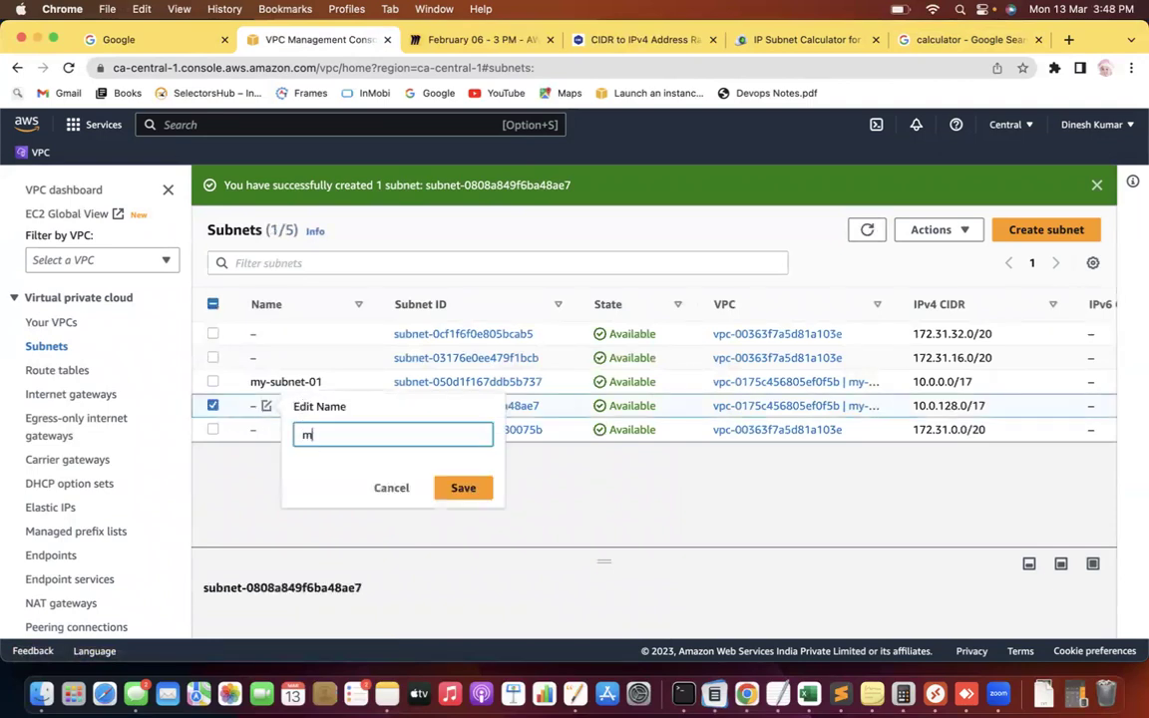
{"action": "type", "text": "y-subnet-02"}
{"action": "key", "text": "Return"}
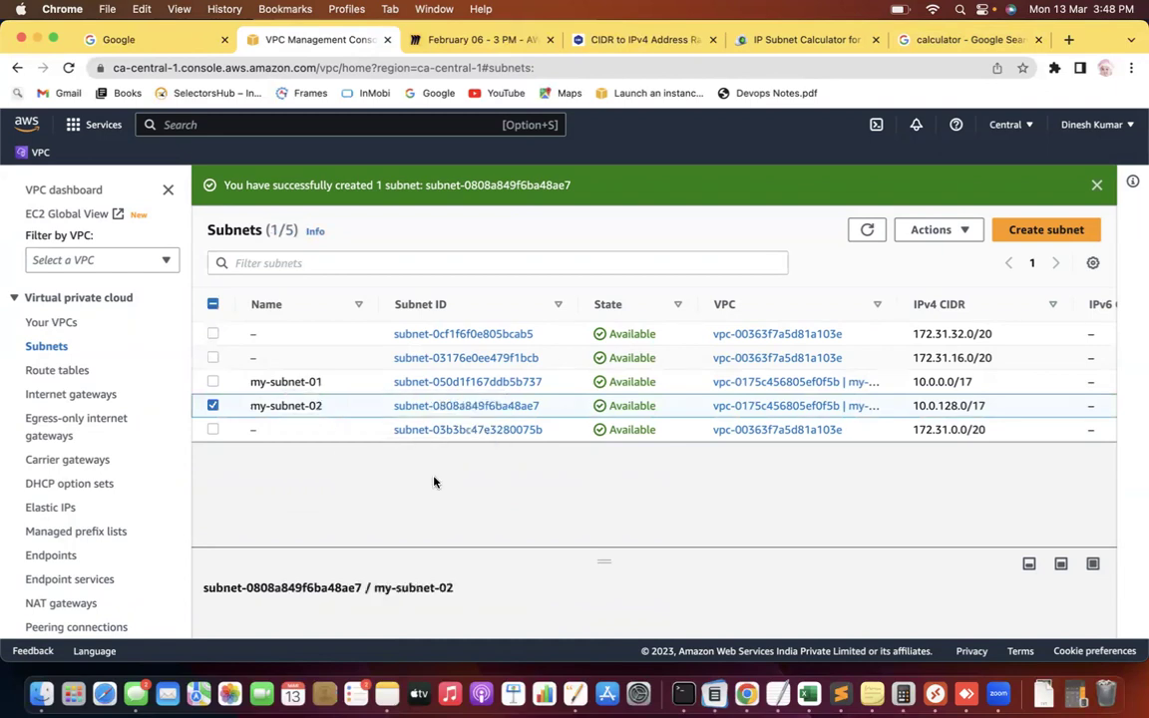
{"action": "left_click", "coordinate": [213, 406]}
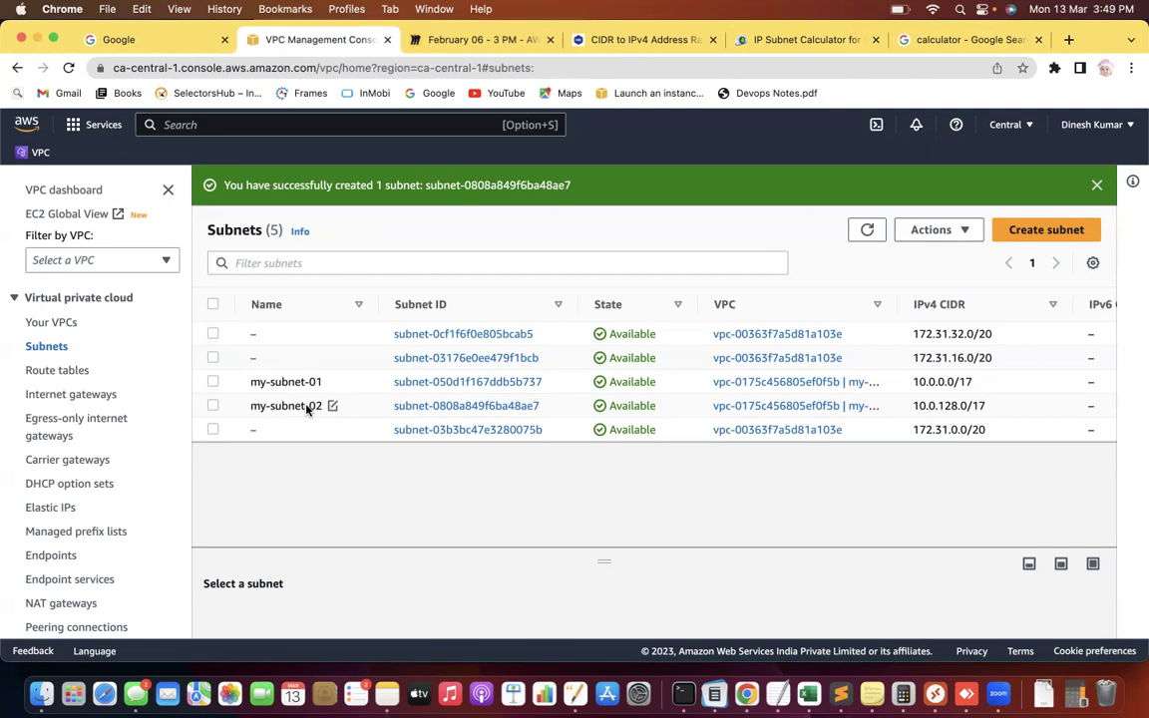
{"action": "left_click", "coordinate": [212, 382]}
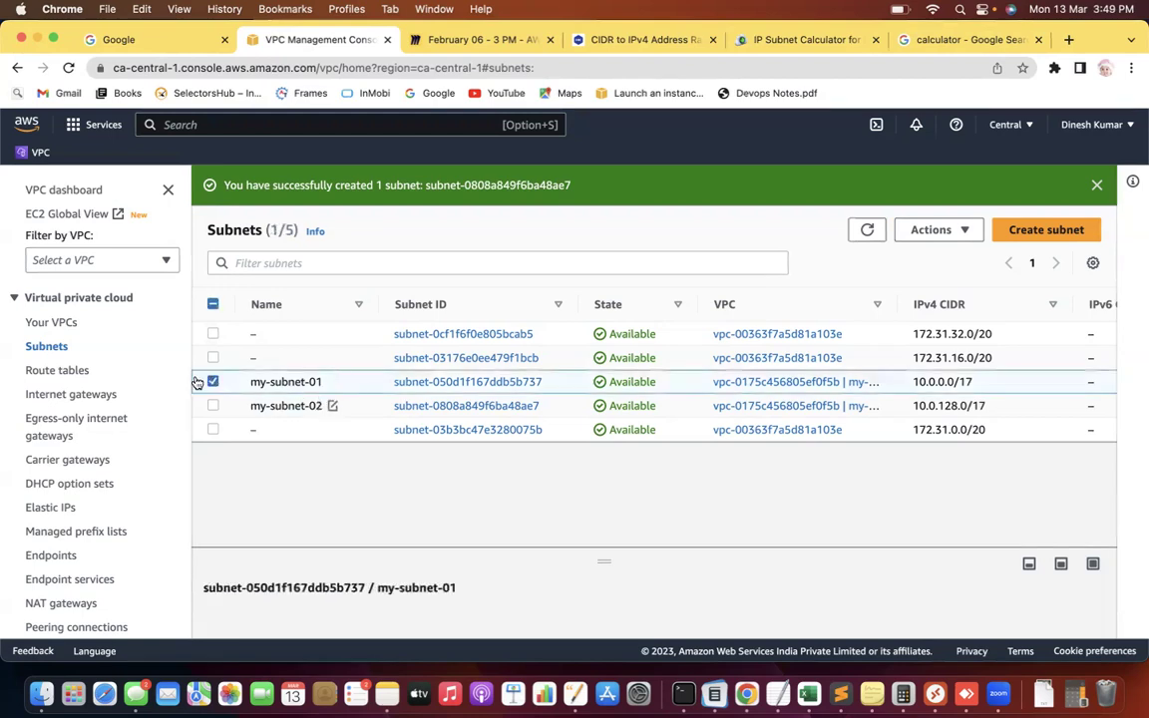
{"action": "left_click", "coordinate": [211, 381]}
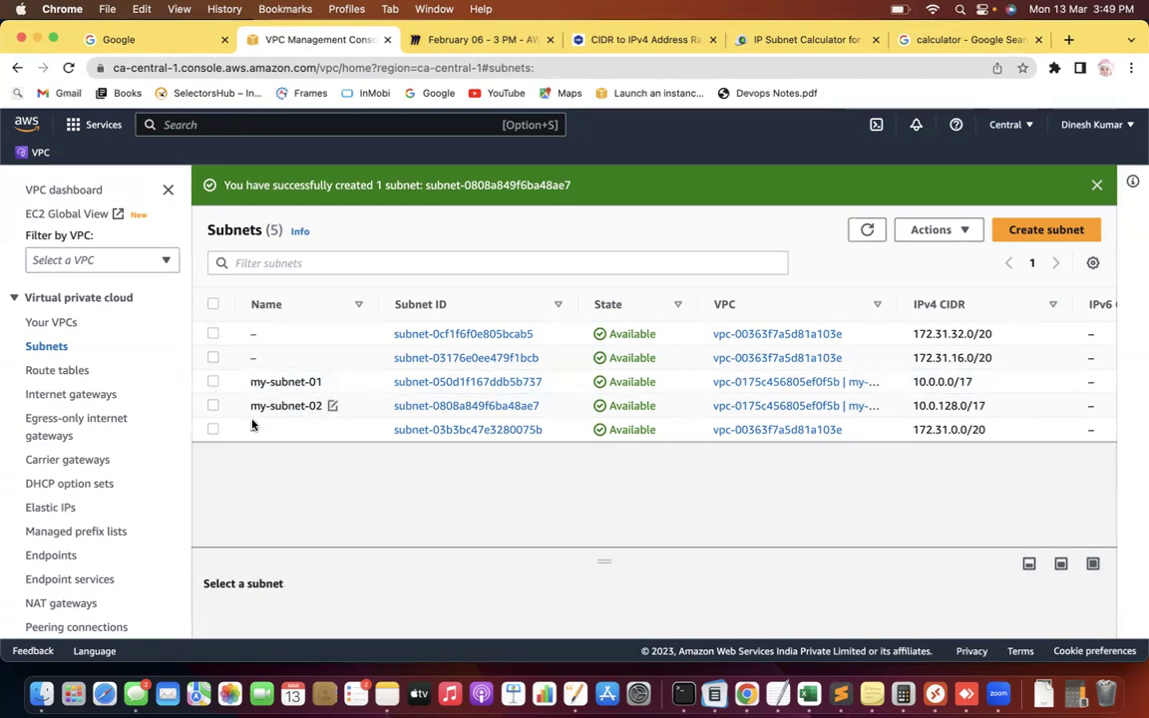
{"action": "left_click_drag", "start_coordinate": [252, 381], "coordinate": [322, 382]}
{"action": "left_click", "coordinate": [299, 382]}
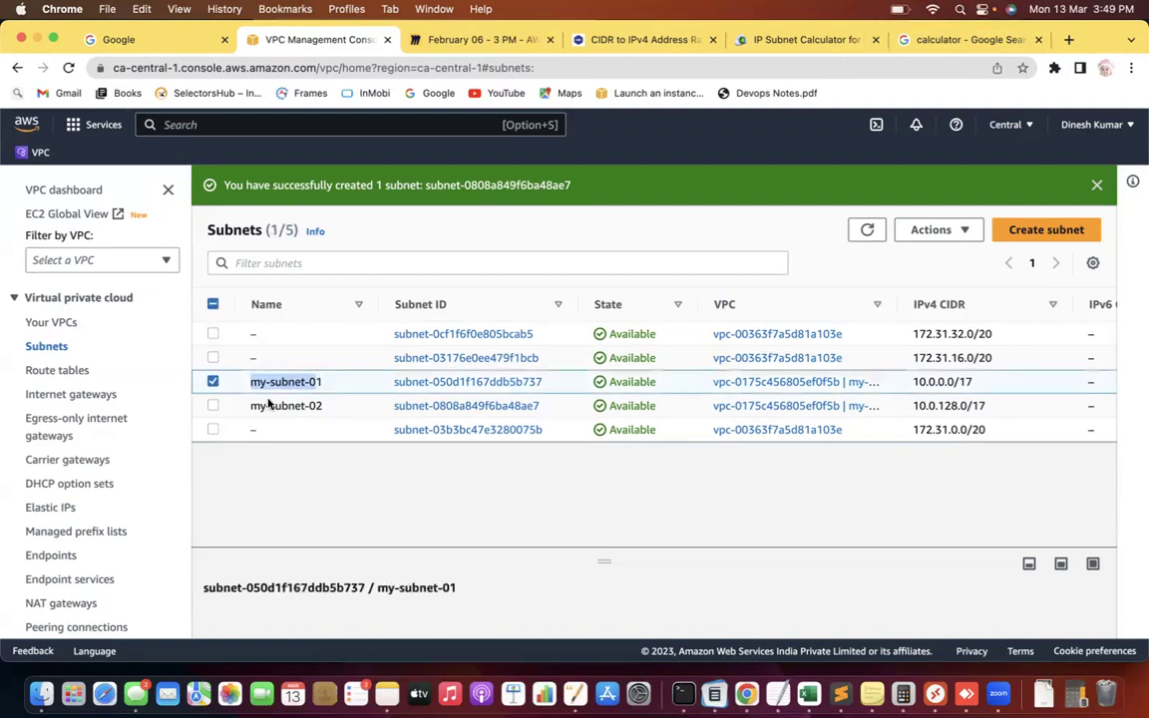
{"action": "left_click_drag", "start_coordinate": [247, 407], "coordinate": [338, 409]}
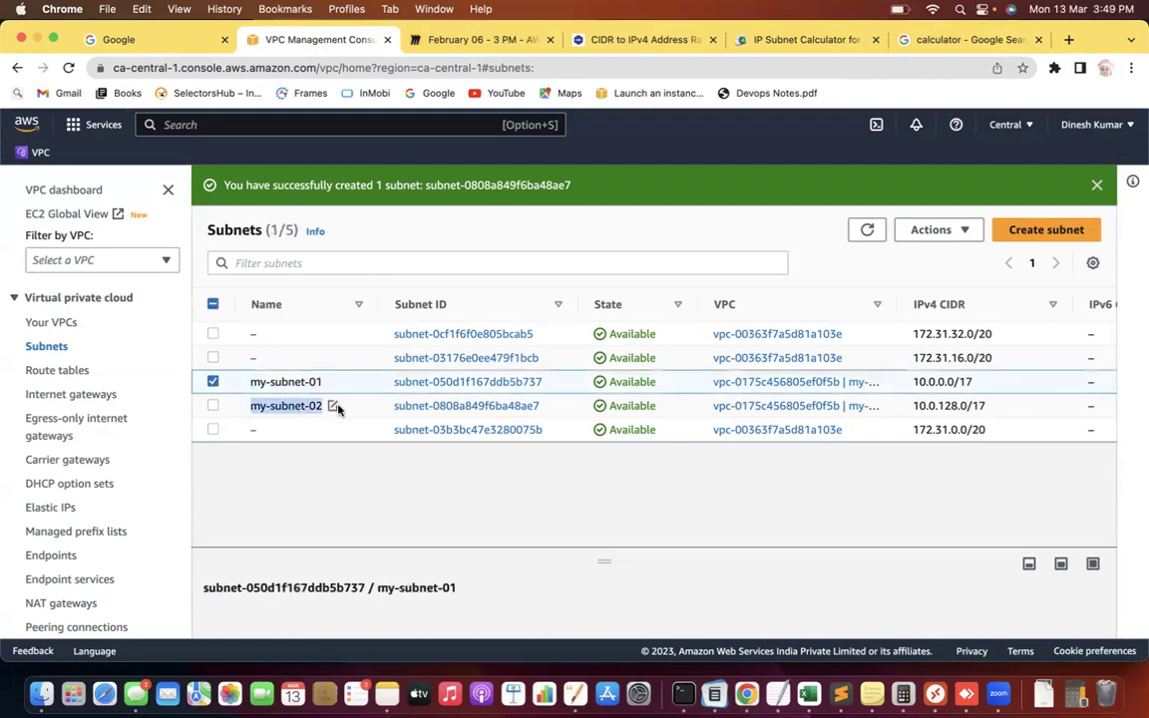
Step: Select only my-subnet-02 in the subnet list and open the actions available for it
{"action": "left_click", "coordinate": [212, 406]}
{"action": "left_click", "coordinate": [213, 406]}
{"action": "left_click", "coordinate": [946, 232]}
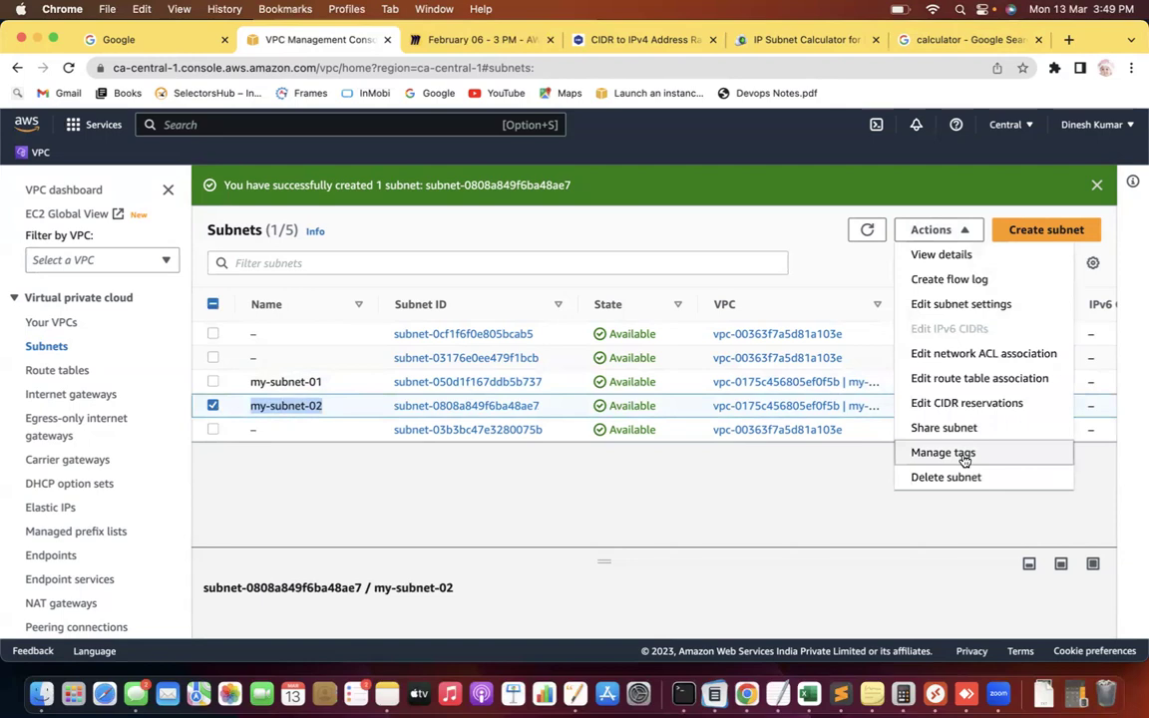
Step: Enable auto-assign public IPv4 address in the subnet settings of my-subnet-02 and save
{"action": "left_click", "coordinate": [976, 305]}
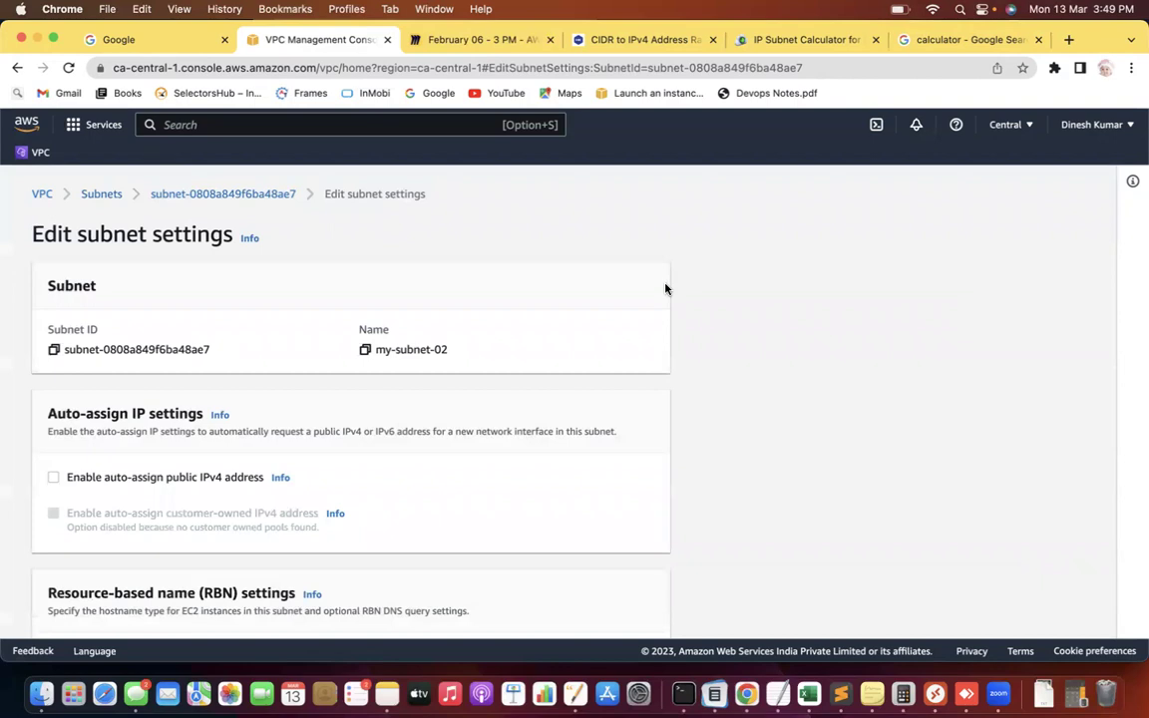
{"action": "scroll", "coordinate": [666, 289], "scroll_direction": "down", "scroll_amount": 3}
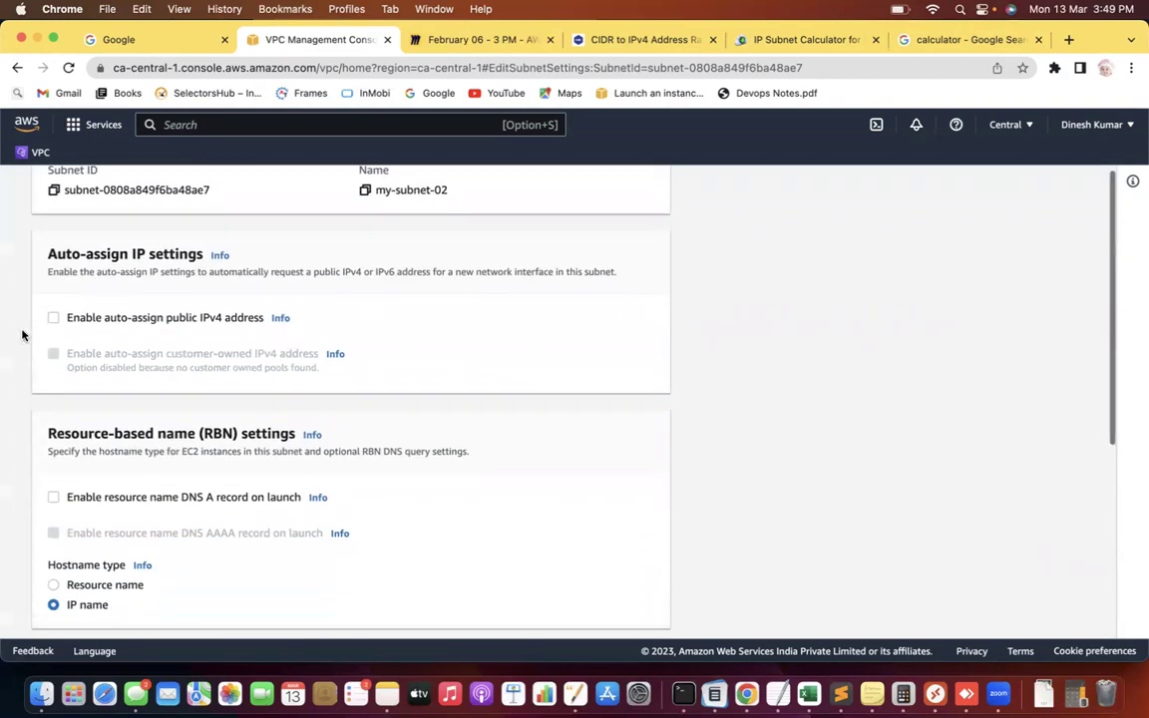
{"action": "left_click", "coordinate": [53, 317]}
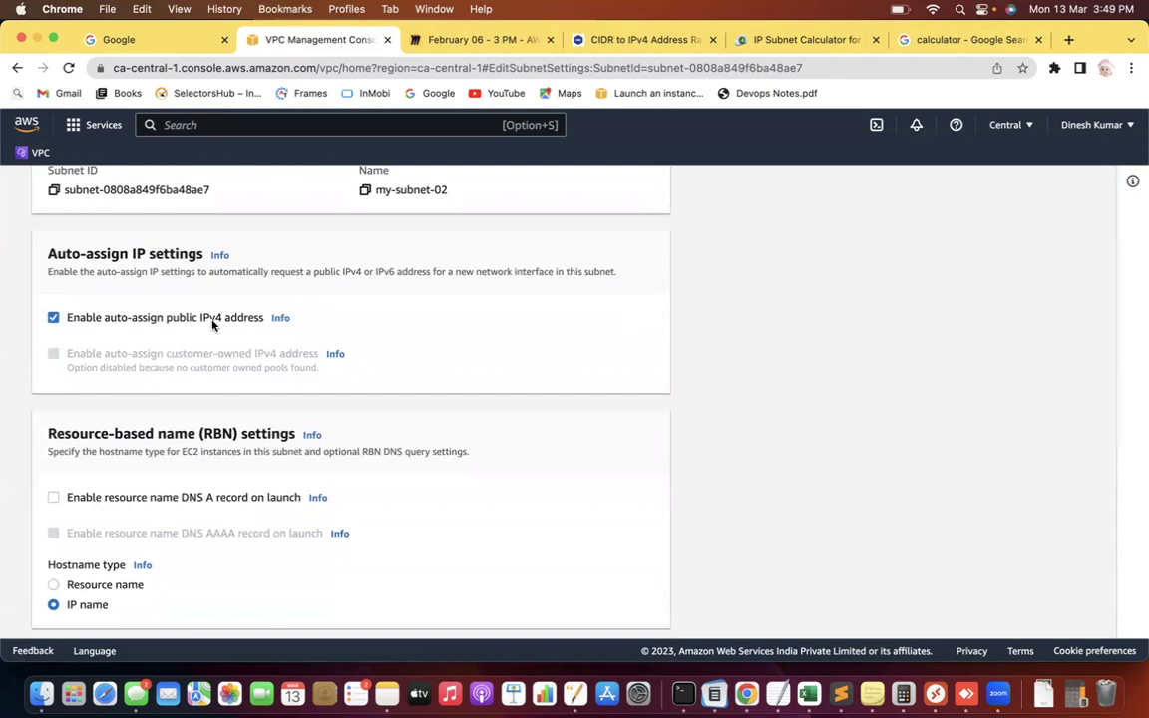
{"action": "scroll", "coordinate": [230, 329], "scroll_direction": "down", "scroll_amount": 1}
{"action": "scroll", "coordinate": [236, 330], "scroll_direction": "up", "scroll_amount": 3}
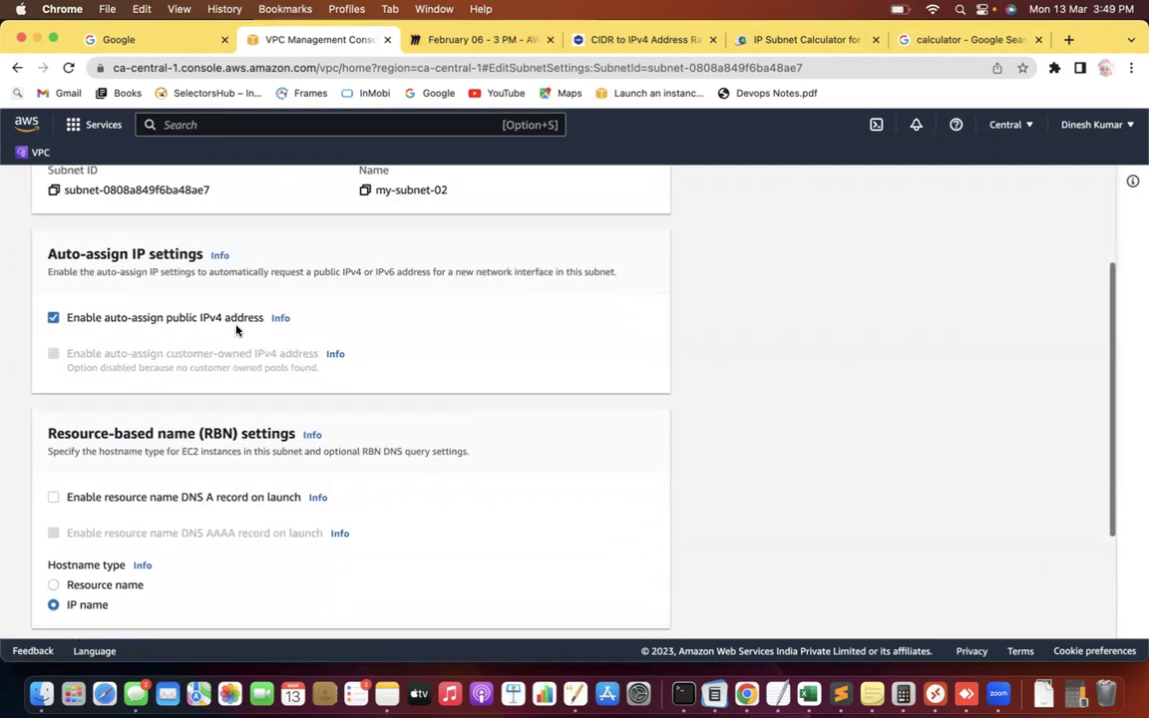
{"action": "scroll", "coordinate": [236, 330], "scroll_direction": "up", "scroll_amount": 1}
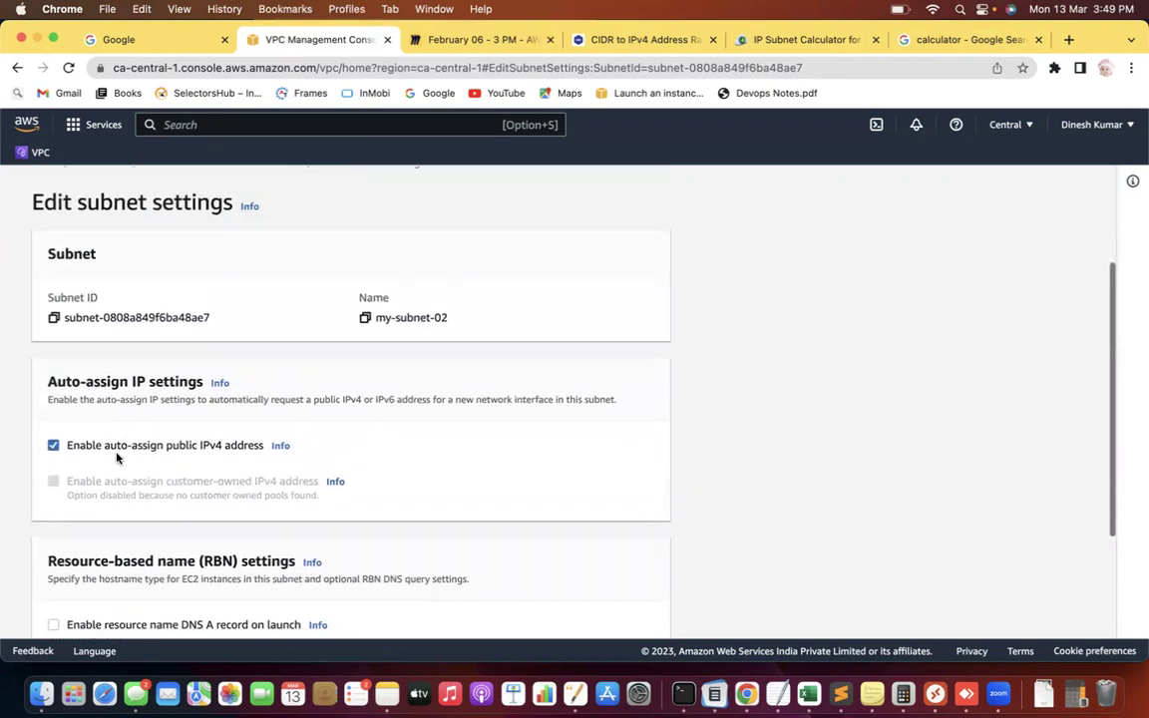
{"action": "left_click_drag", "start_coordinate": [69, 399], "coordinate": [364, 400]}
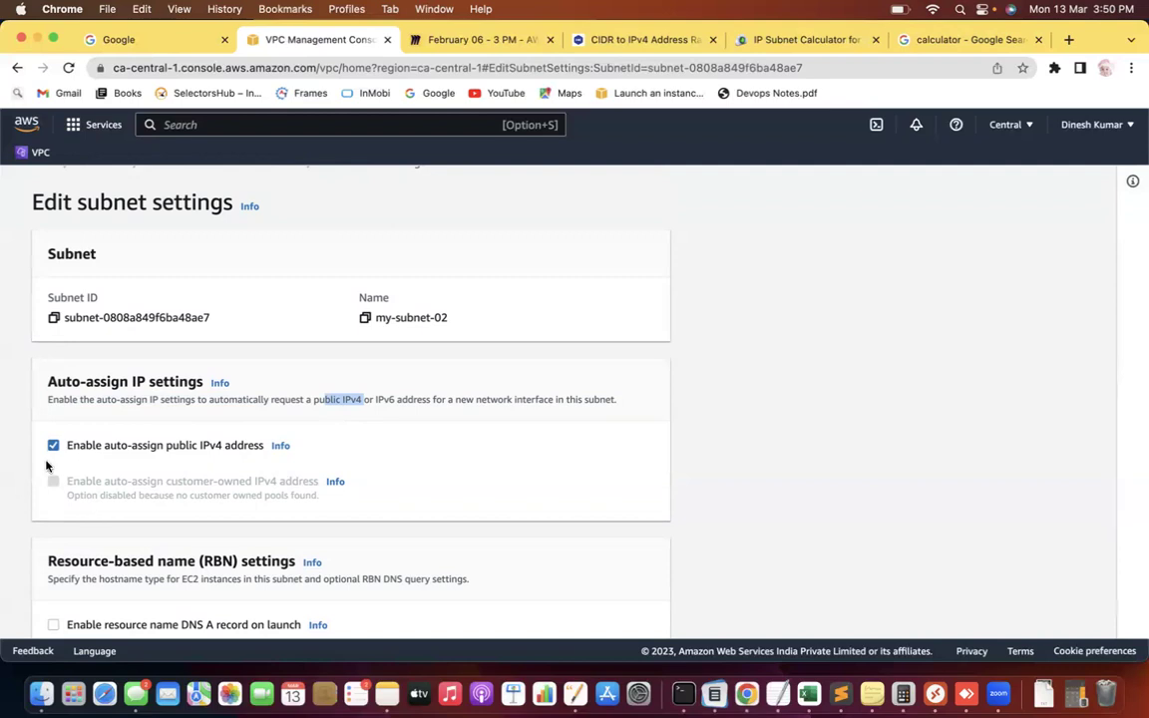
{"action": "left_click", "coordinate": [640, 460]}
{"action": "scroll", "coordinate": [641, 460], "scroll_direction": "down", "scroll_amount": 5}
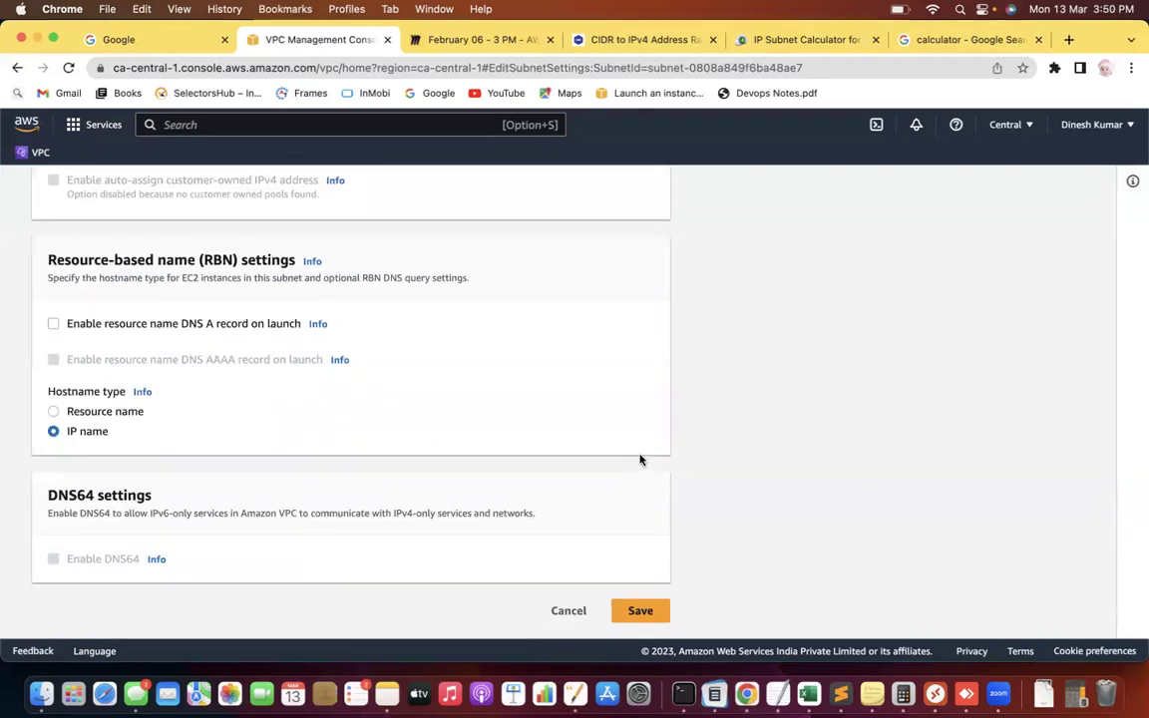
{"action": "scroll", "coordinate": [641, 459], "scroll_direction": "up", "scroll_amount": 5}
{"action": "scroll", "coordinate": [640, 460], "scroll_direction": "down", "scroll_amount": 5}
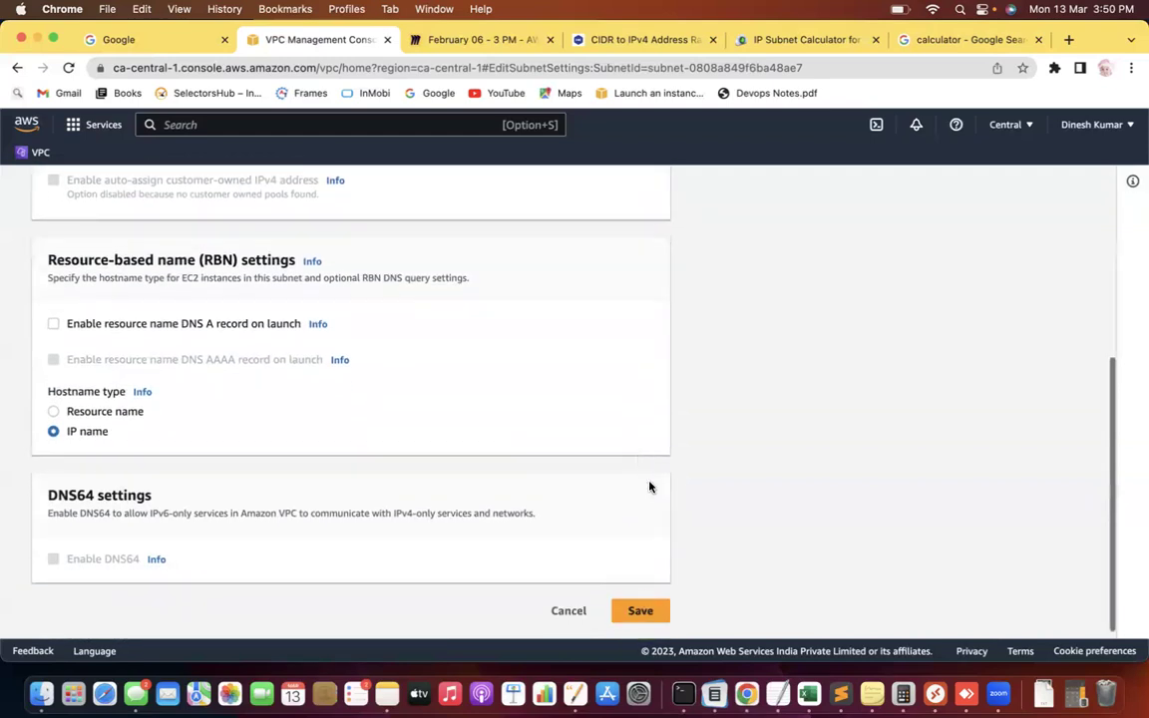
{"action": "left_click", "coordinate": [642, 611]}
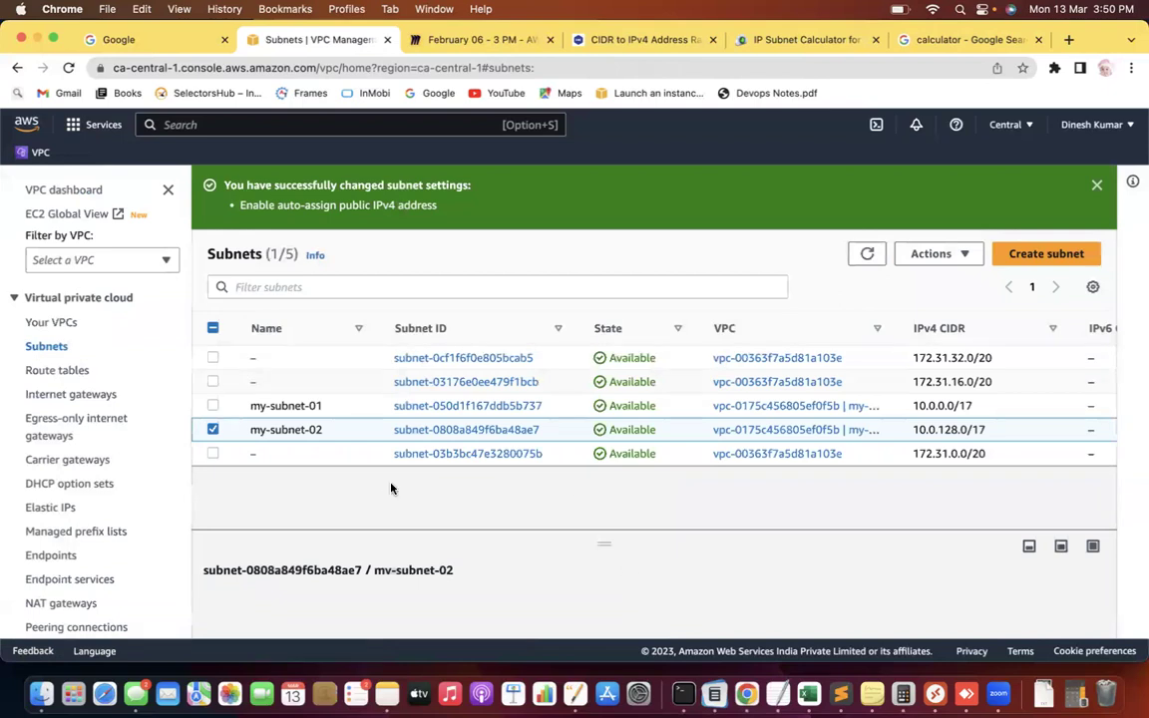
Step: Rename the subnet my-subnet-02 as Private-subnet-02
{"action": "left_click", "coordinate": [213, 429]}
{"action": "left_click", "coordinate": [332, 429]}
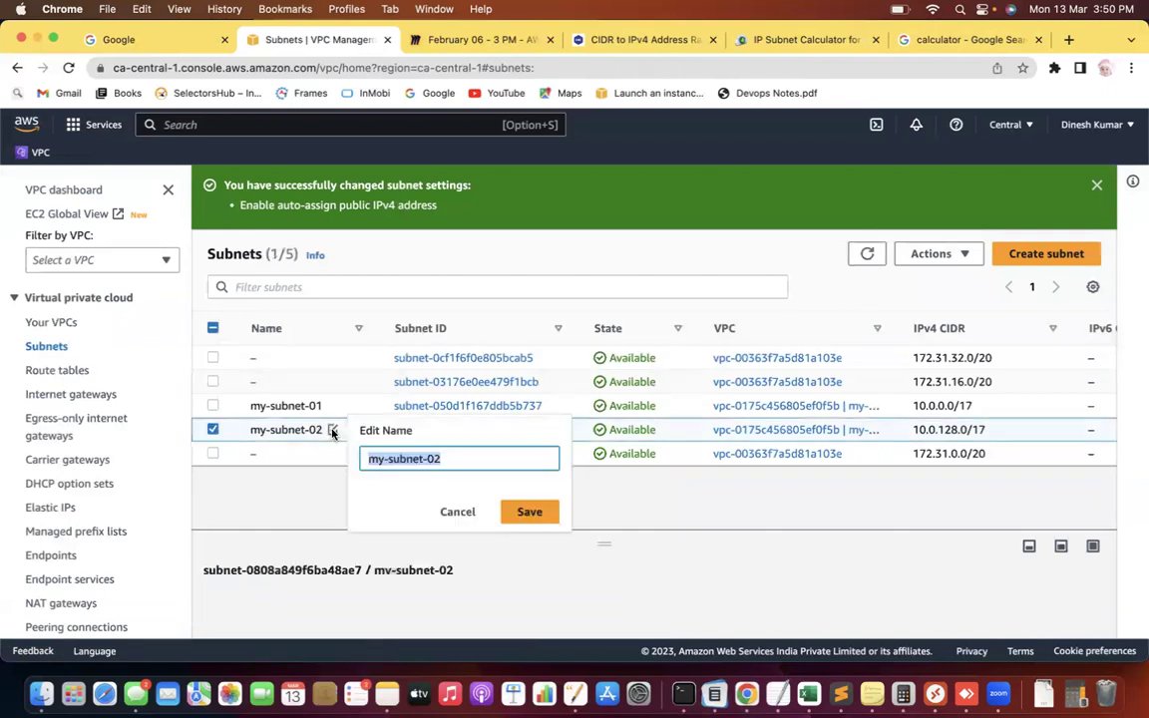
{"action": "left_click", "coordinate": [467, 455]}
{"action": "type", "text": "-"}
{"action": "type", "text": "Pr"}
{"action": "key", "text": "BackSpace"}
{"action": "key", "text": "BackSpace"}
{"action": "key", "text": "BackSpace"}
{"action": "key", "text": "Left"}
{"action": "key", "text": "Left"}
{"action": "key", "text": "Left"}
{"action": "key", "text": "Left"}
{"action": "key", "text": "Left"}
{"action": "key", "text": "Left"}
{"action": "key", "text": "Left"}
{"action": "key", "text": "Left"}
{"action": "key", "text": "Left"}
{"action": "key", "text": "Left"}
{"action": "key", "text": "Left"}
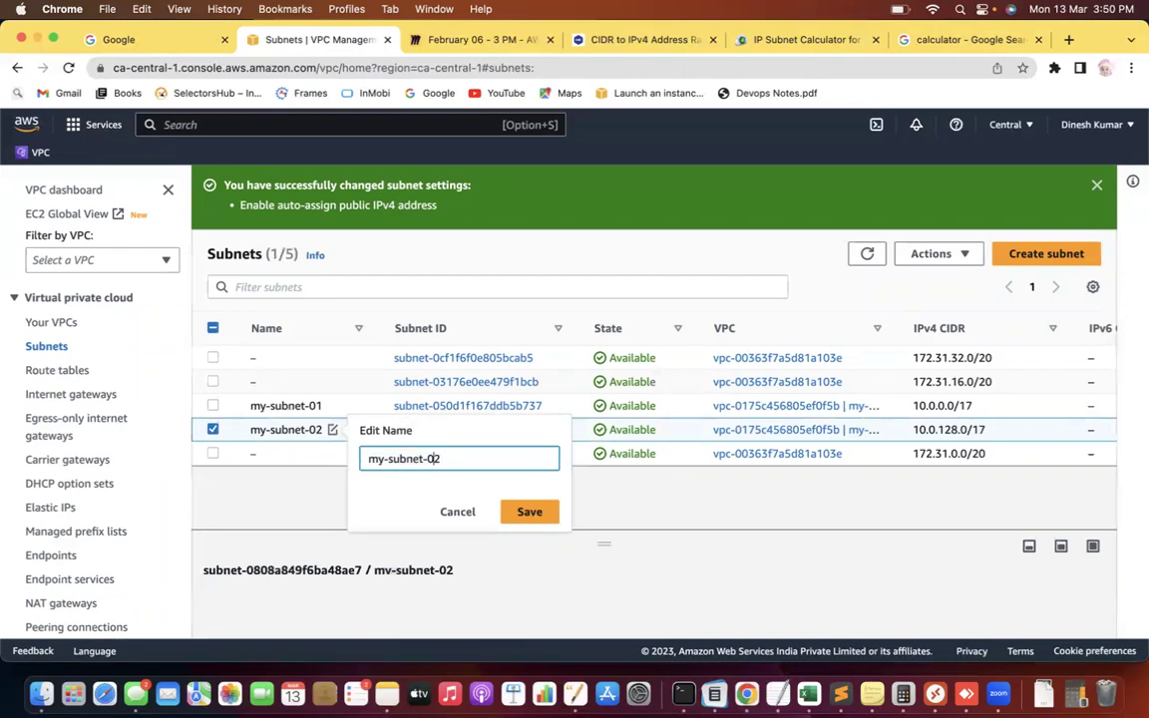
{"action": "key", "text": "Left"}
{"action": "key", "text": "Delete"}
{"action": "key", "text": "Delete"}
{"action": "type", "text": "P"}
{"action": "type", "text": "riavte"}
{"action": "key", "text": "Left"}
{"action": "key", "text": "Left"}
{"action": "key", "text": "Left"}
{"action": "key", "text": "BackSpace"}
{"action": "key", "text": "Right"}
{"action": "type", "text": "a"}
{"action": "left_click", "coordinate": [526, 510]}
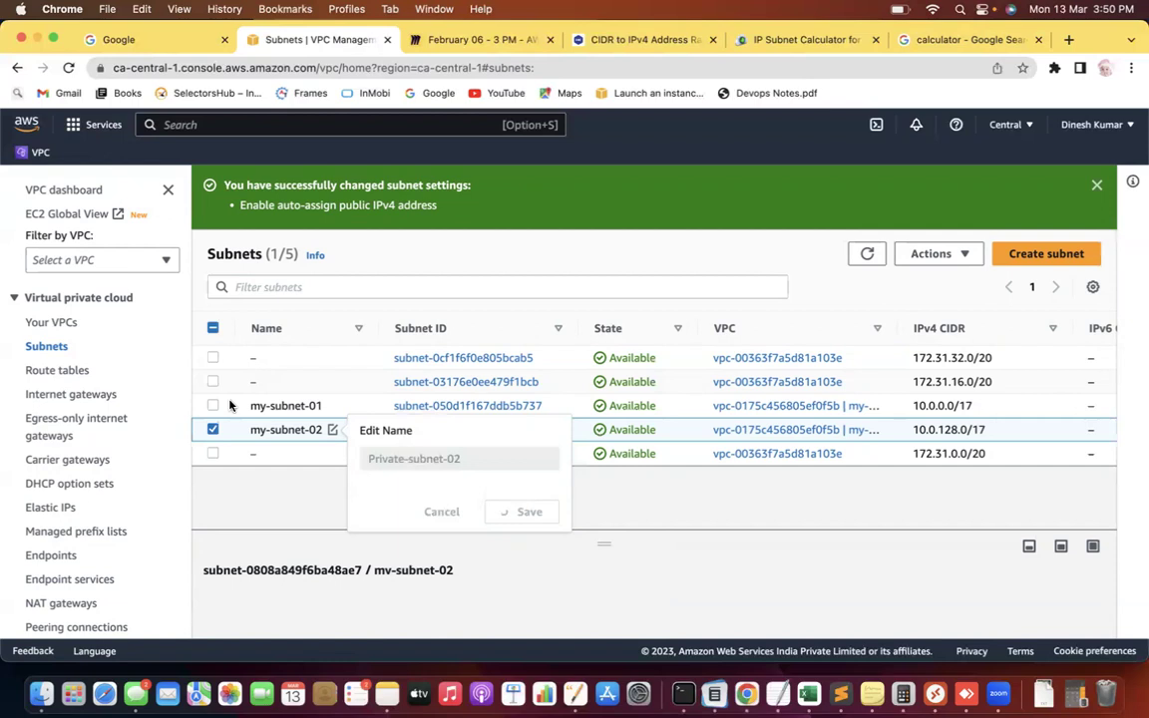
Step: Rename the subnet my-subnet-01 as Public-subnet-01 and clear its selection
{"action": "left_click", "coordinate": [332, 405]}
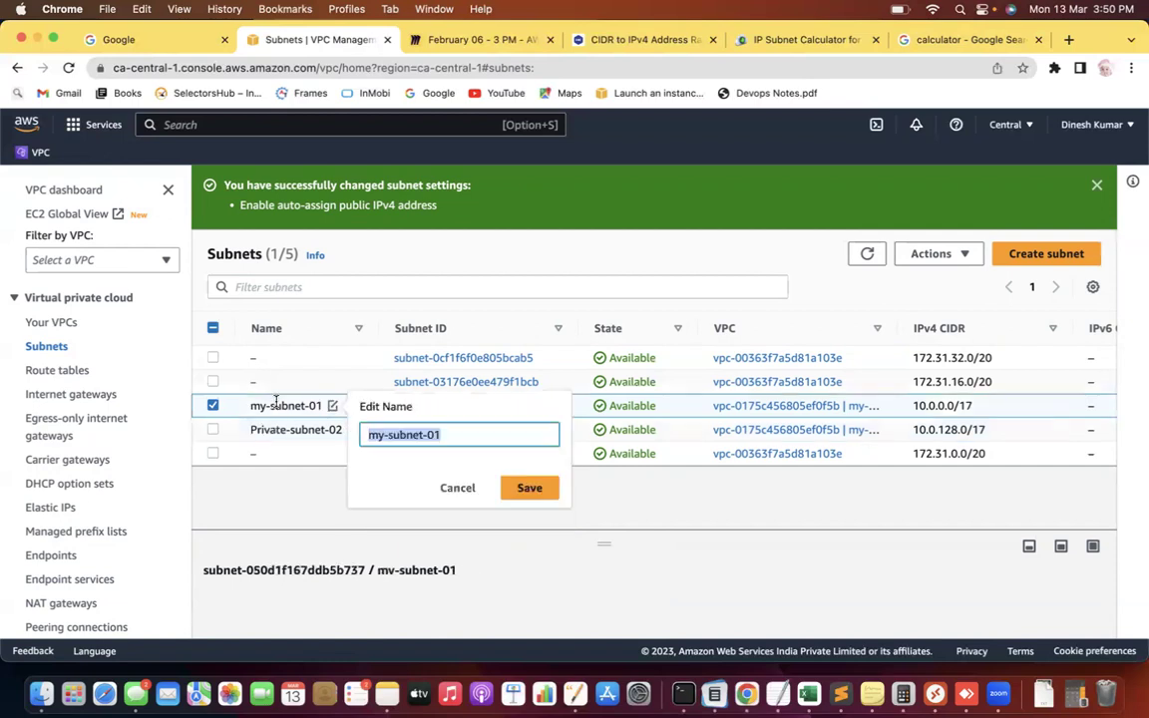
{"action": "type", "text": "Public"}
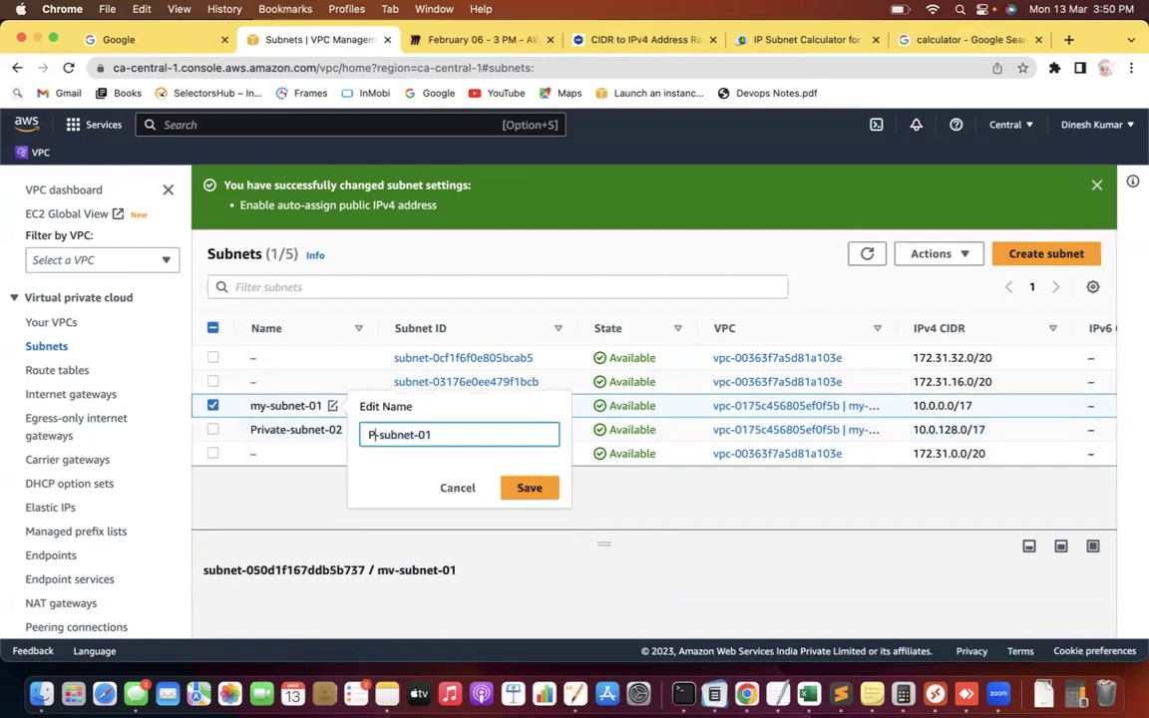
{"action": "left_click", "coordinate": [527, 488]}
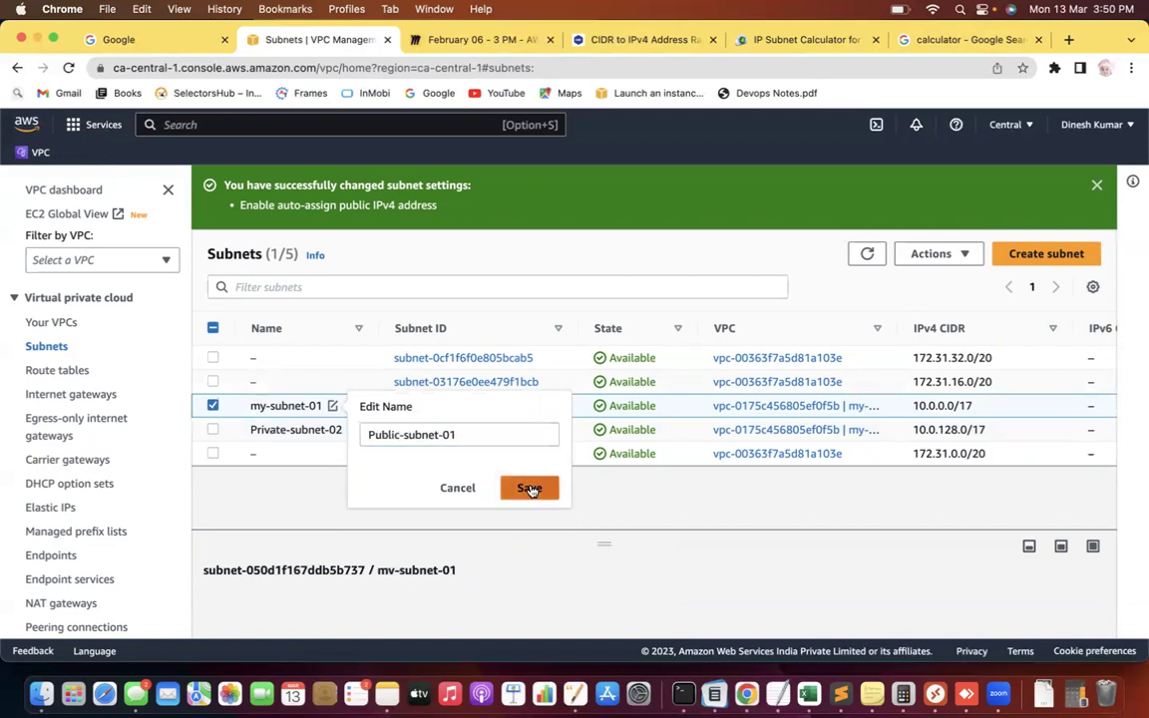
{"action": "left_click", "coordinate": [213, 406]}
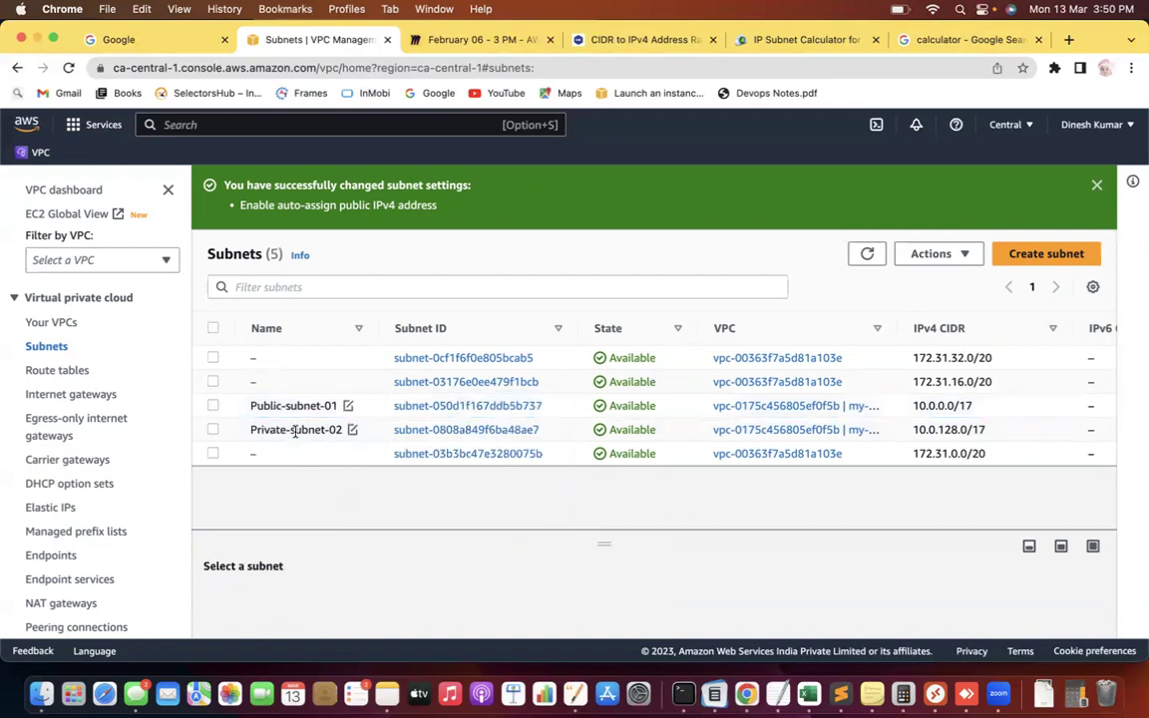
Step: Review the subnet settings of Private-subnet-02, save them, and clear the subnet's selection
{"action": "left_click", "coordinate": [212, 430]}
{"action": "left_click", "coordinate": [938, 253]}
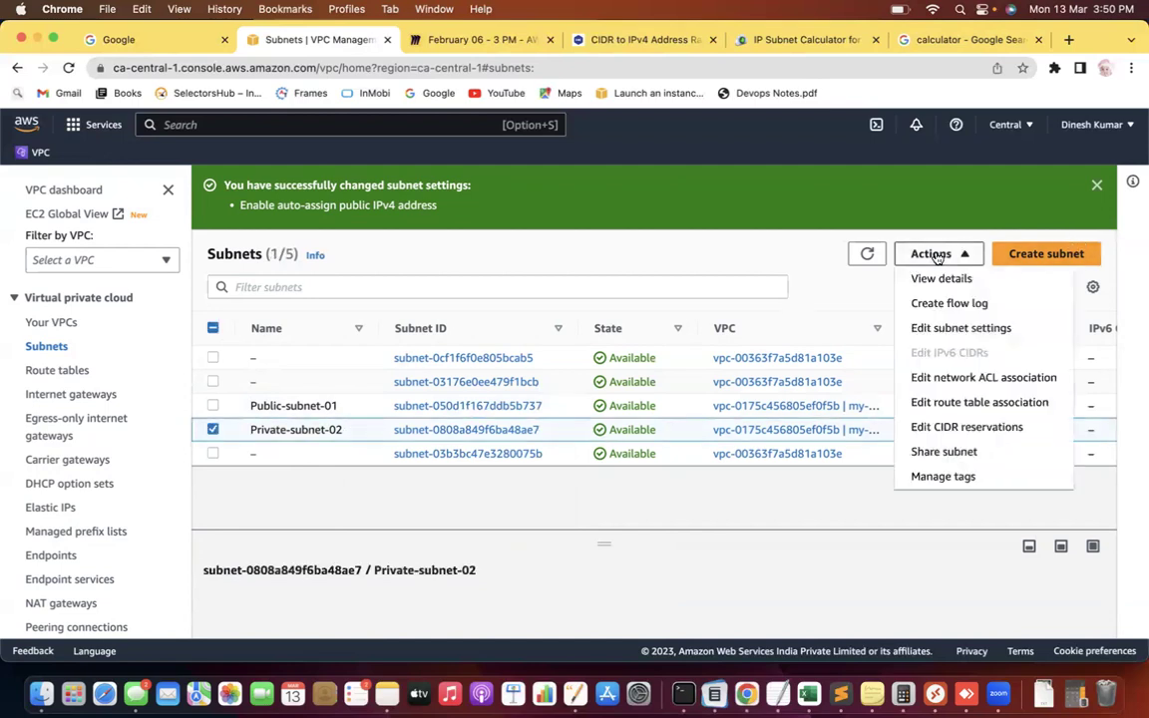
{"action": "left_click", "coordinate": [978, 326]}
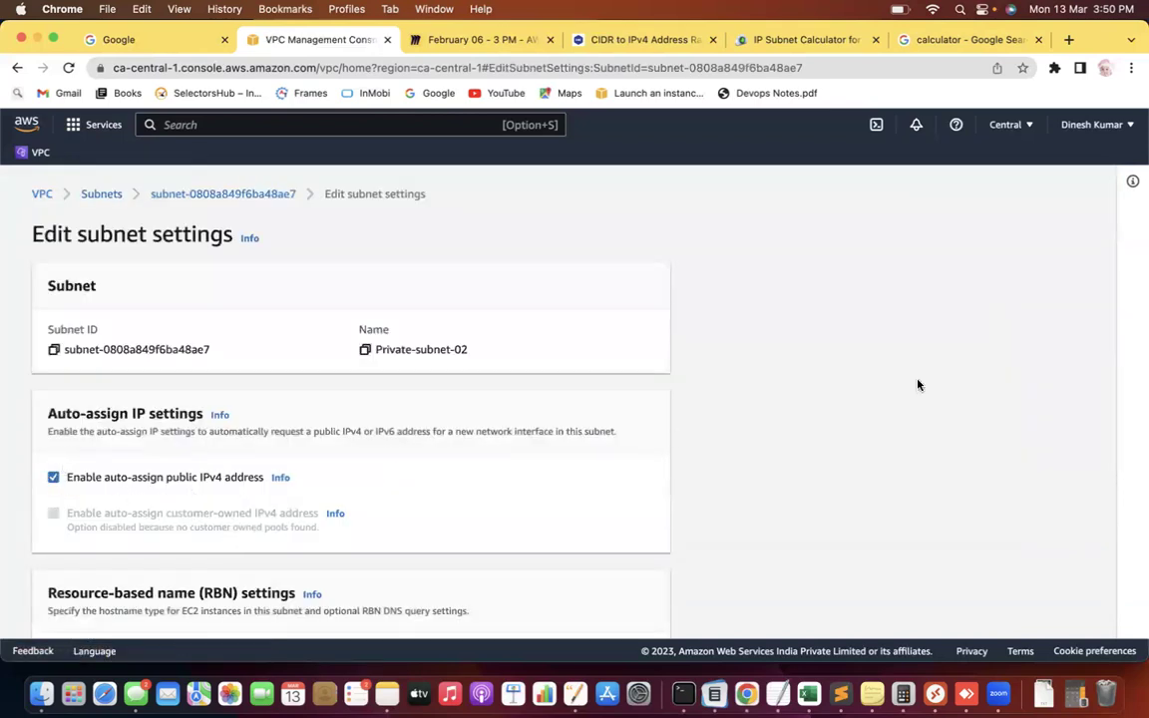
{"action": "scroll", "coordinate": [893, 395], "scroll_direction": "down", "scroll_amount": 5}
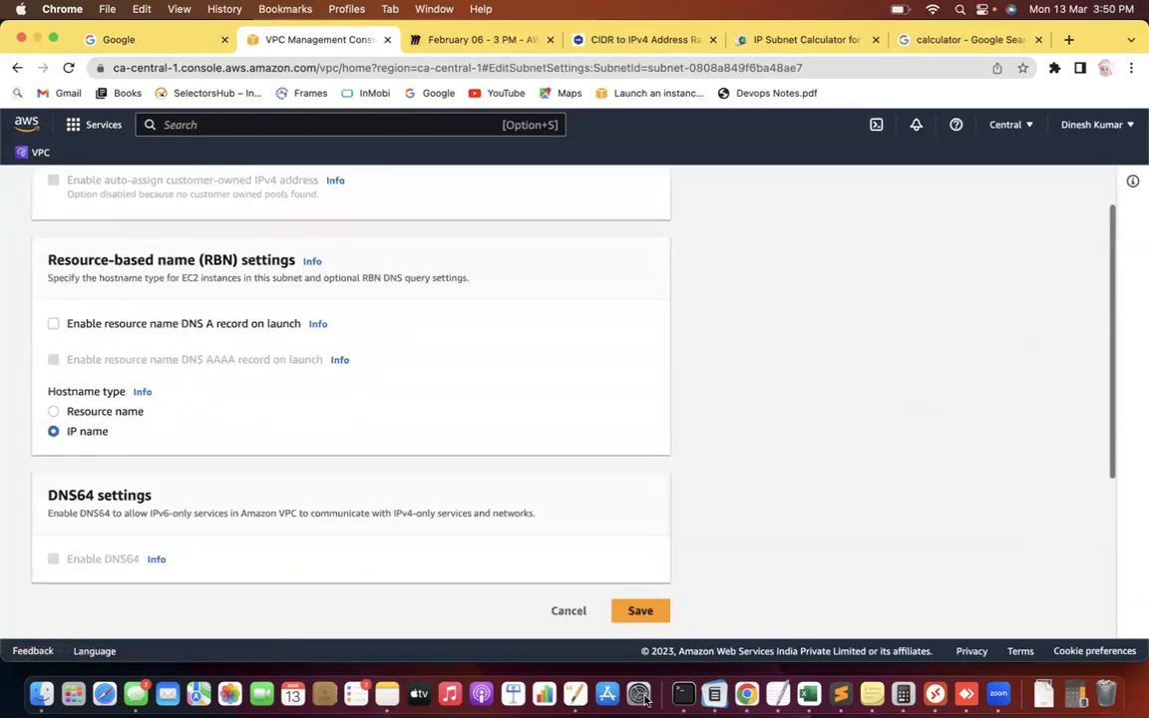
{"action": "left_click", "coordinate": [652, 613]}
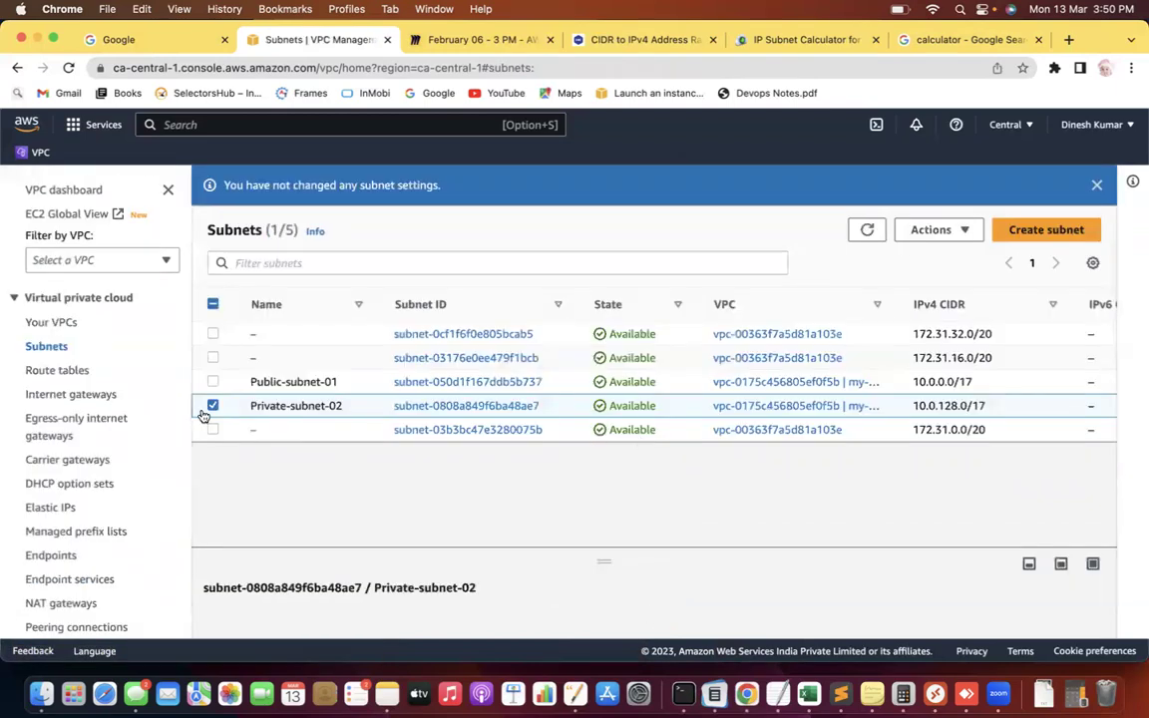
{"action": "left_click", "coordinate": [214, 408]}
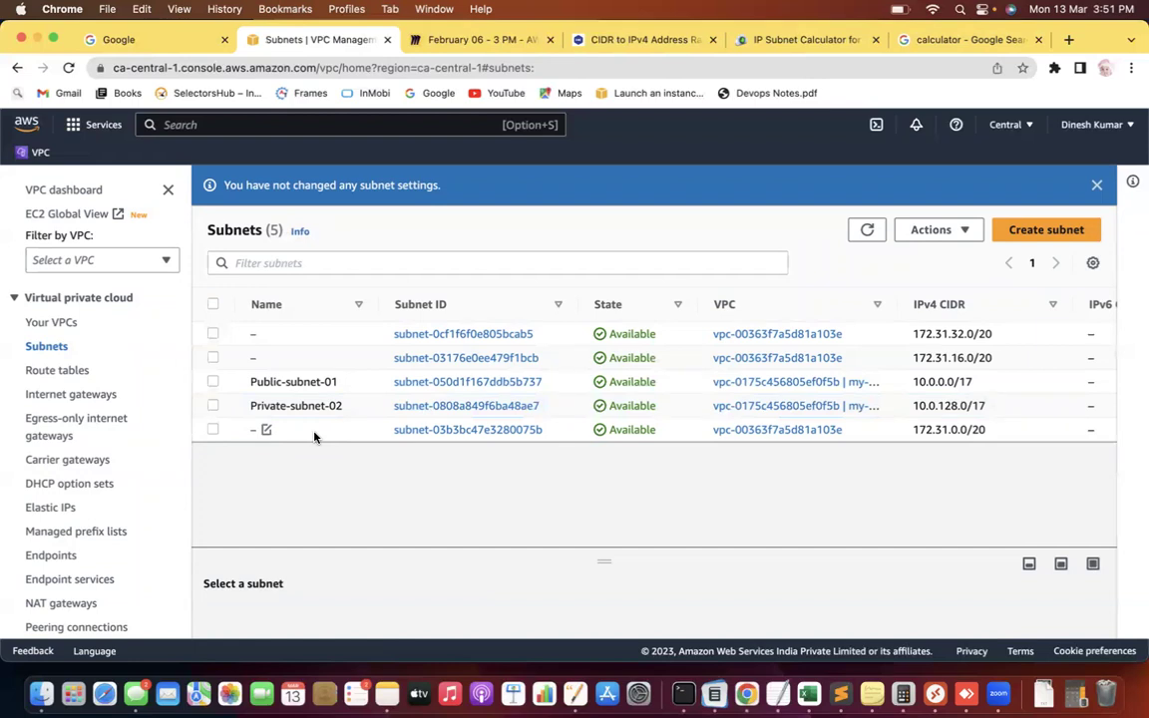
Step: Open the list of VPCs and select my-vpc-02
{"action": "left_click", "coordinate": [55, 330]}
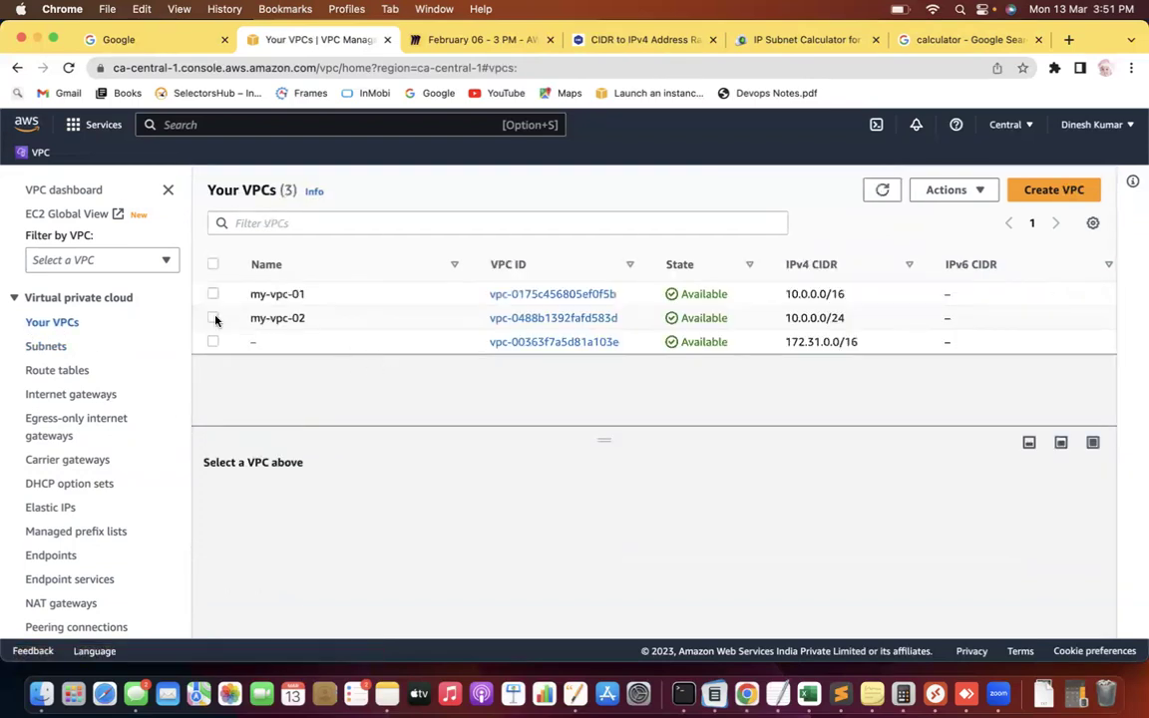
{"action": "left_click", "coordinate": [213, 317]}
{"action": "left_click", "coordinate": [950, 190]}
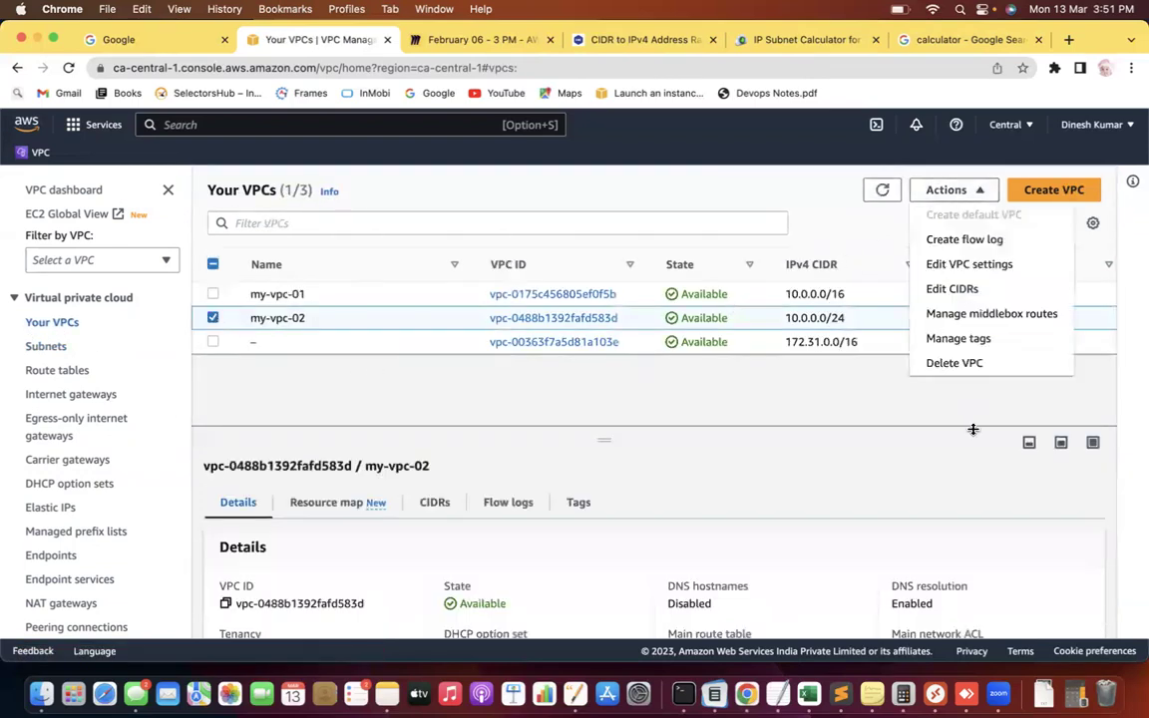
{"action": "left_click", "coordinate": [972, 341]}
{"action": "key", "text": "super+a"}
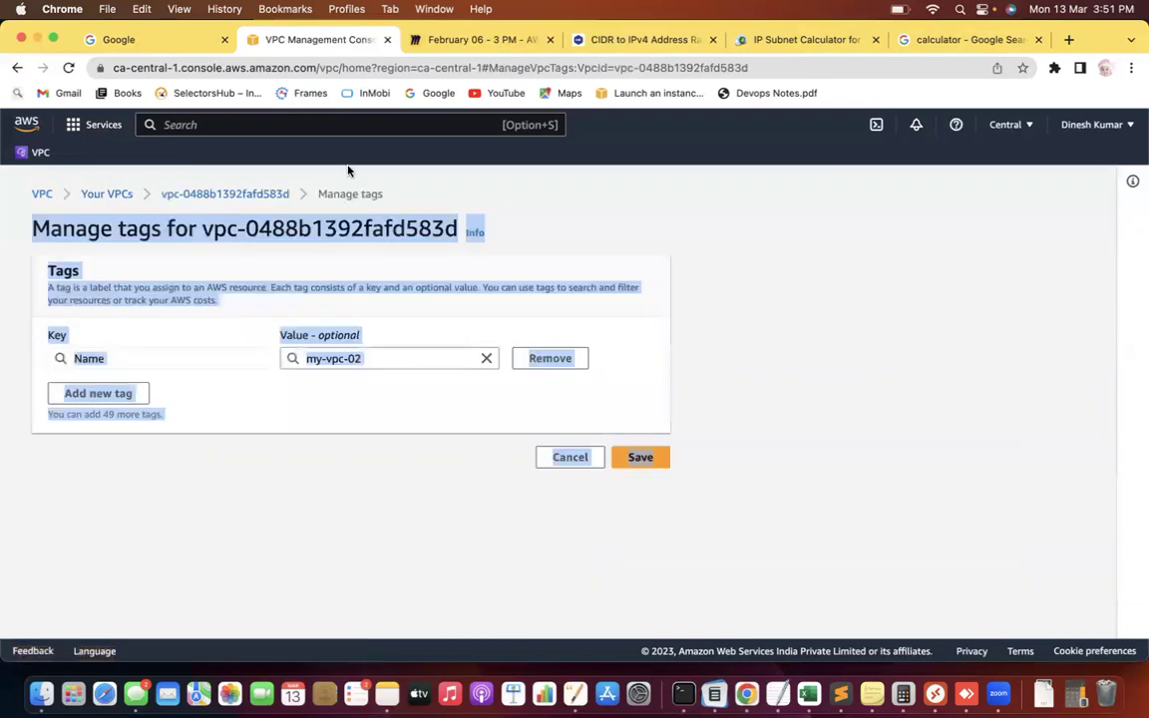
{"action": "left_click", "coordinate": [17, 68]}
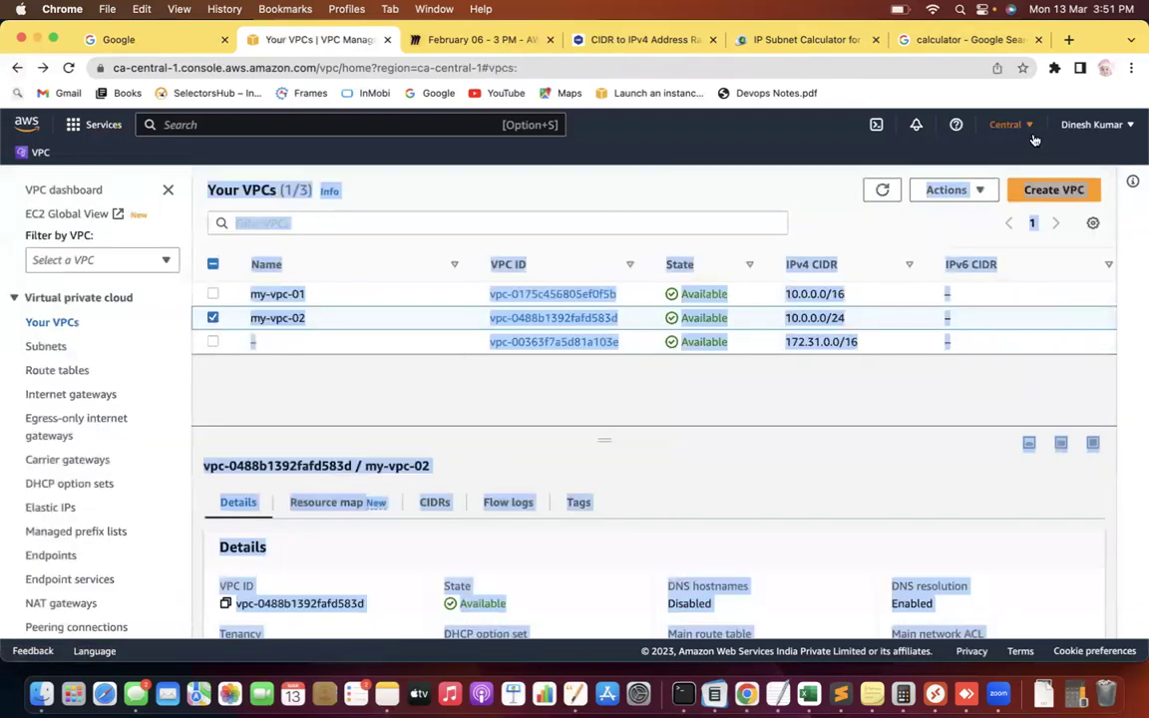
Step: Delete the VPC my-vpc-02, entering "delete" as the confirmation text
{"action": "left_click", "coordinate": [950, 189]}
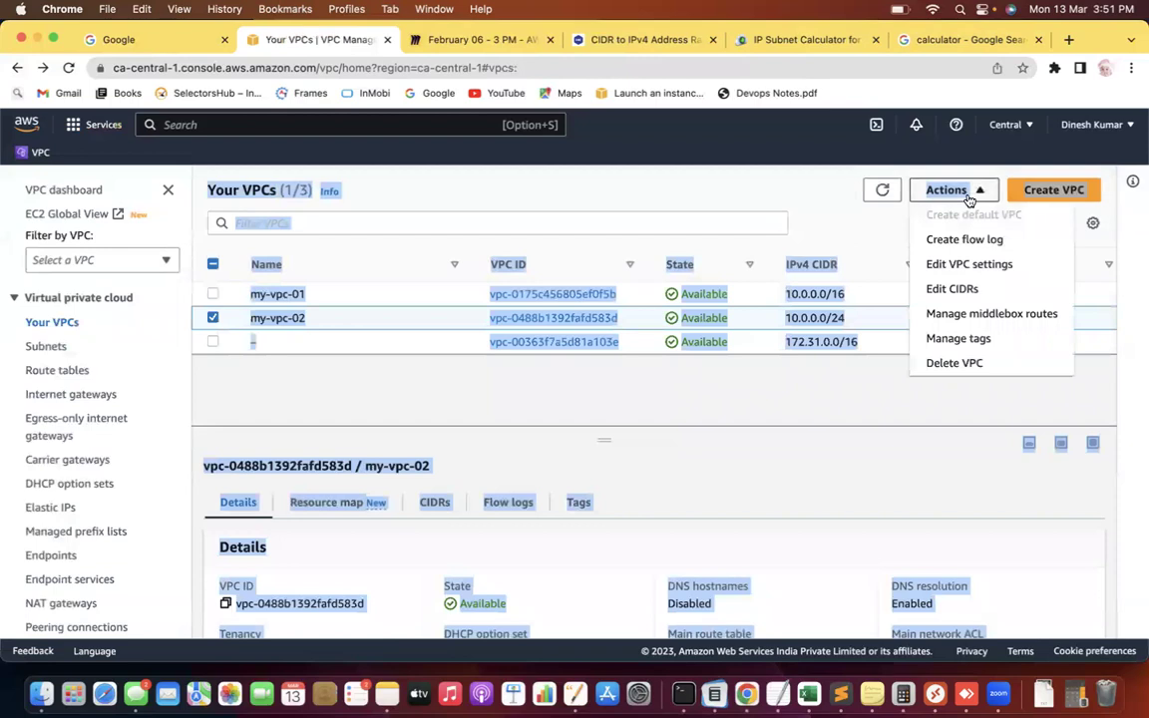
{"action": "left_click", "coordinate": [952, 367]}
{"action": "type", "text": "delte"}
{"action": "key", "text": "BackSpace"}
{"action": "key", "text": "BackSpace"}
{"action": "type", "text": "ete"}
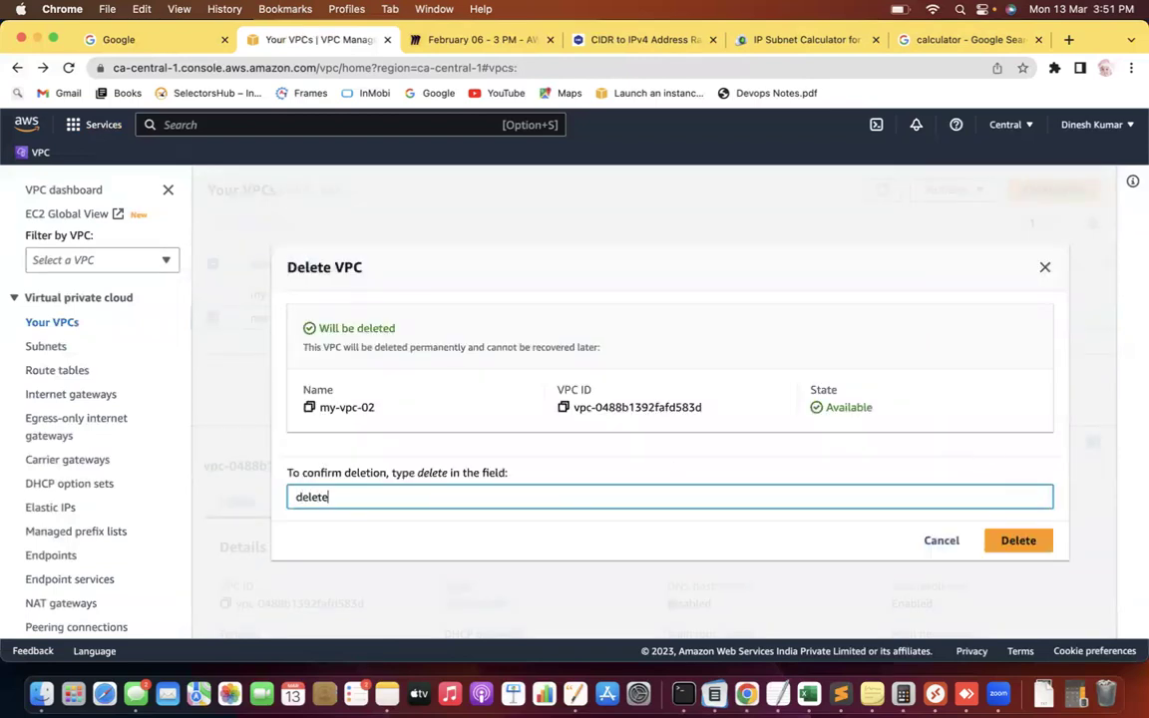
{"action": "left_click", "coordinate": [1032, 544]}
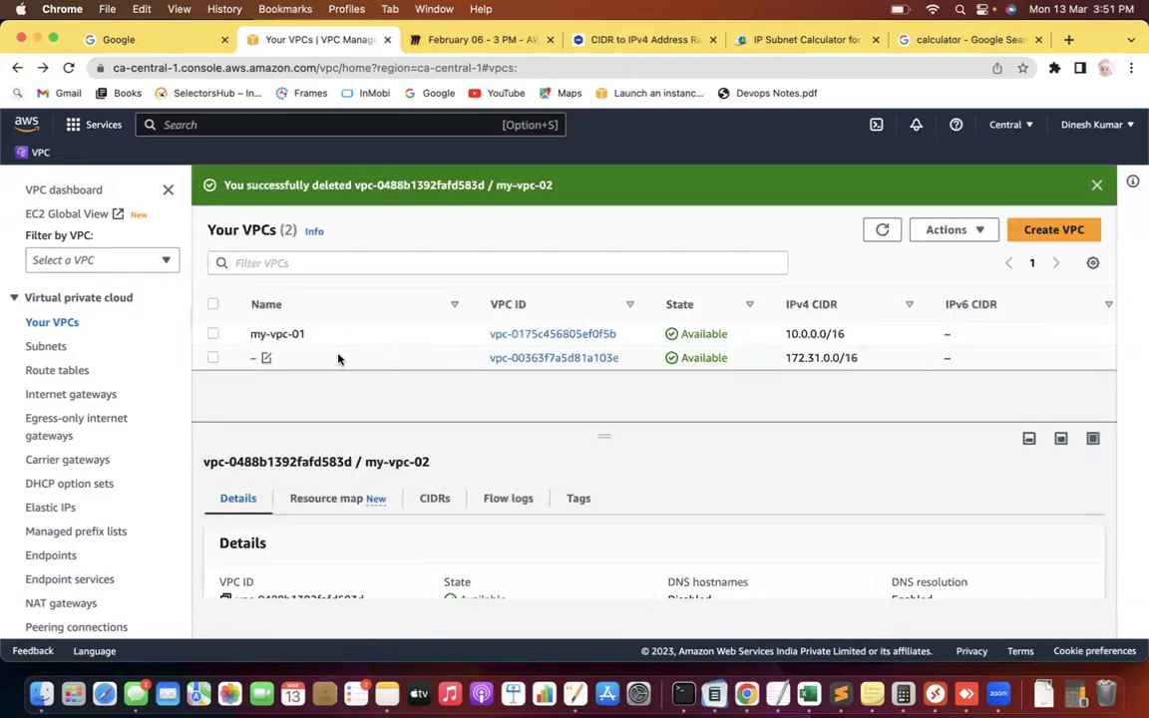
Step: Examine the subnet list, including the IPv4 CIDR and Availability Zone of the public and private subnets
{"action": "left_click", "coordinate": [47, 345]}
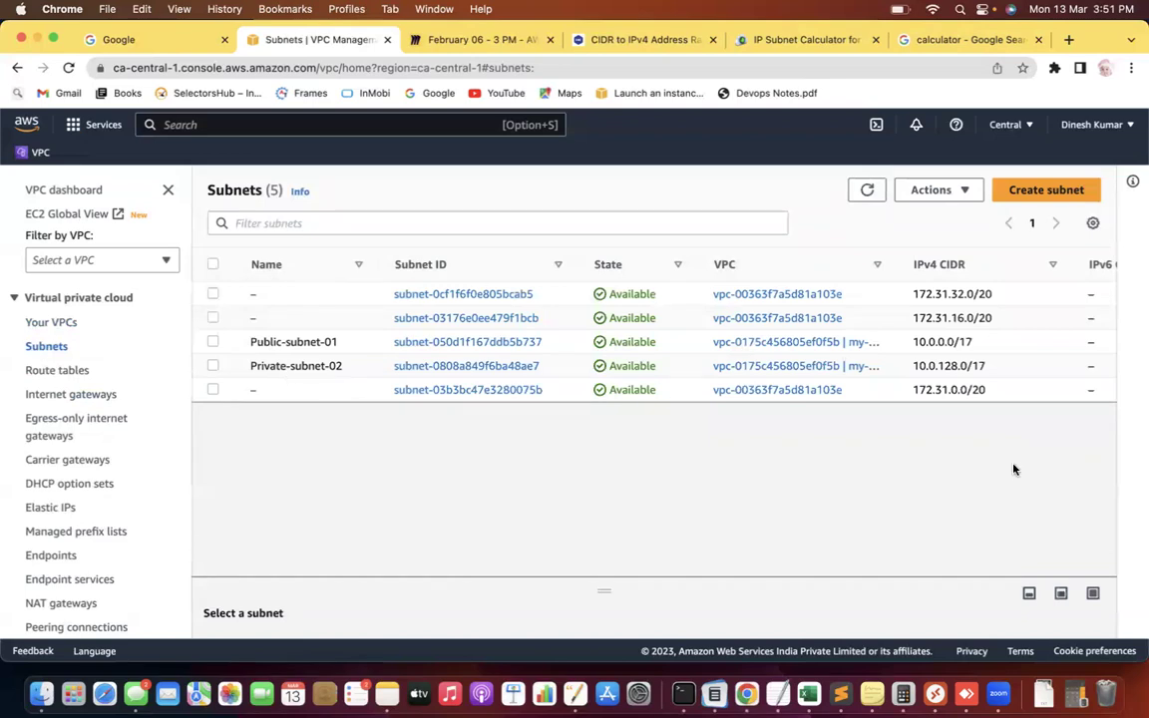
{"action": "key", "text": "super+minus"}
{"action": "key", "text": "super+minus"}
{"action": "key", "text": "super+minus"}
{"action": "key", "text": "super+minus"}
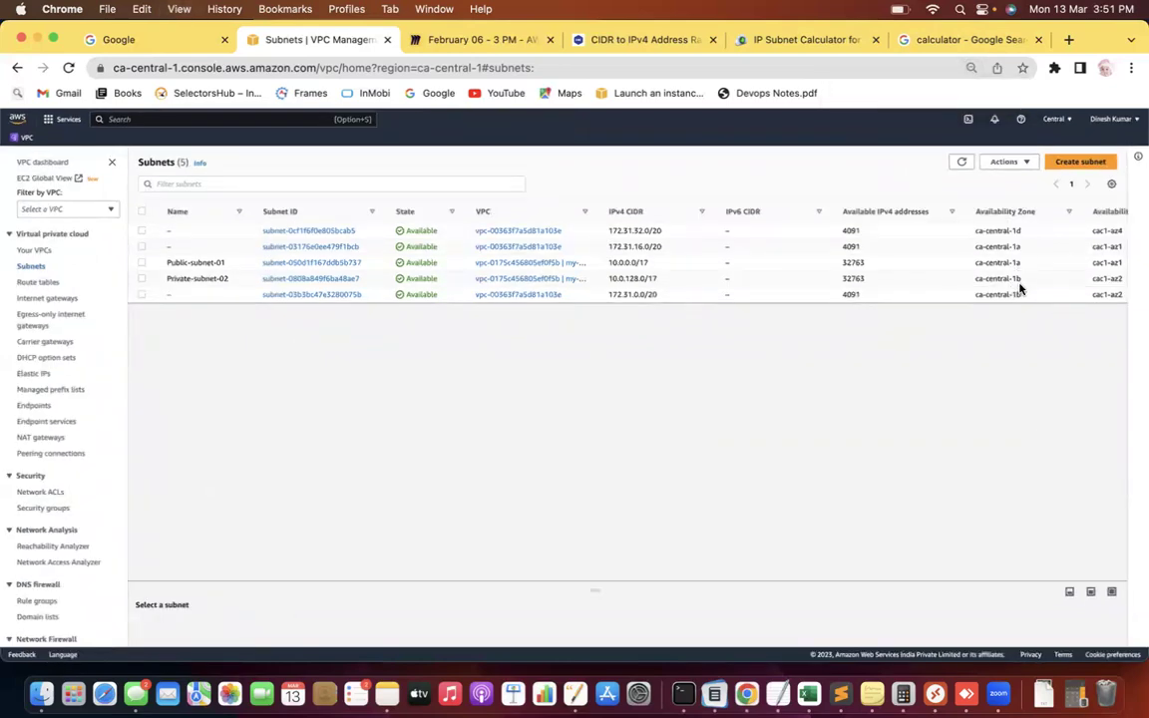
{"action": "key", "text": "super+plus"}
{"action": "key", "text": "super+plus"}
{"action": "key", "text": "super+plus"}
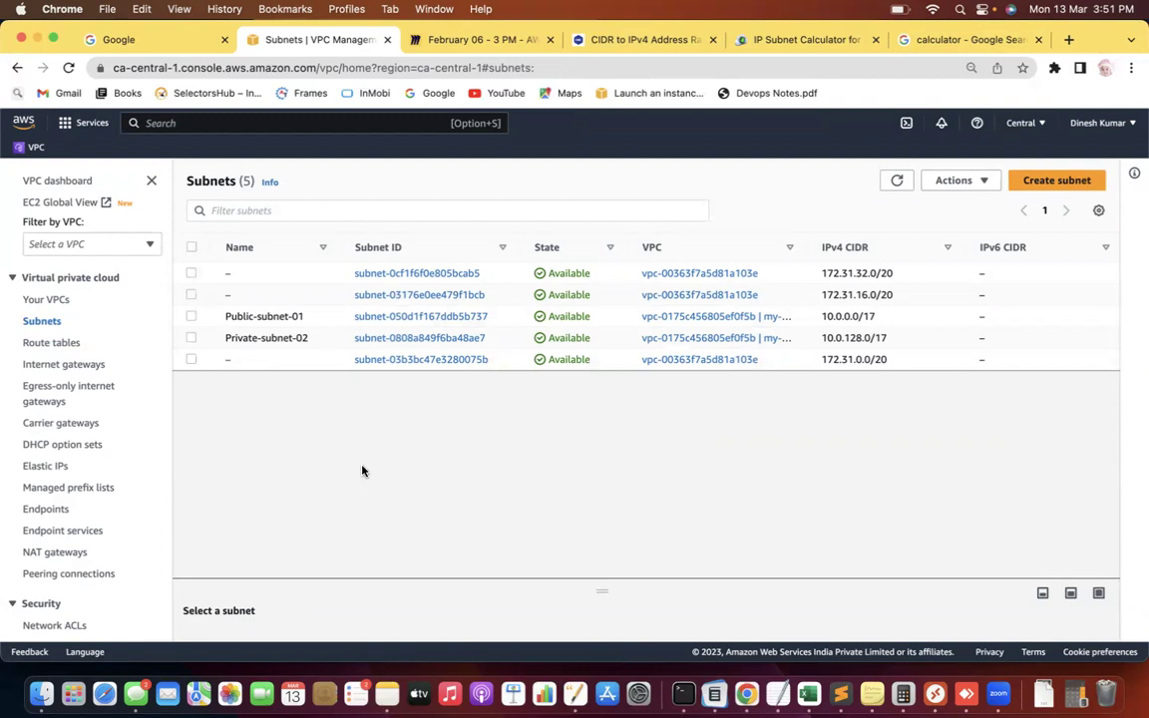
Step: Search the AWS services for Ec2 and open the EC2 dashboard
{"action": "left_click", "coordinate": [178, 122]}
{"action": "type", "text": "Ec2"}
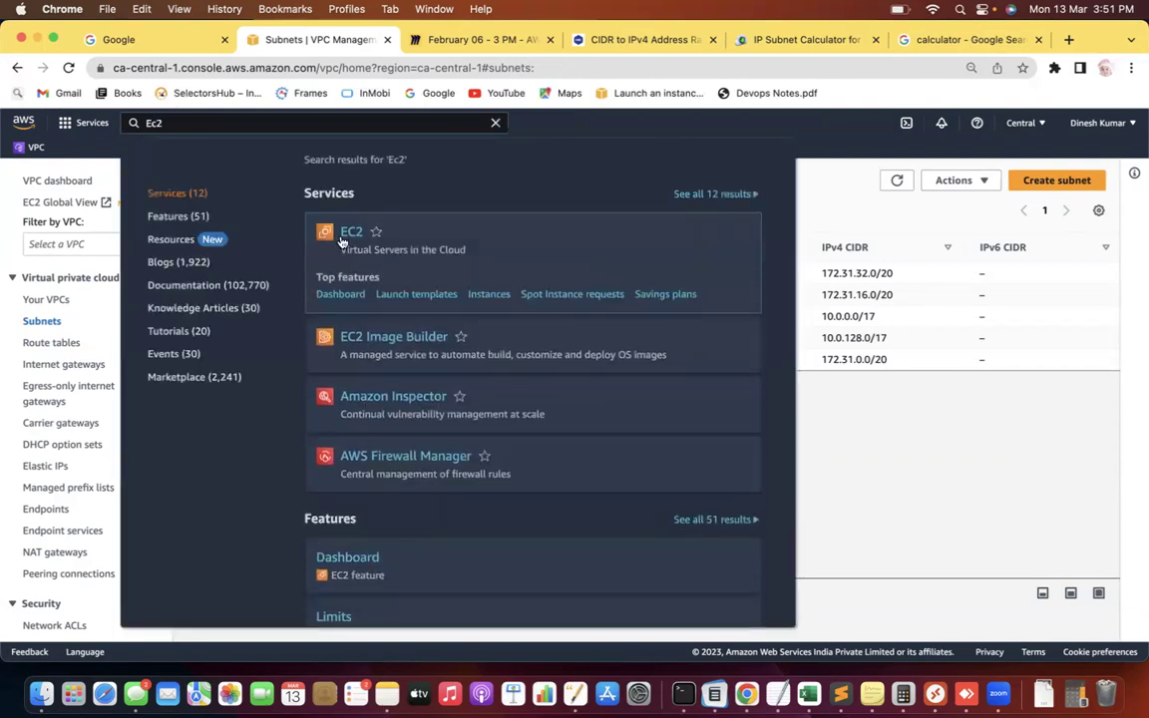
{"action": "left_click", "coordinate": [342, 237]}
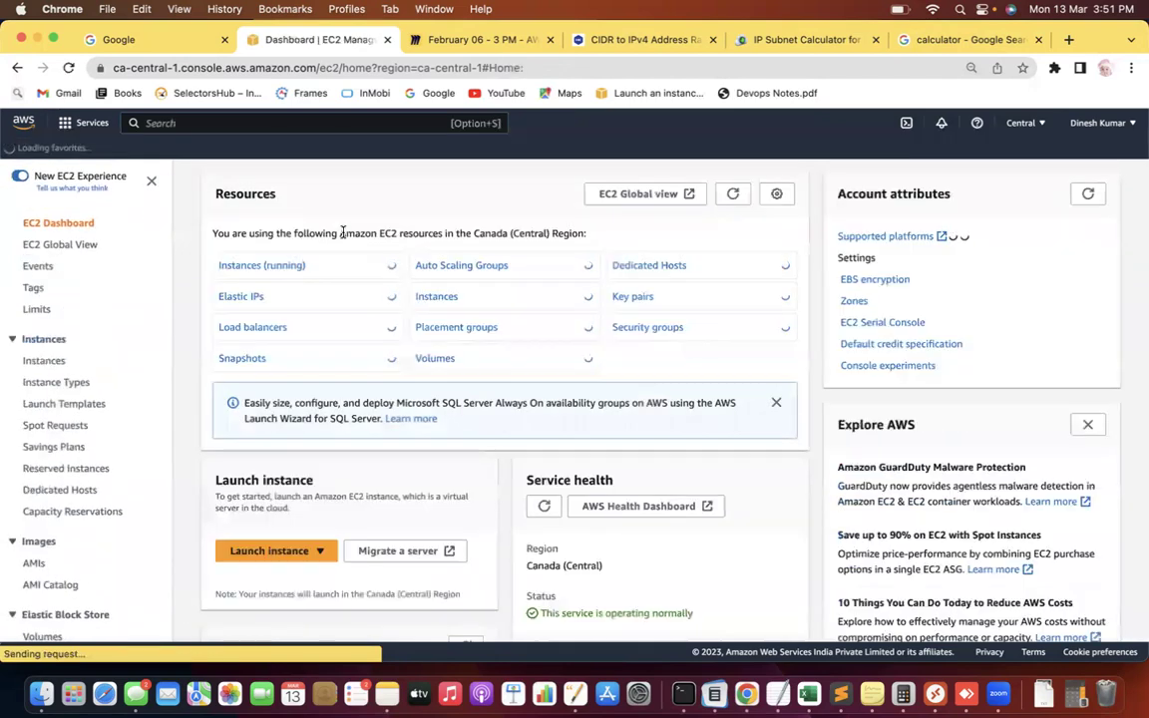
Step: Start launching a new EC2 instance and name it Ec2-DefaultVpc
{"action": "left_click", "coordinate": [290, 559]}
{"action": "left_click", "coordinate": [304, 575]}
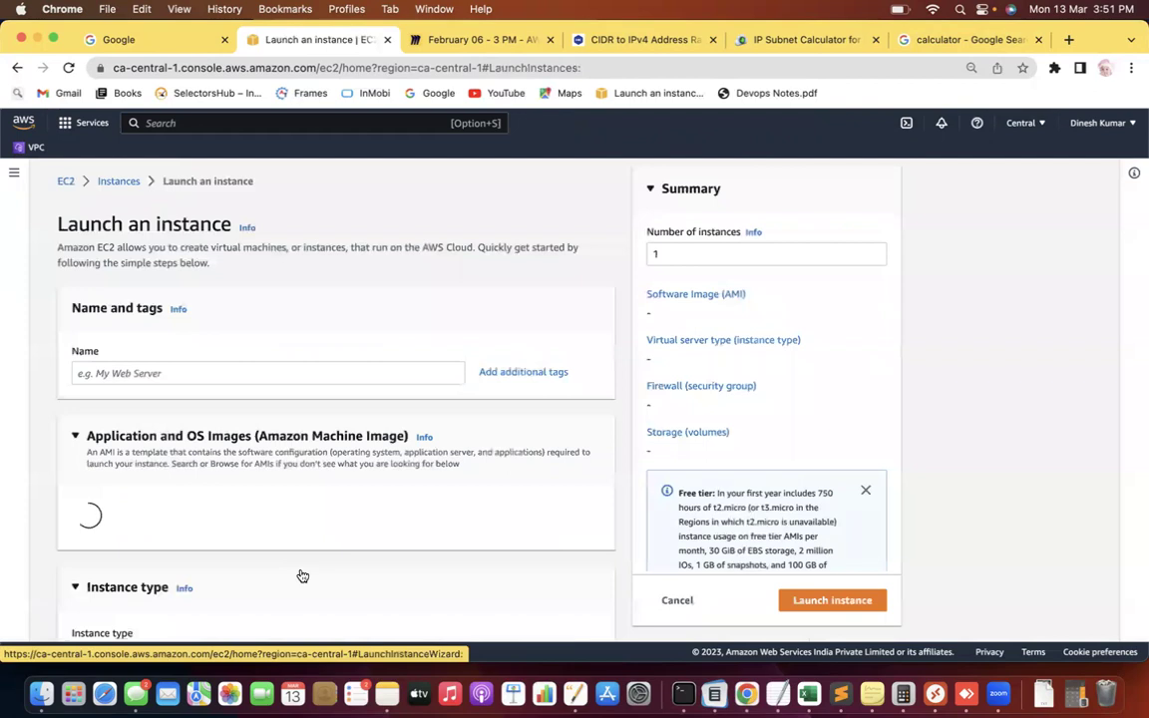
{"action": "left_click", "coordinate": [130, 367]}
{"action": "type", "text": "Ec2-DefaultVpc"}
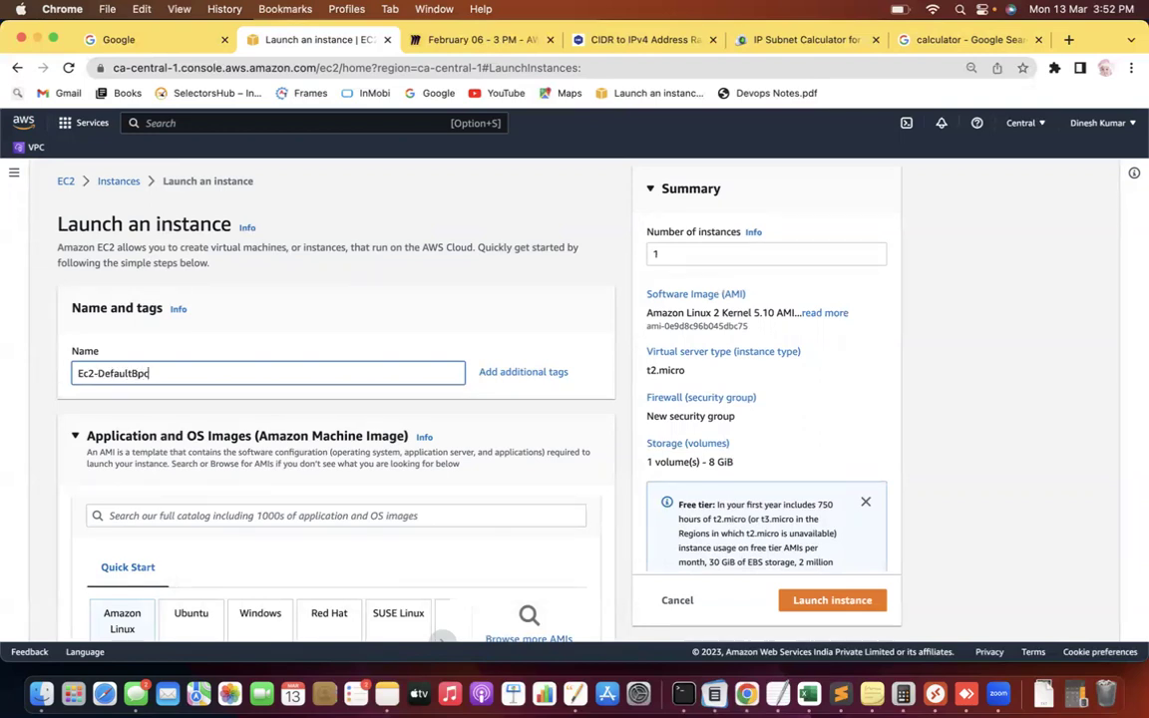
Step: Set the instance's key pair option to proceed without a key pair
{"action": "scroll", "coordinate": [364, 295], "scroll_direction": "down", "scroll_amount": 5}
{"action": "scroll", "coordinate": [364, 295], "scroll_direction": "down", "scroll_amount": 10}
{"action": "scroll", "coordinate": [364, 295], "scroll_direction": "down", "scroll_amount": 2}
{"action": "left_click", "coordinate": [349, 329]}
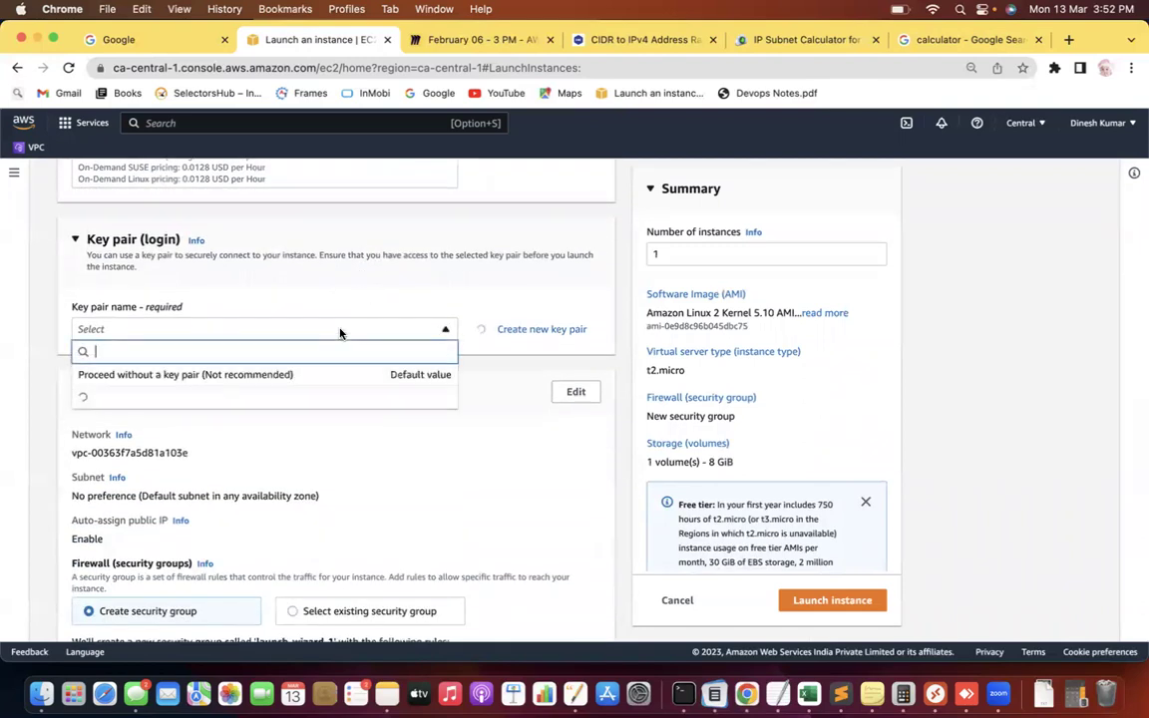
{"action": "left_click", "coordinate": [305, 374]}
Step: Copy the VPC ID shown as the network in the instance's network settings
{"action": "scroll", "coordinate": [39, 375], "scroll_direction": "down", "scroll_amount": 5}
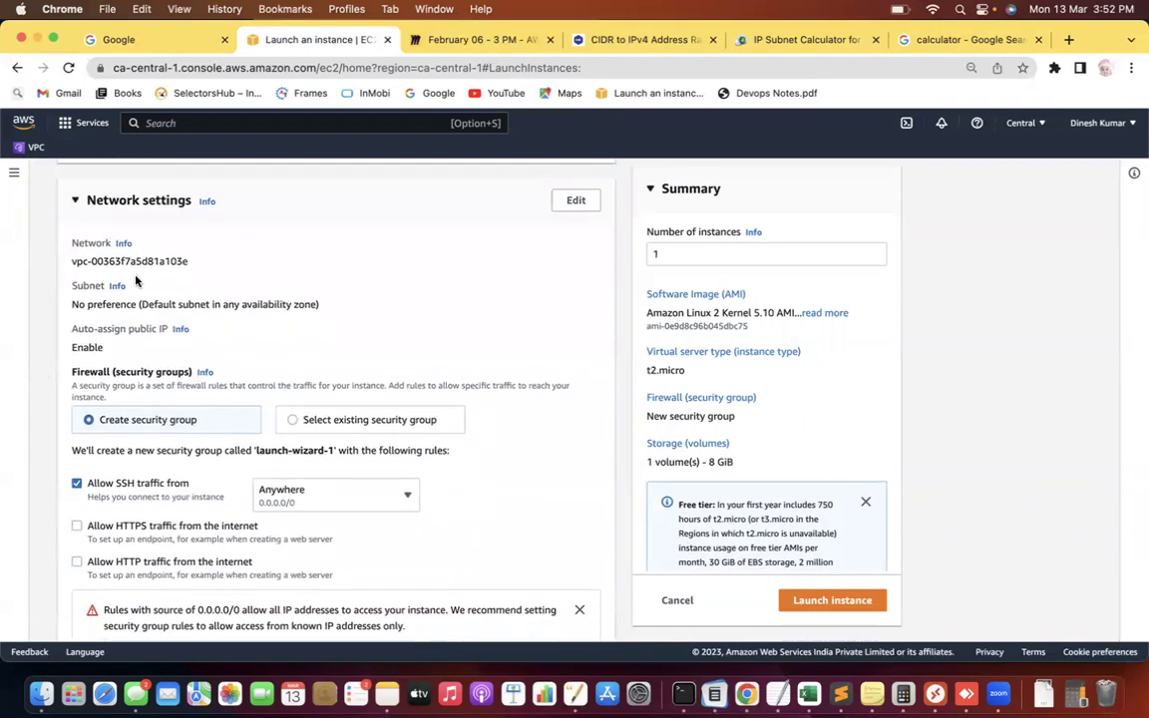
{"action": "left_click_drag", "start_coordinate": [195, 268], "coordinate": [64, 269]}
{"action": "key", "text": "super+c"}
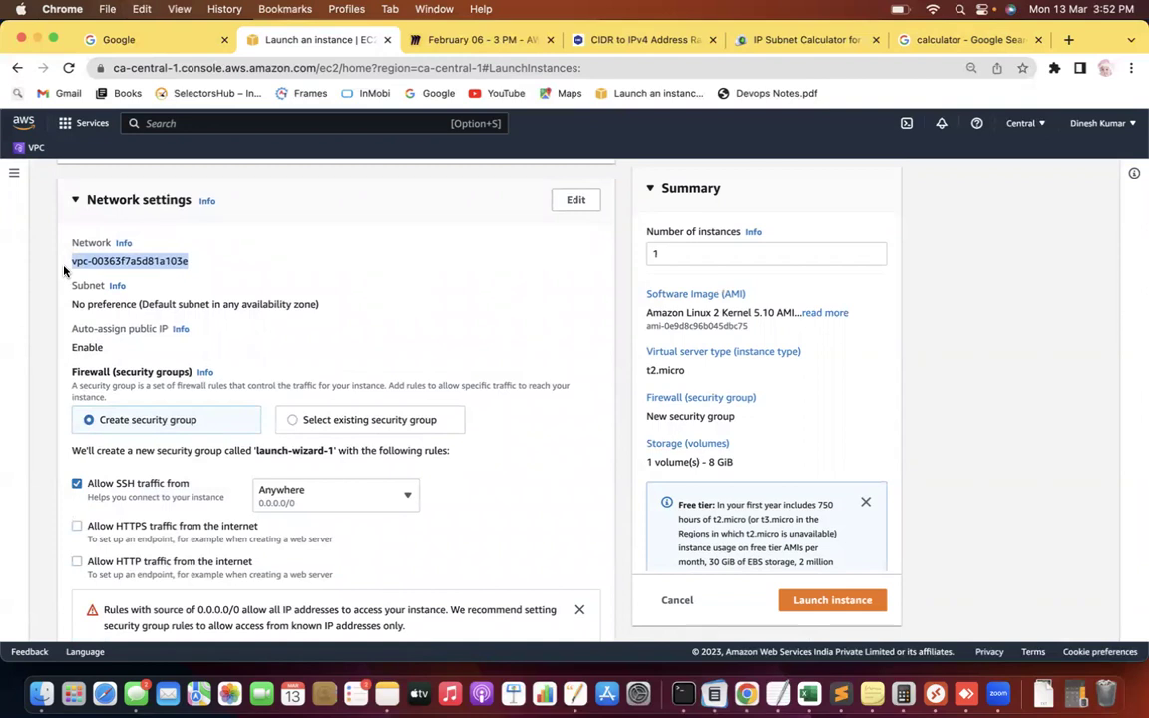
Step: Open the AWS Management Console in a new browser tab beside the instance launch form
{"action": "right_click", "coordinate": [264, 46]}
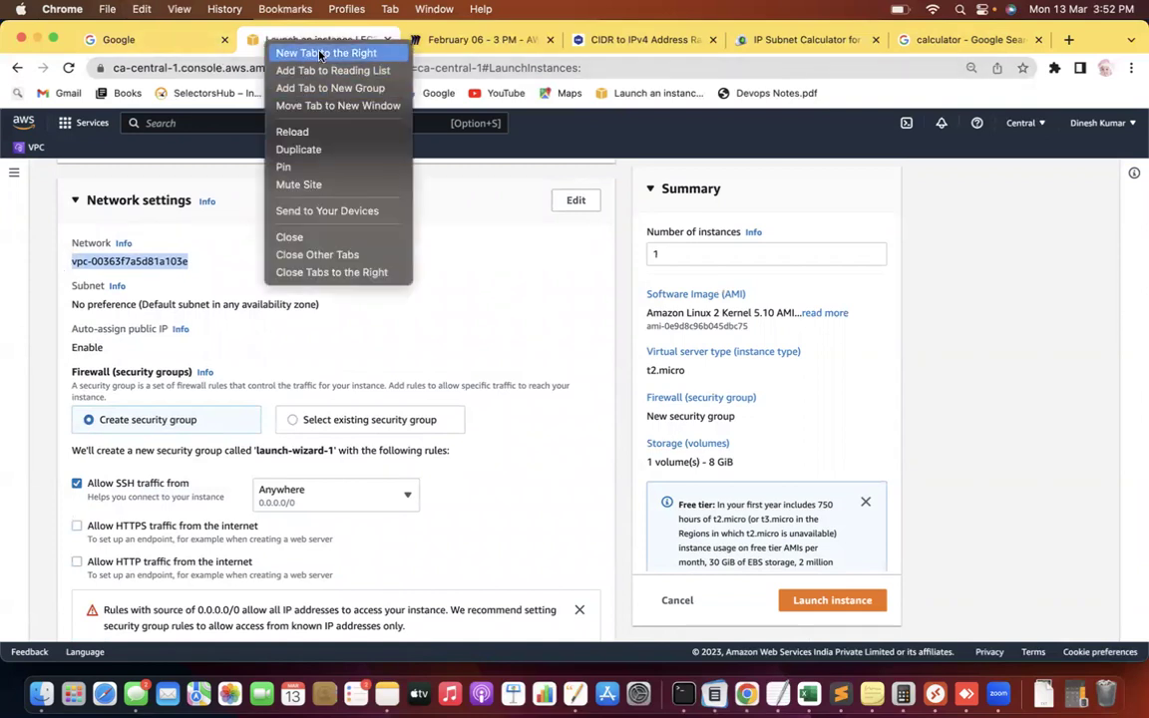
{"action": "left_click", "coordinate": [320, 57]}
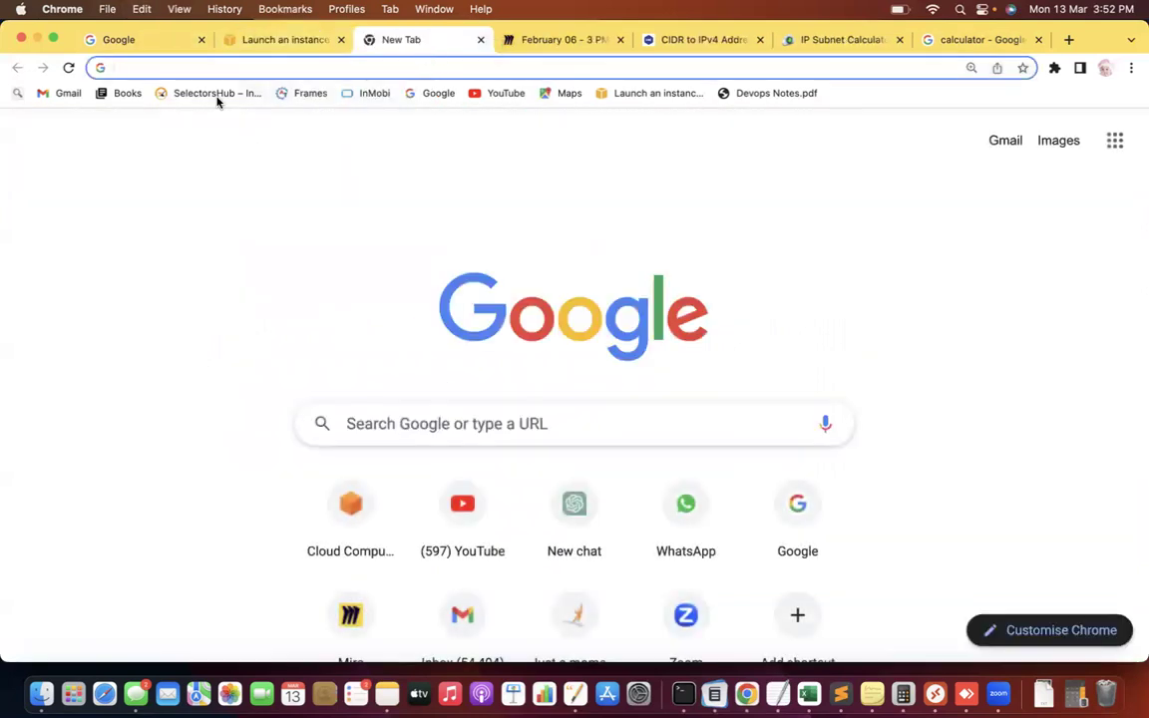
{"action": "type", "text": "aw"}
{"action": "left_click", "coordinate": [218, 97]}
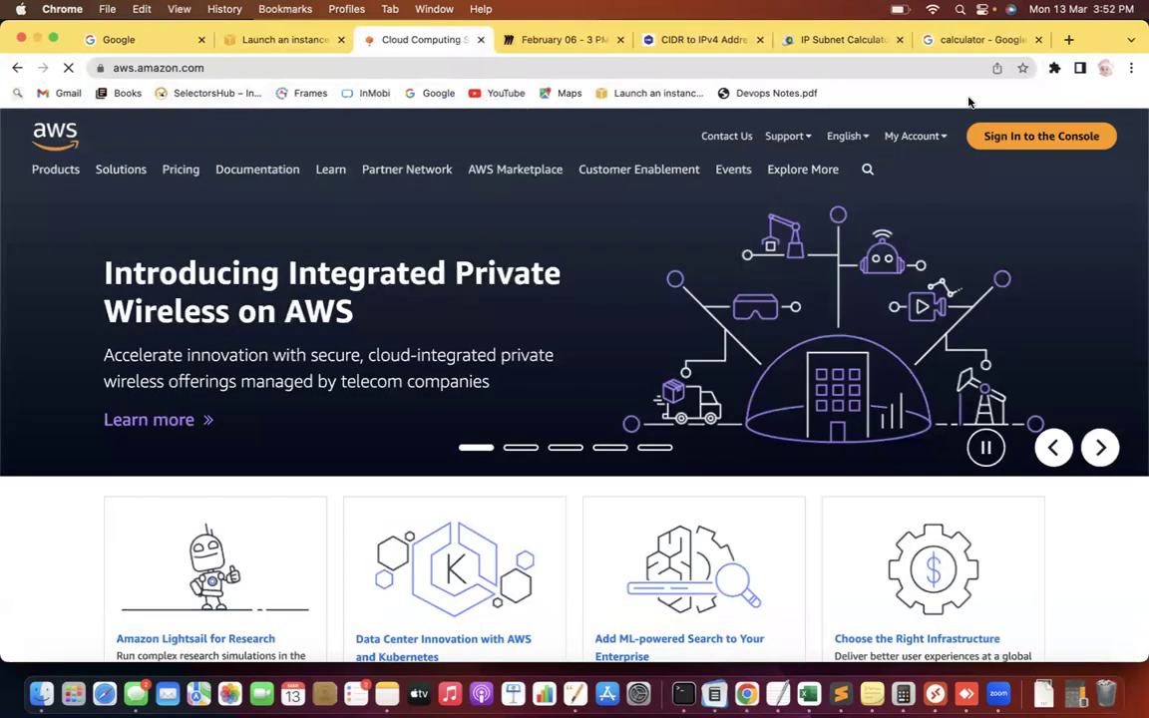
{"action": "left_click", "coordinate": [1063, 139]}
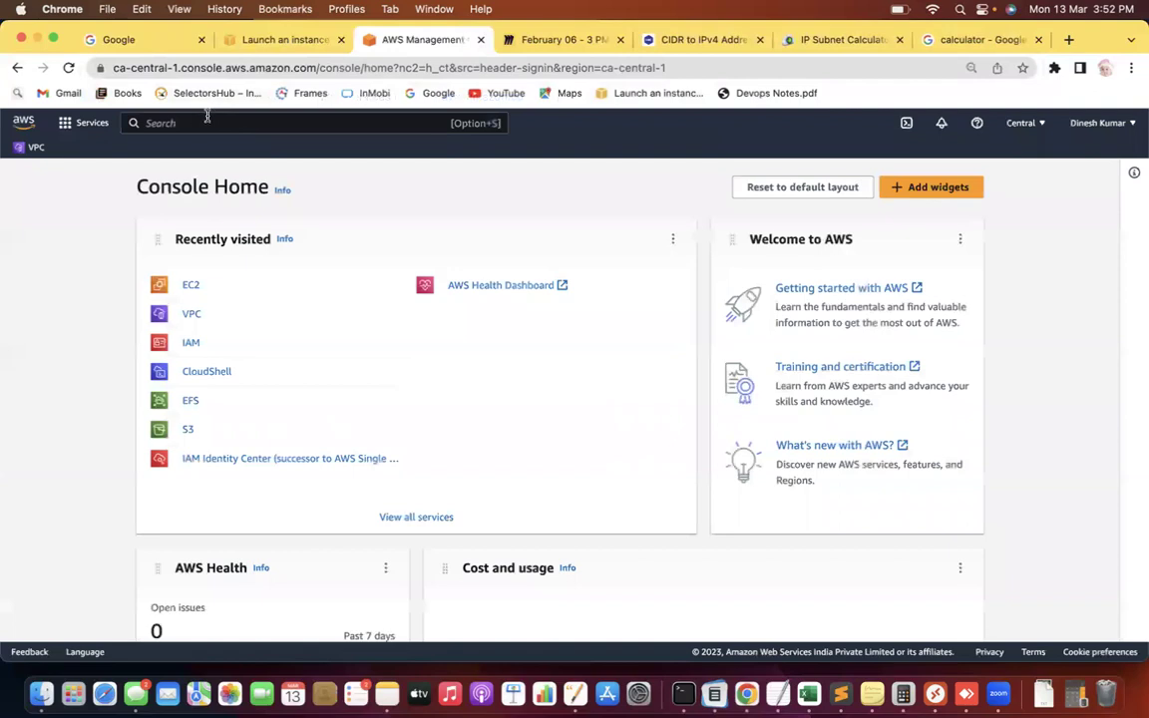
Step: Search for the VPC service, filter the list of VPCs by the copied VPC ID, and select the matching VPC
{"action": "type", "text": "VPC"}
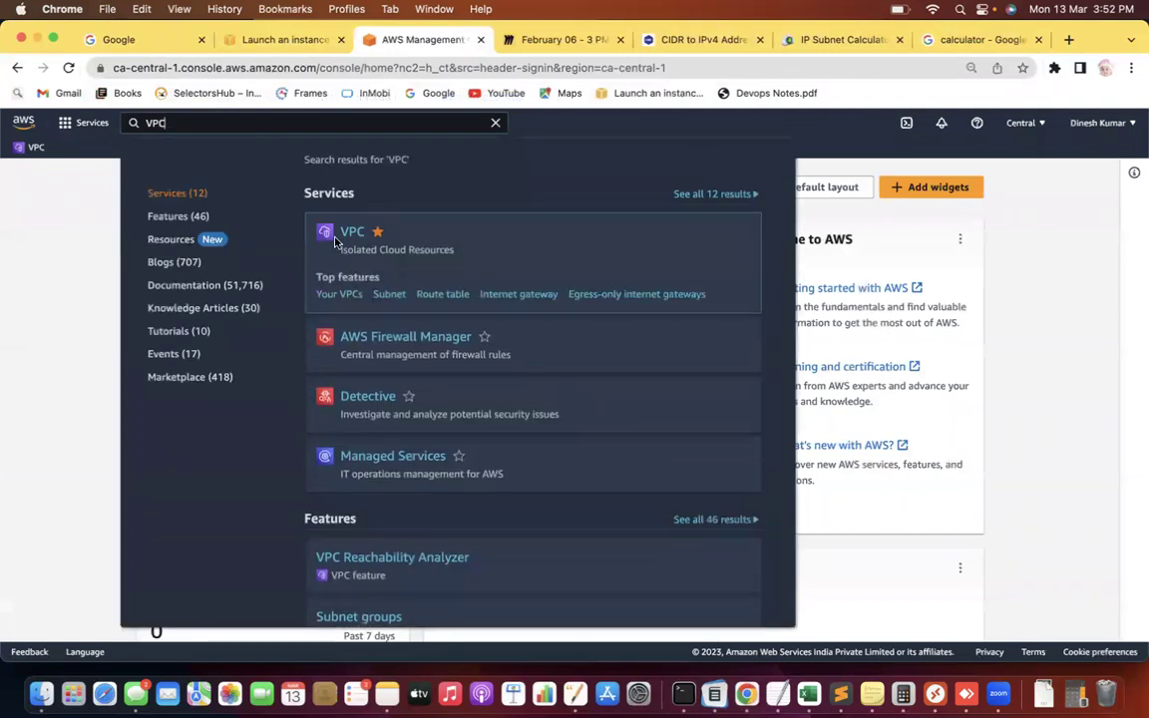
{"action": "left_click", "coordinate": [351, 229]}
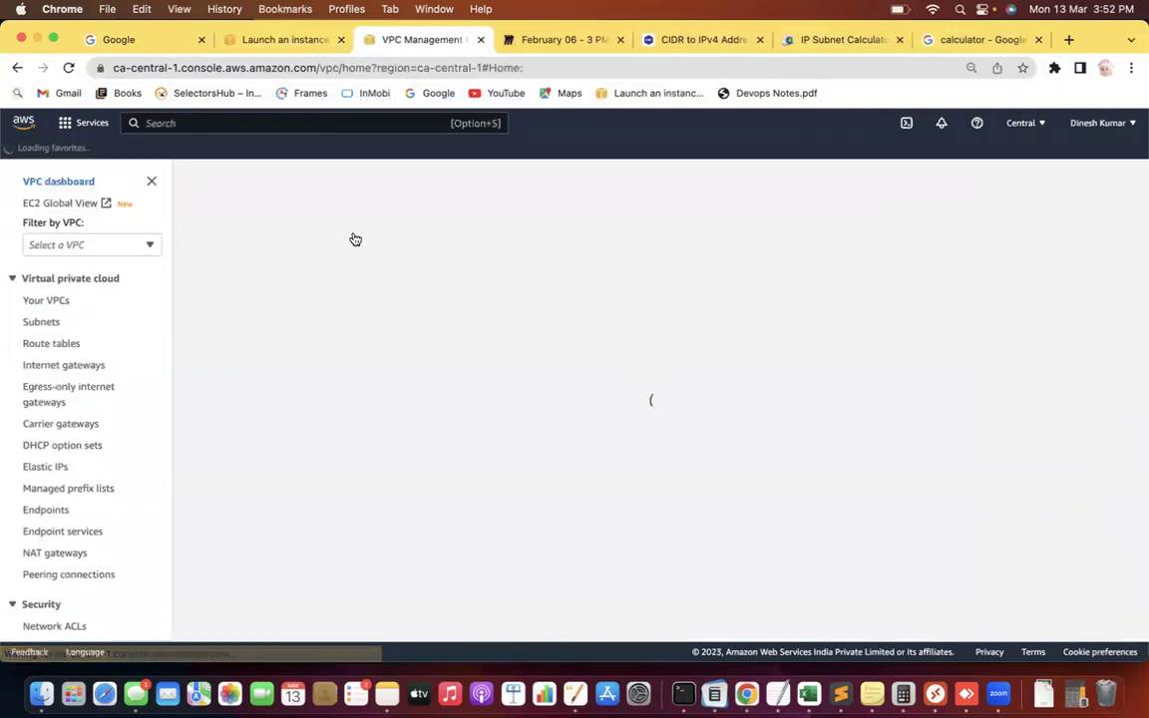
{"action": "left_click", "coordinate": [52, 301]}
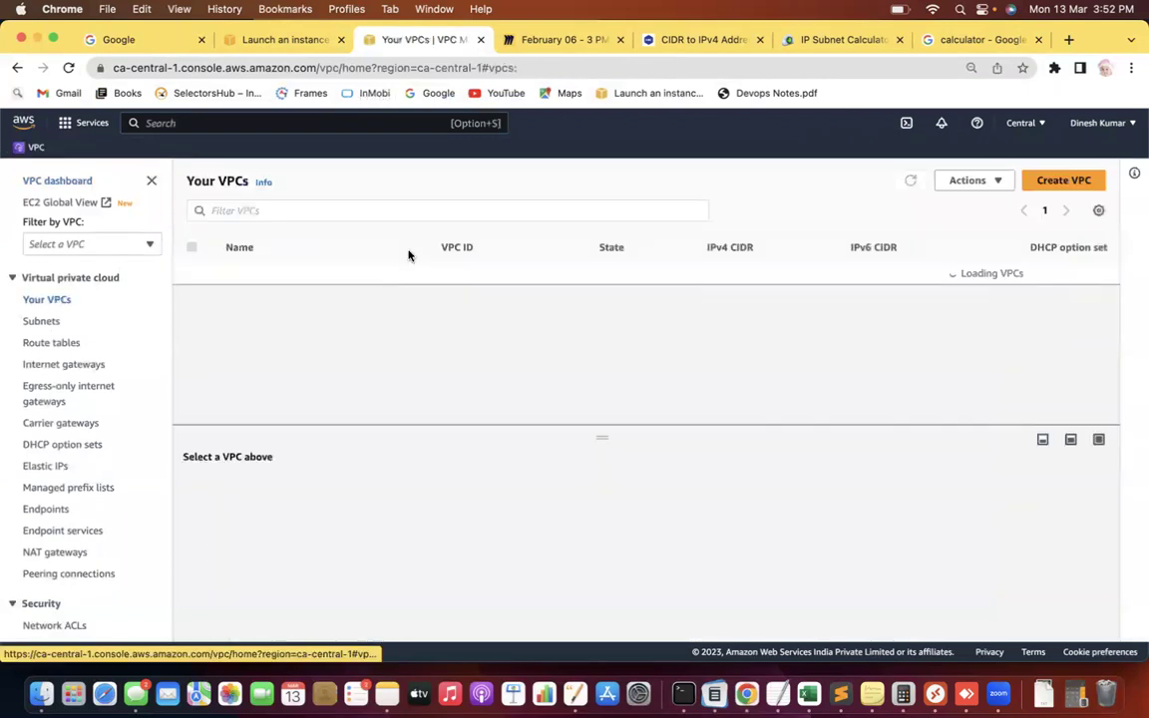
{"action": "left_click", "coordinate": [326, 209]}
{"action": "key", "text": "super+v"}
{"action": "key", "text": "Return"}
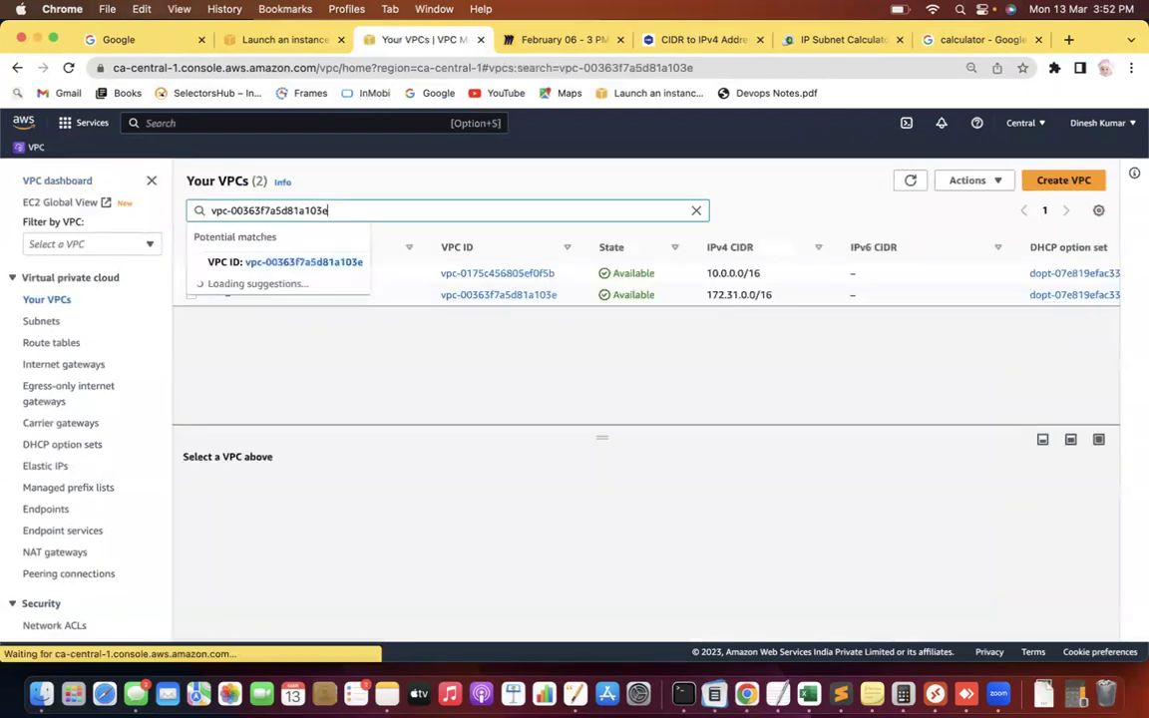
{"action": "mouse_move", "coordinate": [240, 305]}
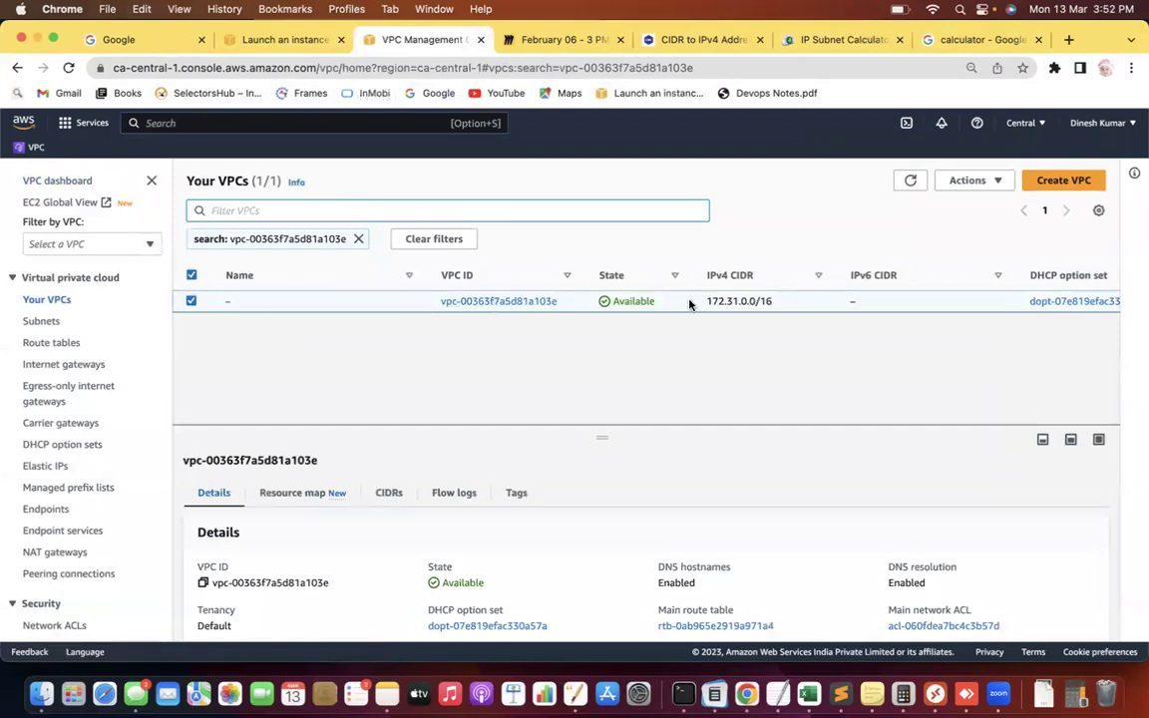
Step: Examine the selected VPC's columns to check whether it is the default VPC
{"action": "key", "text": "super+minus"}
{"action": "key", "text": "super+minus"}
{"action": "key", "text": "super+minus"}
{"action": "key", "text": "super+minus"}
{"action": "key", "text": "super+minus"}
{"action": "key", "text": "super+minus"}
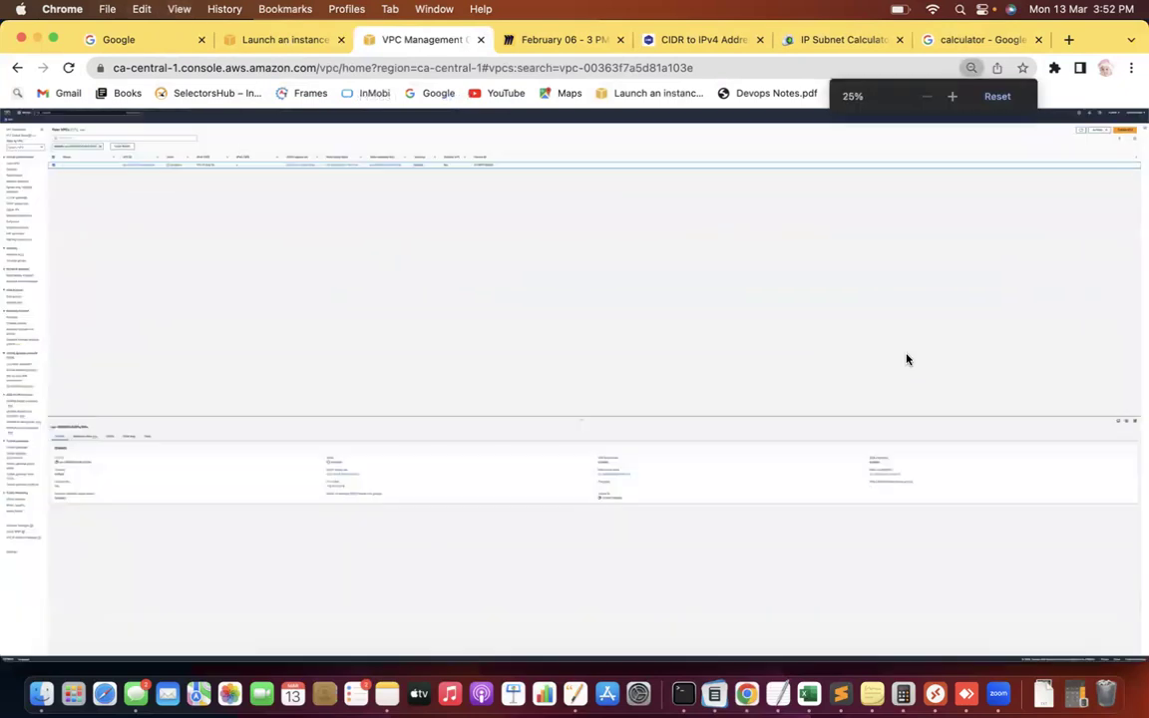
{"action": "key", "text": "super+plus"}
{"action": "key", "text": "super+plus"}
{"action": "key", "text": "super+minus"}
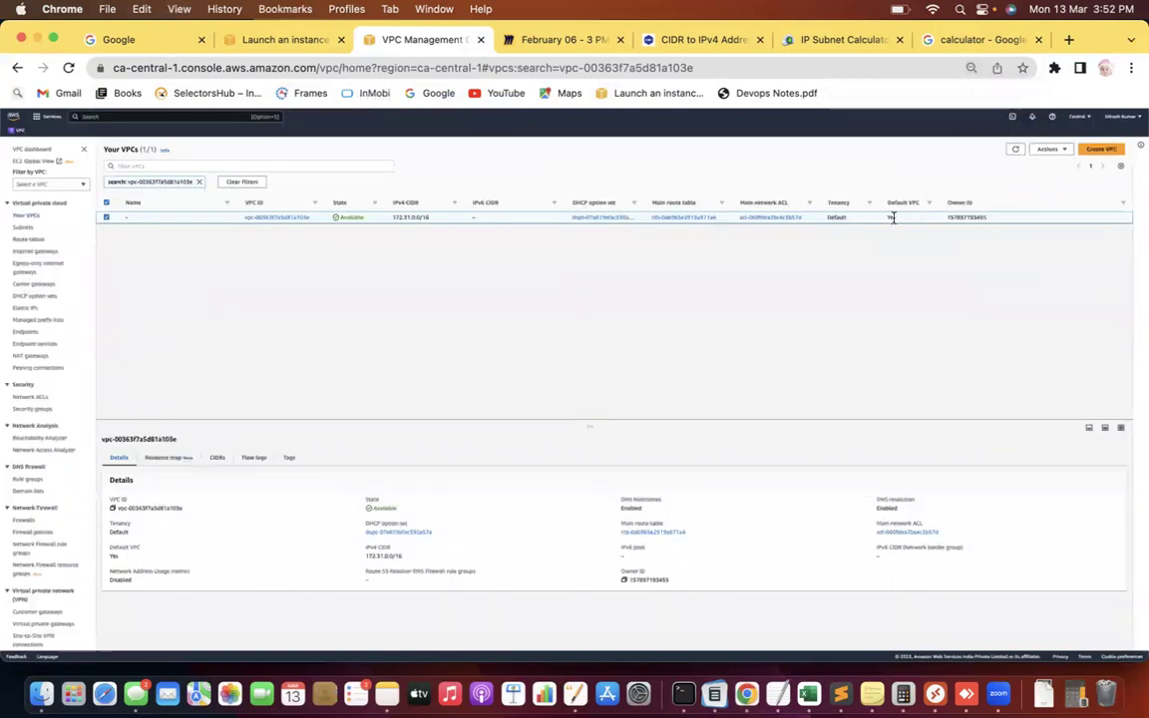
{"action": "key", "text": "super+plus"}
{"action": "key", "text": "super+plus"}
{"action": "key", "text": "super+plus"}
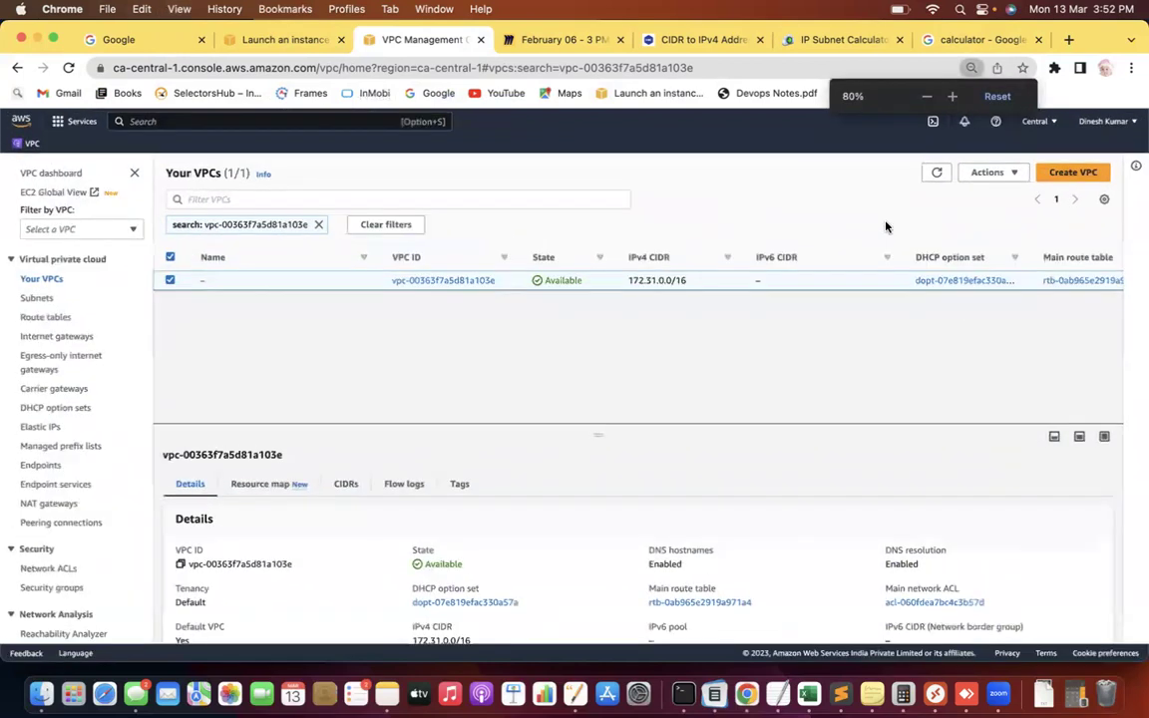
Step: Return to the instance launch form and launch Ec2-DefaultVpc with the preset network, security group and storage settings
{"action": "left_click", "coordinate": [258, 42]}
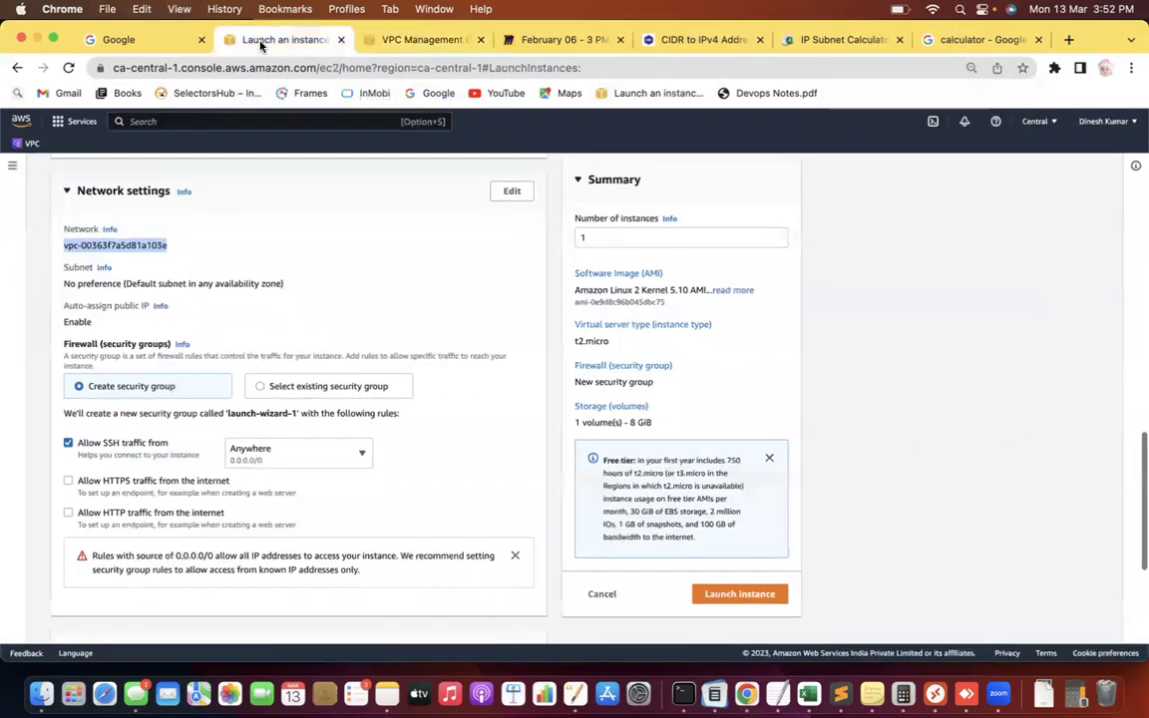
{"action": "key", "text": "super+plus"}
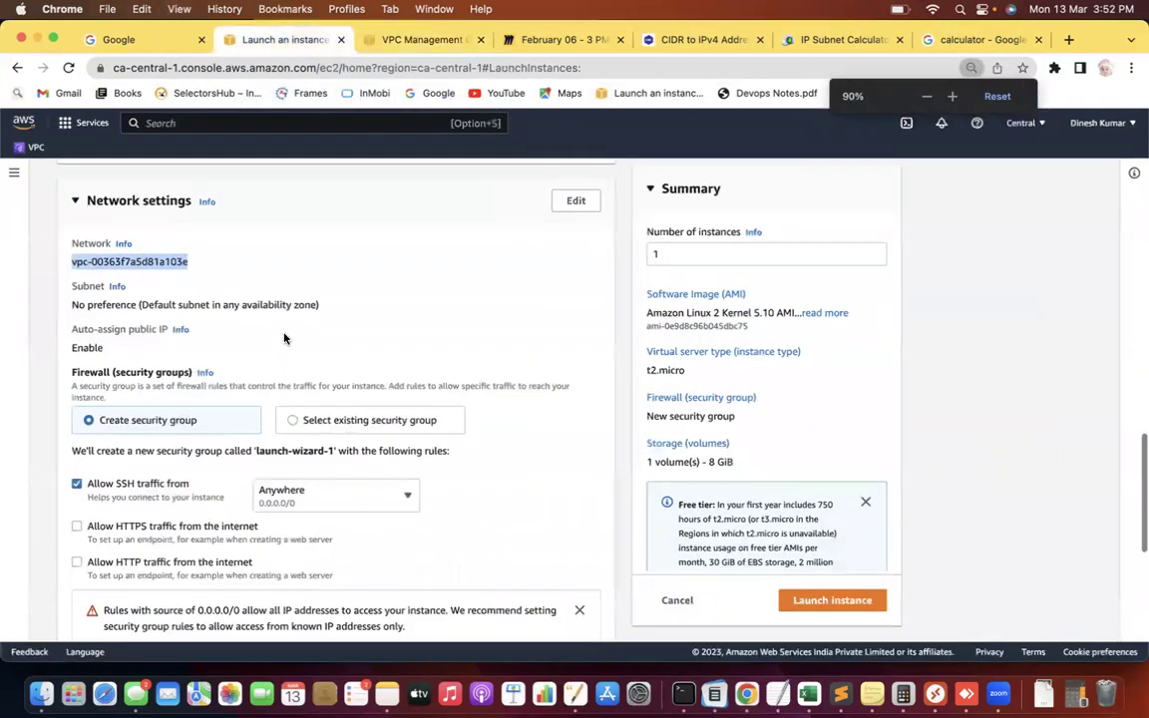
{"action": "scroll", "coordinate": [469, 315], "scroll_direction": "down", "scroll_amount": 3}
{"action": "scroll", "coordinate": [471, 315], "scroll_direction": "down", "scroll_amount": 5}
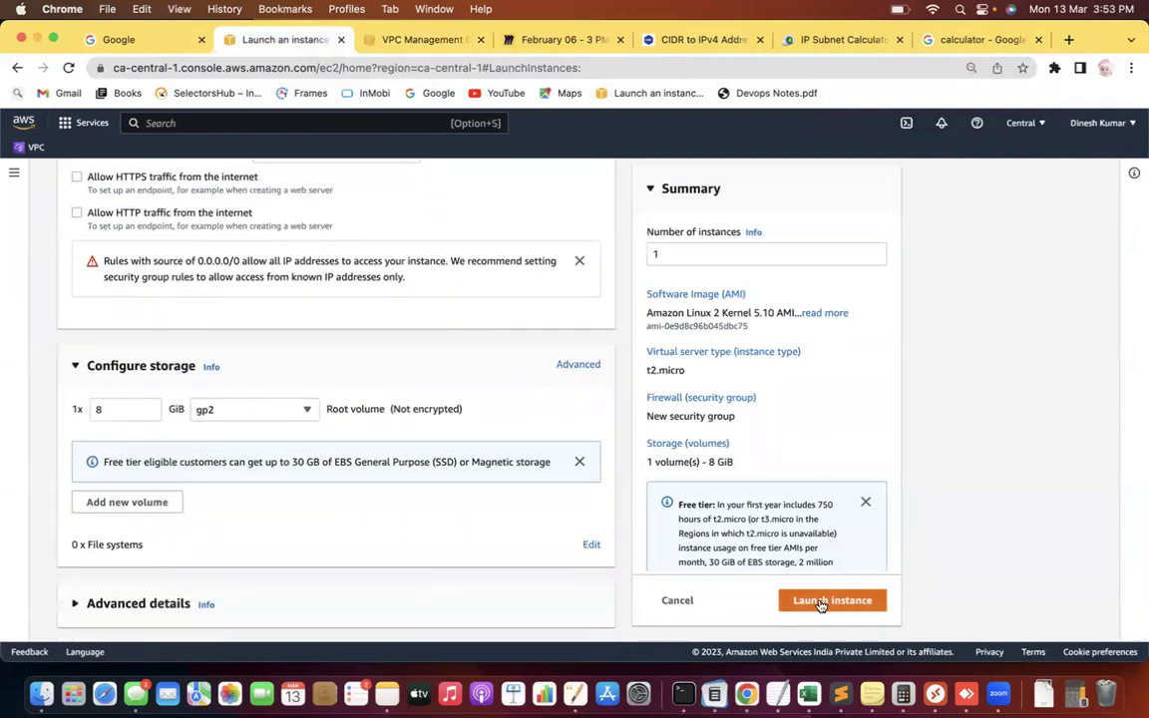
{"action": "left_click", "coordinate": [821, 603]}
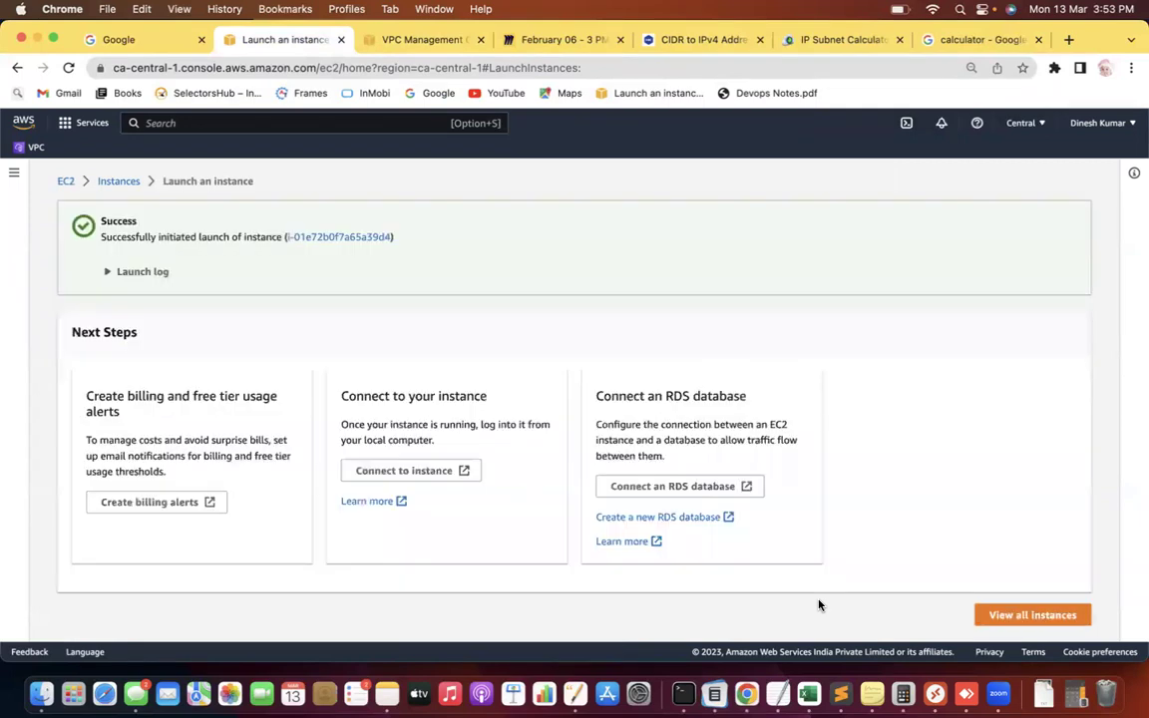
Step: Open the list of all instances and refresh it until Ec2-DefaultVpc is running
{"action": "left_click", "coordinate": [1001, 616]}
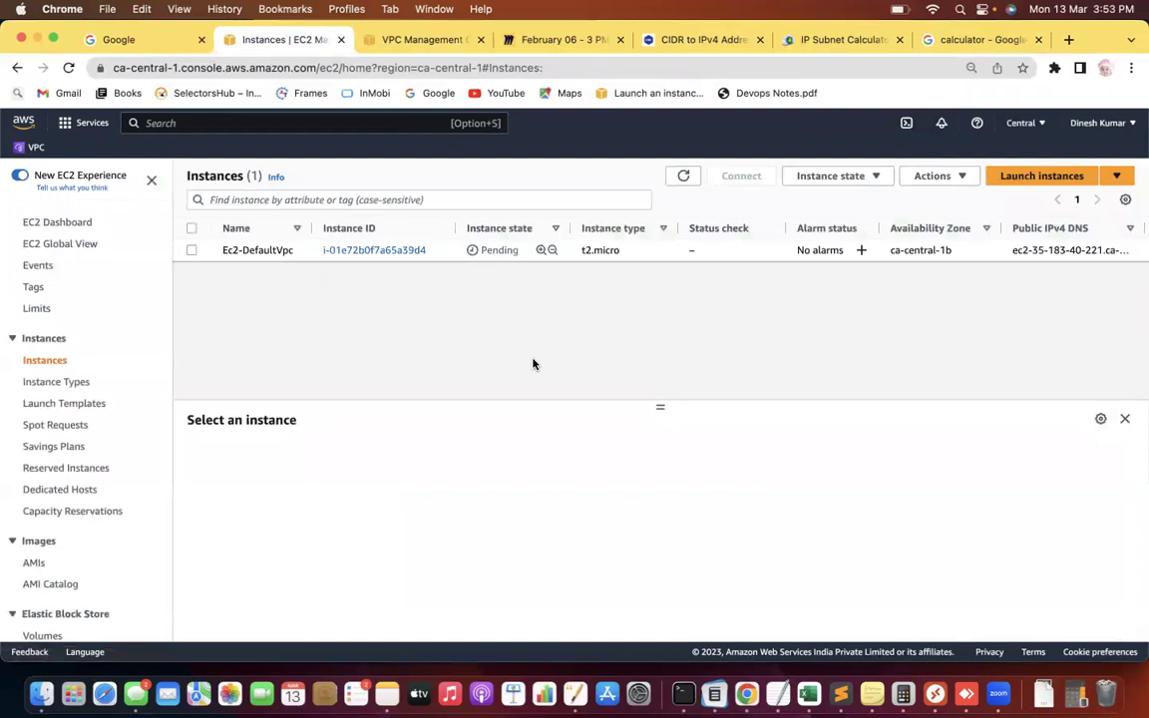
{"action": "left_click", "coordinate": [684, 177]}
{"action": "double_click", "coordinate": [684, 178]}
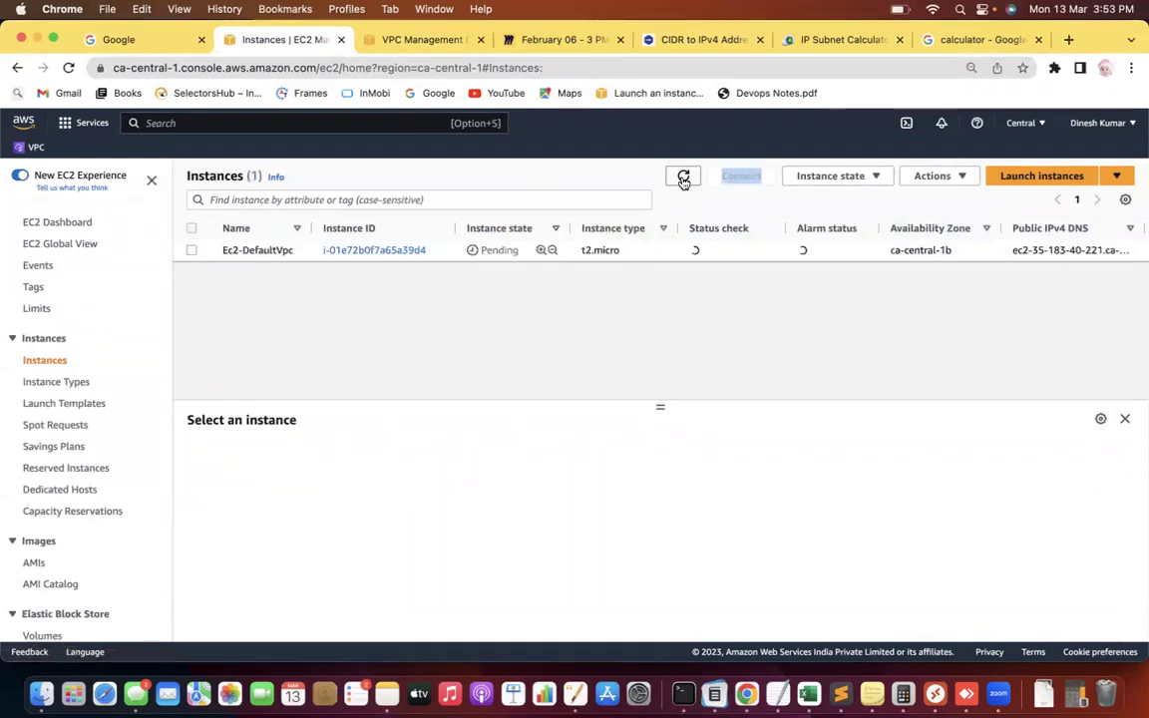
{"action": "left_click", "coordinate": [684, 178]}
{"action": "left_click", "coordinate": [683, 178]}
{"action": "left_click", "coordinate": [683, 178]}
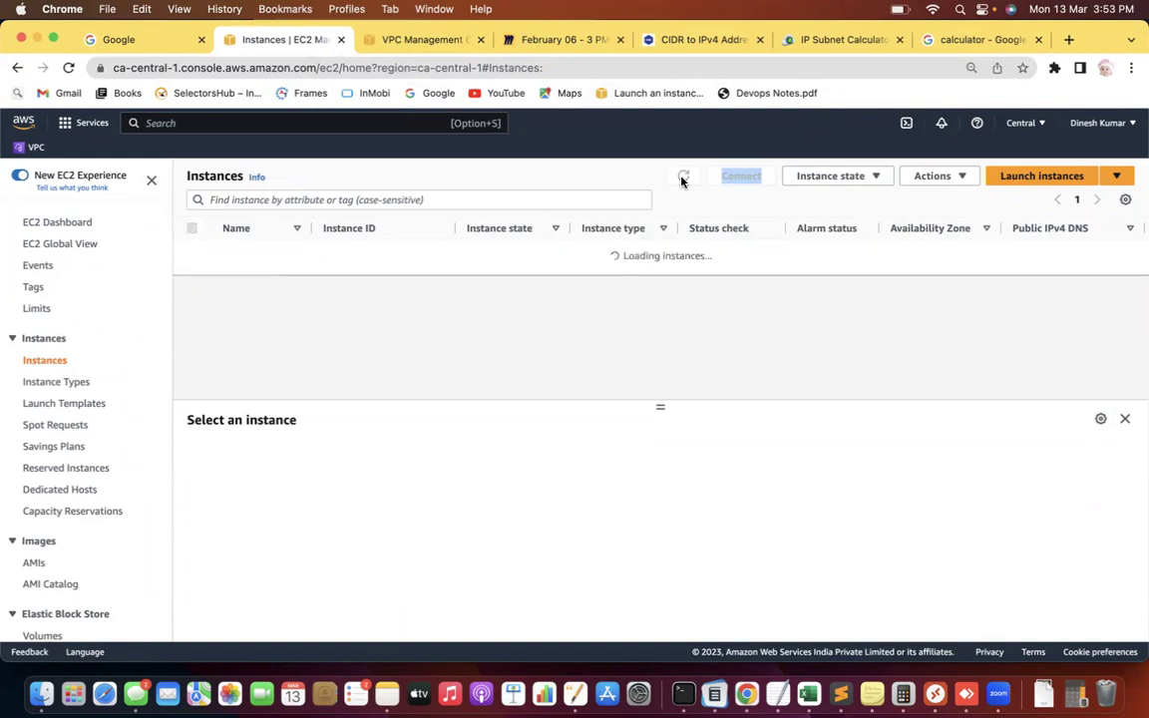
{"action": "left_click", "coordinate": [683, 178]}
{"action": "left_click", "coordinate": [683, 179]}
{"action": "left_click", "coordinate": [683, 178]}
{"action": "key", "text": "super+equal"}
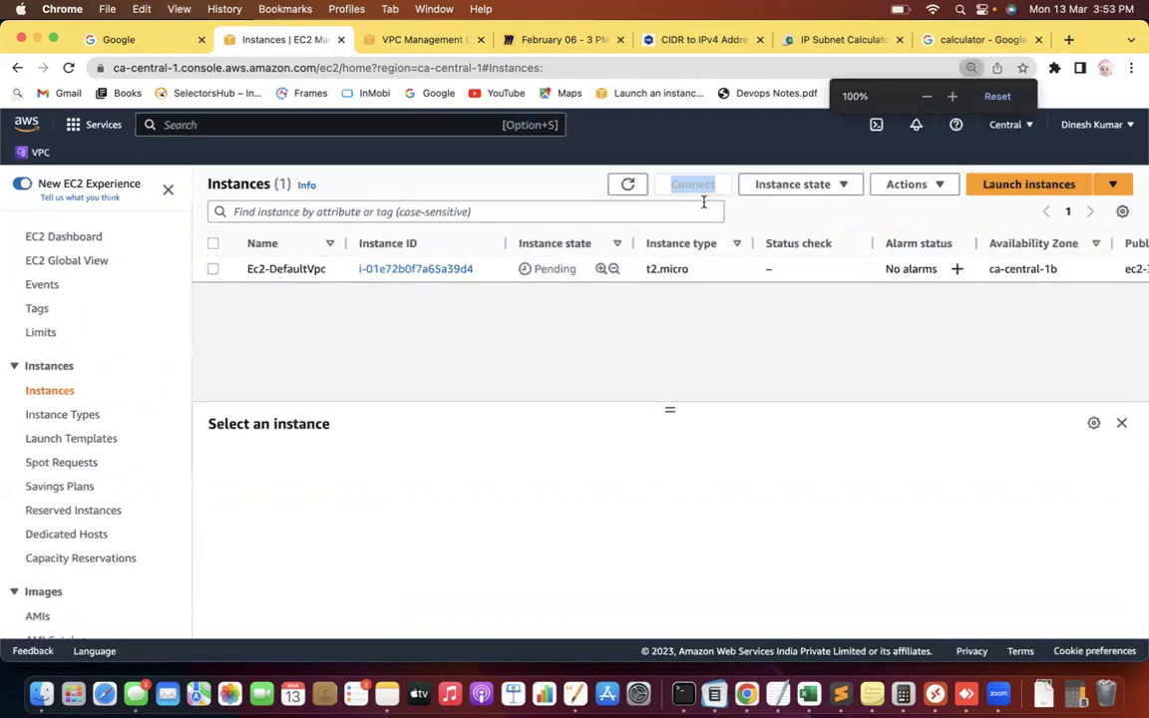
{"action": "left_click", "coordinate": [626, 185]}
{"action": "left_click", "coordinate": [626, 185]}
{"action": "left_click", "coordinate": [626, 185]}
{"action": "left_click", "coordinate": [626, 184]}
{"action": "left_click", "coordinate": [626, 185]}
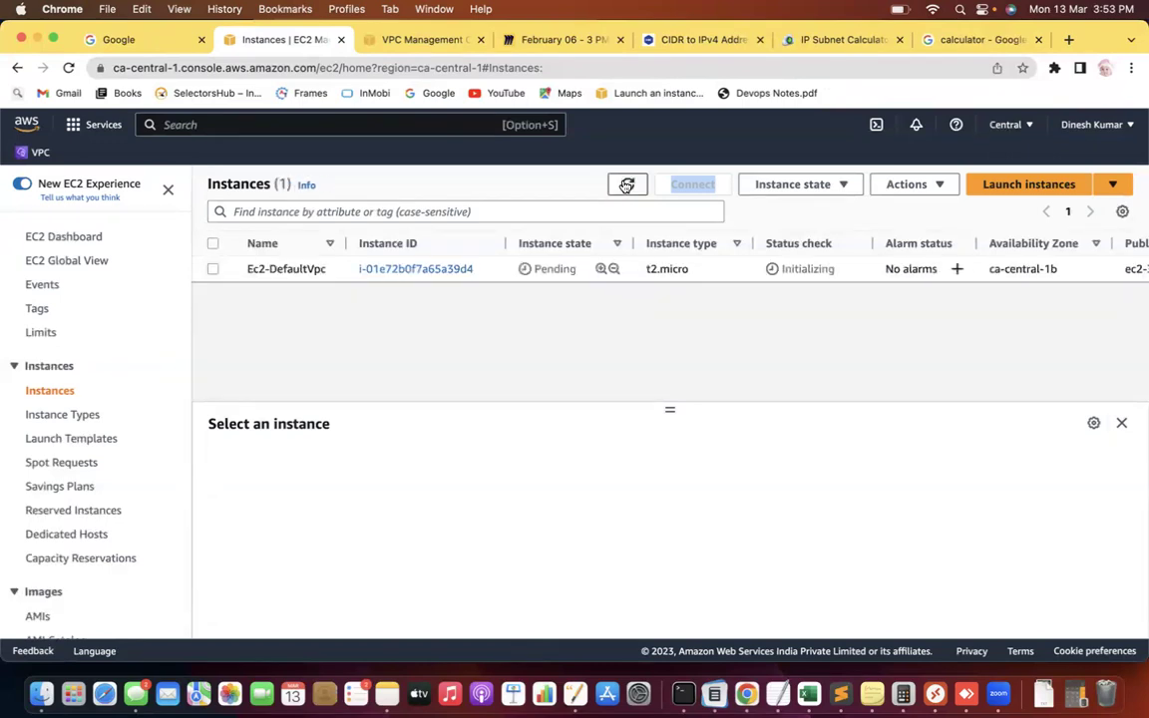
{"action": "left_click", "coordinate": [626, 185]}
{"action": "left_click", "coordinate": [625, 184]}
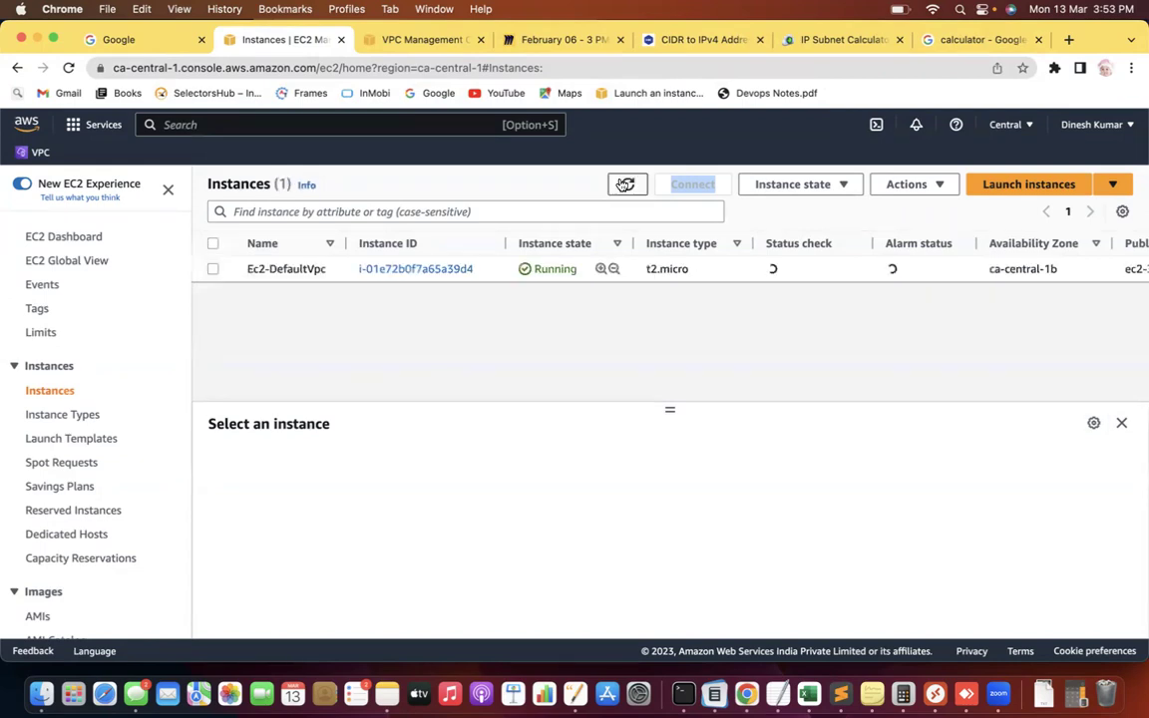
Step: Select Ec2-DefaultVpc and examine its IP addresses and the VPC ID in its networking details
{"action": "left_click", "coordinate": [213, 269]}
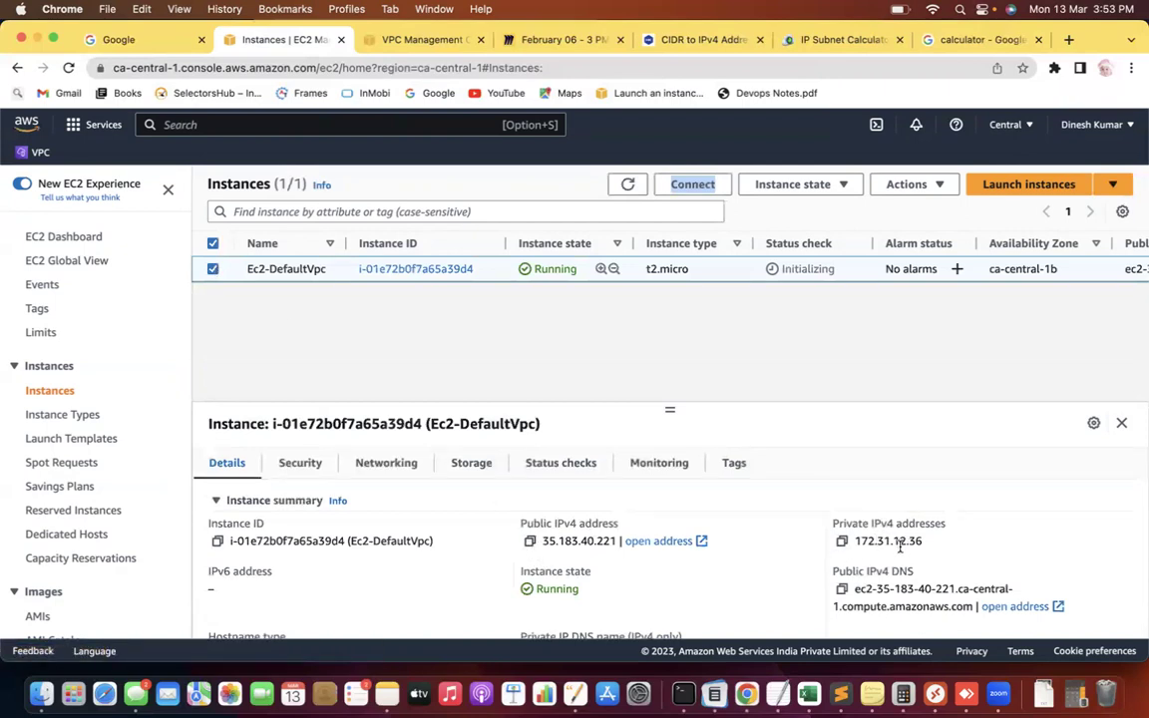
{"action": "left_click", "coordinate": [389, 462]}
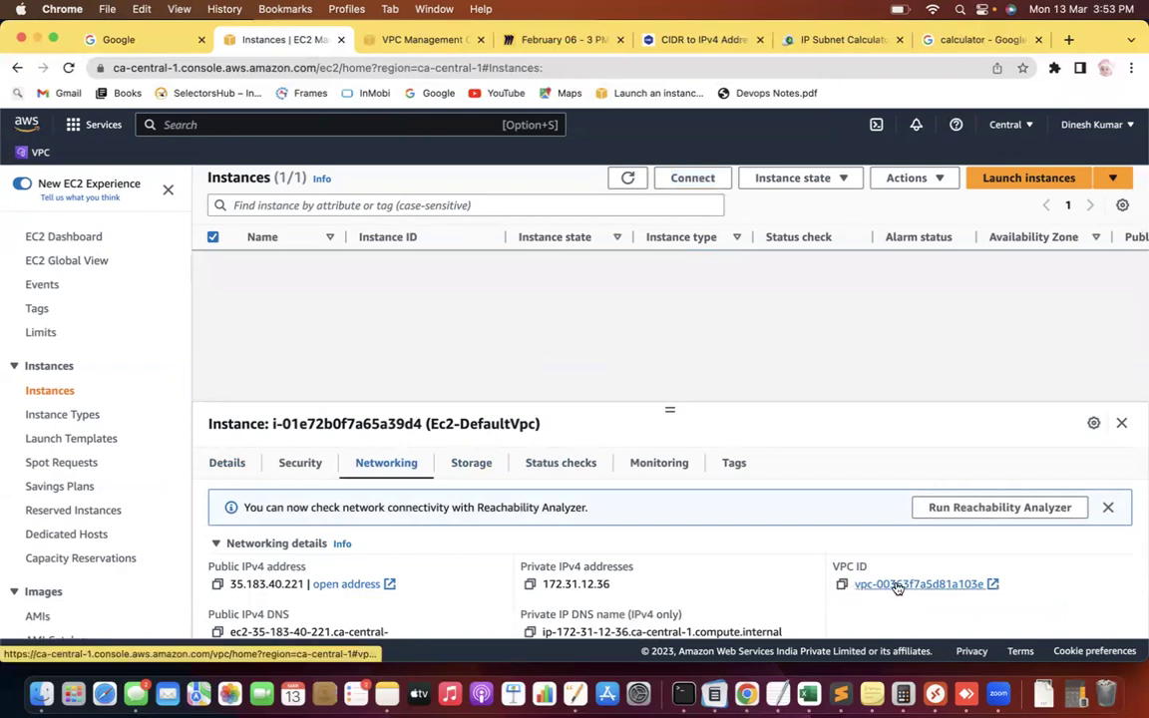
{"action": "left_click", "coordinate": [223, 467]}
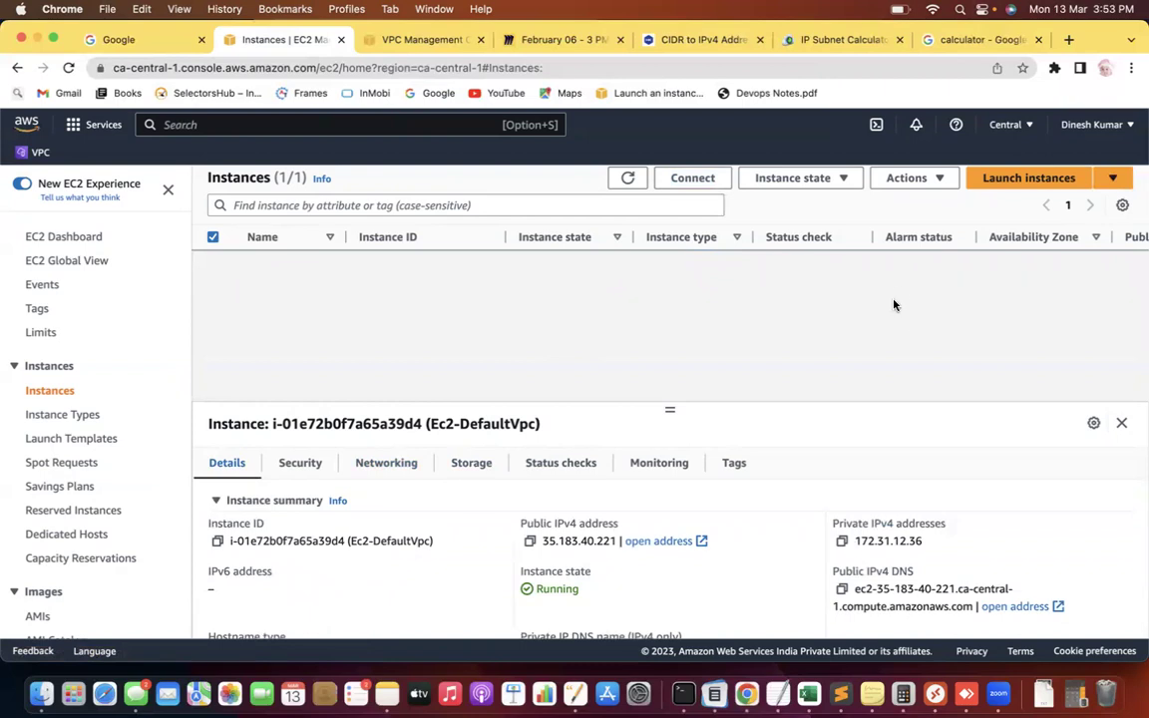
Step: Start launching another EC2 instance and name it Ec2-MyVpc
{"action": "left_click", "coordinate": [1017, 186]}
{"action": "left_click", "coordinate": [310, 402]}
{"action": "type", "text": "Vp"}
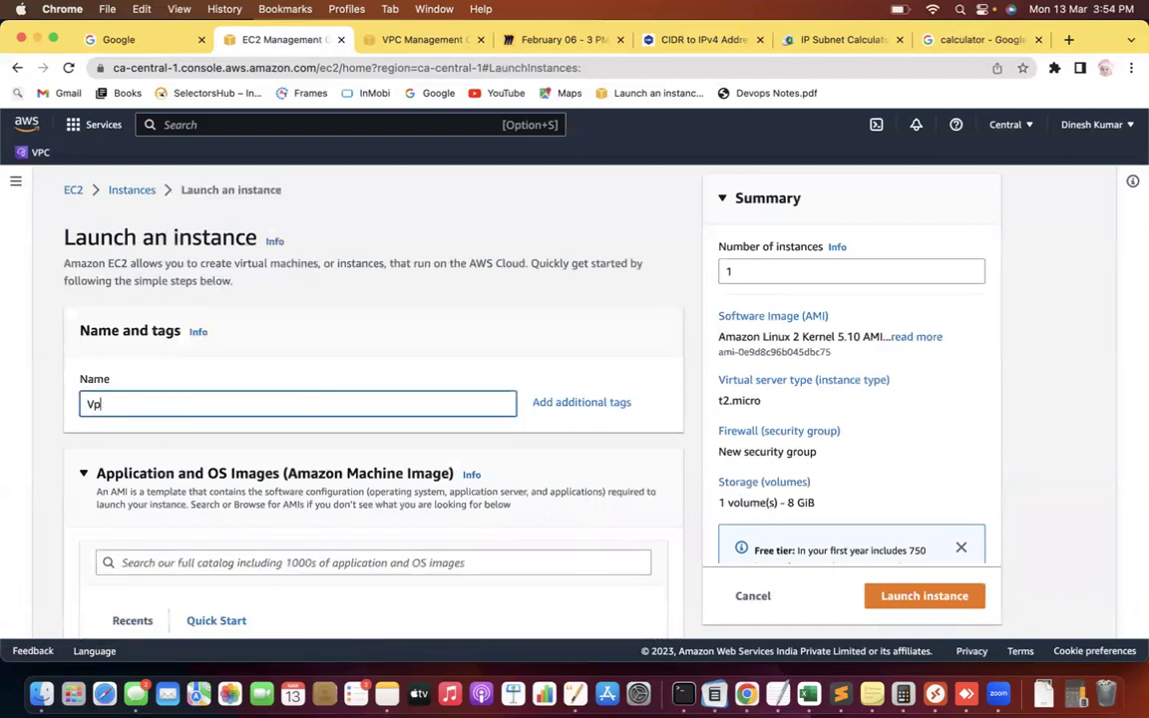
{"action": "key", "text": "BackSpace"}
{"action": "key", "text": "BackSpace"}
{"action": "key", "text": "BackSpace"}
{"action": "key", "text": "BackSpace"}
{"action": "type", "text": "Ec2"}
Step: Choose to proceed without a key pair for Ec2-MyVpc
{"action": "scroll", "coordinate": [514, 219], "scroll_direction": "down", "scroll_amount": 5}
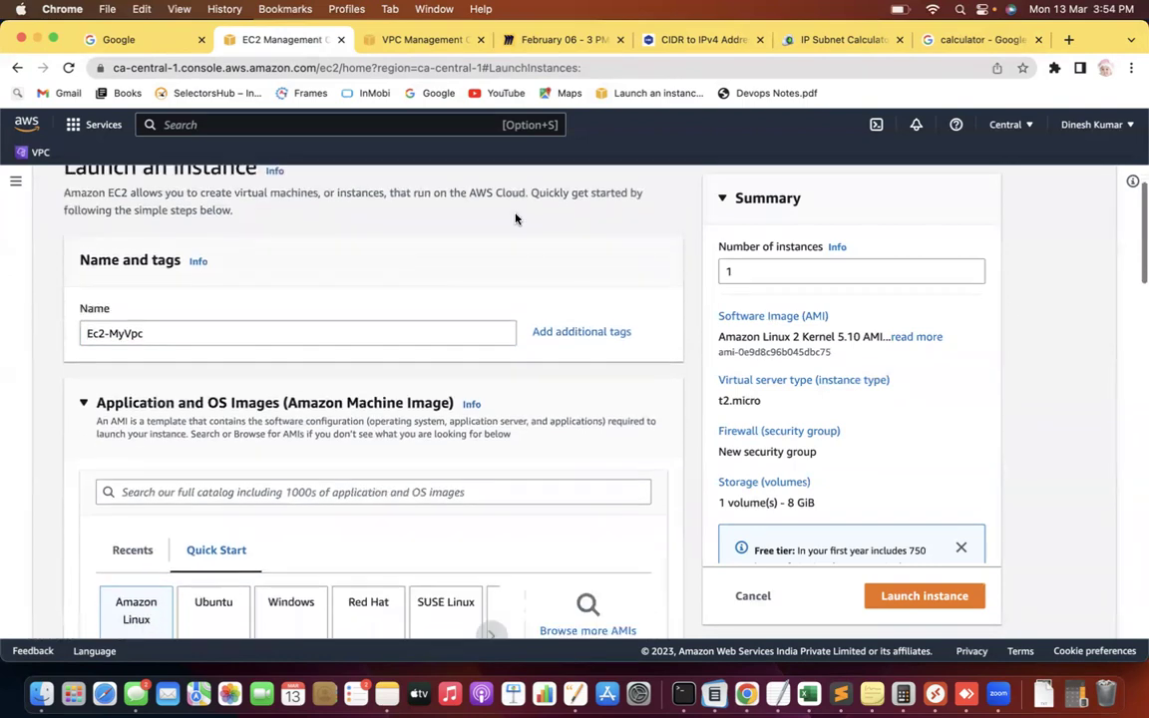
{"action": "scroll", "coordinate": [516, 219], "scroll_direction": "down", "scroll_amount": 12}
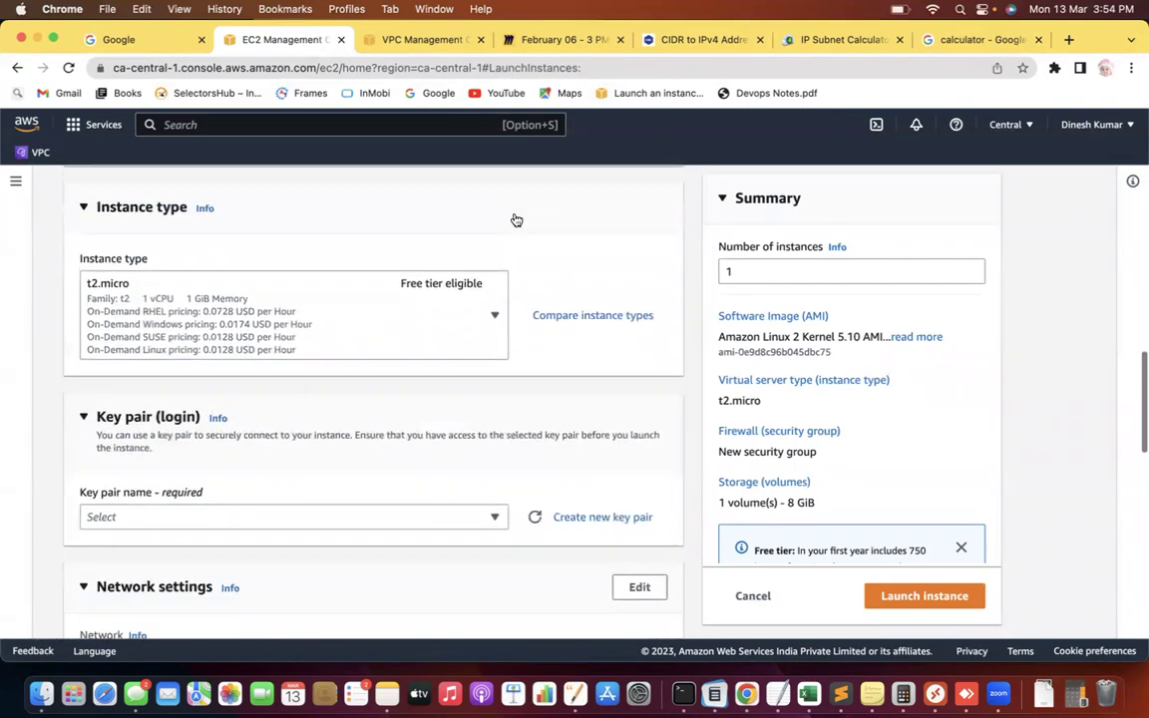
{"action": "left_click", "coordinate": [410, 269]}
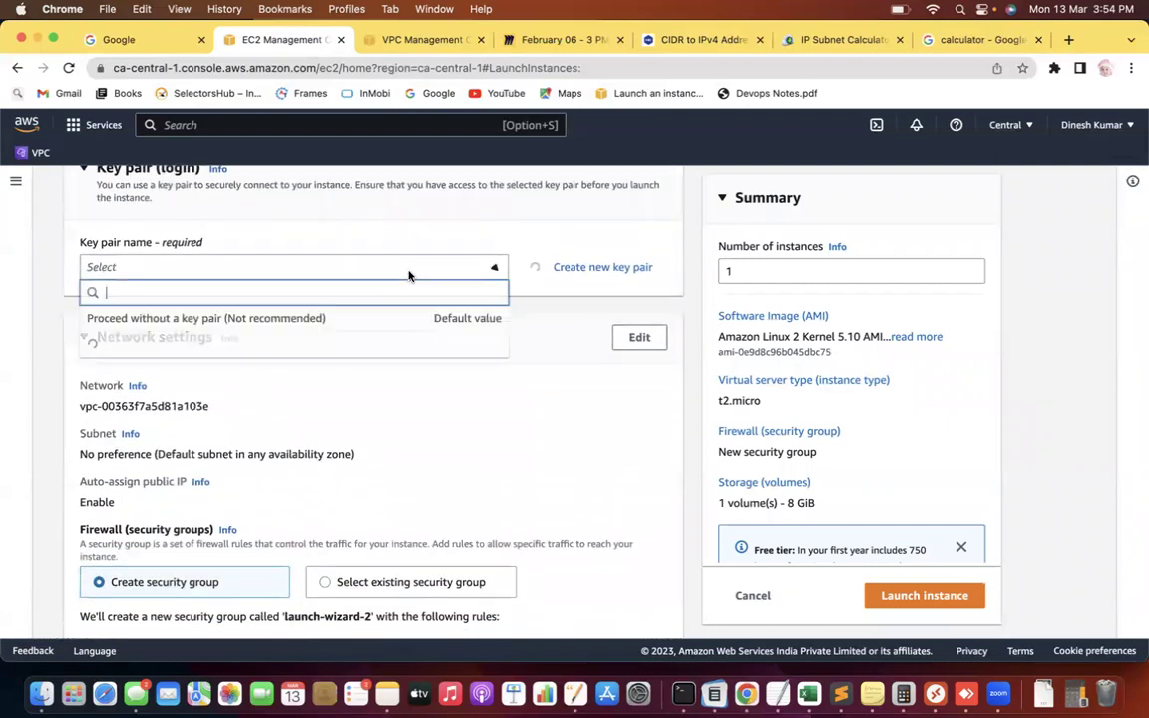
{"action": "left_click", "coordinate": [338, 320]}
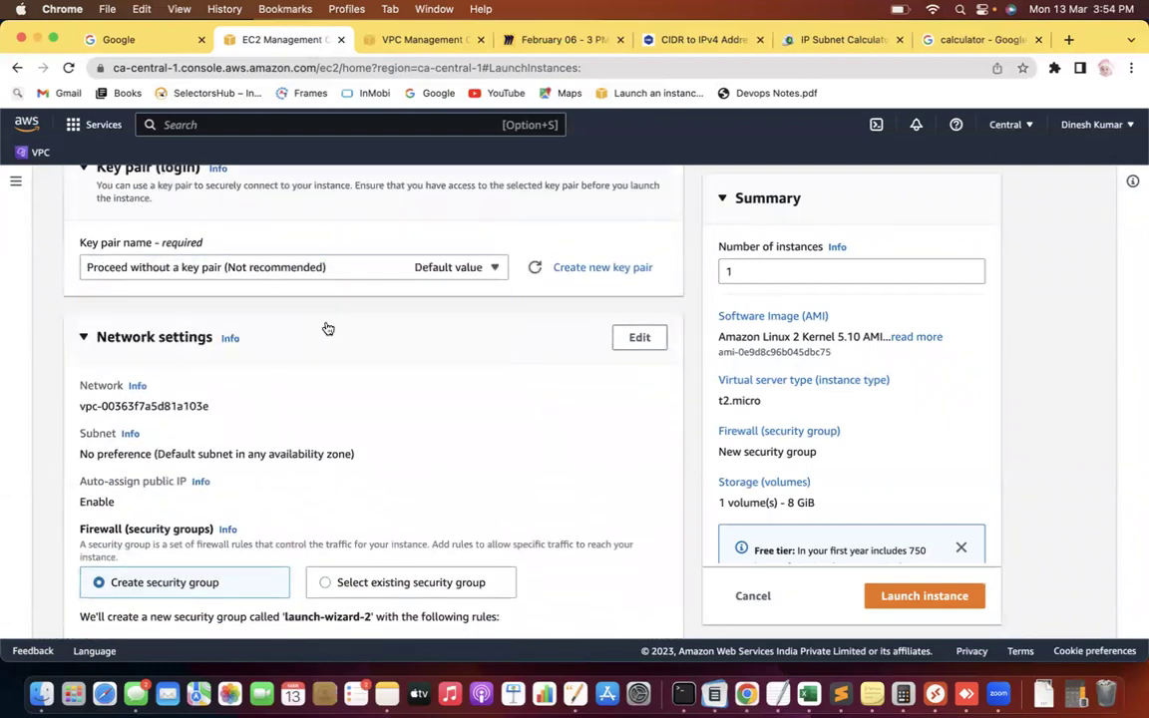
Step: Keep the option to proceed without a key pair and edit the network settings to use the VPC my-vpc-01
{"action": "left_click", "coordinate": [299, 267]}
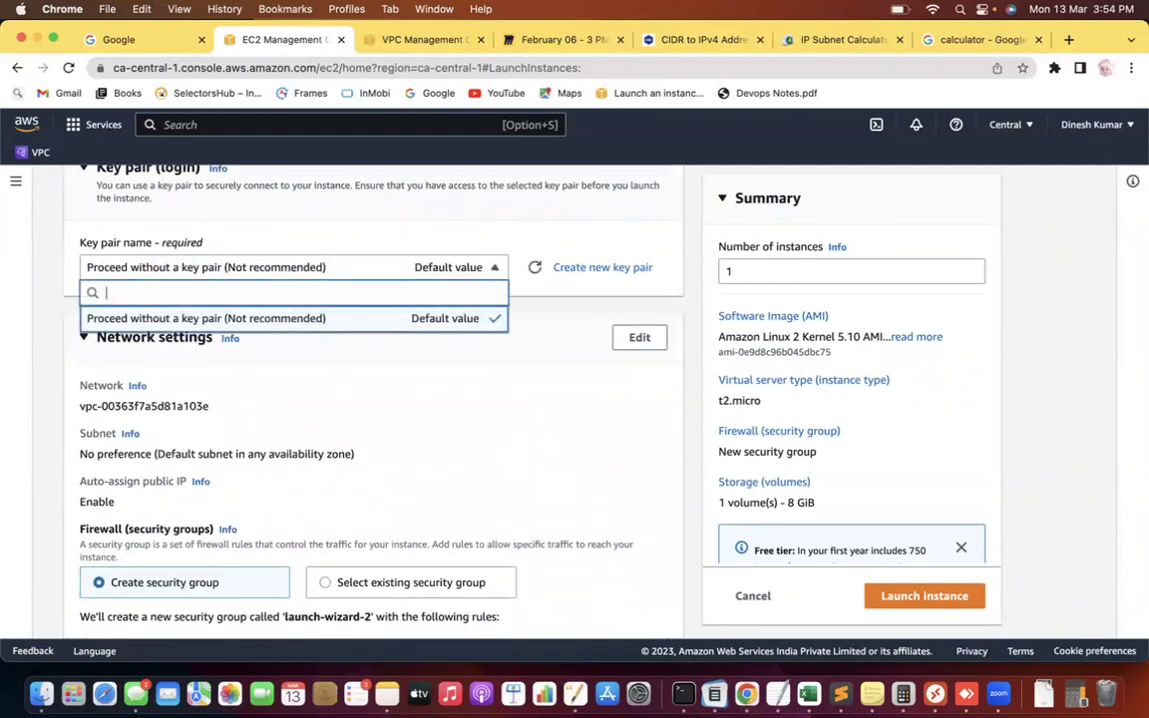
{"action": "left_click", "coordinate": [303, 319]}
{"action": "scroll", "coordinate": [372, 386], "scroll_direction": "down", "scroll_amount": 3}
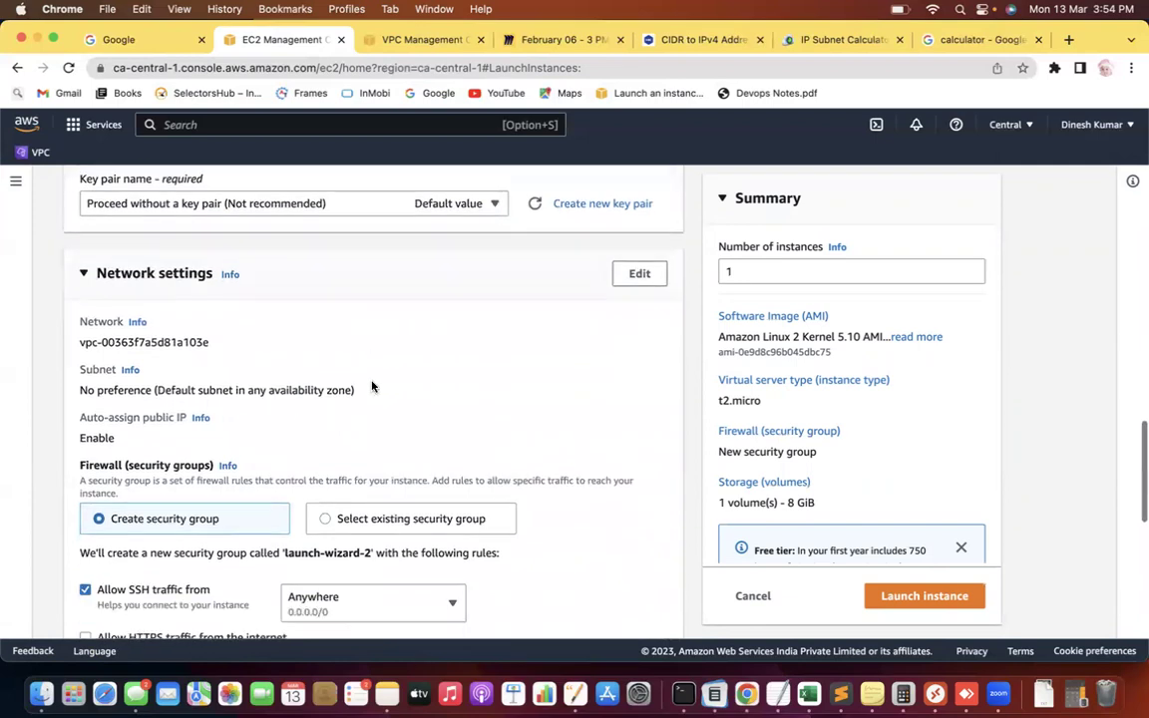
{"action": "left_click", "coordinate": [633, 211]}
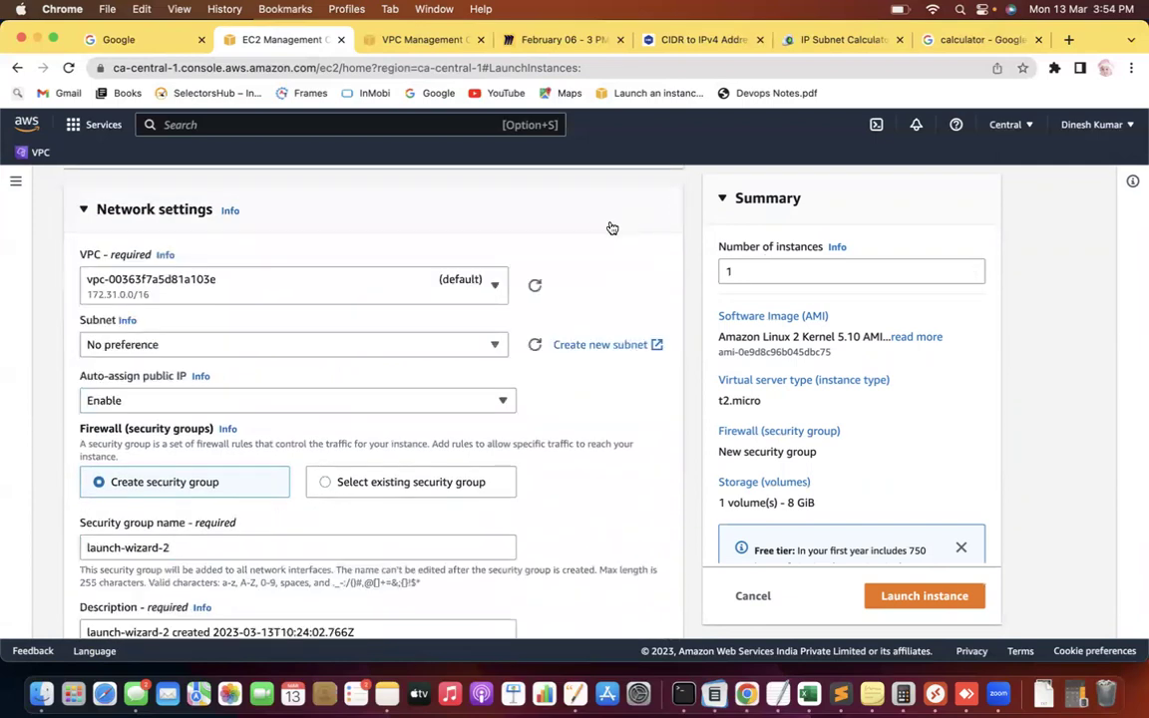
{"action": "left_click", "coordinate": [486, 289]}
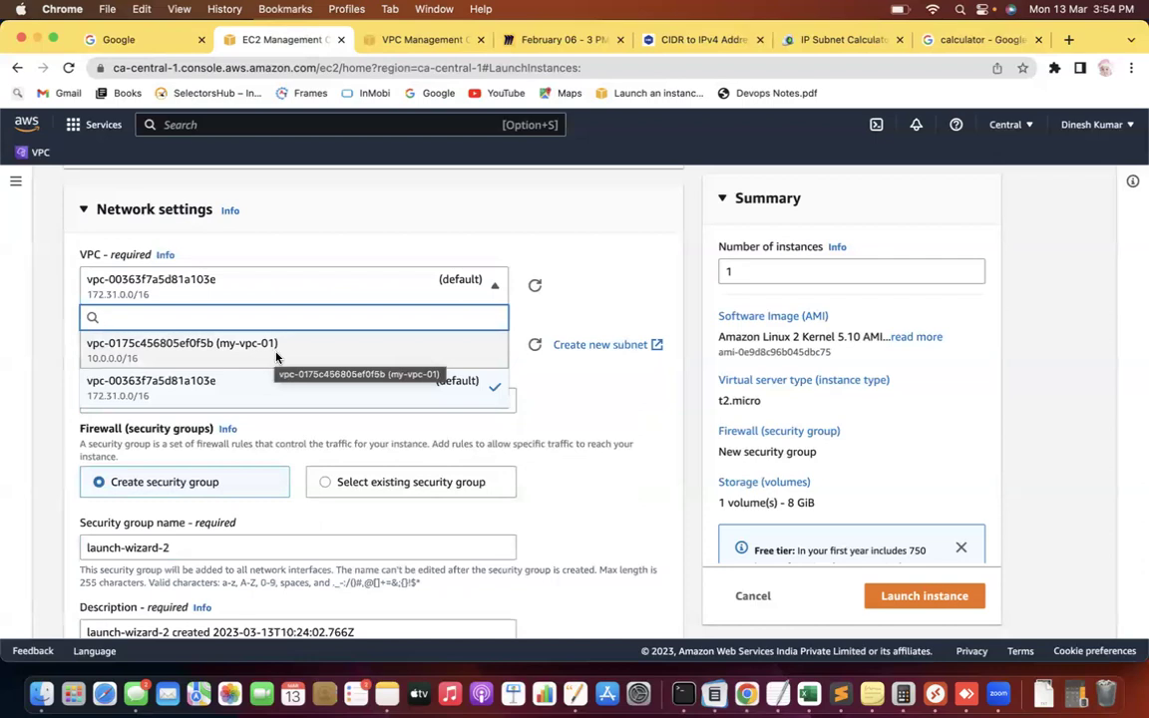
{"action": "left_click", "coordinate": [325, 346]}
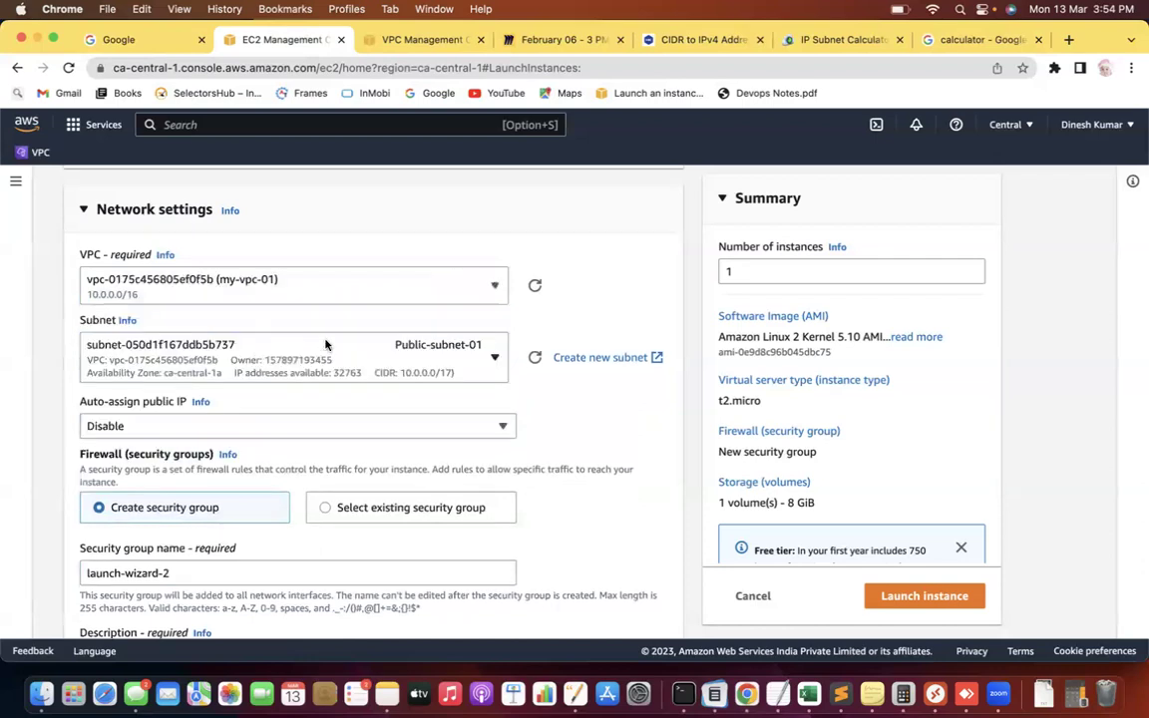
{"action": "left_click", "coordinate": [497, 224]}
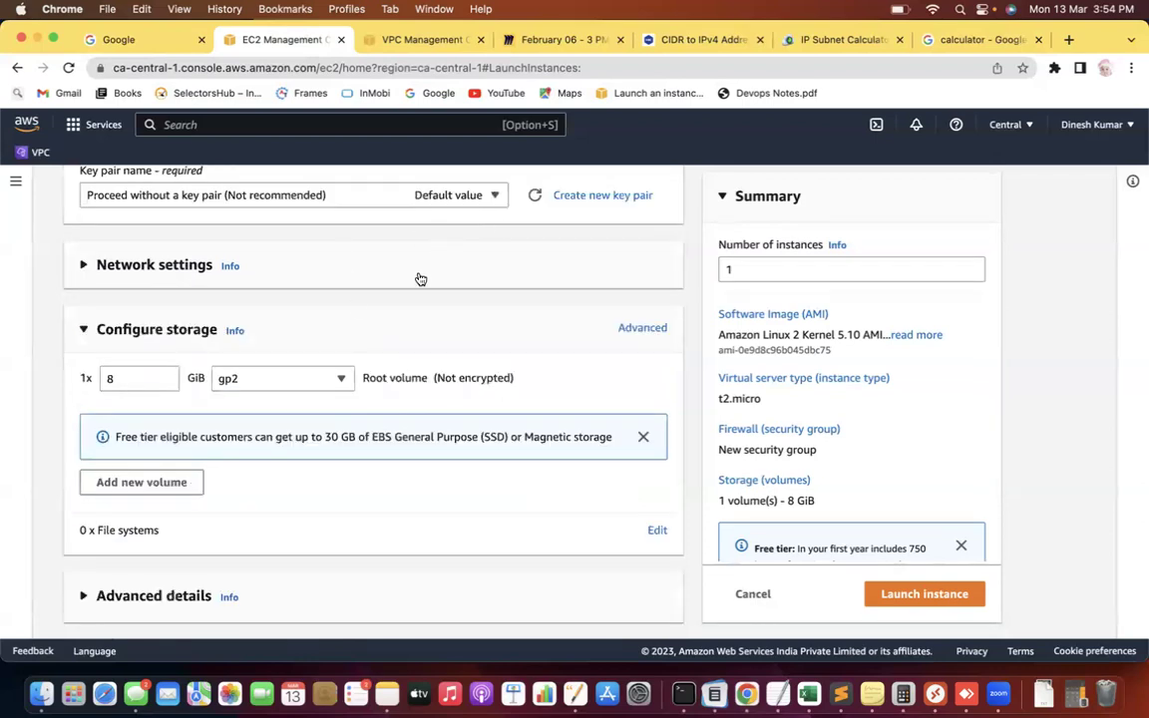
{"action": "left_click", "coordinate": [420, 279]}
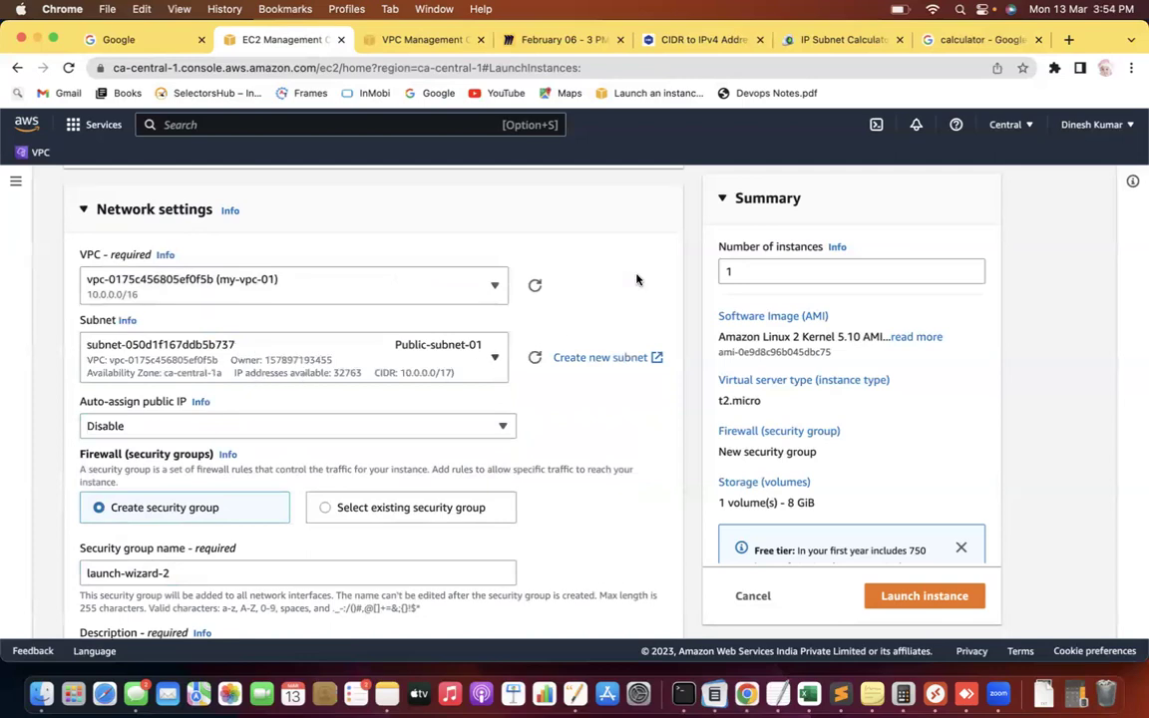
Step: Choose Private-subnet-02 as the subnet for the Ec2-MyVpc instance
{"action": "scroll", "coordinate": [637, 279], "scroll_direction": "down", "scroll_amount": 3}
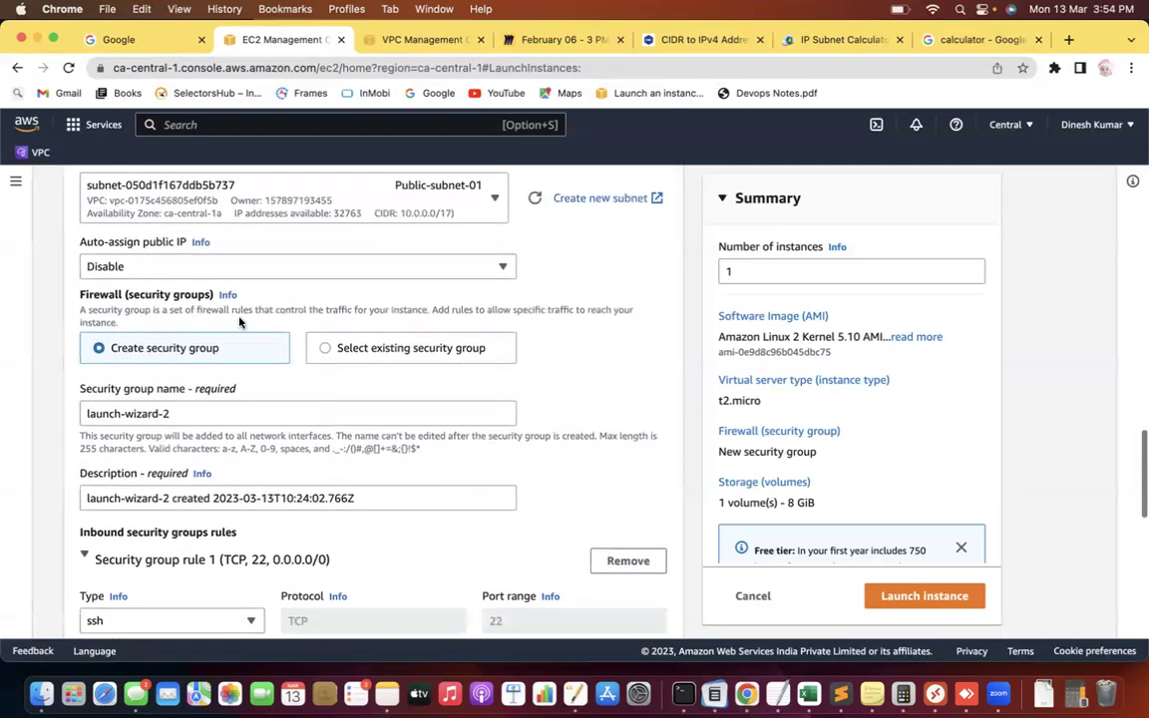
{"action": "scroll", "coordinate": [239, 323], "scroll_direction": "up", "scroll_amount": 2}
{"action": "left_click", "coordinate": [262, 292]}
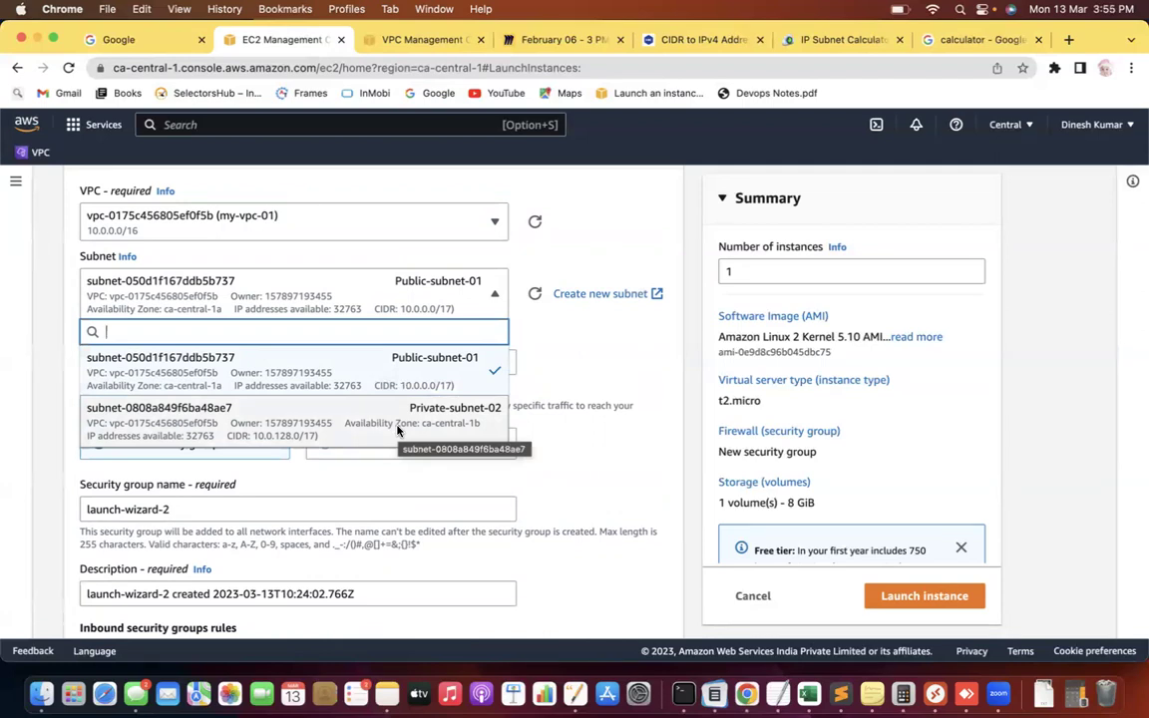
{"action": "left_click", "coordinate": [442, 405]}
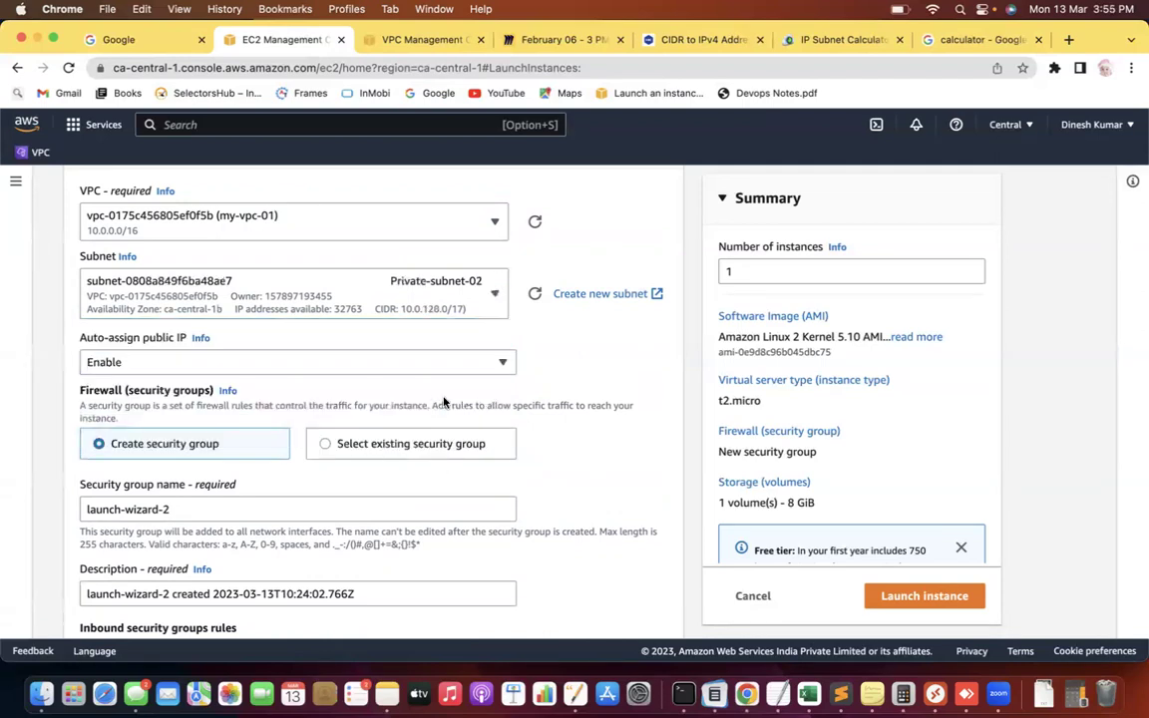
{"action": "scroll", "coordinate": [601, 215], "scroll_direction": "down", "scroll_amount": 2}
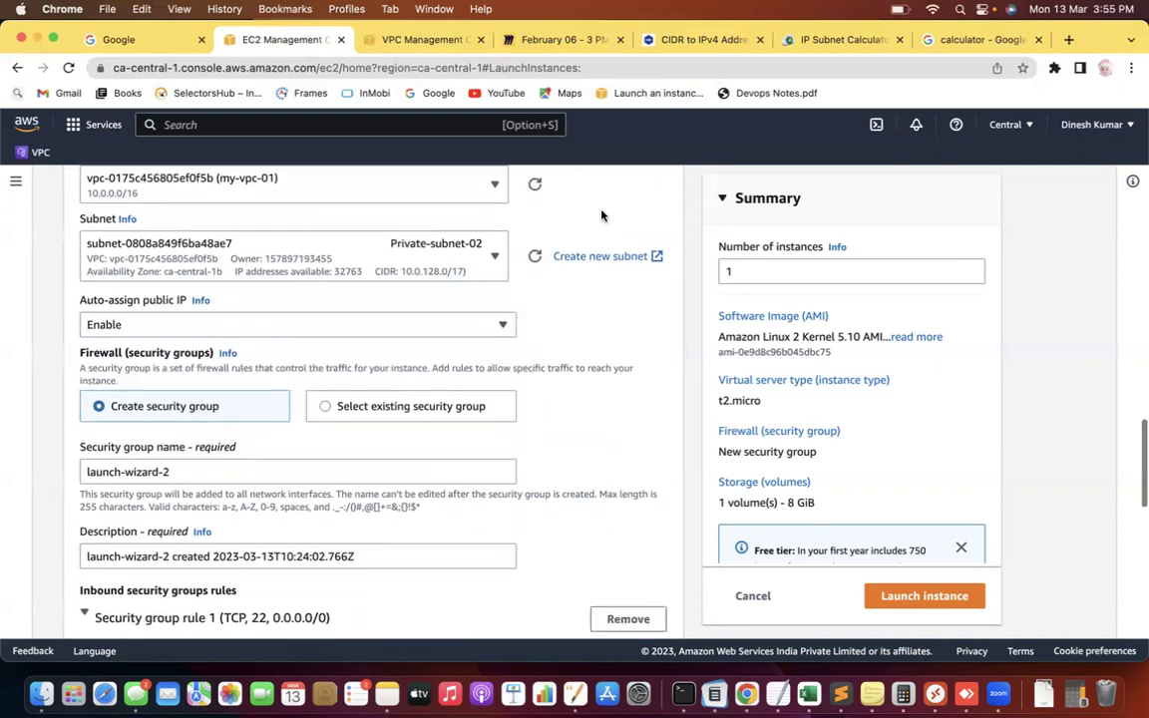
{"action": "left_click", "coordinate": [429, 244]}
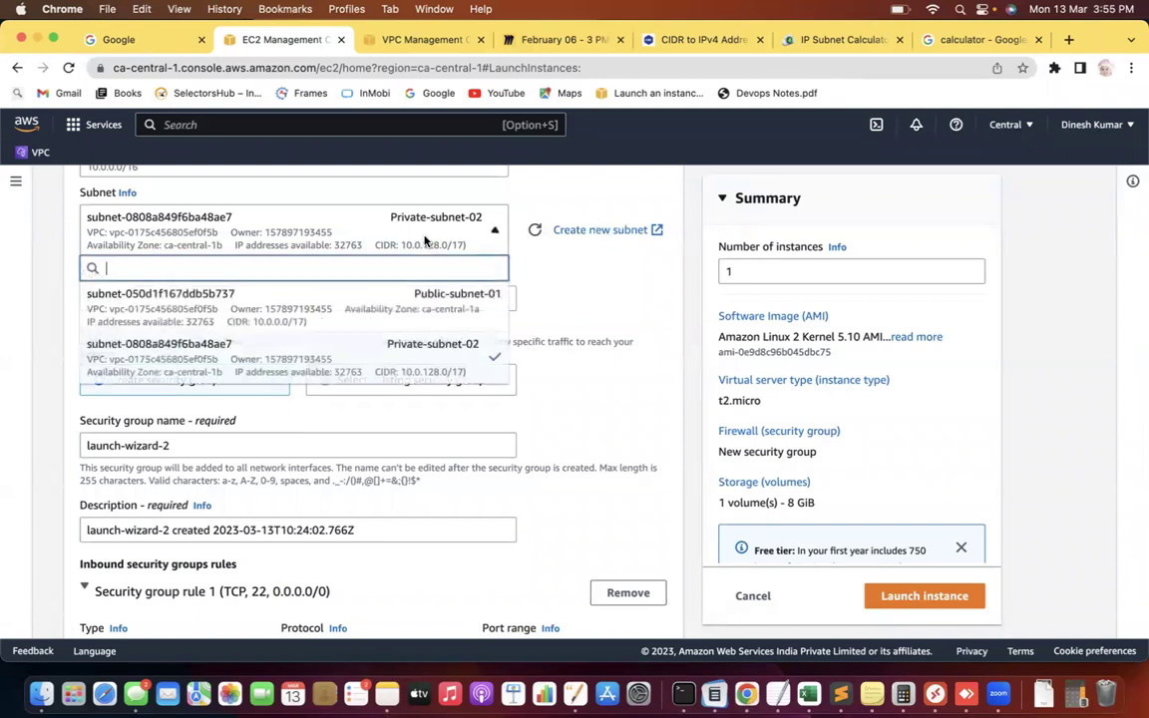
{"action": "left_click", "coordinate": [409, 360]}
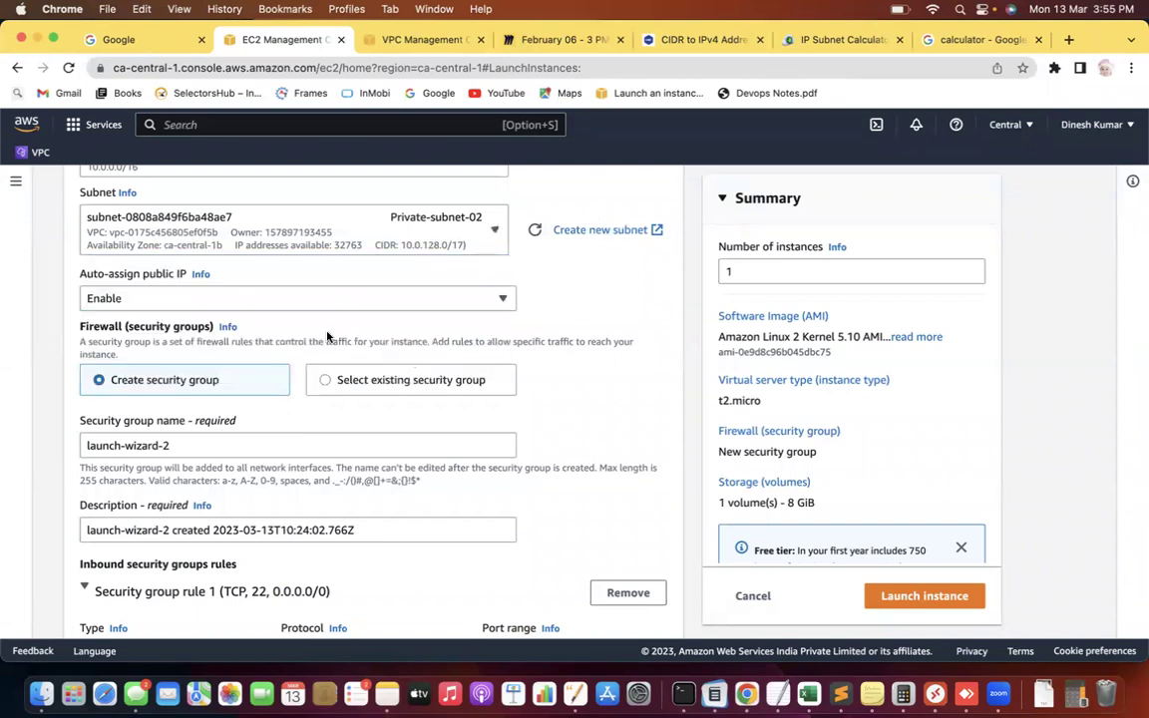
Step: Disable auto-assignment of a public IP for the Ec2-MyVpc instance
{"action": "left_click_drag", "start_coordinate": [92, 278], "coordinate": [164, 280]}
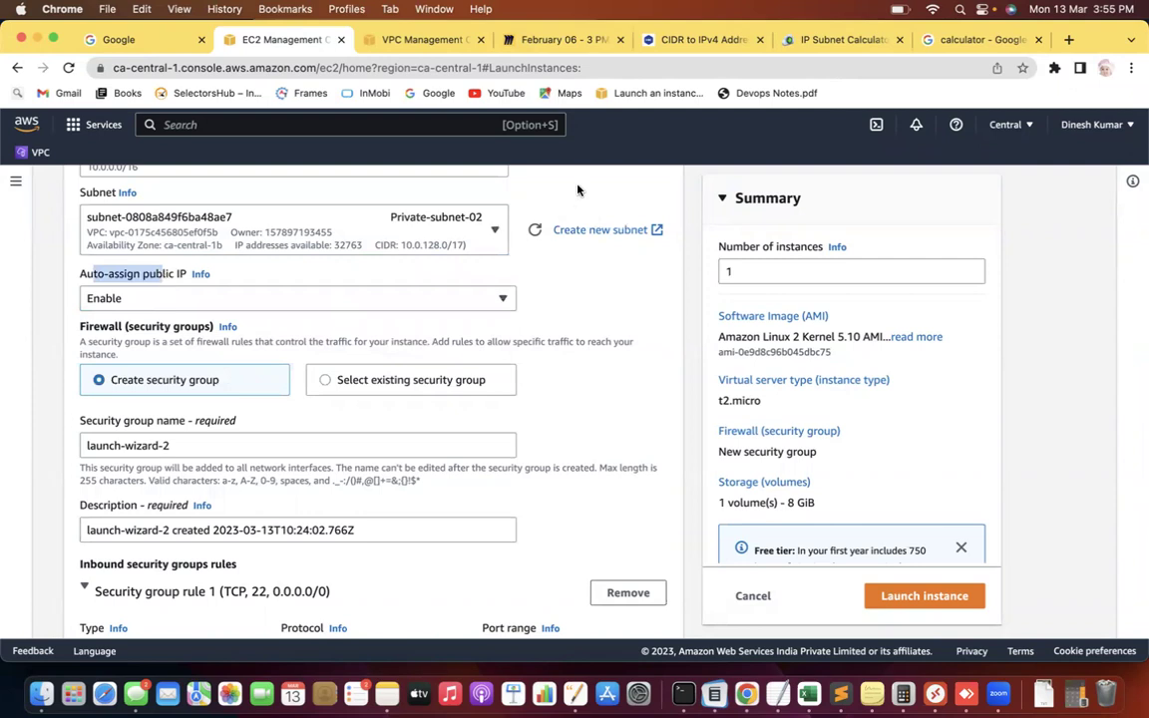
{"action": "left_click", "coordinate": [519, 191]}
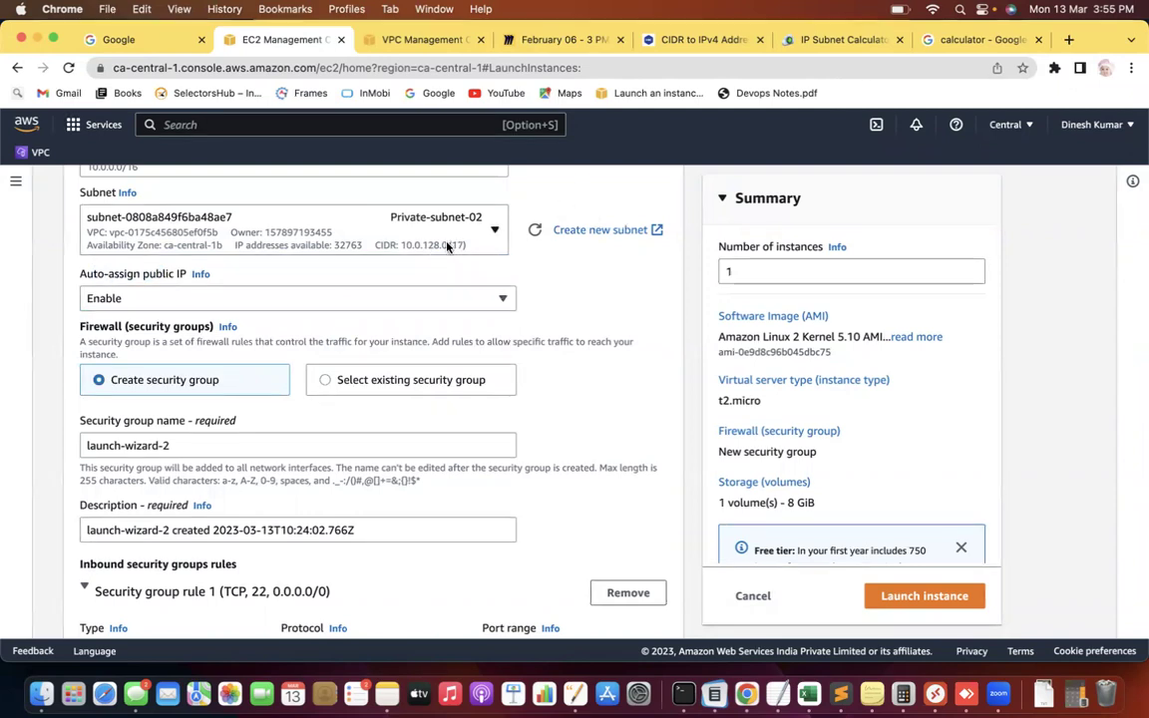
{"action": "left_click", "coordinate": [340, 299]}
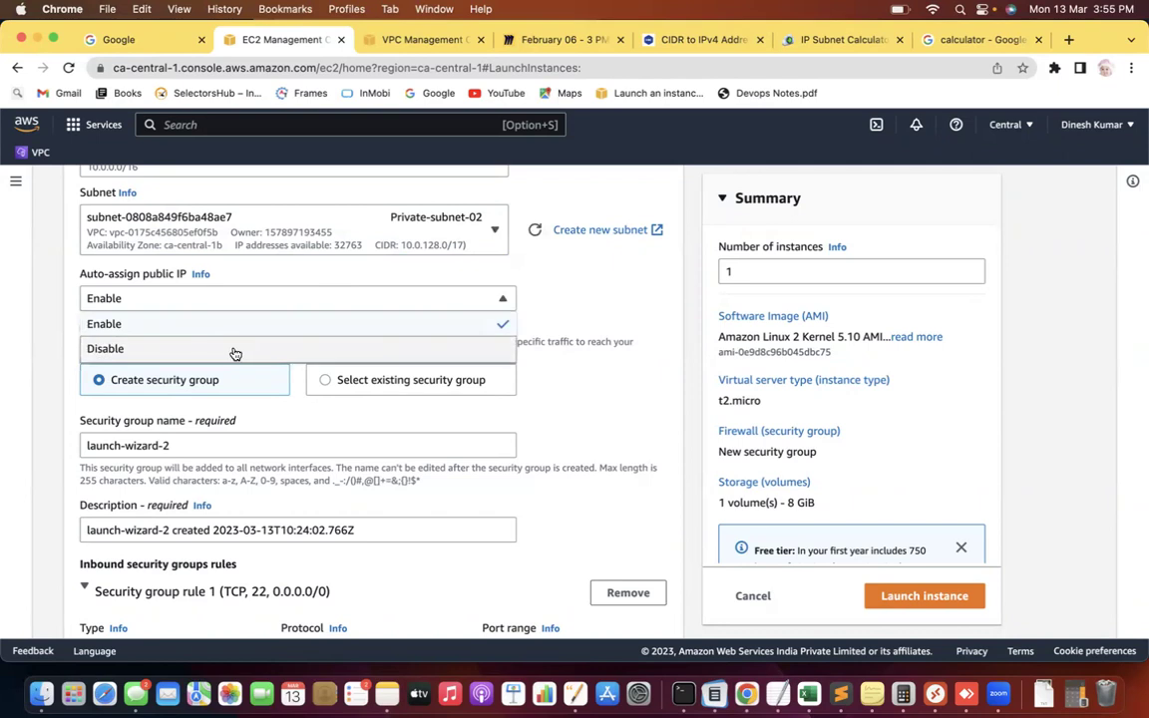
{"action": "left_click", "coordinate": [235, 351]}
Step: Review the remaining security group and storage settings and launch the Ec2-MyVpc instance
{"action": "scroll", "coordinate": [597, 287], "scroll_direction": "down", "scroll_amount": 1}
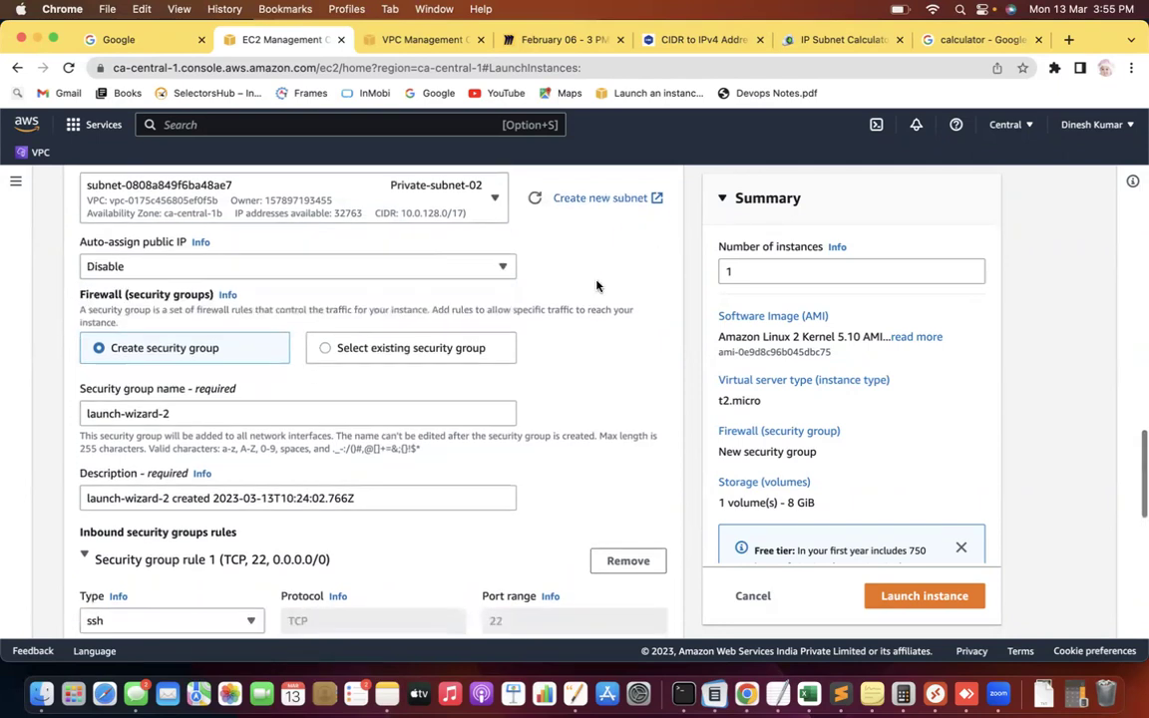
{"action": "scroll", "coordinate": [597, 286], "scroll_direction": "up", "scroll_amount": 2}
{"action": "scroll", "coordinate": [597, 287], "scroll_direction": "down", "scroll_amount": 1}
{"action": "scroll", "coordinate": [597, 286], "scroll_direction": "down", "scroll_amount": 10}
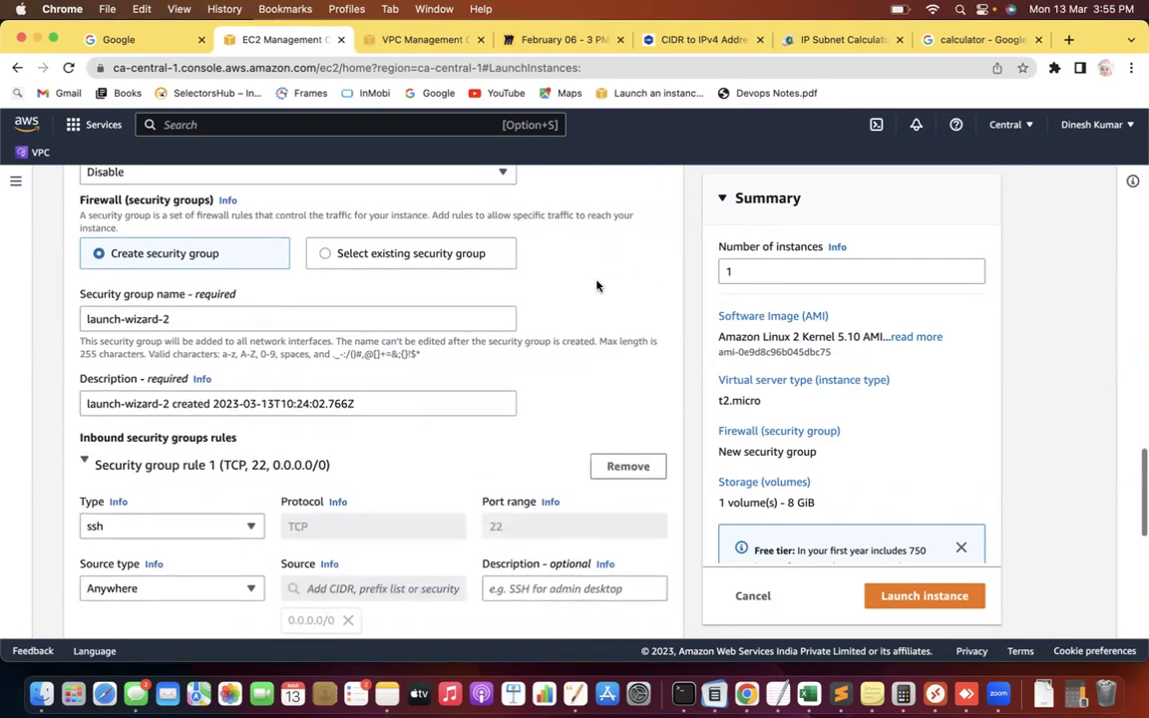
{"action": "scroll", "coordinate": [597, 286], "scroll_direction": "down", "scroll_amount": 3}
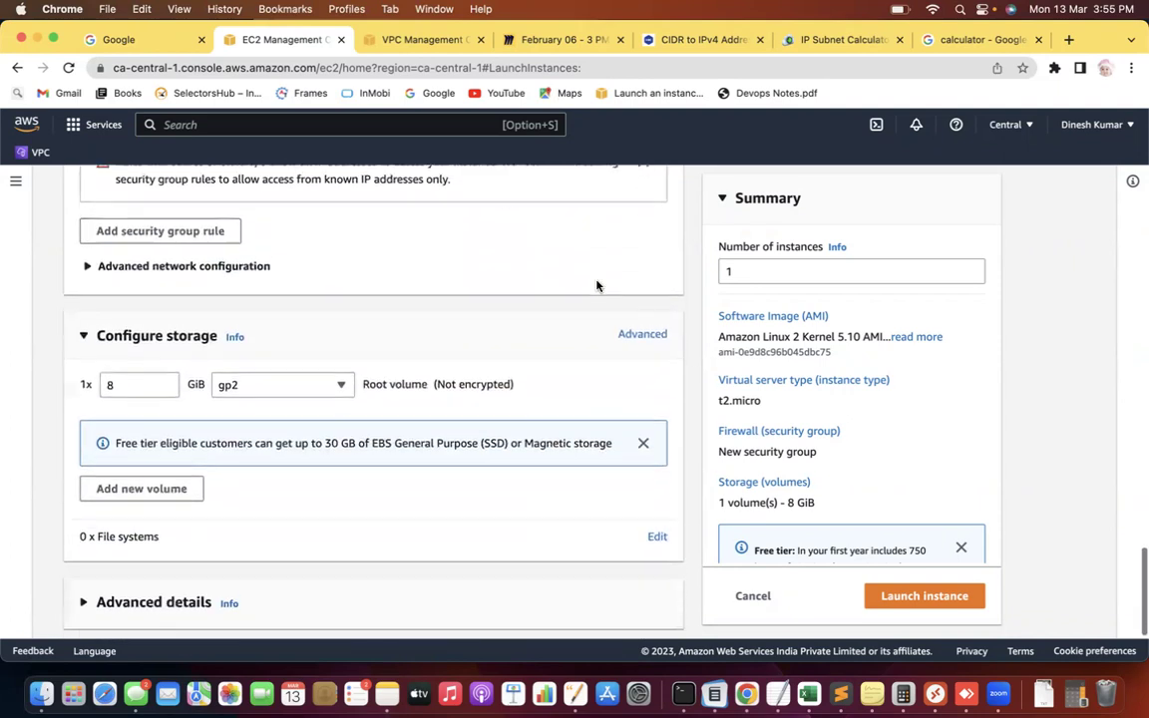
{"action": "left_click", "coordinate": [946, 600]}
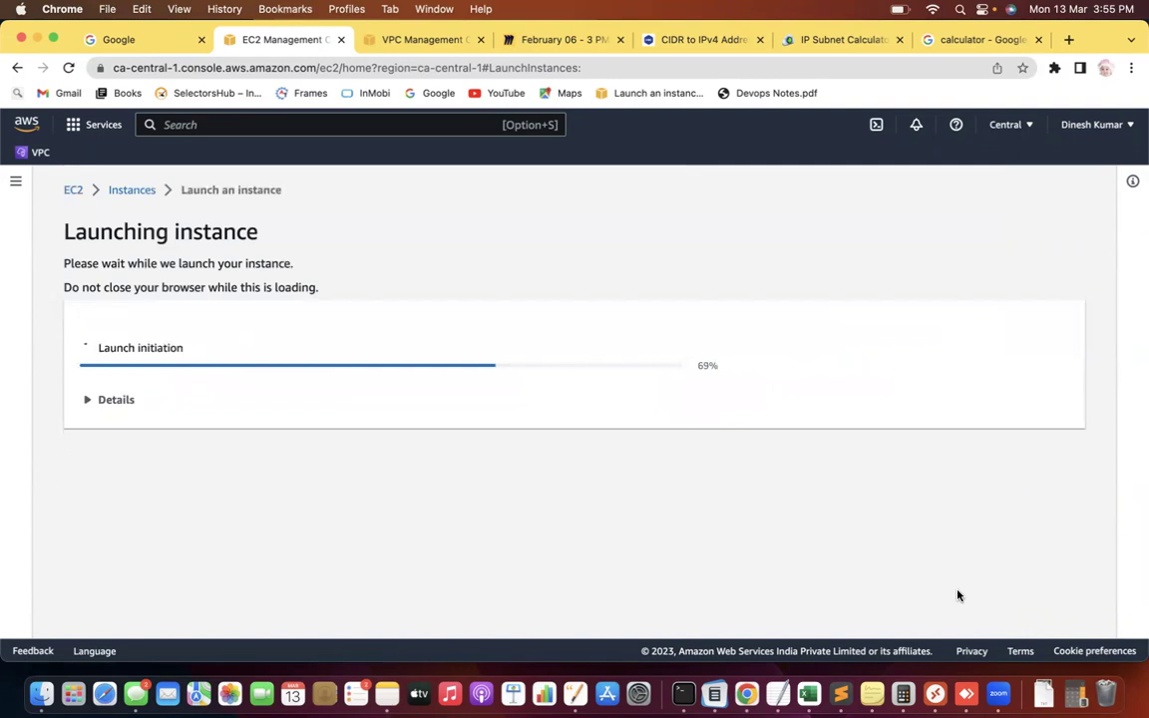
Step: Open the list of all instances, clear the selection and refresh the list until Ec2-MyVpc is running
{"action": "scroll", "coordinate": [891, 406], "scroll_direction": "down", "scroll_amount": 1}
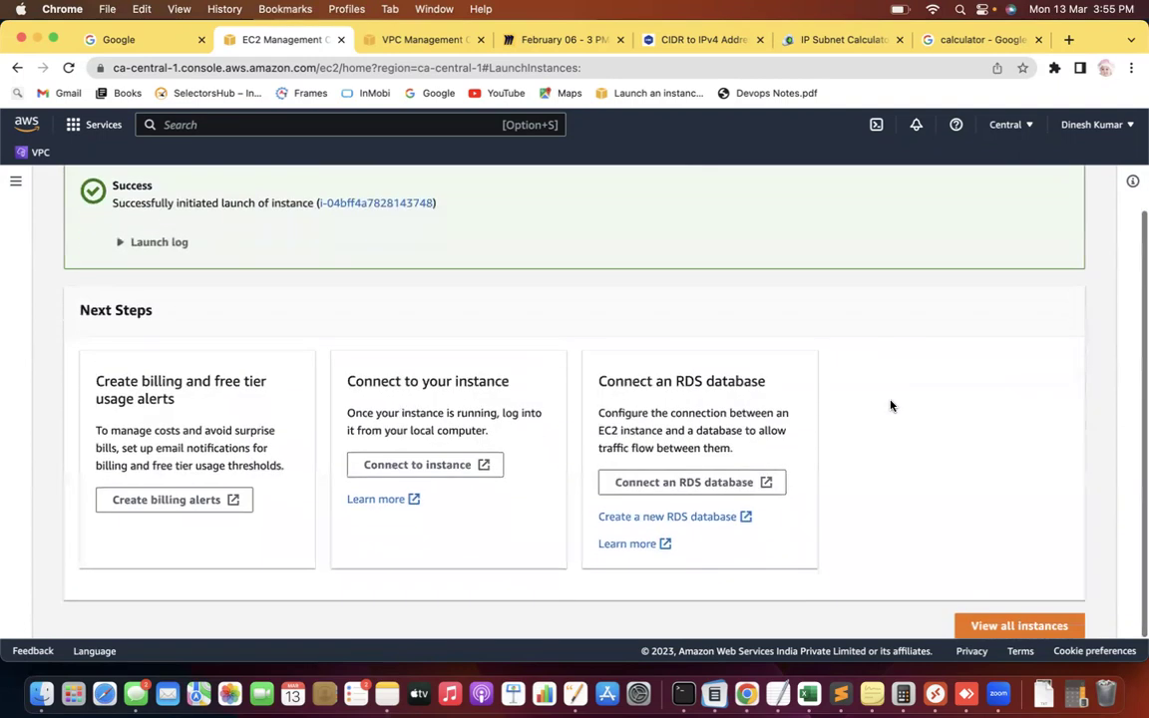
{"action": "left_click", "coordinate": [988, 625]}
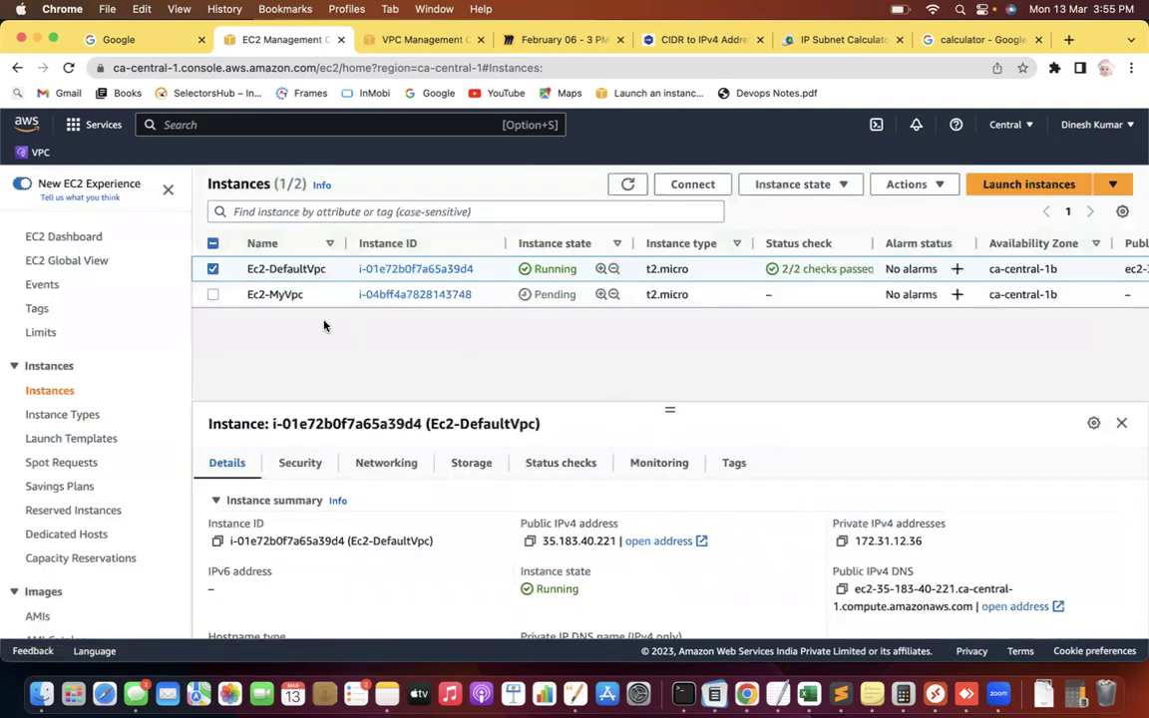
{"action": "left_click", "coordinate": [213, 270]}
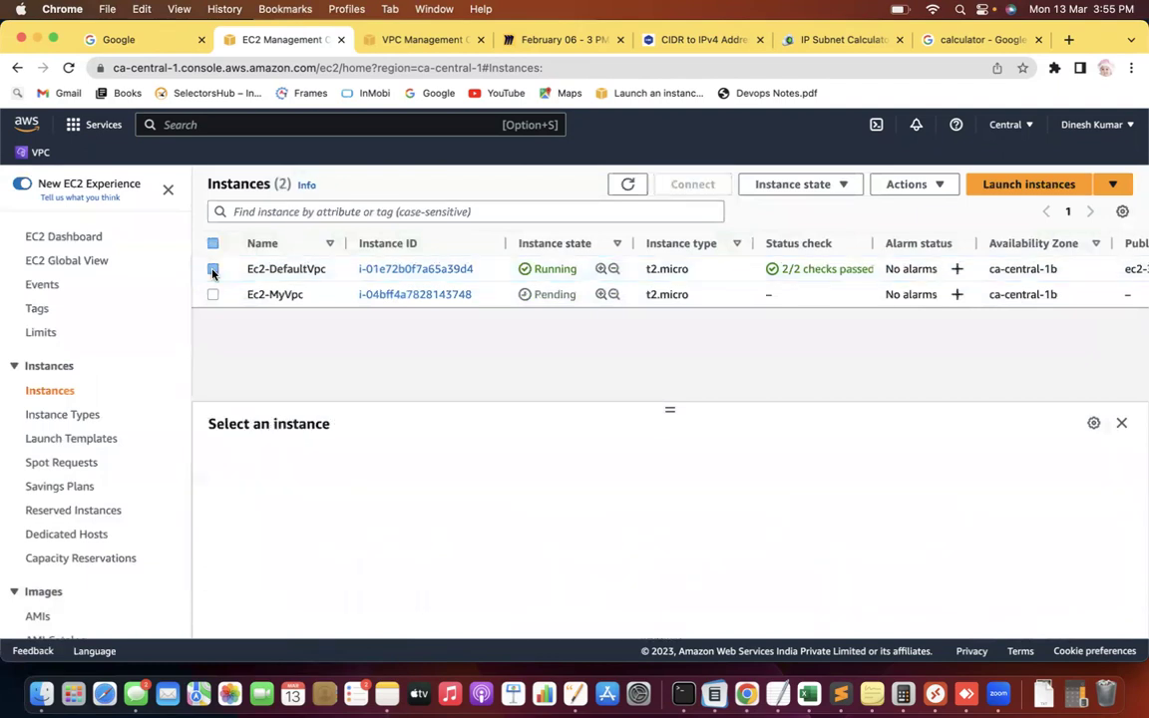
{"action": "left_click_drag", "start_coordinate": [247, 295], "coordinate": [305, 295]}
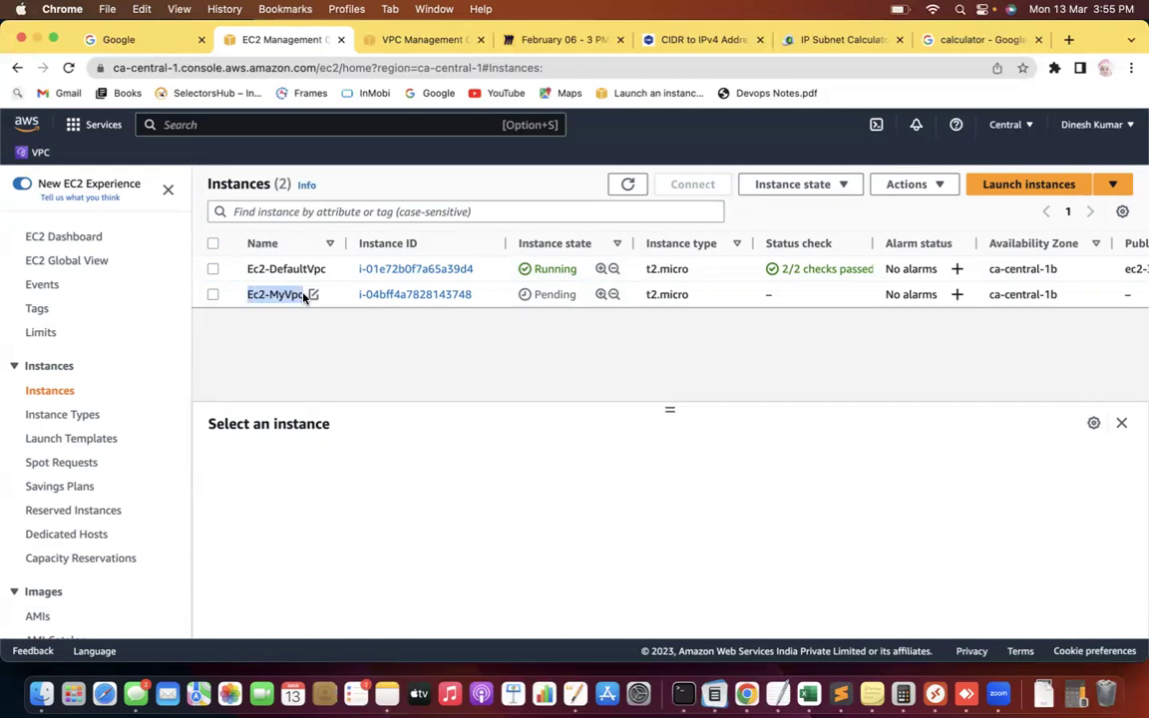
{"action": "left_click", "coordinate": [213, 295]}
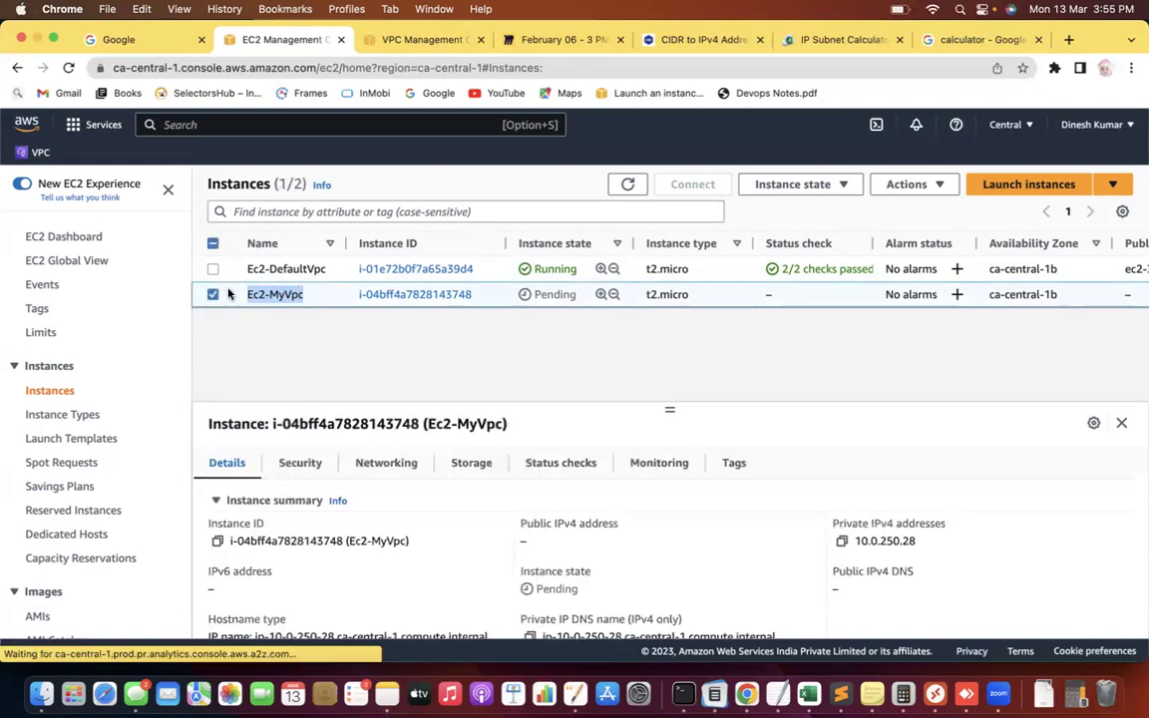
{"action": "left_click", "coordinate": [213, 295]}
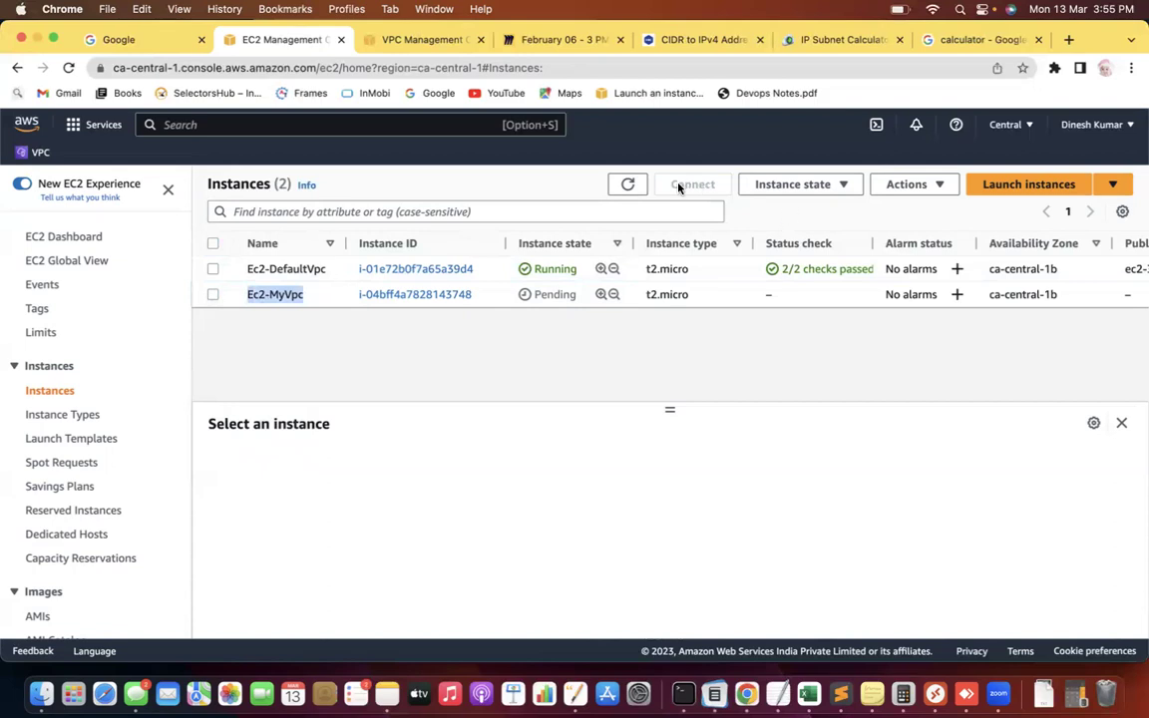
{"action": "left_click", "coordinate": [628, 186]}
{"action": "left_click", "coordinate": [633, 188]}
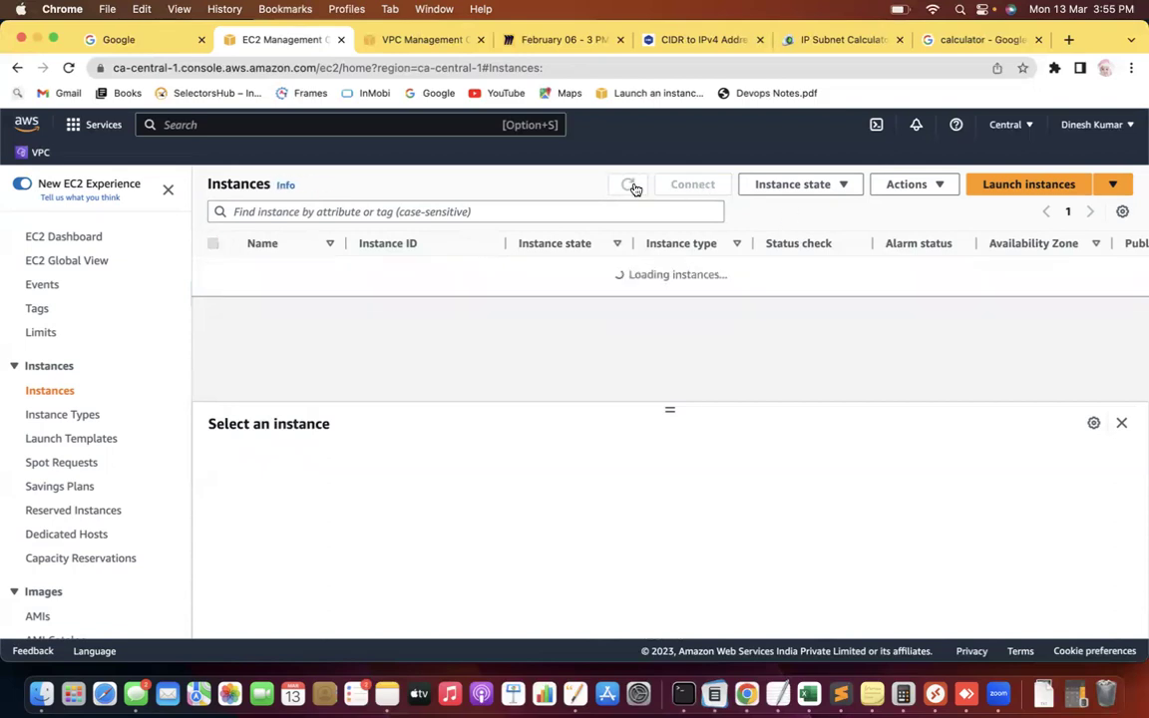
{"action": "left_click", "coordinate": [630, 187]}
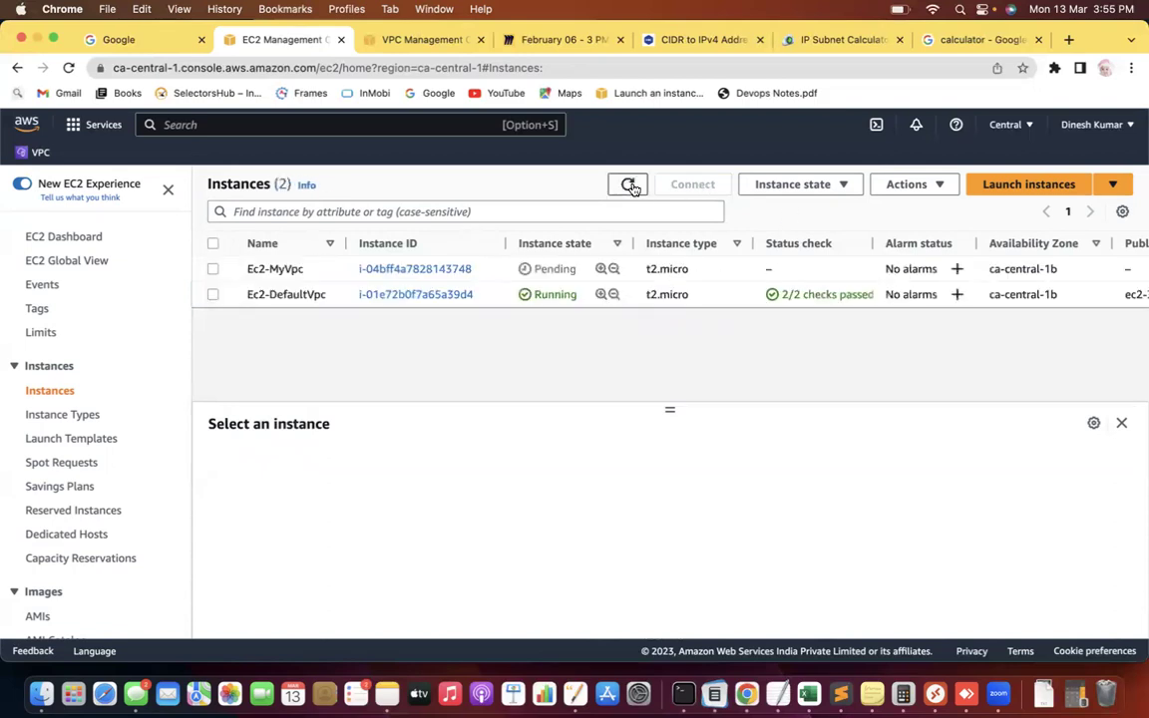
{"action": "left_click", "coordinate": [630, 186]}
{"action": "left_click", "coordinate": [629, 186]}
{"action": "left_click", "coordinate": [629, 187]}
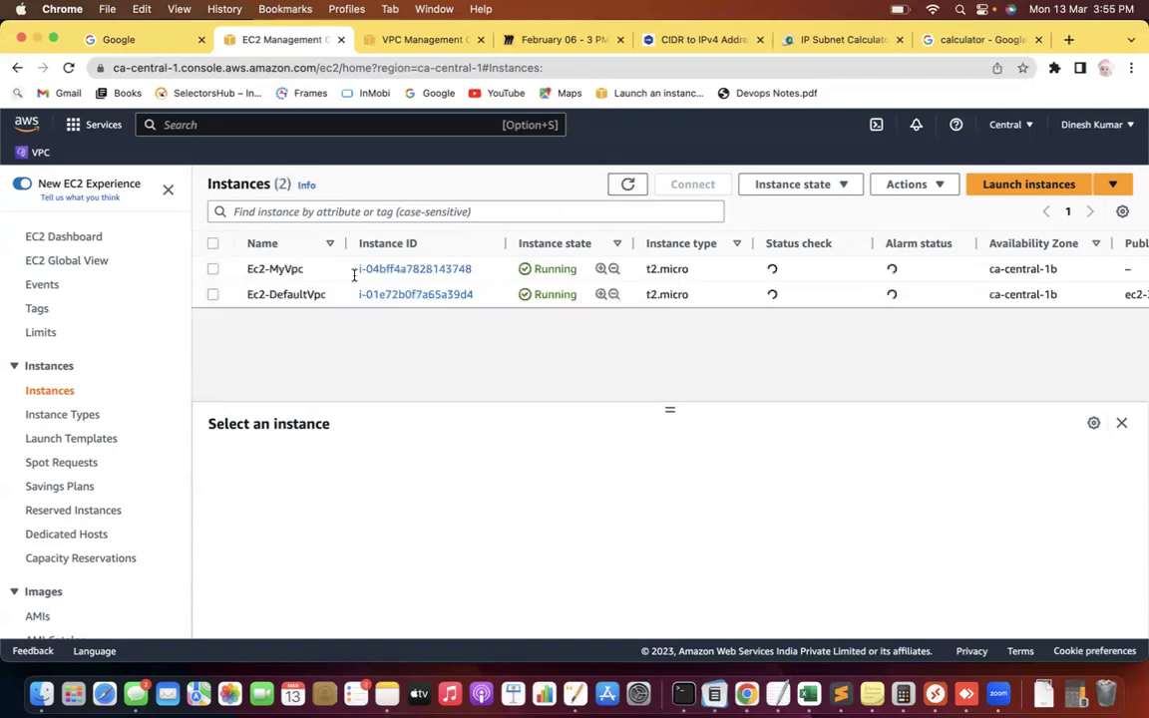
Step: Select Ec2-MyVpc and examine its private and public IPv4 addresses
{"action": "left_click", "coordinate": [212, 276]}
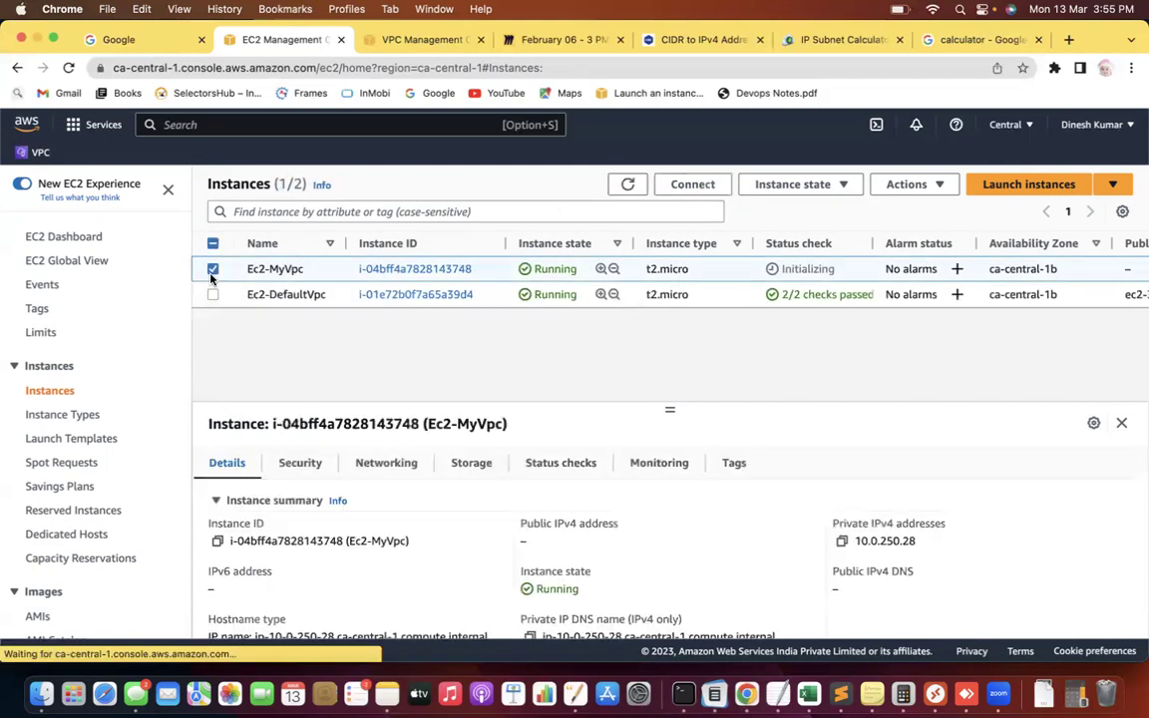
{"action": "left_click_drag", "start_coordinate": [936, 541], "coordinate": [834, 540]}
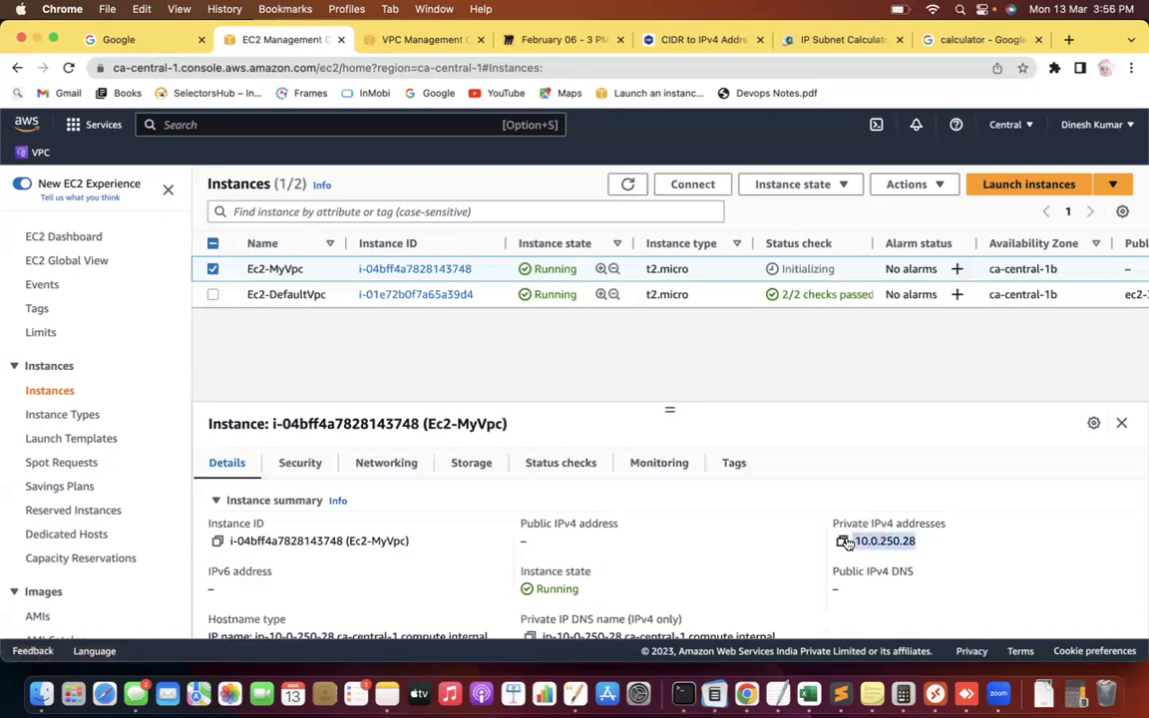
{"action": "left_click", "coordinate": [567, 557]}
{"action": "left_click_drag", "start_coordinate": [567, 557], "coordinate": [516, 550]}
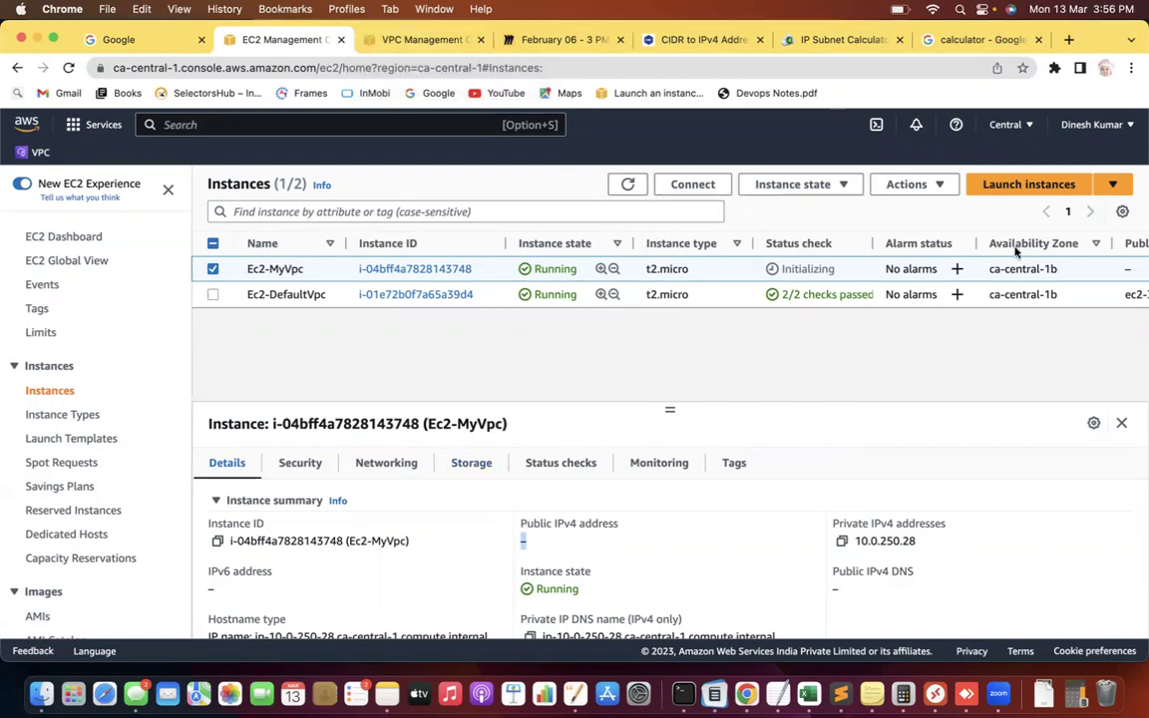
Step: Start launching a further EC2 instance and name it "Ec2-another vpc"
{"action": "left_click", "coordinate": [1028, 185]}
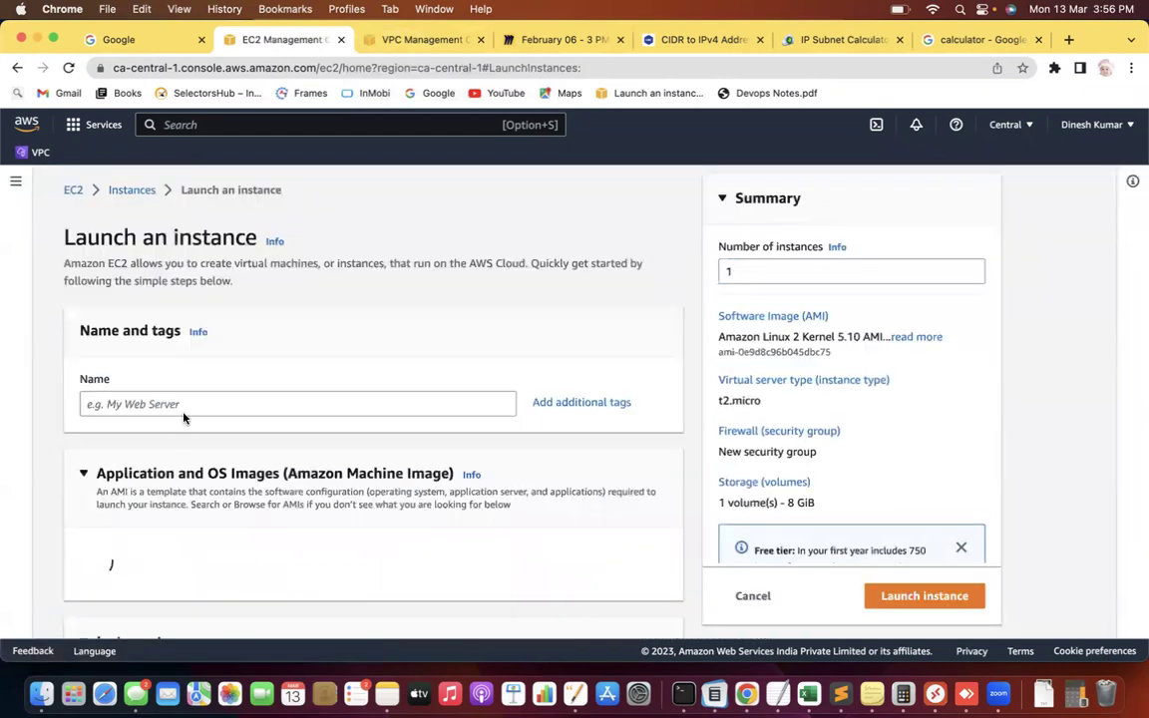
{"action": "left_click", "coordinate": [184, 410]}
{"action": "type", "text": "Ec2"}
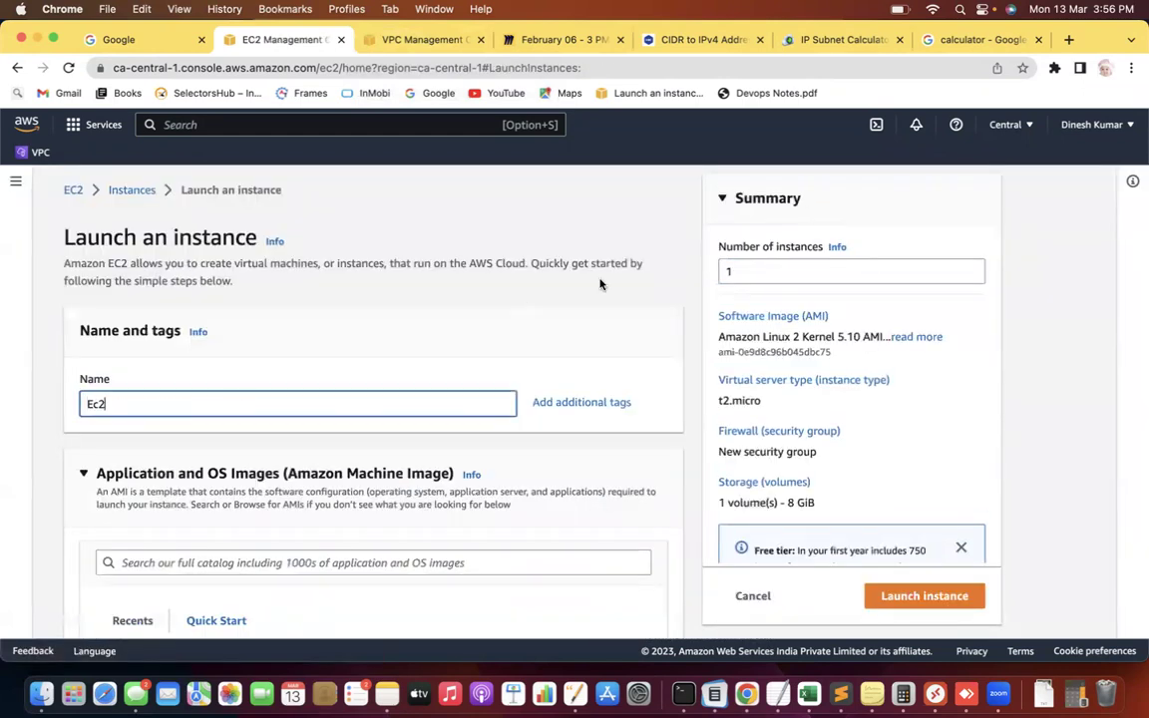
{"action": "left_click", "coordinate": [511, 318]}
{"action": "scroll", "coordinate": [511, 318], "scroll_direction": "down", "scroll_amount": 1}
{"action": "left_click", "coordinate": [131, 380]}
{"action": "type", "text": "-another vpc"}
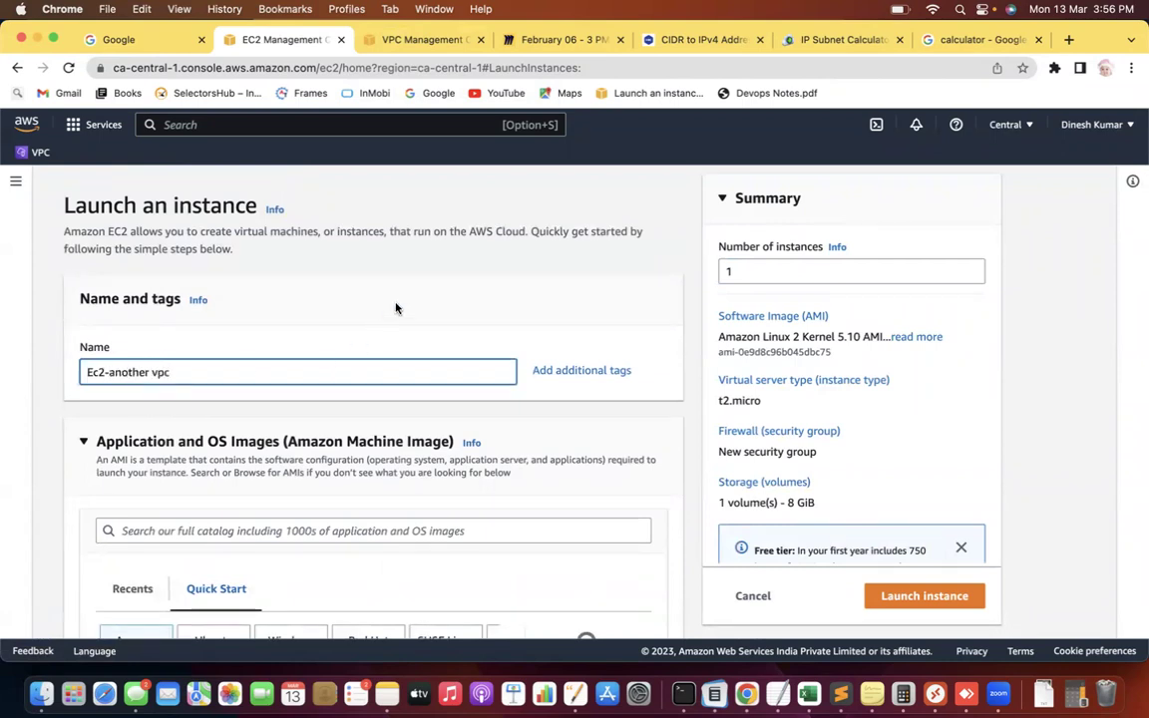
Step: Keep the preset AMI and instance type for Ec2-another vpc and choose to proceed without a key pair
{"action": "left_click", "coordinate": [393, 308]}
{"action": "scroll", "coordinate": [395, 308], "scroll_direction": "down", "scroll_amount": 2}
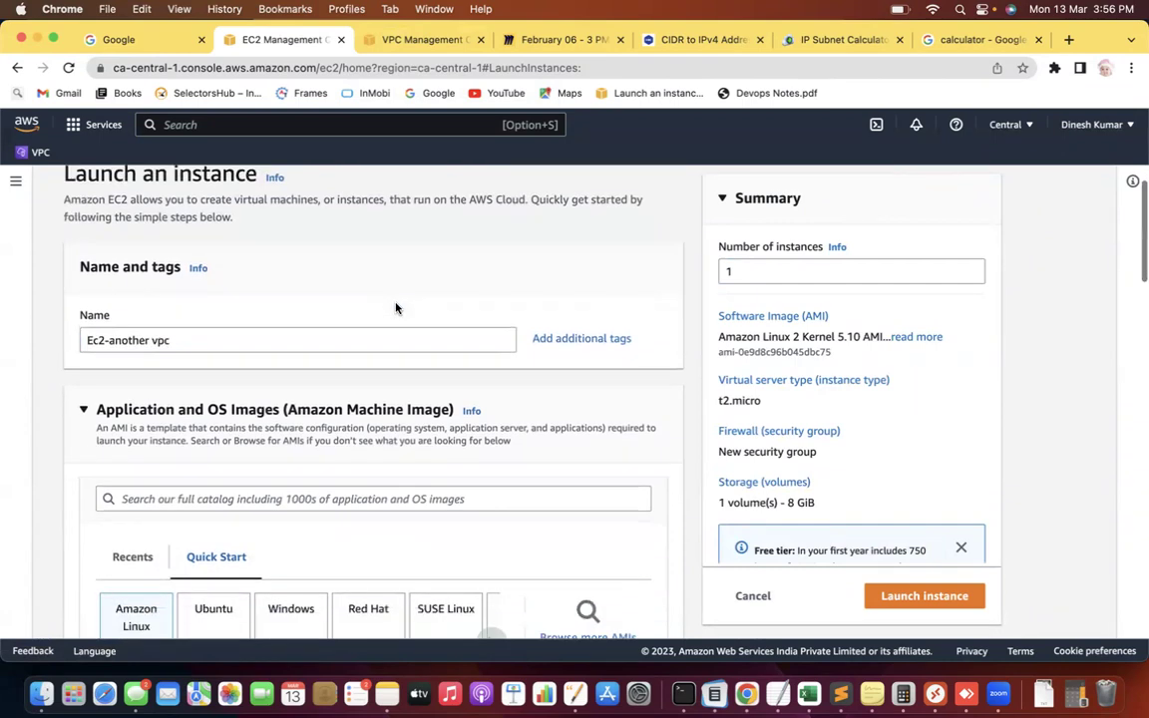
{"action": "scroll", "coordinate": [395, 308], "scroll_direction": "down", "scroll_amount": 10}
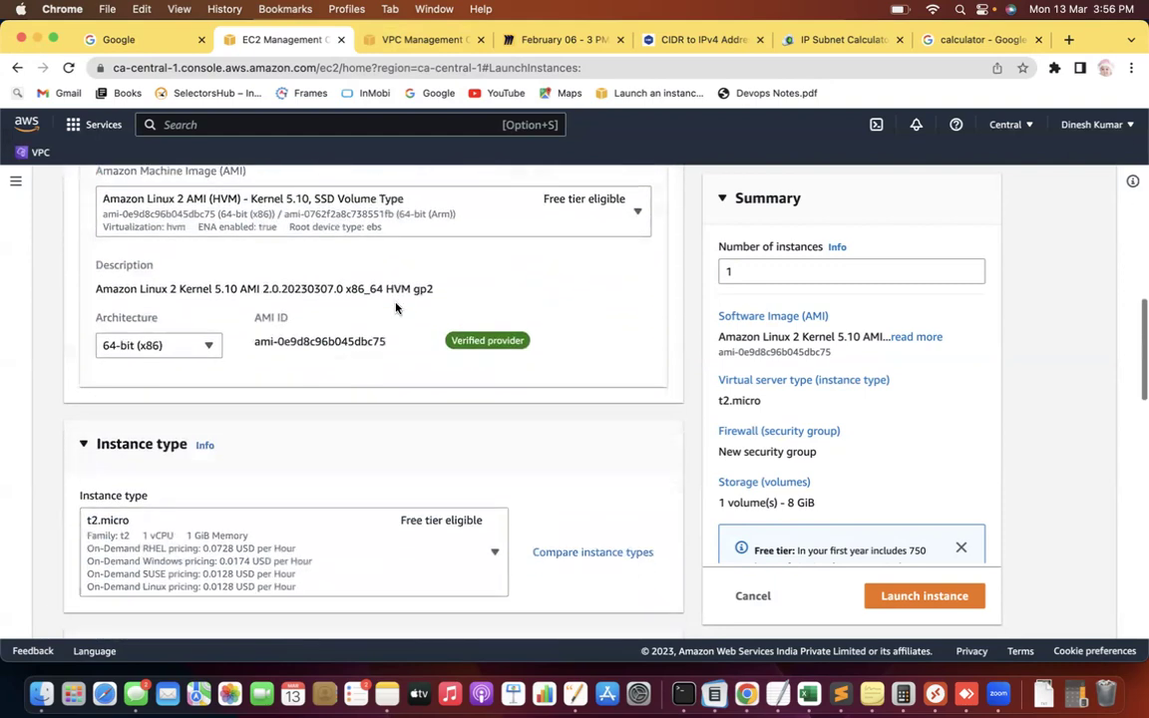
{"action": "scroll", "coordinate": [396, 308], "scroll_direction": "down", "scroll_amount": 5}
{"action": "left_click", "coordinate": [321, 330]}
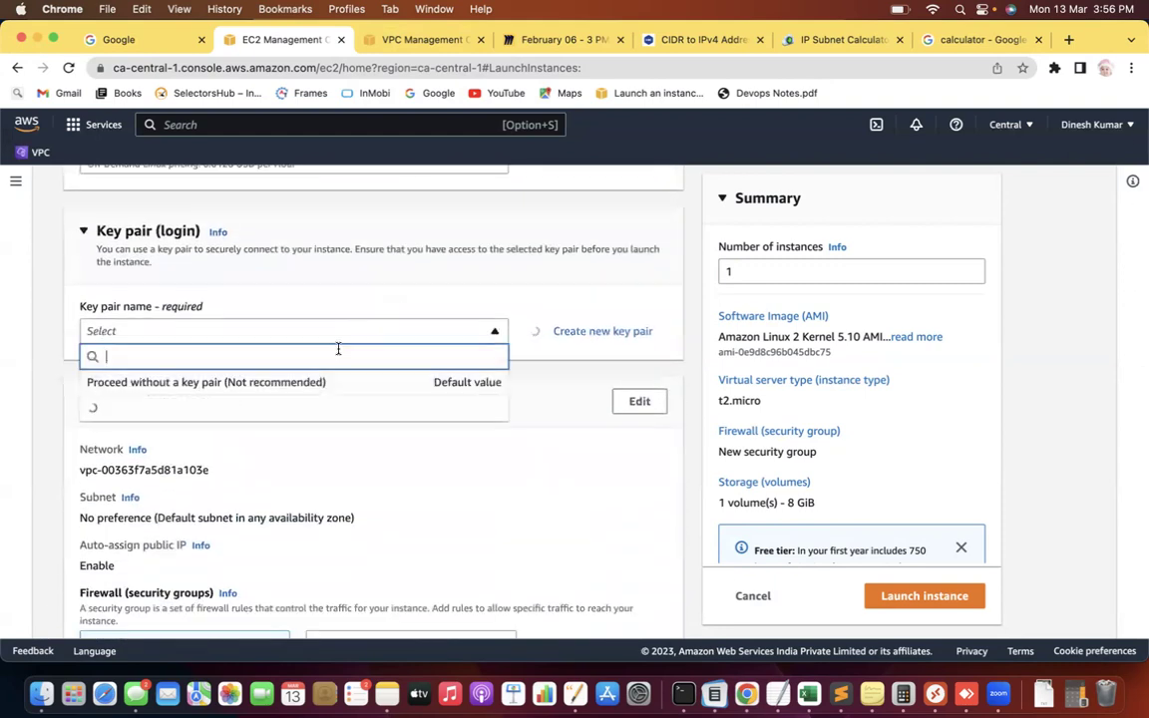
{"action": "left_click", "coordinate": [330, 380]}
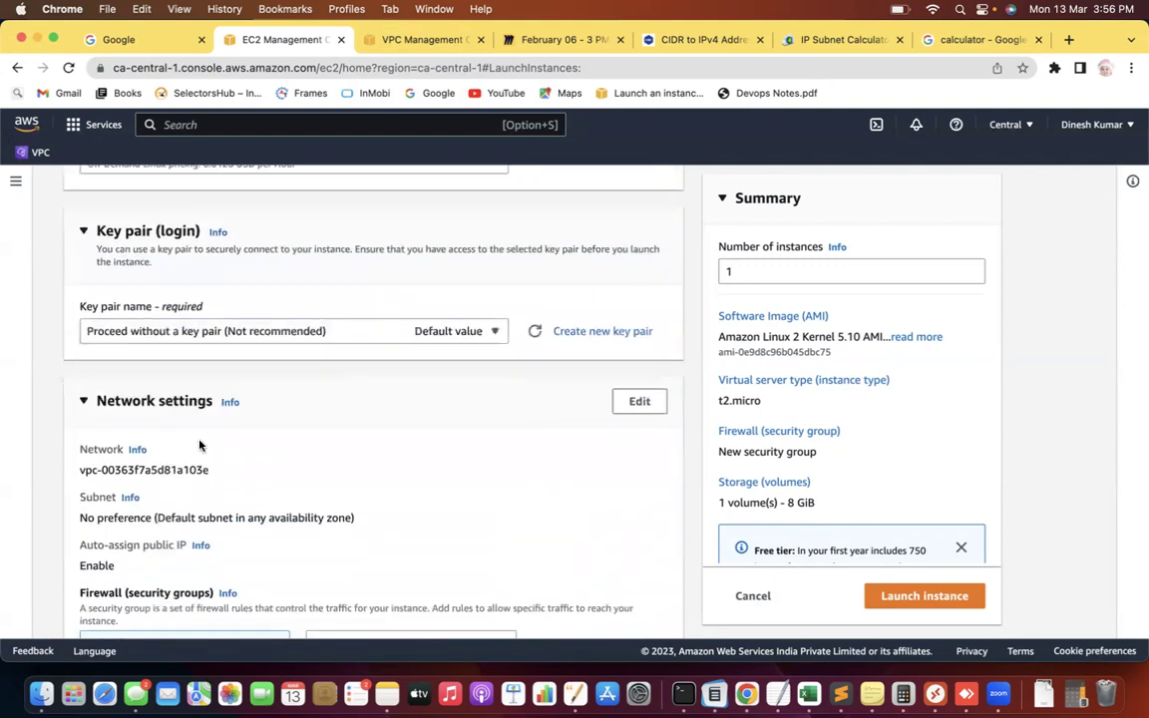
Step: Edit the network settings to use the my-vpc-01 VPC and the Public-subnet-01 subnet
{"action": "left_click", "coordinate": [639, 401]}
{"action": "scroll", "coordinate": [637, 400], "scroll_direction": "down", "scroll_amount": 4}
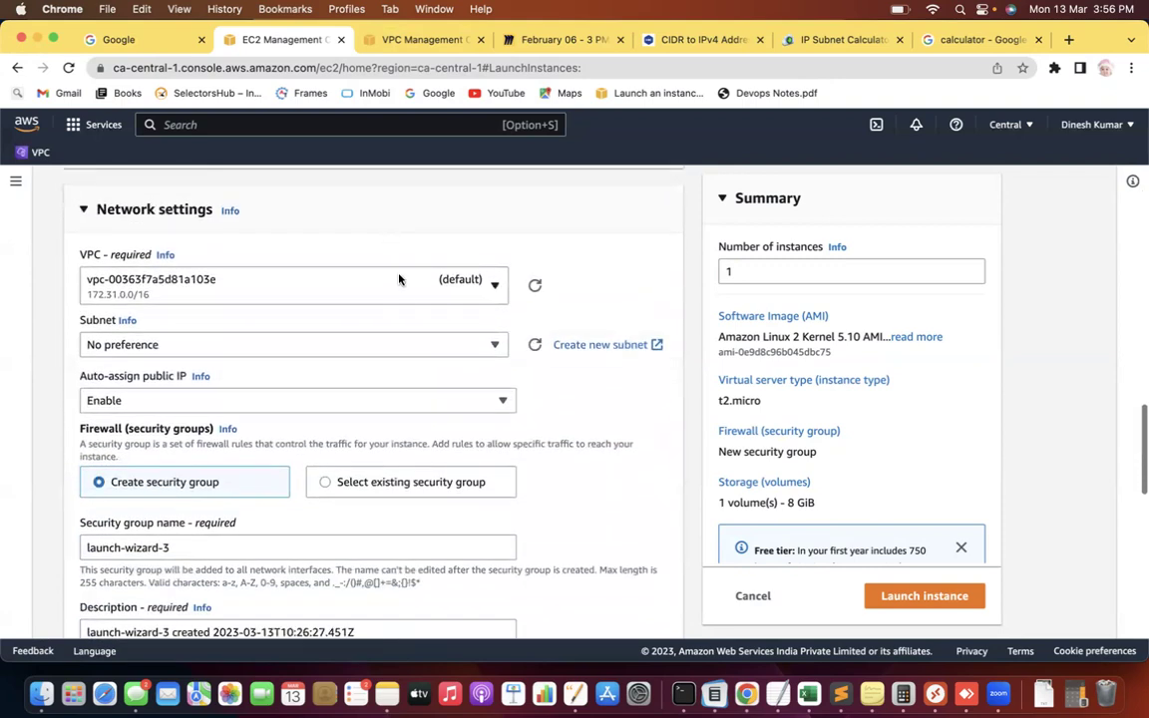
{"action": "left_click", "coordinate": [398, 280]}
{"action": "left_click", "coordinate": [351, 357]}
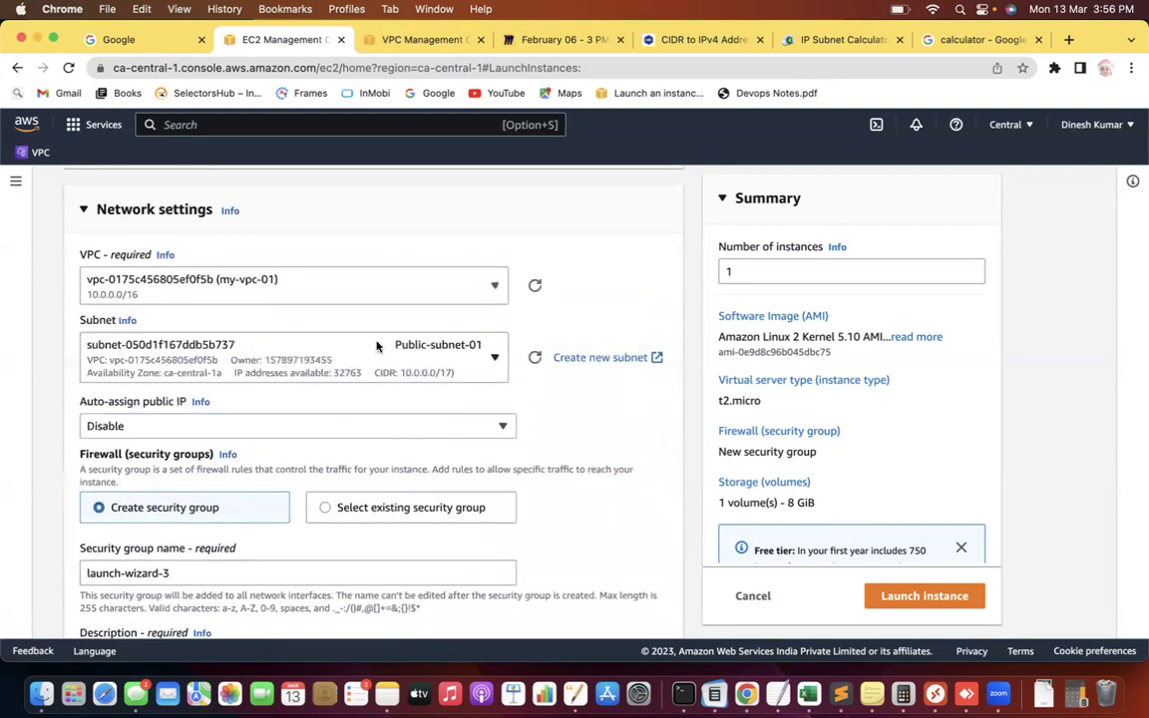
{"action": "left_click", "coordinate": [377, 345]}
{"action": "left_click", "coordinate": [473, 424]}
Step: Review the remaining security group and storage settings and launch the Ec2-another vpc instance
{"action": "scroll", "coordinate": [631, 275], "scroll_direction": "down", "scroll_amount": 10}
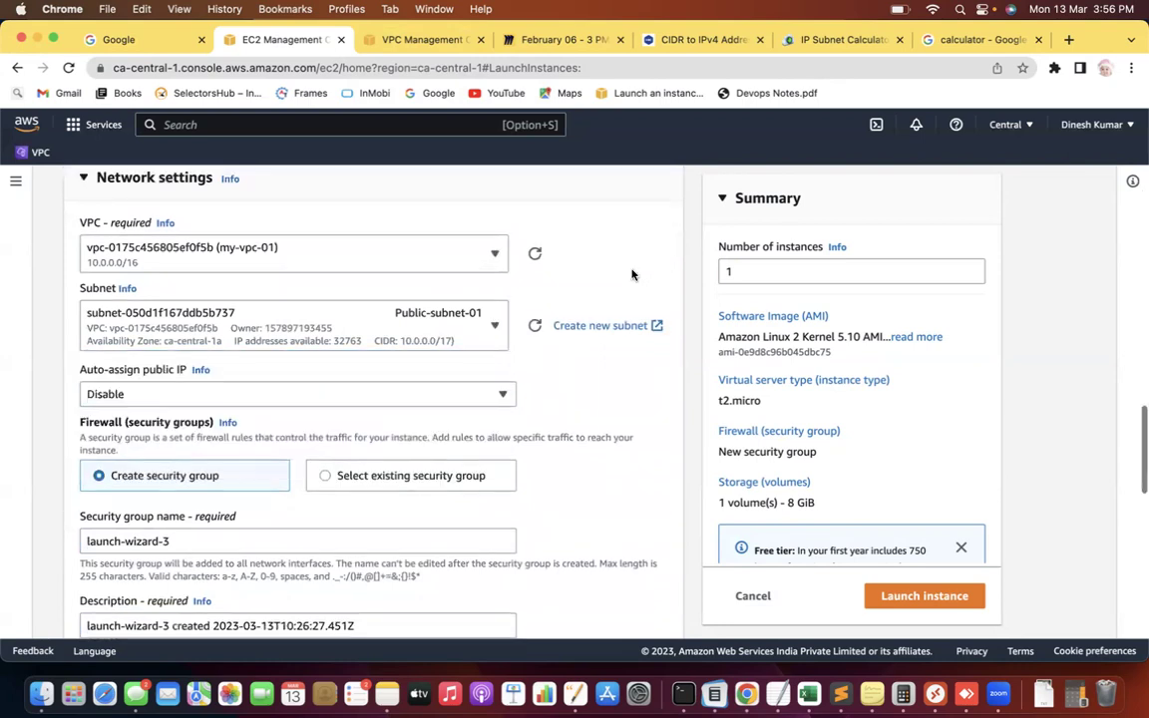
{"action": "scroll", "coordinate": [635, 276], "scroll_direction": "down", "scroll_amount": 5}
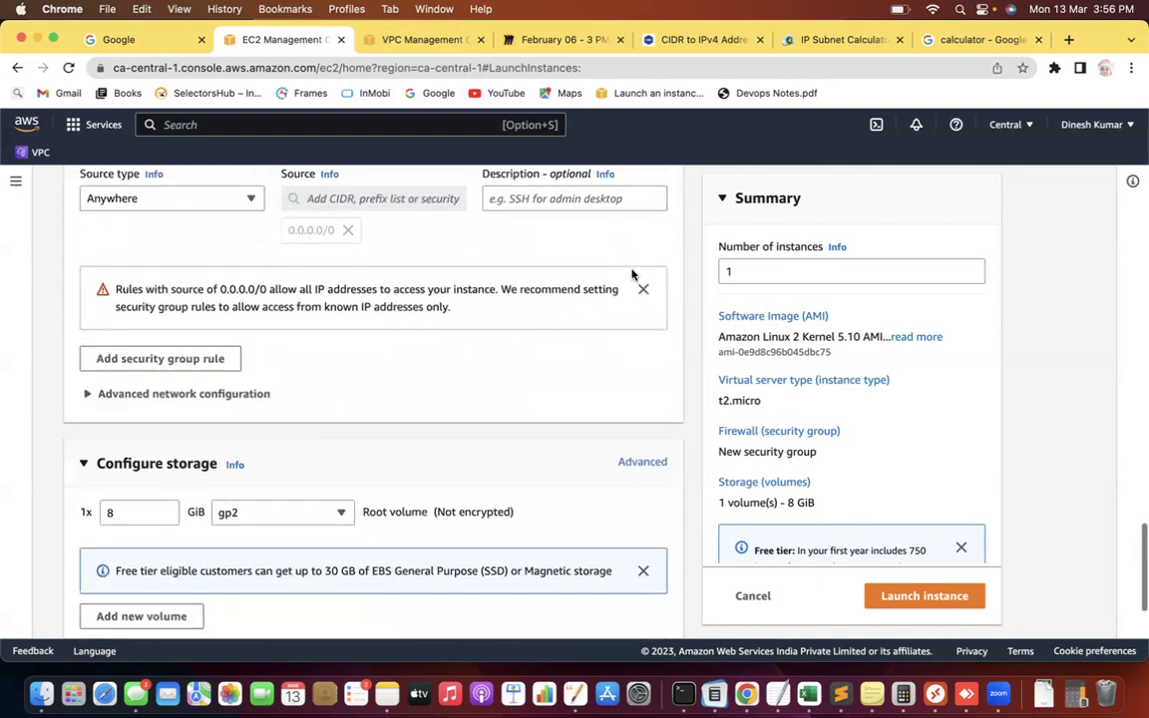
{"action": "left_click", "coordinate": [930, 598]}
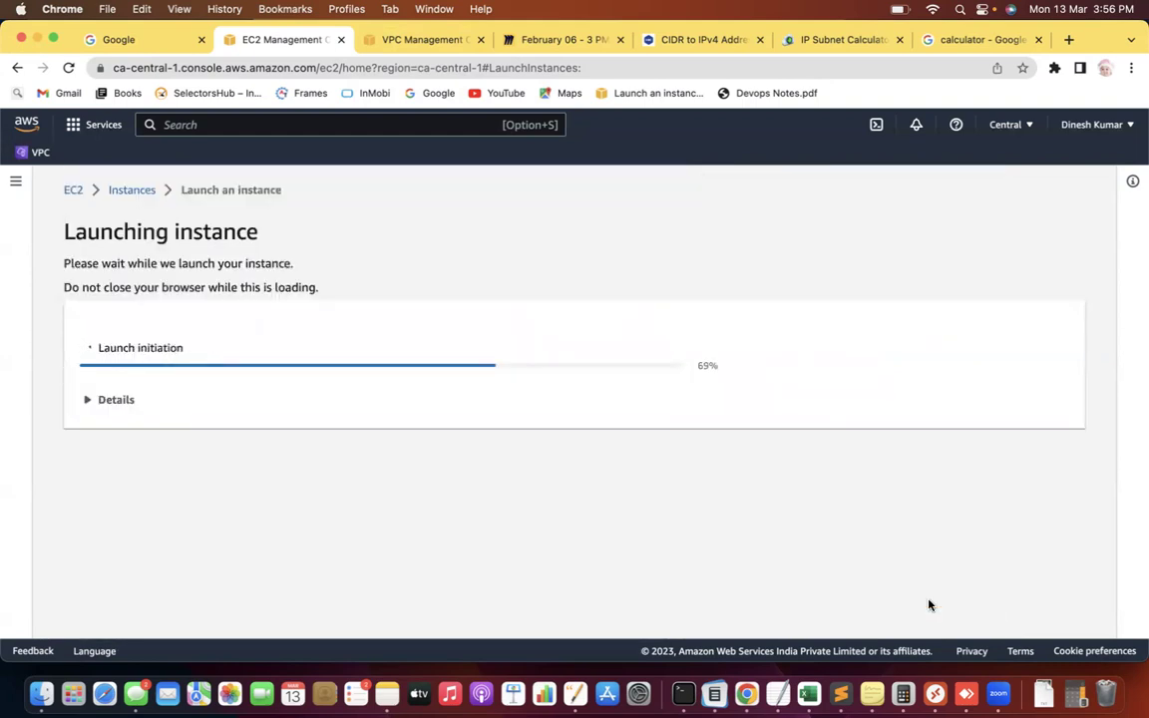
Step: Open the list of all instances, deselect Ec2-MyVpc and select Ec2-another vpc
{"action": "scroll", "coordinate": [850, 297], "scroll_direction": "down", "scroll_amount": 1}
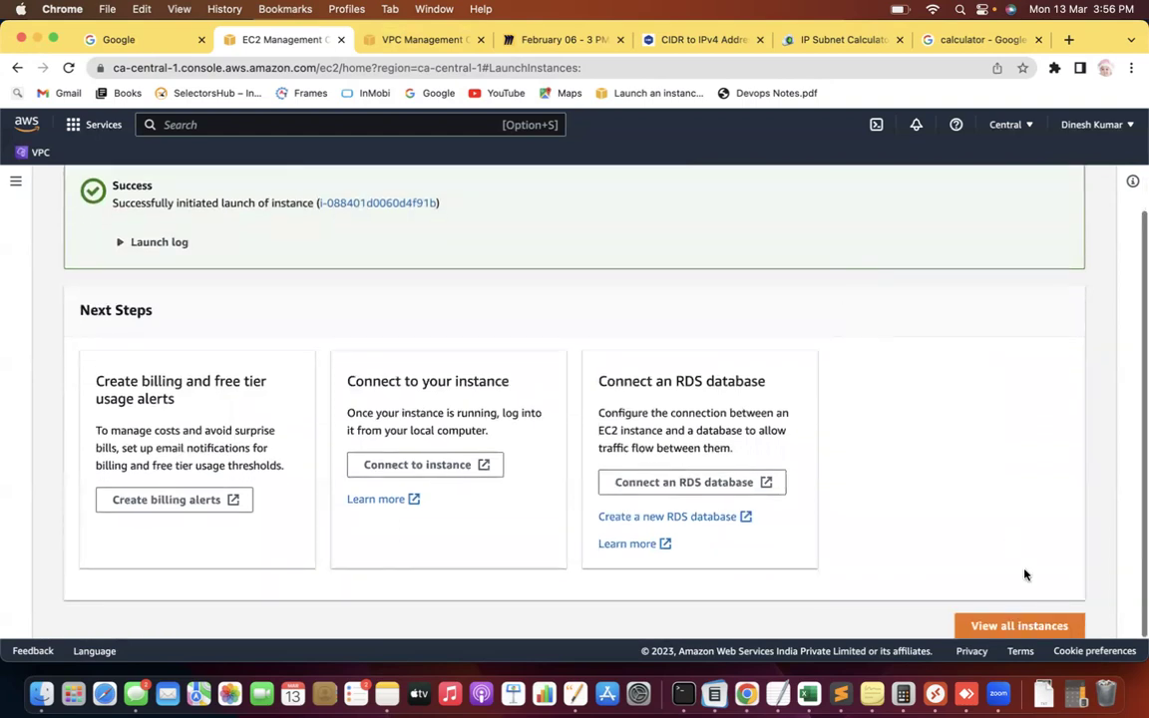
{"action": "left_click", "coordinate": [977, 624]}
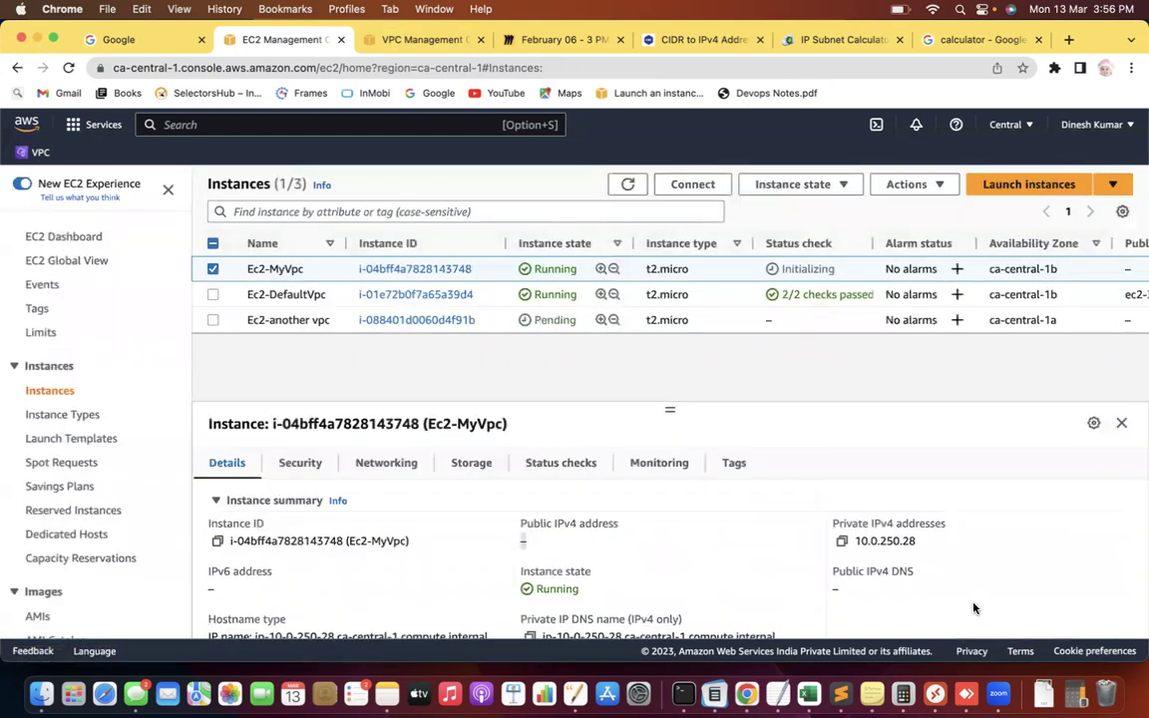
{"action": "left_click", "coordinate": [213, 268]}
{"action": "left_click", "coordinate": [213, 270]}
{"action": "left_click", "coordinate": [213, 269]}
{"action": "left_click", "coordinate": [212, 321]}
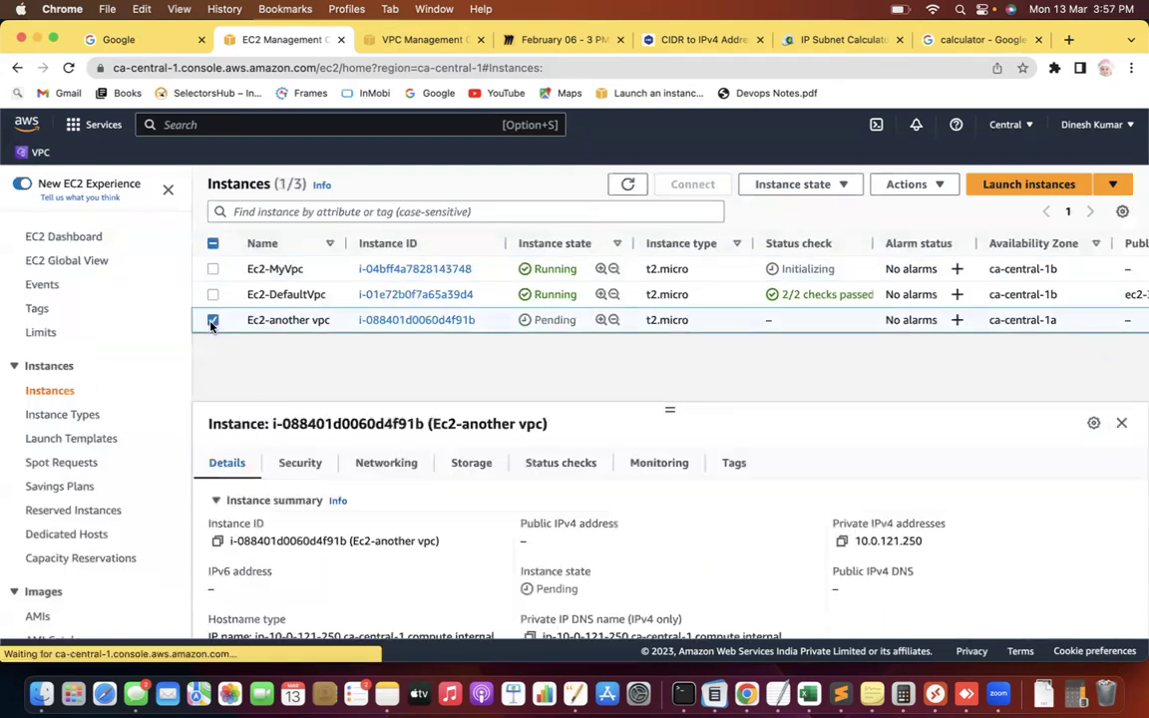
Step: Refresh the instance list repeatedly until Ec2-another vpc is running
{"action": "left_click", "coordinate": [625, 186]}
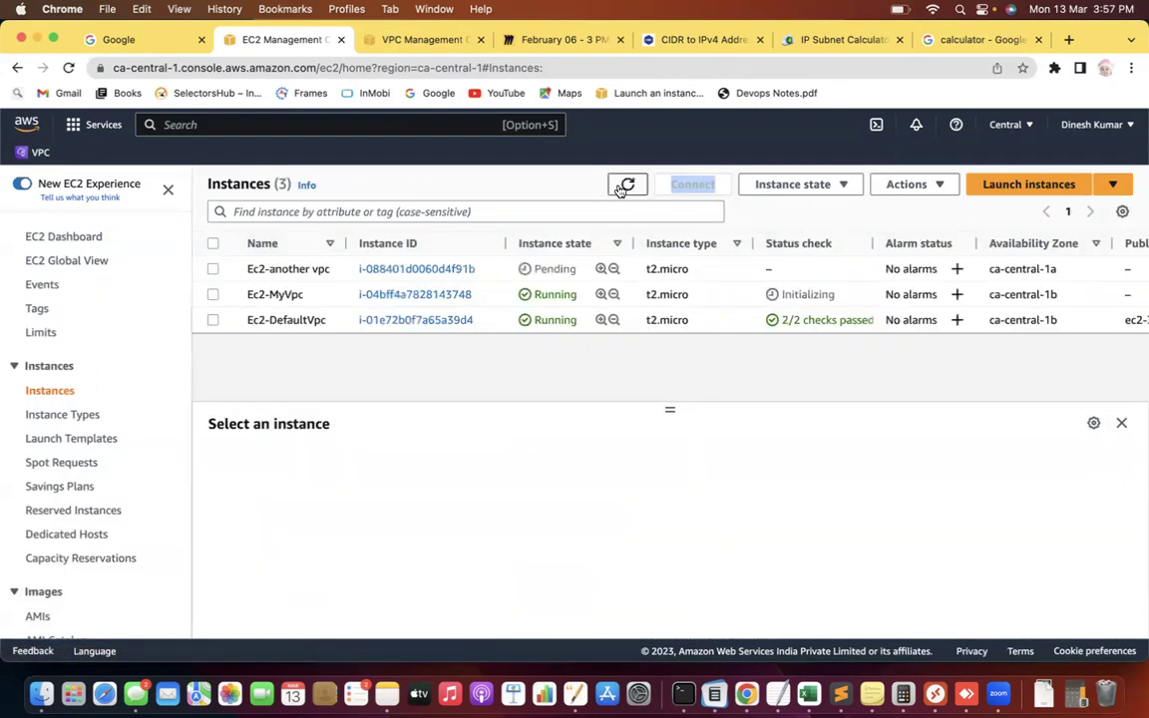
{"action": "left_click", "coordinate": [625, 186]}
{"action": "left_click", "coordinate": [625, 186]}
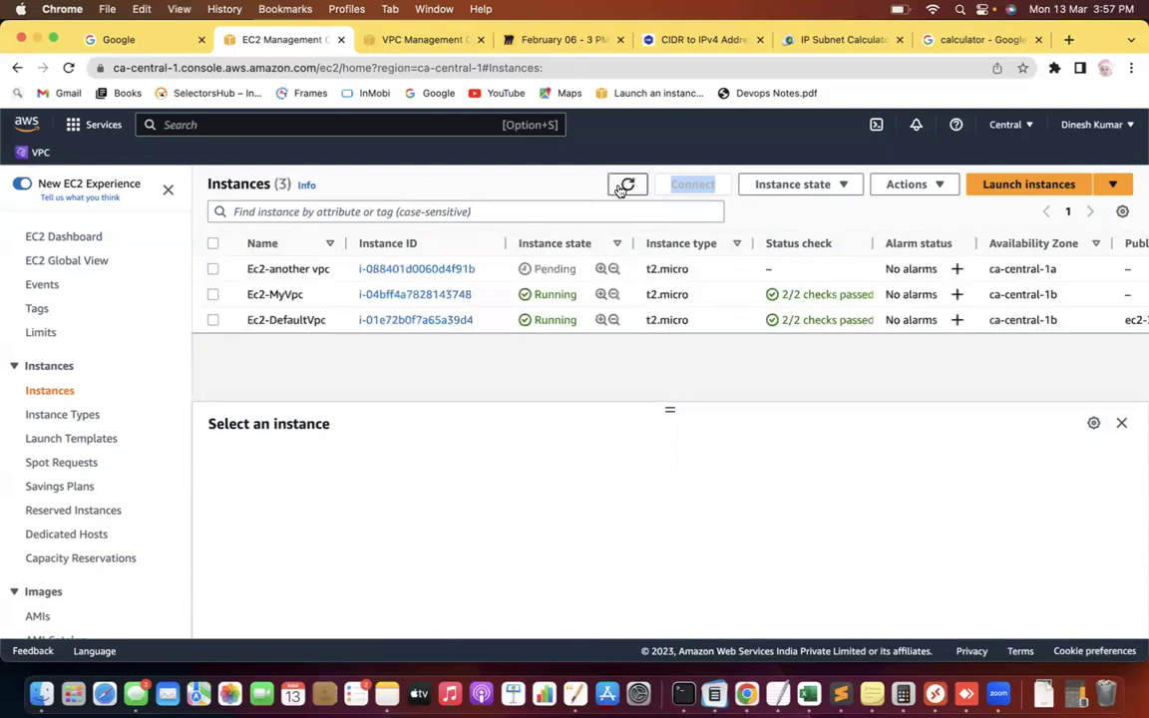
{"action": "left_click", "coordinate": [624, 186]}
{"action": "left_click", "coordinate": [627, 185]}
{"action": "left_click", "coordinate": [628, 186]}
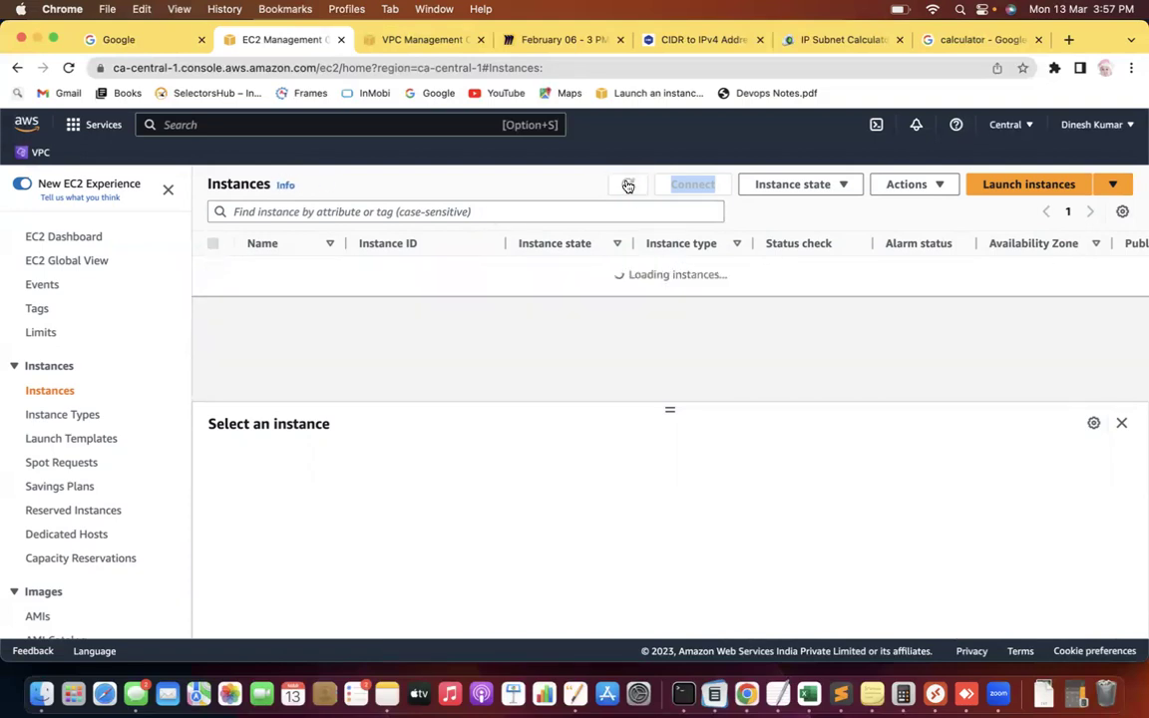
{"action": "left_click", "coordinate": [627, 185]}
{"action": "left_click", "coordinate": [627, 184]}
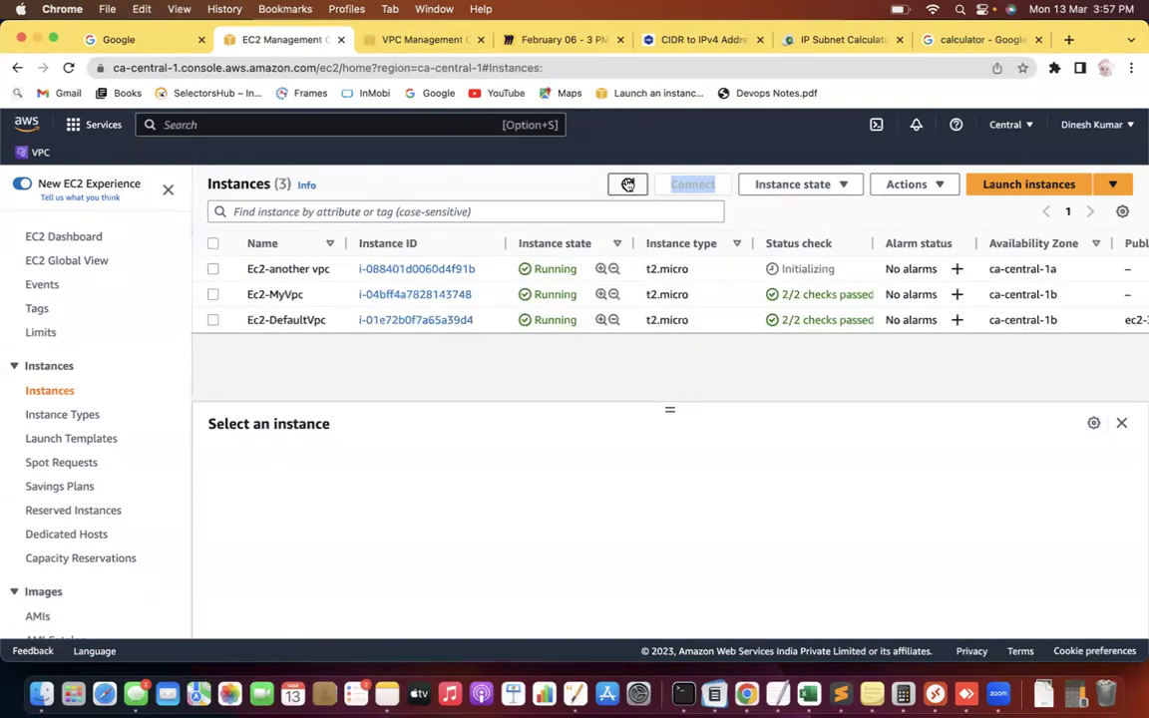
Step: Select Ec2-another vpc, check its public IPv4 address and open its networking details in an enlarged pane
{"action": "left_click", "coordinate": [213, 268]}
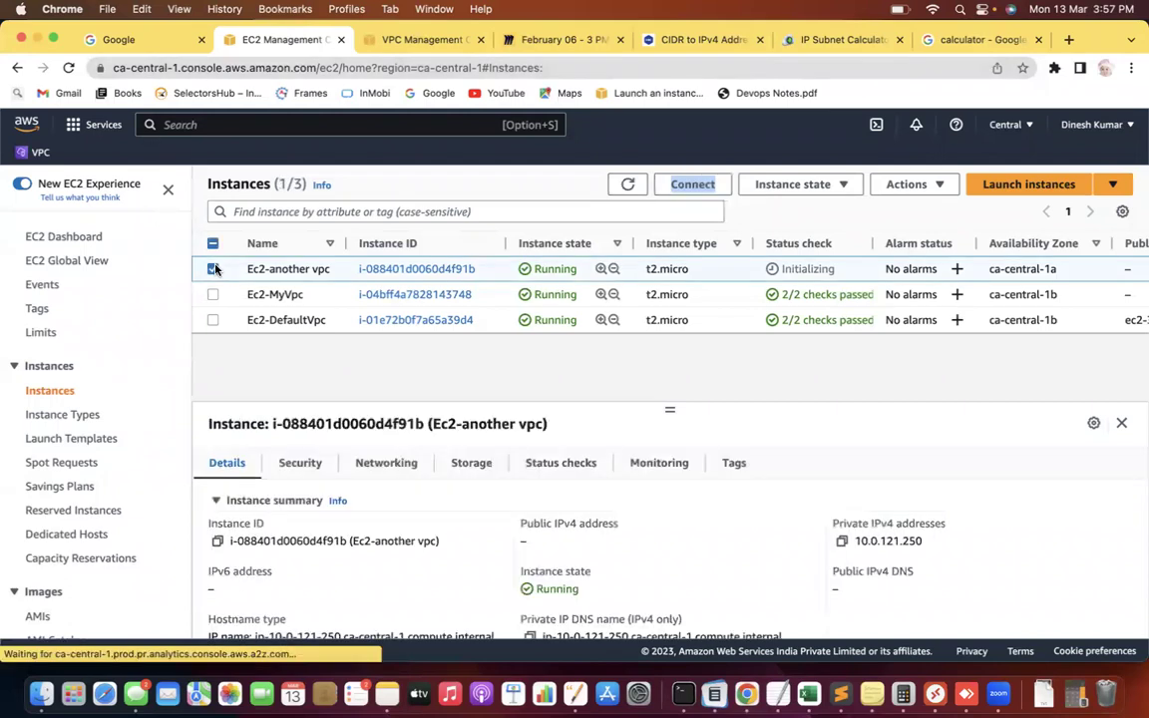
{"action": "left_click_drag", "start_coordinate": [567, 545], "coordinate": [492, 545]}
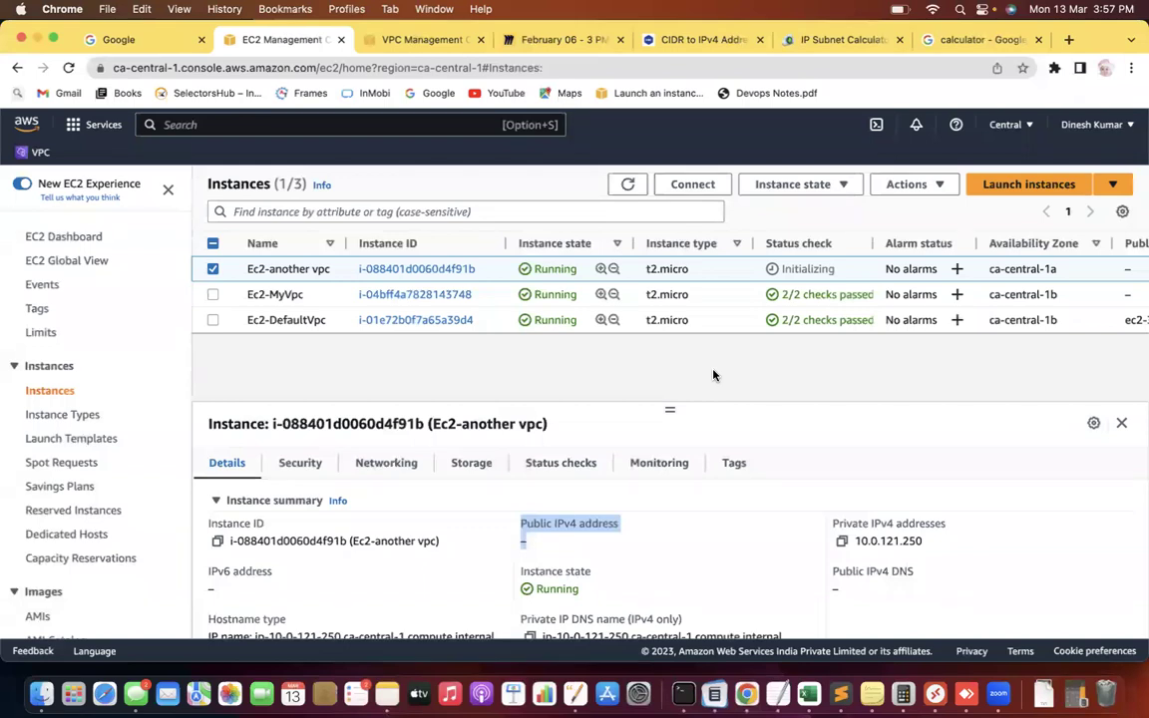
{"action": "left_click", "coordinate": [379, 467]}
{"action": "scroll", "coordinate": [564, 361], "scroll_direction": "down", "scroll_amount": 3}
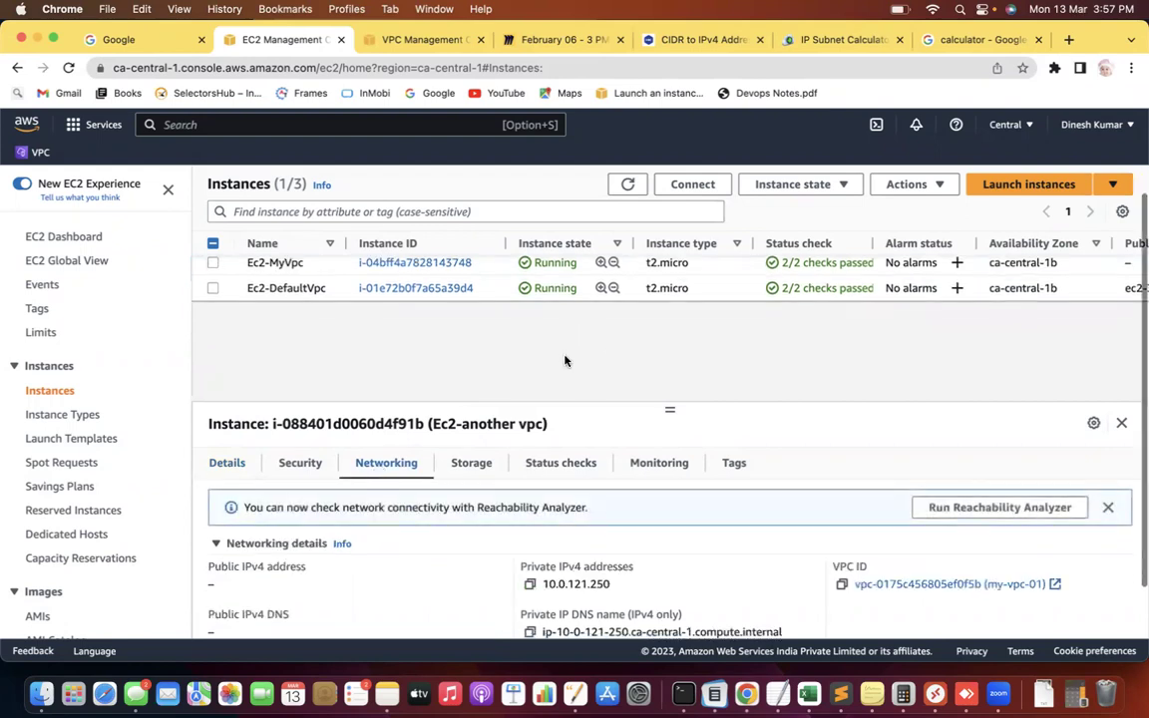
{"action": "left_click_drag", "start_coordinate": [664, 344], "coordinate": [664, 338]}
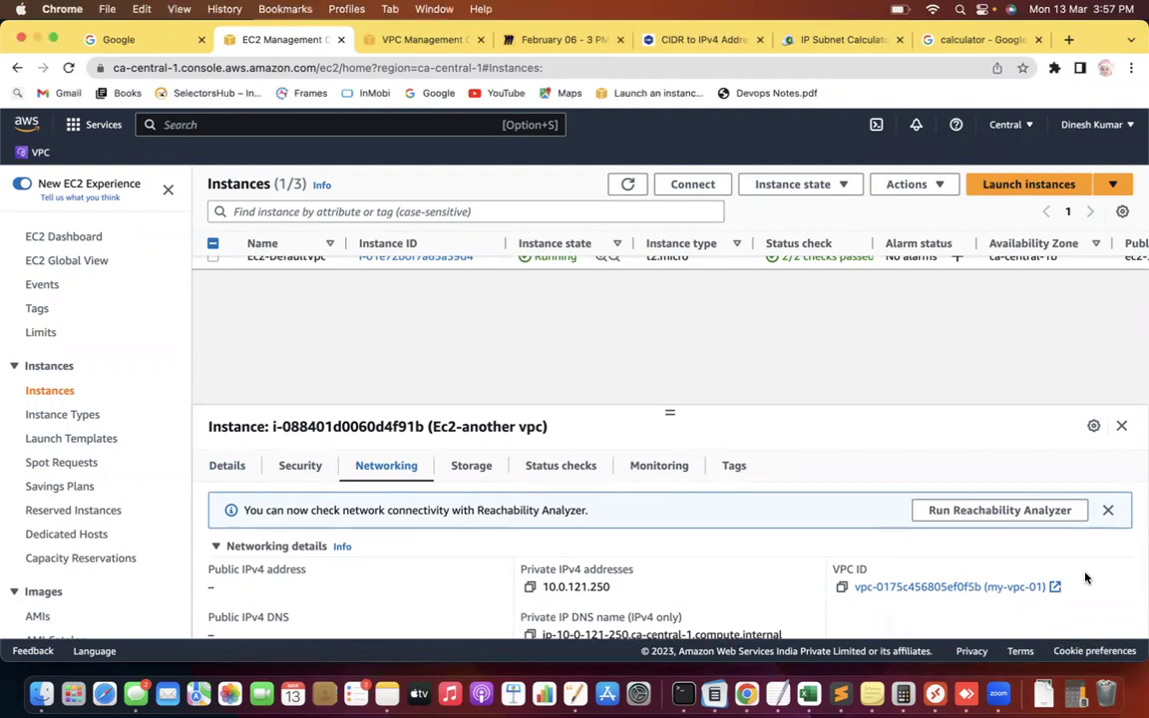
{"action": "left_click_drag", "start_coordinate": [670, 442], "coordinate": [669, 370]}
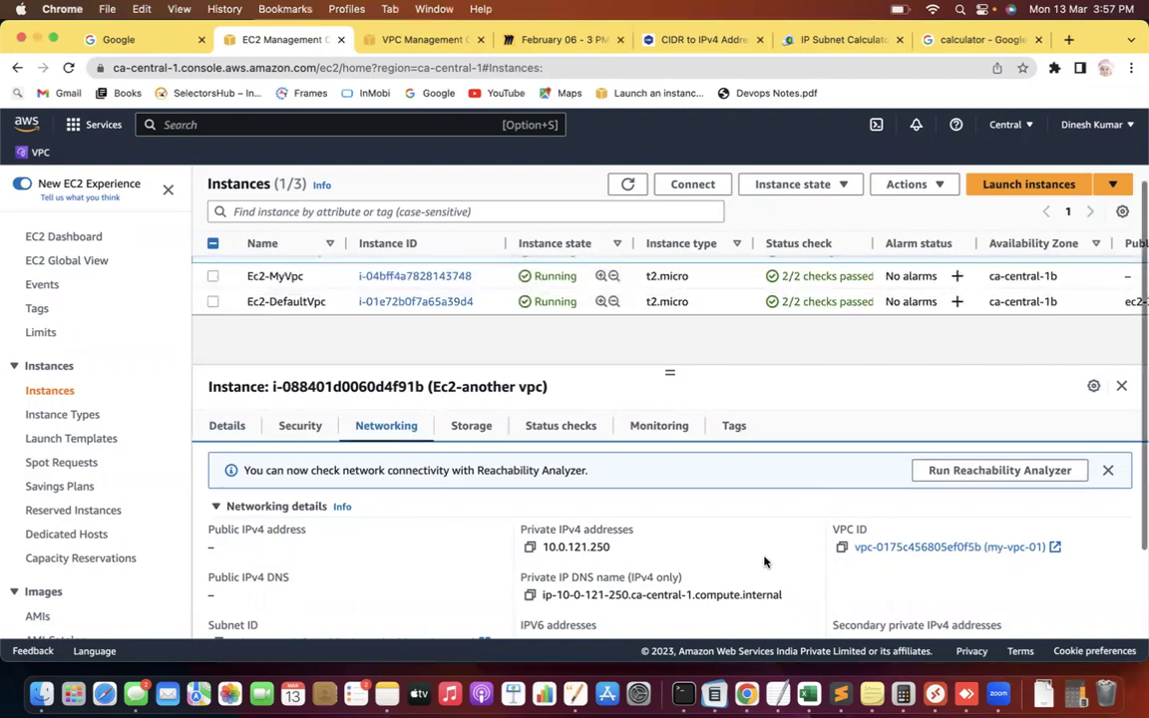
Step: Examine the subnet, network interface and Elastic IP information in the networking details of Ec2-another vpc
{"action": "scroll", "coordinate": [765, 562], "scroll_direction": "down", "scroll_amount": 3}
{"action": "scroll", "coordinate": [764, 562], "scroll_direction": "down", "scroll_amount": 4}
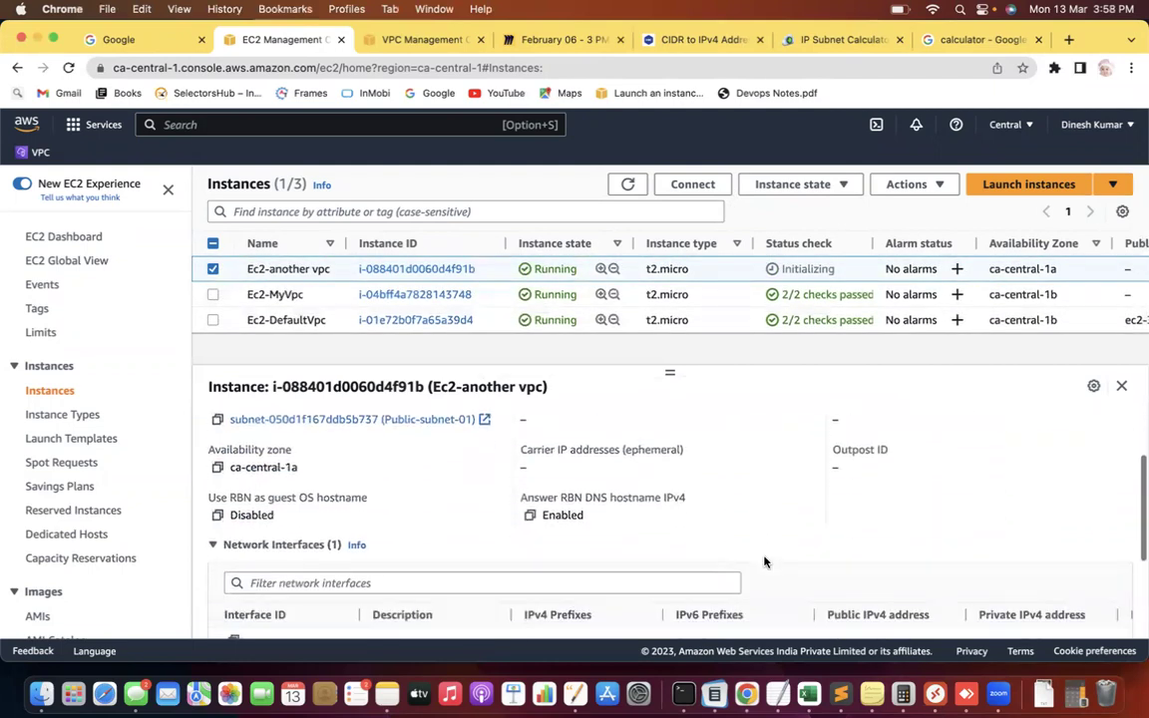
{"action": "scroll", "coordinate": [765, 561], "scroll_direction": "up", "scroll_amount": 4}
{"action": "scroll", "coordinate": [765, 561], "scroll_direction": "up", "scroll_amount": 3}
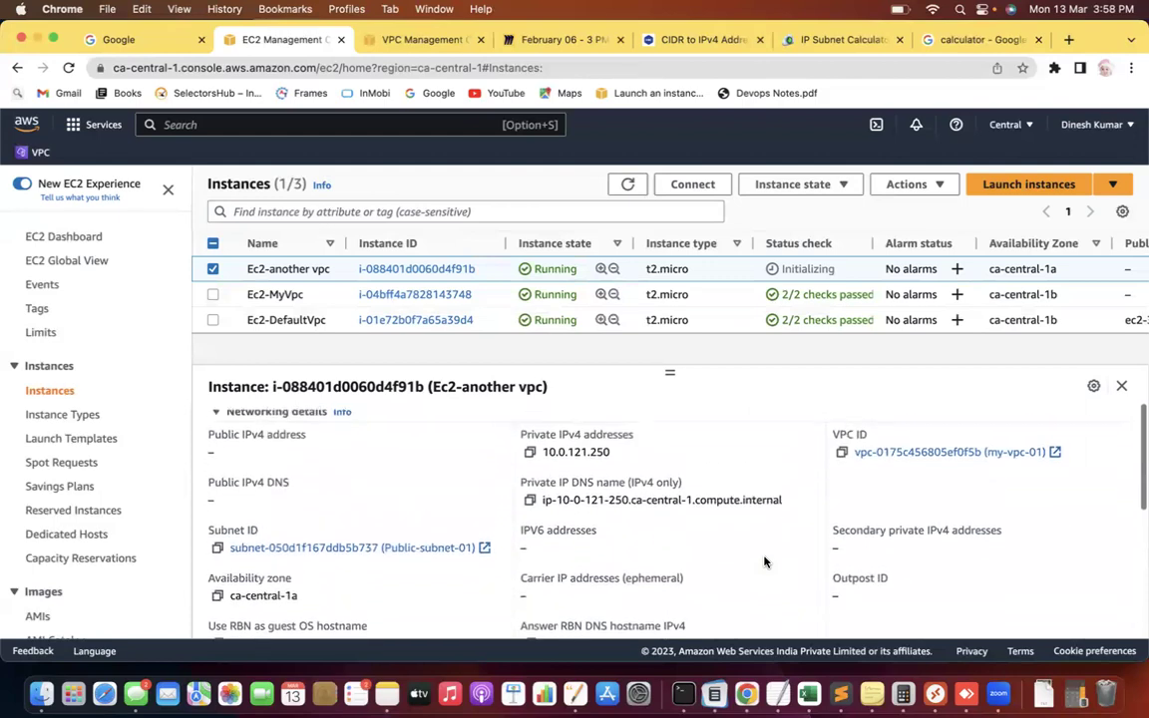
{"action": "scroll", "coordinate": [764, 562], "scroll_direction": "down", "scroll_amount": 2}
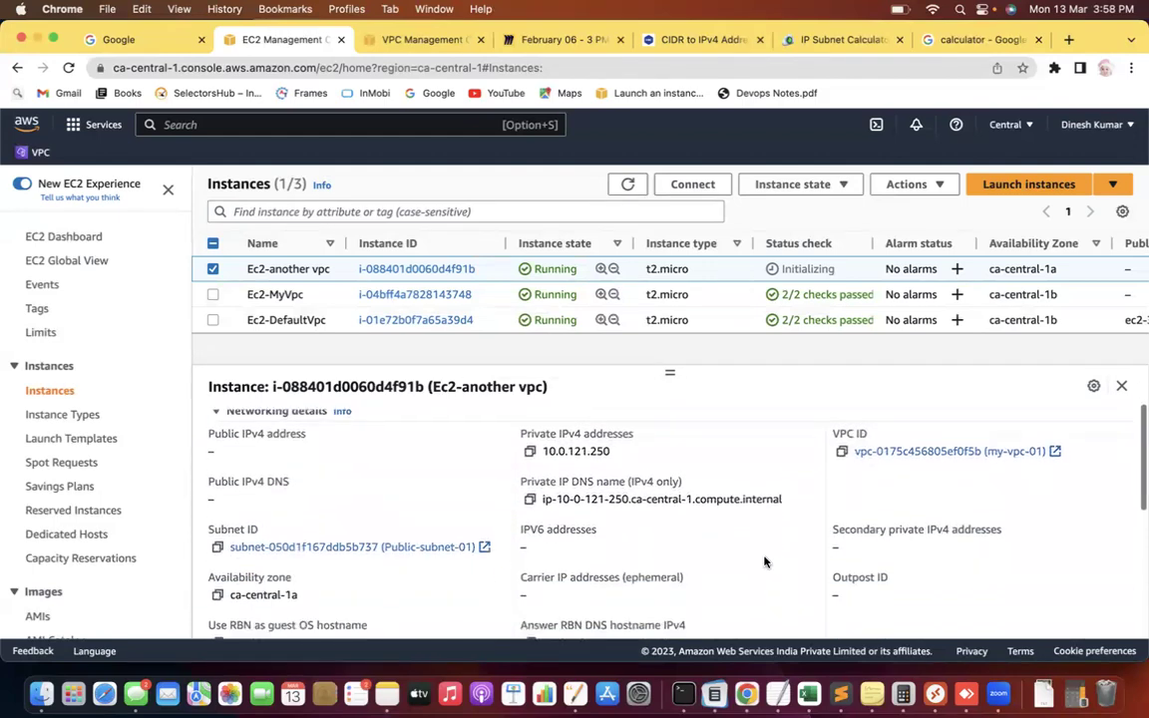
{"action": "scroll", "coordinate": [764, 561], "scroll_direction": "down", "scroll_amount": 3}
{"action": "scroll", "coordinate": [764, 561], "scroll_direction": "down", "scroll_amount": 4}
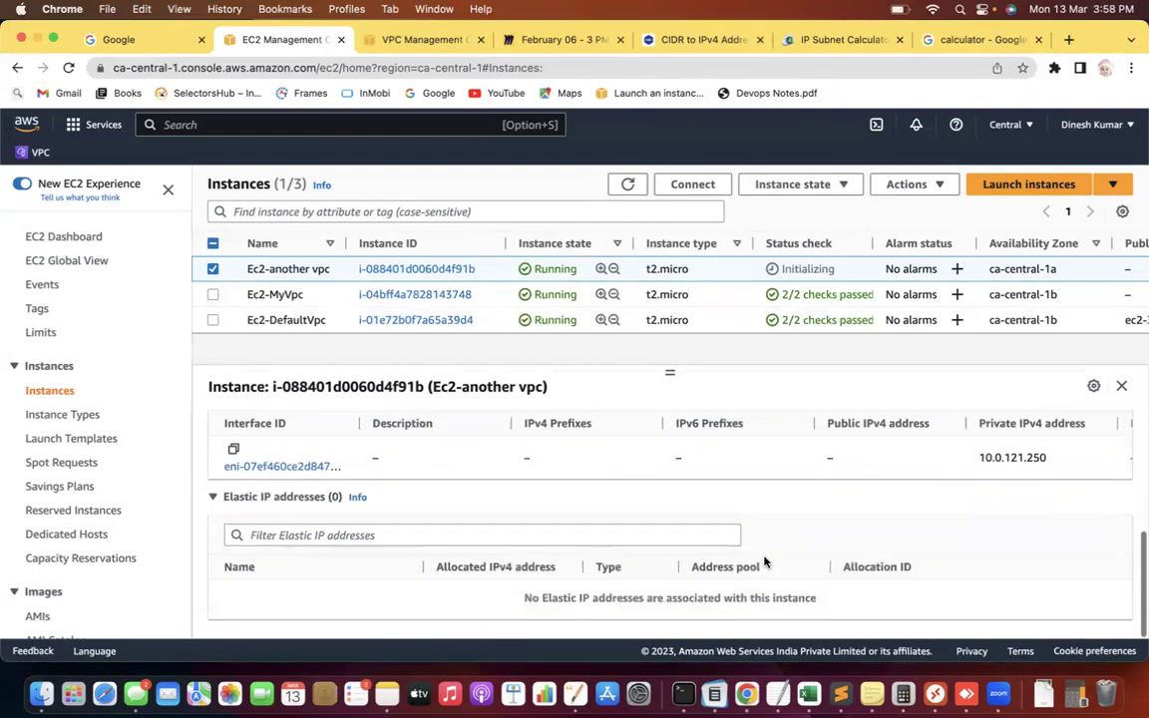
{"action": "scroll", "coordinate": [765, 563], "scroll_direction": "up", "scroll_amount": 2}
{"action": "scroll", "coordinate": [764, 561], "scroll_direction": "up", "scroll_amount": 5}
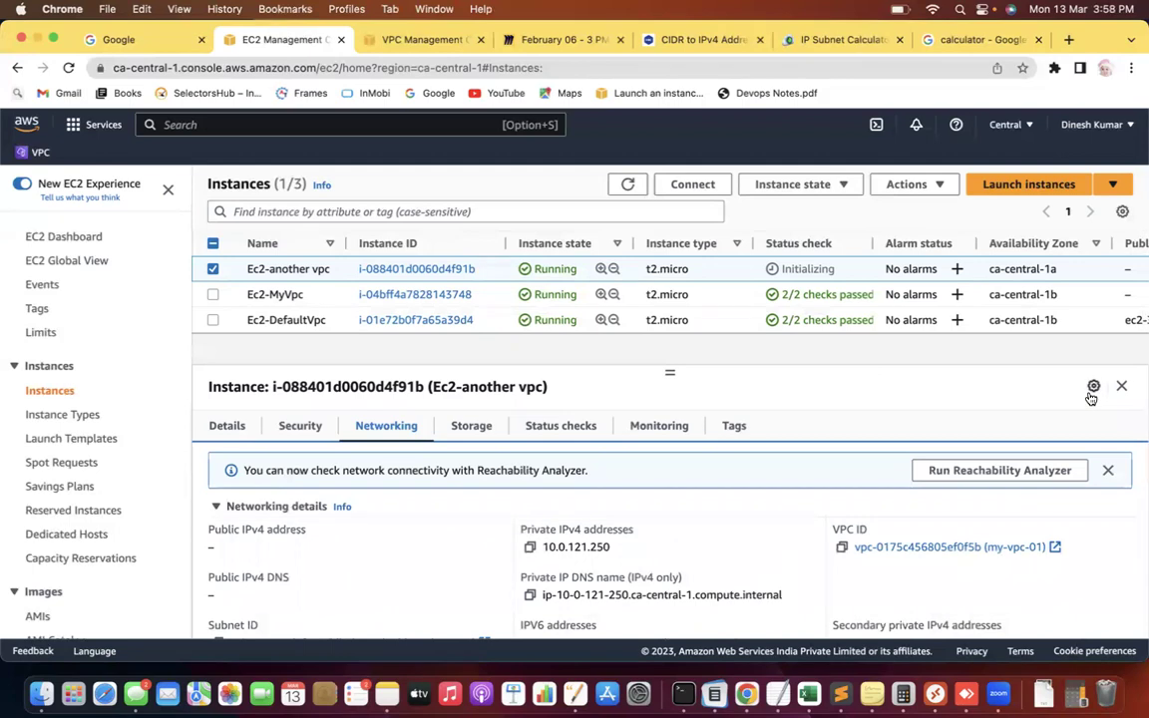
Step: Look through the networking actions available for Ec2-another vpc and close them without choosing one
{"action": "left_click", "coordinate": [943, 186]}
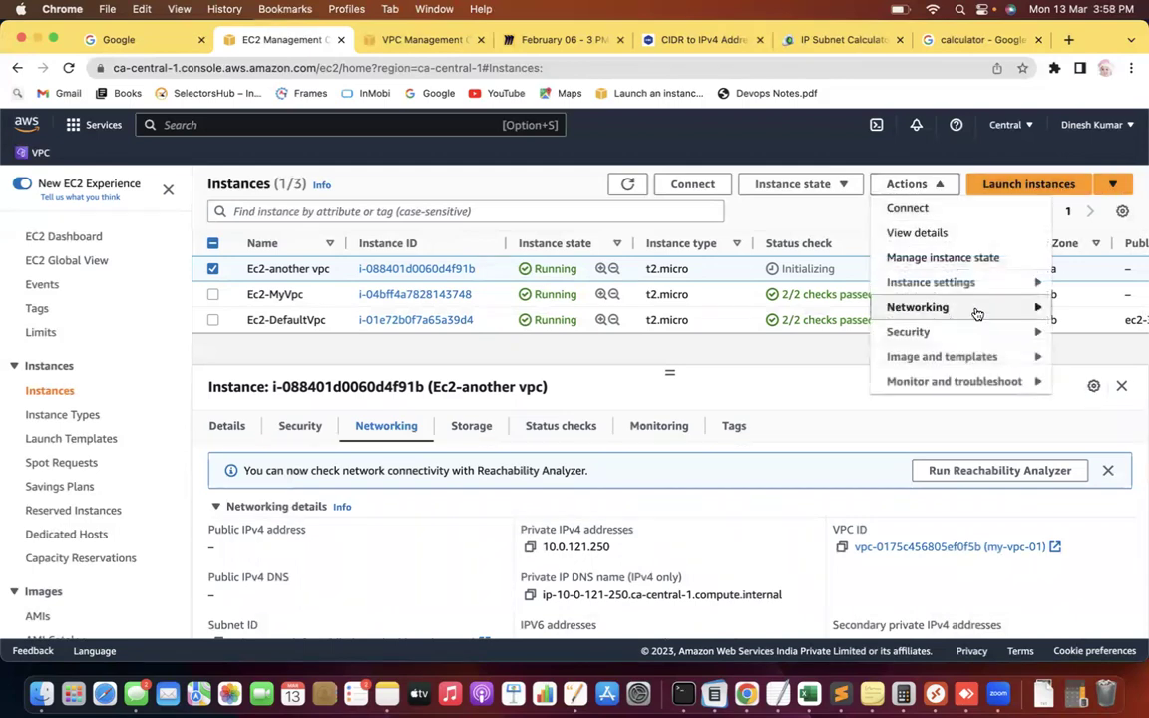
{"action": "left_click", "coordinate": [1022, 308]}
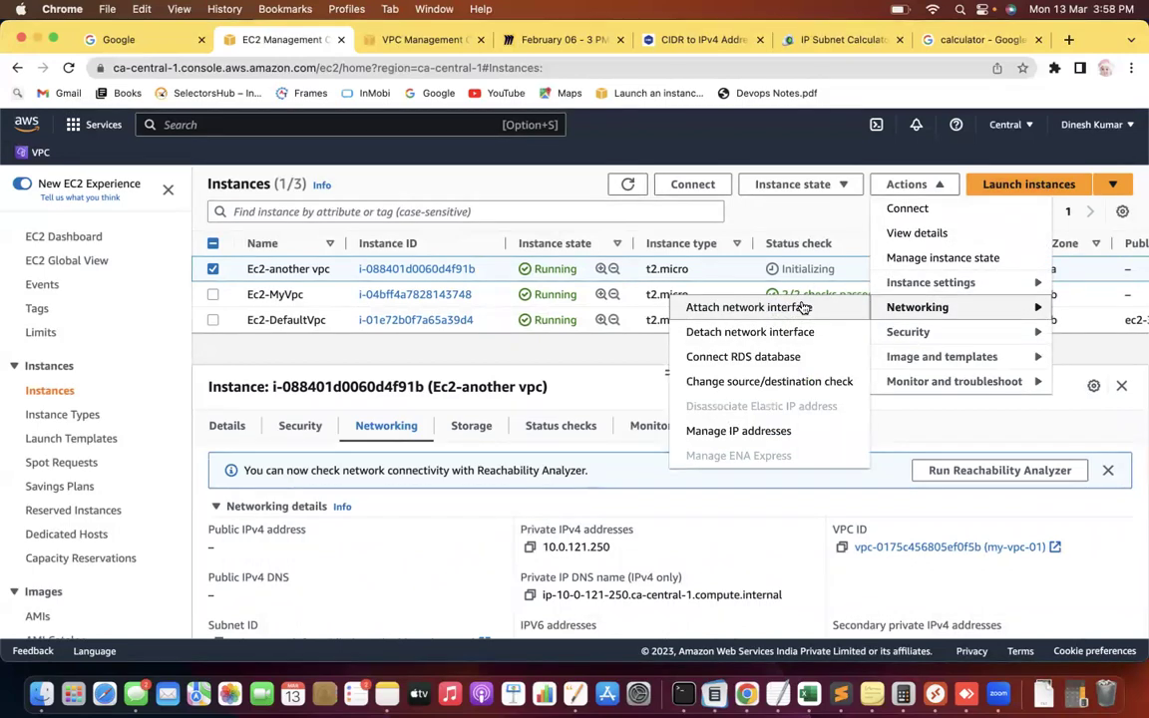
{"action": "left_click", "coordinate": [960, 248]}
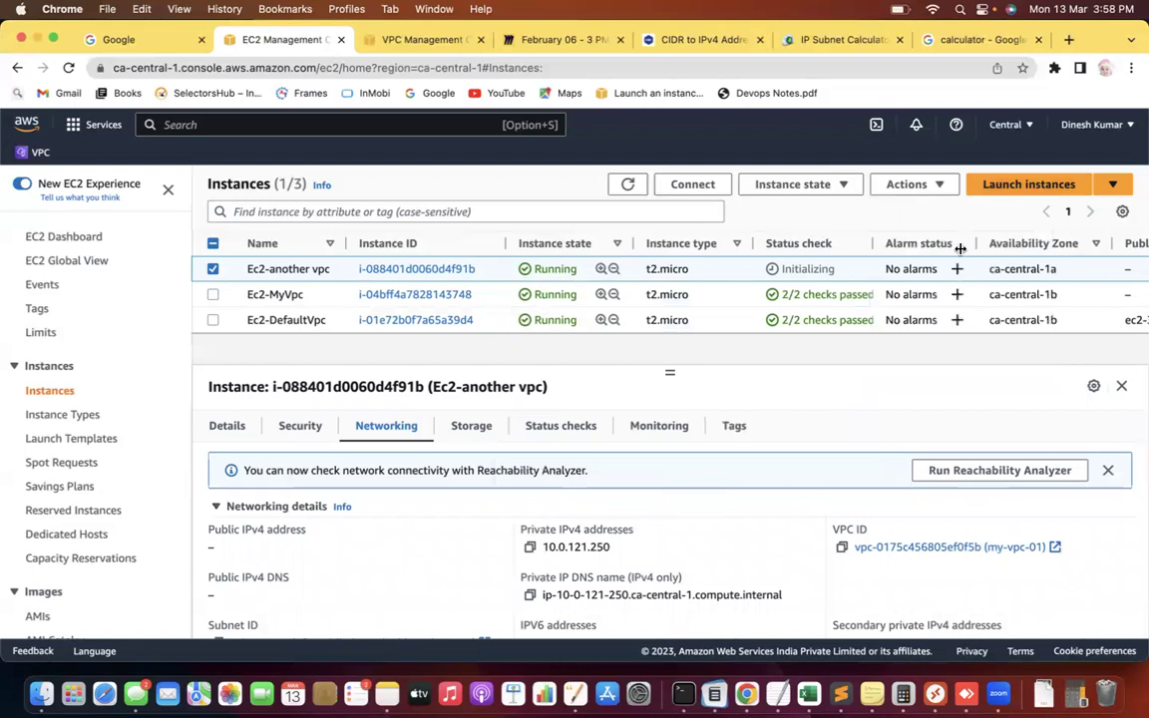
Step: Terminate the Ec2-another vpc instance and confirm the termination
{"action": "left_click", "coordinate": [836, 185]}
{"action": "left_click", "coordinate": [826, 309]}
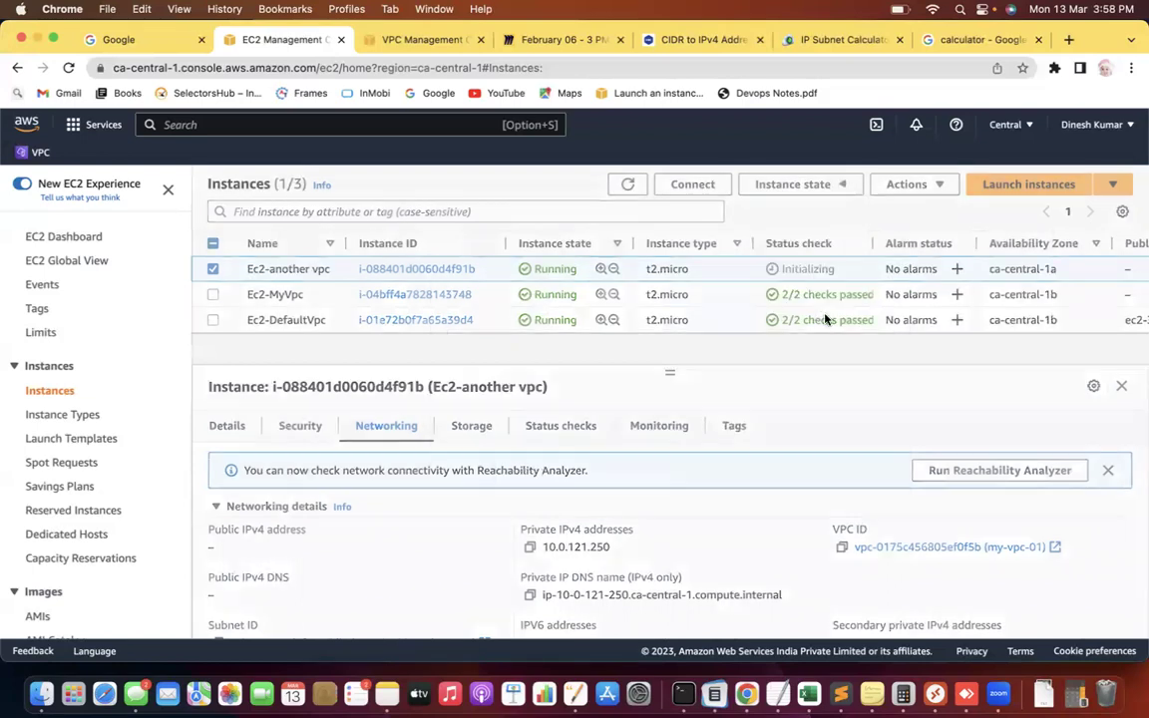
{"action": "left_click", "coordinate": [843, 516]}
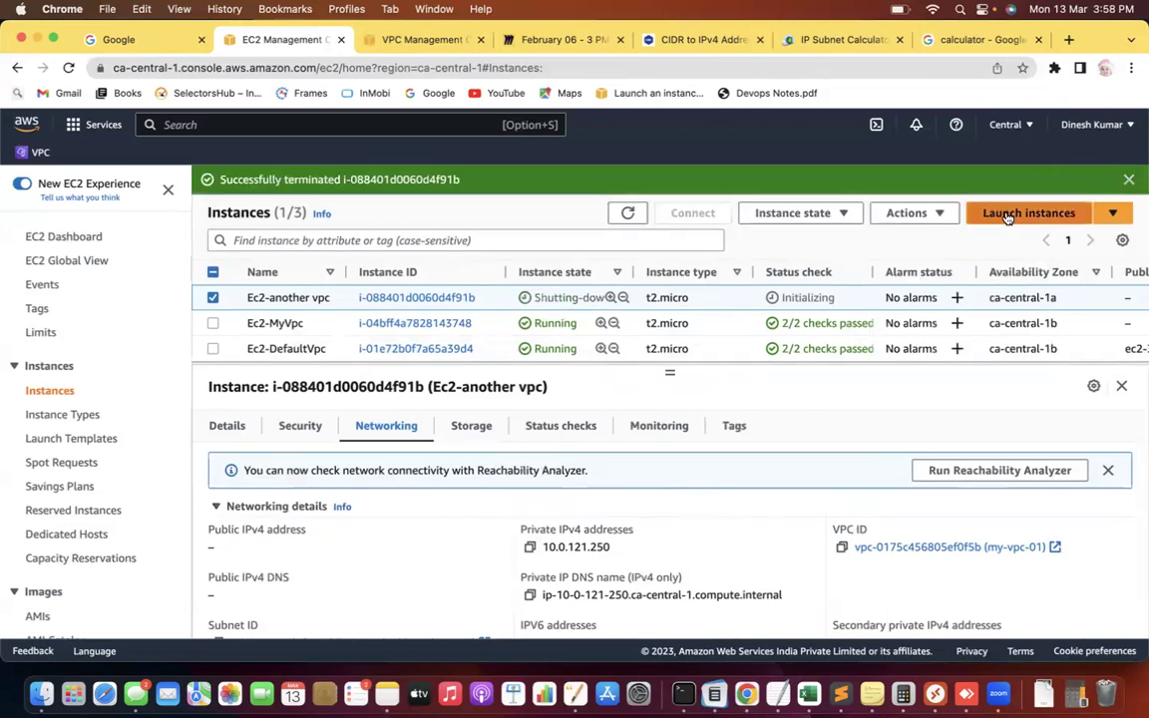
Step: Start launching a new EC2 instance named "Ec2-public subnet", keeping the preset AMI and t2.micro instance type
{"action": "left_click", "coordinate": [1029, 212]}
{"action": "left_click", "coordinate": [219, 411]}
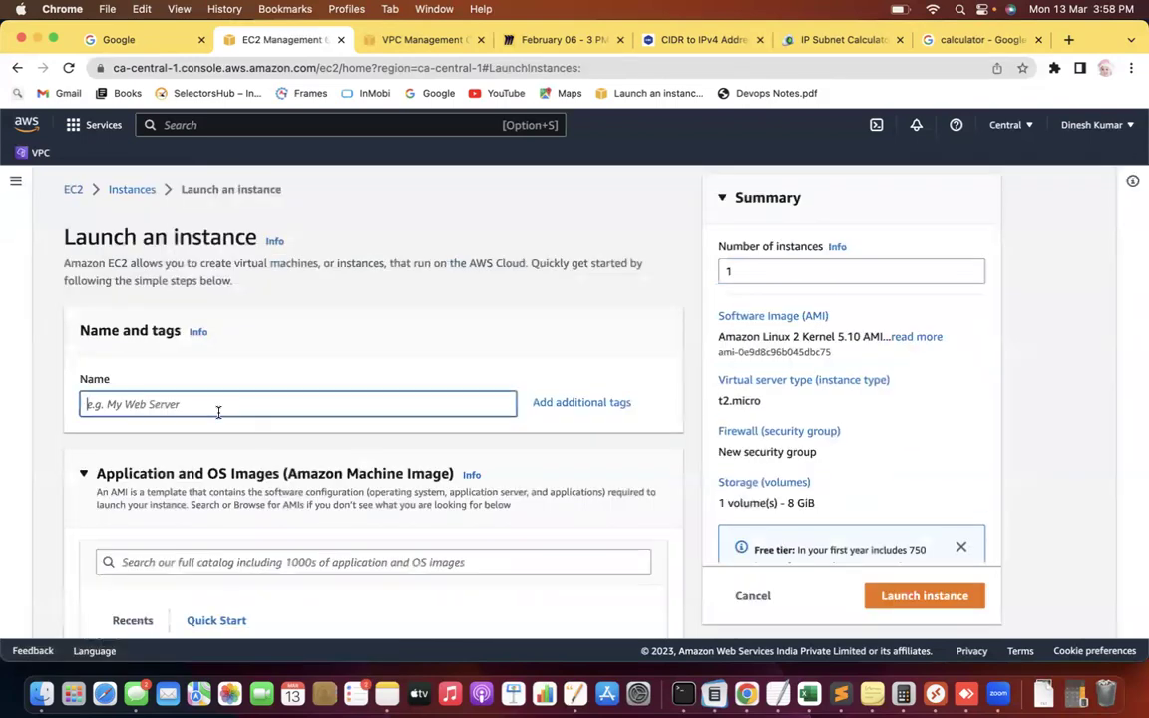
{"action": "type", "text": "Ec2-p"}
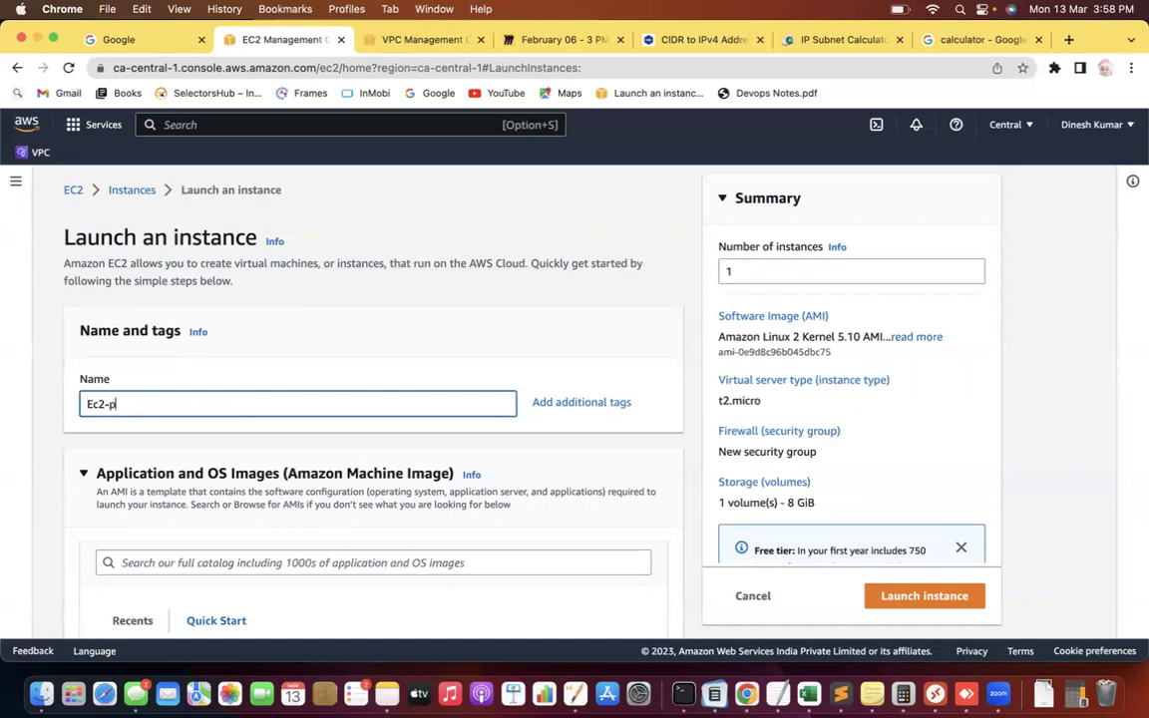
{"action": "type", "text": "ublic subnet"}
{"action": "left_click", "coordinate": [449, 344]}
{"action": "scroll", "coordinate": [449, 345], "scroll_direction": "down", "scroll_amount": 1}
{"action": "scroll", "coordinate": [449, 345], "scroll_direction": "down", "scroll_amount": 10}
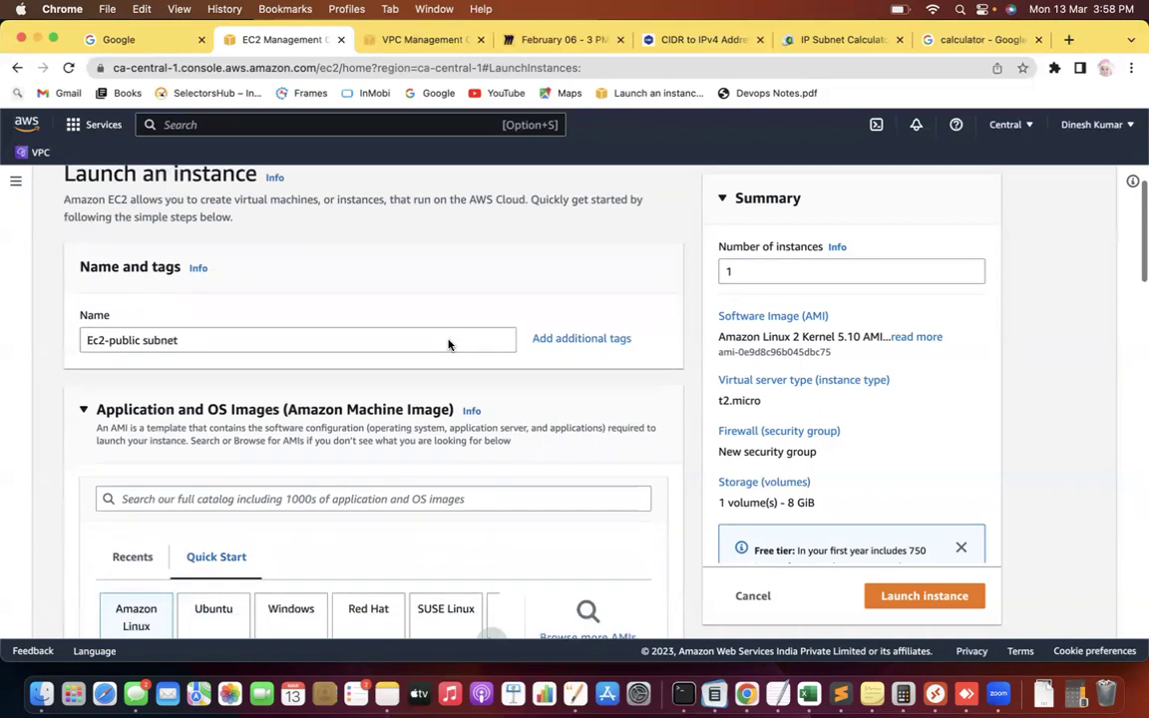
{"action": "scroll", "coordinate": [449, 344], "scroll_direction": "down", "scroll_amount": 10}
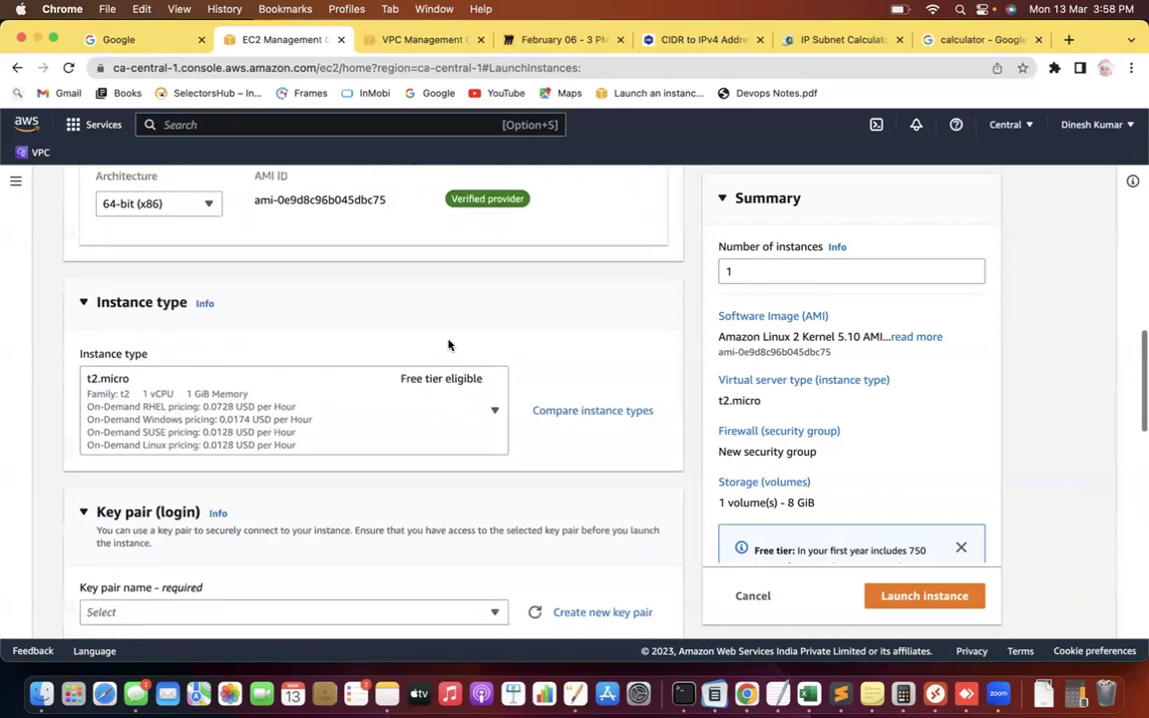
Step: Set the key pair choice for the new instance to proceed without a key pair
{"action": "left_click", "coordinate": [394, 331]}
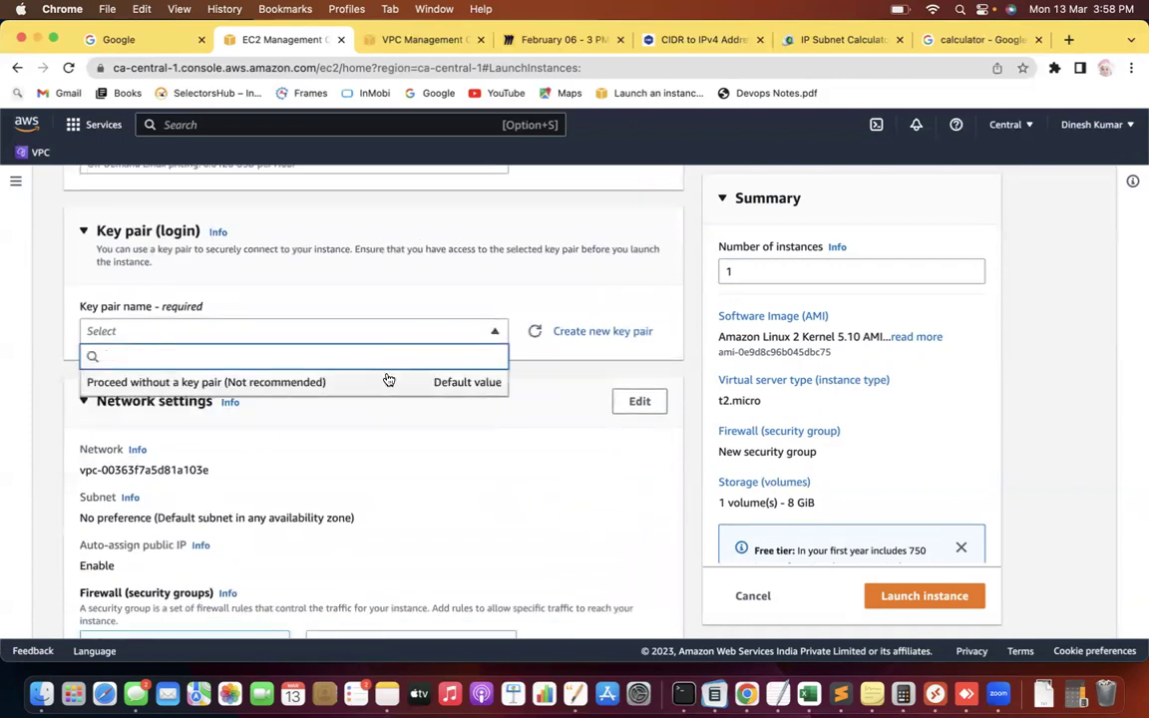
{"action": "left_click", "coordinate": [385, 380]}
{"action": "left_click", "coordinate": [388, 380]}
{"action": "left_click", "coordinate": [387, 380]}
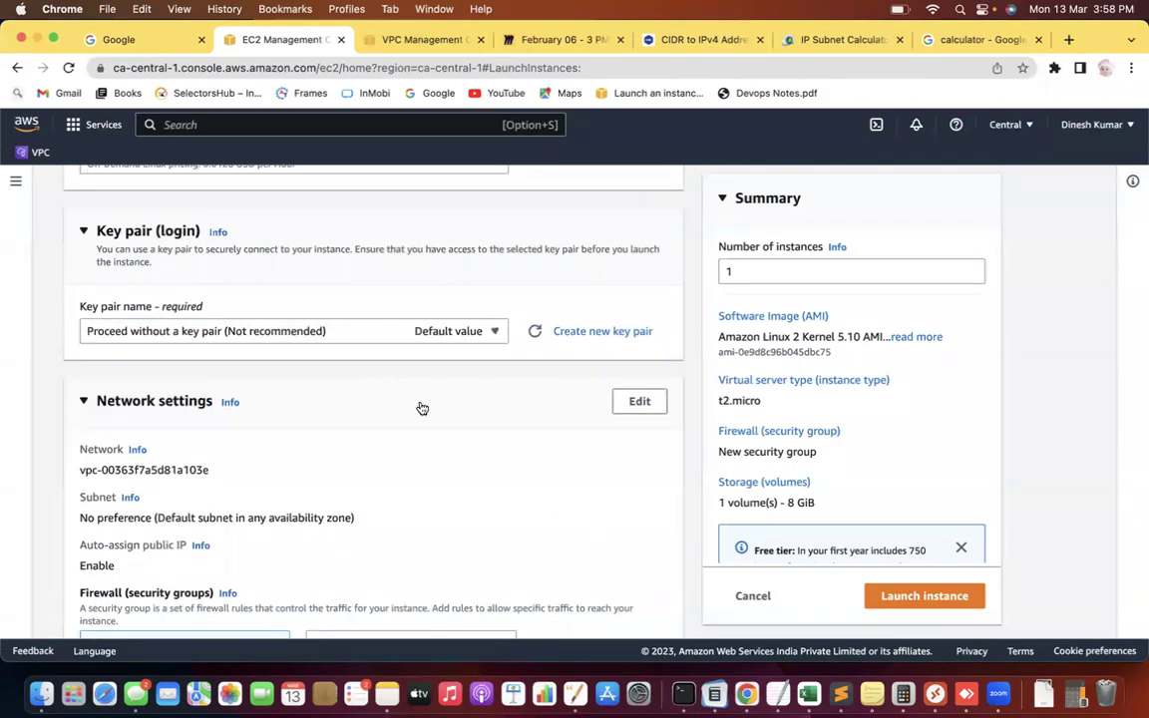
Step: Edit the instance's network settings to use the my-vpc-01 VPC with its preset subnet Public-subnet-01
{"action": "left_click", "coordinate": [419, 405]}
{"action": "scroll", "coordinate": [421, 405], "scroll_direction": "down", "scroll_amount": 3}
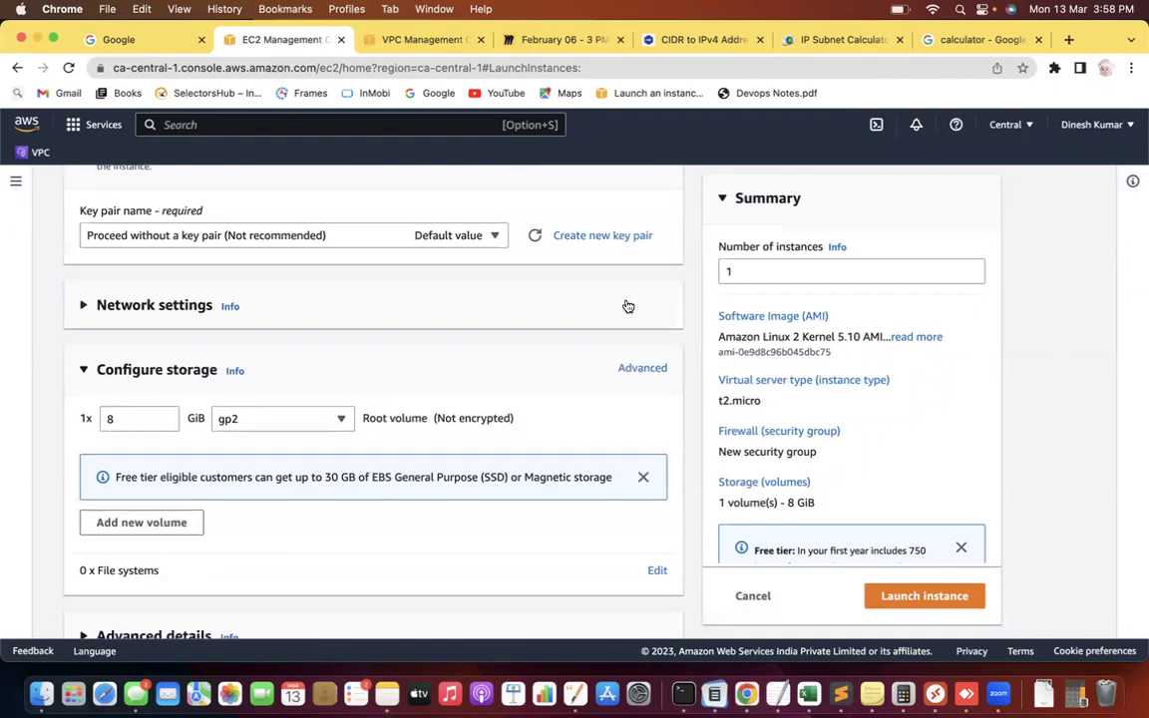
{"action": "left_click", "coordinate": [108, 304]}
{"action": "left_click", "coordinate": [378, 384]}
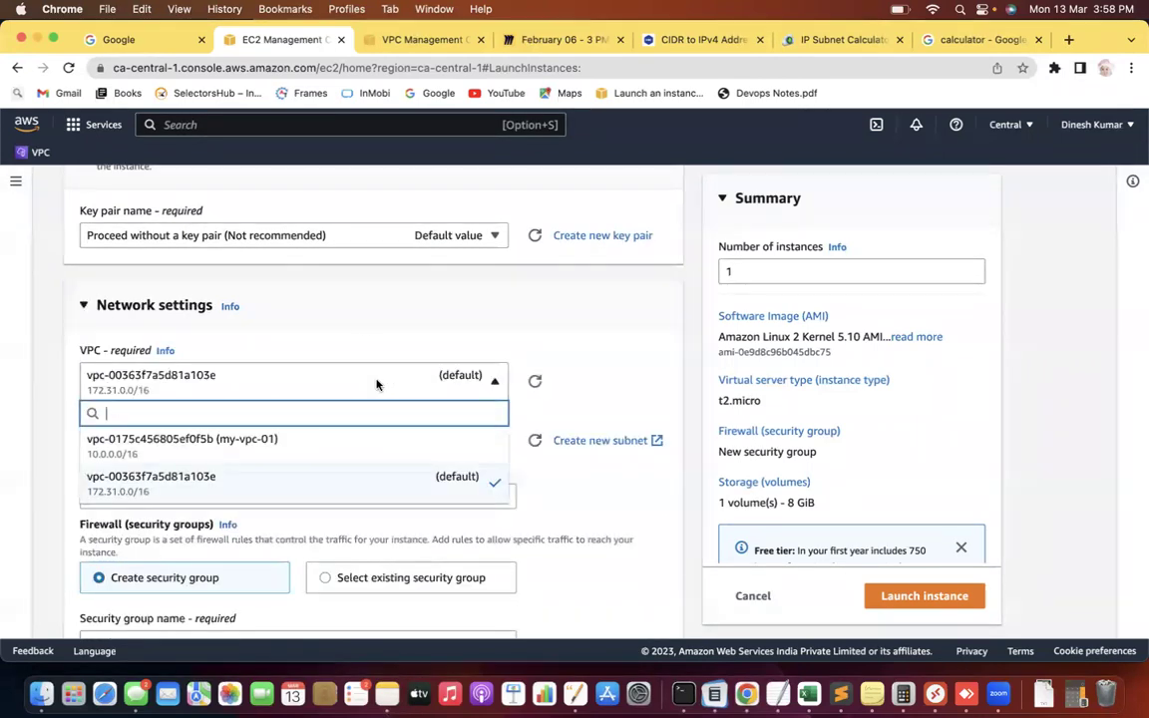
{"action": "left_click", "coordinate": [325, 438]}
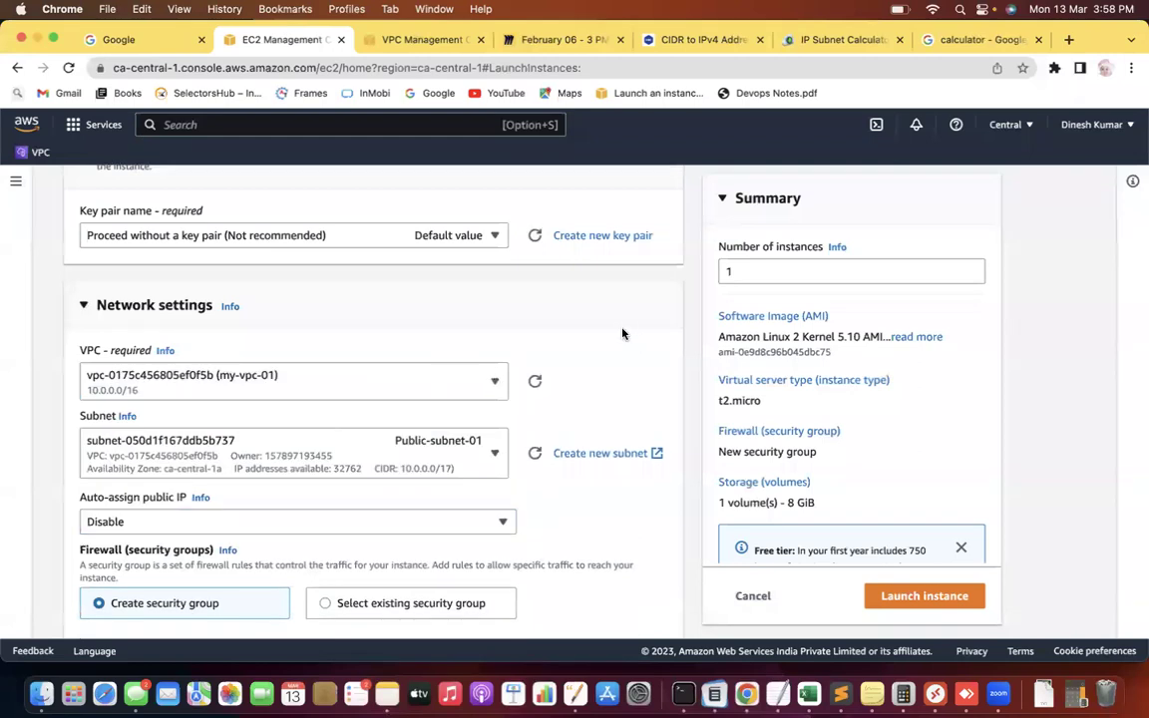
Step: Enable auto-assignment of a public IP for the new instance
{"action": "scroll", "coordinate": [623, 334], "scroll_direction": "down", "scroll_amount": 3}
{"action": "scroll", "coordinate": [514, 373], "scroll_direction": "down", "scroll_amount": 3}
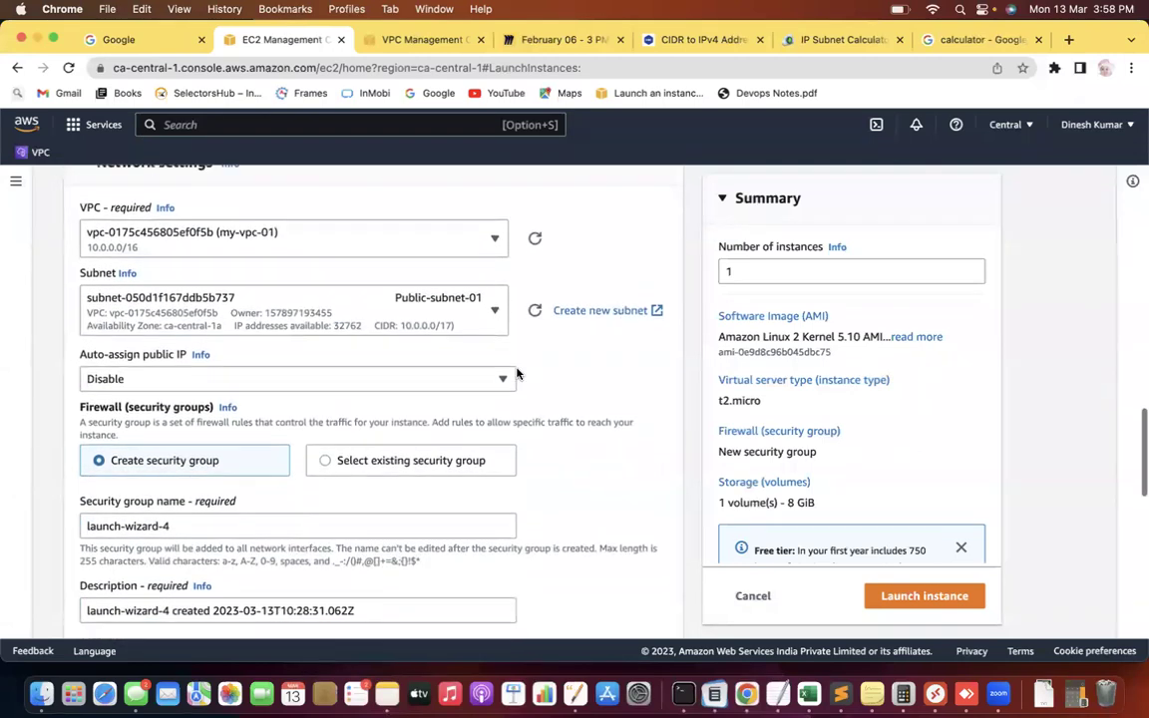
{"action": "left_click_drag", "start_coordinate": [95, 245], "coordinate": [156, 243]}
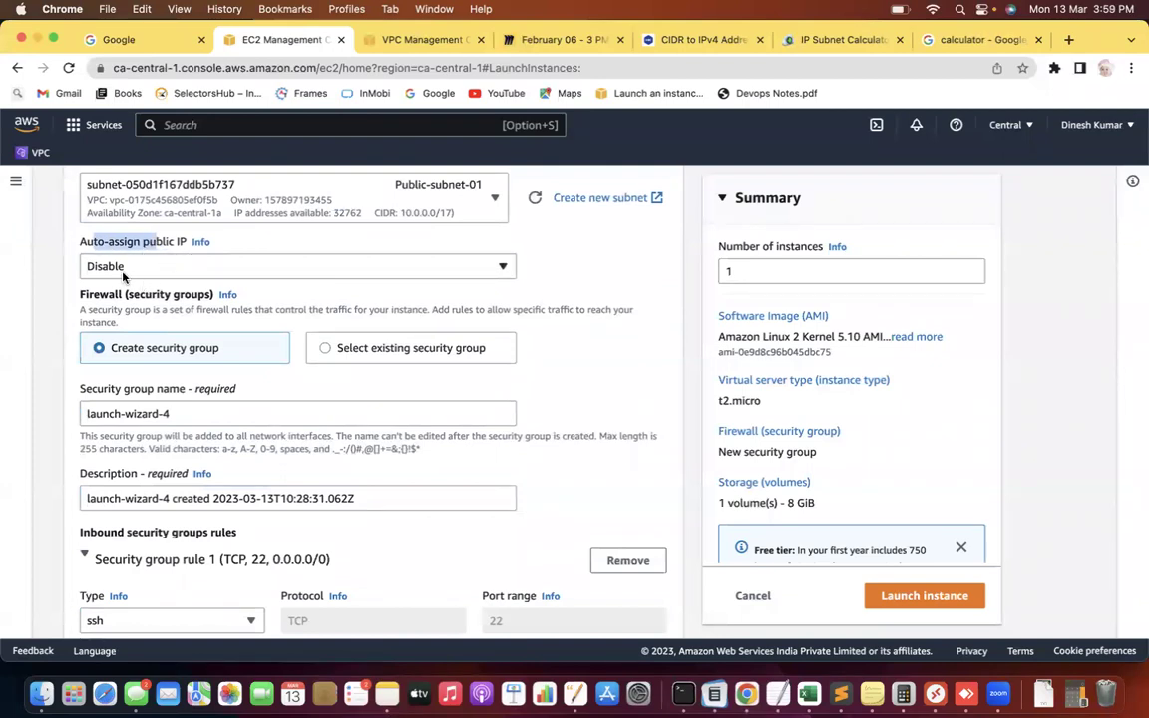
{"action": "left_click", "coordinate": [147, 267]}
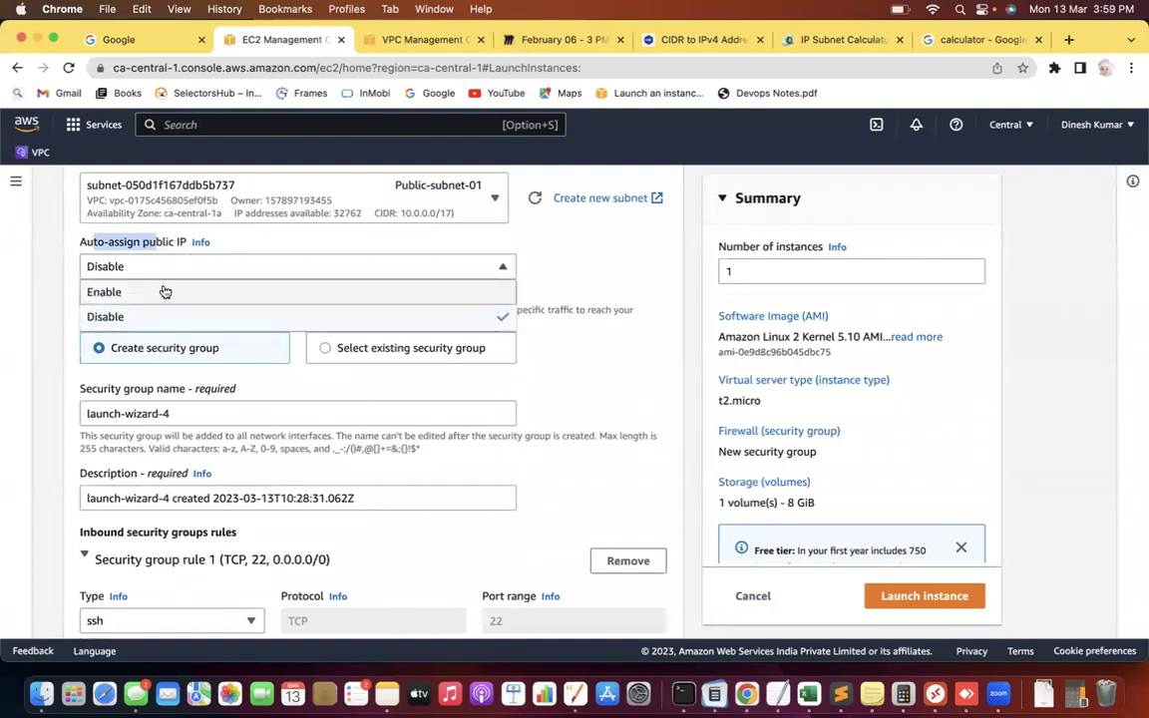
{"action": "left_click", "coordinate": [140, 292]}
Step: Launch the Ec2-public subnet instance, keeping the preset security group and storage settings
{"action": "scroll", "coordinate": [599, 253], "scroll_direction": "down", "scroll_amount": 5}
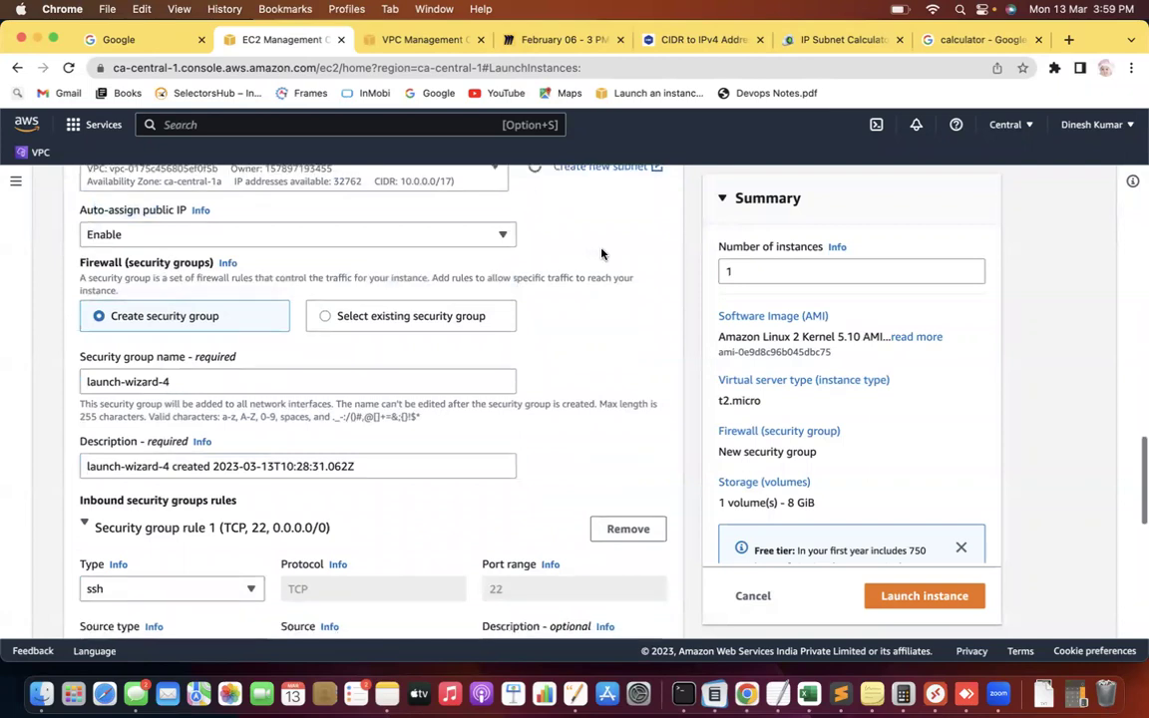
{"action": "scroll", "coordinate": [602, 253], "scroll_direction": "down", "scroll_amount": 4}
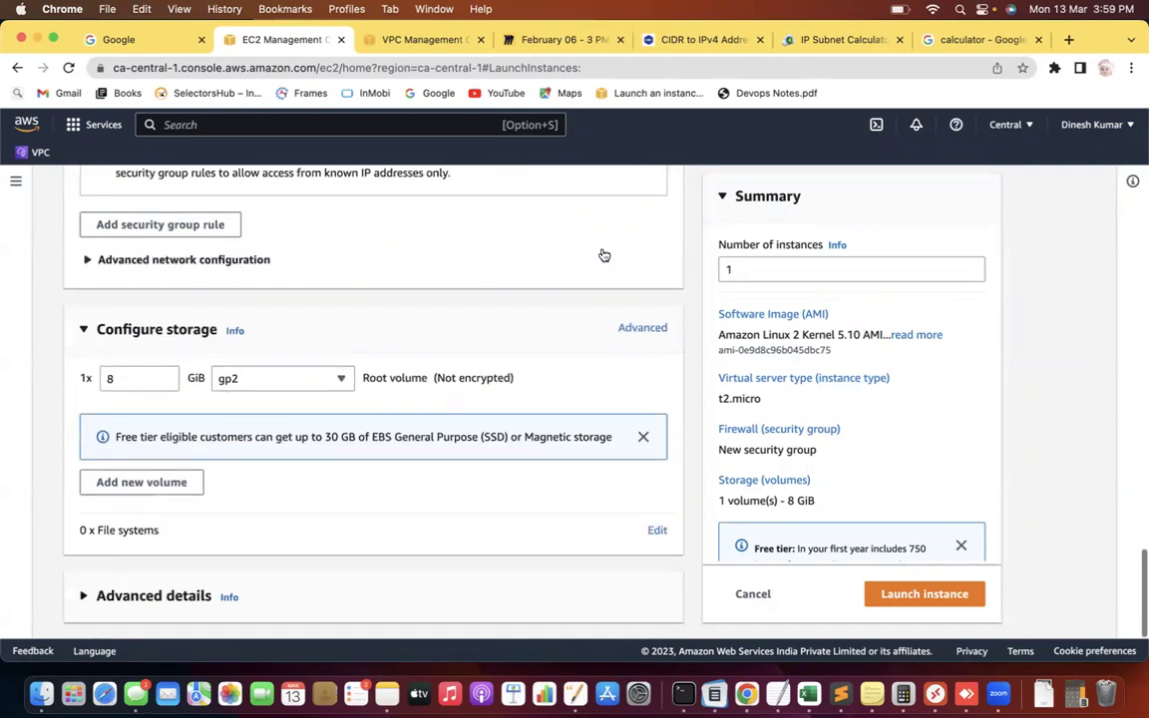
{"action": "left_click", "coordinate": [898, 593]}
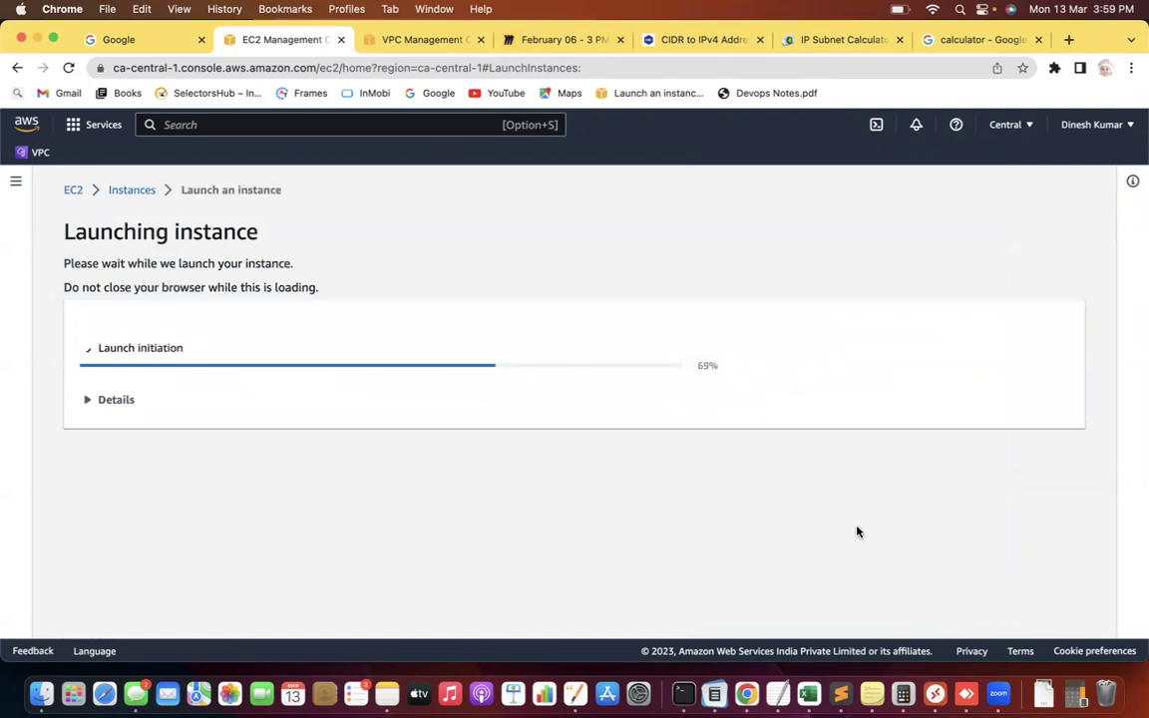
{"action": "scroll", "coordinate": [831, 308], "scroll_direction": "down", "scroll_amount": 2}
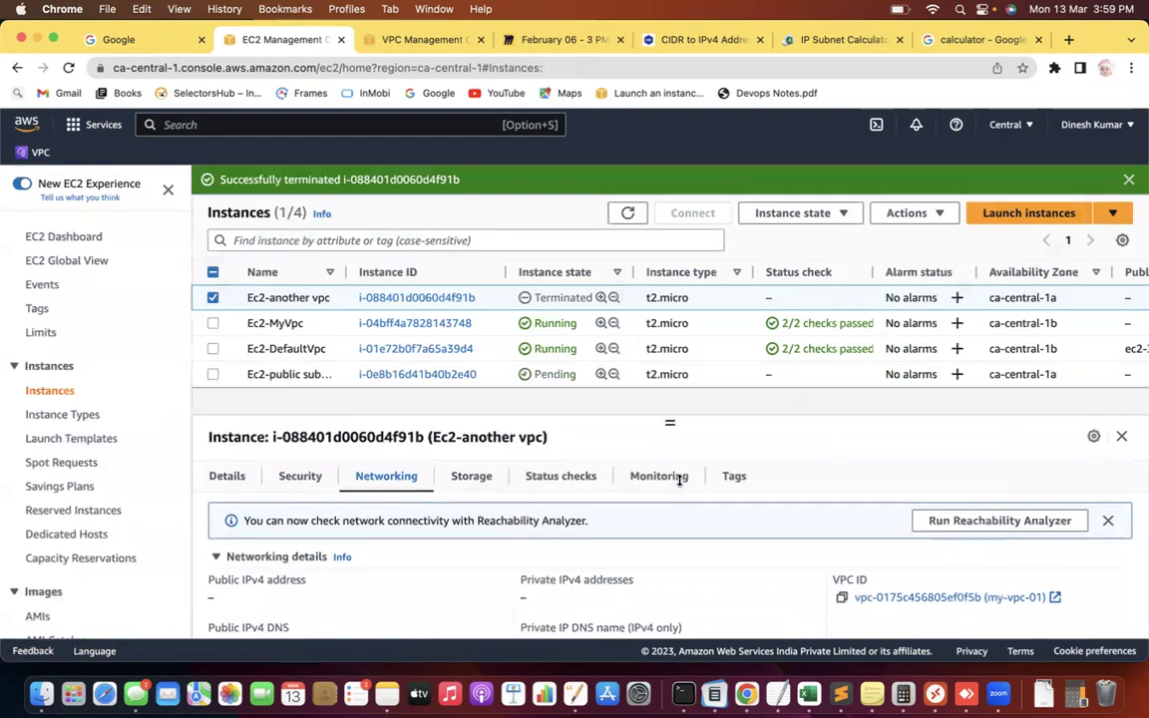
Step: Refresh the instances list and examine the public and private IPv4 addresses in the details of Ec2-public subnet
{"action": "left_click_drag", "start_coordinate": [670, 423], "coordinate": [686, 521]}
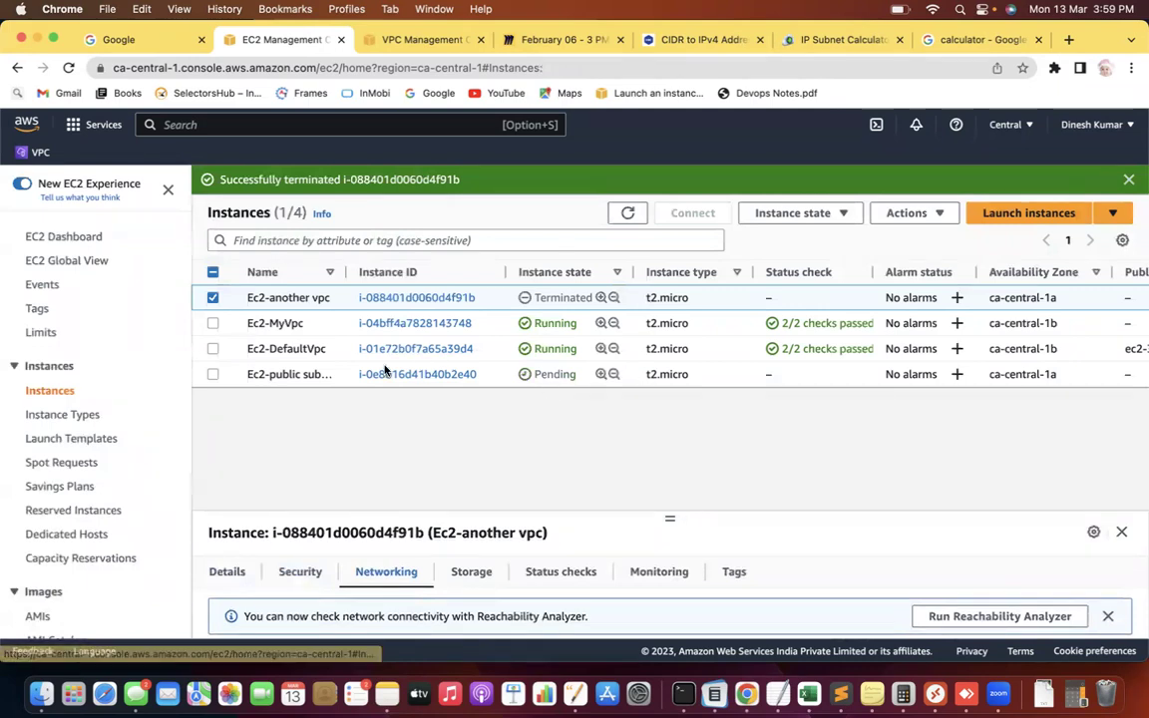
{"action": "left_click", "coordinate": [212, 297]}
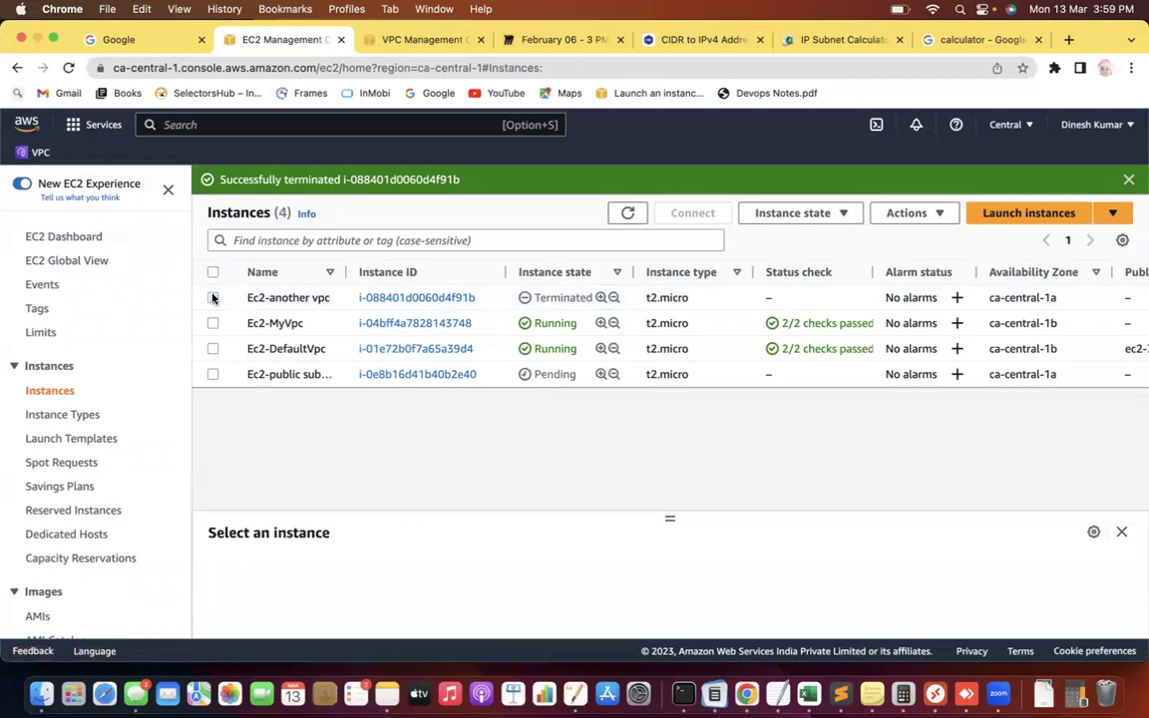
{"action": "left_click", "coordinate": [213, 375]}
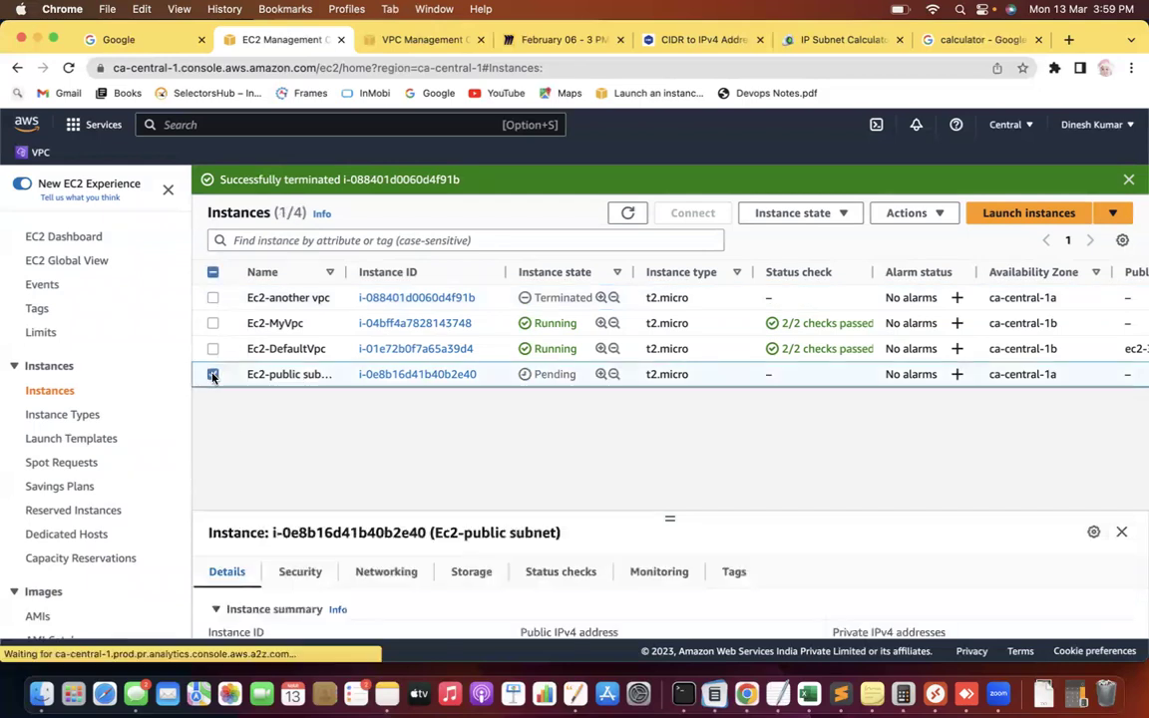
{"action": "left_click", "coordinate": [630, 209]}
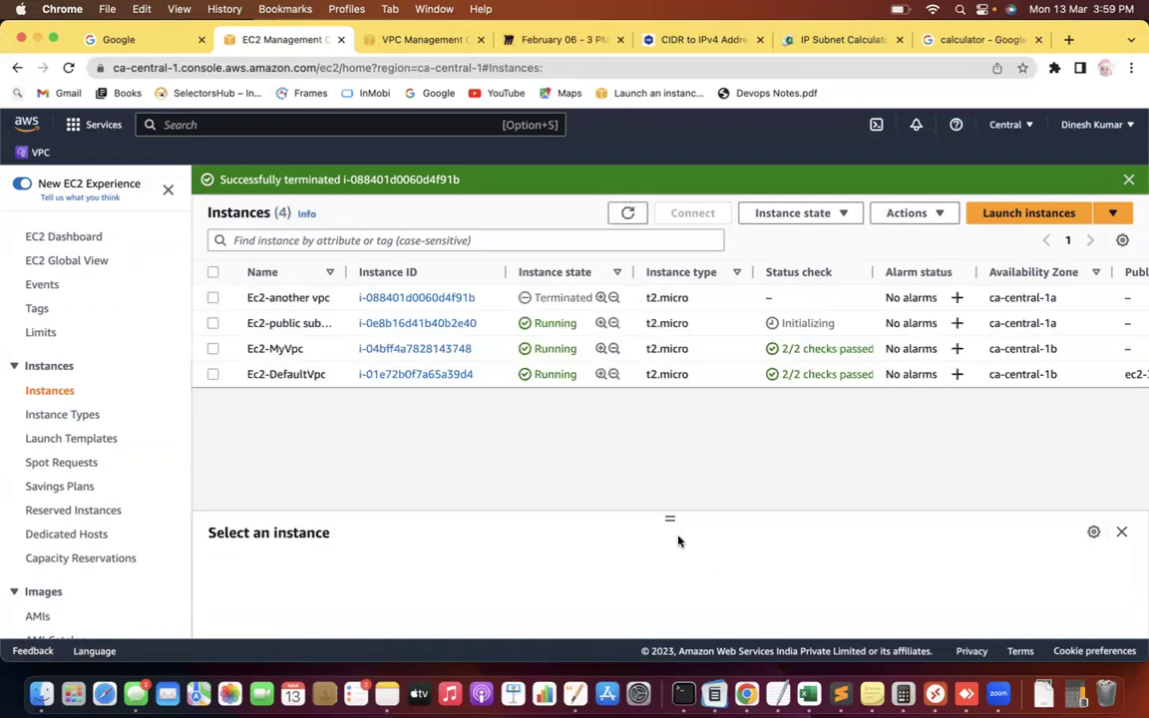
{"action": "left_click_drag", "start_coordinate": [671, 509], "coordinate": [669, 409]}
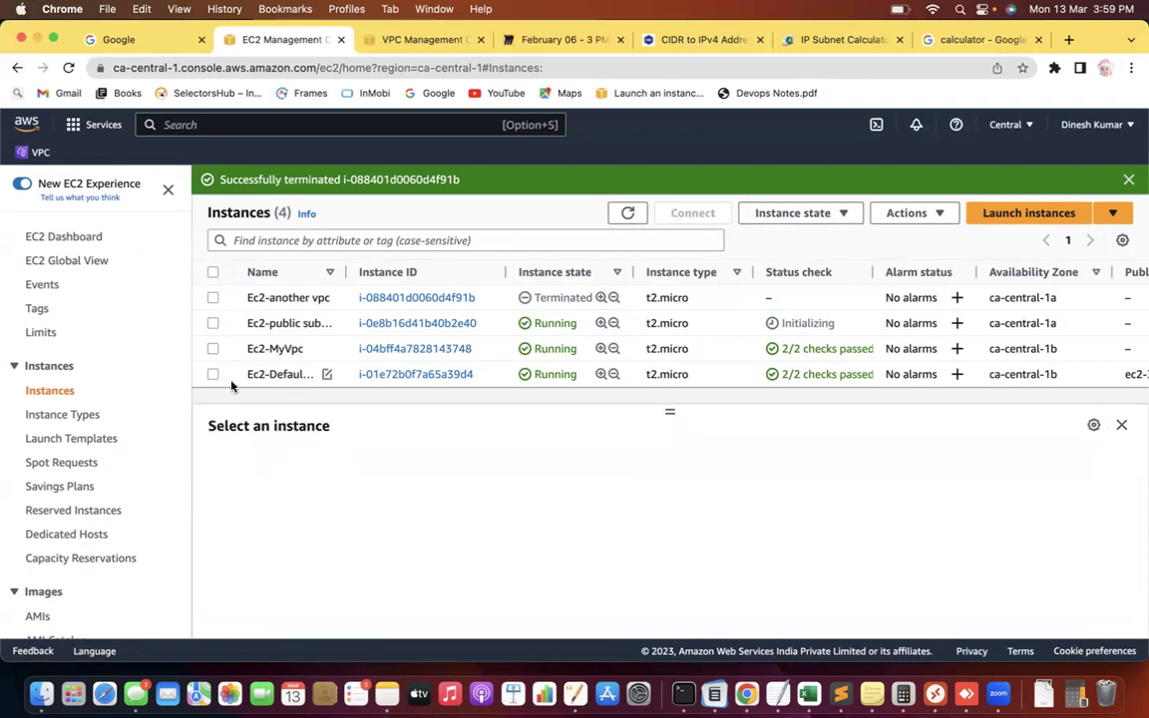
{"action": "left_click", "coordinate": [214, 323]}
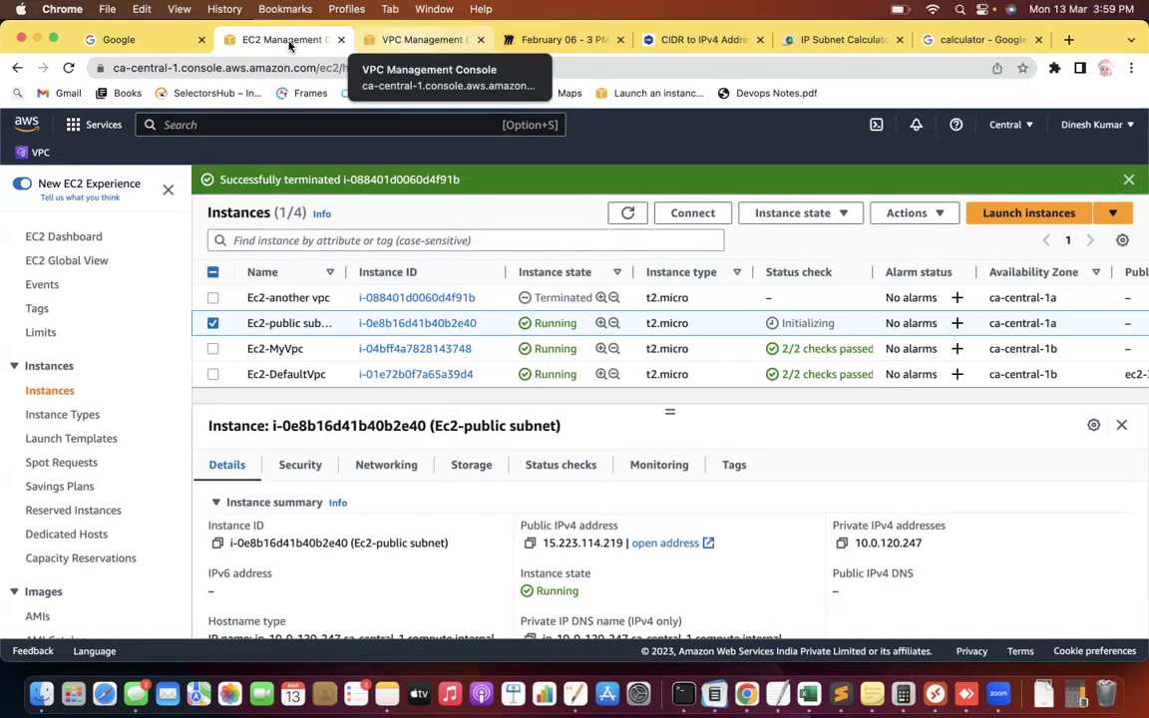
{"action": "left_click", "coordinate": [189, 121]}
{"action": "type", "text": "VPC"}
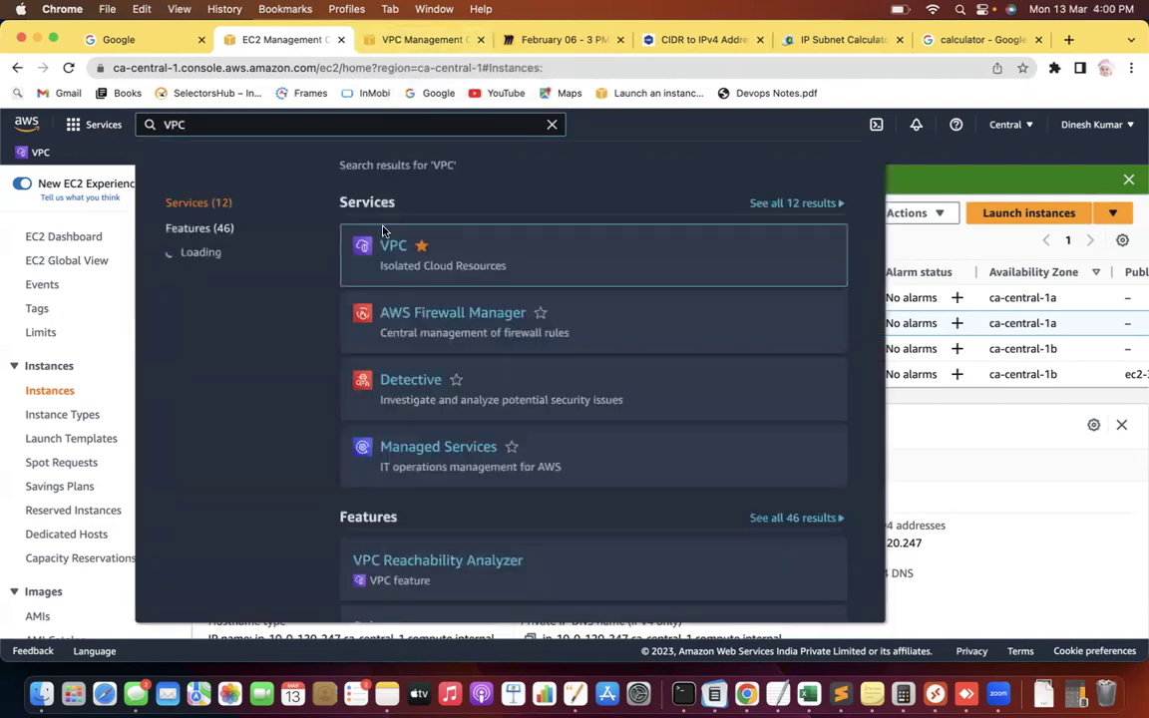
{"action": "left_click", "coordinate": [390, 258]}
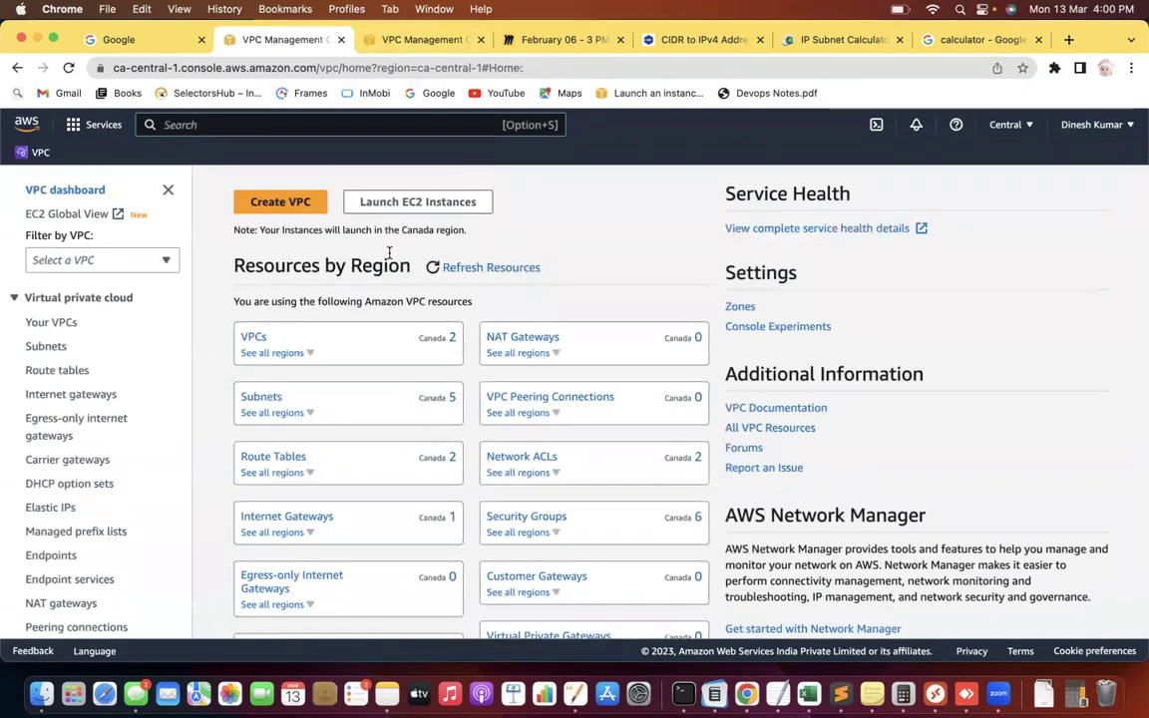
Step: Go to the EC2 service and open the list of running instances
{"action": "left_click", "coordinate": [177, 115]}
{"action": "type", "text": "E"}
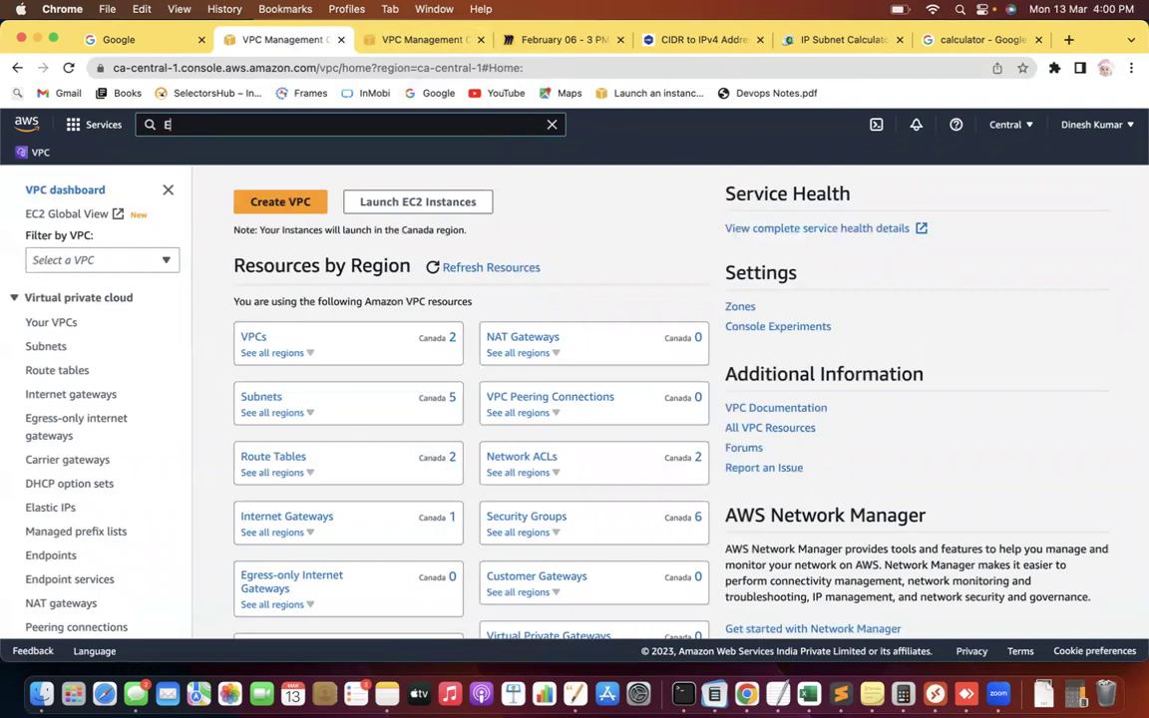
{"action": "type", "text": "c2"}
{"action": "left_click", "coordinate": [394, 247]}
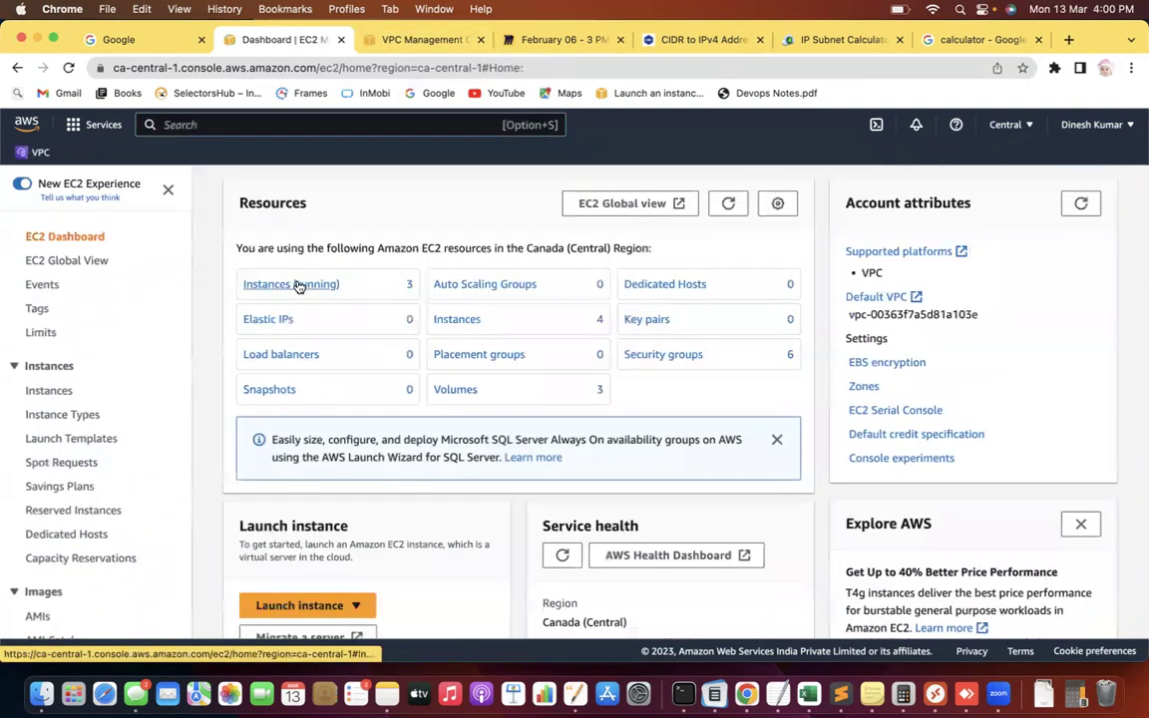
{"action": "left_click", "coordinate": [299, 288]}
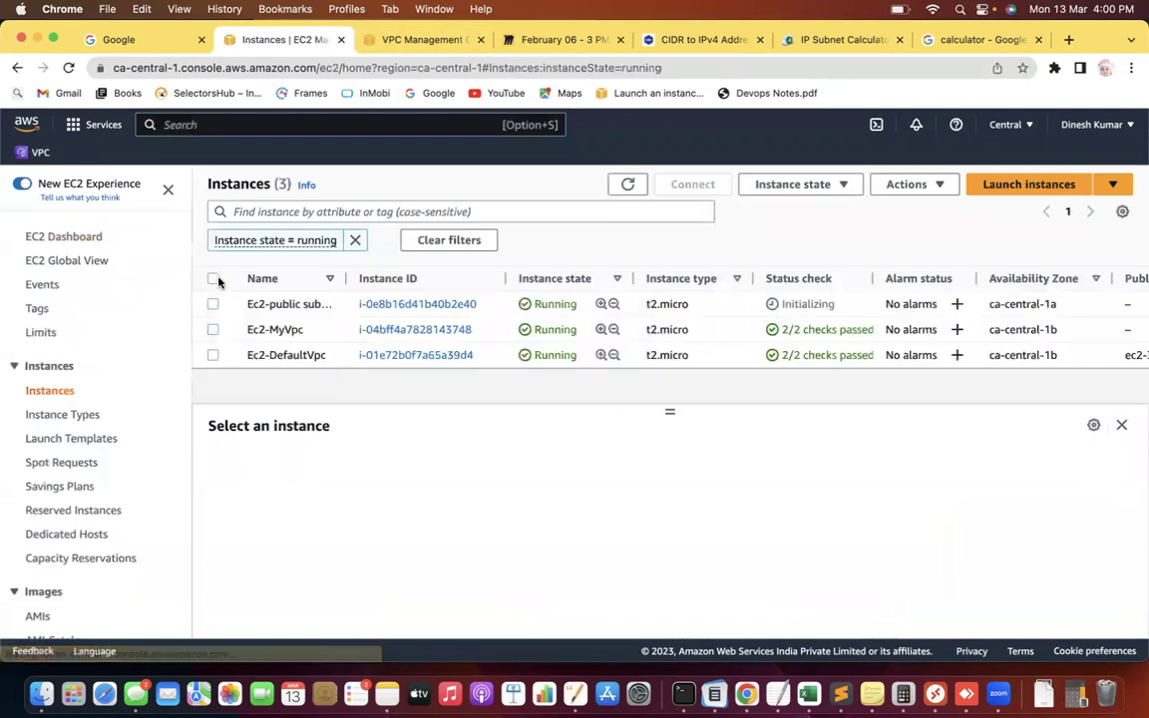
Step: Terminate all the running instances, Ec2-public subnet, Ec2-MyVpc and Ec2-DefaultVpc, and confirm the termination
{"action": "left_click", "coordinate": [213, 279]}
{"action": "left_click", "coordinate": [800, 184]}
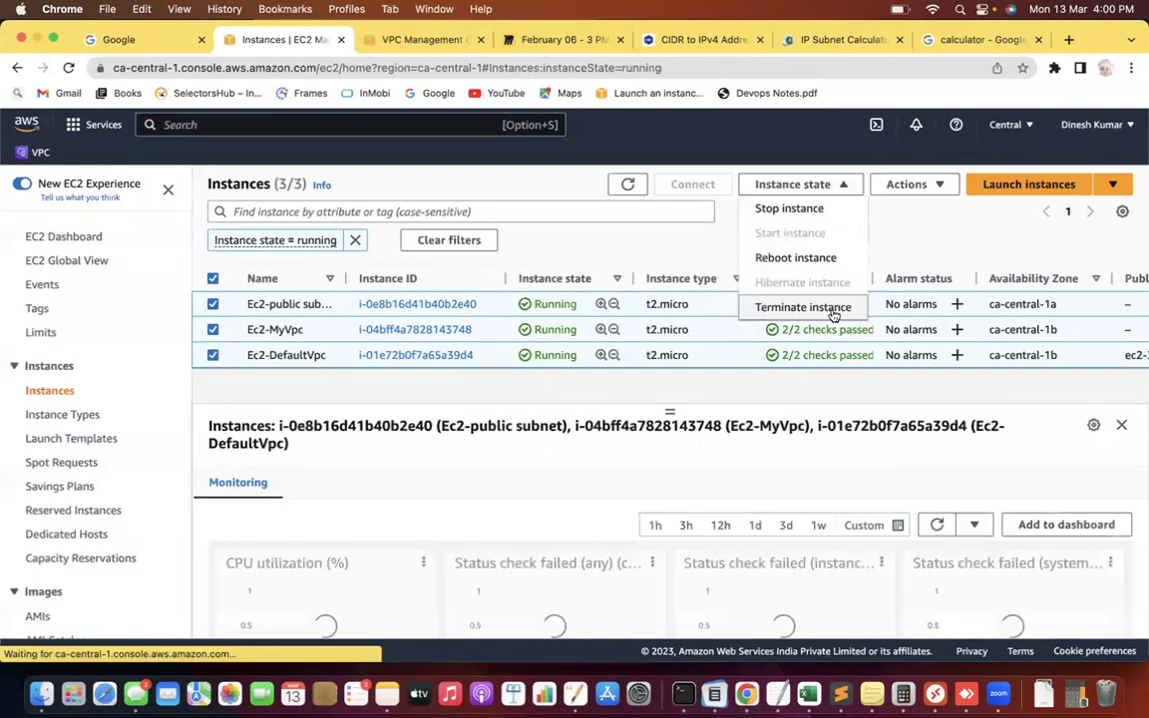
{"action": "left_click", "coordinate": [833, 309]}
{"action": "left_click", "coordinate": [859, 534]}
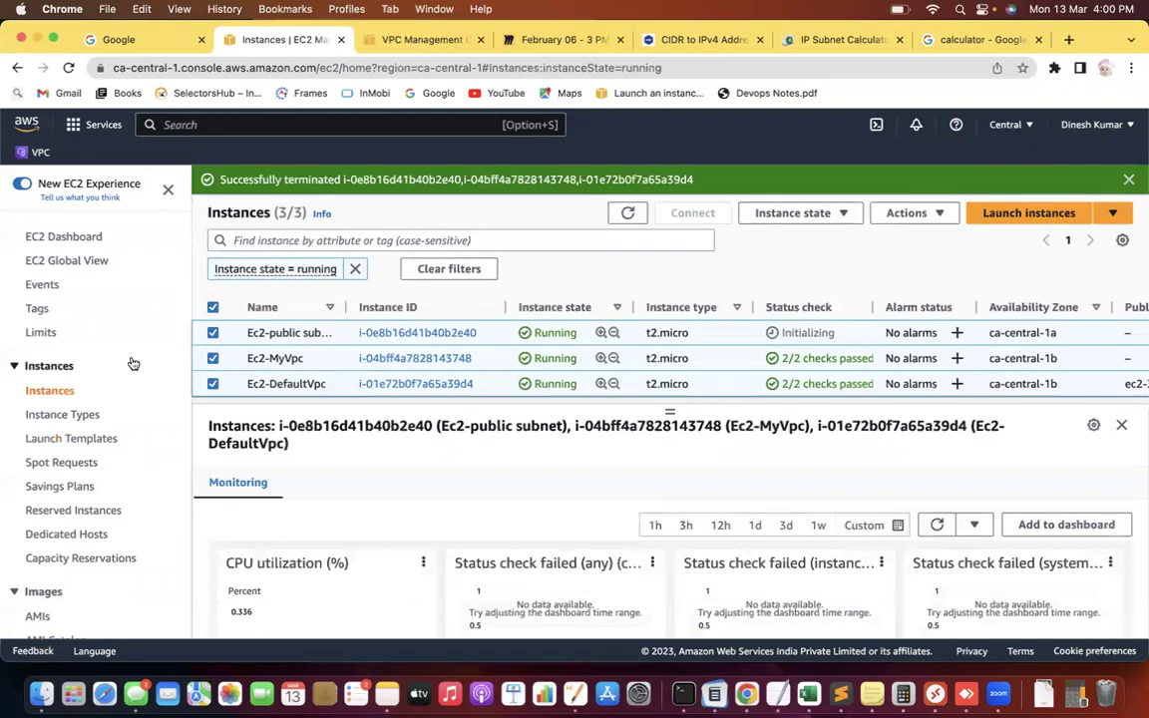
Step: Go to the VPC service and start creating a new VPC with the "VPC and more" resources option
{"action": "type", "text": "VPC"}
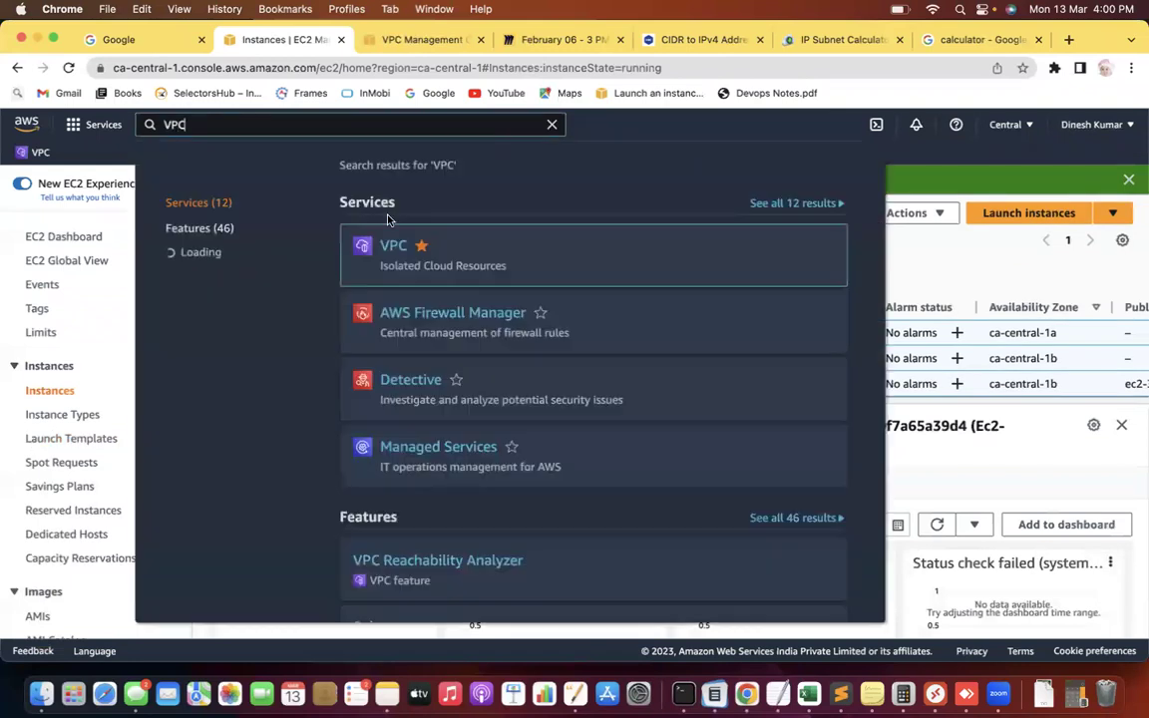
{"action": "left_click", "coordinate": [393, 247]}
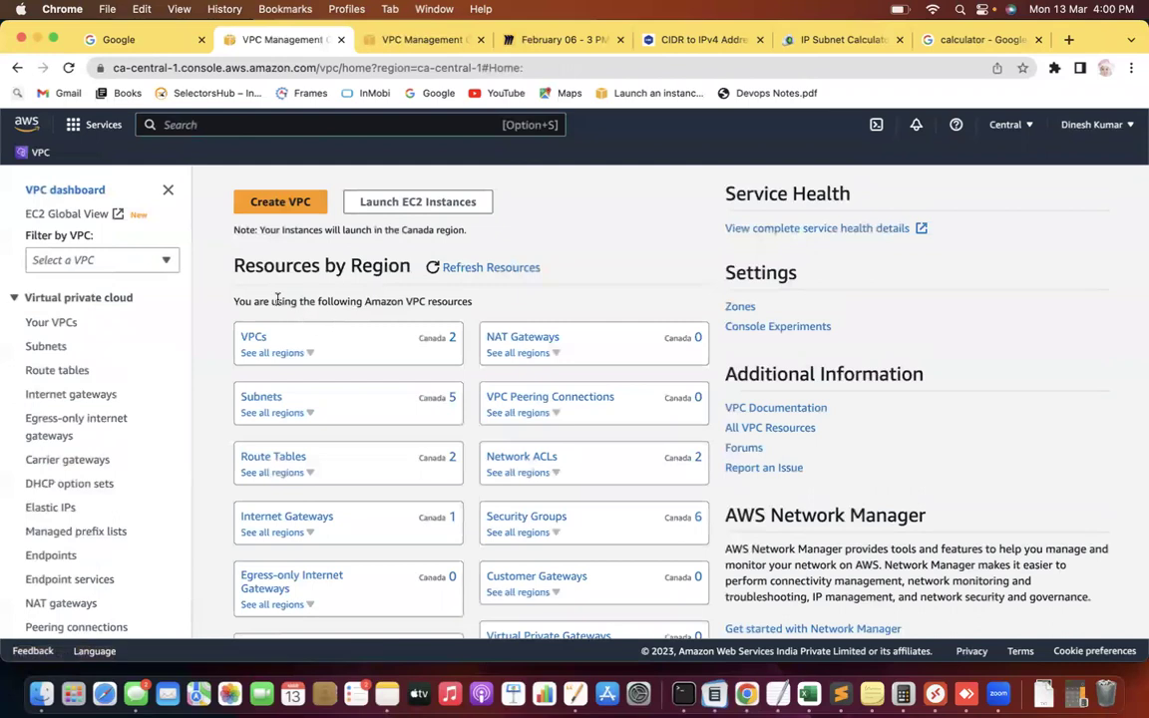
{"action": "left_click", "coordinate": [297, 200]}
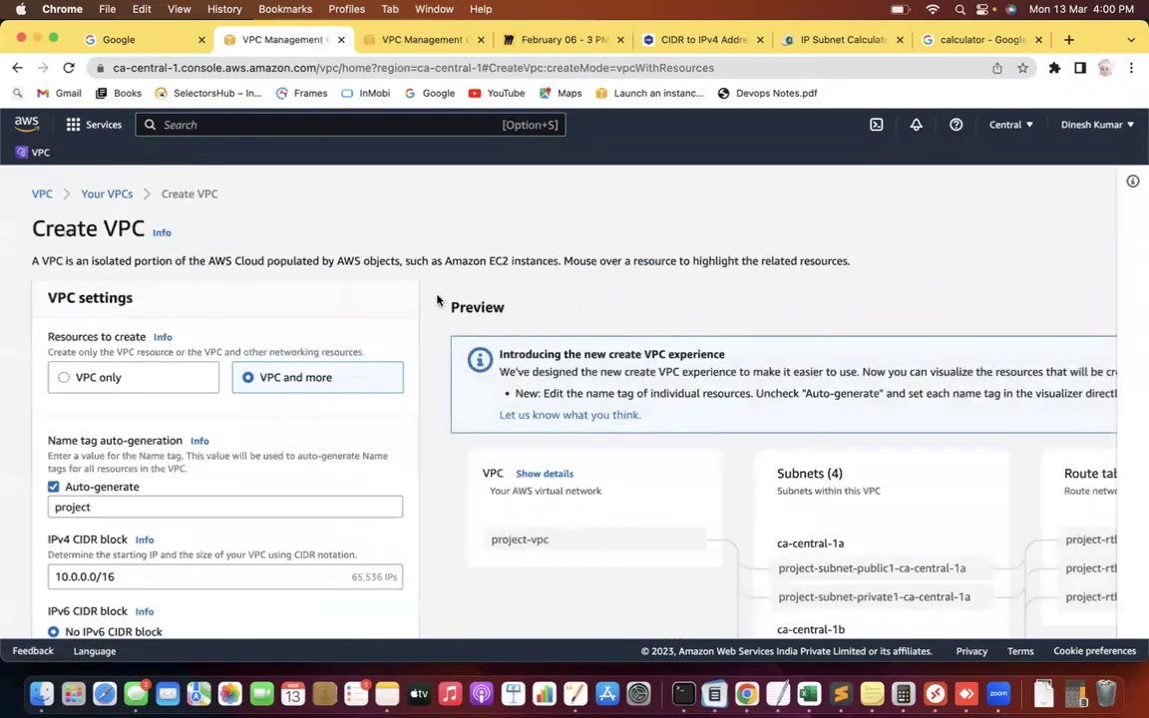
{"action": "key", "text": "super+minus"}
{"action": "key", "text": "super+minus"}
{"action": "key", "text": "super+minus"}
{"action": "key", "text": "super+minus"}
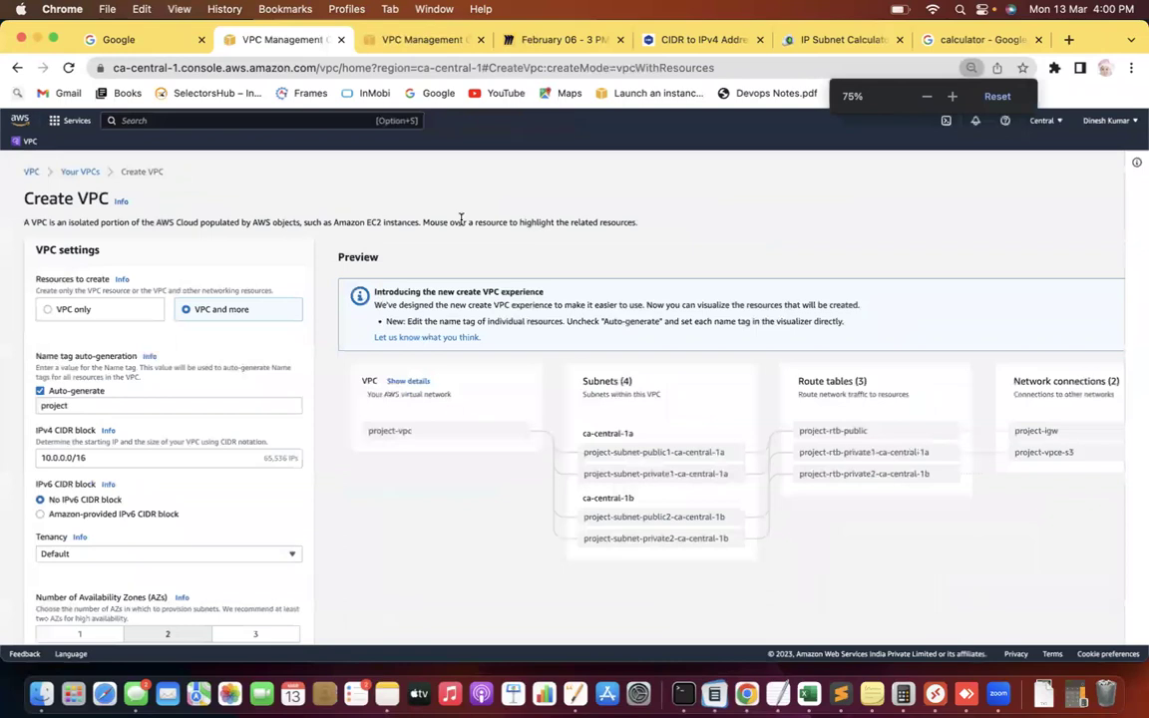
{"action": "key", "text": "super+equal"}
{"action": "key", "text": "super+equal"}
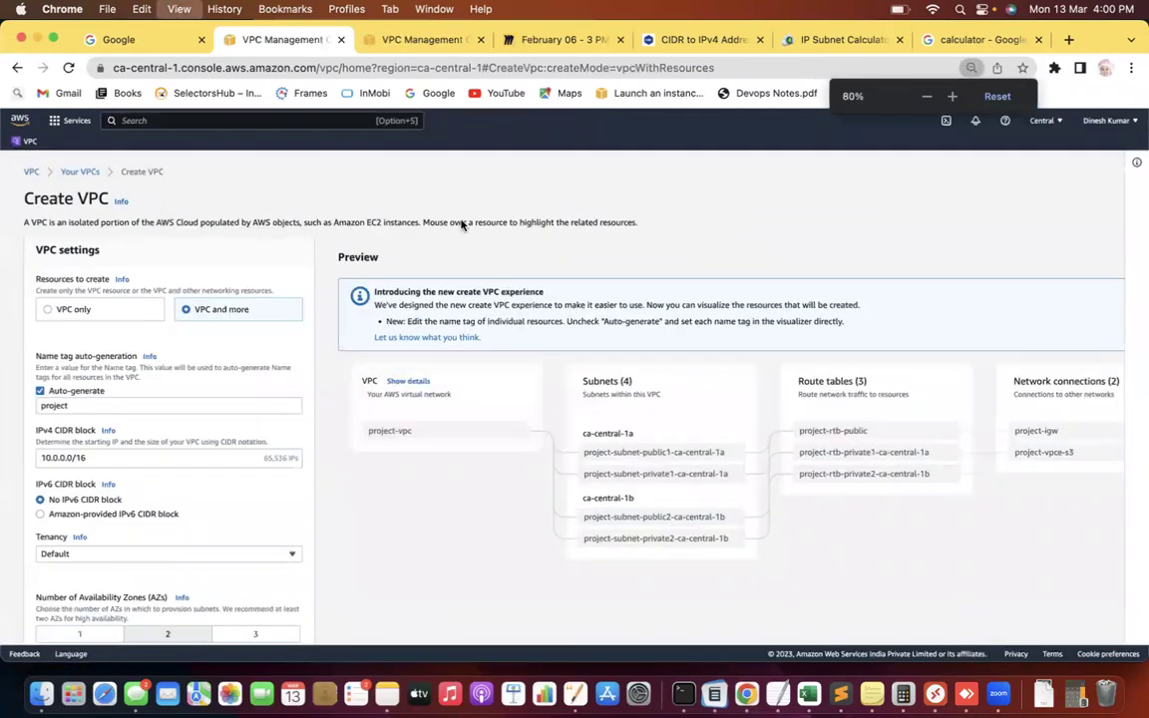
{"action": "left_click", "coordinate": [90, 326]}
{"action": "left_click", "coordinate": [236, 329]}
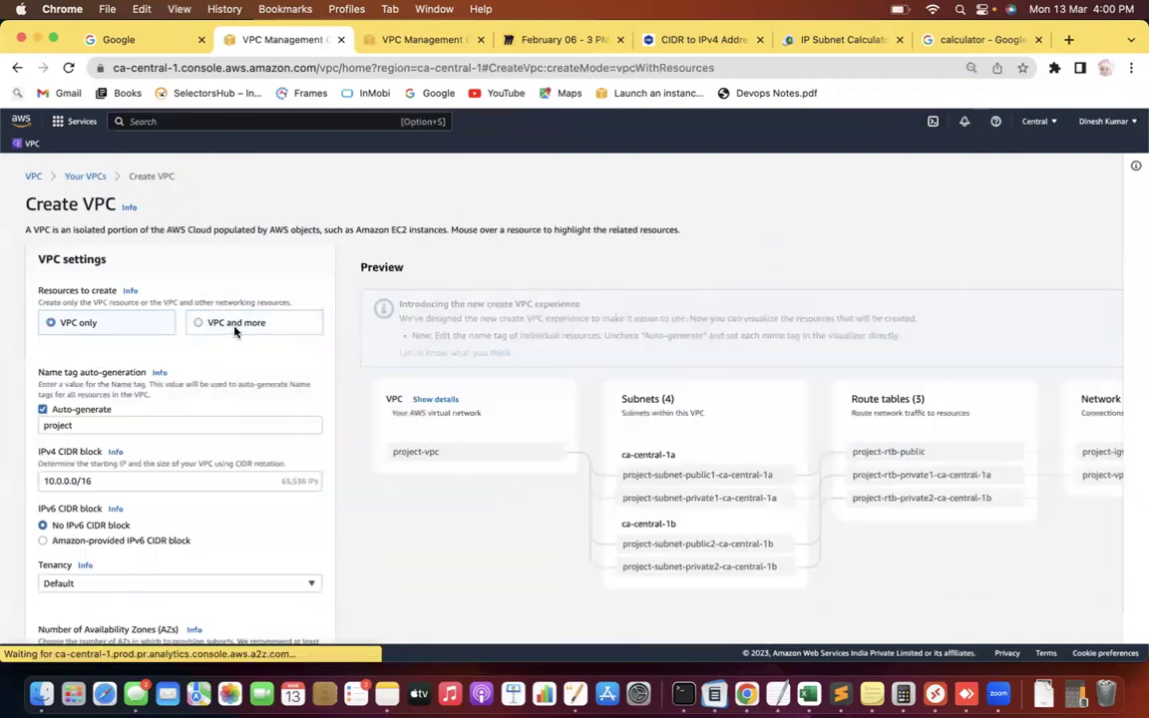
Step: Set the name tag auto-generation value for the new VPC's resources to "my-vpc-wizard"
{"action": "left_click_drag", "start_coordinate": [78, 426], "coordinate": [10, 434]}
{"action": "key", "text": "BackSpace"}
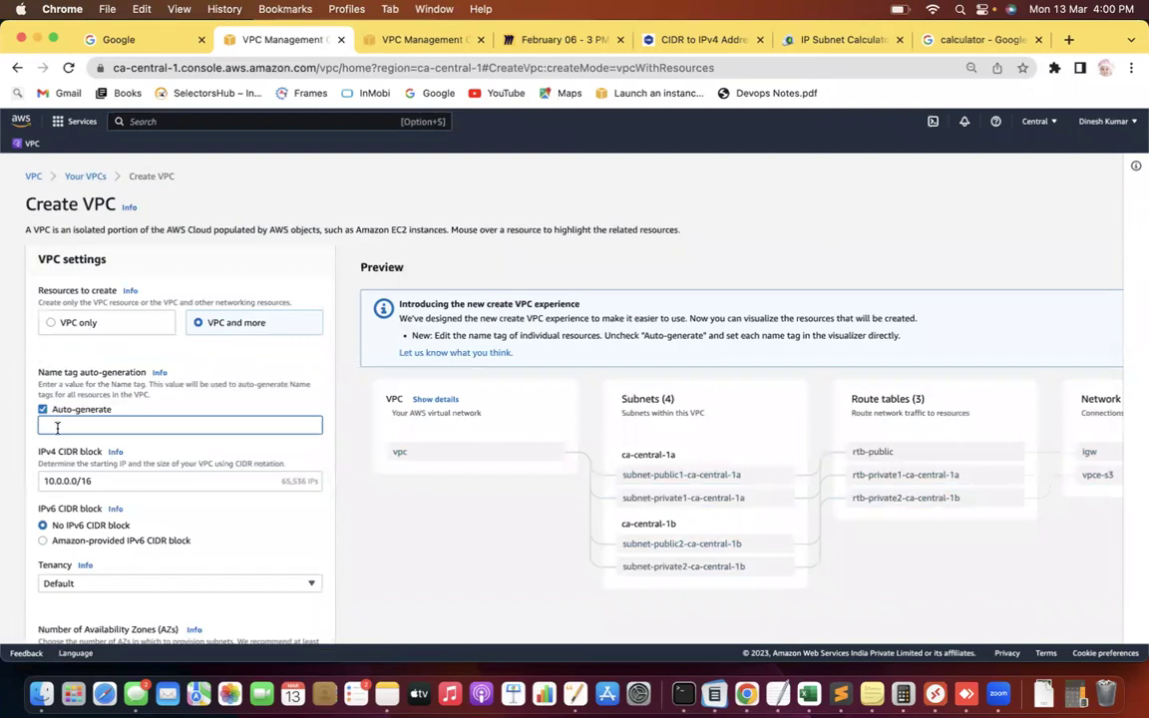
{"action": "type", "text": "my-vpc"}
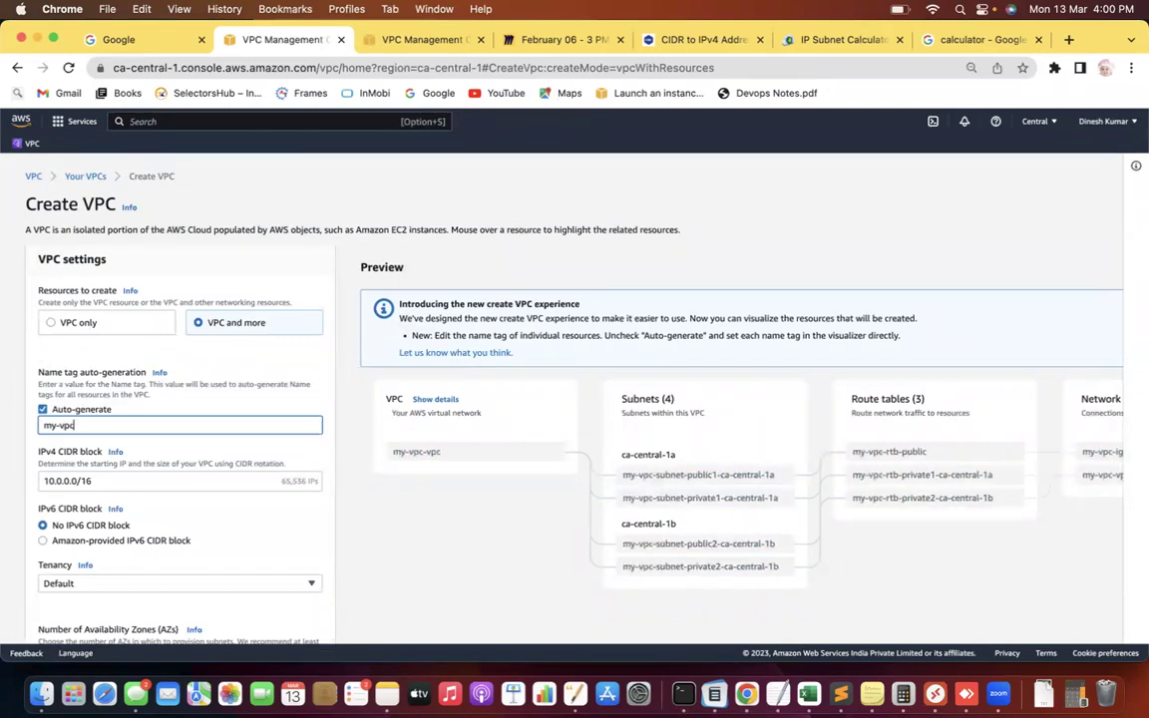
{"action": "type", "text": "-wizard"}
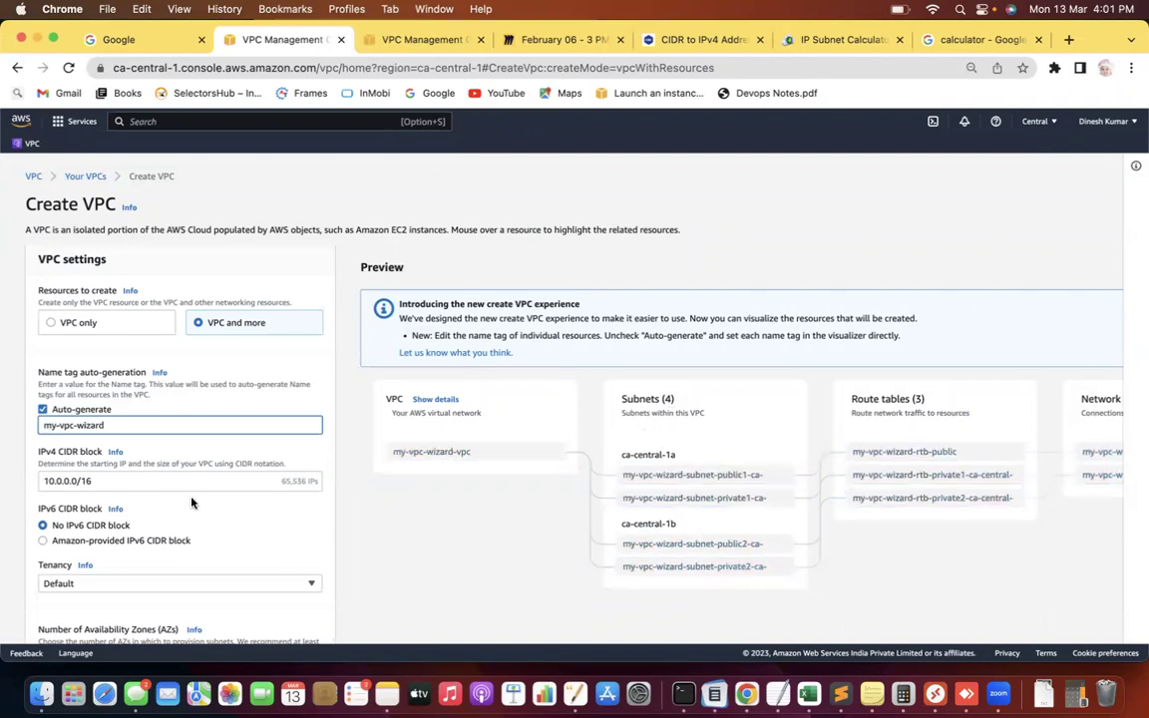
{"action": "left_click_drag", "start_coordinate": [107, 480], "coordinate": [13, 480]}
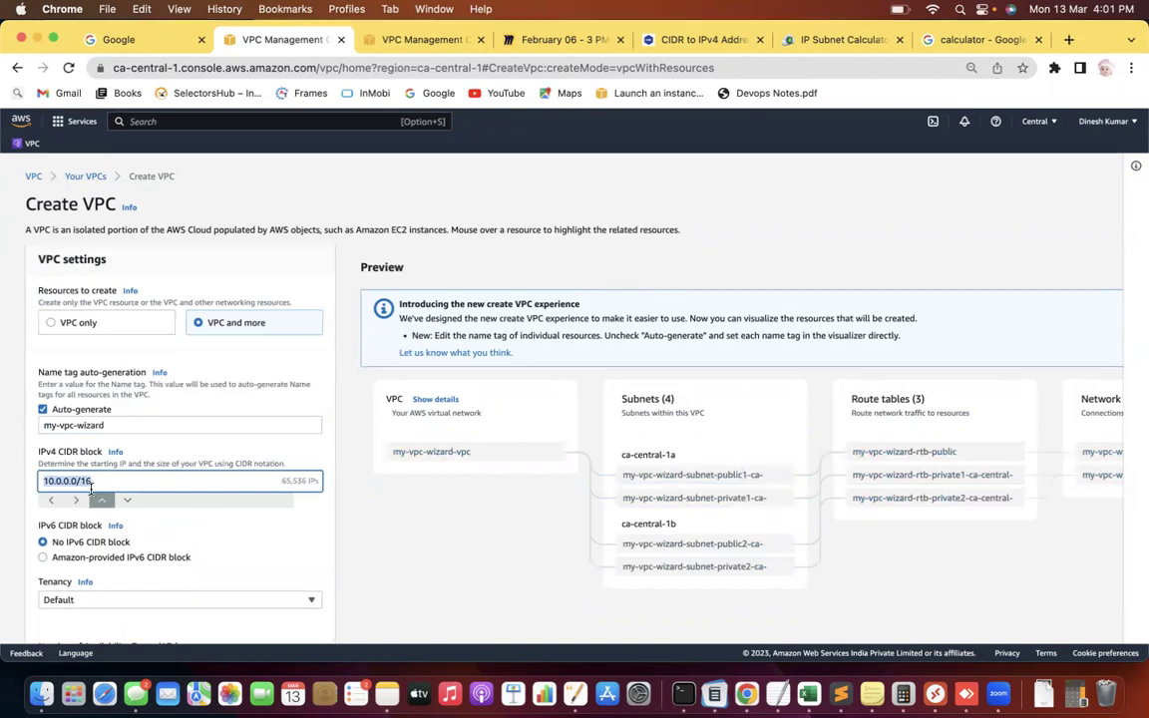
Step: Try the Dedicated tenancy option for the new VPC and set the tenancy back to Default
{"action": "left_click", "coordinate": [373, 540]}
{"action": "scroll", "coordinate": [373, 540], "scroll_direction": "down", "scroll_amount": 2}
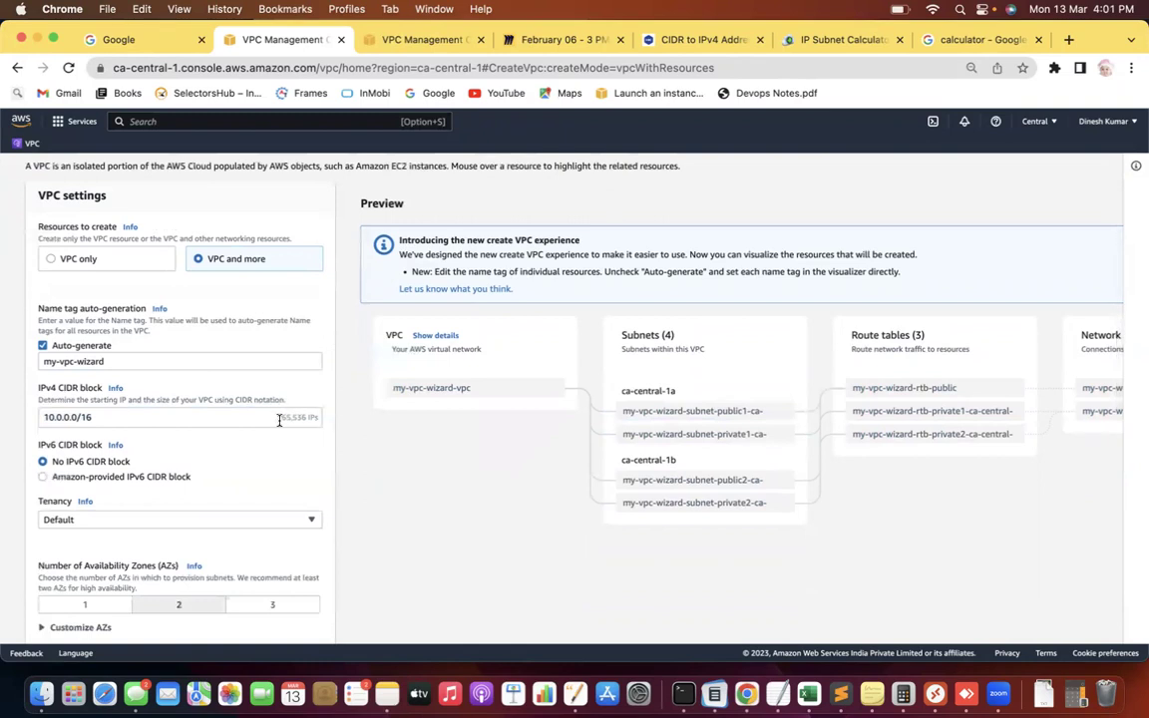
{"action": "left_click", "coordinate": [160, 520]}
{"action": "left_click", "coordinate": [103, 557]}
{"action": "left_click", "coordinate": [112, 525]}
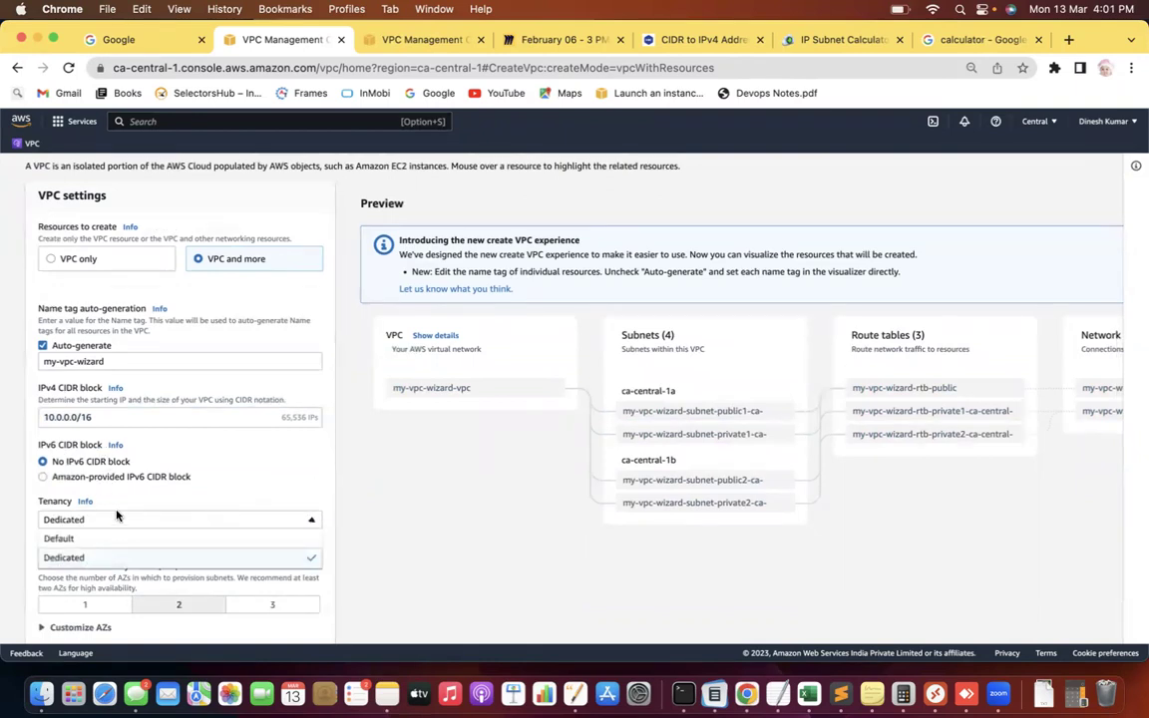
{"action": "left_click", "coordinate": [101, 538]}
{"action": "scroll", "coordinate": [437, 525], "scroll_direction": "down", "scroll_amount": 5}
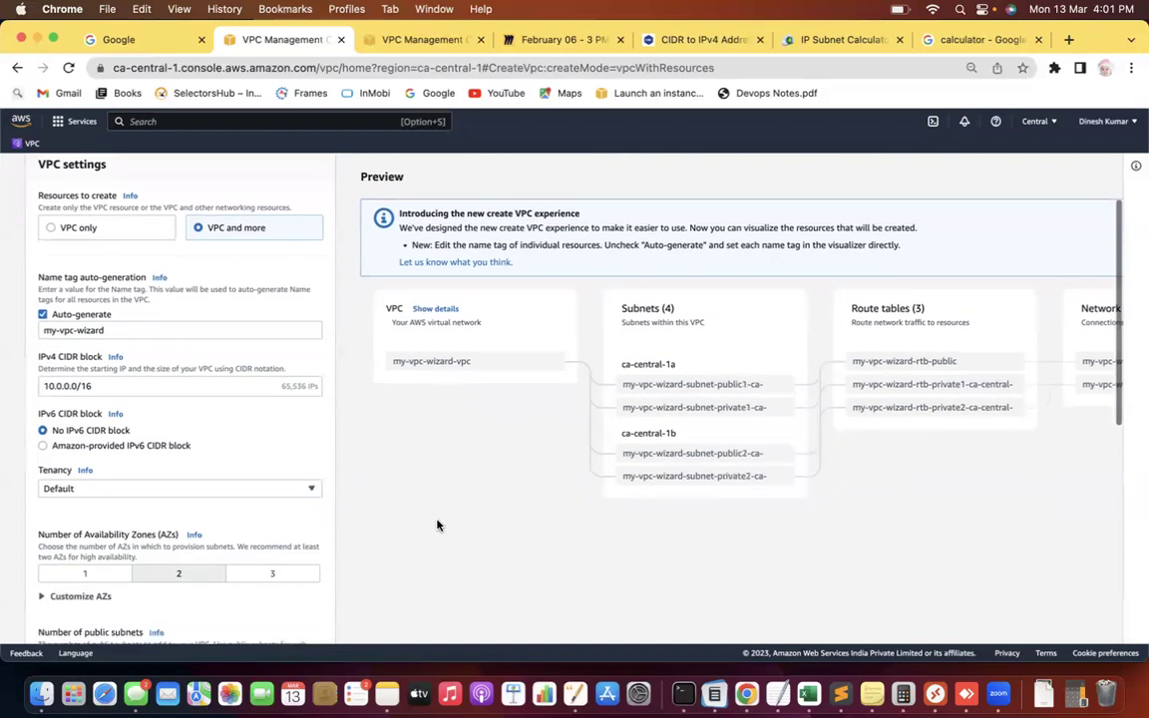
{"action": "scroll", "coordinate": [437, 526], "scroll_direction": "down", "scroll_amount": 2}
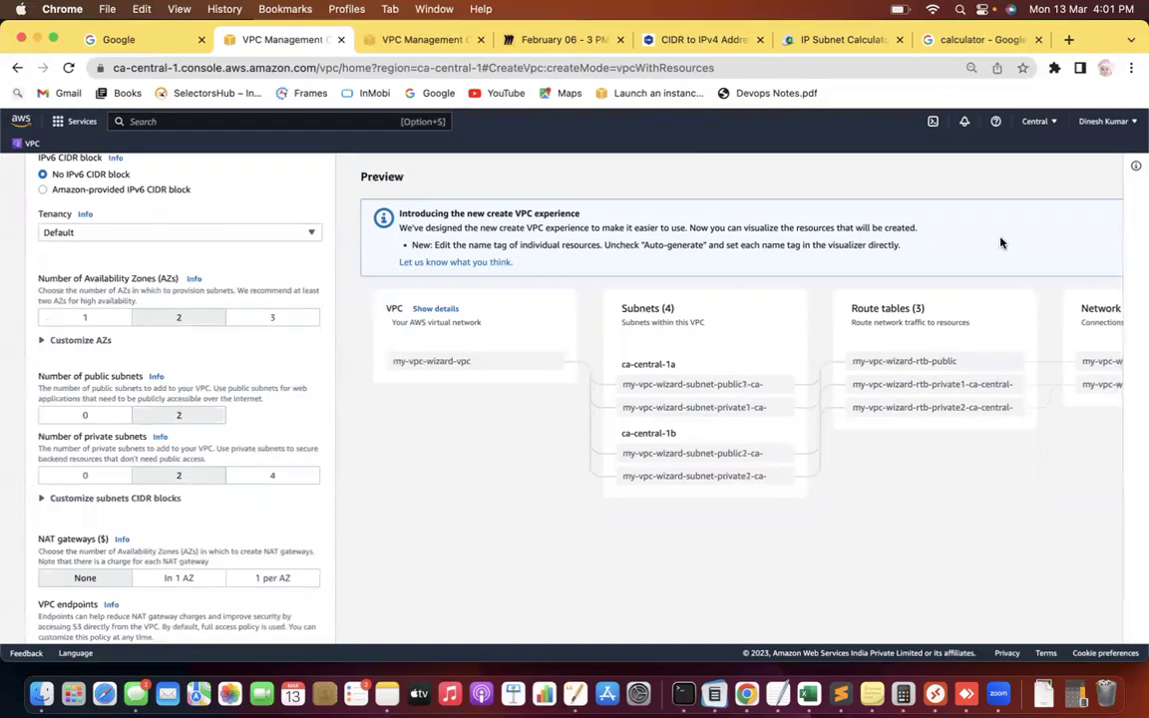
Step: Duplicate the VPC console tab and open the Subnets list in the copy to review the existing subnets
{"action": "right_click", "coordinate": [253, 44]}
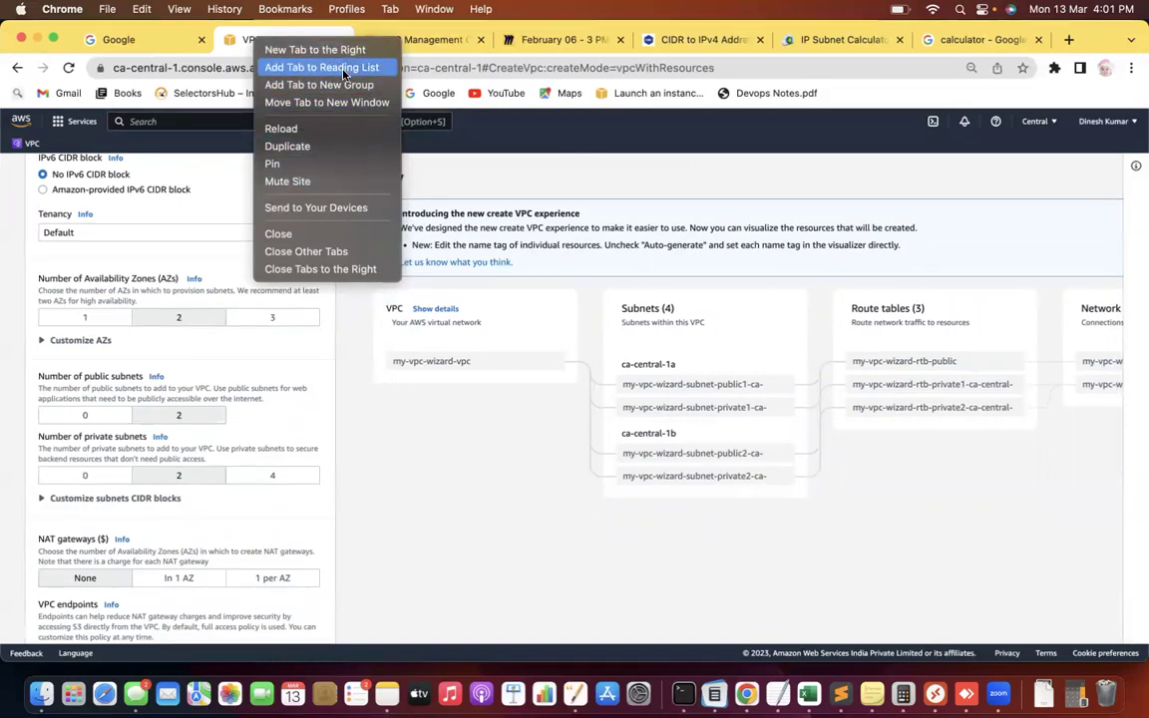
{"action": "left_click", "coordinate": [309, 150]}
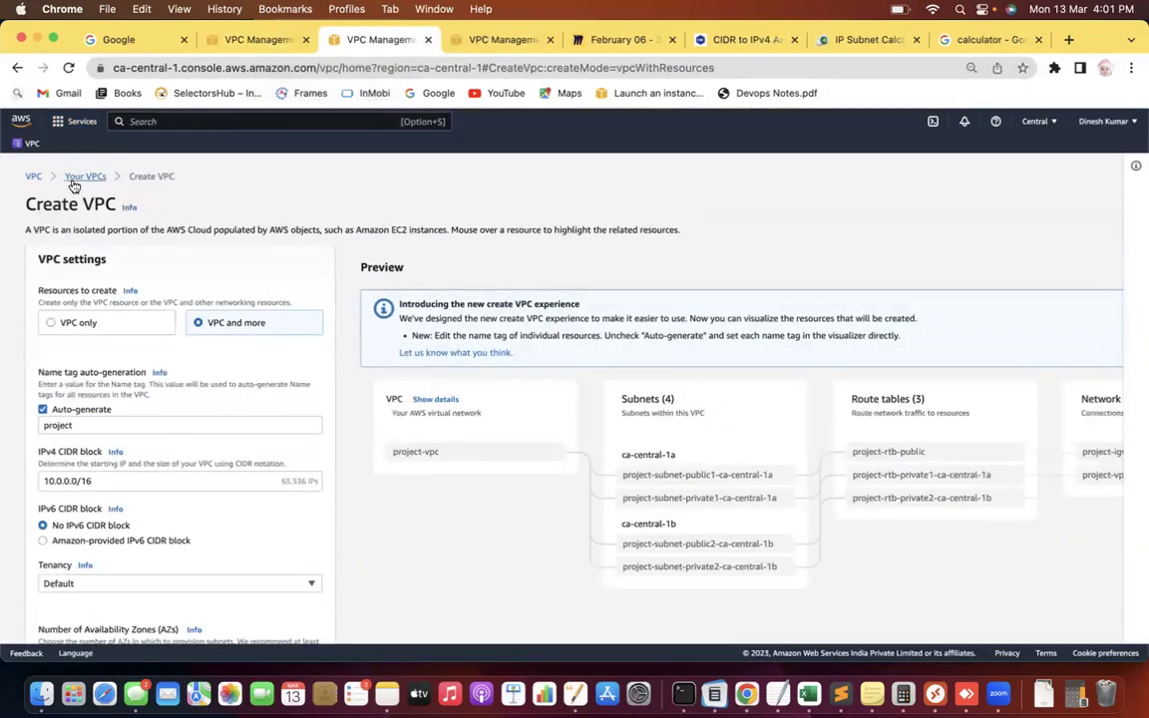
{"action": "left_click", "coordinate": [85, 175]}
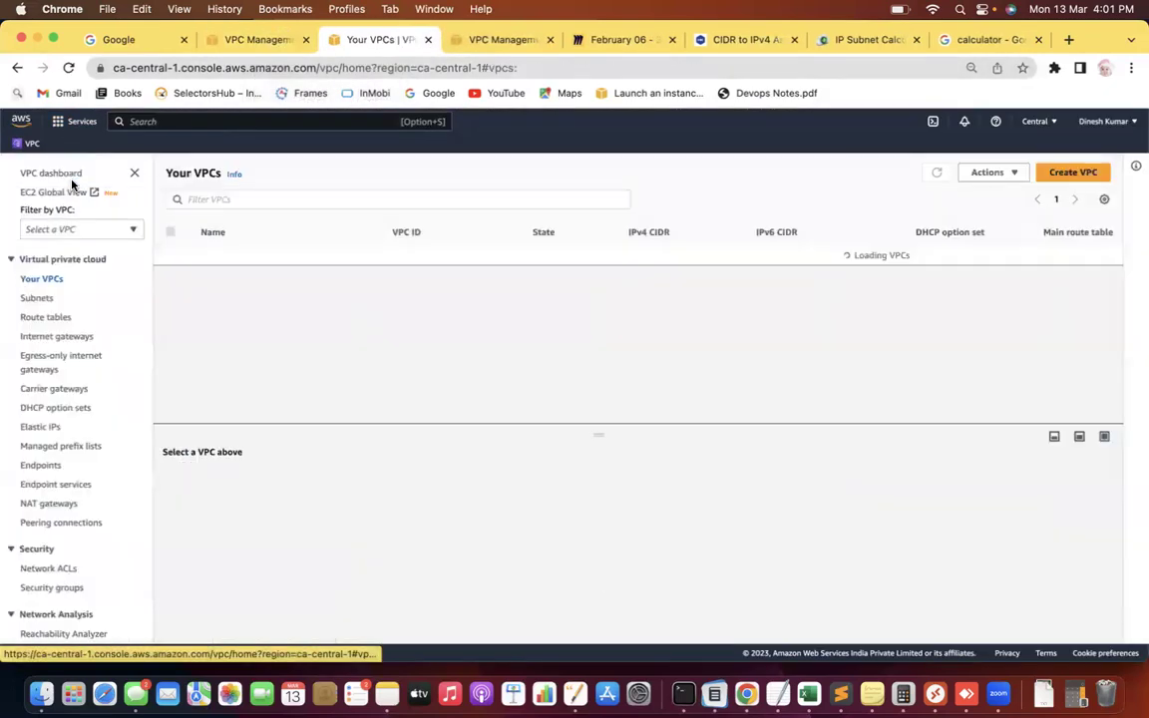
{"action": "left_click", "coordinate": [32, 300]}
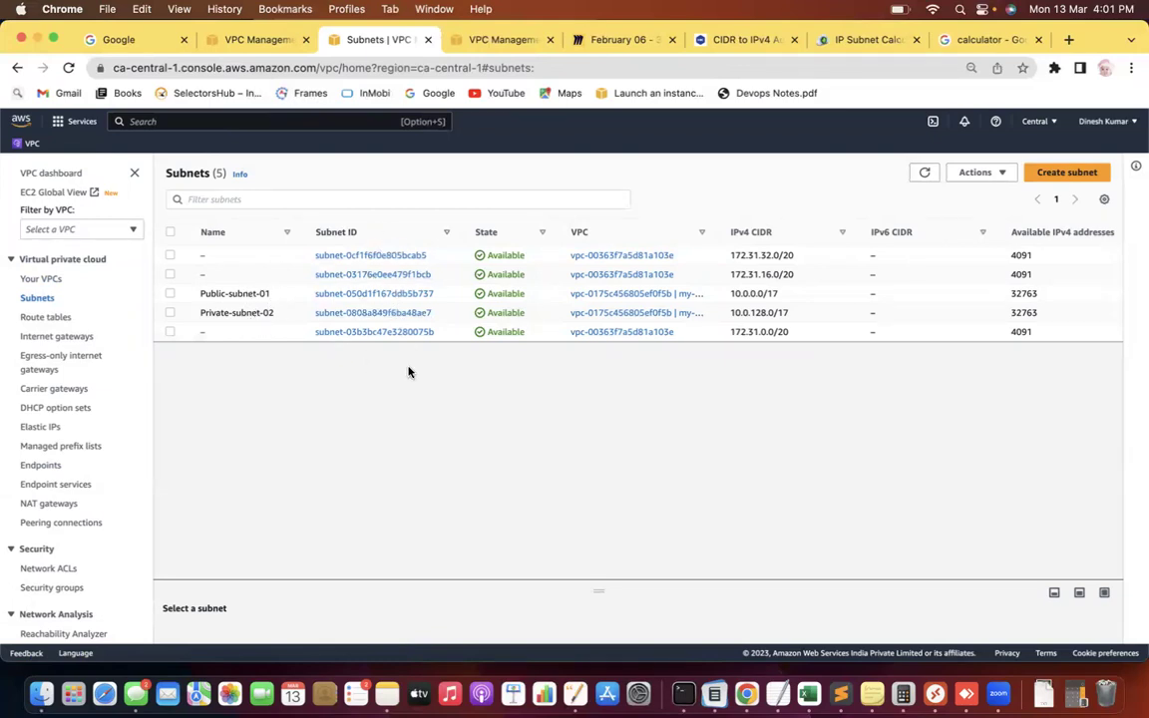
Step: Return to the VPC wizard and configure 1 Availability Zone with 1 public subnet and 1 private subnet
{"action": "left_click", "coordinate": [251, 40]}
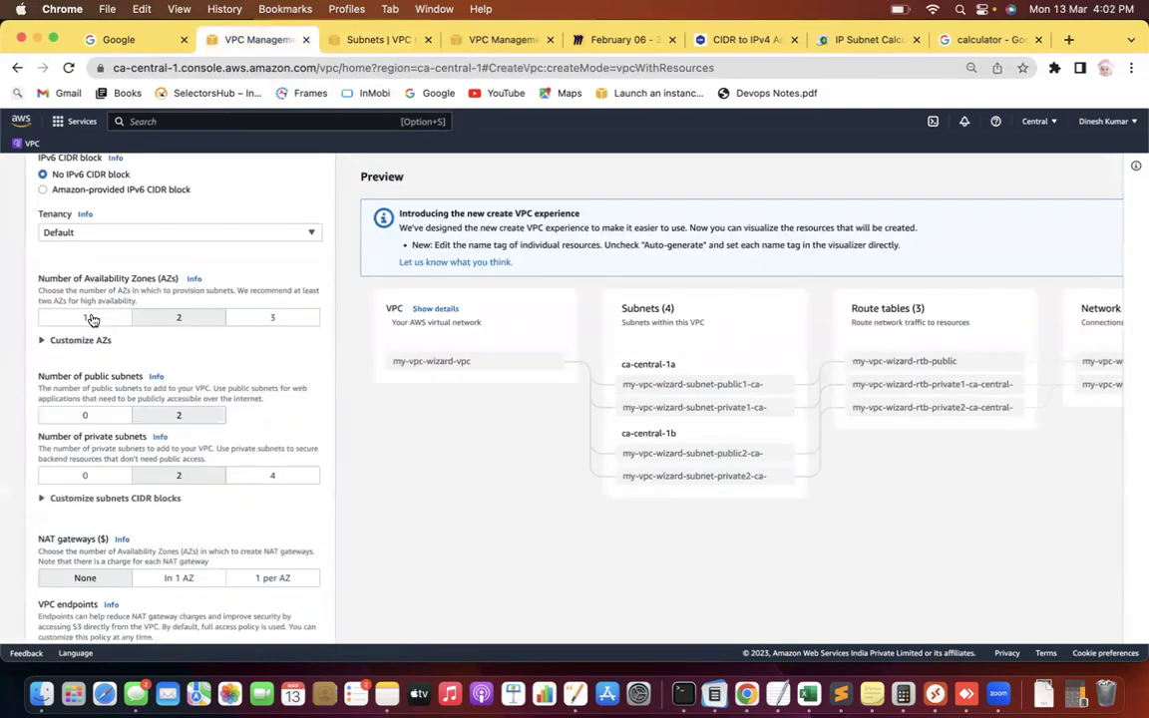
{"action": "left_click", "coordinate": [100, 318]}
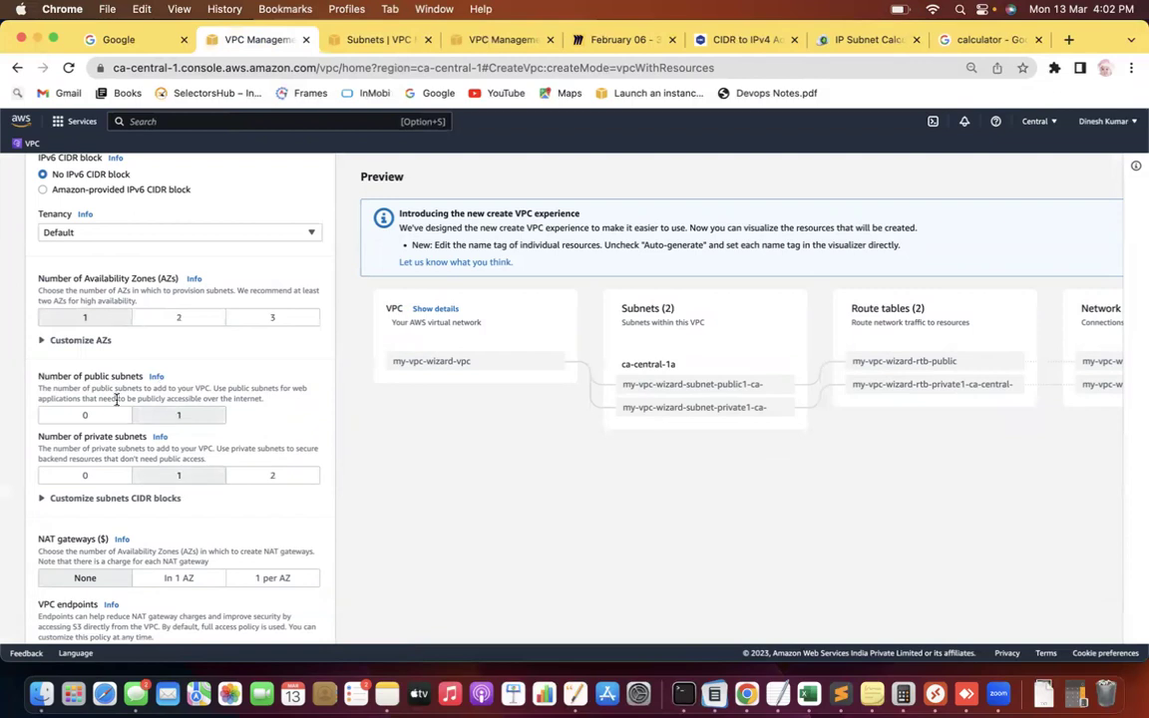
{"action": "left_click", "coordinate": [86, 417]}
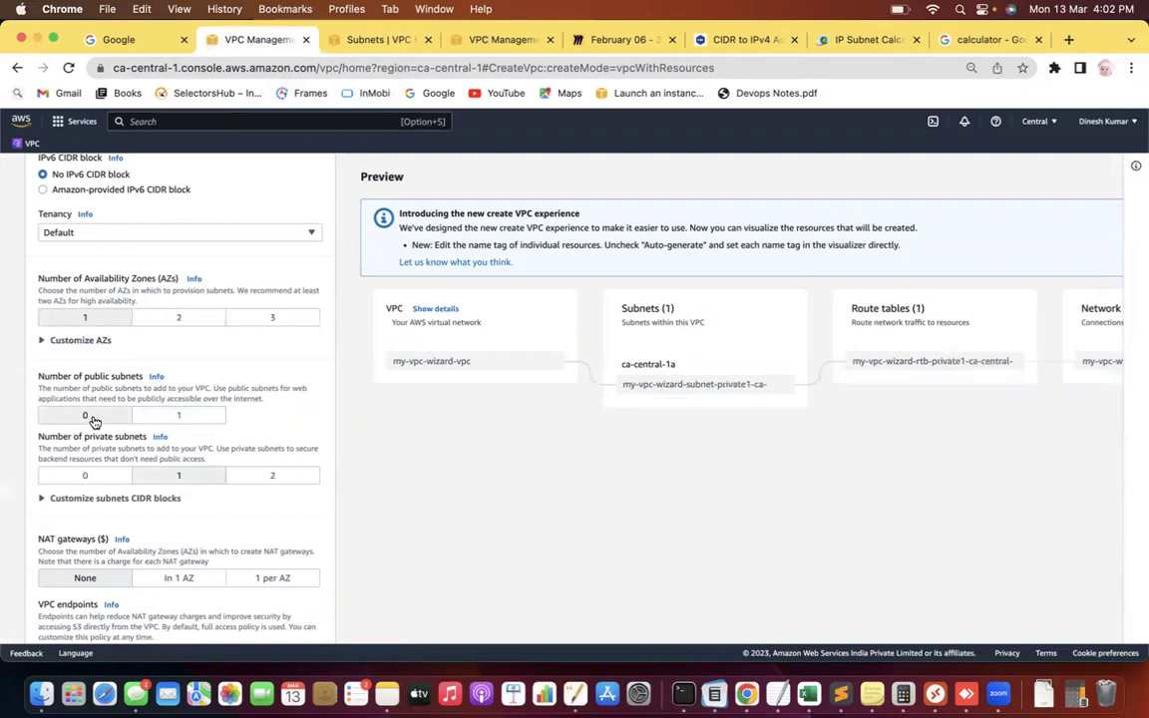
{"action": "left_click", "coordinate": [270, 479]}
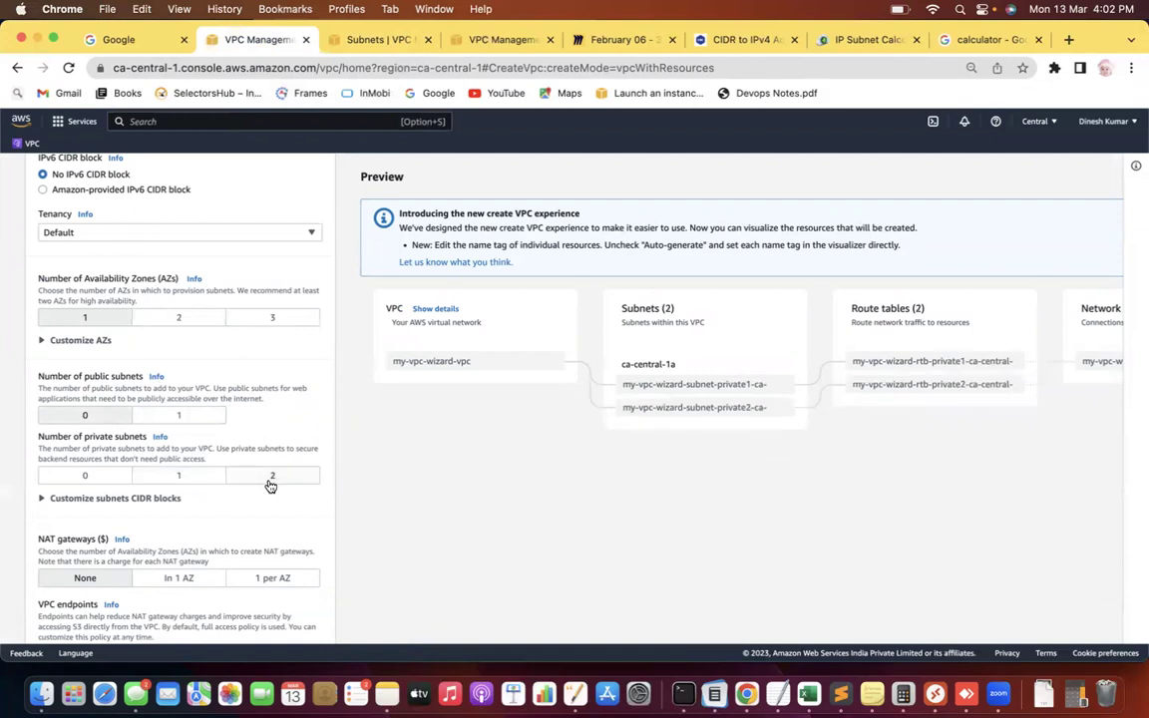
{"action": "left_click", "coordinate": [179, 416]}
{"action": "left_click", "coordinate": [183, 474]}
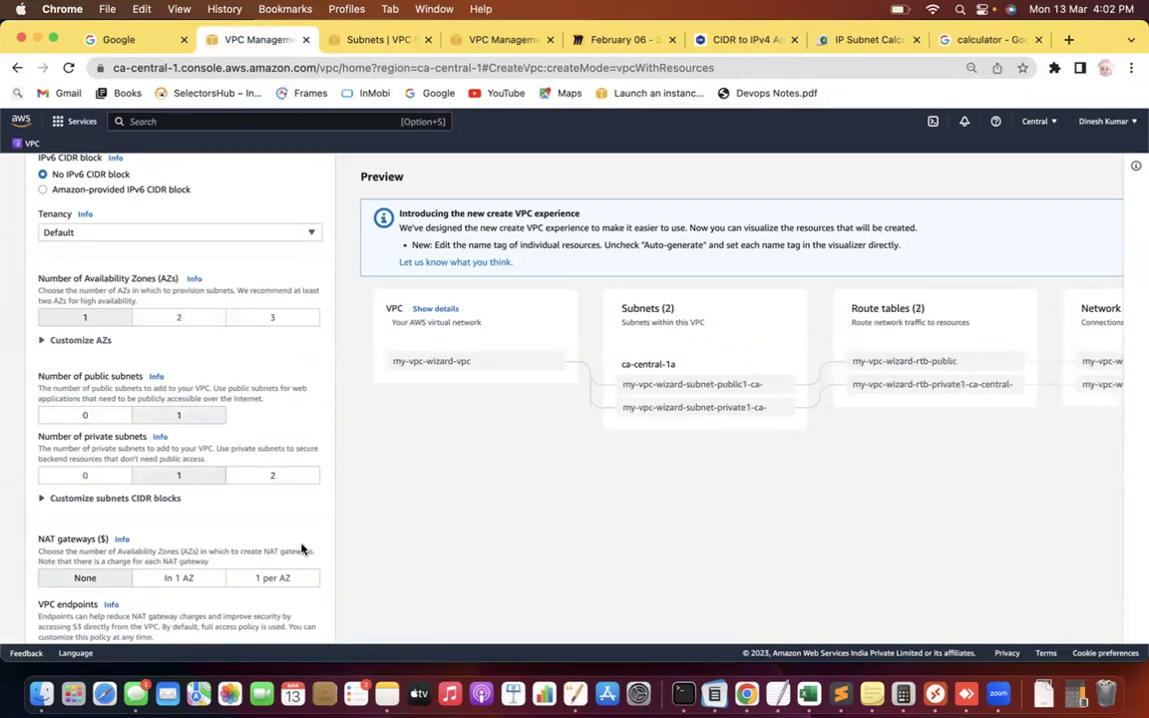
Step: Create the VPC with its resources, view its details and return to the list of VPCs
{"action": "scroll", "coordinate": [302, 549], "scroll_direction": "down", "scroll_amount": 5}
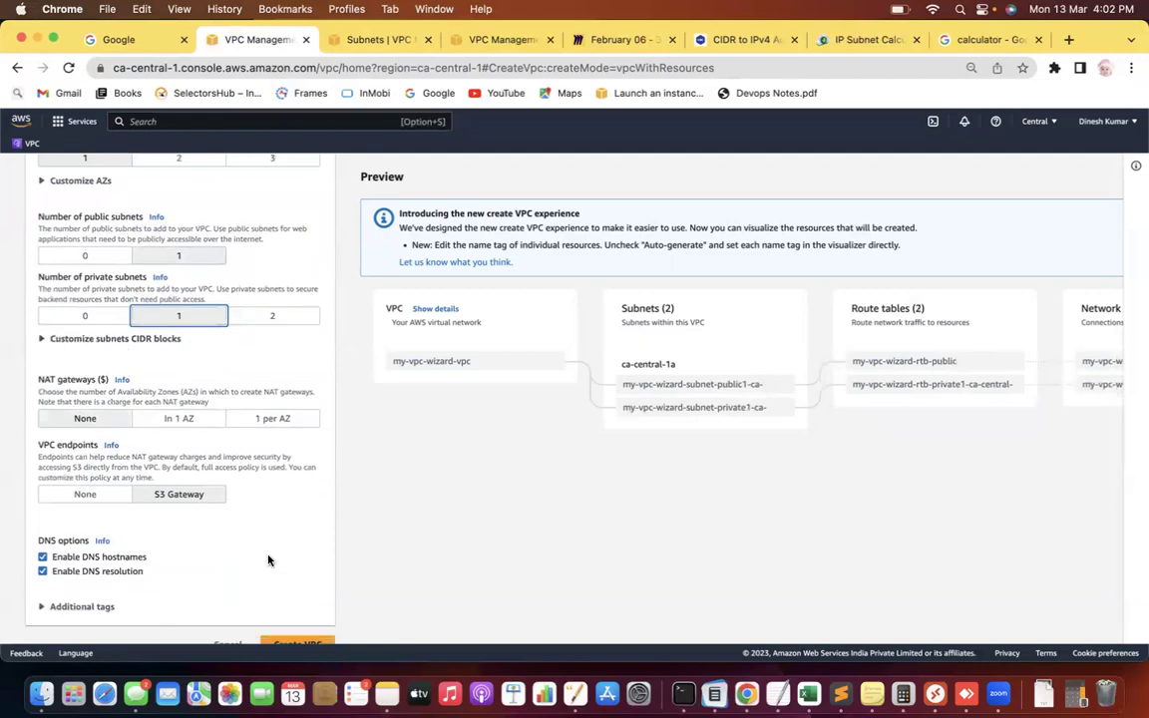
{"action": "scroll", "coordinate": [268, 559], "scroll_direction": "down", "scroll_amount": 1}
{"action": "left_click", "coordinate": [300, 620]}
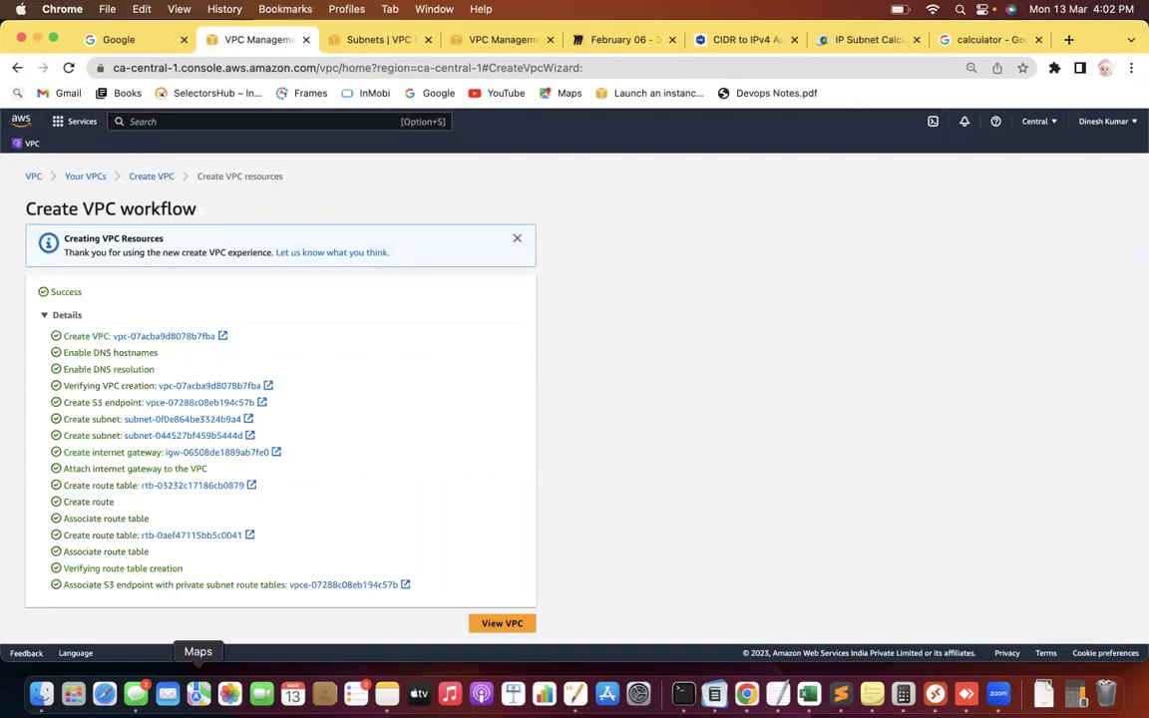
{"action": "left_click", "coordinate": [498, 624]}
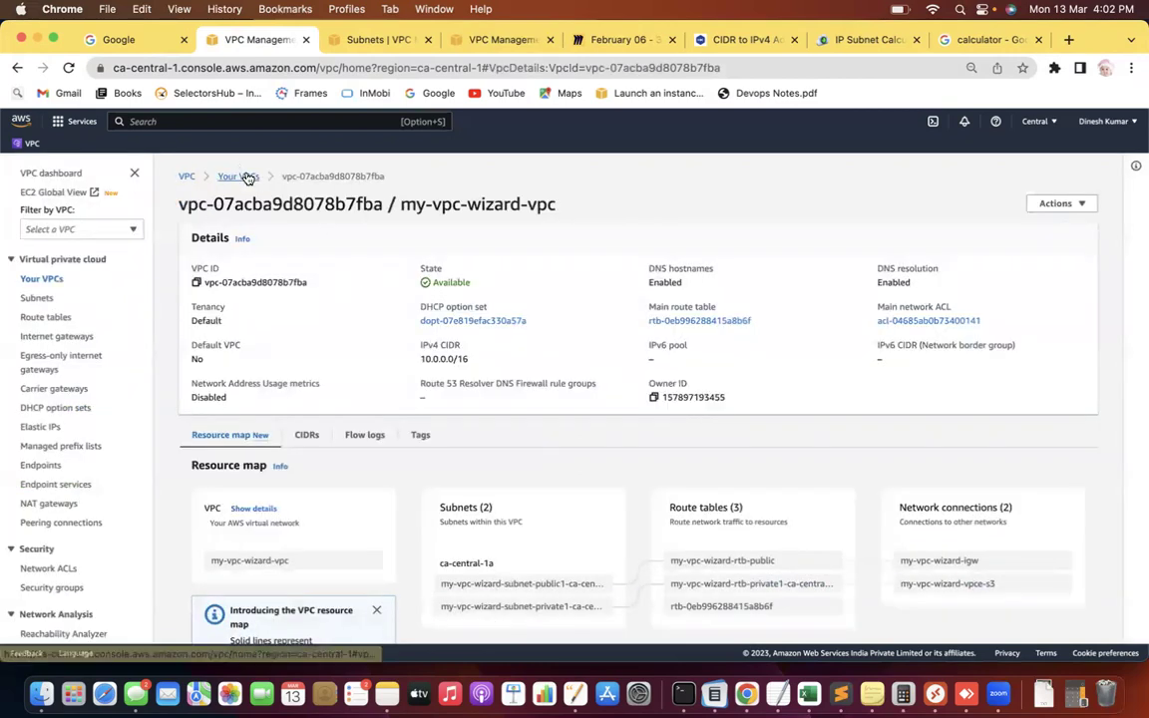
{"action": "left_click", "coordinate": [236, 175]}
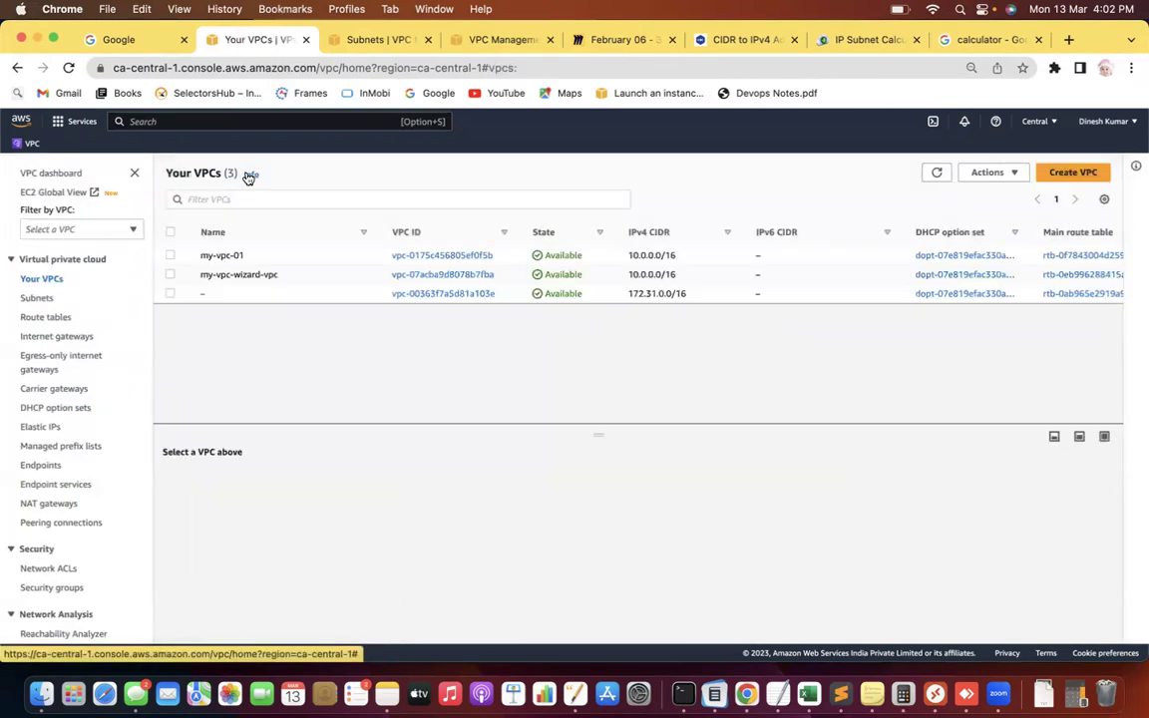
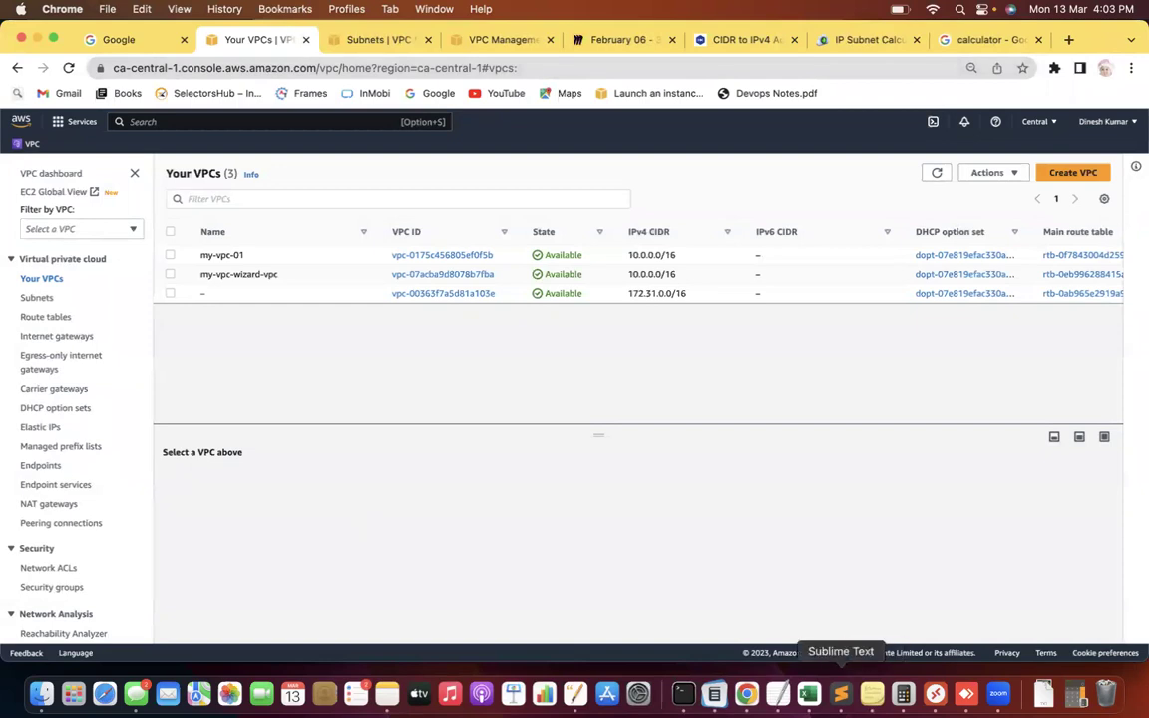
Step: Switch to Sublime Text and write "You have to create a vpc using vpc wizard." as the first line, enlarging the text
{"action": "left_click", "coordinate": [841, 695]}
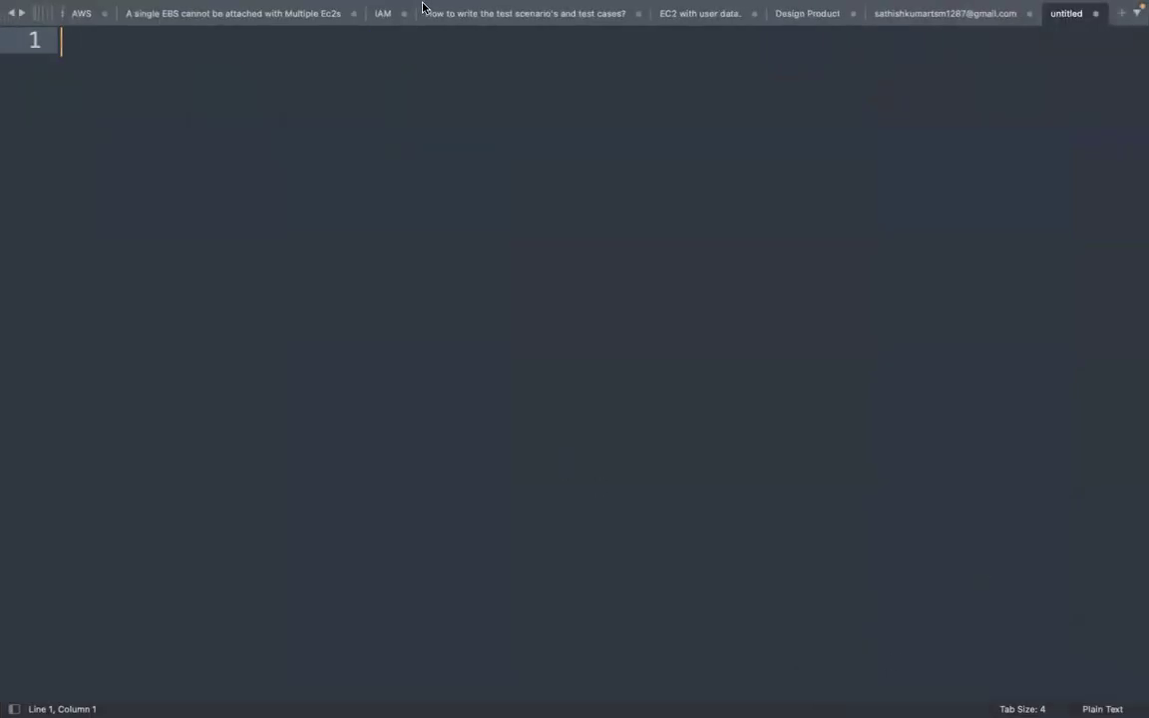
{"action": "mouse_move", "coordinate": [374, 22]}
{"action": "type", "text": "You "}
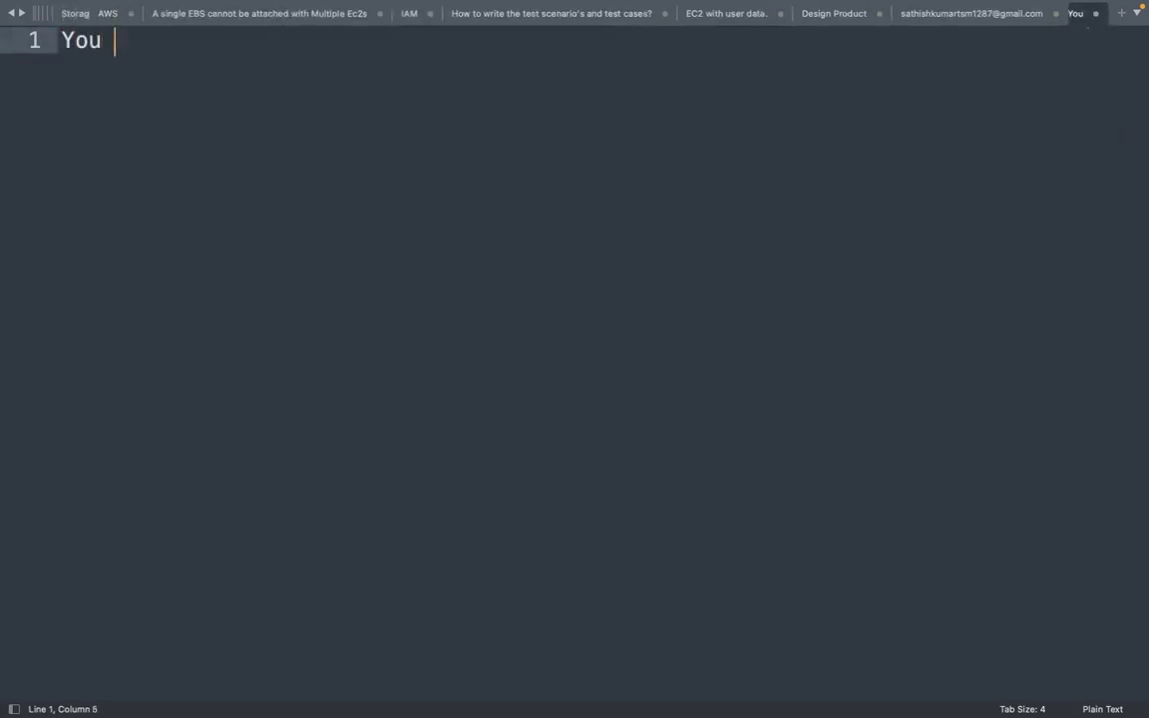
{"action": "type", "text": "have t"}
{"action": "type", "text": "i c"}
{"action": "key", "text": "BackSpace"}
{"action": "key", "text": "BackSpace"}
{"action": "key", "text": "BackSpace"}
{"action": "type", "text": "o creat"}
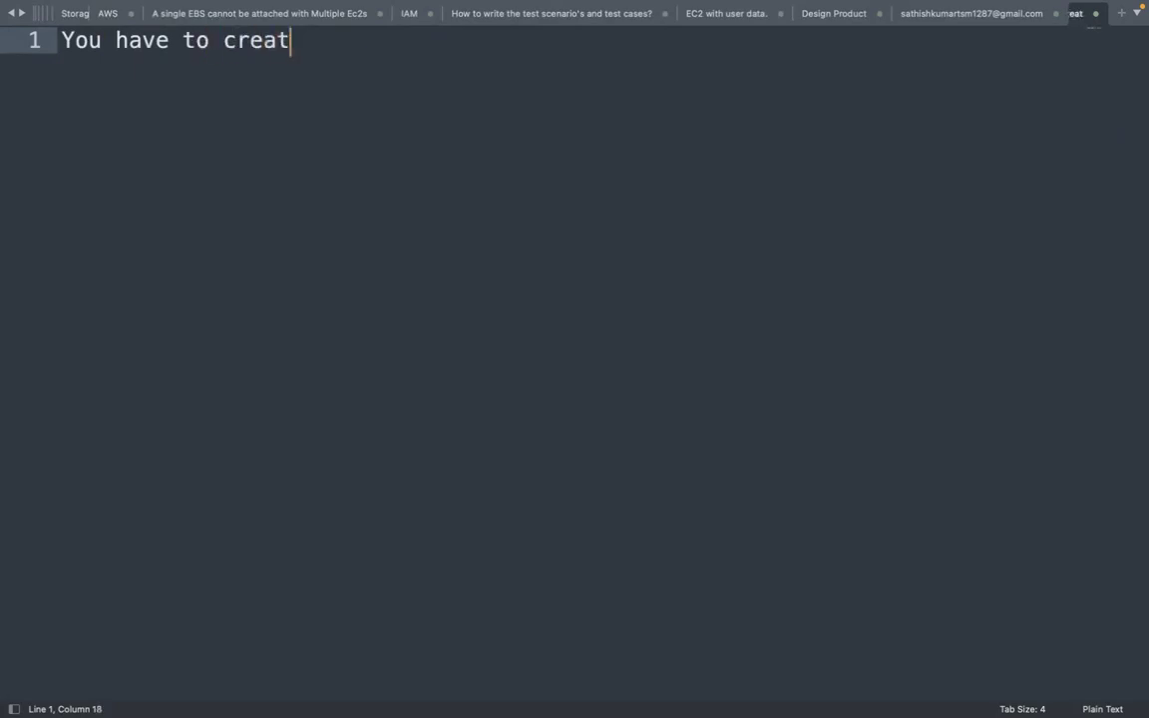
{"action": "type", "text": "e a vpc using vpc wizard."}
{"action": "key", "text": "super+equal"}
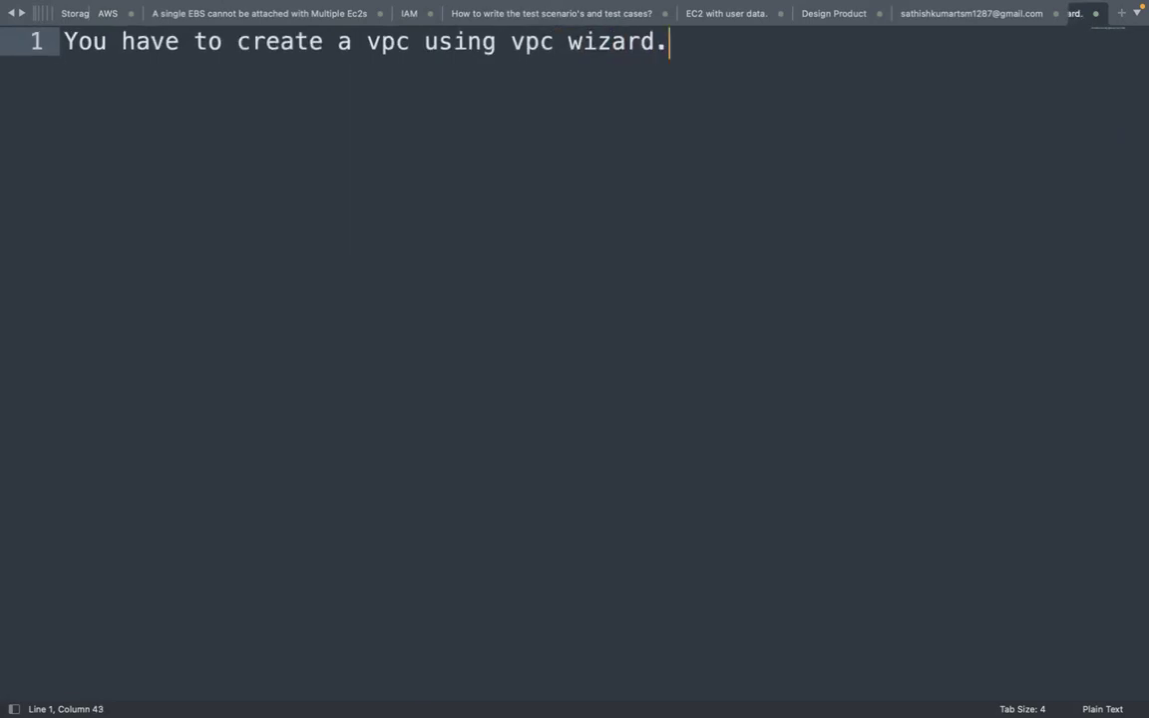
{"action": "key", "text": "Return"}
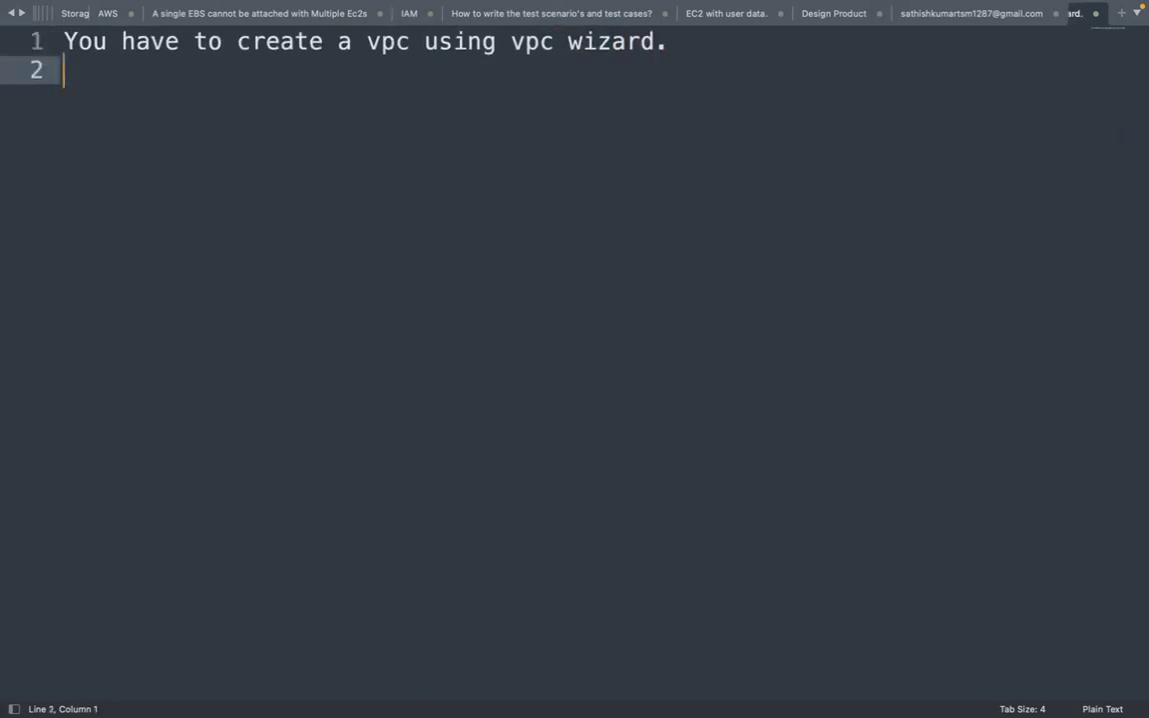
Step: Write the second line "you have to make a note of all the components that vpc wizard is creating"
{"action": "type", "text": "yoiuy"}
{"action": "key", "text": "BackSpace"}
{"action": "key", "text": "BackSpace"}
{"action": "key", "text": "BackSpace"}
{"action": "type", "text": "u have to make a "}
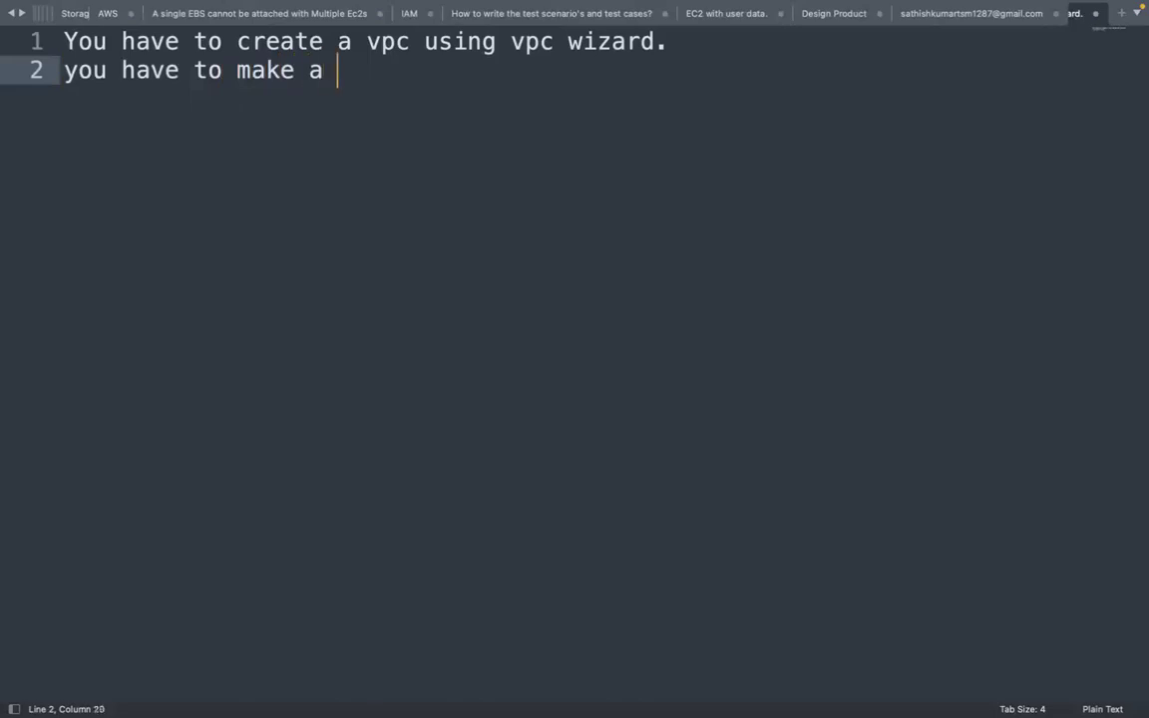
{"action": "type", "text": "note "}
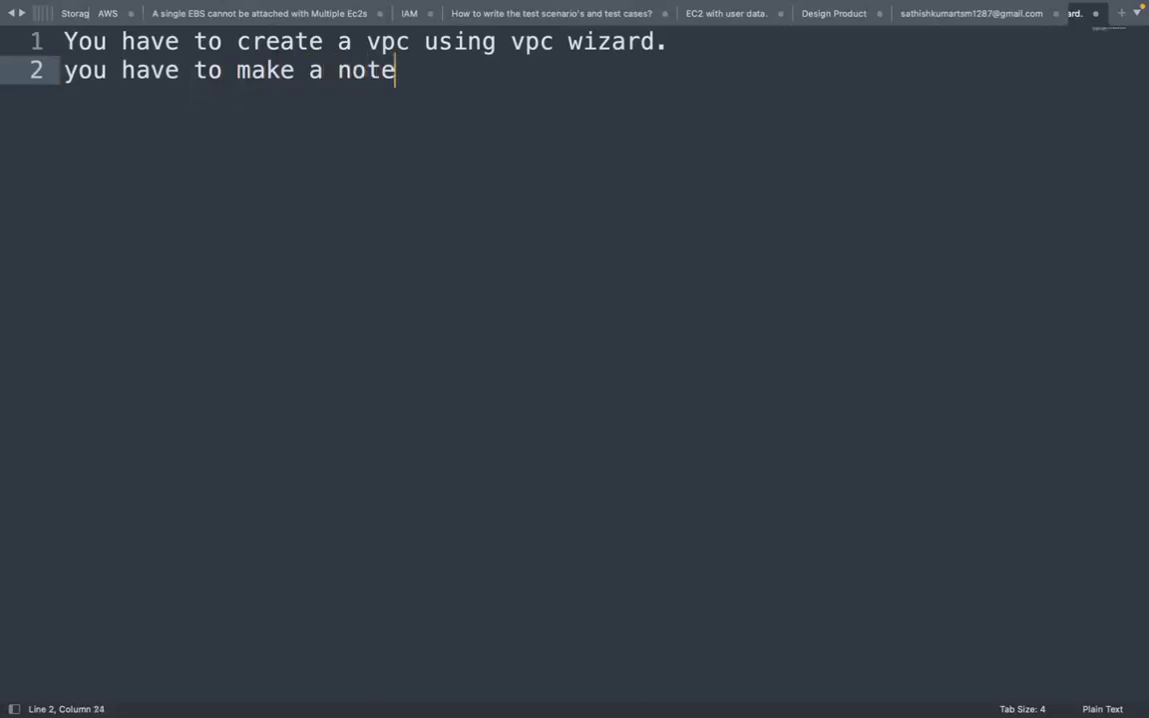
{"action": "type", "text": "of all "}
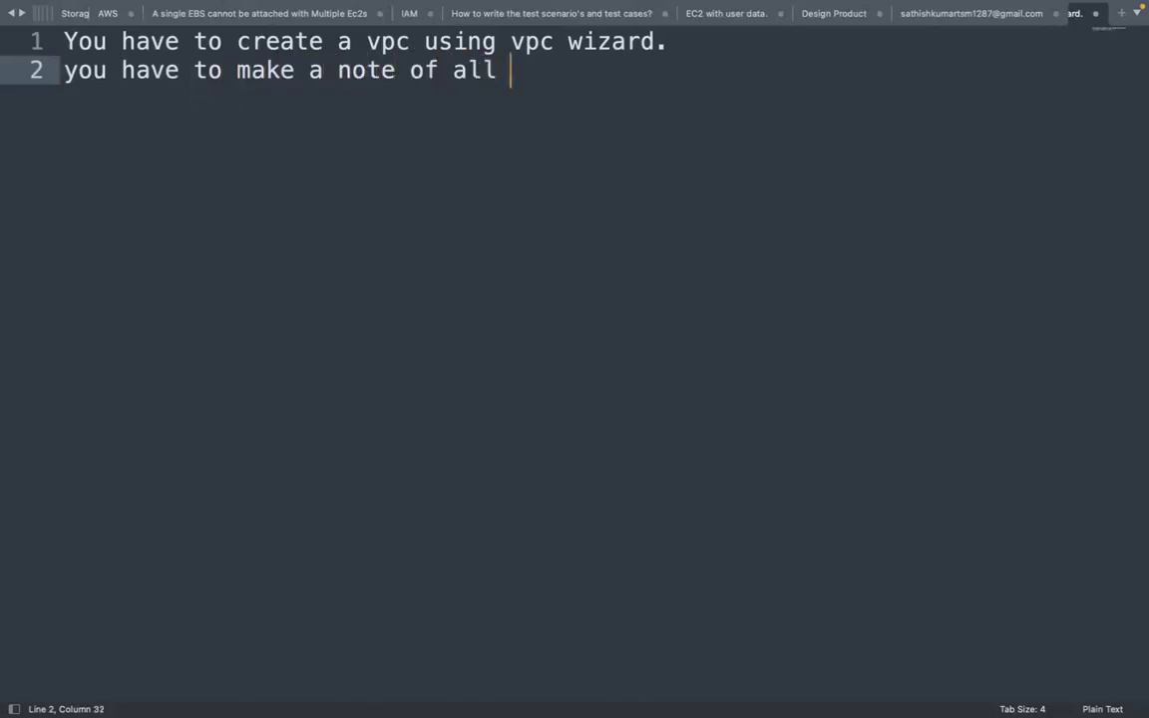
{"action": "type", "text": "the comp"}
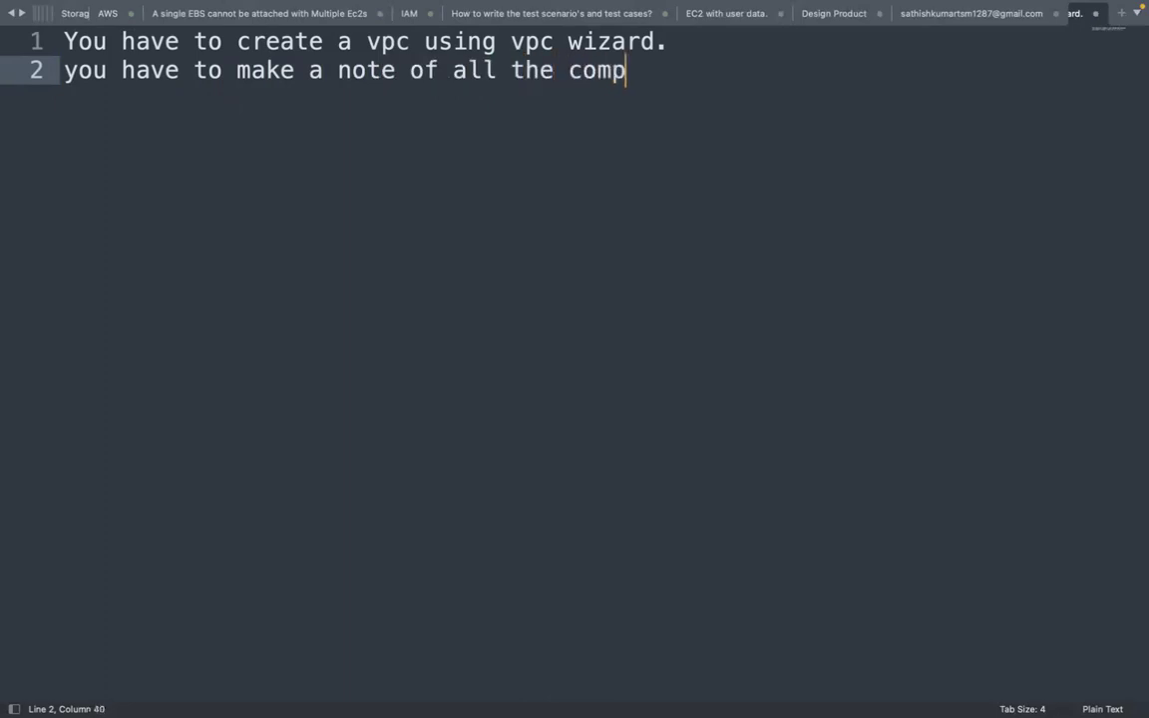
{"action": "type", "text": "oinente"}
{"action": "key", "text": "BackSpace"}
{"action": "key", "text": "BackSpace"}
{"action": "key", "text": "BackSpace"}
{"action": "key", "text": "BackSpace"}
{"action": "key", "text": "BackSpace"}
{"action": "key", "text": "BackSpace"}
{"action": "key", "text": "BackSpace"}
{"action": "type", "text": "onents that vpc wizard "}
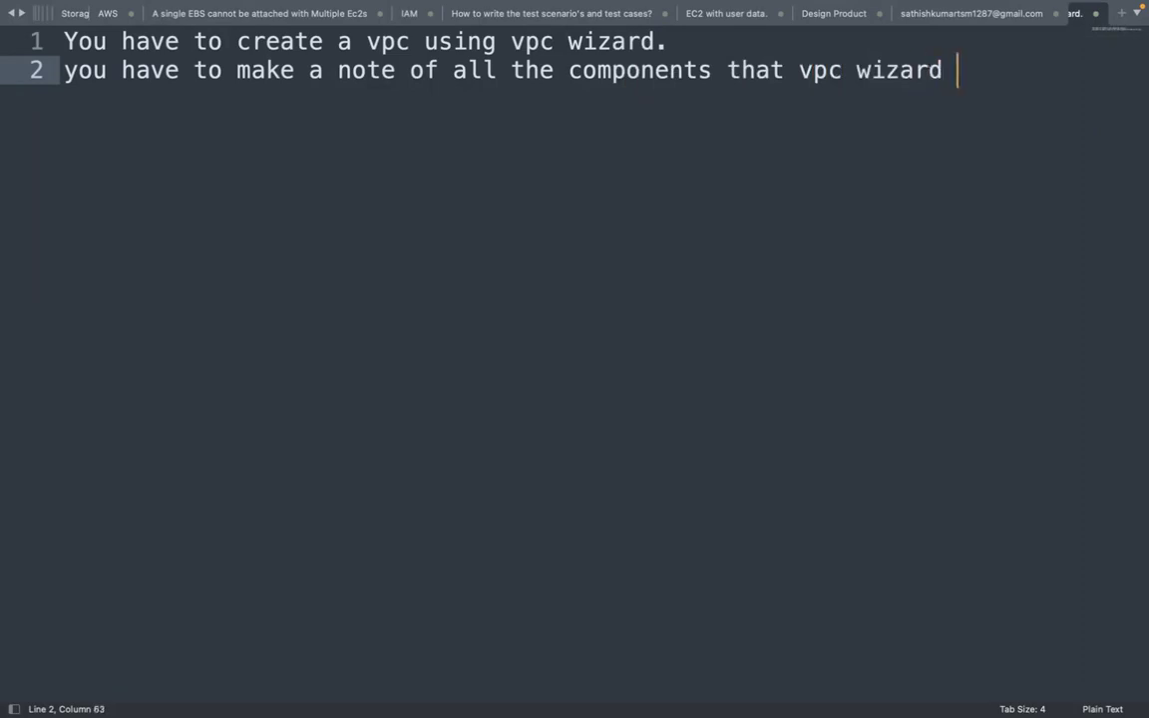
{"action": "type", "text": "is crea"}
{"action": "key", "text": "BackSpace"}
{"action": "type", "text": "creating"}
{"action": "key", "text": "Return"}
{"action": "key", "text": "Return"}
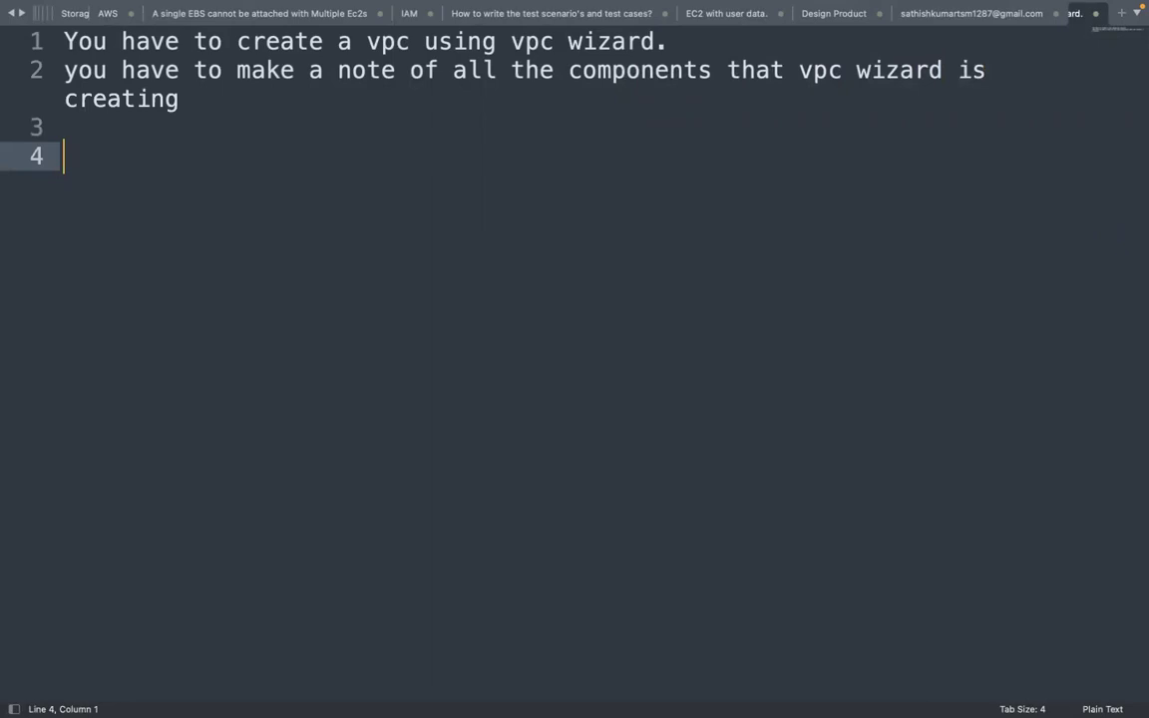
Step: Write the third line "take the vpc id. check the route table associated with the vpc" below the existing notes
{"action": "left_click", "coordinate": [64, 126]}
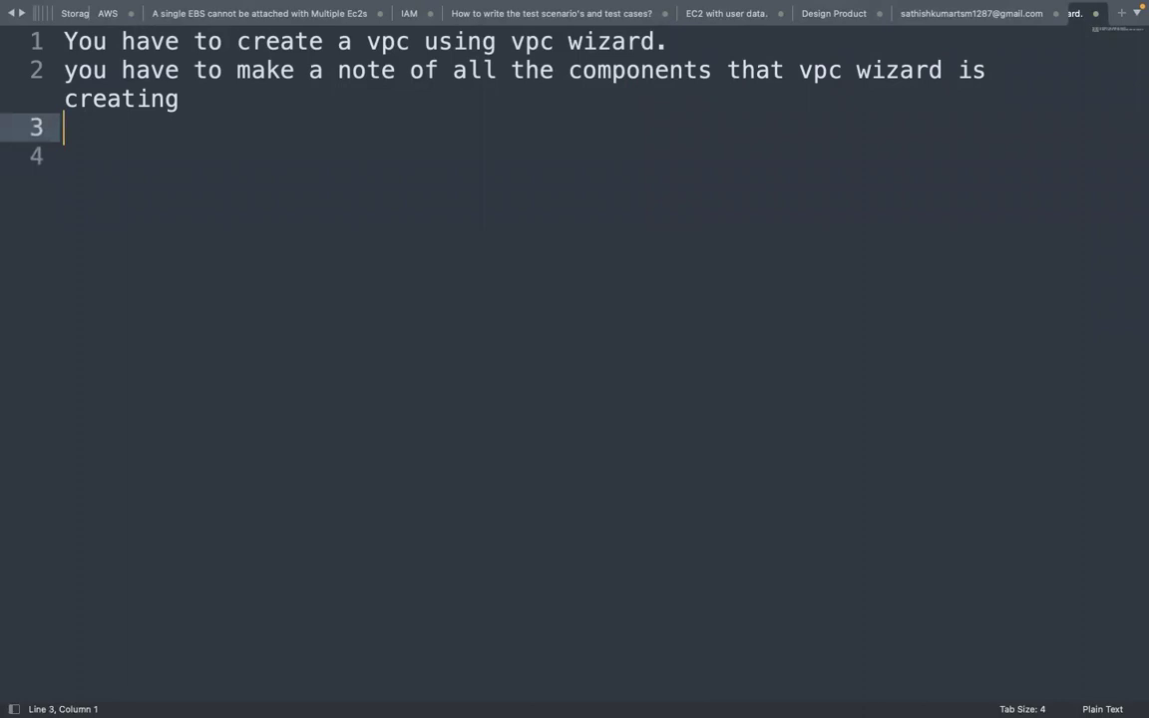
{"action": "type", "text": "take the cpc"}
{"action": "key", "text": "BackSpace"}
{"action": "key", "text": "BackSpace"}
{"action": "key", "text": "BackSpace"}
{"action": "type", "text": "voc"}
{"action": "key", "text": "BackSpace"}
{"action": "key", "text": "BackSpace"}
{"action": "type", "text": "pc"}
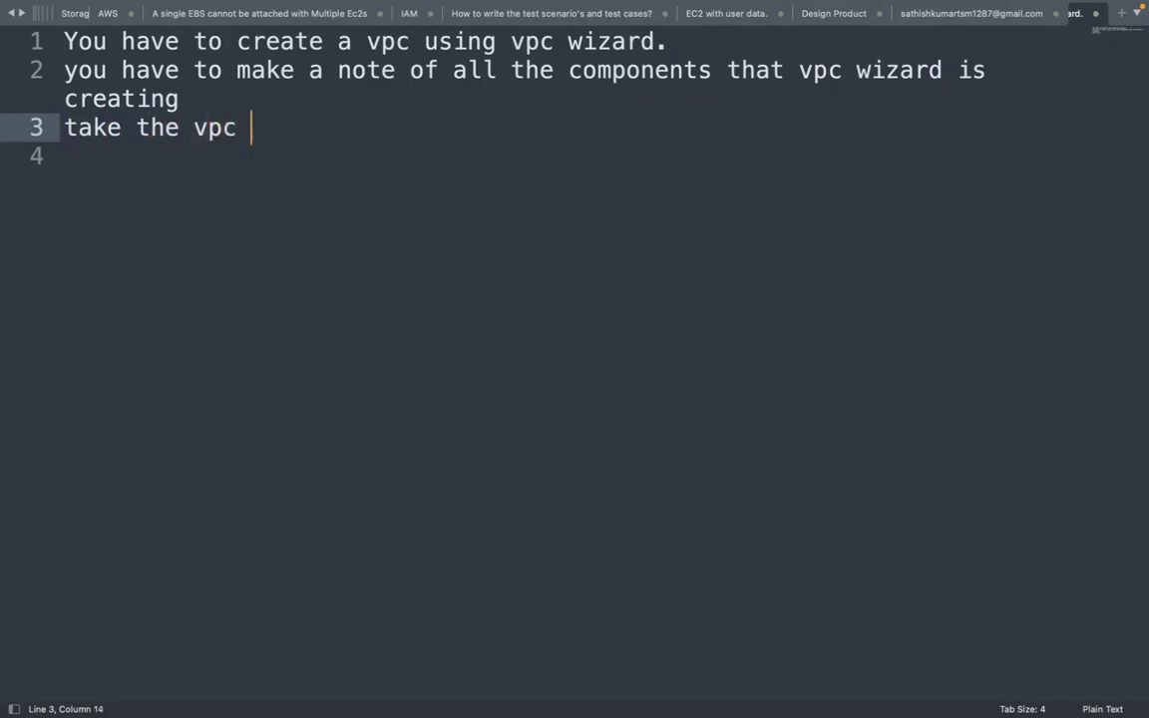
{"action": "type", "text": " id. chec"}
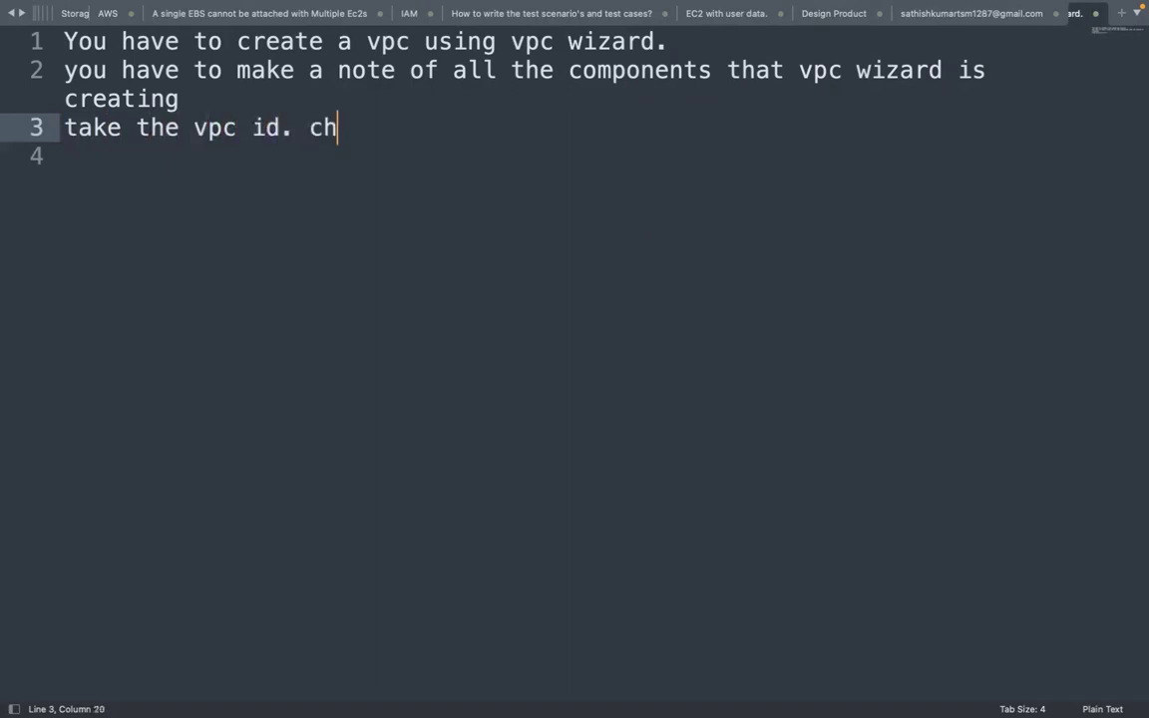
{"action": "type", "text": "the"}
{"action": "key", "text": "BackSpace"}
{"action": "key", "text": "BackSpace"}
{"action": "key", "text": "BackSpace"}
{"action": "type", "text": "k teh re"}
{"action": "key", "text": "BackSpace"}
{"action": "key", "text": "BackSpace"}
{"action": "key", "text": "BackSpace"}
{"action": "key", "text": "BackSpace"}
{"action": "key", "text": "BackSpace"}
{"action": "type", "text": "he re"}
{"action": "key", "text": "BackSpace"}
{"action": "type", "text": "oute "}
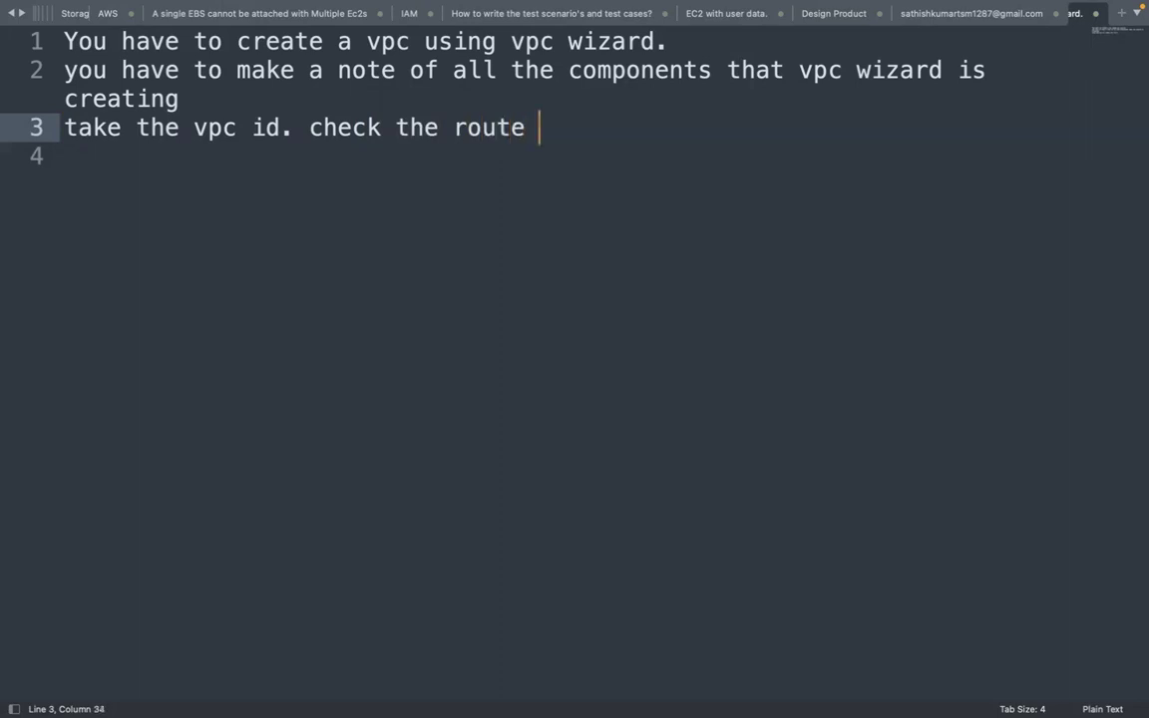
{"action": "type", "text": "table assig"}
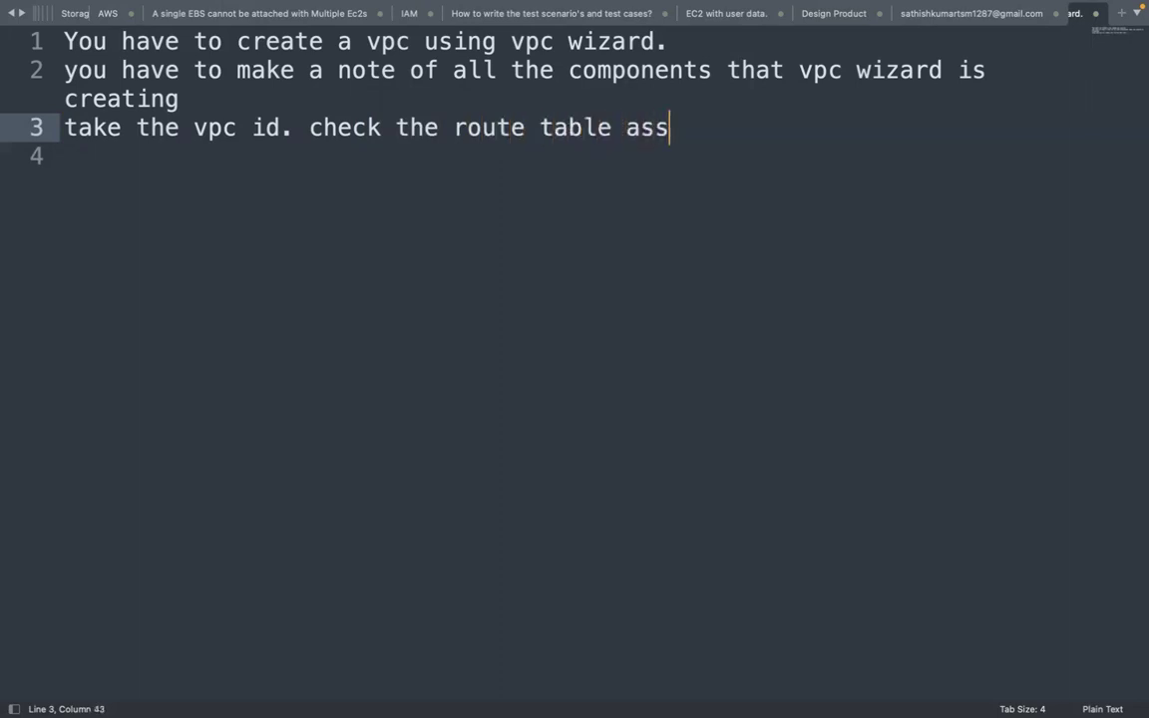
{"action": "key", "text": "BackSpace"}
{"action": "key", "text": "BackSpace"}
{"action": "type", "text": "ociated wuth"}
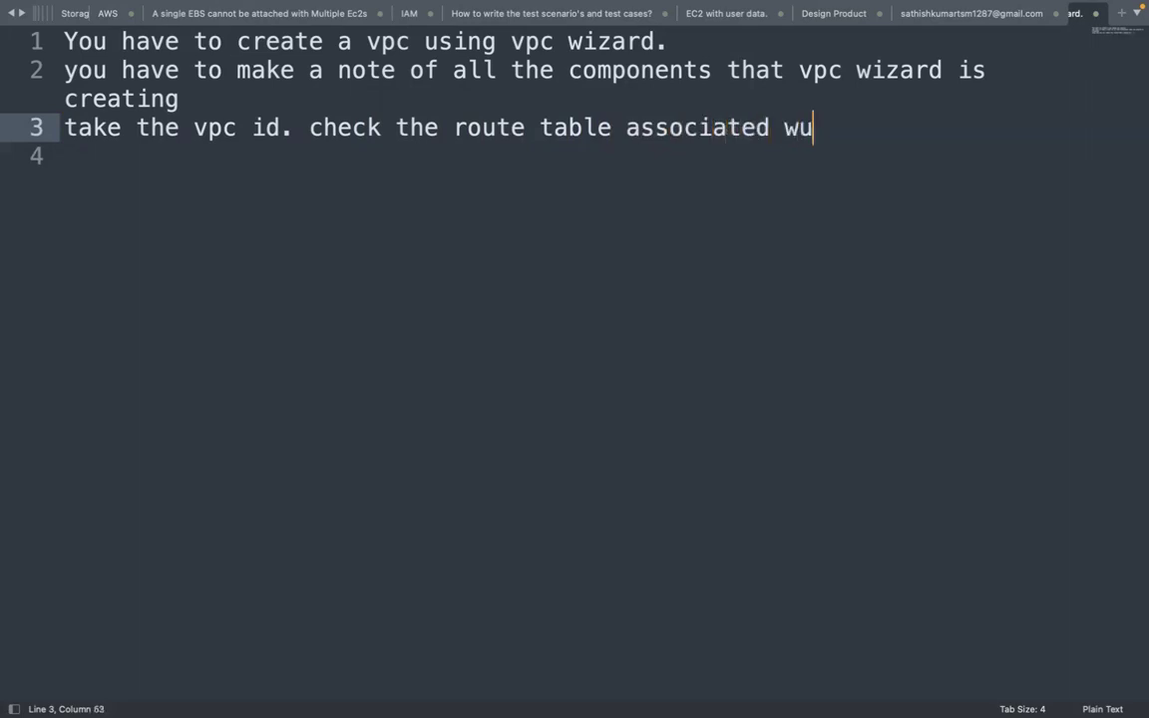
{"action": "key", "text": "BackSpace"}
{"action": "key", "text": "BackSpace"}
{"action": "key", "text": "BackSpace"}
{"action": "type", "text": "ith the vpc"}
{"action": "key", "text": "Return"}
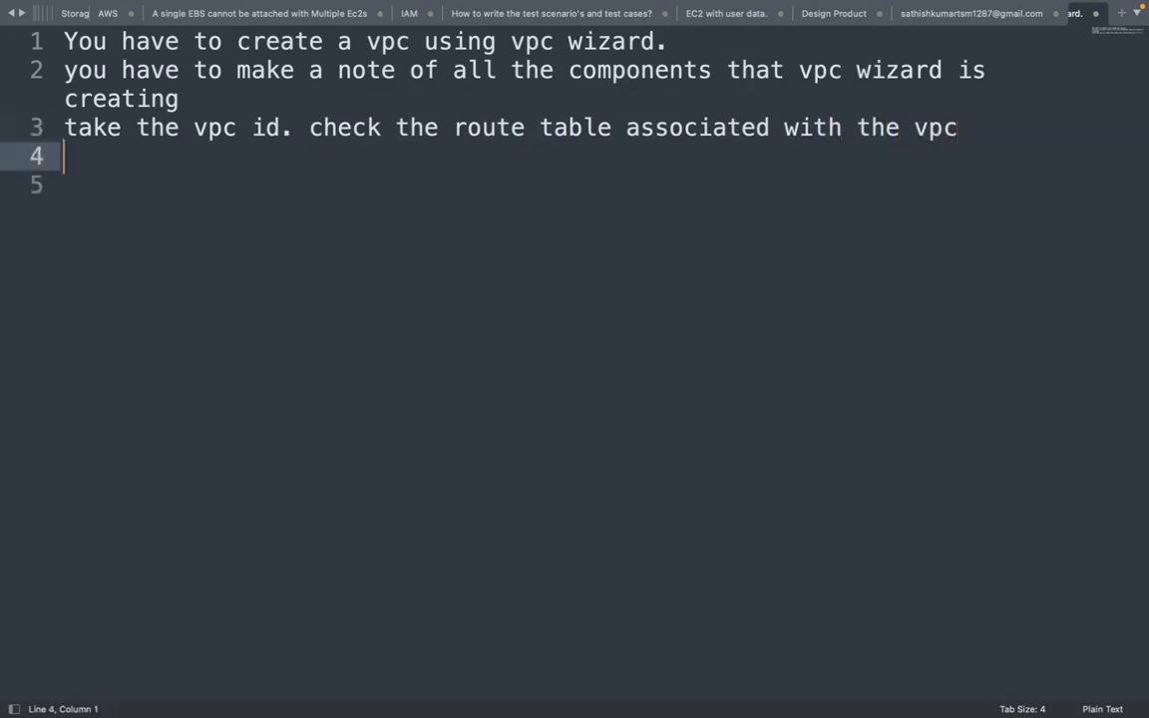
Step: Write the fourth line "check the subnet created for that vpc"
{"action": "type", "text": "check the "}
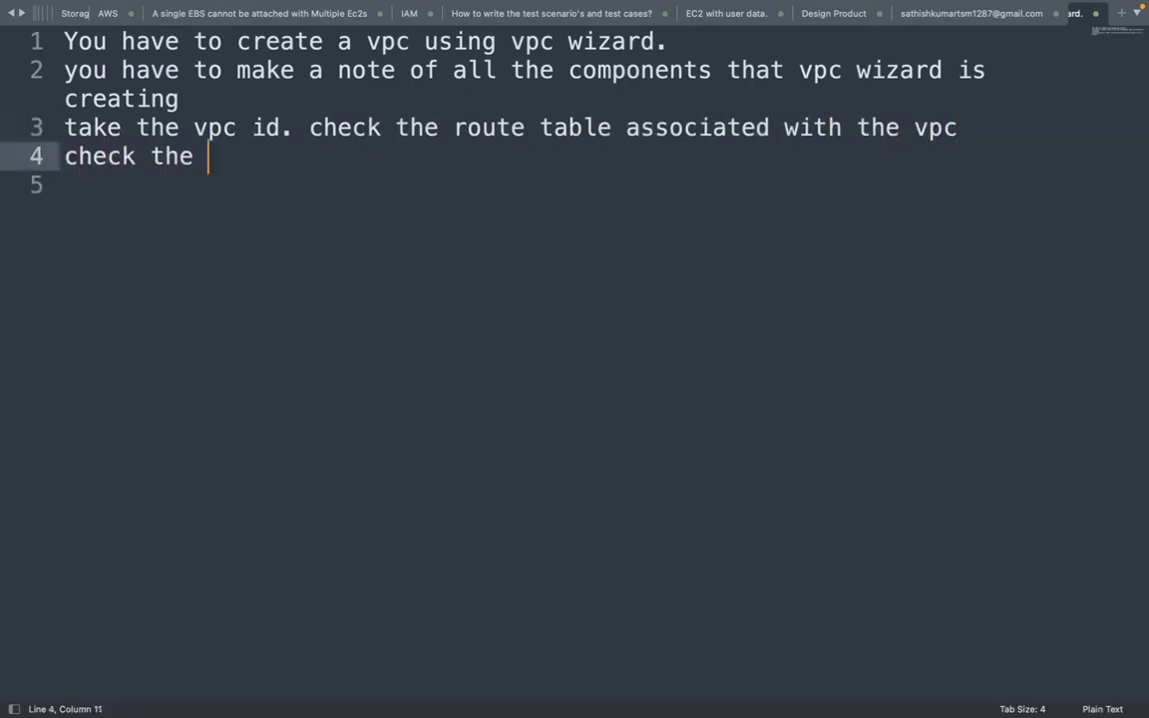
{"action": "type", "text": "subnet"}
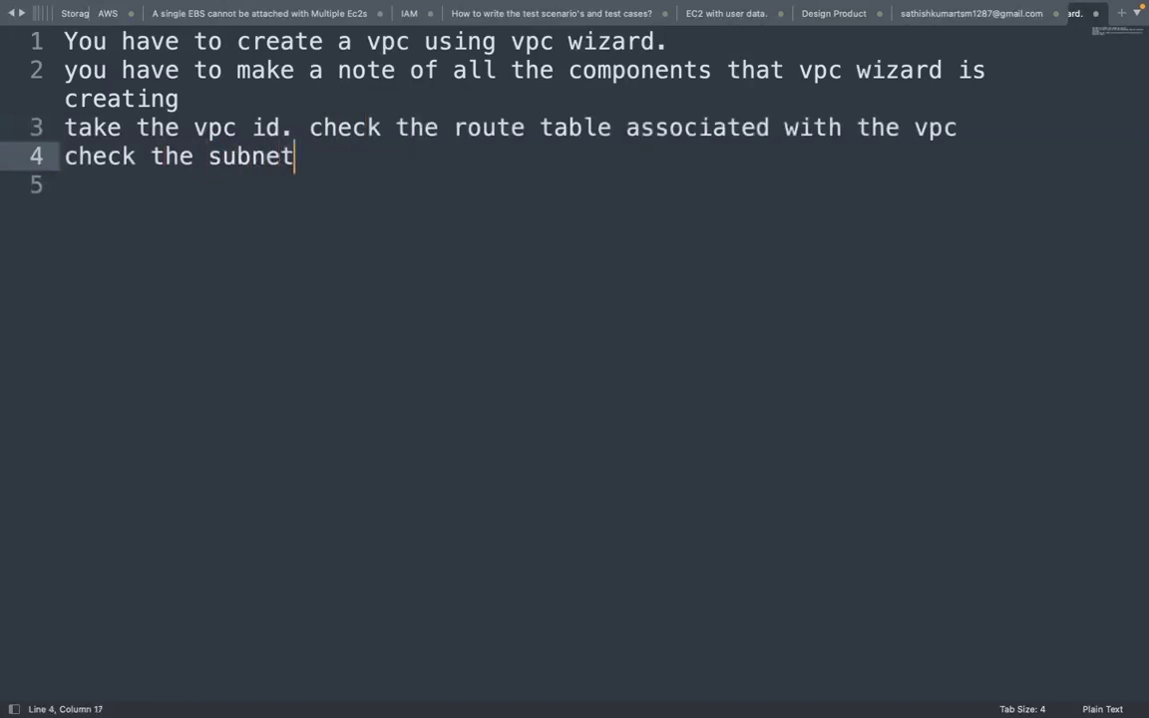
{"action": "type", "text": " crea"}
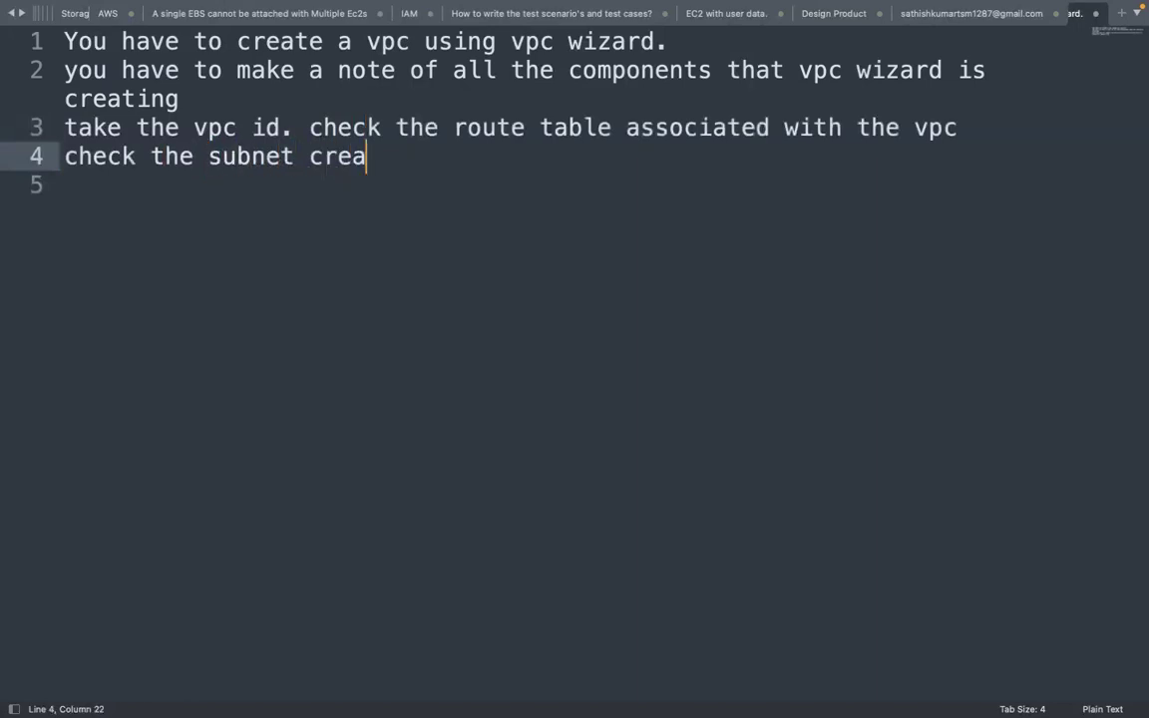
{"action": "type", "text": "ted for that vpc"}
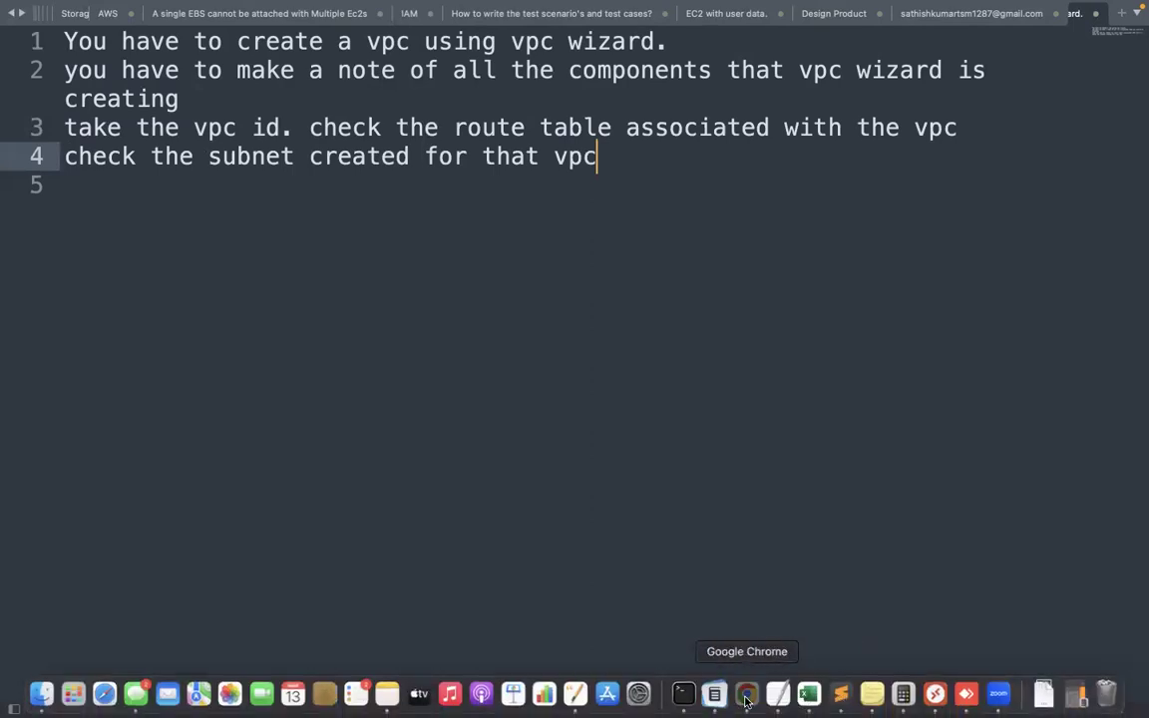
Step: Switch to Google Chrome, copy the VPC ID of my-vpc-01 and filter the subnets list by it
{"action": "left_click", "coordinate": [747, 694]}
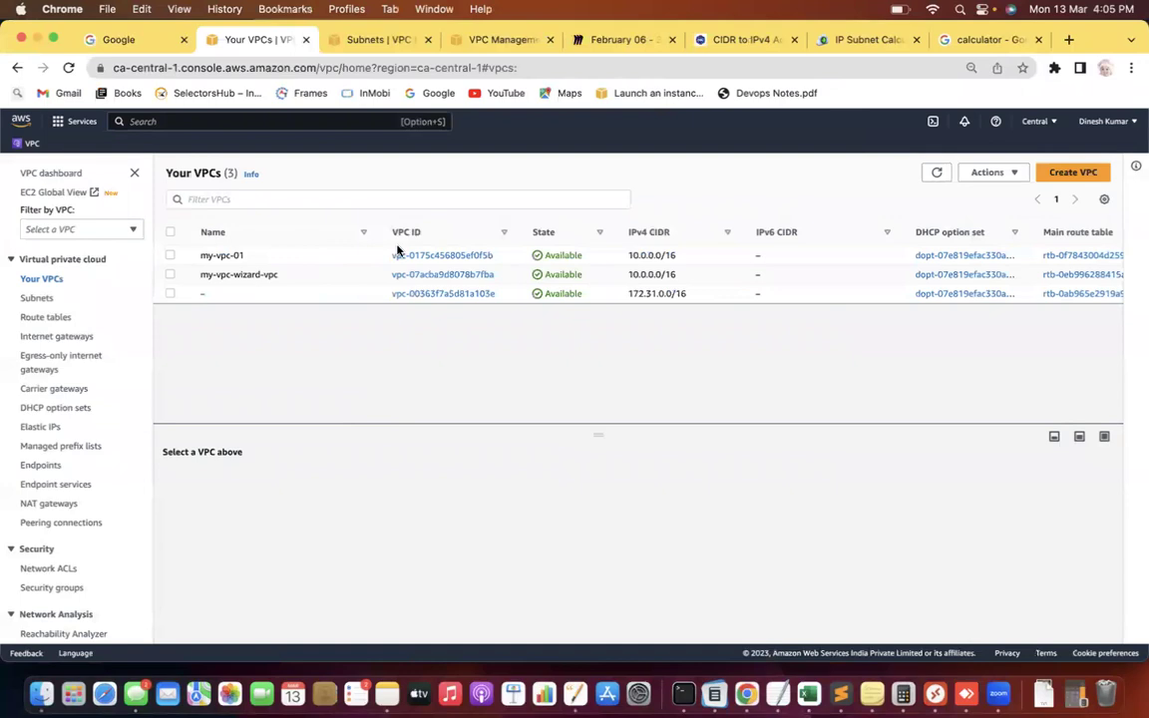
{"action": "left_click_drag", "start_coordinate": [383, 253], "coordinate": [495, 256]}
{"action": "key", "text": "super+c"}
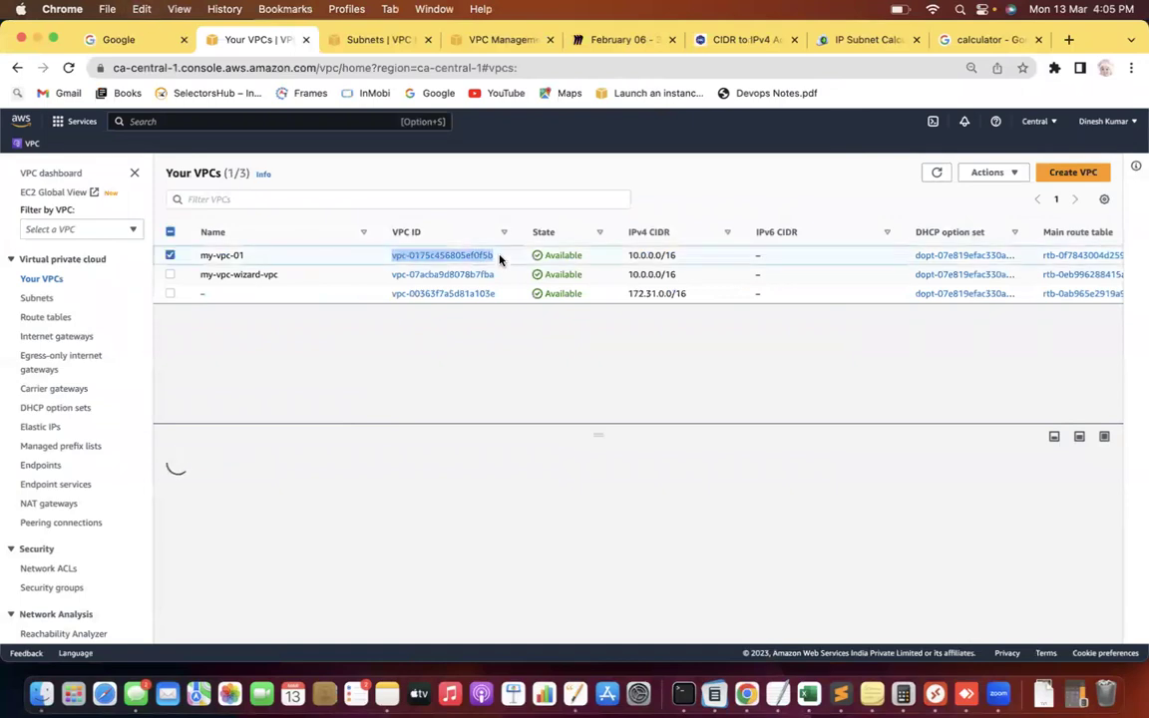
{"action": "left_click", "coordinate": [36, 298]}
{"action": "left_click", "coordinate": [237, 200]}
{"action": "key", "text": "super+v"}
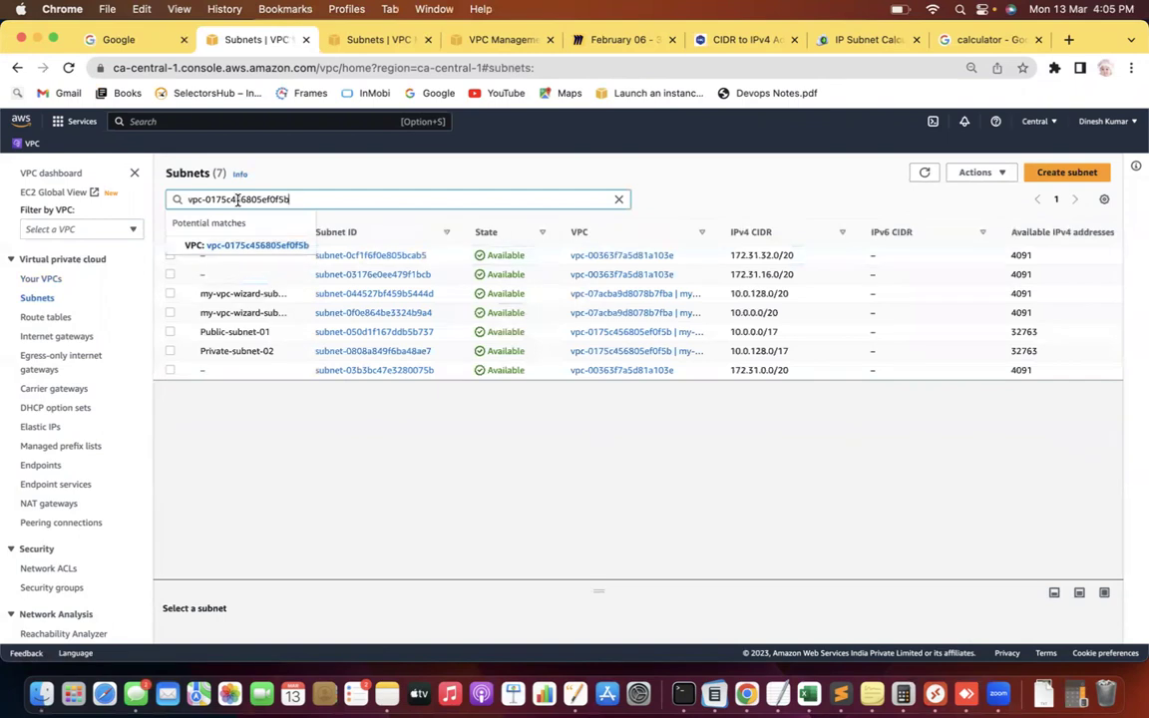
{"action": "key", "text": "Return"}
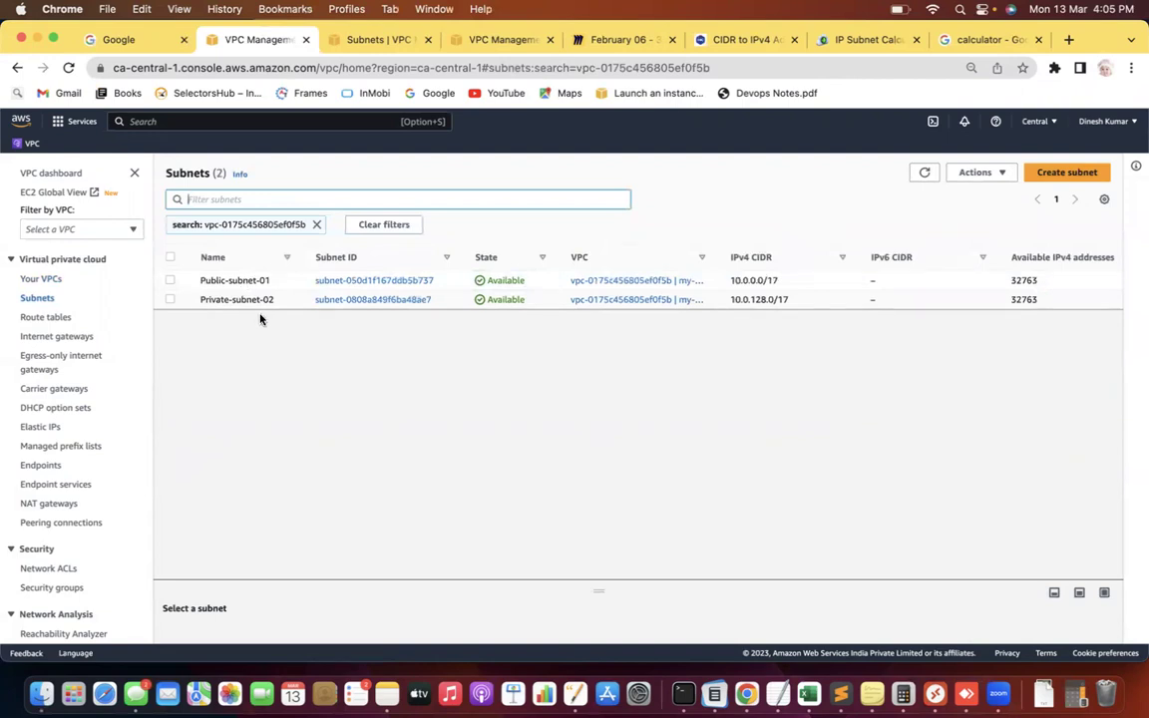
Step: Filter the route tables list by the VPC ID of my-vpc-01
{"action": "left_click", "coordinate": [52, 320]}
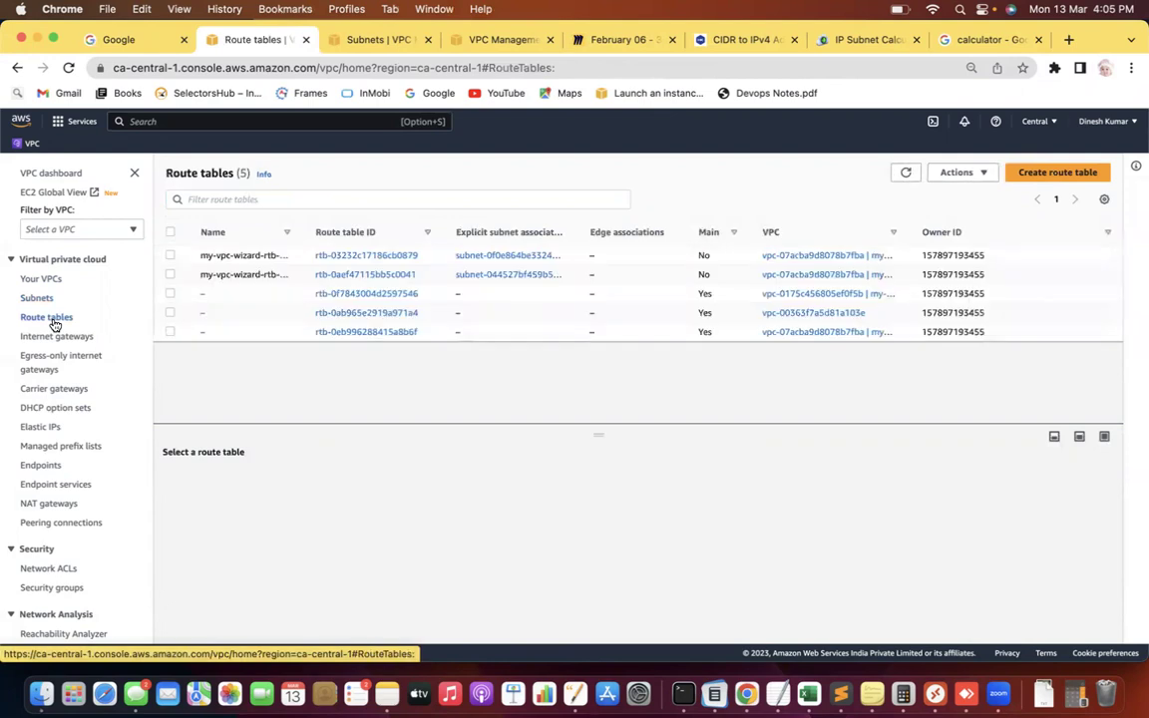
{"action": "left_click", "coordinate": [250, 197]}
{"action": "type", "text": "vpc-0175c456805ef05b"}
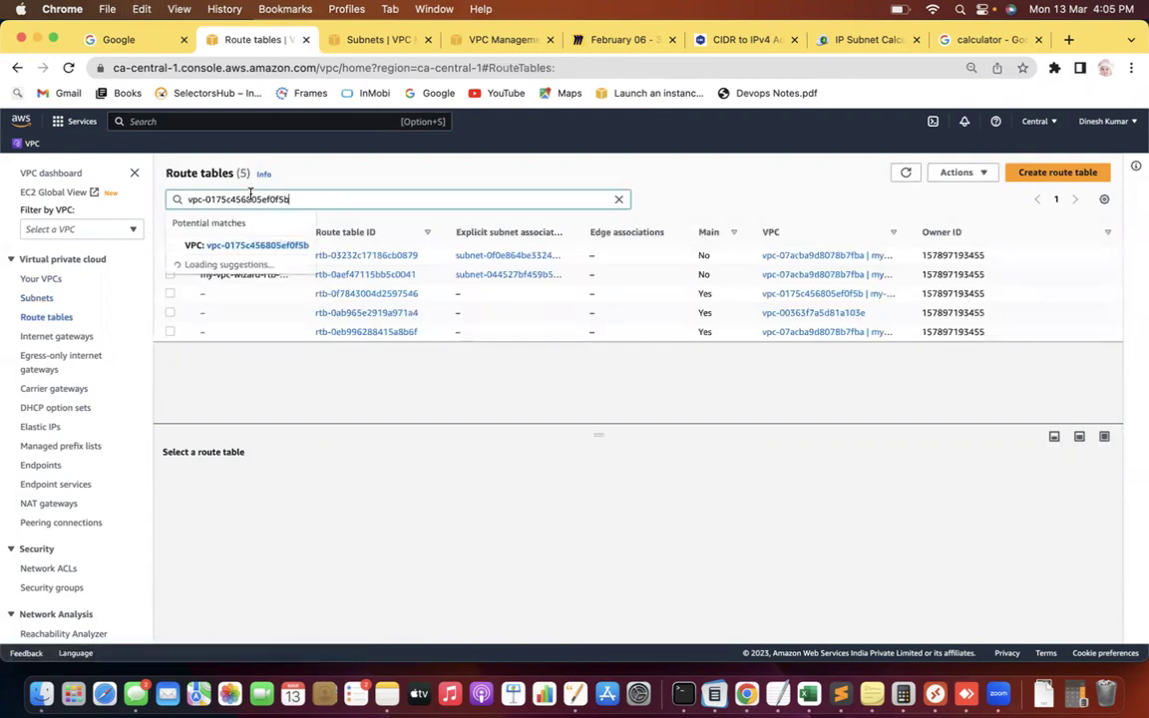
{"action": "key", "text": "Return"}
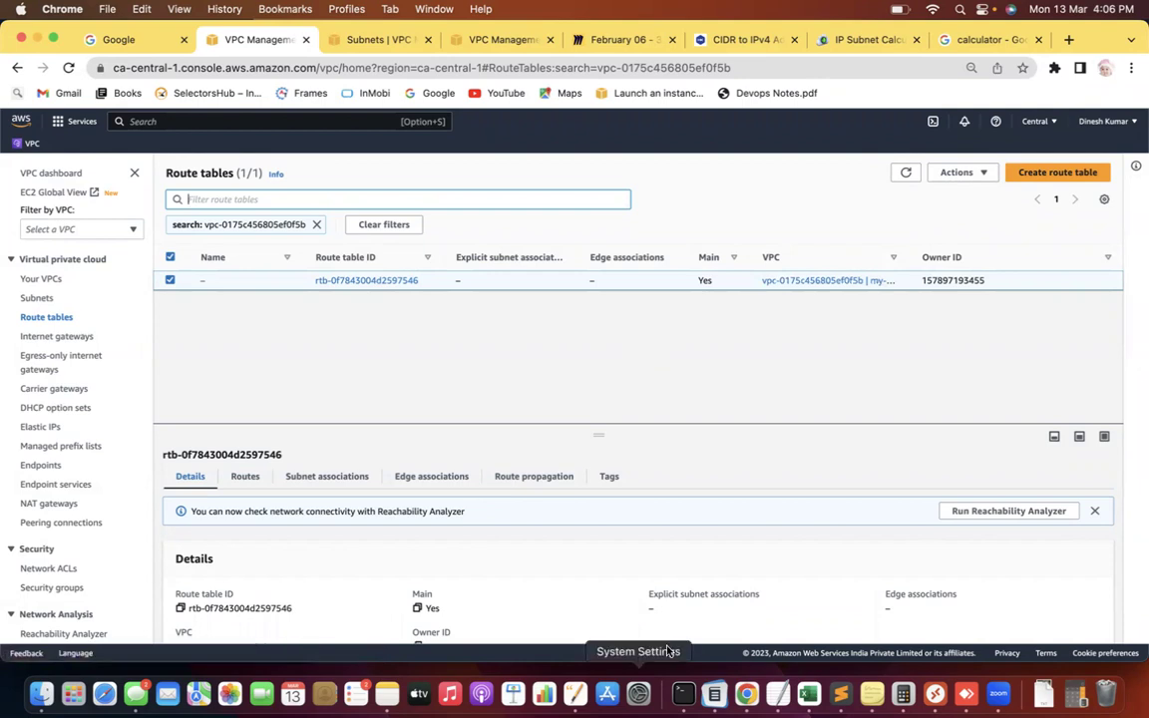
{"action": "key", "text": "super+Tab"}
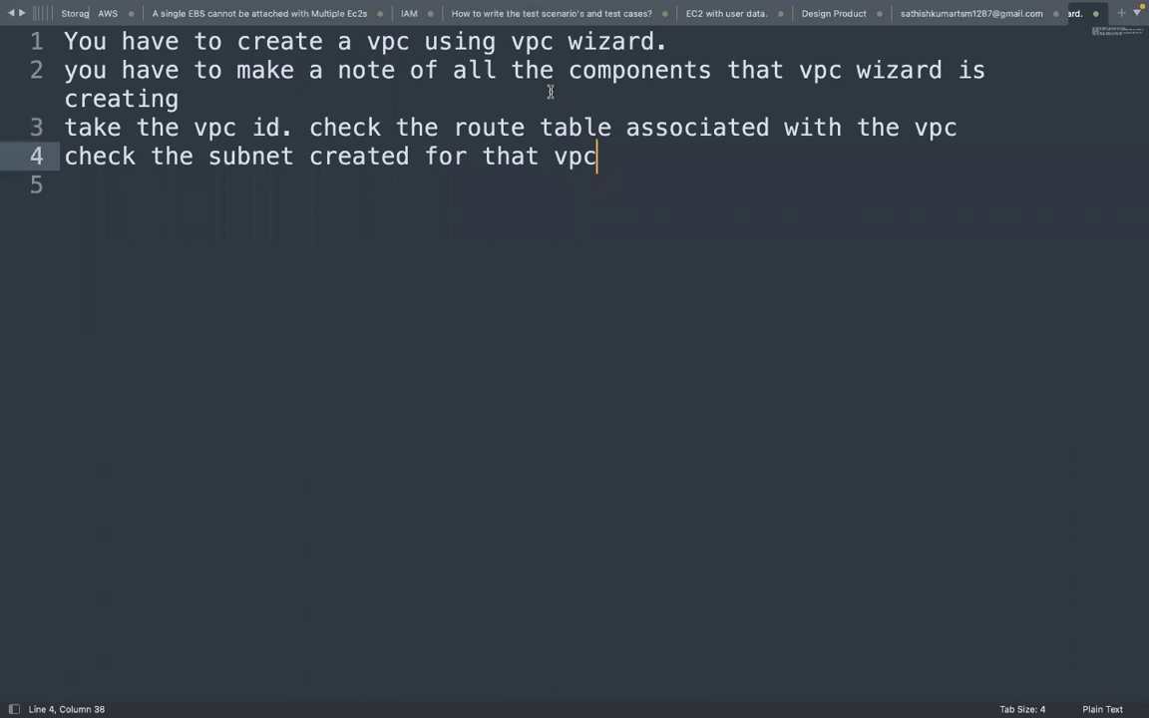
{"action": "key", "text": "super+Tab"}
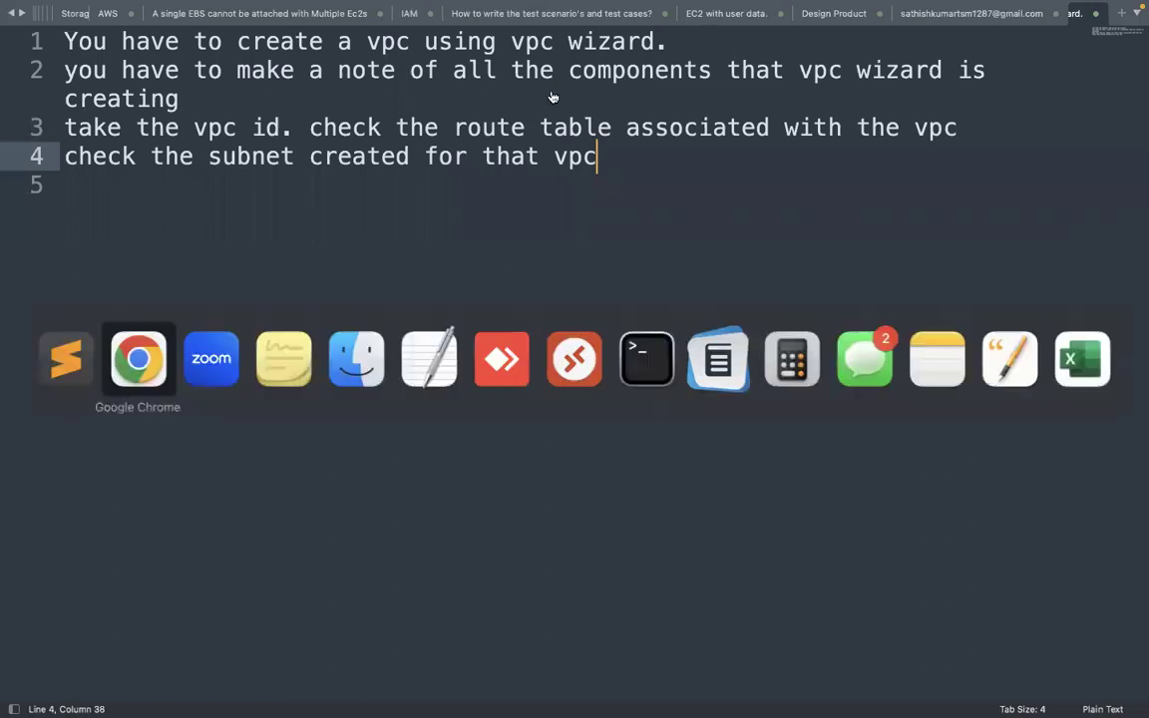
{"action": "left_click", "coordinate": [389, 335]}
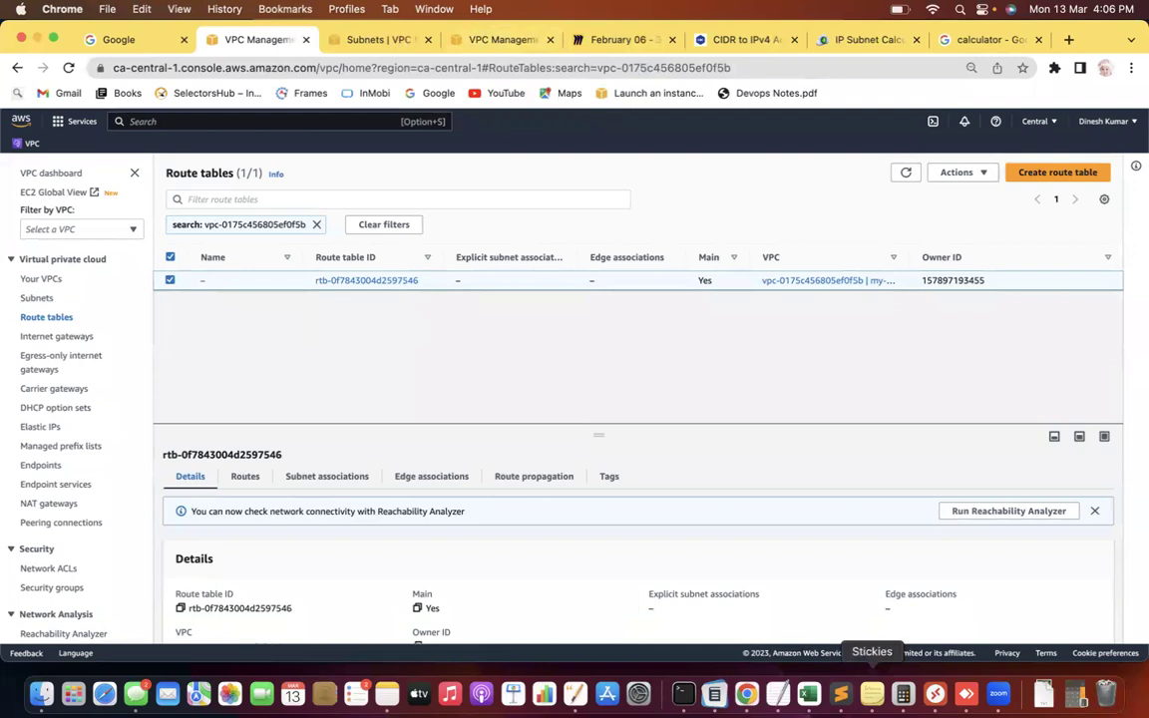
Step: Switch to Sublime Text and copy all of the assignment notes
{"action": "key", "text": "super+Tab"}
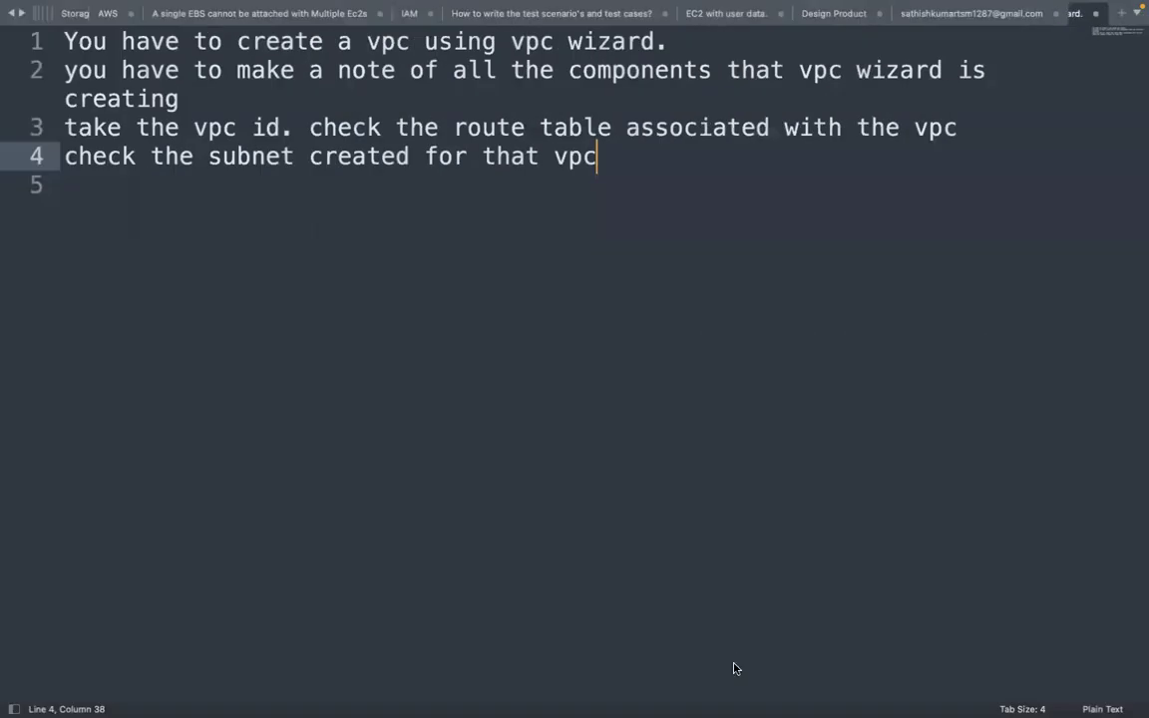
{"action": "key", "text": "super+a"}
{"action": "key", "text": "super+c"}
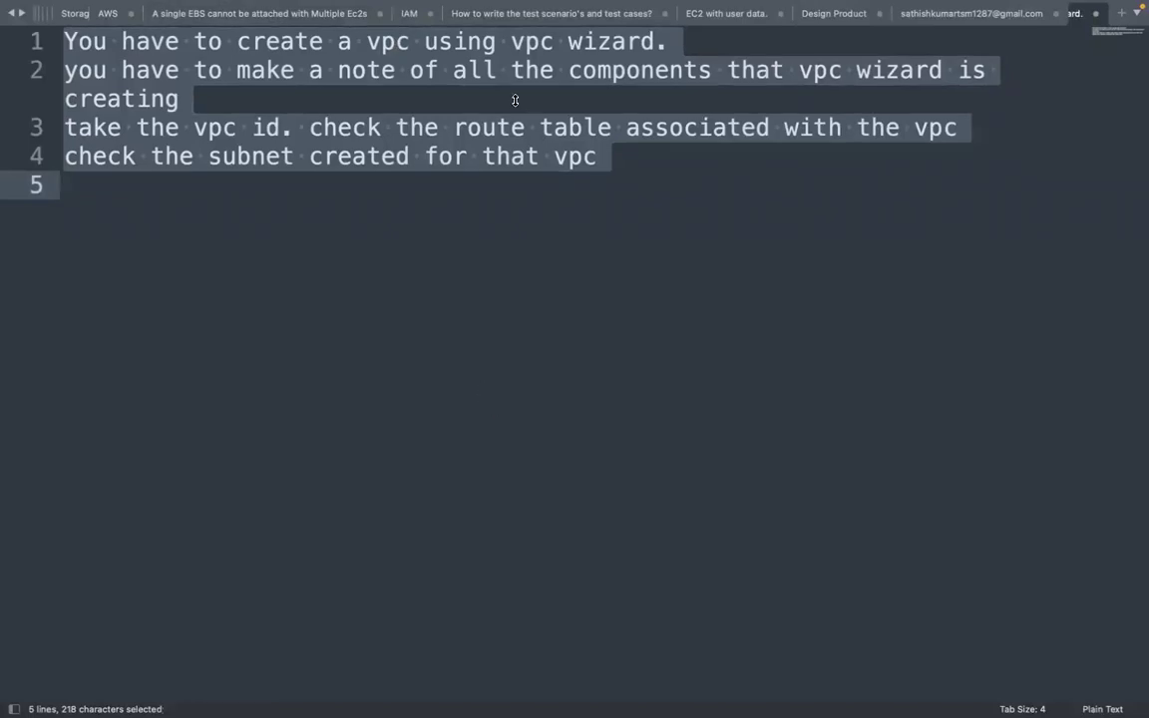
{"action": "mouse_move", "coordinate": [379, 8]}
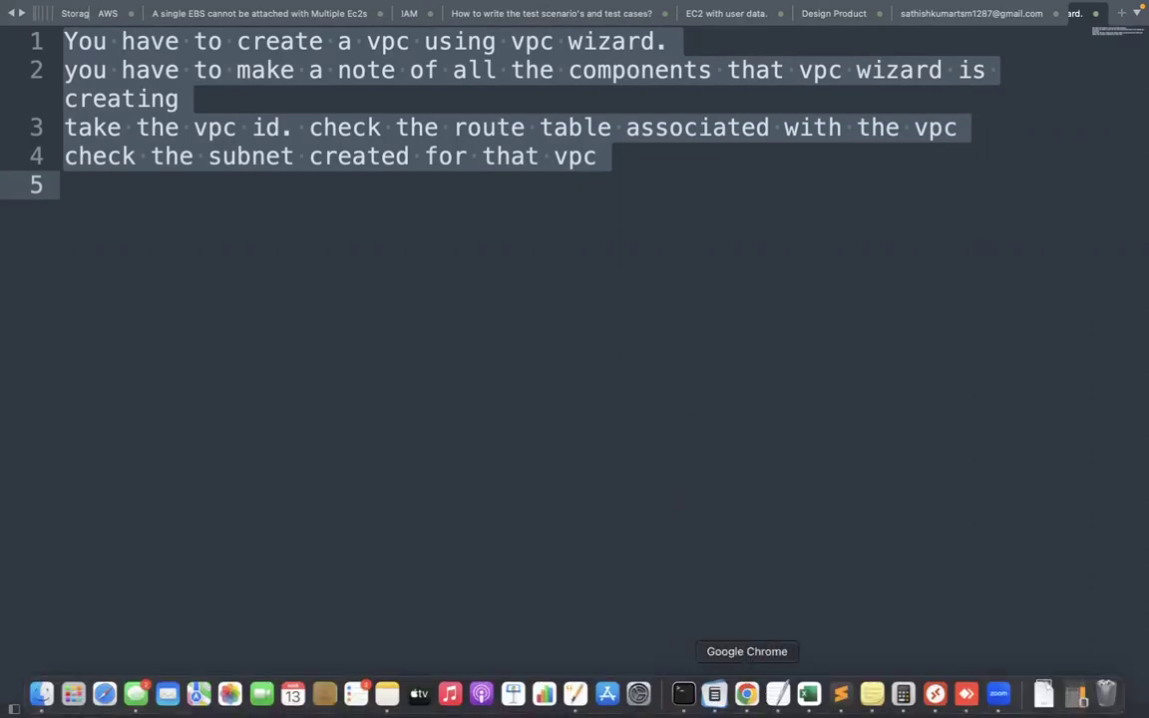
Step: Switch to Google Chrome, search the web for "How vpc works" in a new tab and open the "How Amazon VPC works" page
{"action": "left_click", "coordinate": [747, 694]}
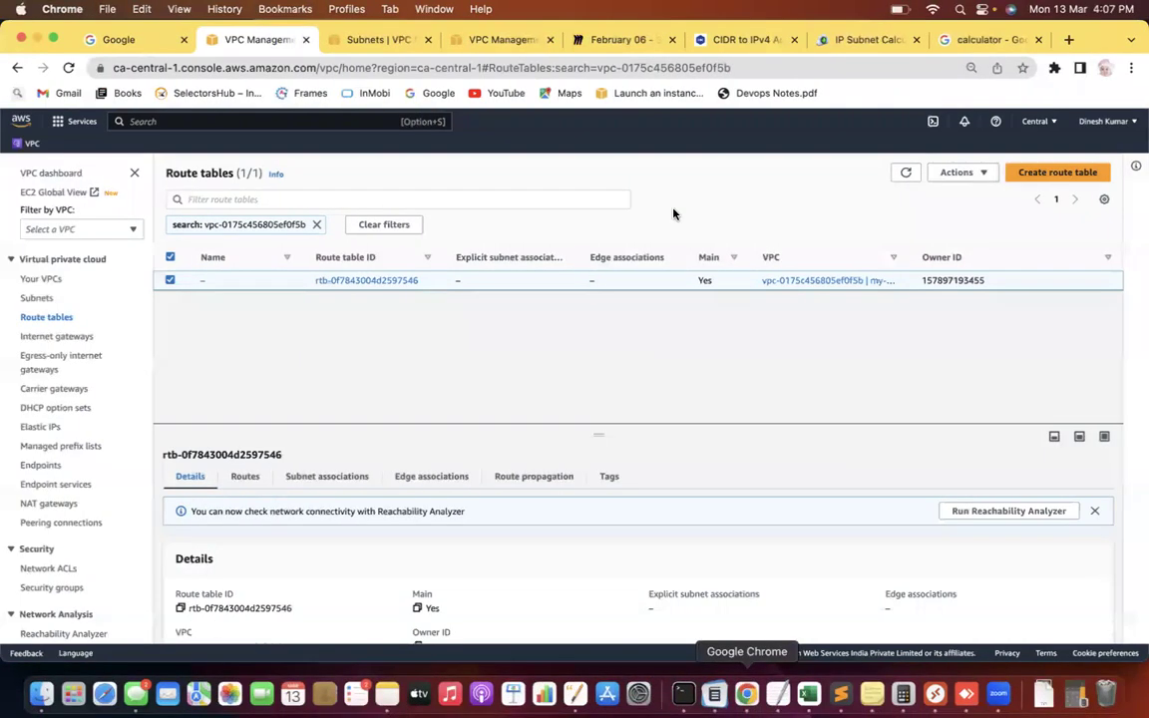
{"action": "left_click", "coordinate": [1068, 41]}
{"action": "type", "text": "How"}
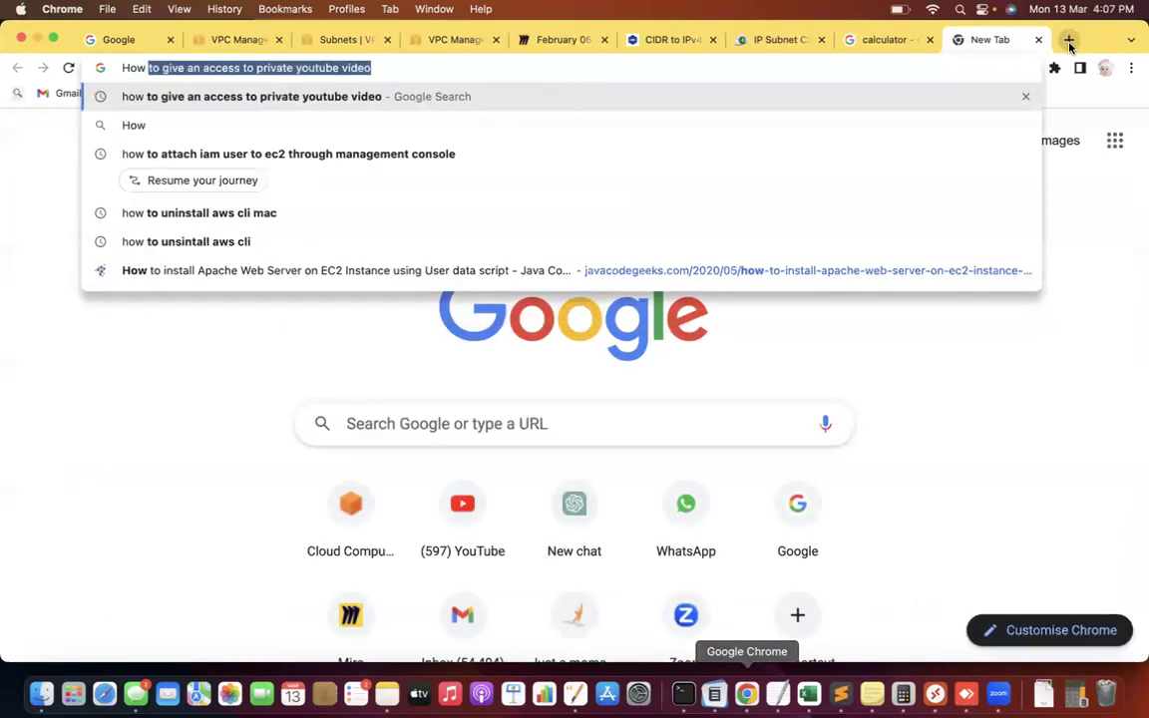
{"action": "type", "text": " vpc work"}
{"action": "key", "text": "BackSpace"}
{"action": "key", "text": "BackSpace"}
{"action": "key", "text": "BackSpace"}
{"action": "type", "text": "orks"}
{"action": "key", "text": "Return"}
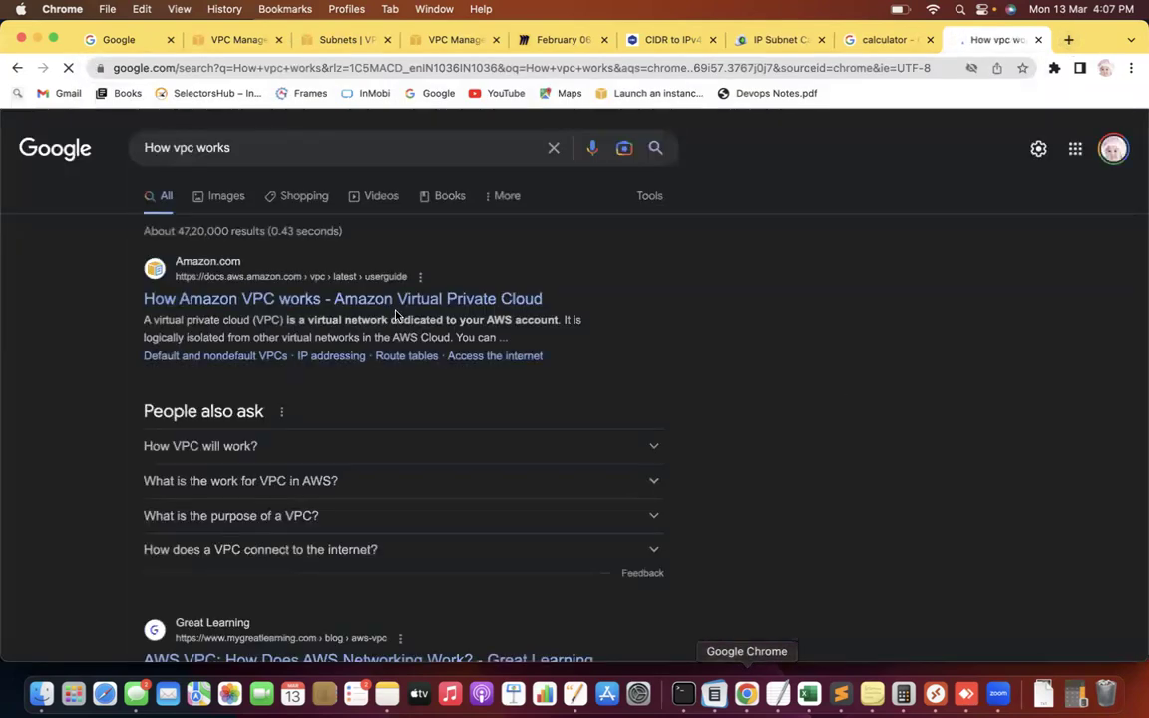
{"action": "left_click", "coordinate": [312, 307]}
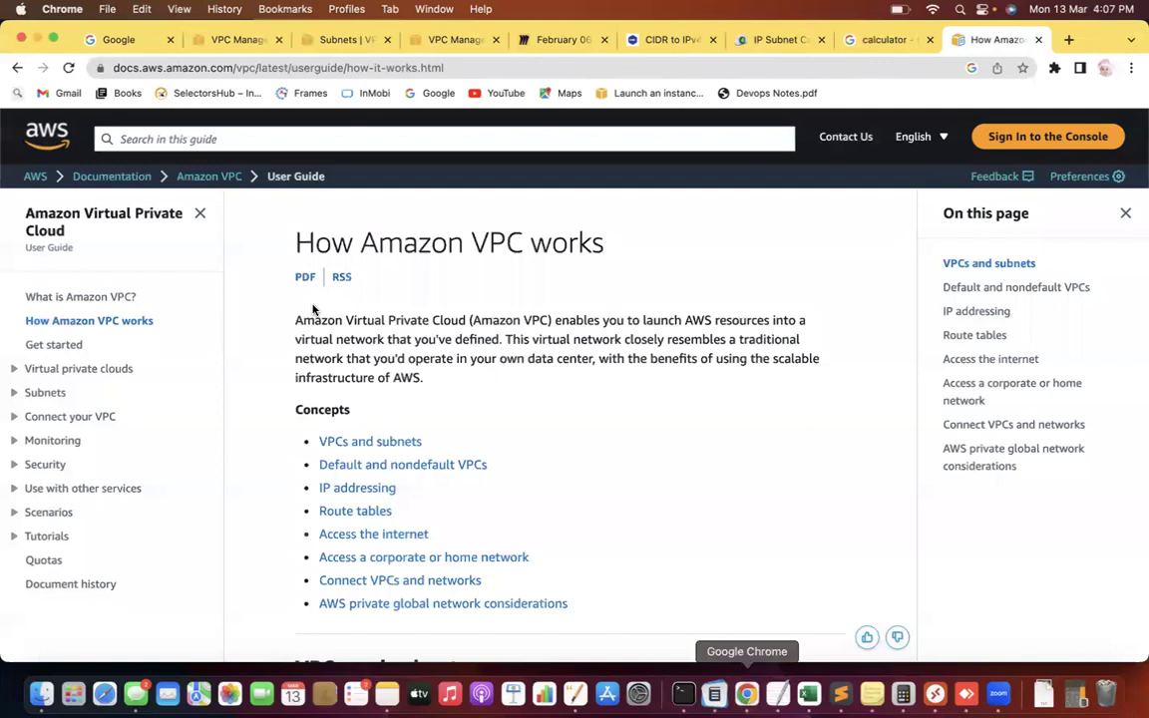
Step: Read through the user guide's sections on VPCs and subnets, default and nondefault VPCs, and IP addressing
{"action": "scroll", "coordinate": [313, 309], "scroll_direction": "down", "scroll_amount": 8}
{"action": "scroll", "coordinate": [312, 308], "scroll_direction": "down", "scroll_amount": 2}
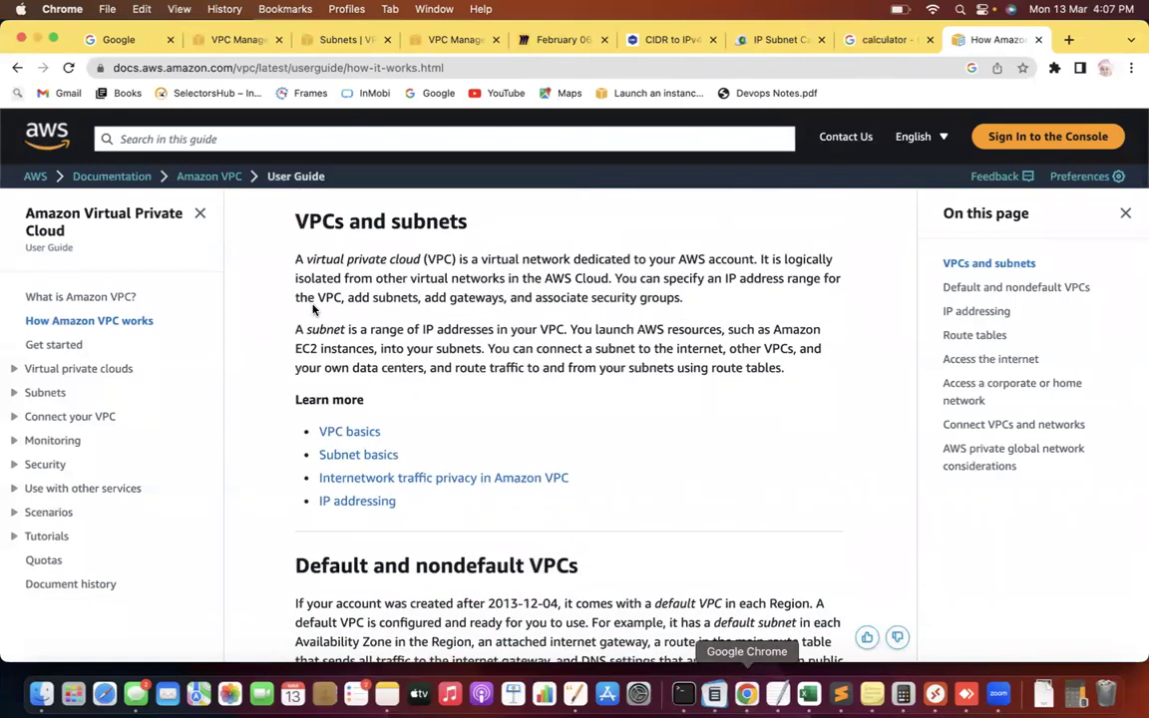
{"action": "scroll", "coordinate": [312, 310], "scroll_direction": "up", "scroll_amount": 1}
{"action": "scroll", "coordinate": [313, 307], "scroll_direction": "down", "scroll_amount": 3}
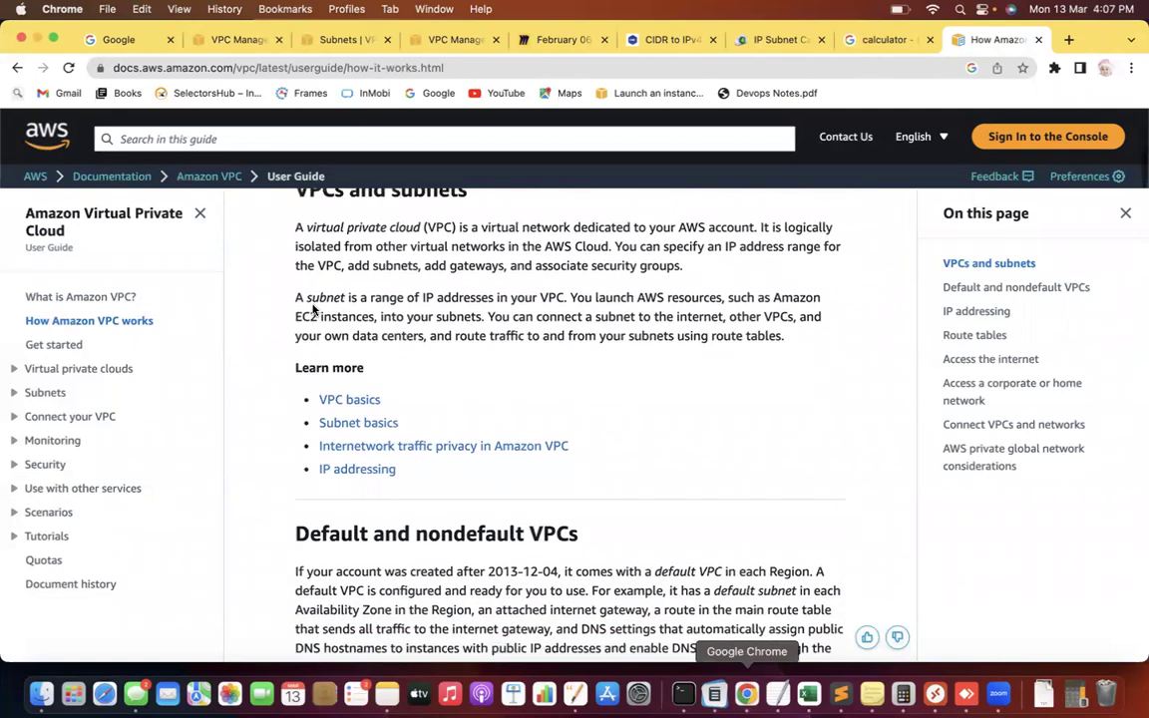
{"action": "scroll", "coordinate": [313, 306], "scroll_direction": "down", "scroll_amount": 5}
{"action": "scroll", "coordinate": [309, 303], "scroll_direction": "up", "scroll_amount": 2}
{"action": "scroll", "coordinate": [309, 304], "scroll_direction": "down", "scroll_amount": 2}
{"action": "scroll", "coordinate": [313, 309], "scroll_direction": "up", "scroll_amount": 6}
{"action": "scroll", "coordinate": [313, 309], "scroll_direction": "up", "scroll_amount": 2}
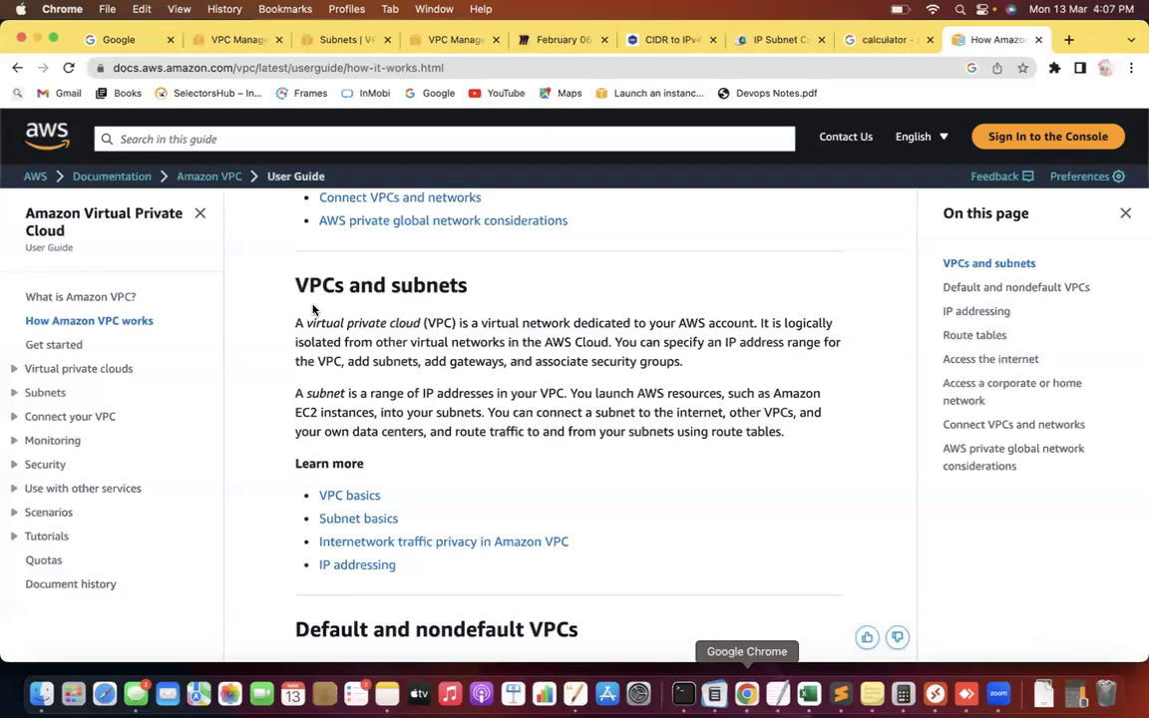
{"action": "scroll", "coordinate": [312, 309], "scroll_direction": "down", "scroll_amount": 5}
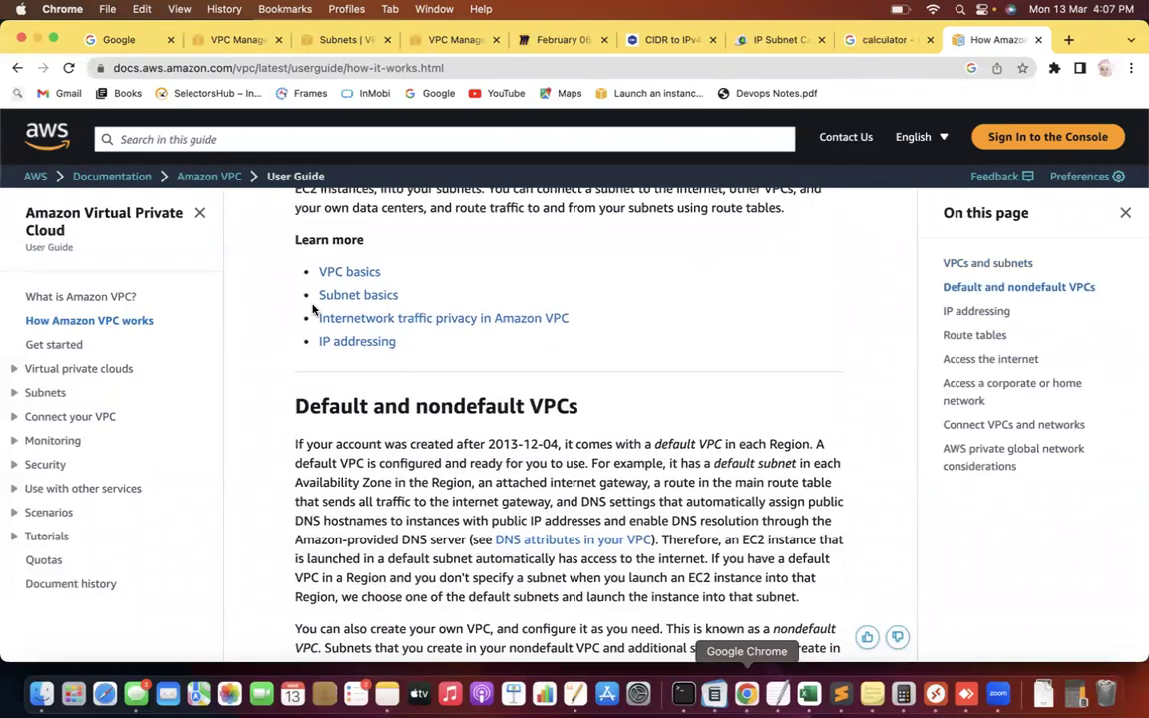
{"action": "scroll", "coordinate": [312, 310], "scroll_direction": "down", "scroll_amount": 5}
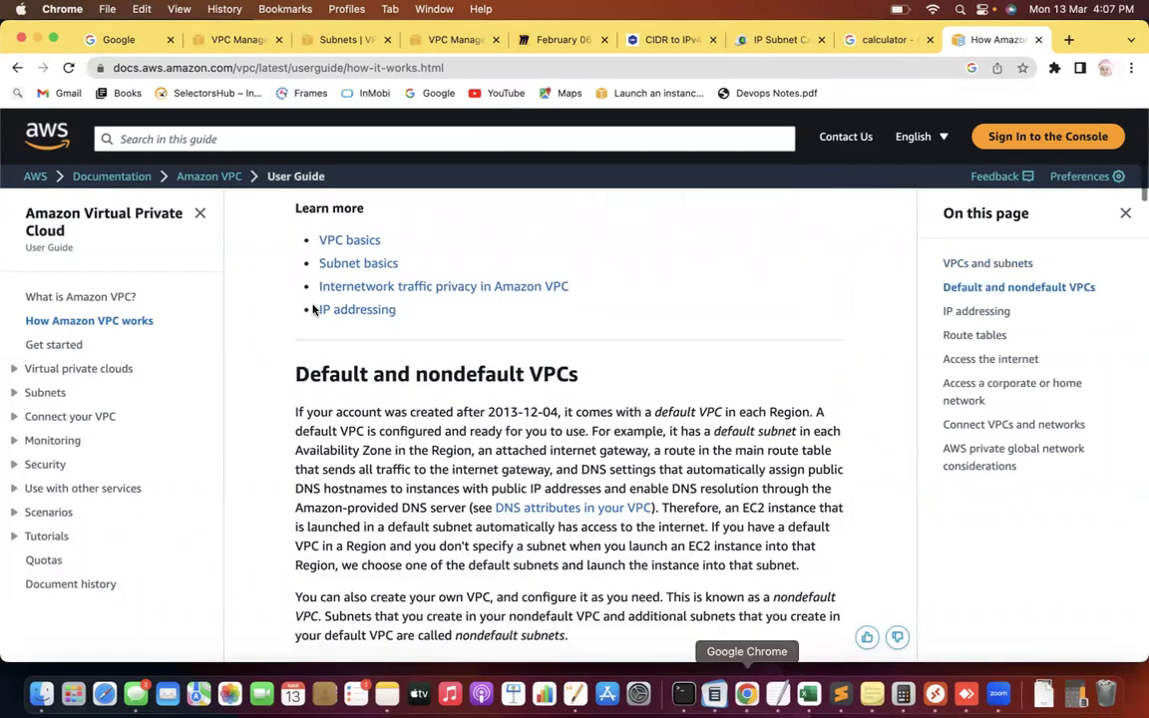
{"action": "scroll", "coordinate": [313, 309], "scroll_direction": "down", "scroll_amount": 12}
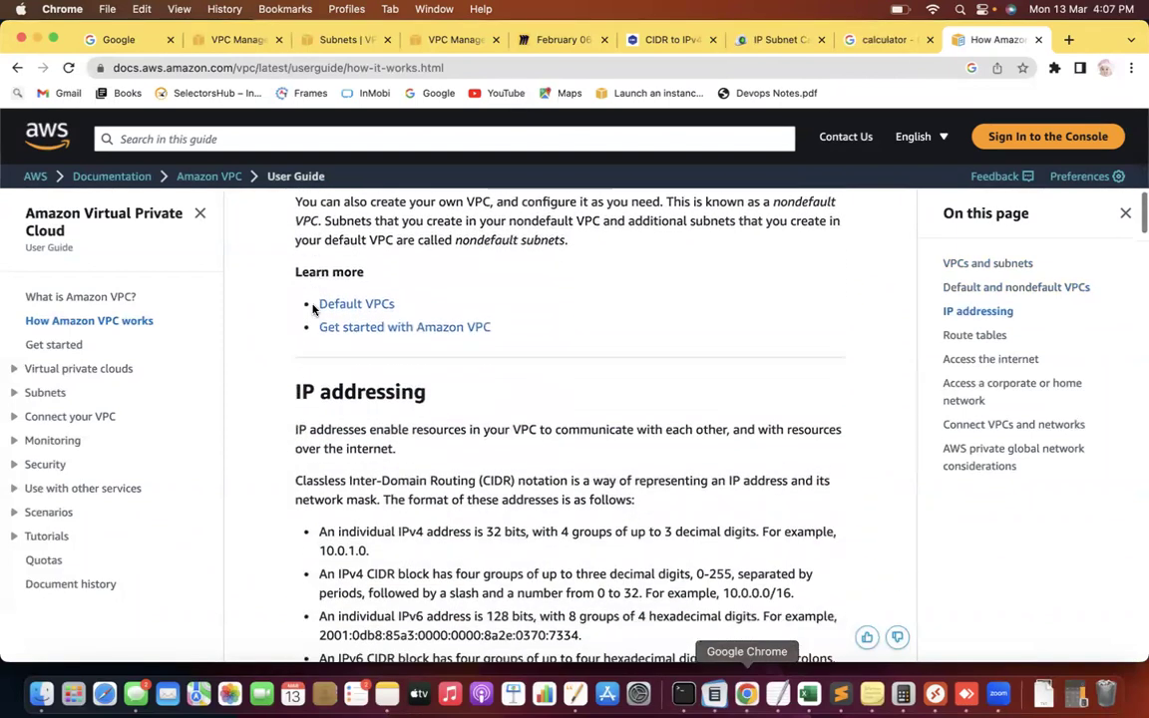
{"action": "scroll", "coordinate": [313, 310], "scroll_direction": "down", "scroll_amount": 11}
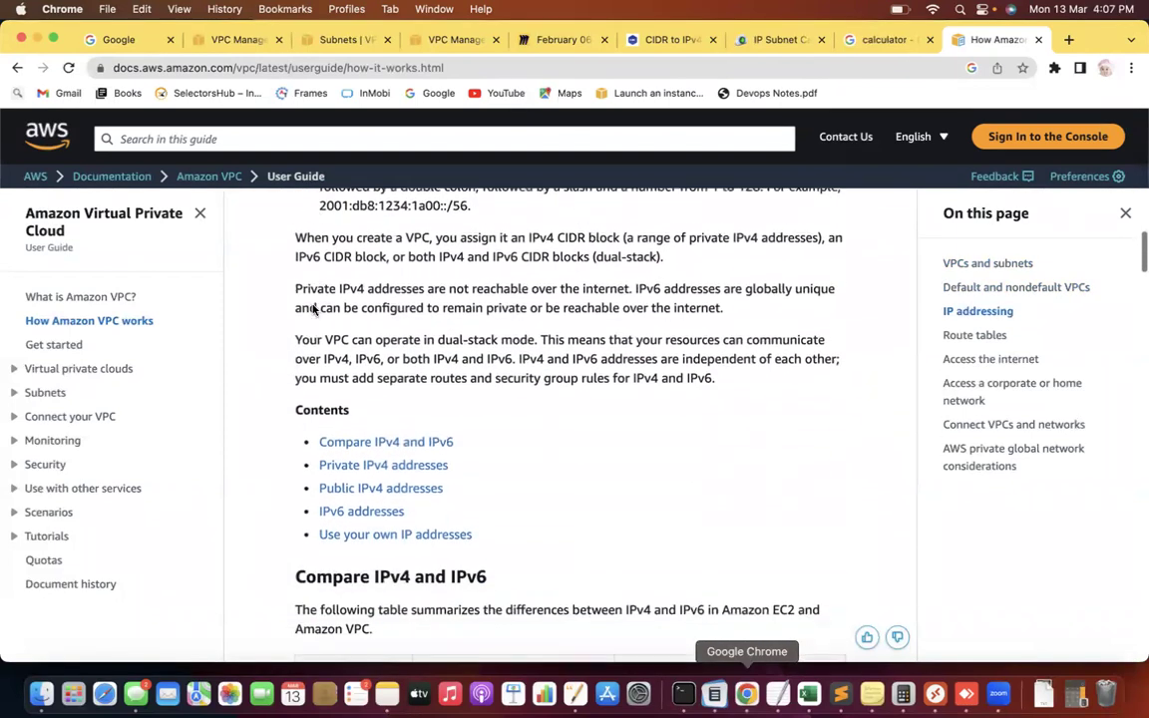
Step: Read on from the IPv4 and IPv6 comparison to the Route tables section, and select the page's web address
{"action": "scroll", "coordinate": [312, 309], "scroll_direction": "down", "scroll_amount": 11}
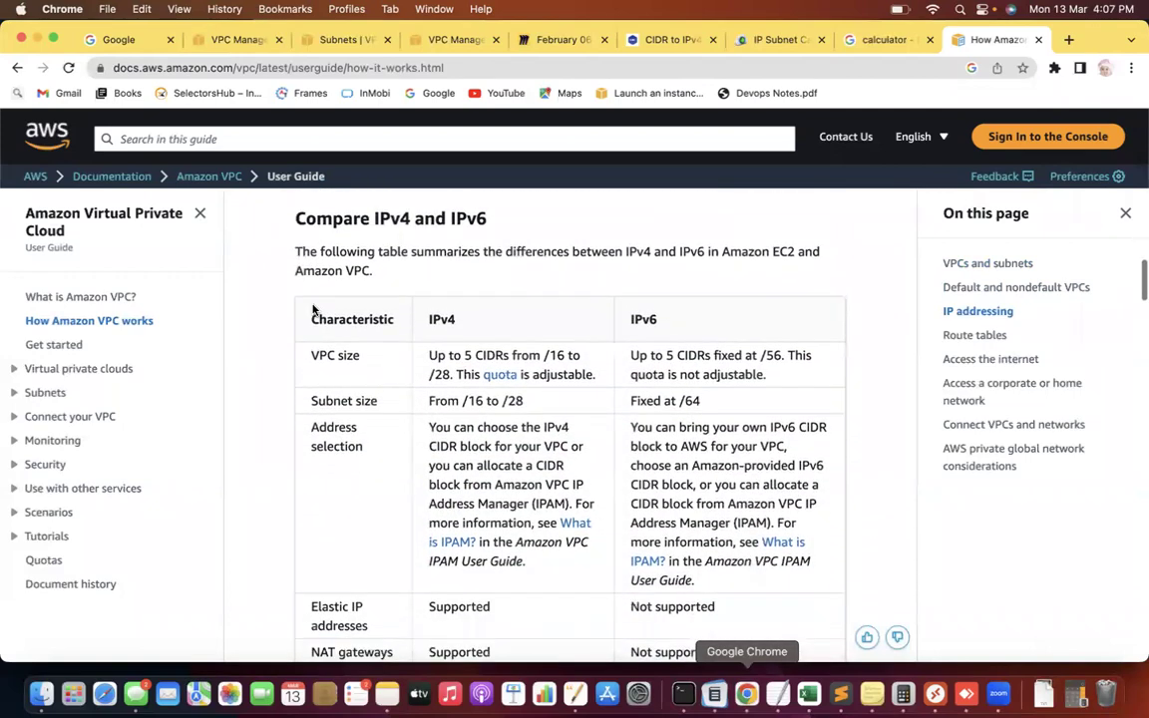
{"action": "scroll", "coordinate": [312, 309], "scroll_direction": "down", "scroll_amount": 16}
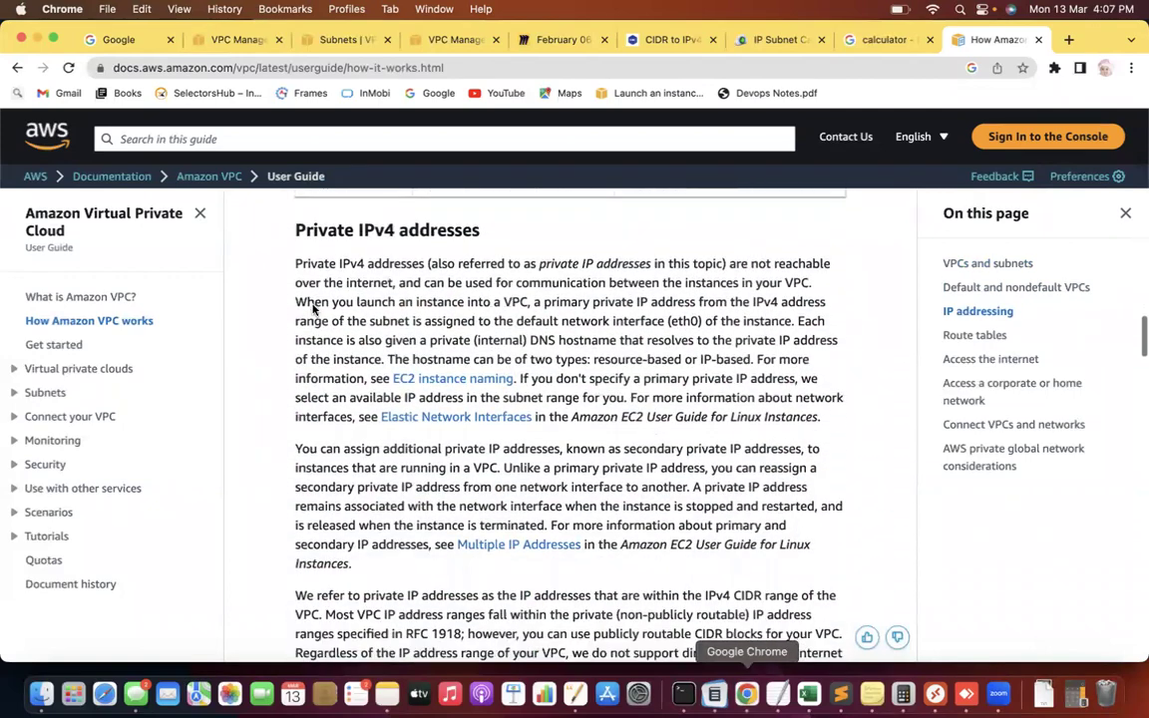
{"action": "scroll", "coordinate": [312, 309], "scroll_direction": "down", "scroll_amount": 19}
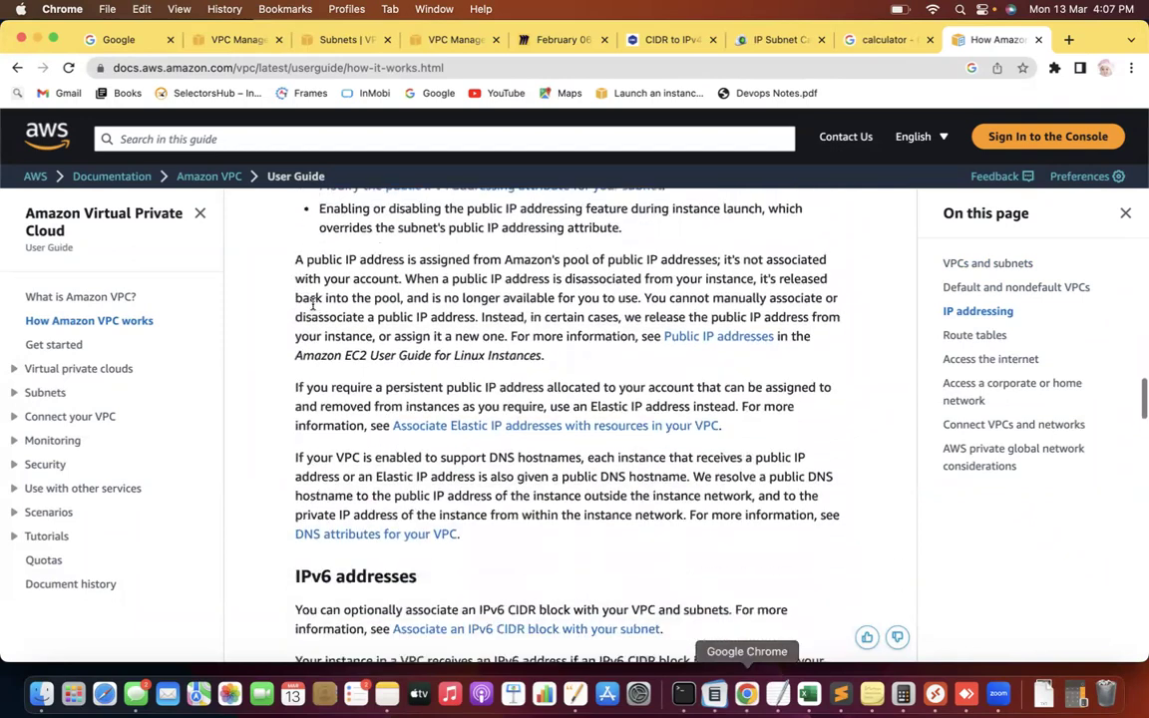
{"action": "scroll", "coordinate": [312, 309], "scroll_direction": "down", "scroll_amount": 3}
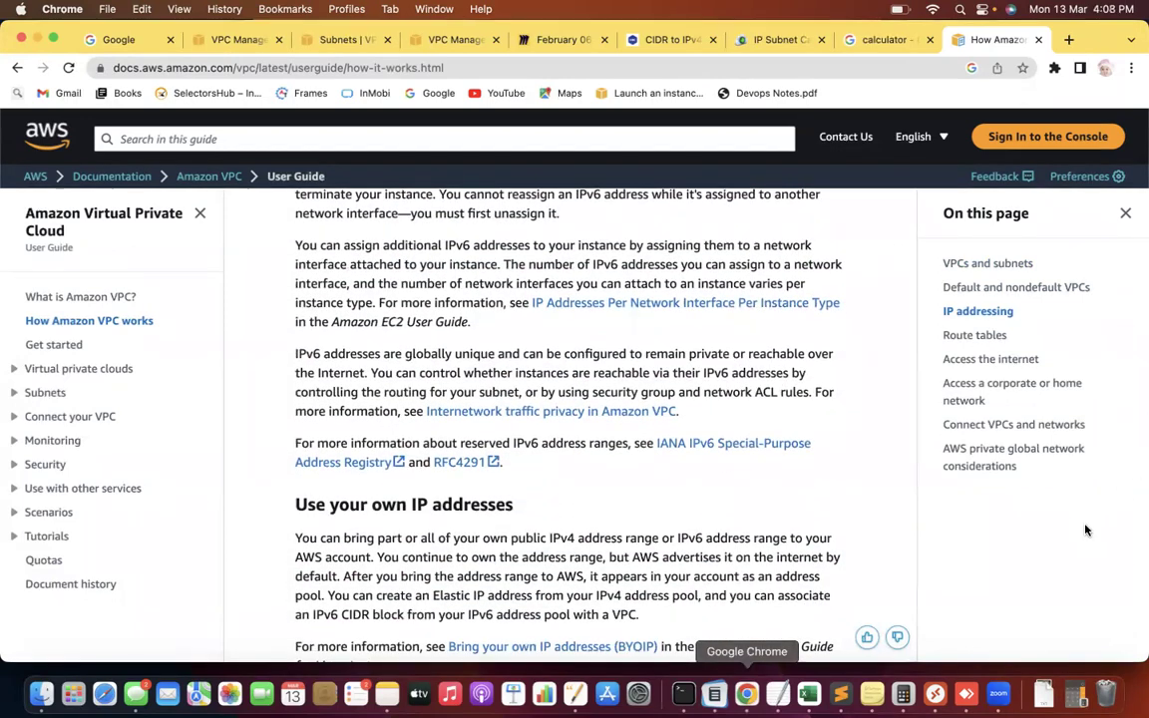
{"action": "scroll", "coordinate": [1086, 530], "scroll_direction": "down", "scroll_amount": 5}
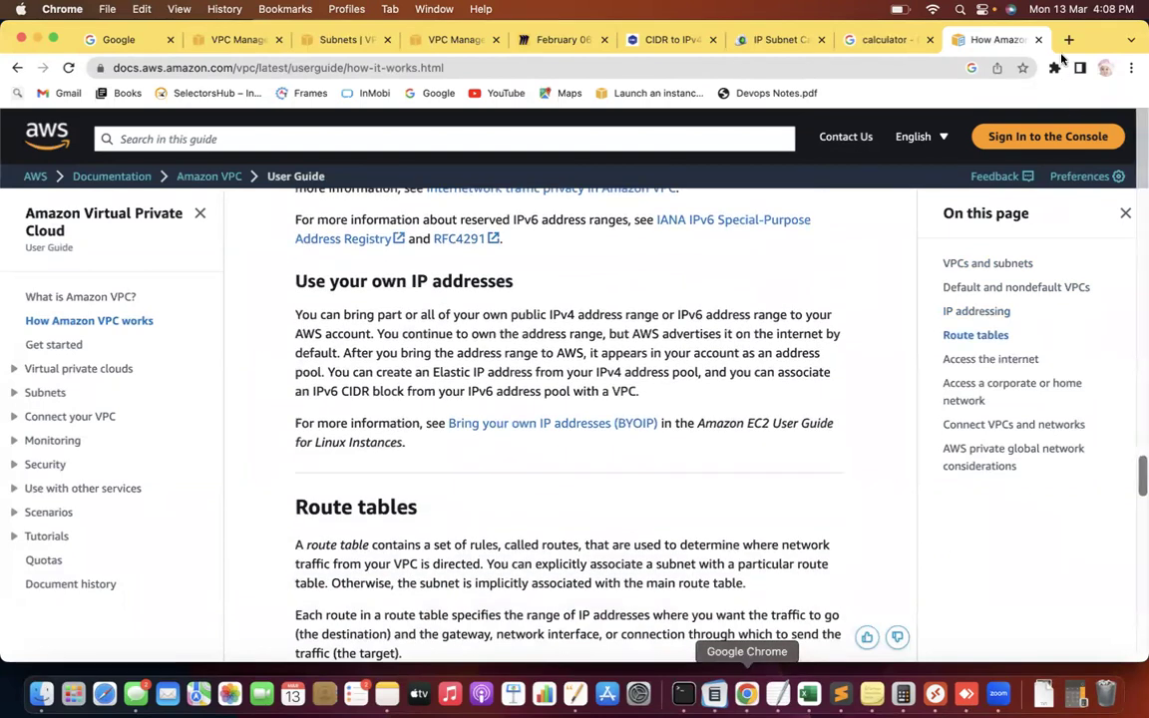
{"action": "left_click", "coordinate": [211, 62]}
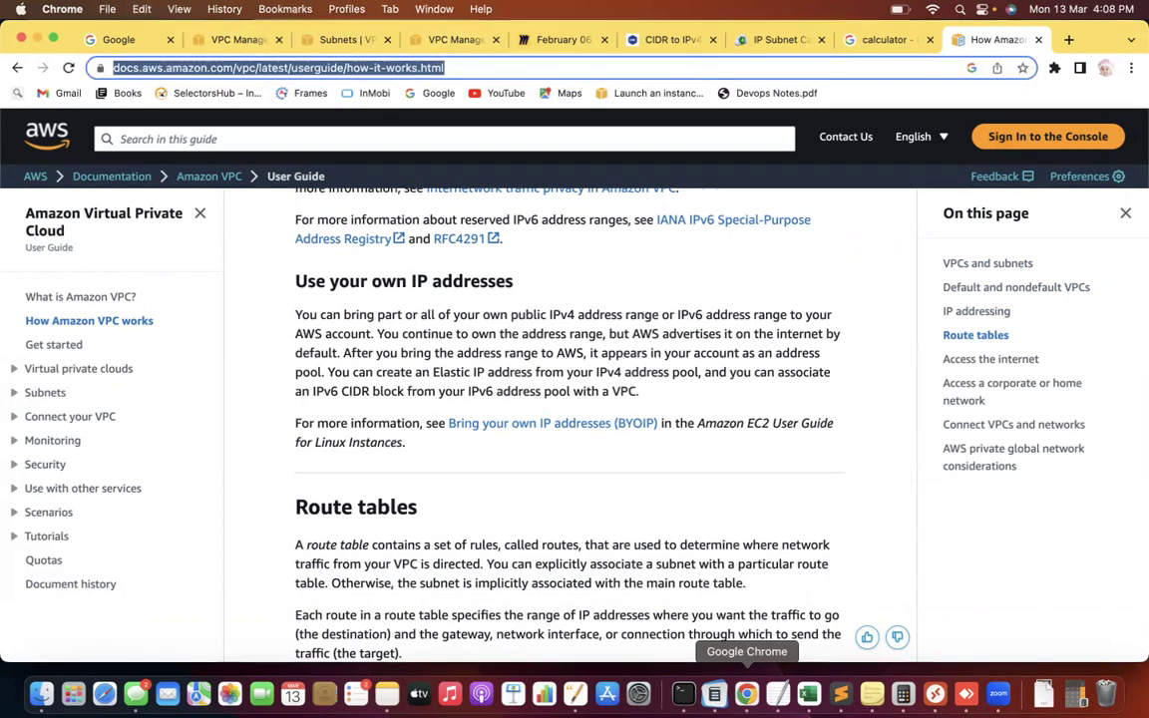
Step: Search the web for "How to decide the cidr range for a vpc" in a new tab
{"action": "left_click", "coordinate": [1070, 40]}
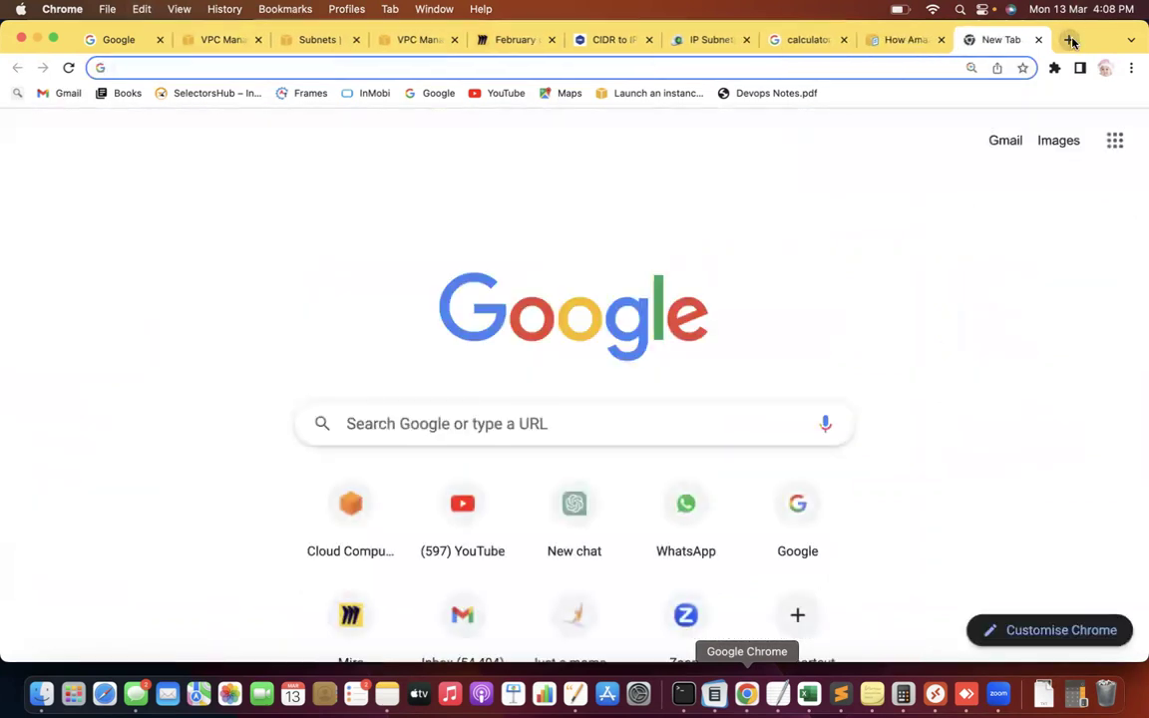
{"action": "type", "text": "How to dec"}
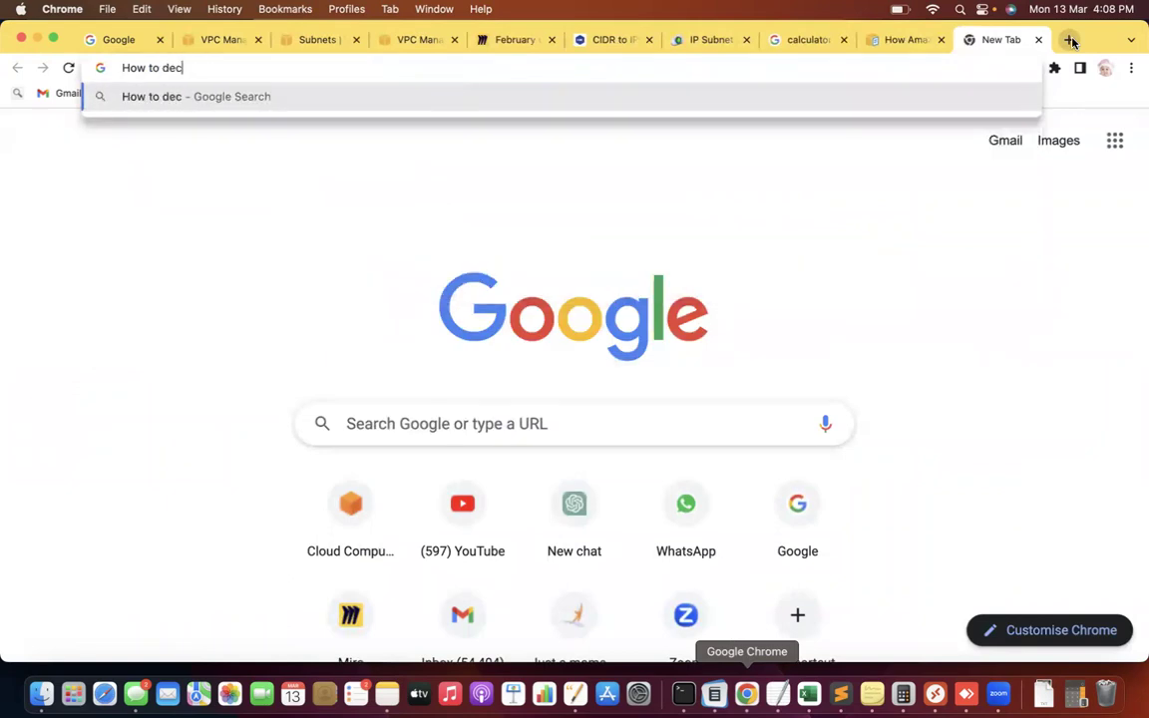
{"action": "type", "text": "ide the cidr"}
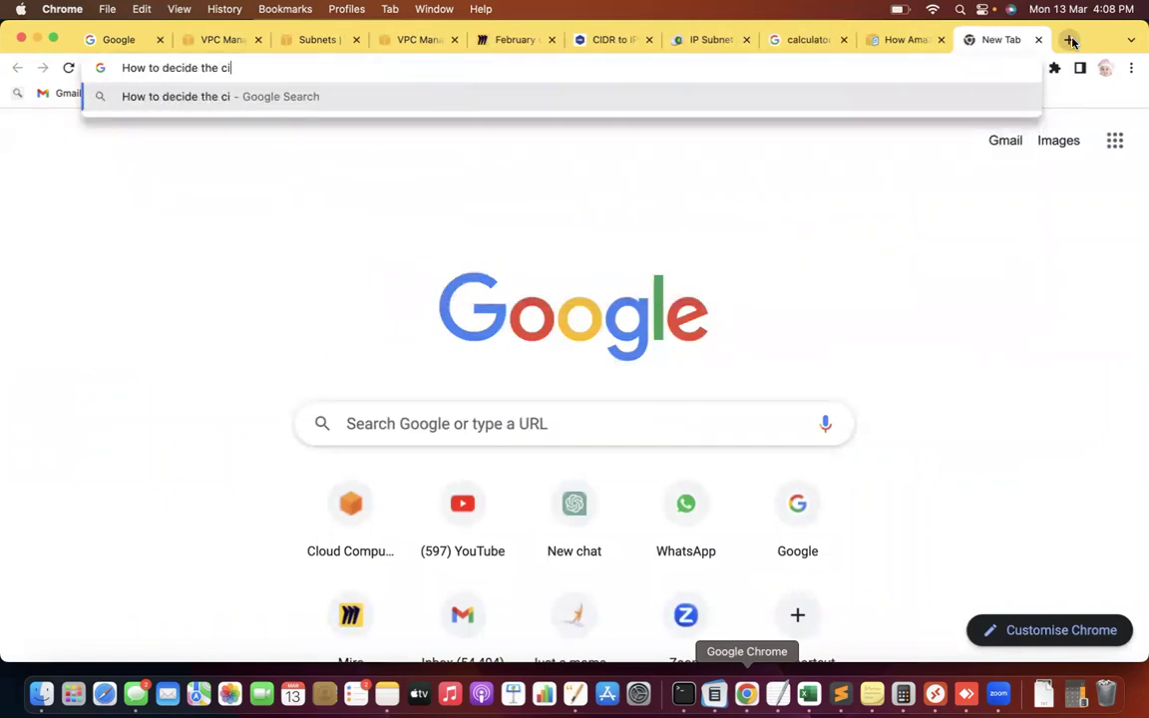
{"action": "type", "text": "ra"}
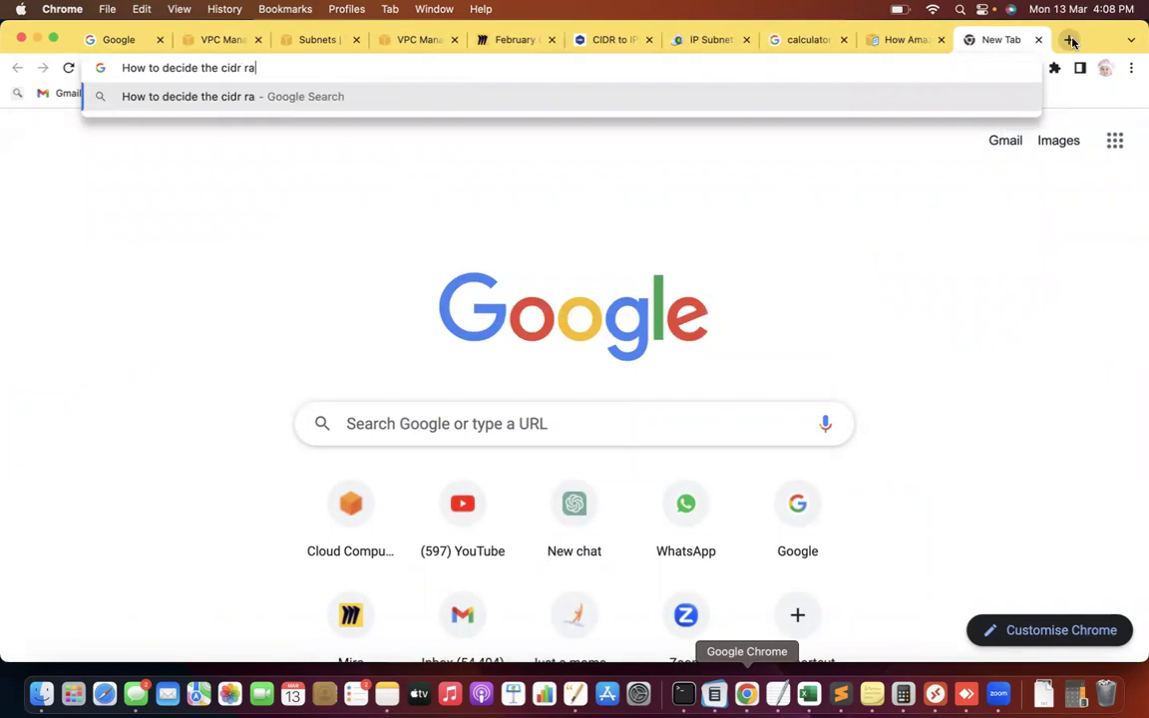
{"action": "type", "text": "nge for a vpc"}
{"action": "key", "text": "Return"}
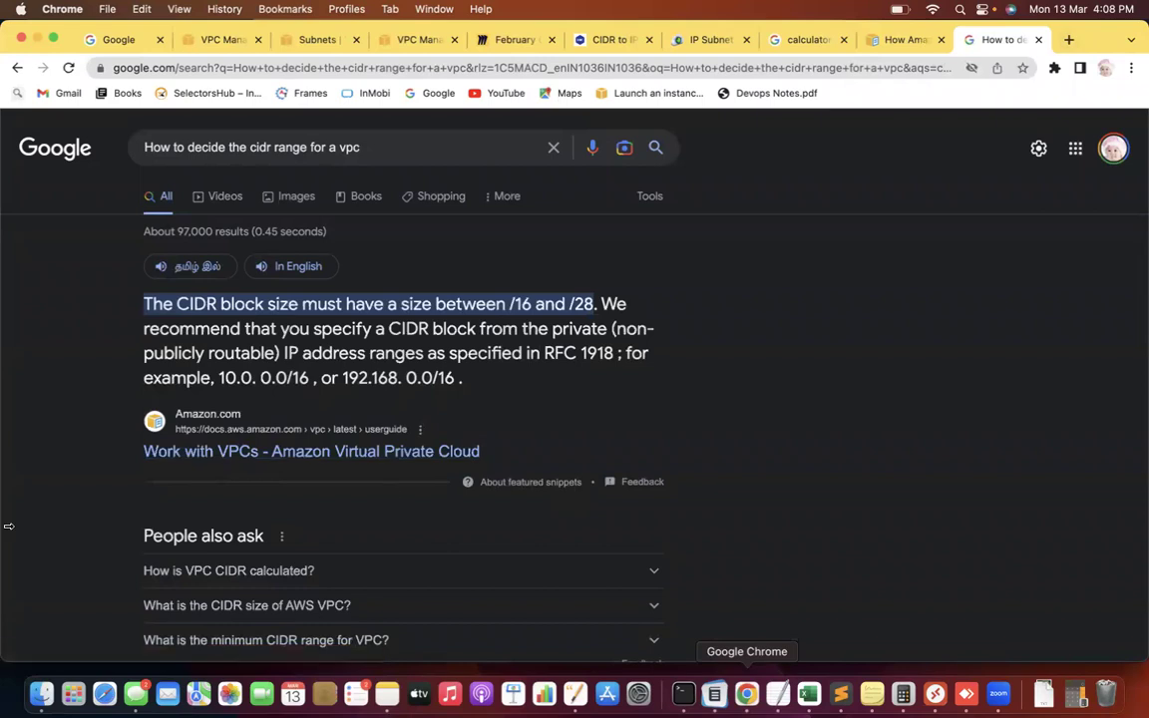
Step: Look through the search results and open Amazon's "Work with VPCs" page
{"action": "scroll", "coordinate": [8, 526], "scroll_direction": "down", "scroll_amount": 5}
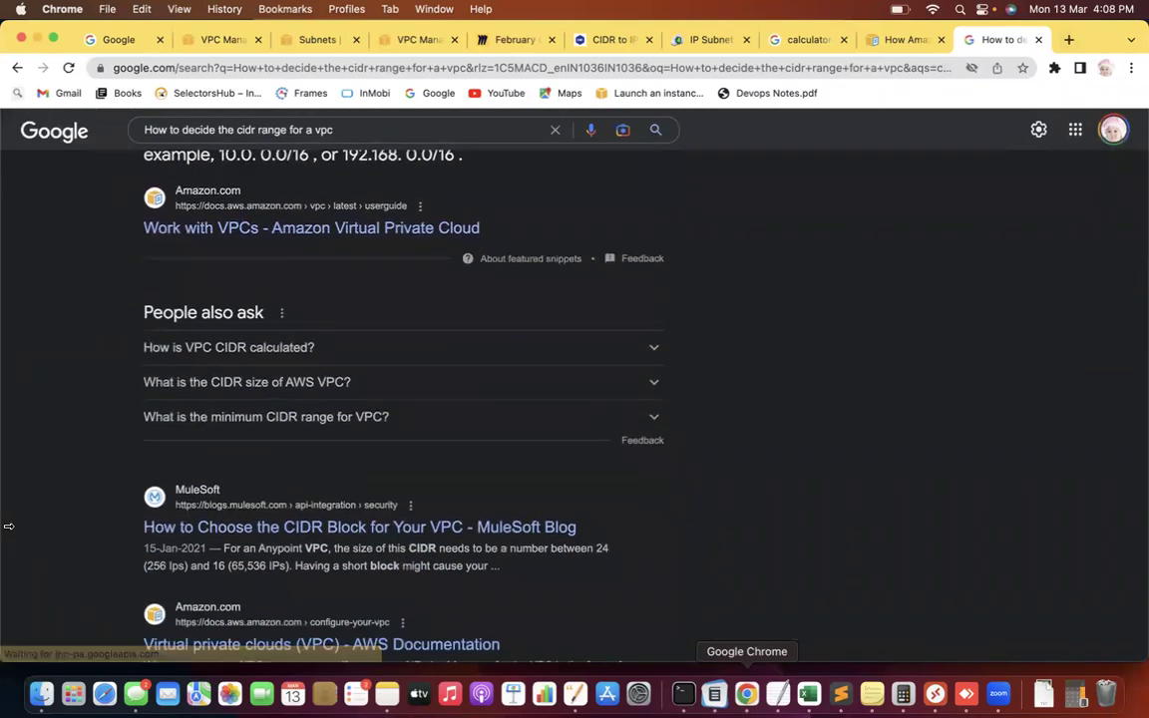
{"action": "scroll", "coordinate": [8, 525], "scroll_direction": "up", "scroll_amount": 3}
{"action": "scroll", "coordinate": [8, 526], "scroll_direction": "down", "scroll_amount": 4}
{"action": "scroll", "coordinate": [8, 526], "scroll_direction": "down", "scroll_amount": 1}
{"action": "scroll", "coordinate": [8, 526], "scroll_direction": "up", "scroll_amount": 4}
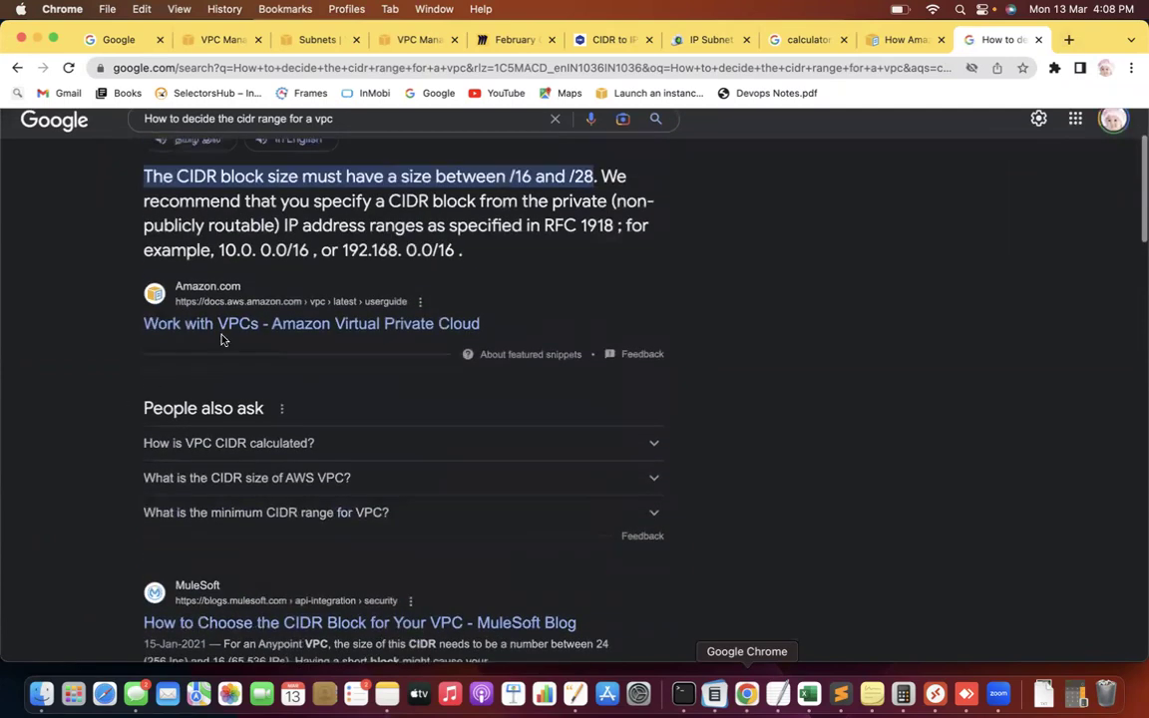
{"action": "left_click", "coordinate": [229, 329]}
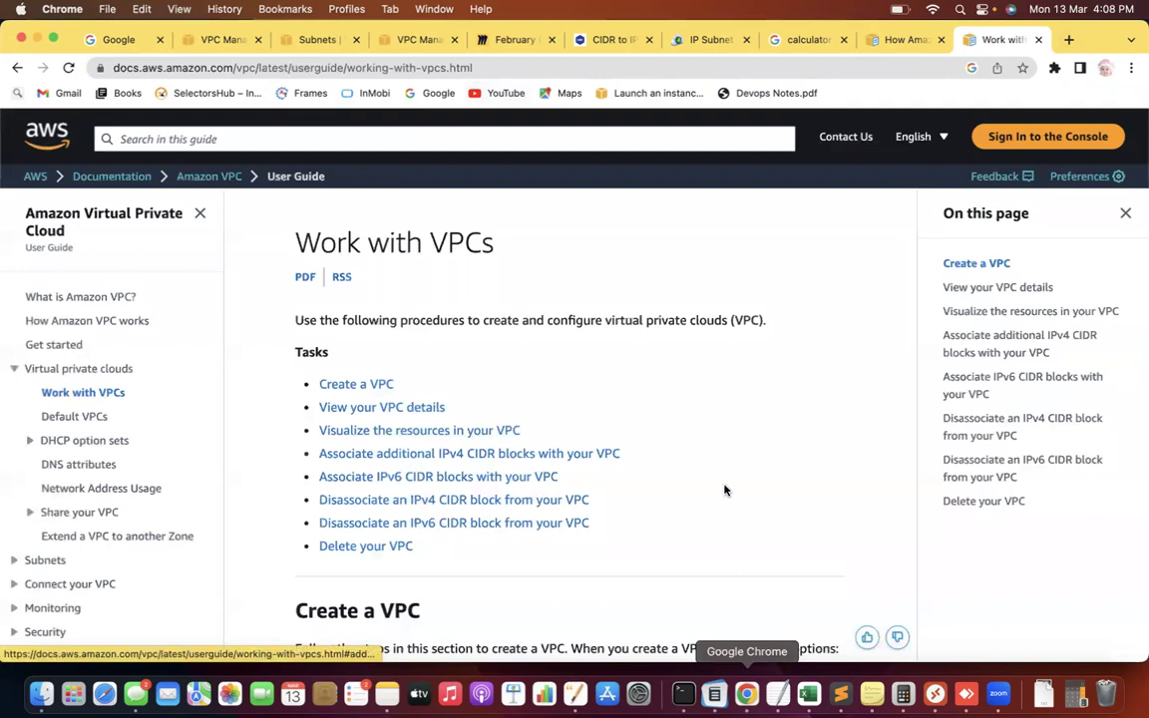
Step: Find "rfc" within the Work with VPCs page
{"action": "scroll", "coordinate": [754, 521], "scroll_direction": "down", "scroll_amount": 3}
{"action": "scroll", "coordinate": [755, 521], "scroll_direction": "down", "scroll_amount": 10}
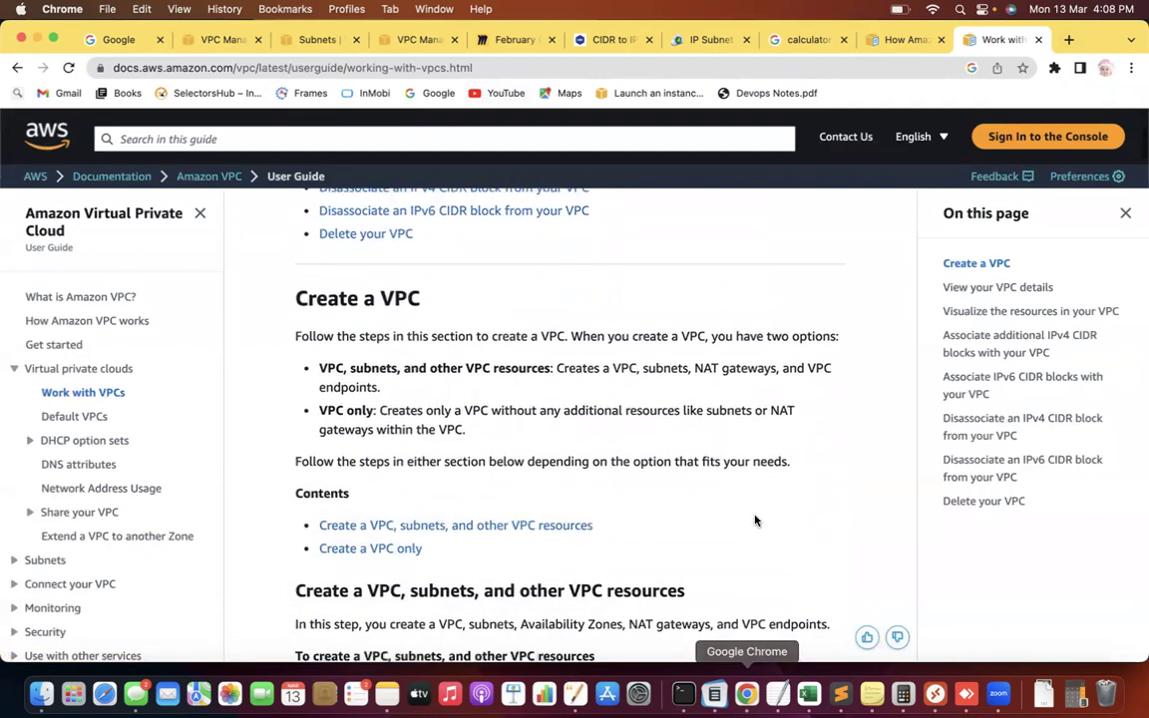
{"action": "key", "text": "super+f"}
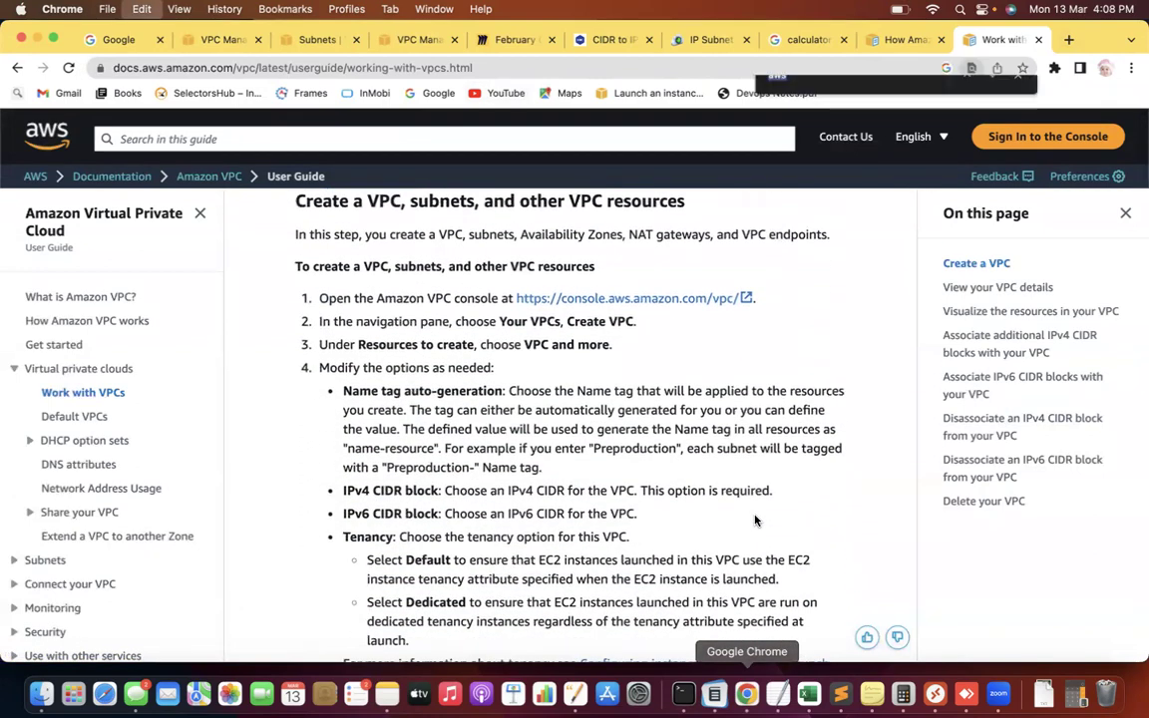
{"action": "type", "text": "rfc"}
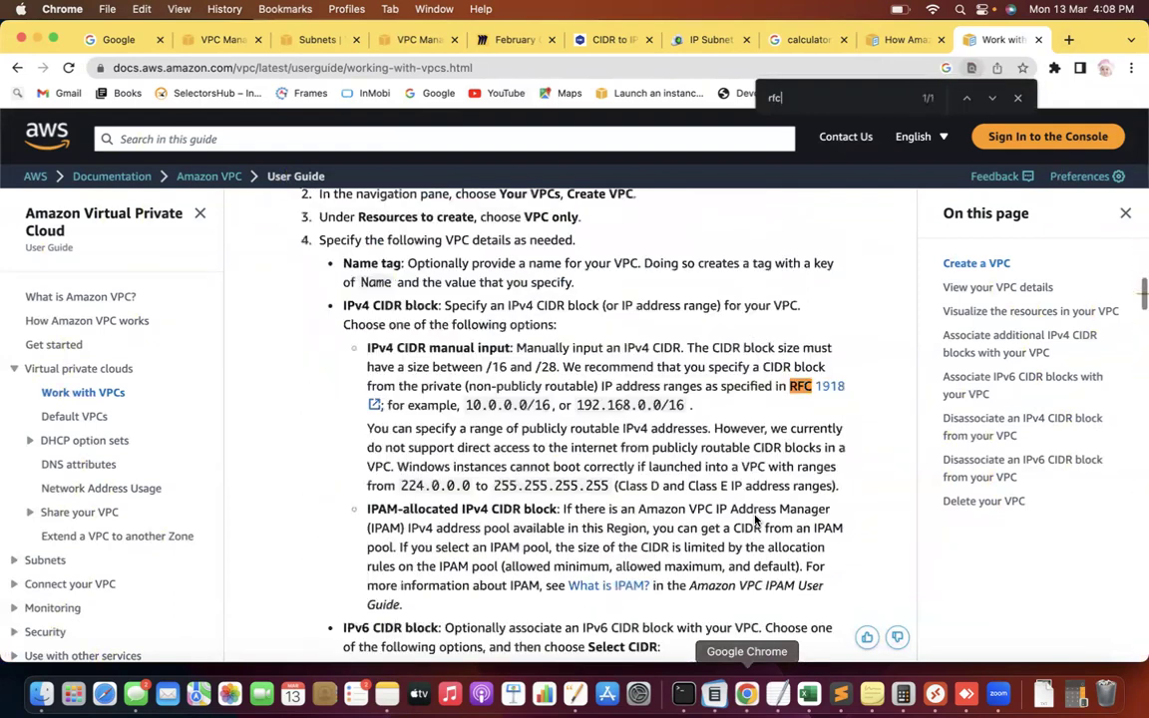
Step: Open the RFC 1918 link in a new tab and read its introduction and motivation sections
{"action": "right_click", "coordinate": [814, 389]}
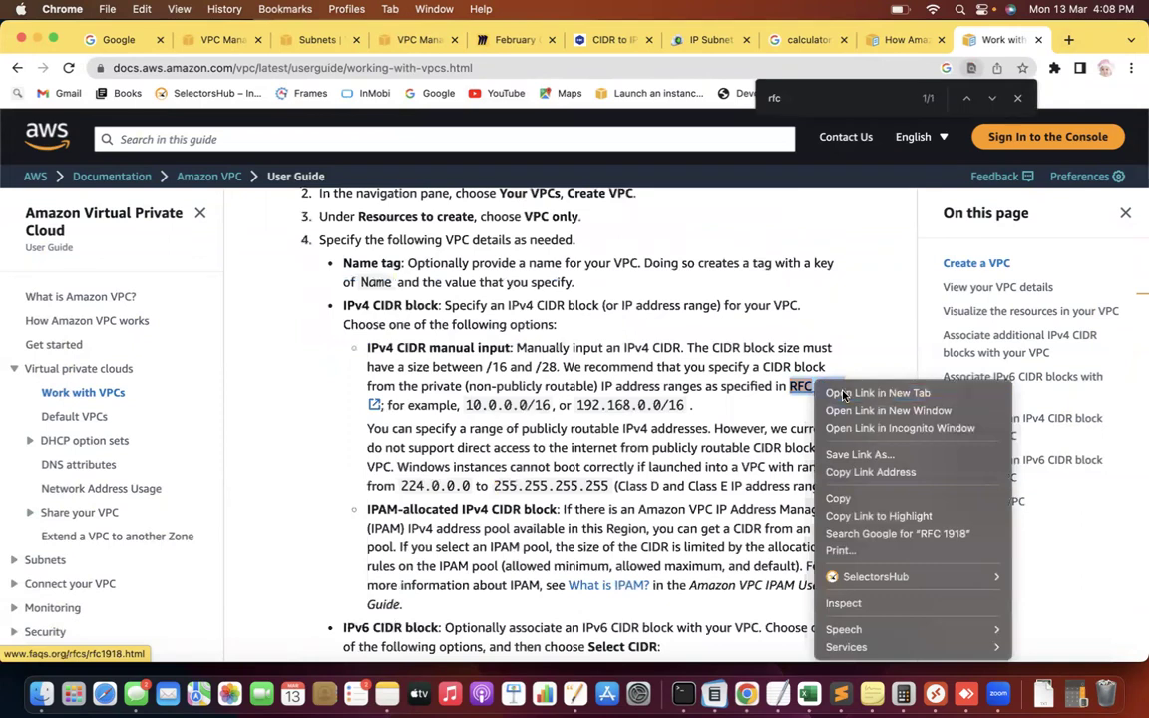
{"action": "left_click", "coordinate": [838, 394]}
{"action": "left_click", "coordinate": [991, 37]}
{"action": "scroll", "coordinate": [592, 182], "scroll_direction": "down", "scroll_amount": 2}
{"action": "scroll", "coordinate": [592, 183], "scroll_direction": "down", "scroll_amount": 10}
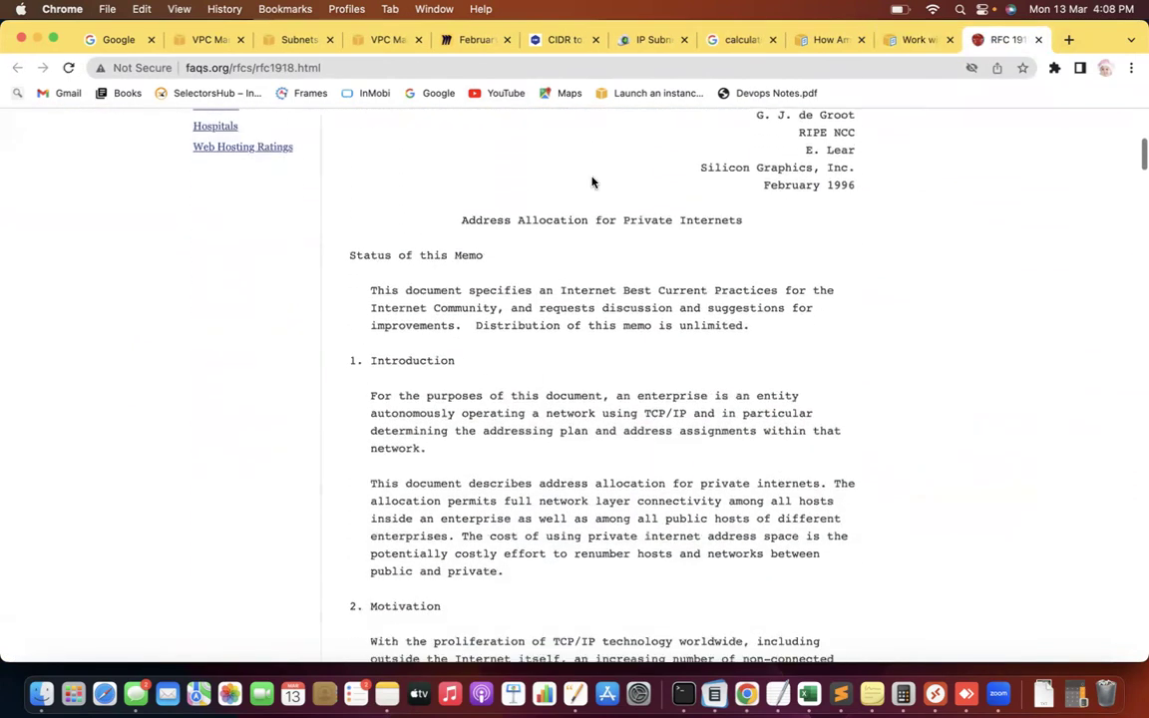
{"action": "scroll", "coordinate": [593, 182], "scroll_direction": "down", "scroll_amount": 9}
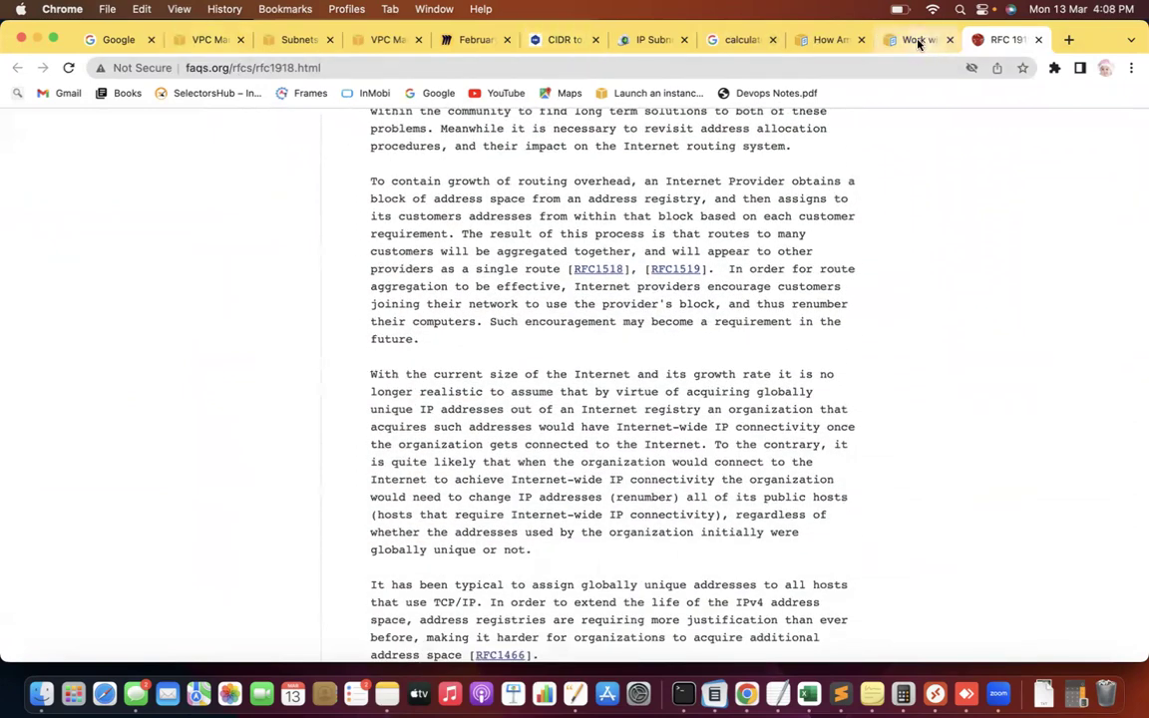
Step: Return to the Work with VPCs page, select its web address, and read from the IPv4 CIDR block options to visualizing VPC resources
{"action": "left_click", "coordinate": [916, 40]}
{"action": "left_click", "coordinate": [251, 65]}
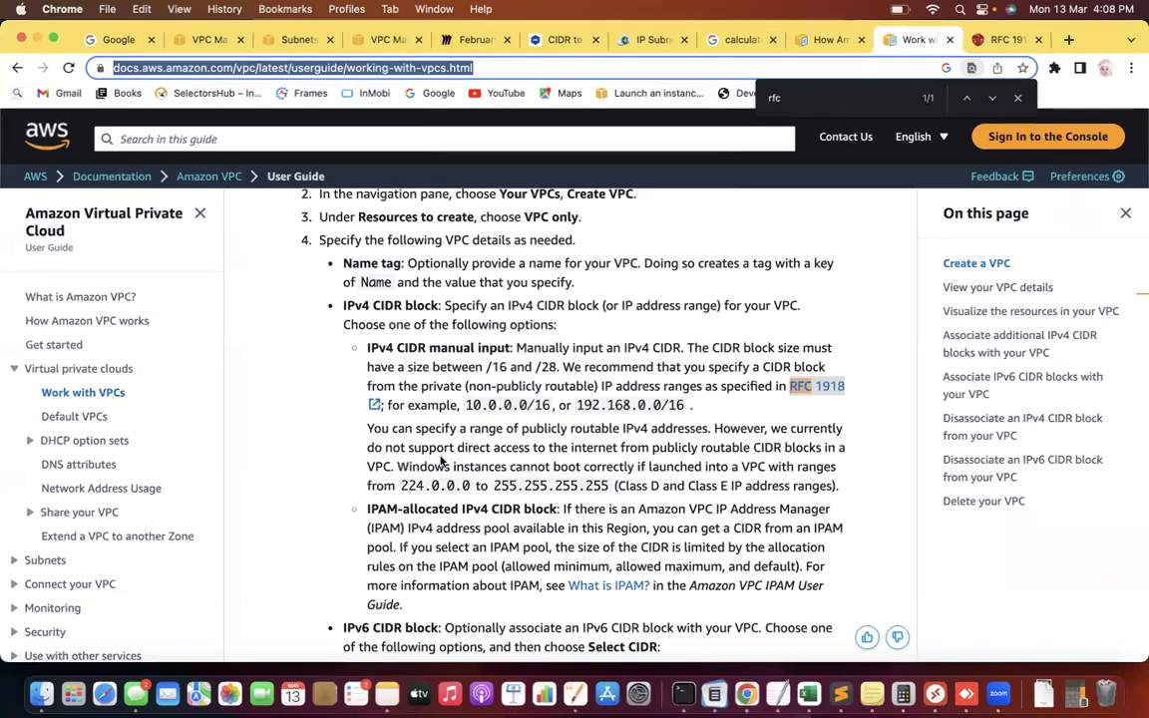
{"action": "key", "text": "Right"}
{"action": "key", "text": "ctrl+f"}
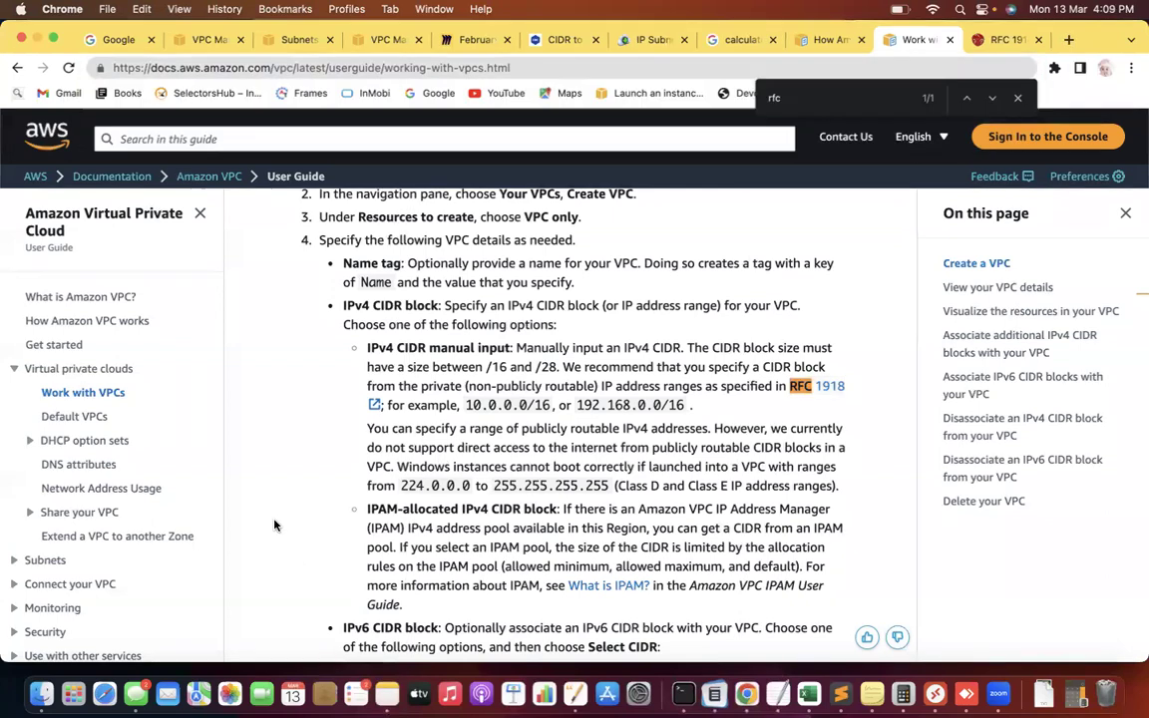
{"action": "left_click_drag", "start_coordinate": [343, 306], "coordinate": [395, 304]}
{"action": "scroll", "coordinate": [395, 304], "scroll_direction": "down", "scroll_amount": 5}
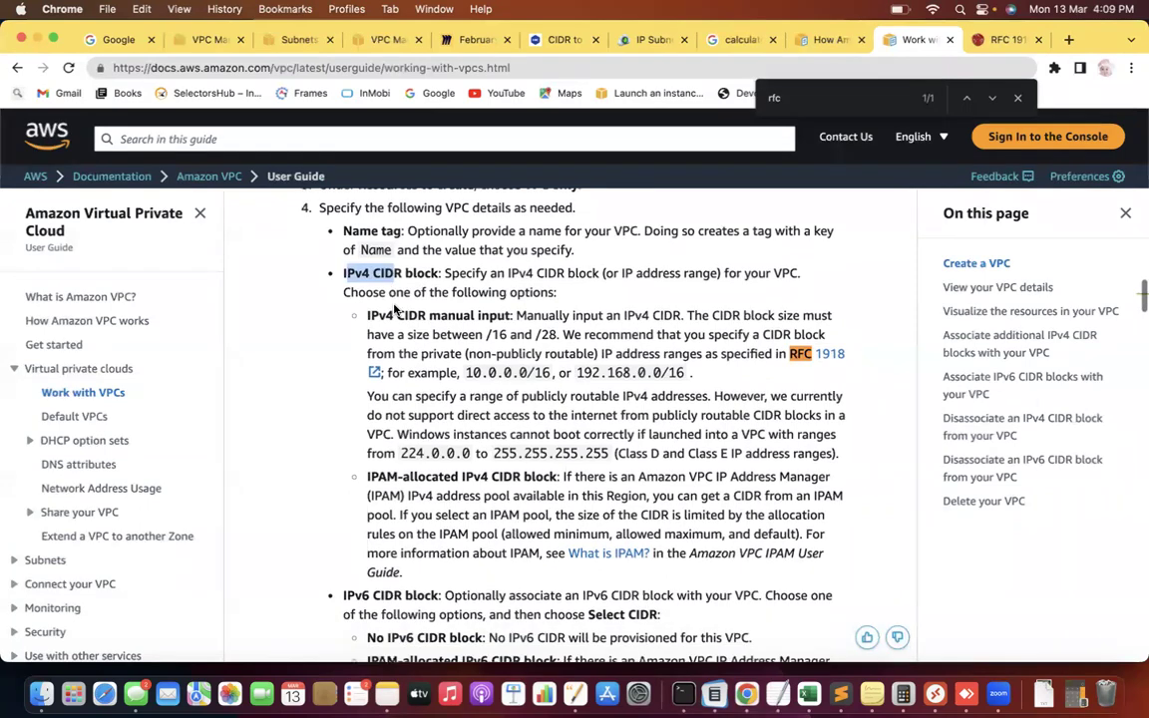
{"action": "scroll", "coordinate": [395, 304], "scroll_direction": "down", "scroll_amount": 6}
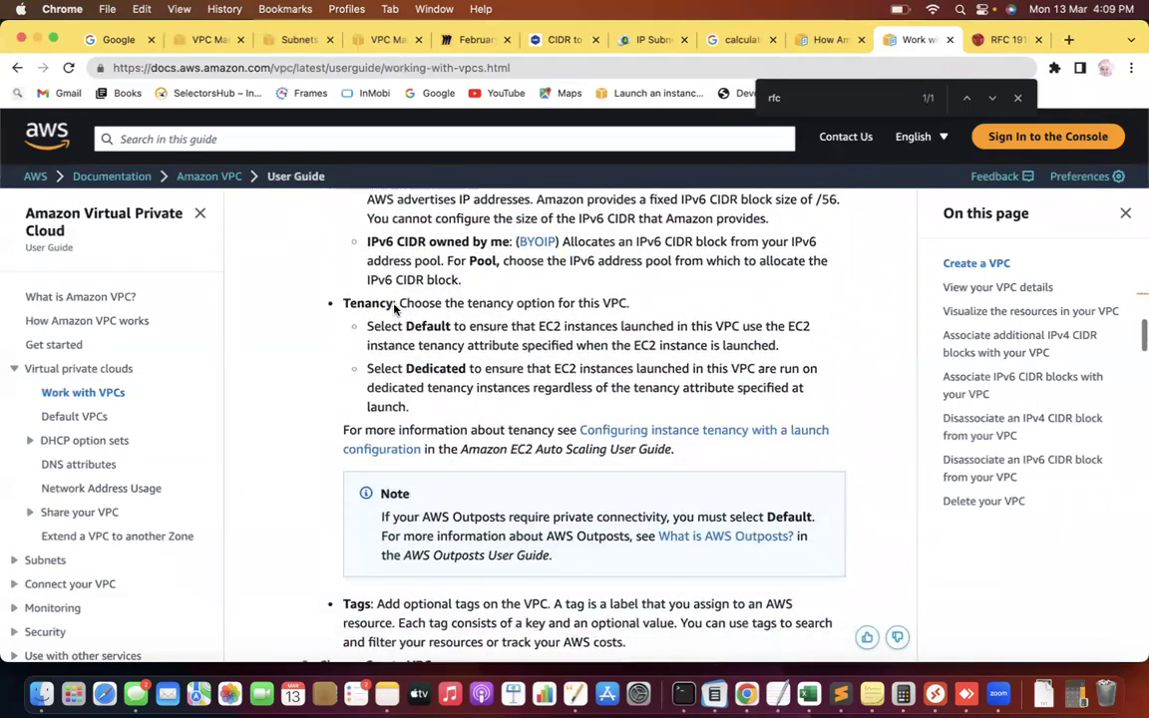
{"action": "scroll", "coordinate": [395, 309], "scroll_direction": "down", "scroll_amount": 4}
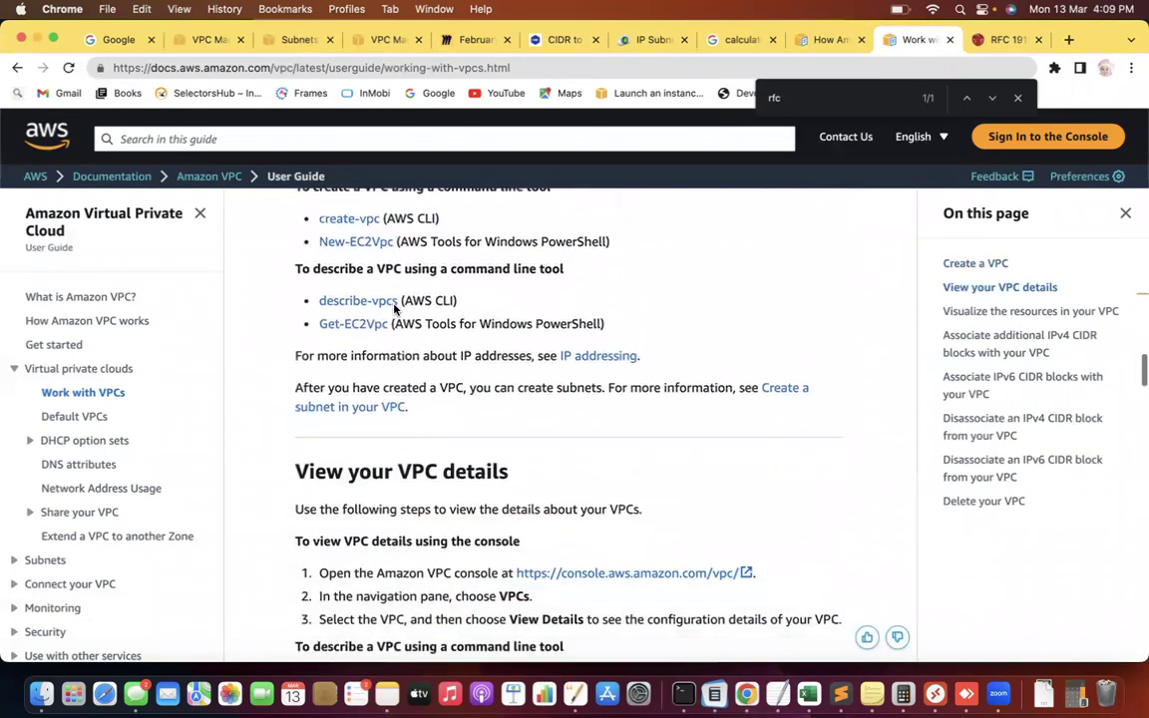
{"action": "scroll", "coordinate": [395, 309], "scroll_direction": "down", "scroll_amount": 5}
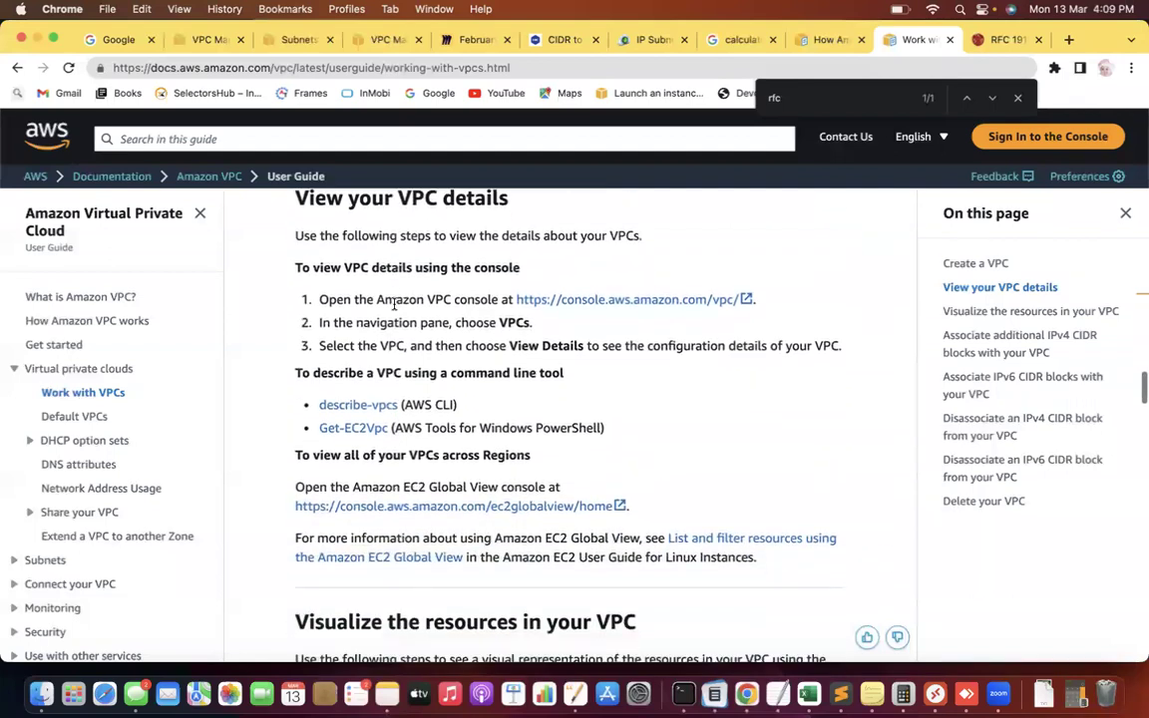
{"action": "scroll", "coordinate": [395, 304], "scroll_direction": "down", "scroll_amount": 2}
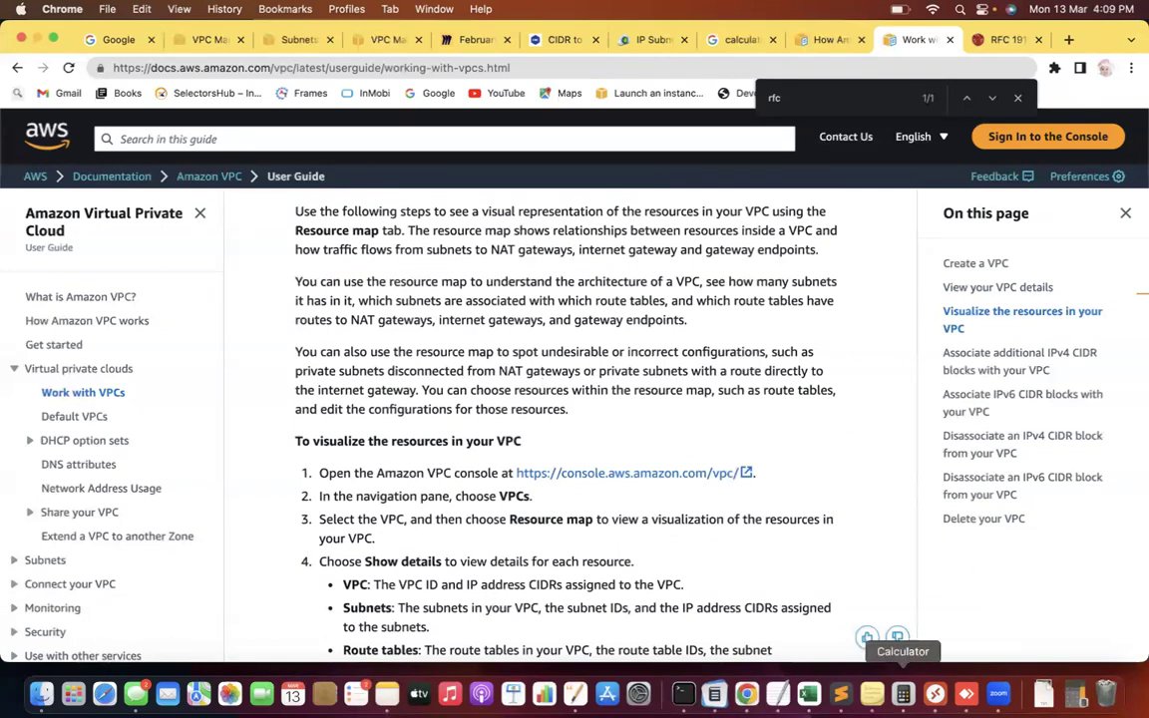
Step: Switch to Stickies, copy the Exercise 2 workshop link, and open it in a new Google Chrome tab
{"action": "left_click", "coordinate": [871, 695]}
{"action": "left_click_drag", "start_coordinate": [614, 471], "coordinate": [469, 462]}
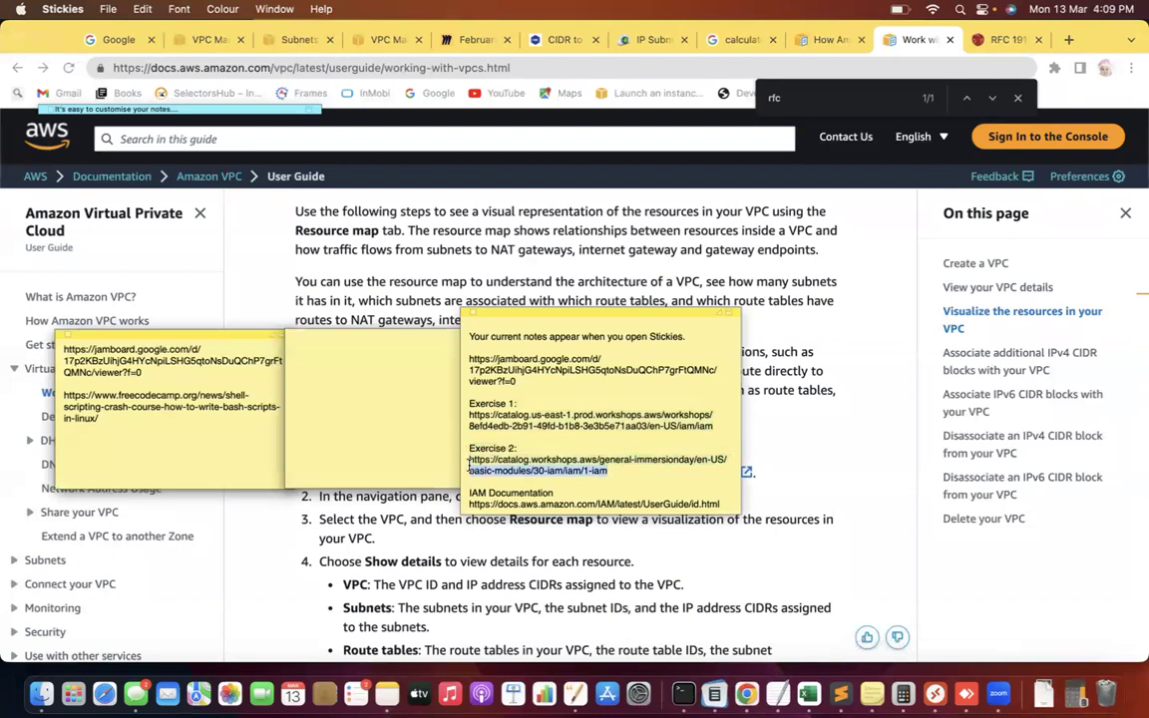
{"action": "key", "text": "super+c"}
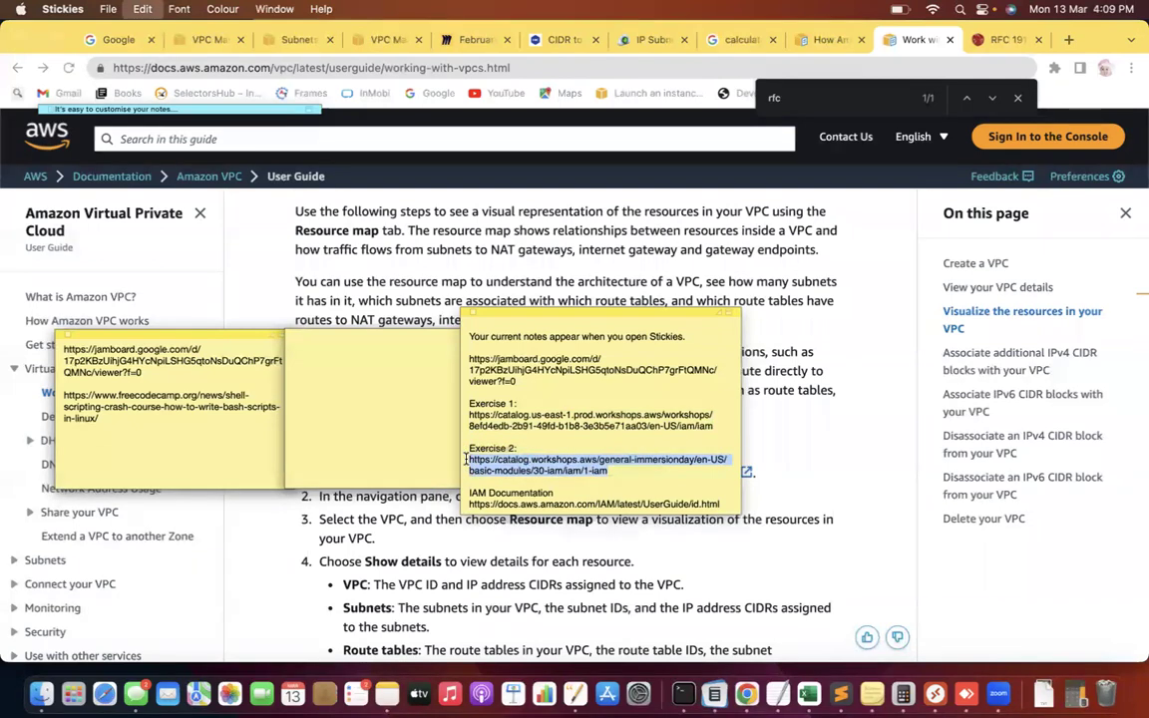
{"action": "left_click", "coordinate": [1070, 40]}
{"action": "key", "text": "super+v"}
{"action": "key", "text": "Return"}
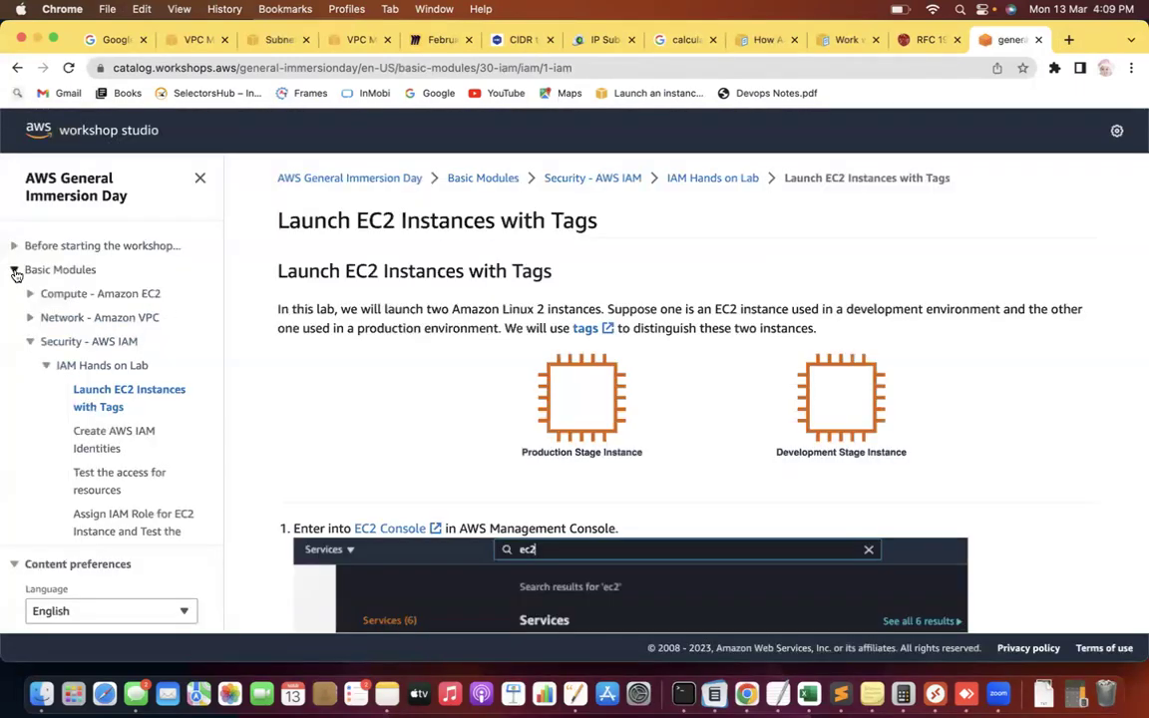
Step: Open the VPC Hands on Lab page under the Network - Amazon VPC module and select its web address
{"action": "left_click", "coordinate": [31, 343]}
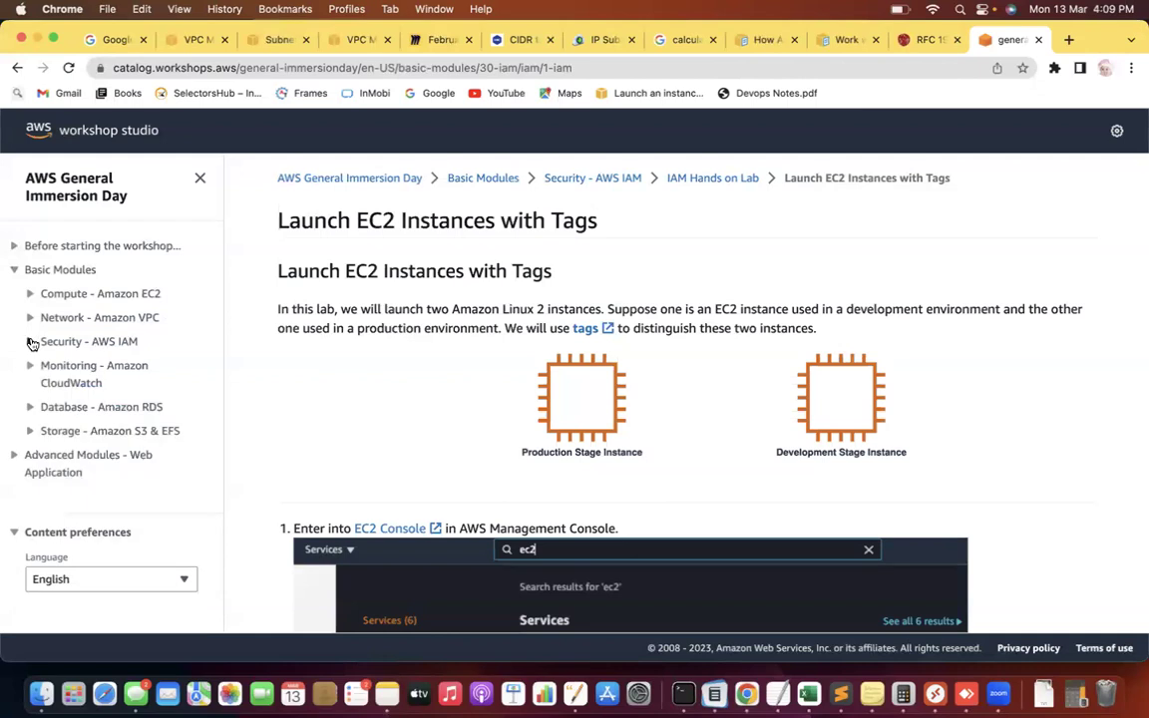
{"action": "left_click", "coordinate": [33, 317]}
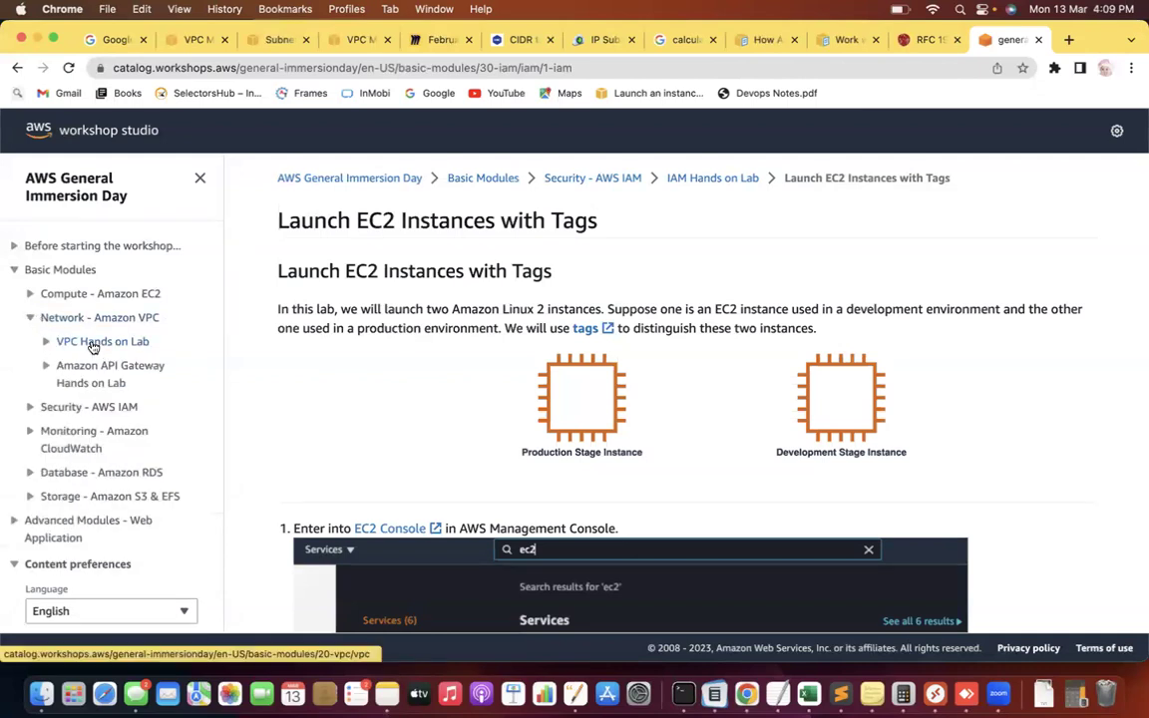
{"action": "left_click", "coordinate": [47, 343]}
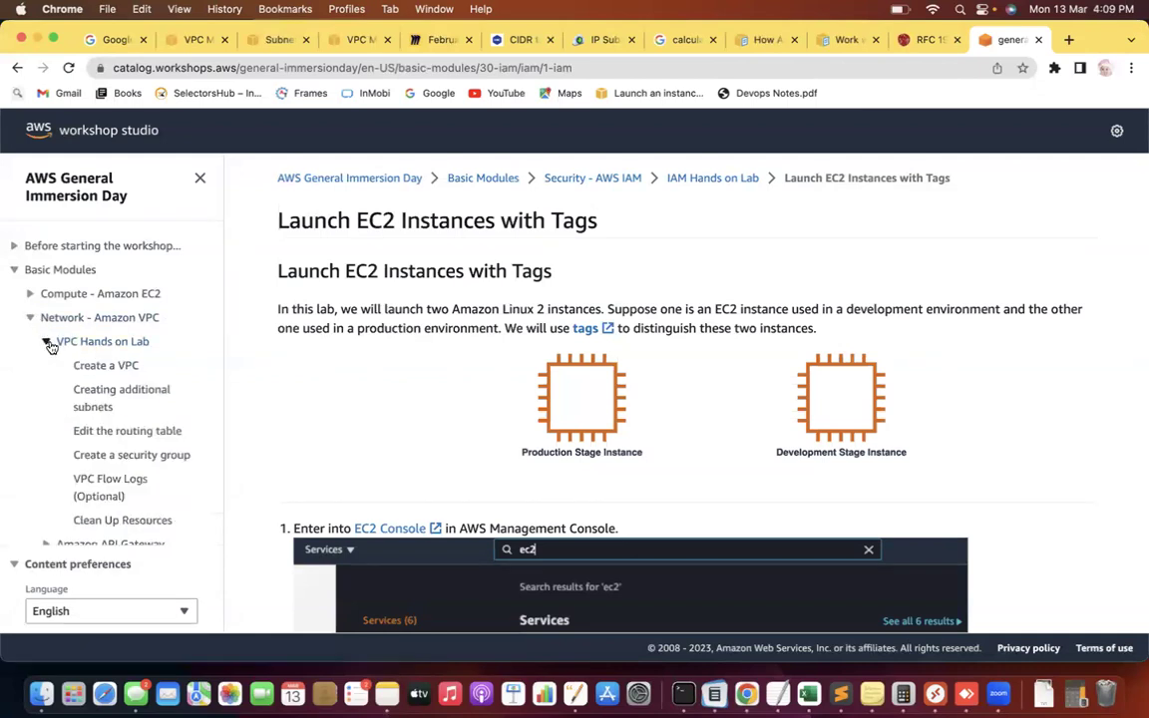
{"action": "left_click", "coordinate": [106, 342]}
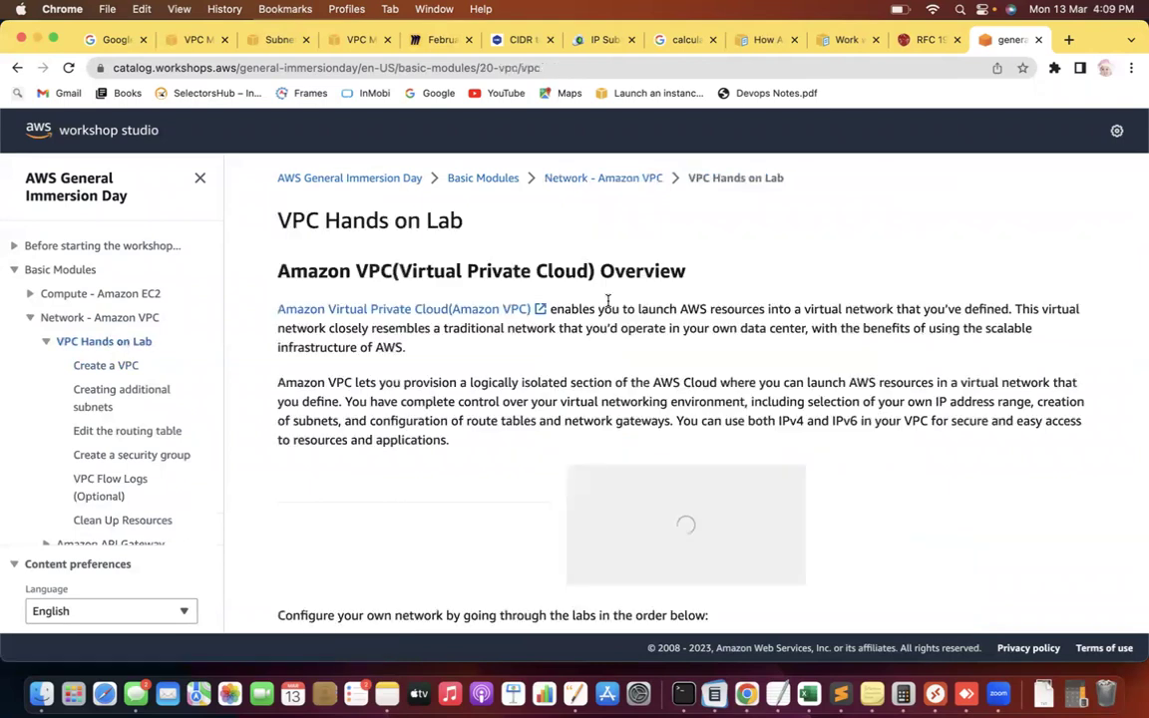
{"action": "left_click", "coordinate": [489, 66]}
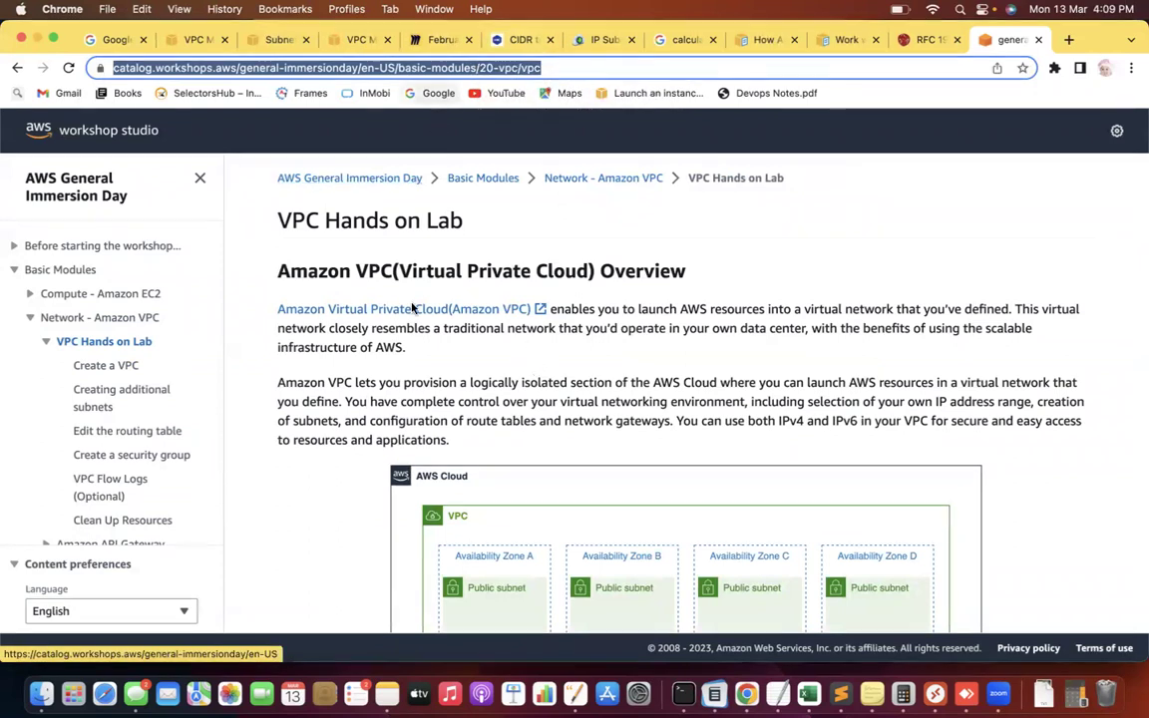
Step: Read the VPC Hands on Lab overview down to the ordered list of labs
{"action": "left_click", "coordinate": [567, 418]}
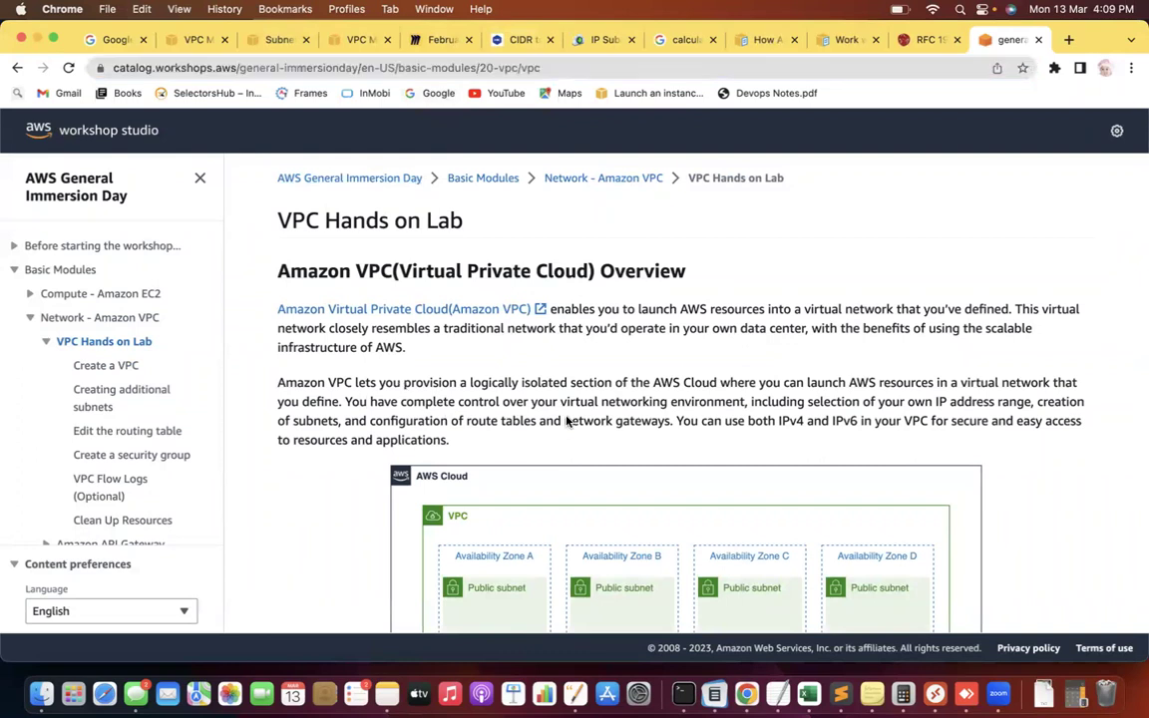
{"action": "scroll", "coordinate": [567, 418], "scroll_direction": "down", "scroll_amount": 3}
{"action": "scroll", "coordinate": [567, 418], "scroll_direction": "down", "scroll_amount": 5}
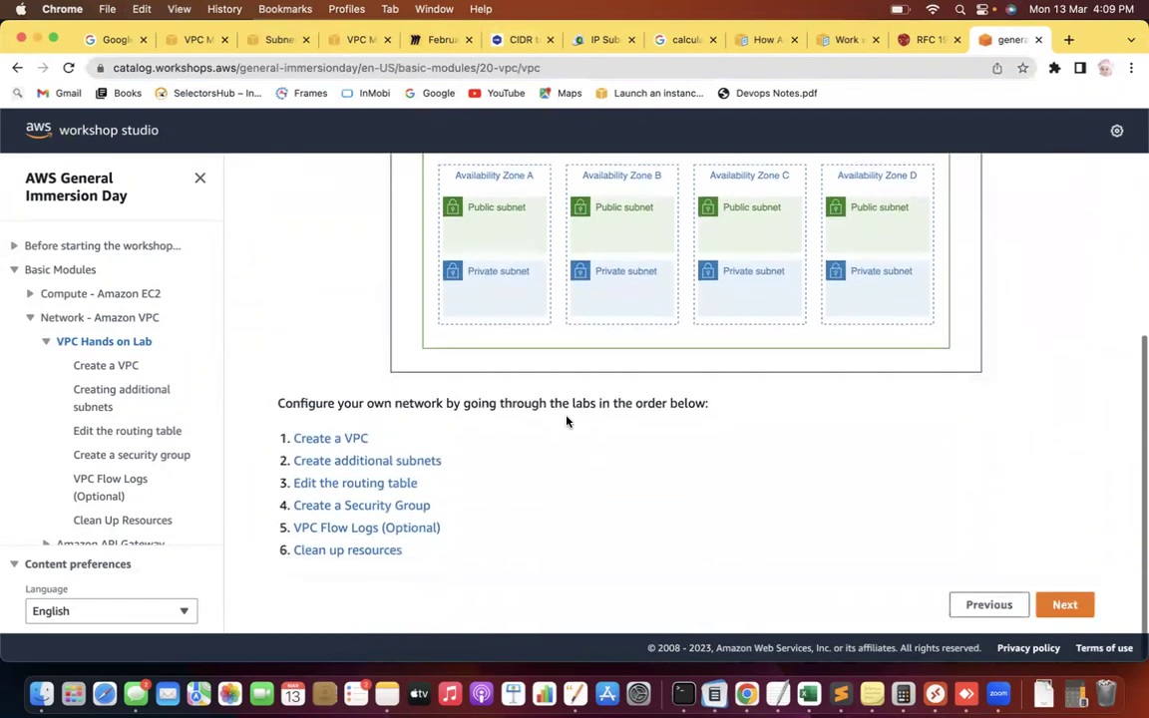
Step: Open the Create a VPC lab and read its instructions from starting VPC creation to renaming the VPC and its subnet
{"action": "left_click", "coordinate": [340, 440]}
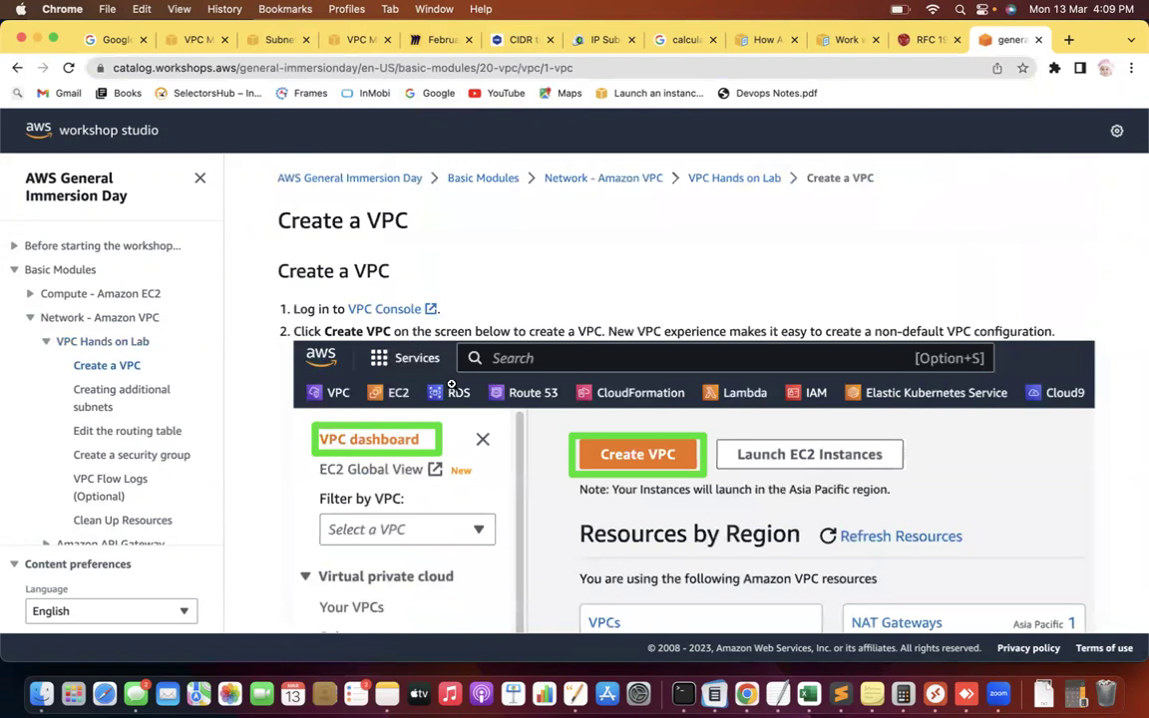
{"action": "scroll", "coordinate": [452, 386], "scroll_direction": "down", "scroll_amount": 2}
{"action": "scroll", "coordinate": [452, 386], "scroll_direction": "down", "scroll_amount": 2}
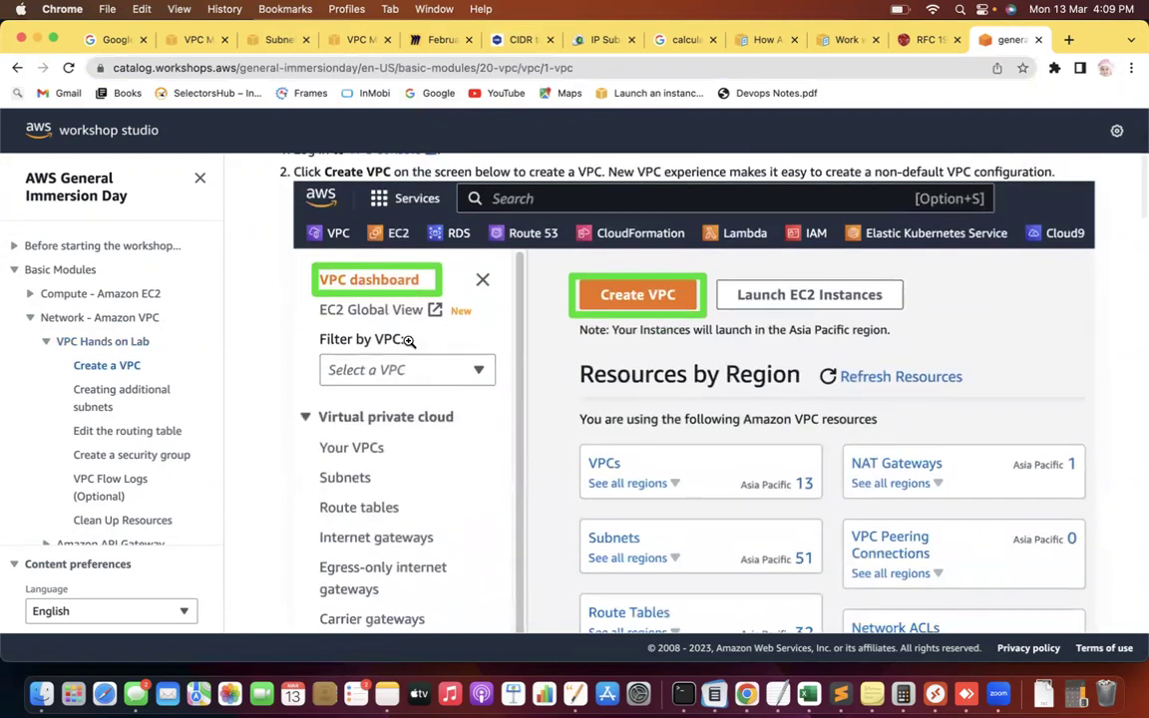
{"action": "scroll", "coordinate": [383, 299], "scroll_direction": "down", "scroll_amount": 9}
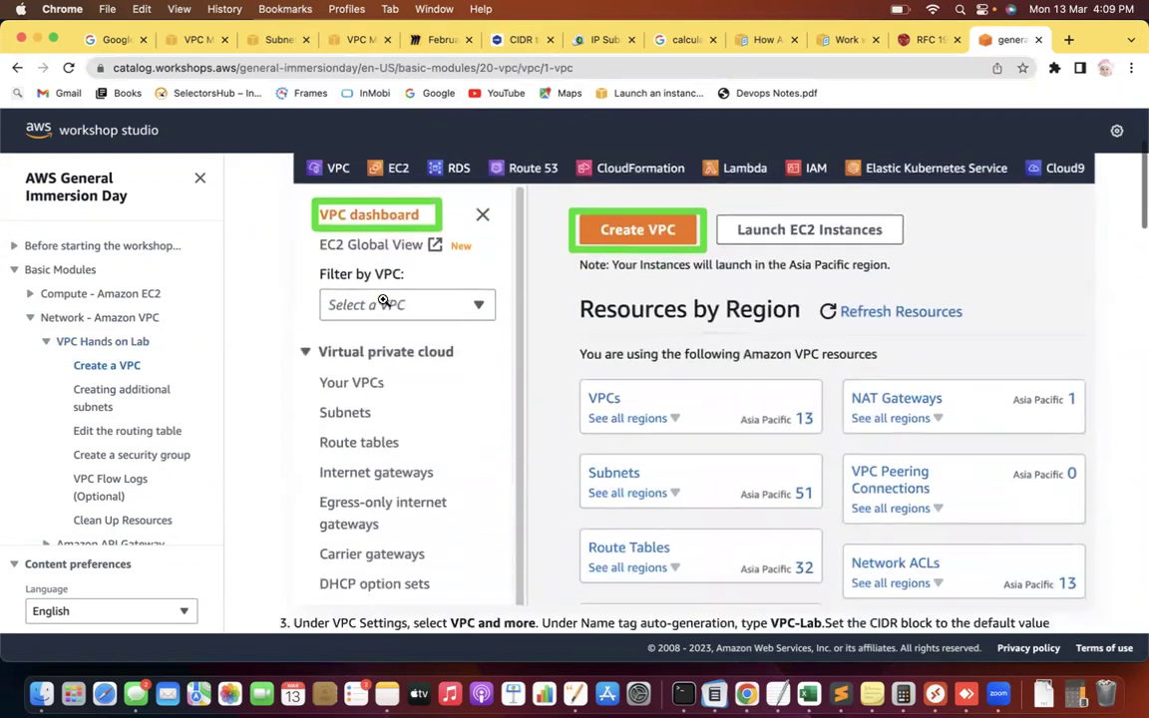
{"action": "scroll", "coordinate": [383, 299], "scroll_direction": "down", "scroll_amount": 5}
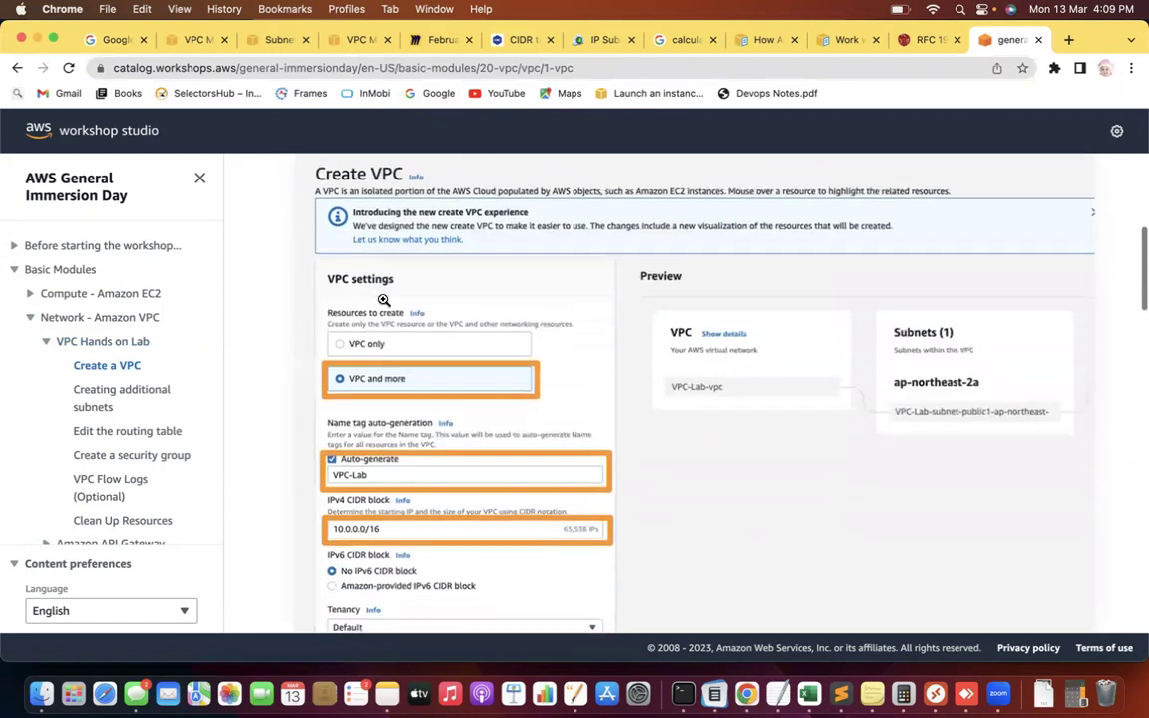
{"action": "scroll", "coordinate": [383, 299], "scroll_direction": "down", "scroll_amount": 4}
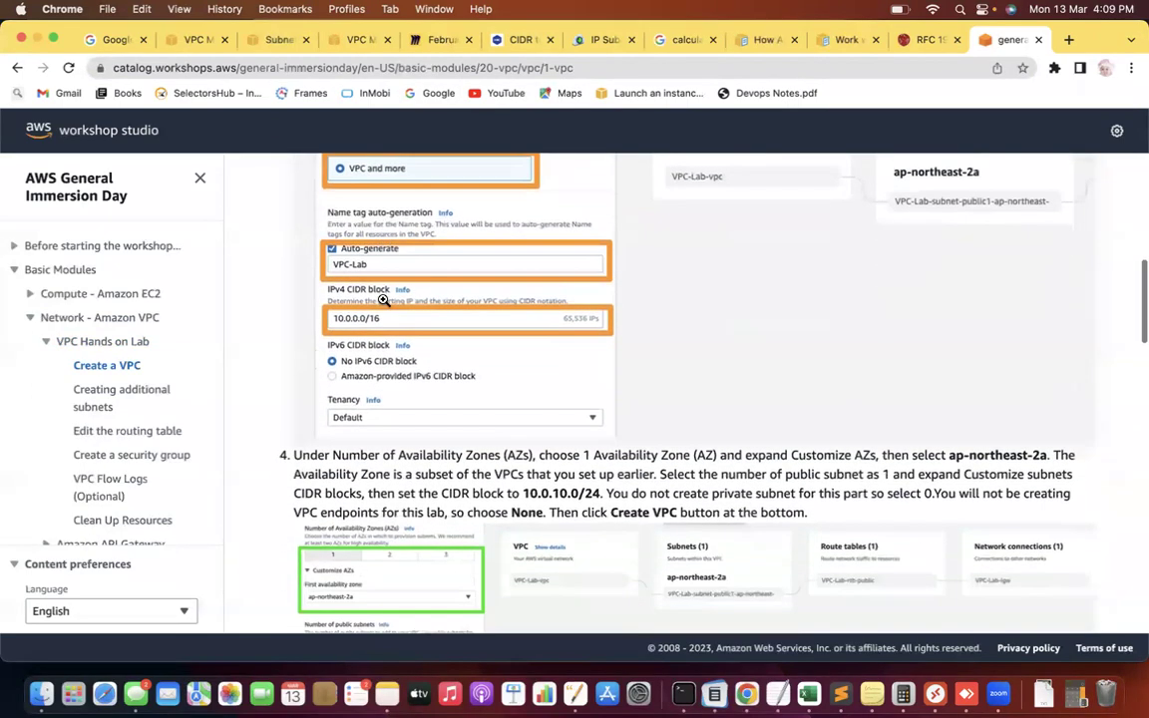
{"action": "scroll", "coordinate": [383, 300], "scroll_direction": "down", "scroll_amount": 4}
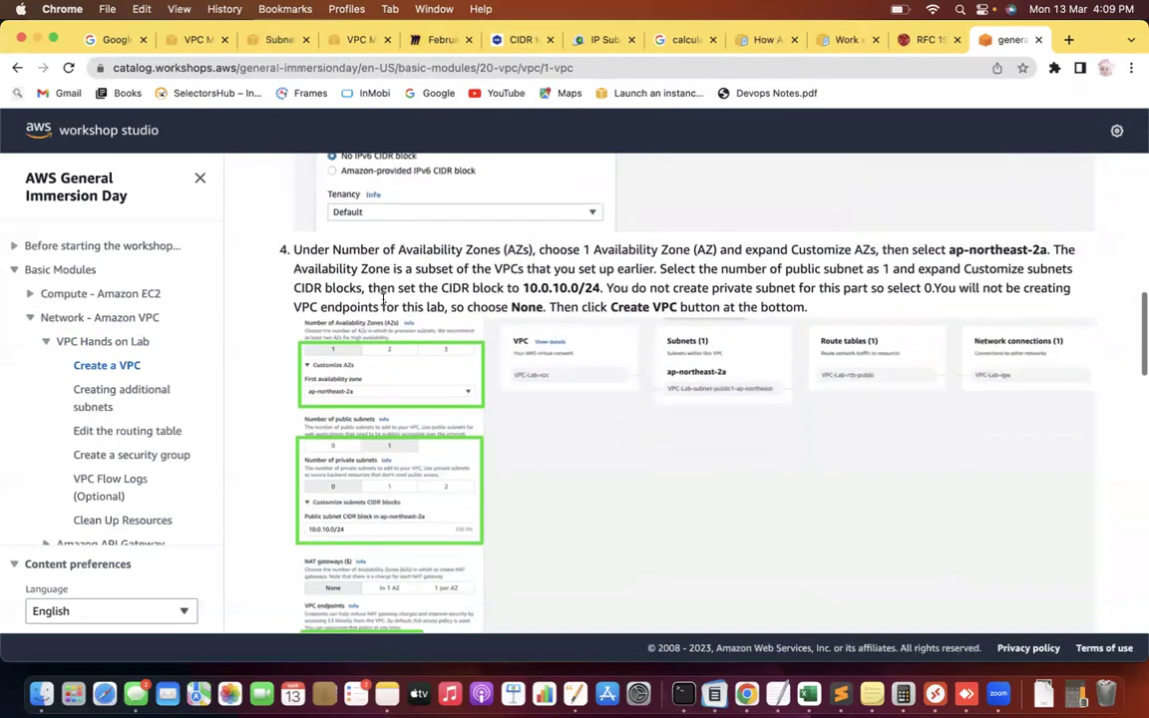
{"action": "scroll", "coordinate": [383, 299], "scroll_direction": "down", "scroll_amount": 10}
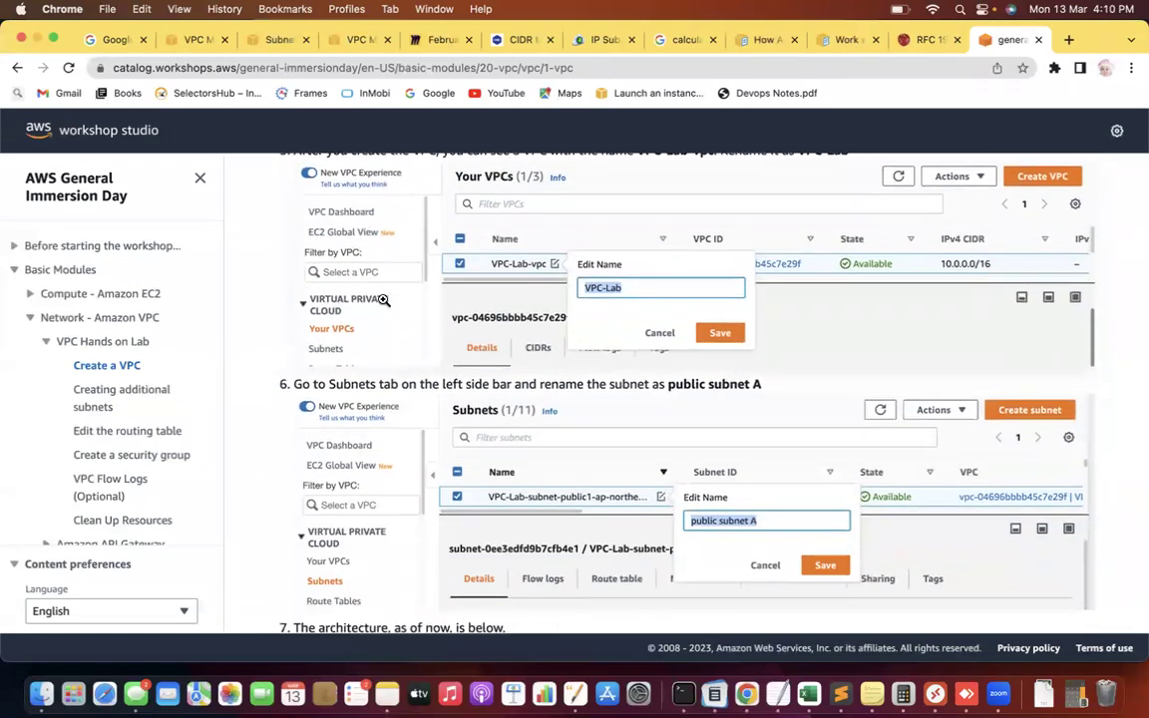
{"action": "scroll", "coordinate": [383, 299], "scroll_direction": "down", "scroll_amount": 5}
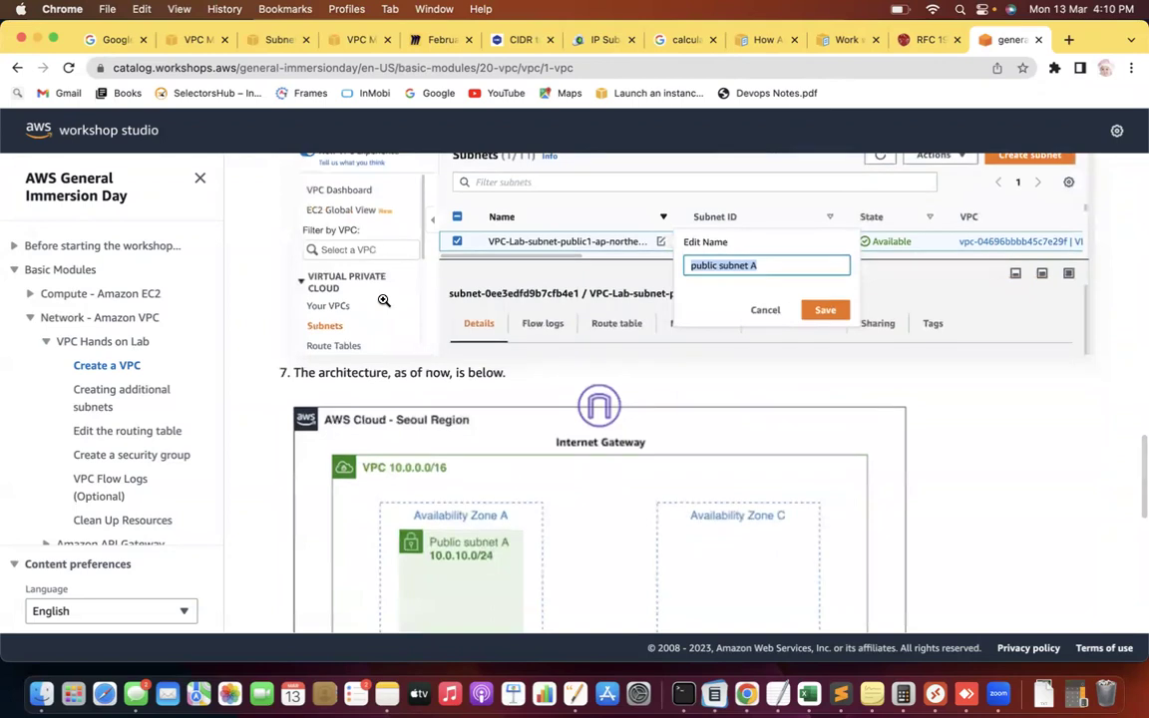
{"action": "scroll", "coordinate": [383, 301], "scroll_direction": "up", "scroll_amount": 4}
{"action": "scroll", "coordinate": [383, 300], "scroll_direction": "up", "scroll_amount": 2}
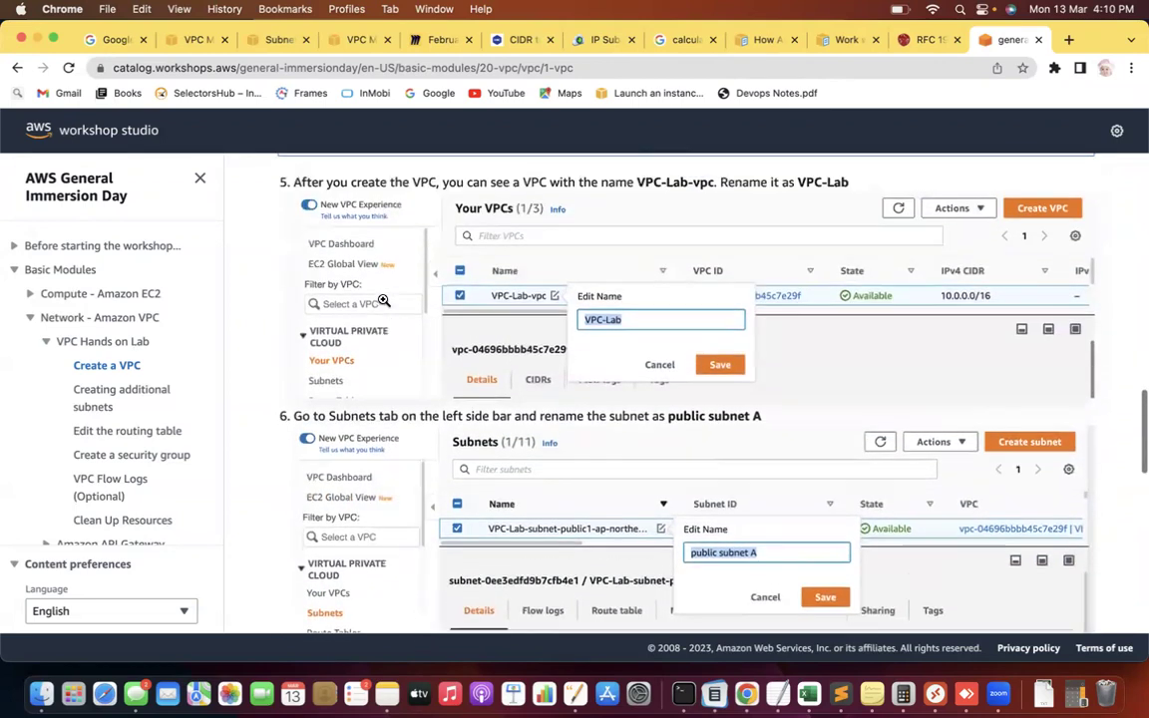
{"action": "scroll", "coordinate": [384, 300], "scroll_direction": "down", "scroll_amount": 5}
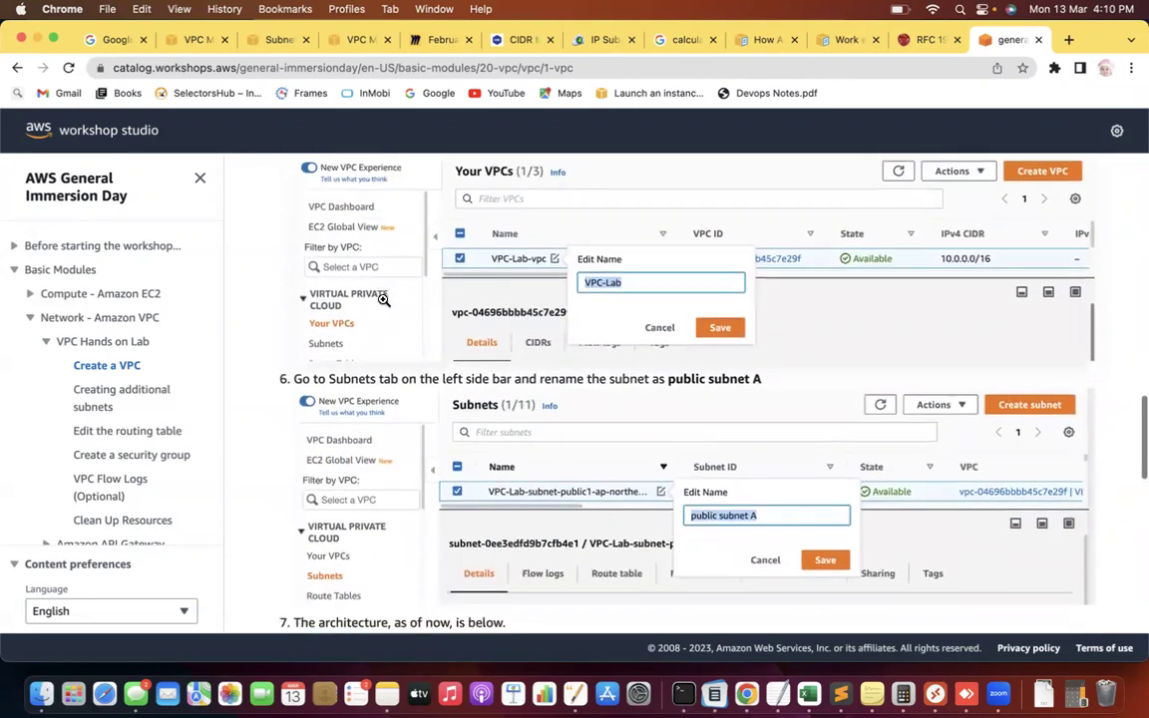
Step: Examine the lab's architecture diagram and the Understanding CIDR address range section, including the reserved IP address table
{"action": "scroll", "coordinate": [384, 301], "scroll_direction": "down", "scroll_amount": 12}
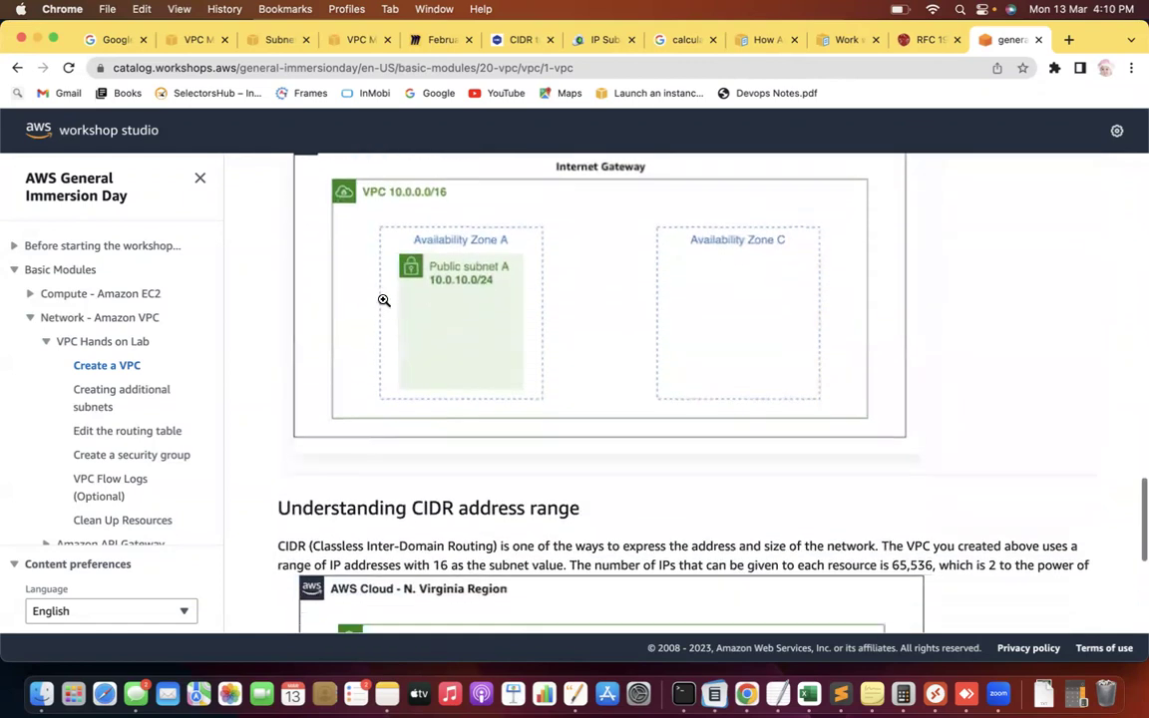
{"action": "scroll", "coordinate": [383, 302], "scroll_direction": "down", "scroll_amount": 4}
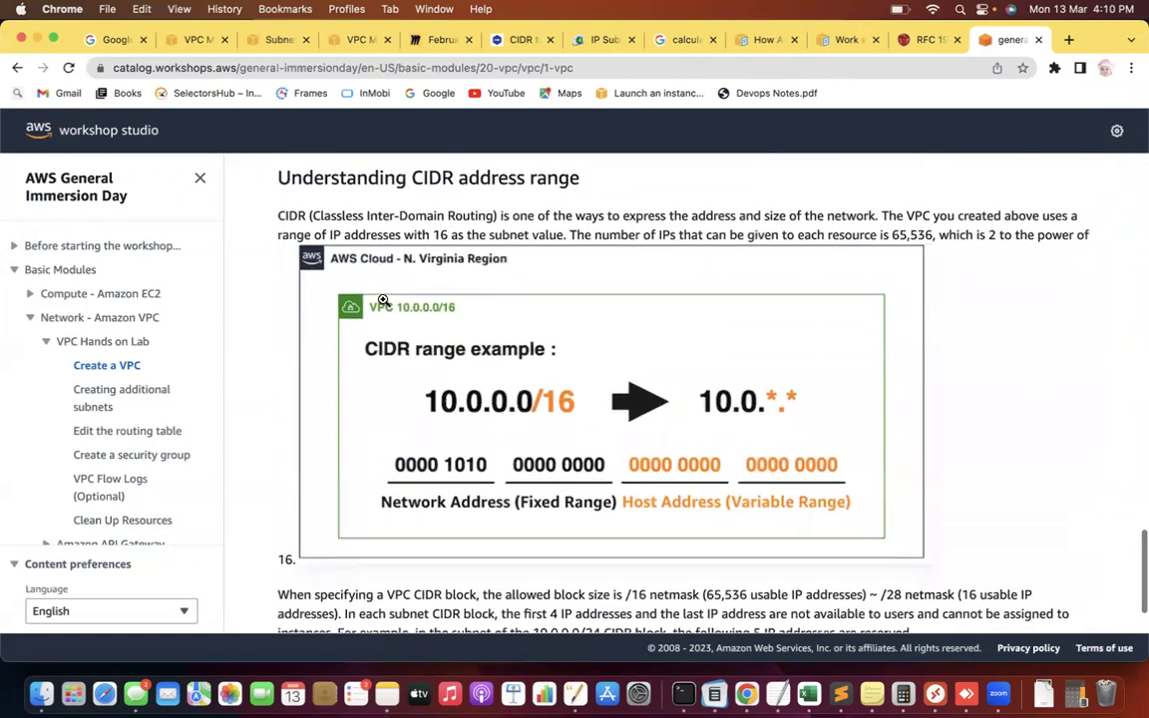
{"action": "scroll", "coordinate": [383, 301], "scroll_direction": "down", "scroll_amount": 6}
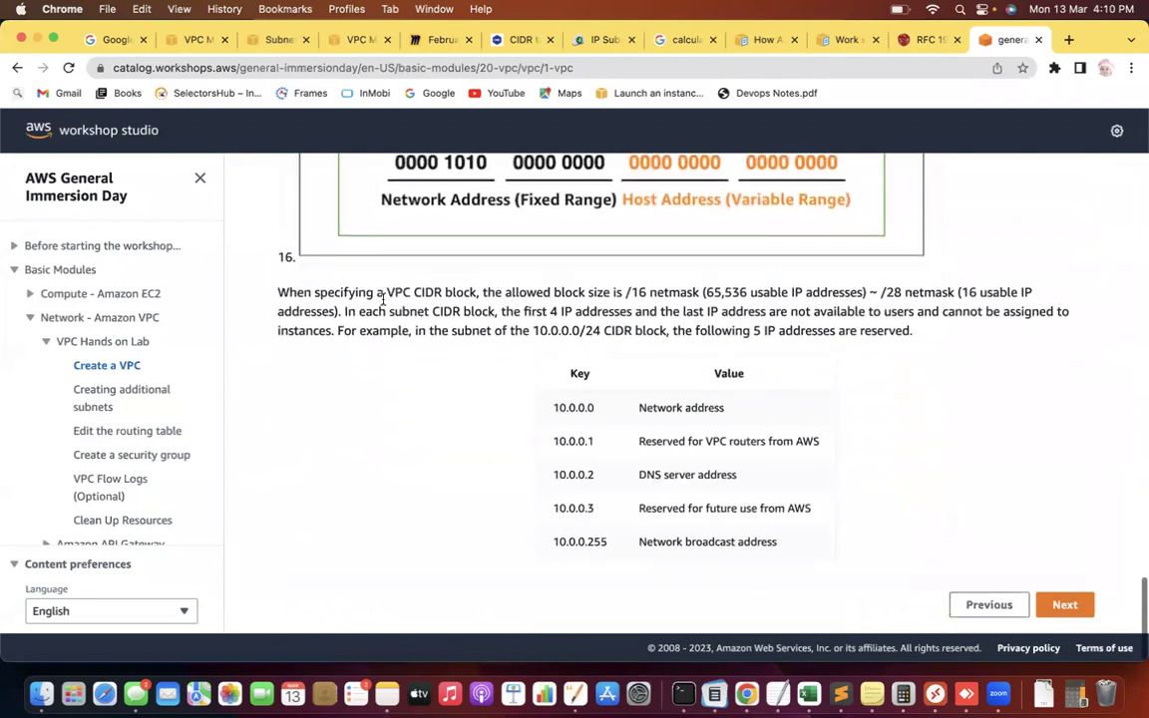
Step: Continue to the Creating additional subnets lab and read its instructions through to the architecture diagram
{"action": "left_click", "coordinate": [1060, 605]}
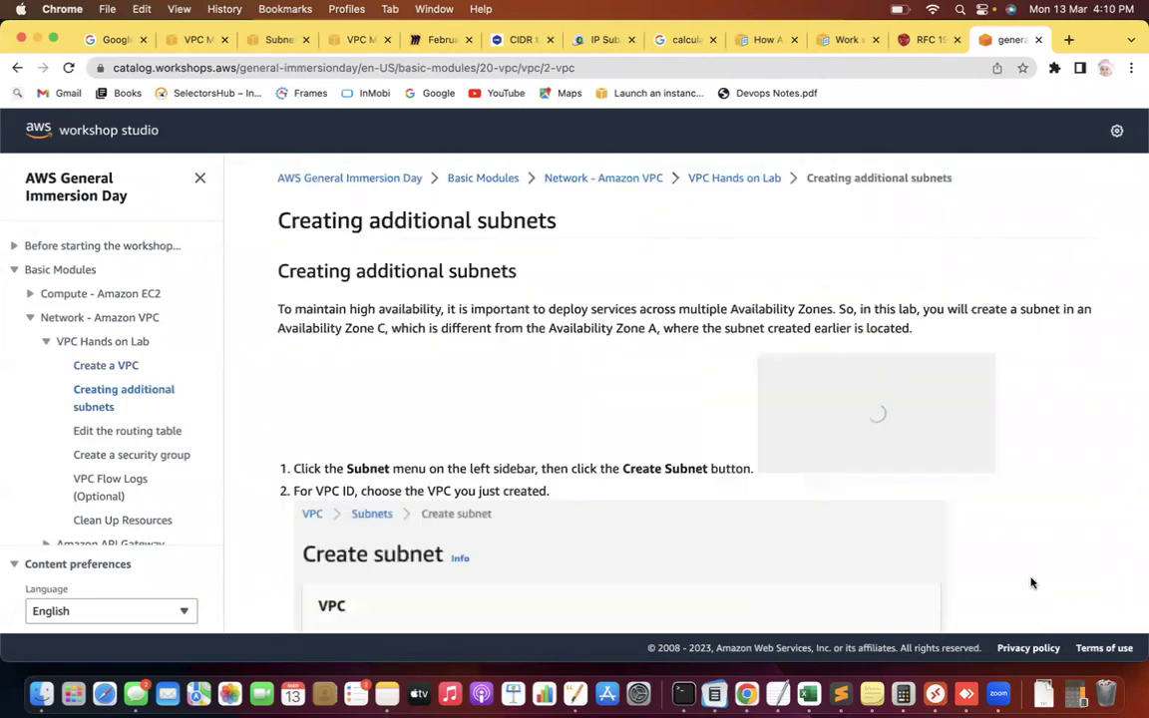
{"action": "scroll", "coordinate": [950, 544], "scroll_direction": "down", "scroll_amount": 2}
{"action": "scroll", "coordinate": [950, 545], "scroll_direction": "down", "scroll_amount": 2}
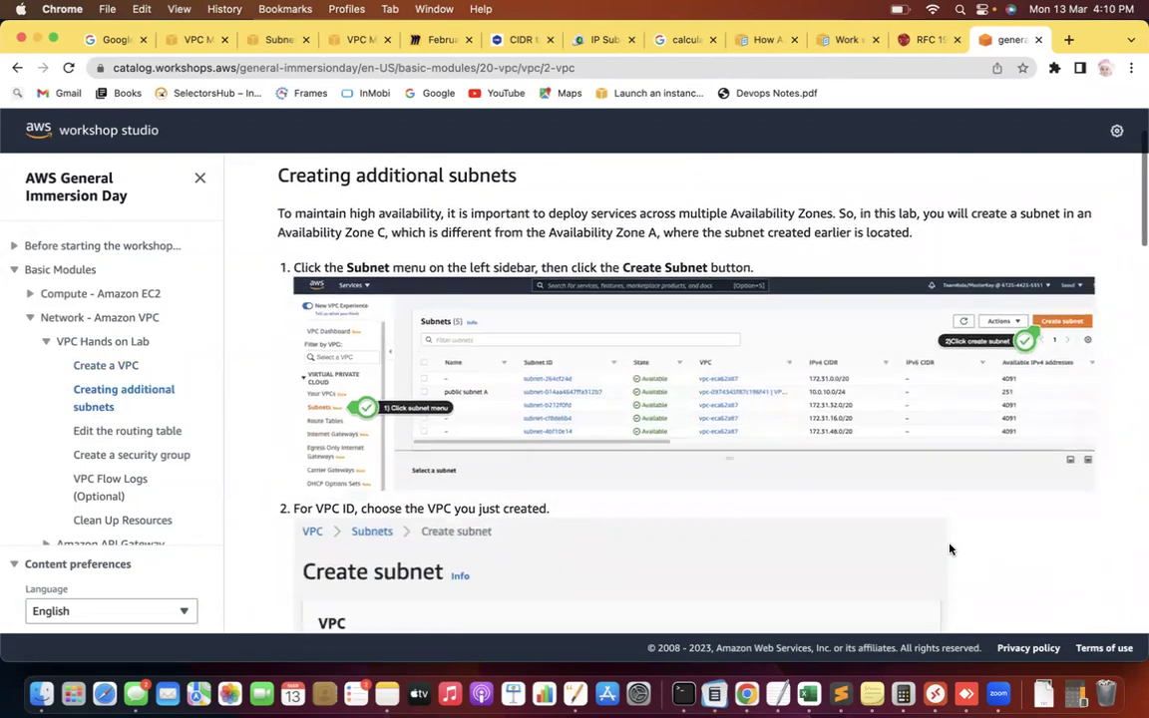
{"action": "scroll", "coordinate": [950, 549], "scroll_direction": "down", "scroll_amount": 18}
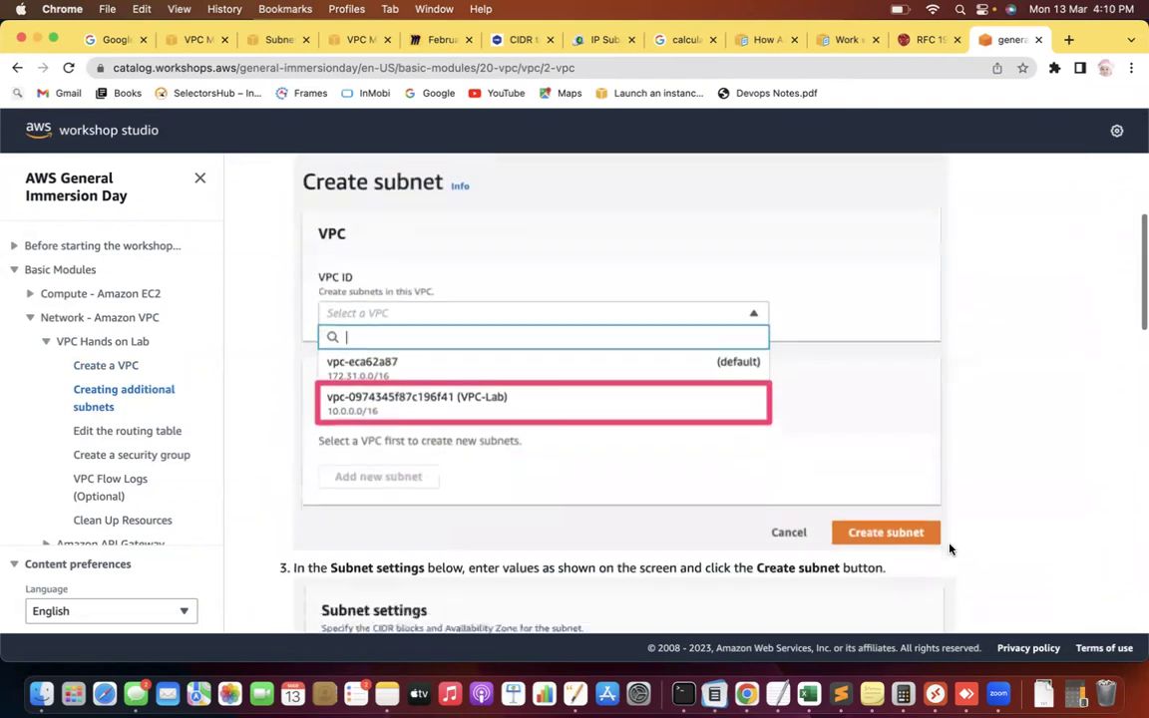
{"action": "scroll", "coordinate": [950, 545], "scroll_direction": "down", "scroll_amount": 18}
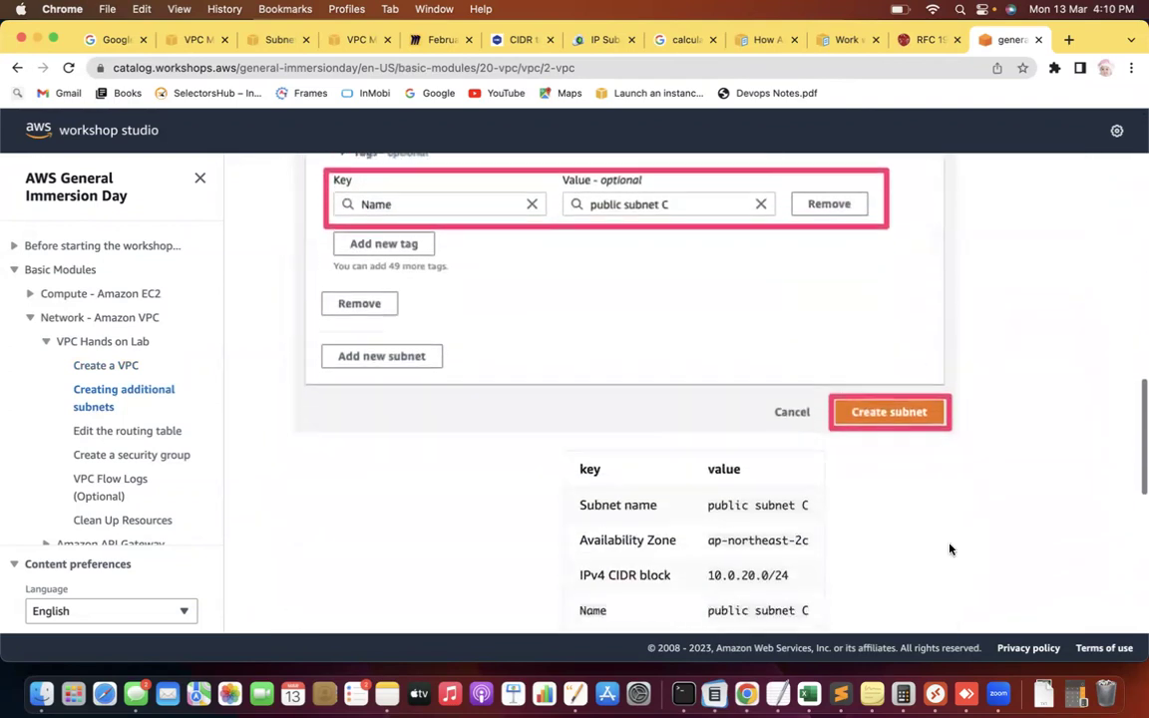
{"action": "scroll", "coordinate": [949, 544], "scroll_direction": "down", "scroll_amount": 7}
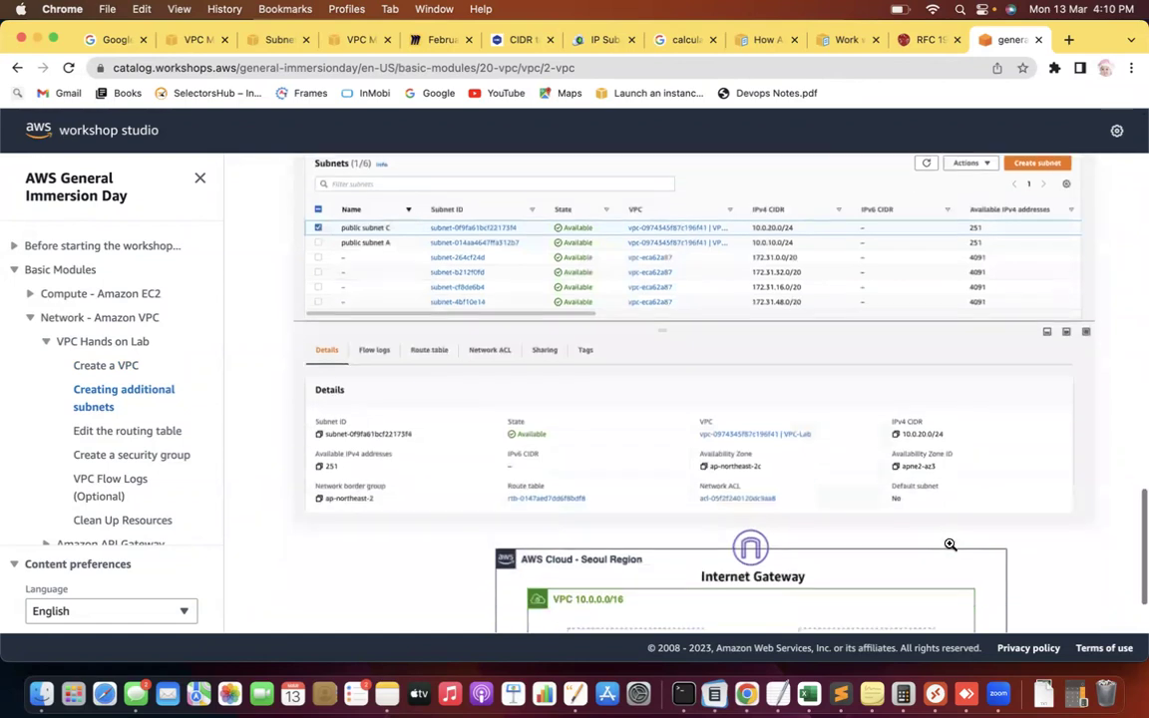
{"action": "scroll", "coordinate": [950, 544], "scroll_direction": "down", "scroll_amount": 3}
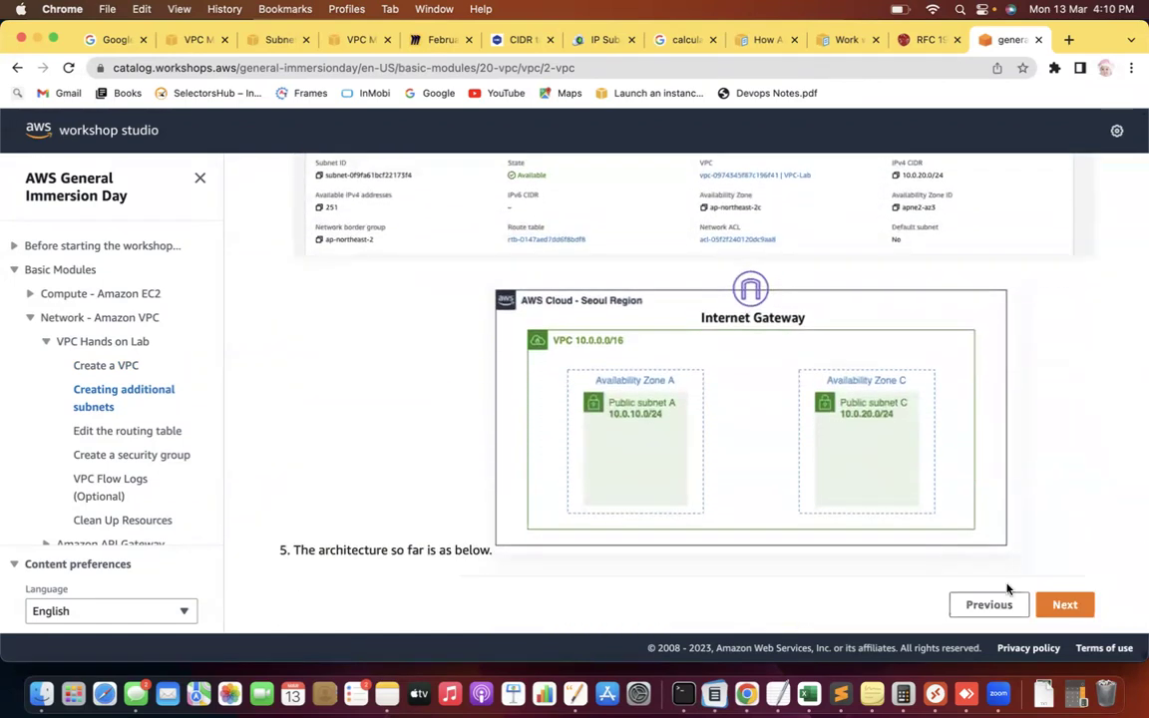
Step: Continue to the Edit the routing table lab and review the route table explanation and the subnet association instructions
{"action": "left_click", "coordinate": [1055, 604]}
{"action": "scroll", "coordinate": [1052, 599], "scroll_direction": "down", "scroll_amount": 6}
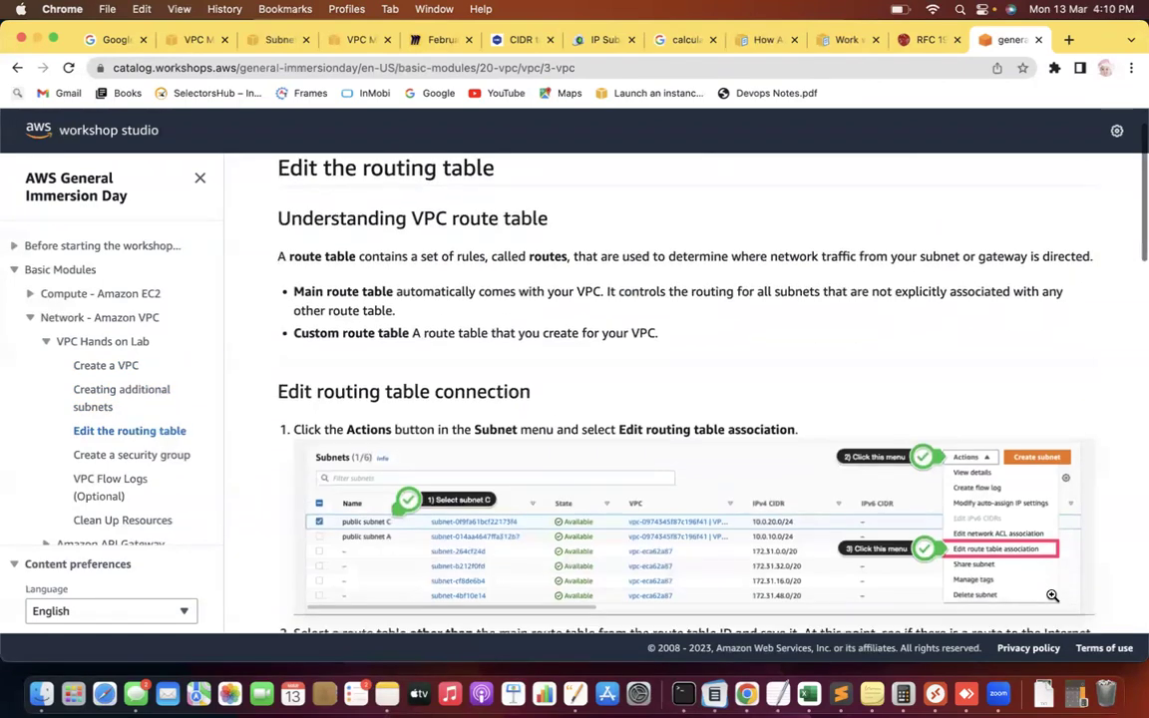
{"action": "scroll", "coordinate": [1052, 598], "scroll_direction": "down", "scroll_amount": 13}
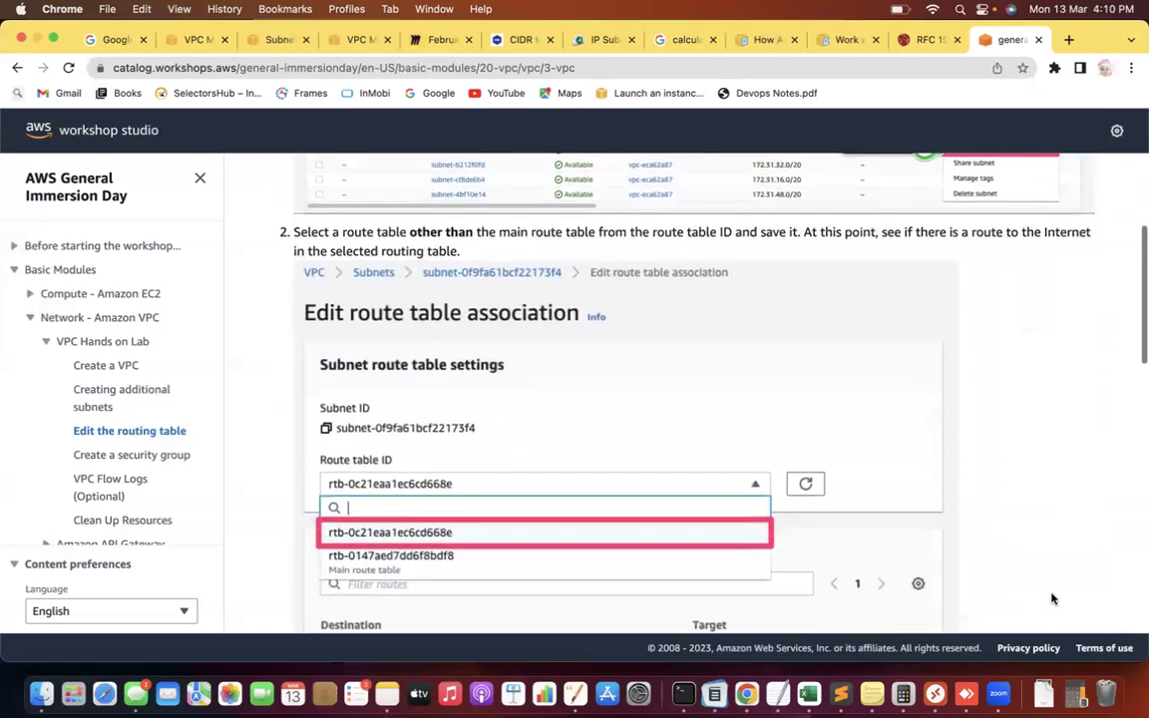
{"action": "scroll", "coordinate": [1052, 595], "scroll_direction": "up", "scroll_amount": 9}
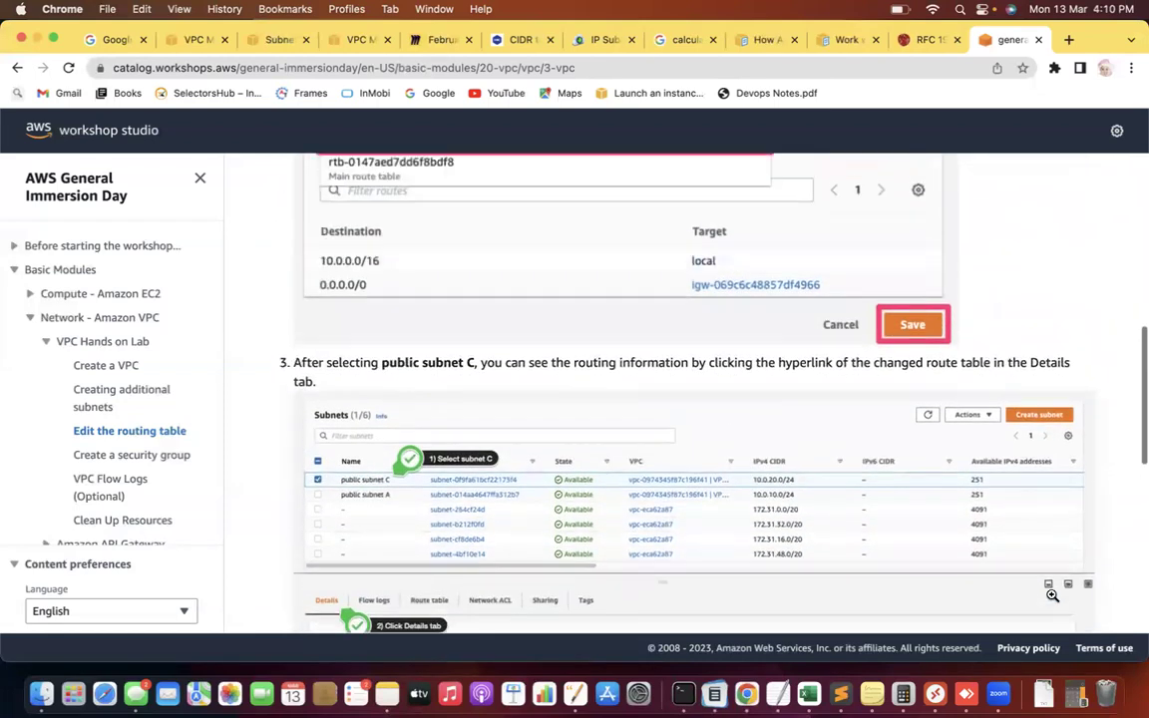
{"action": "scroll", "coordinate": [1053, 598], "scroll_direction": "up", "scroll_amount": 12}
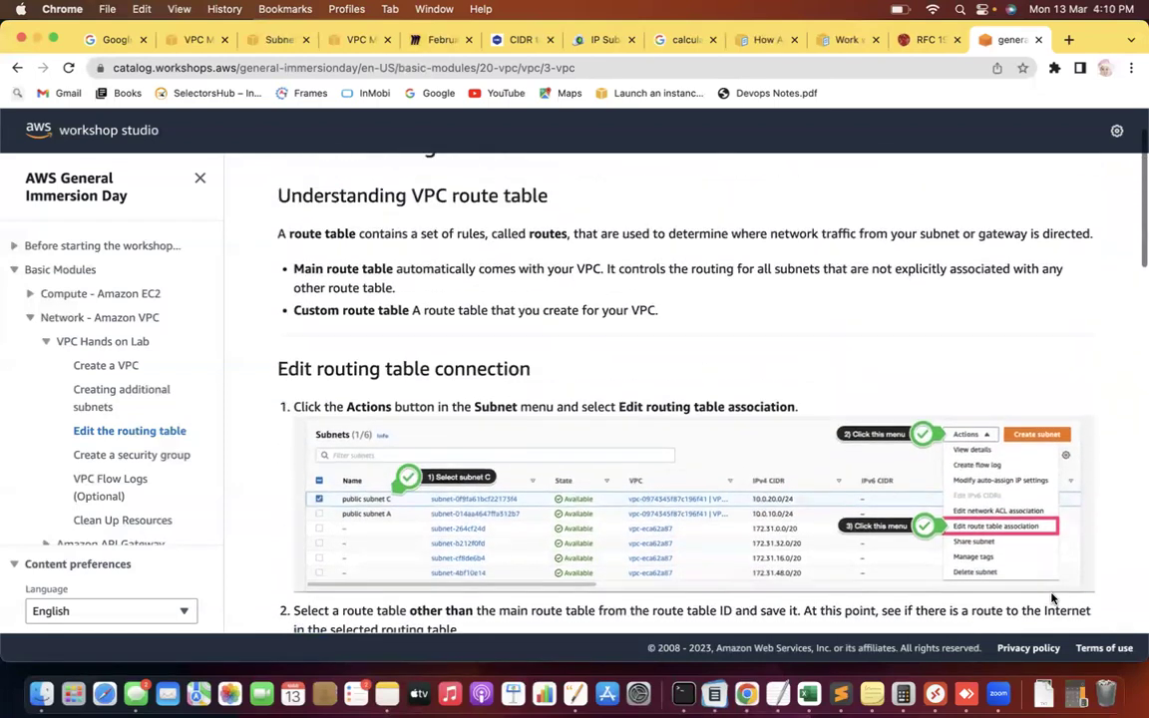